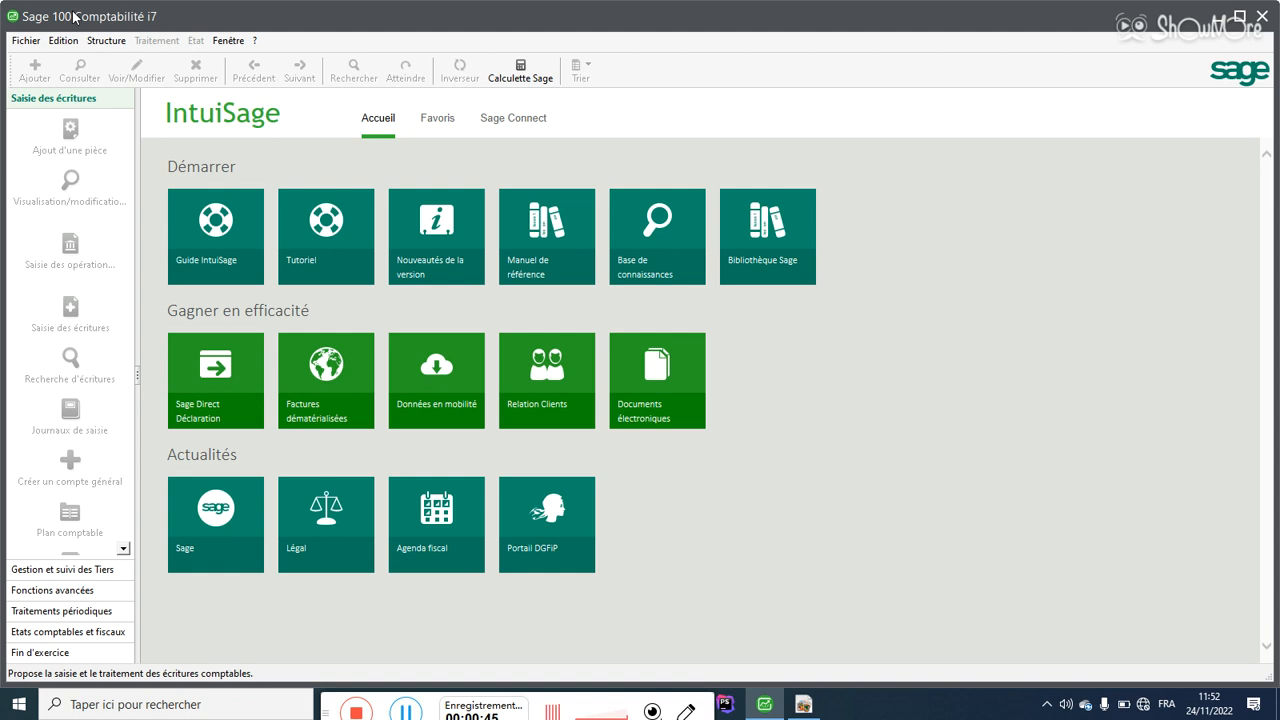
Step: Browse Sage's Fichier, Edition and Structure menus, ending back on the Fichier menu
key(super)
key(super)
key(super)
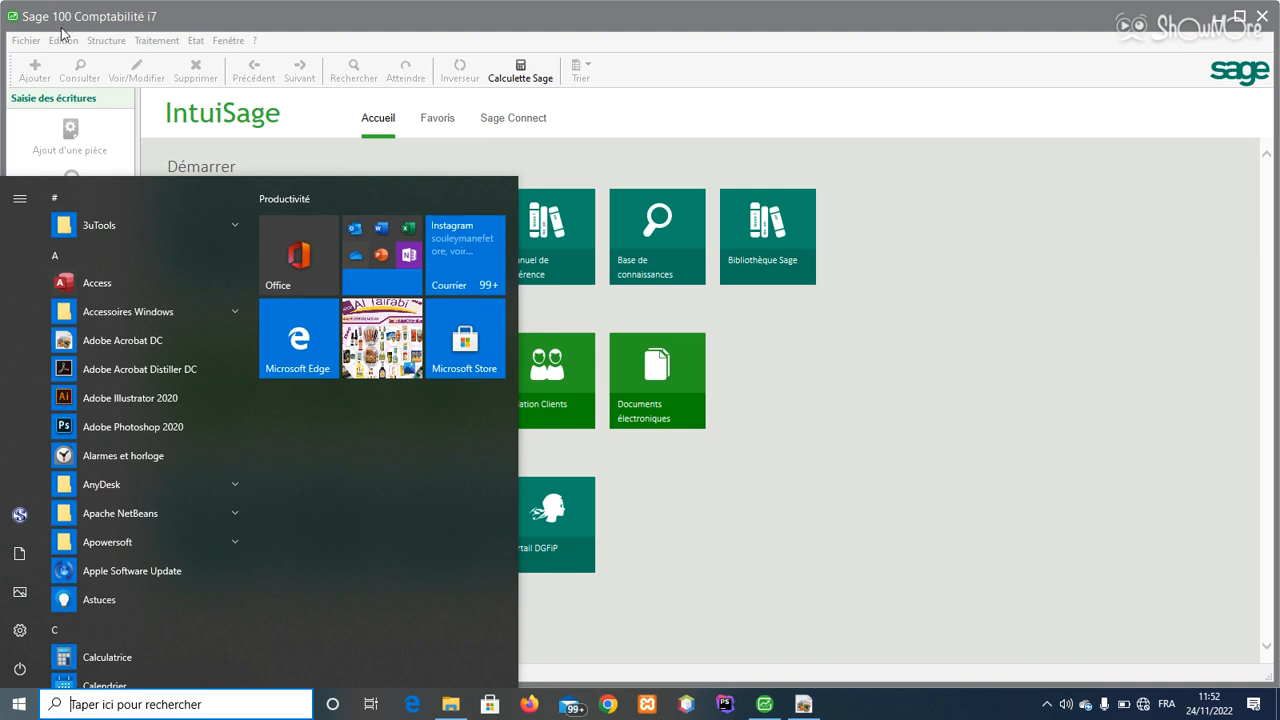
click(150, 20)
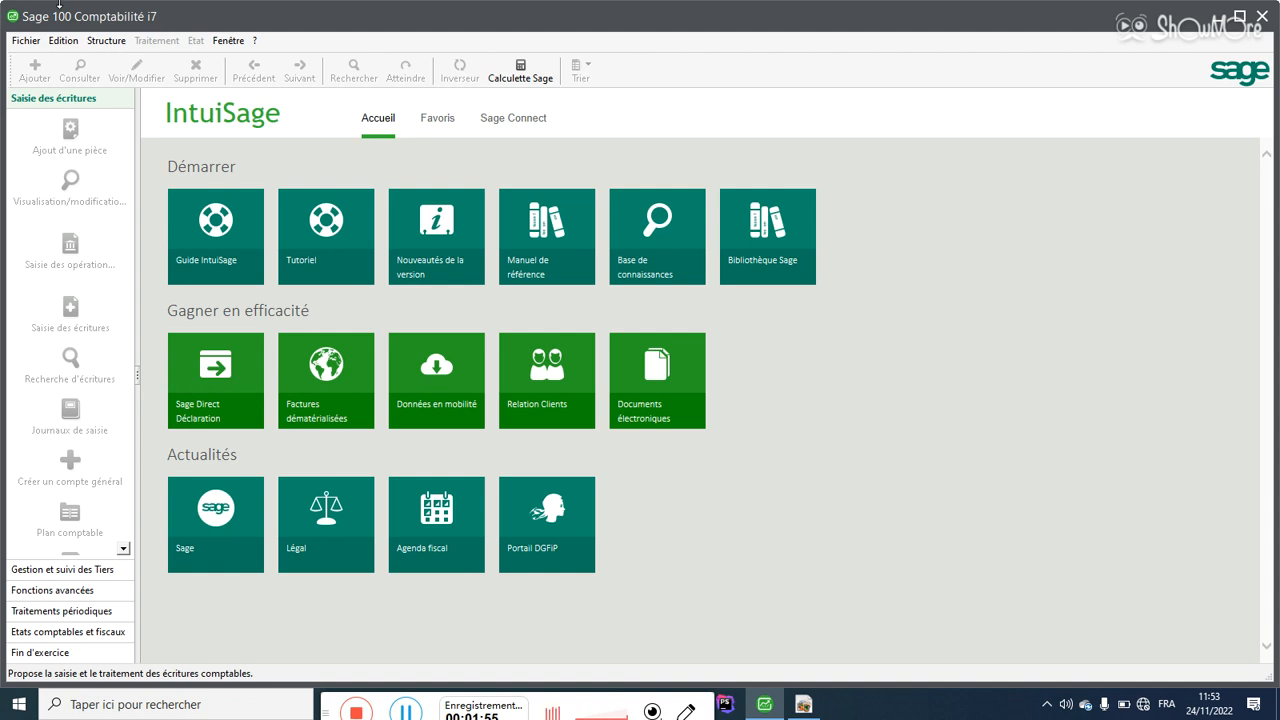
click(33, 50)
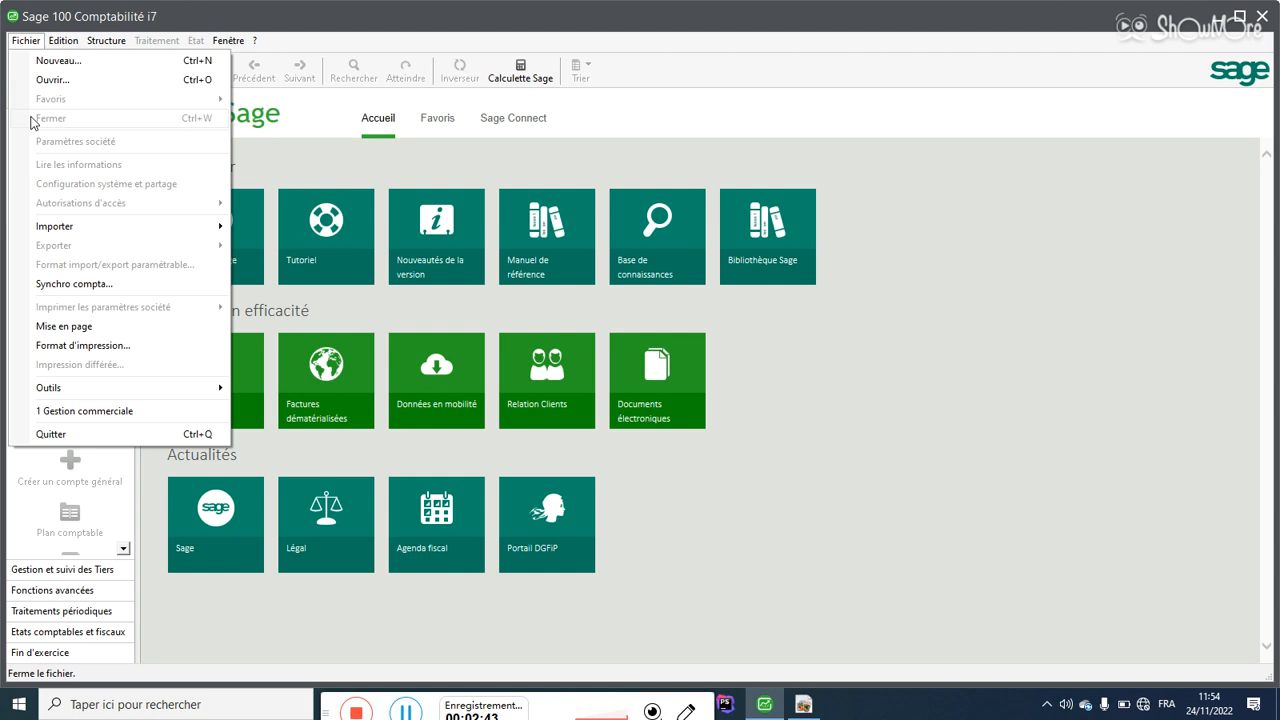
click(28, 40)
click(28, 41)
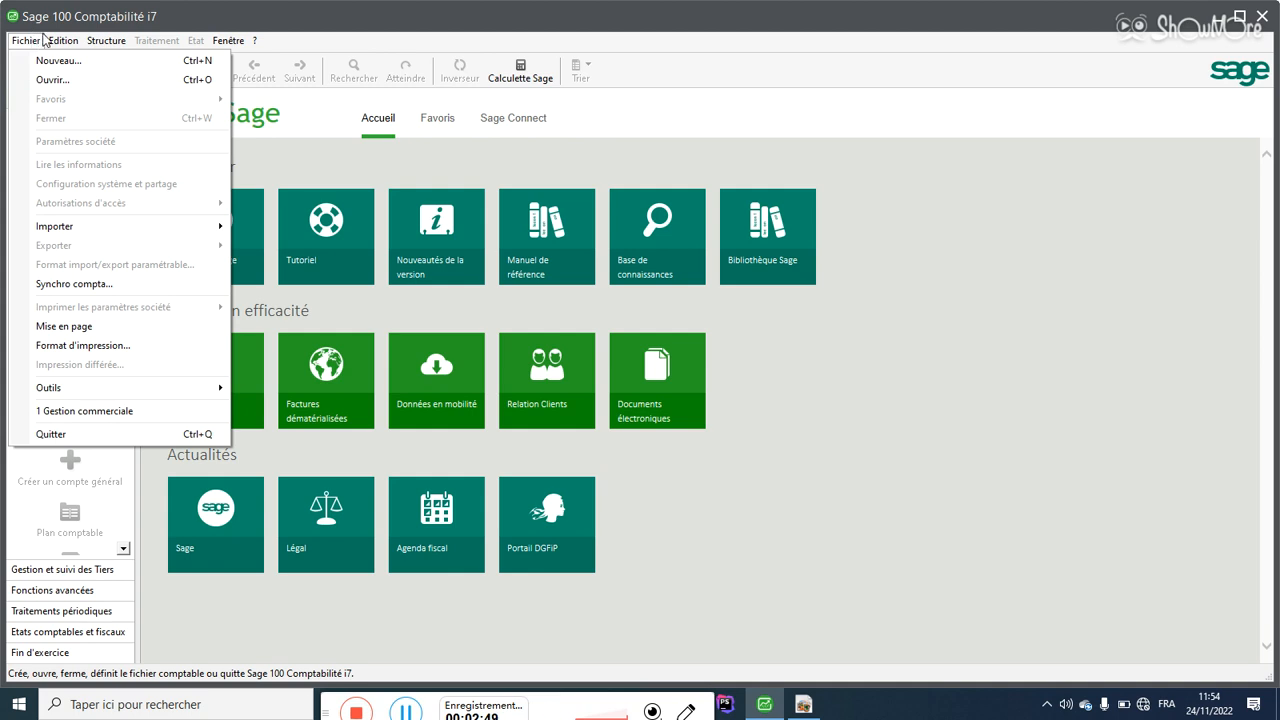
click(152, 44)
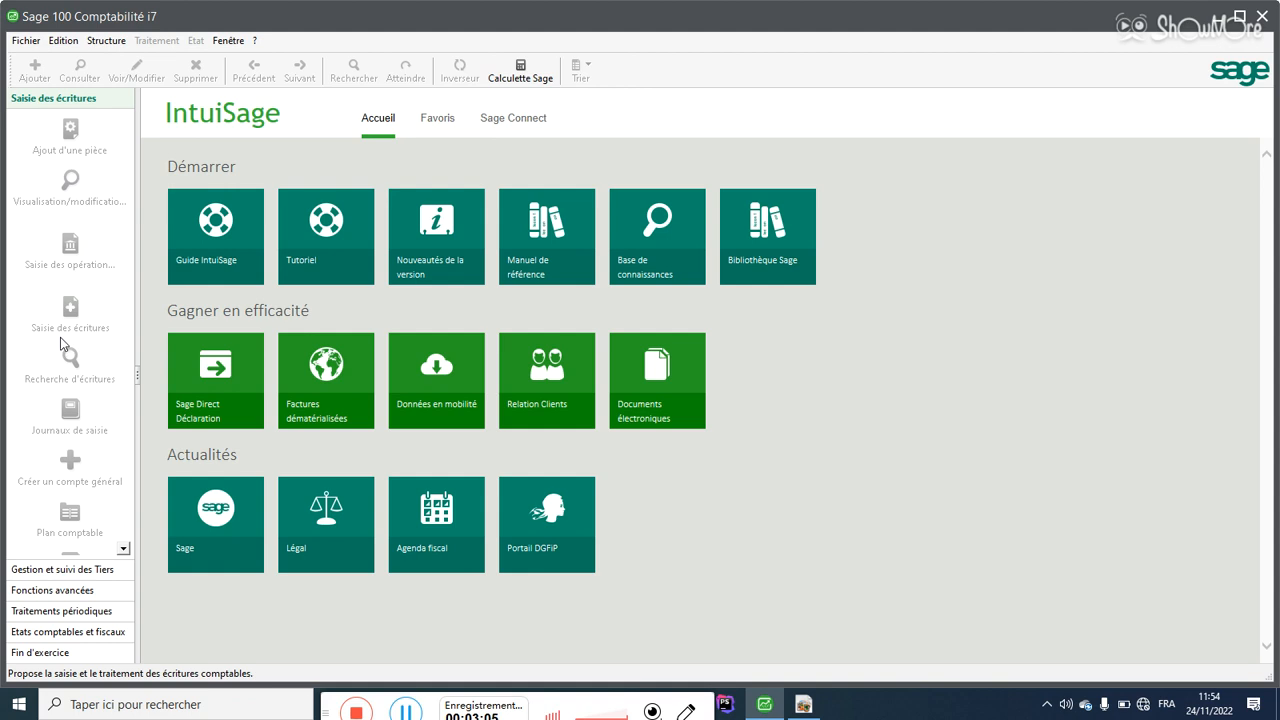
click(118, 45)
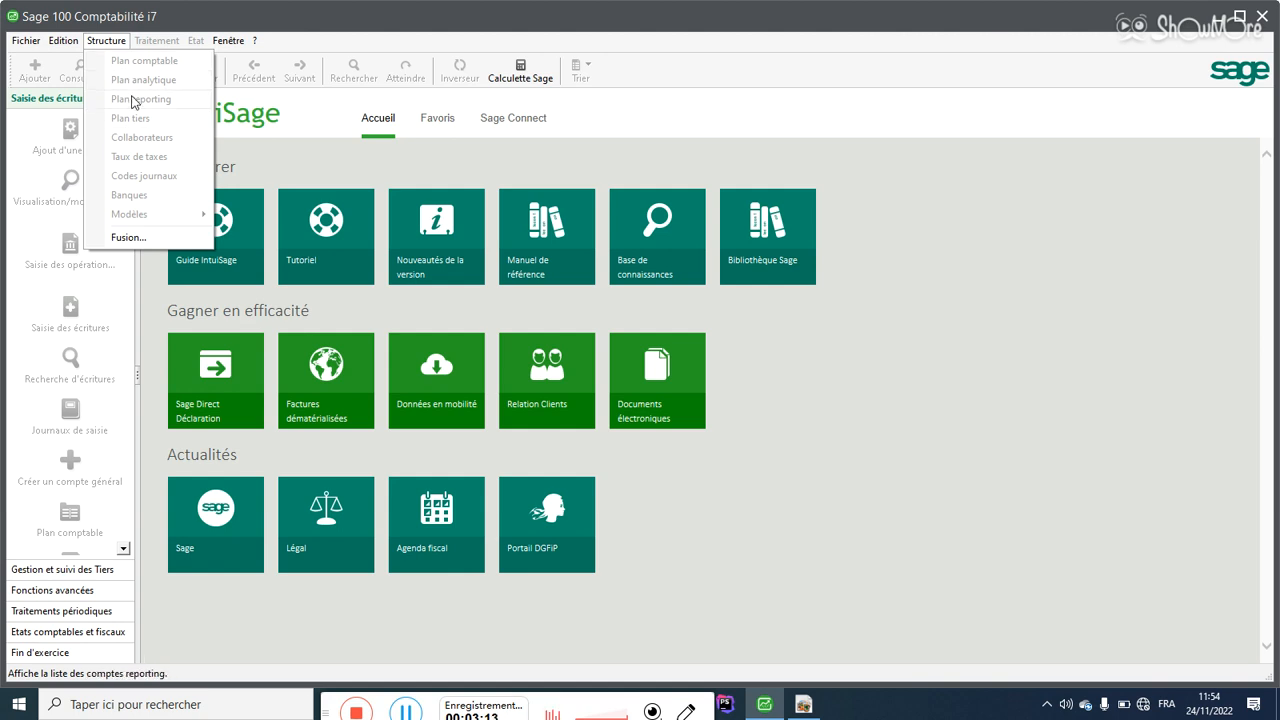
mouse_move(41, 44)
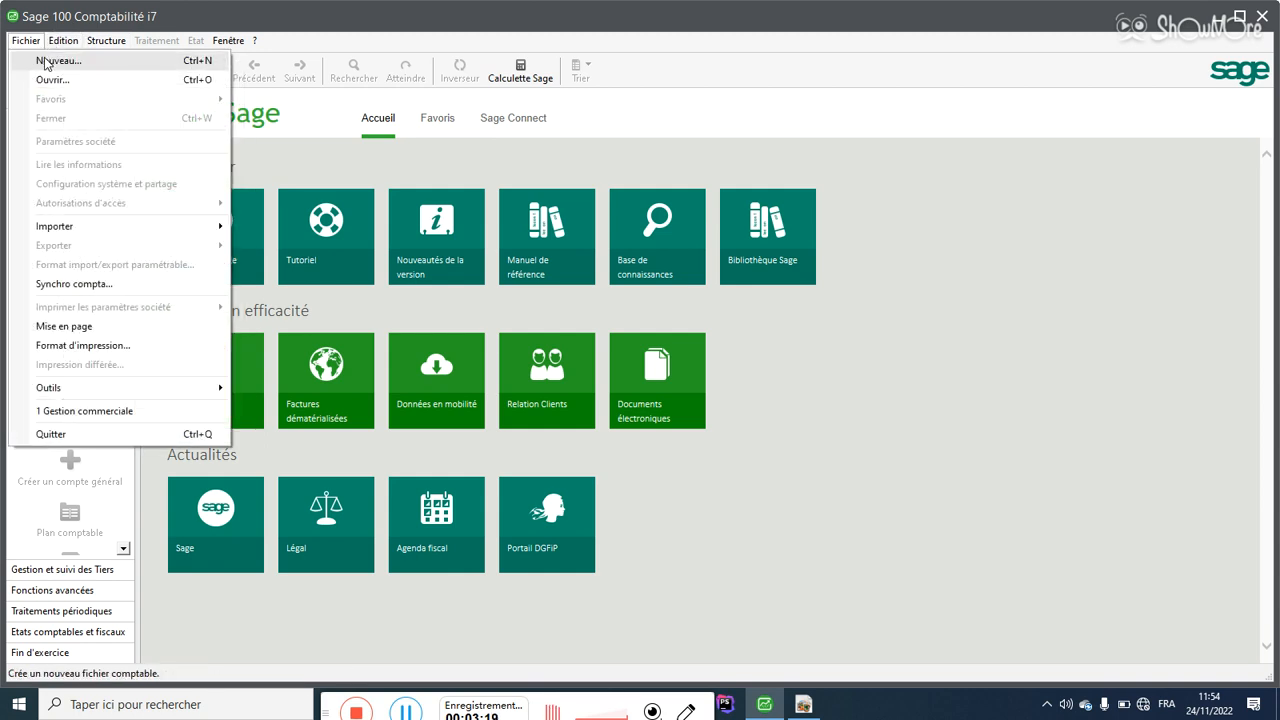
Step: Start the new accounting-file wizard from Fichier > Nouveau and move it up-left
click(46, 64)
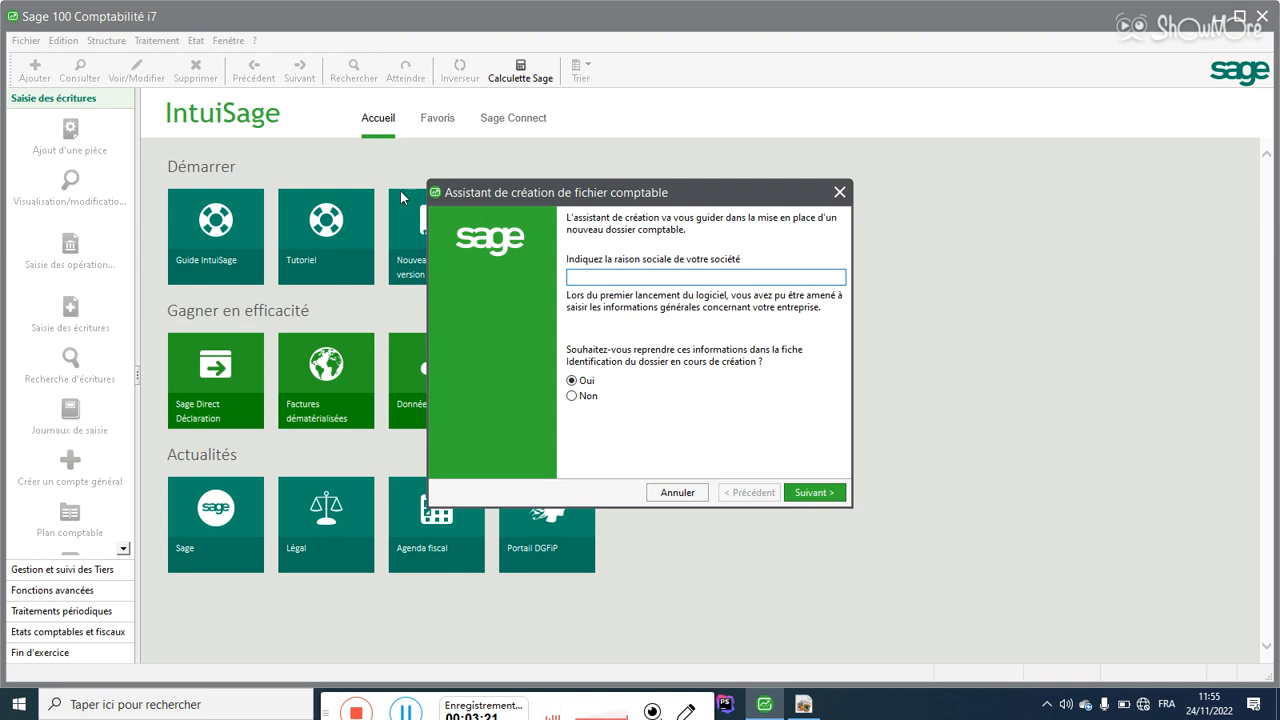
drag(577, 204, 398, 171)
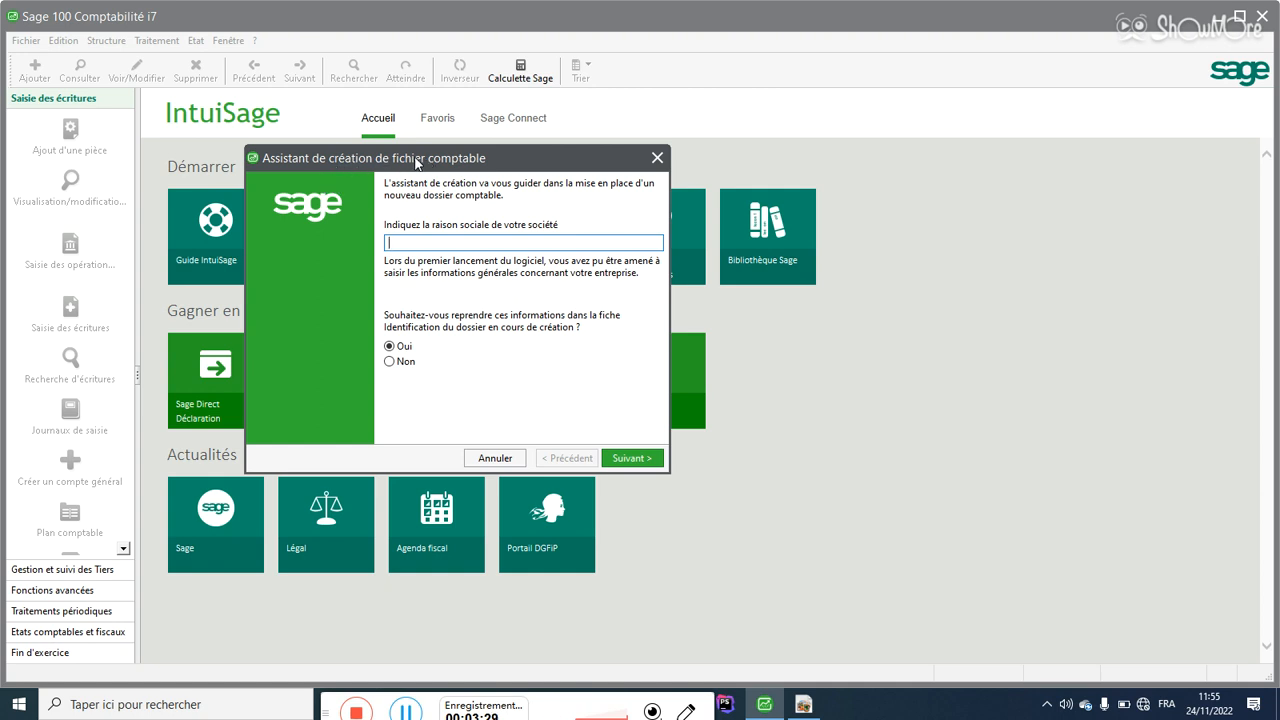
click(714, 158)
Step: Bring the exercise PDF up in Acrobat at Exercices 1–2
click(103, 60)
click(120, 71)
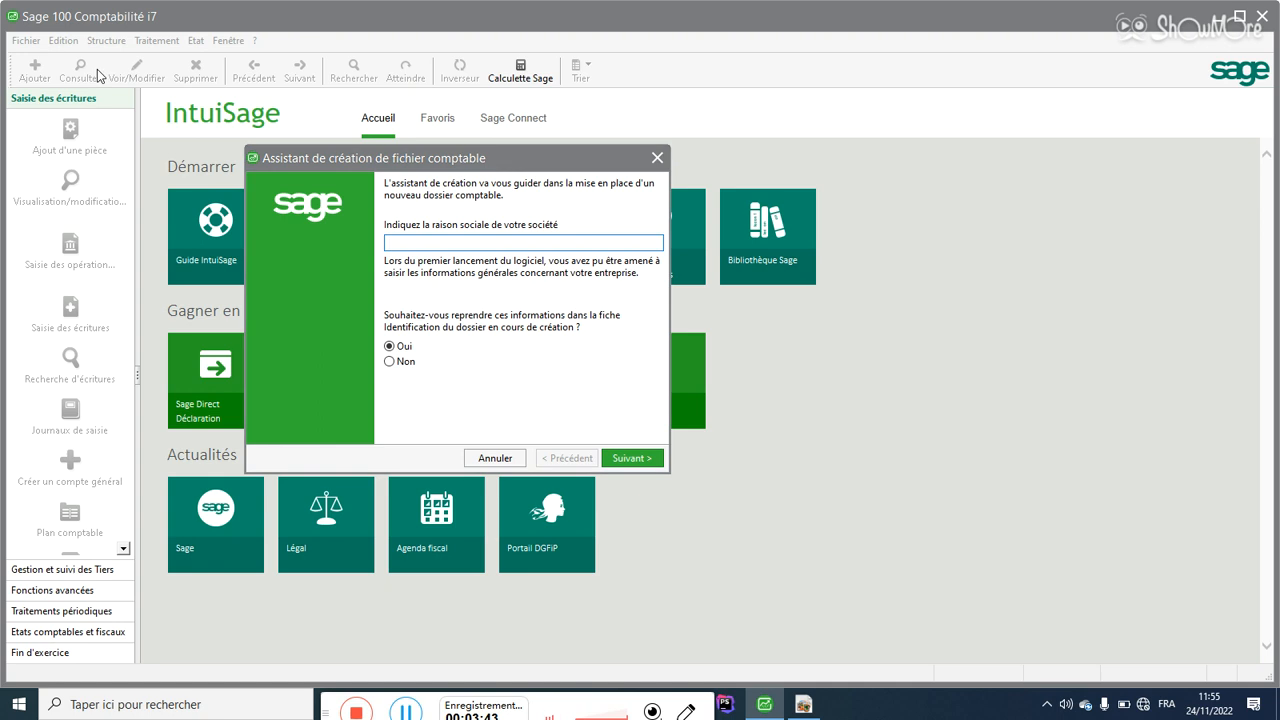
click(195, 38)
click(235, 80)
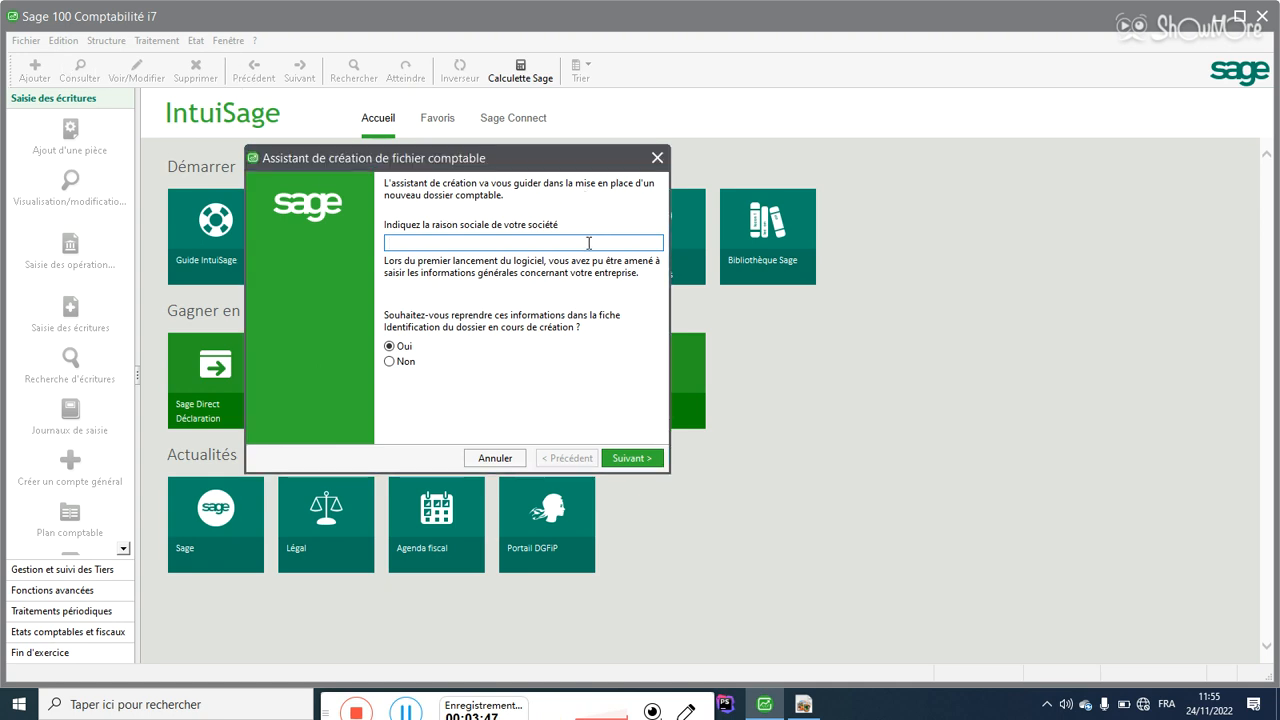
click(1040, 20)
click(1256, 21)
Step: Scroll the exercise PDF back to page 1 with the SALMATEL letterhead
click(805, 702)
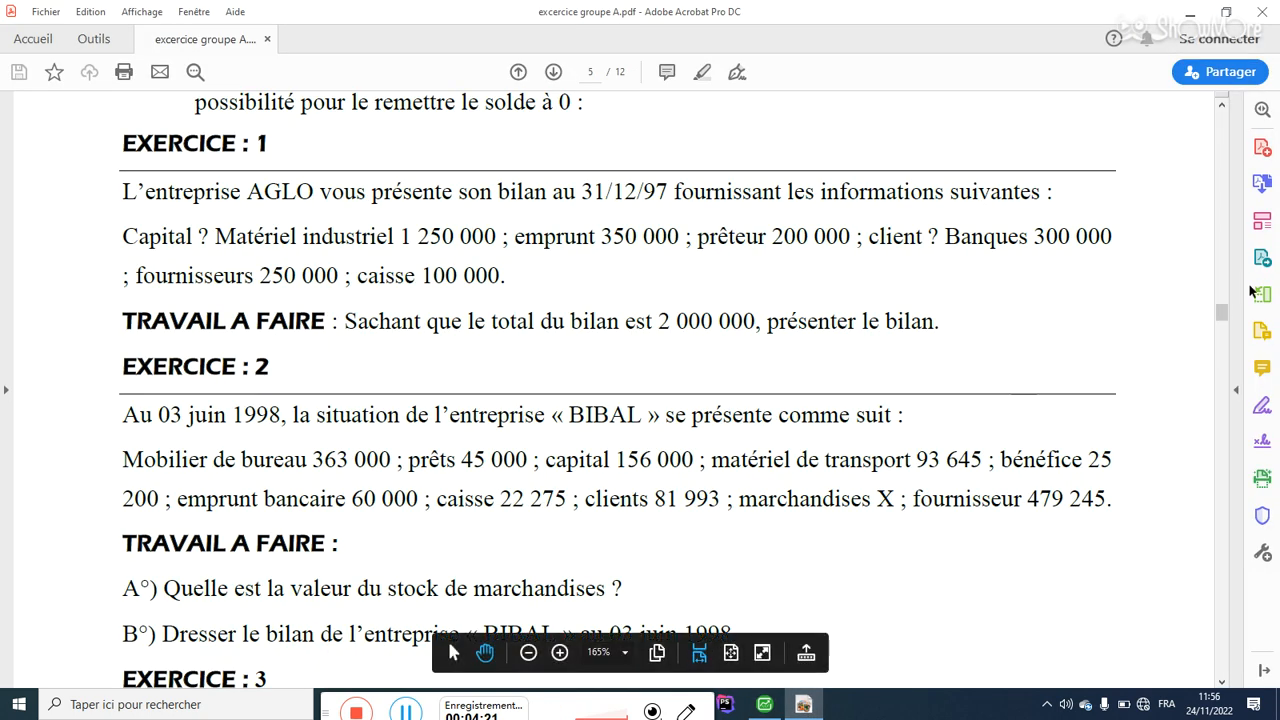
drag(1225, 316, 1244, 108)
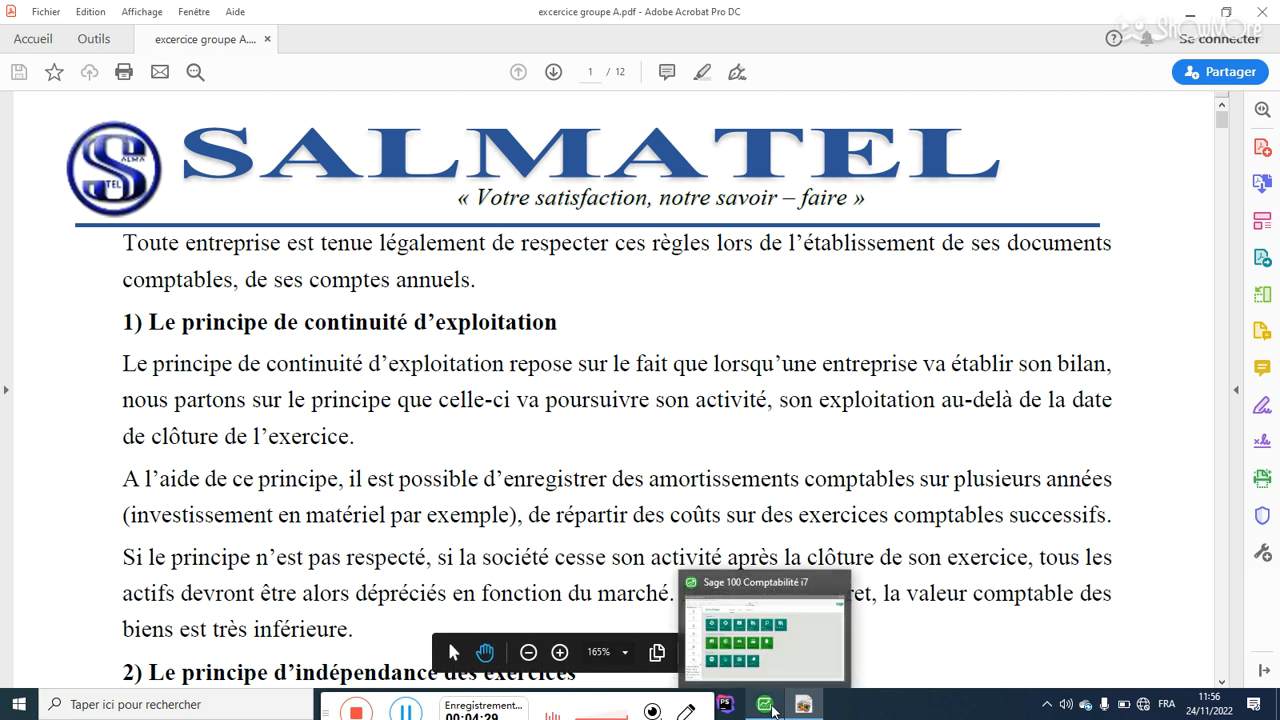
click(772, 710)
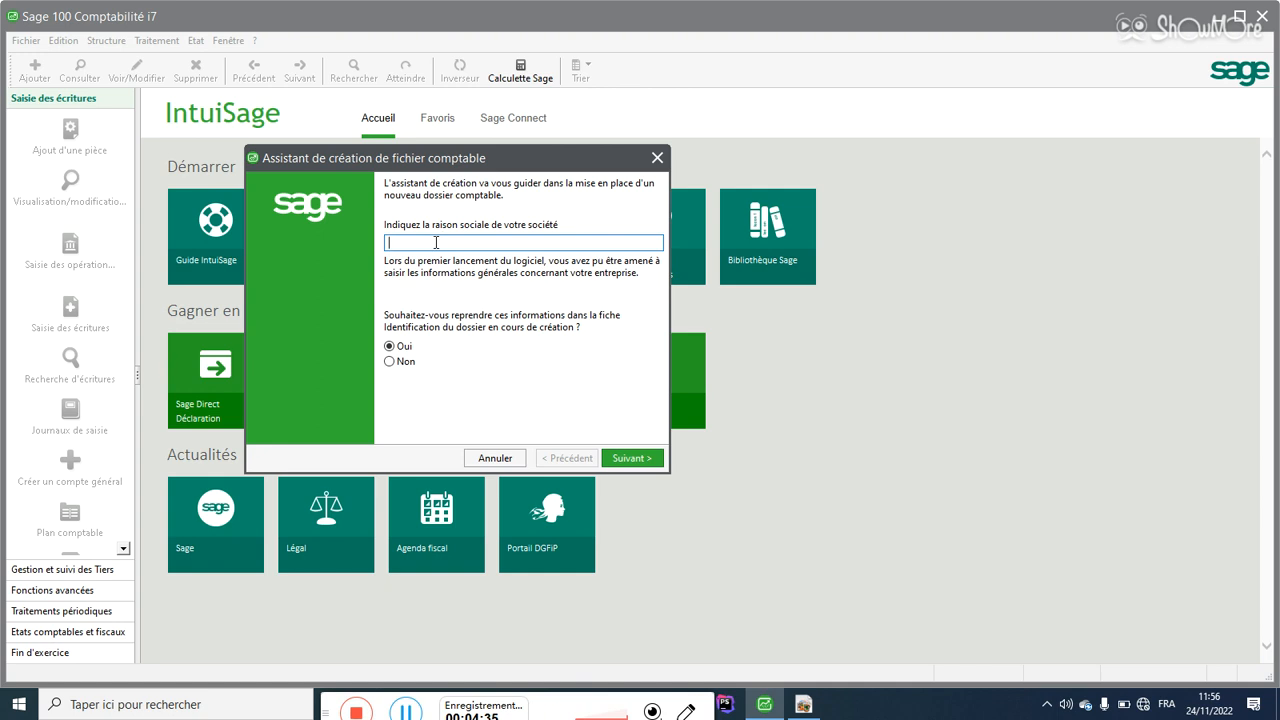
Step: Enter SALMATEL as the raison sociale and advance to the contact-details page
text(UN)
key(BackSpace)
key(BackSpace)
text(SALMATEL)
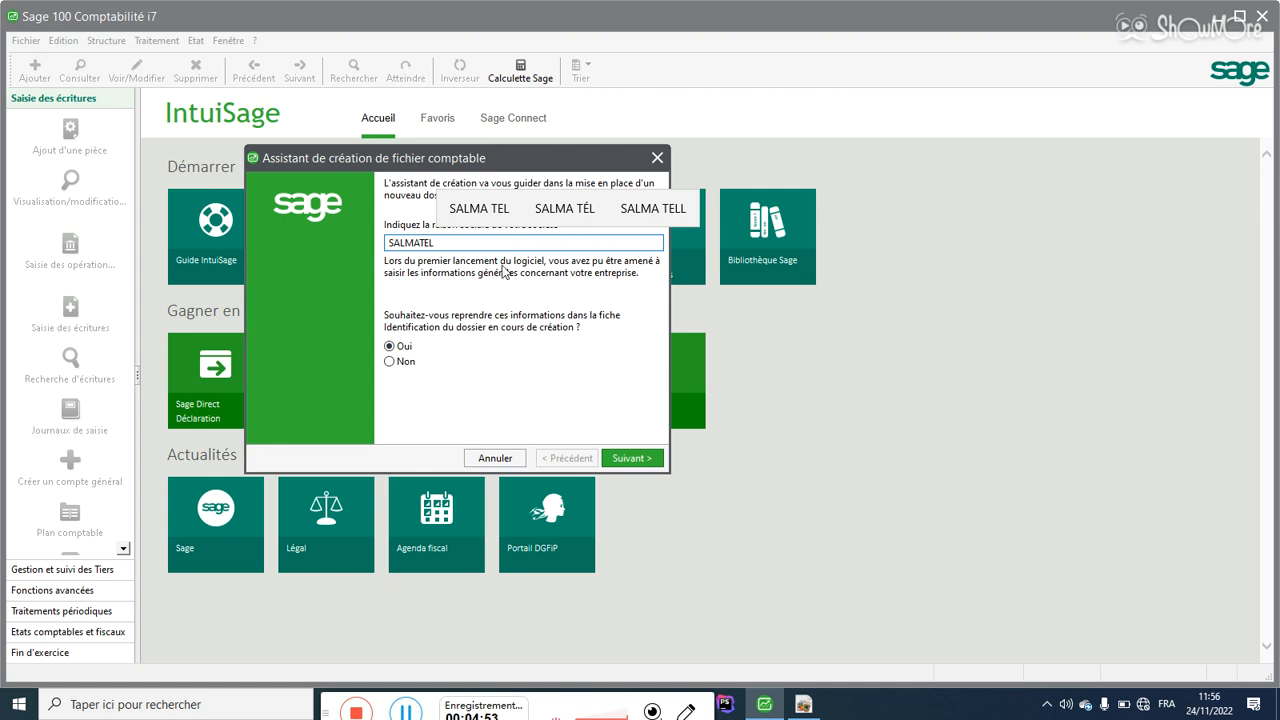
drag(437, 243, 376, 257)
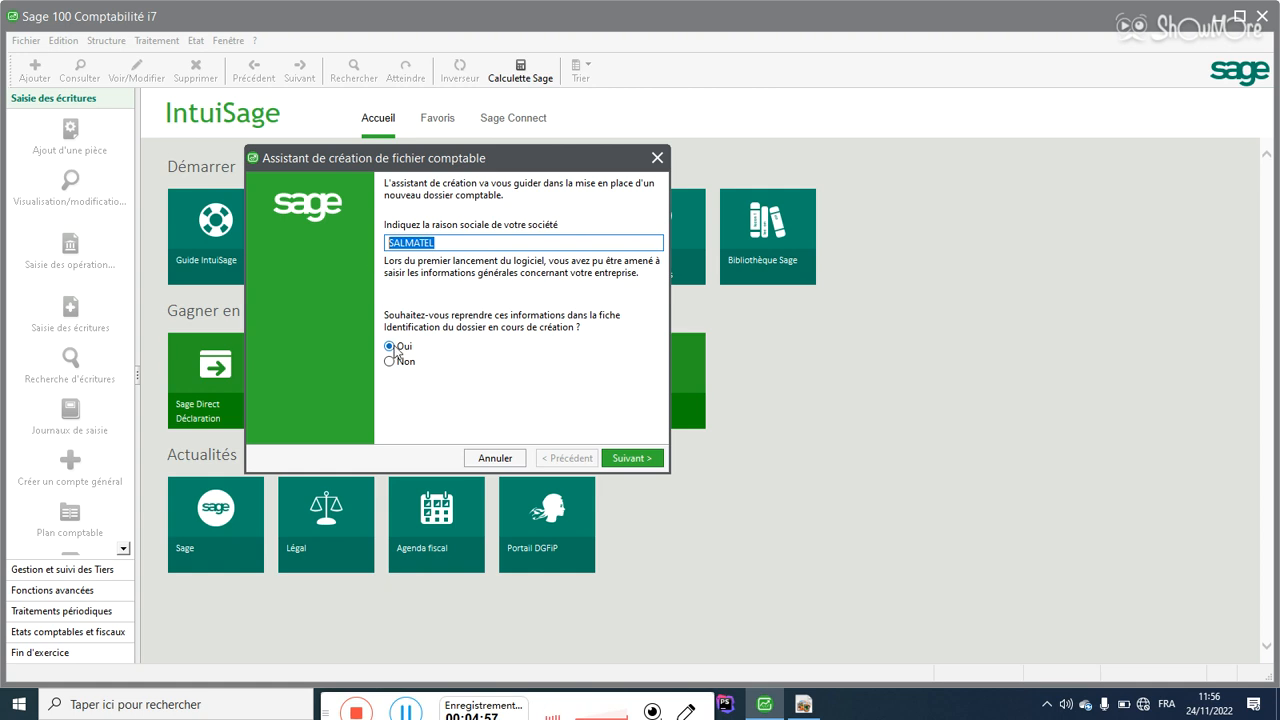
click(620, 460)
Step: Enter 'Prestation, commerciale' as the company's activity on the identification page
click(615, 456)
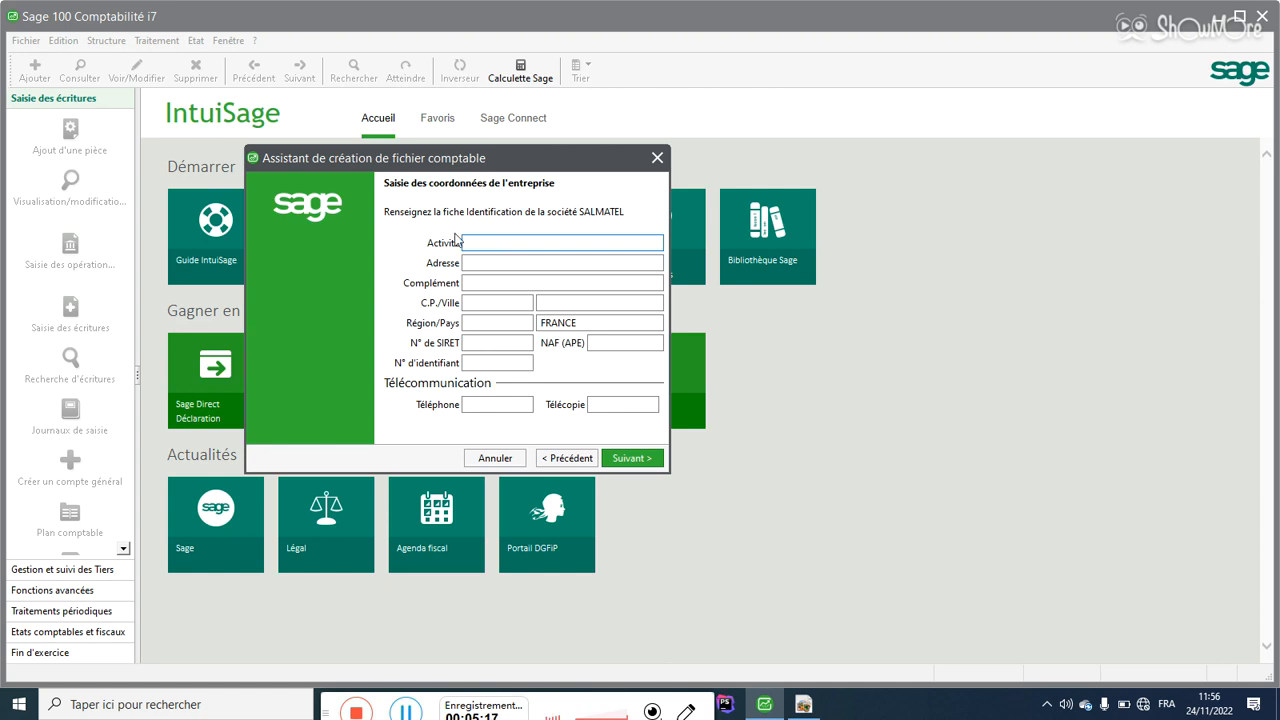
text(Prestation)
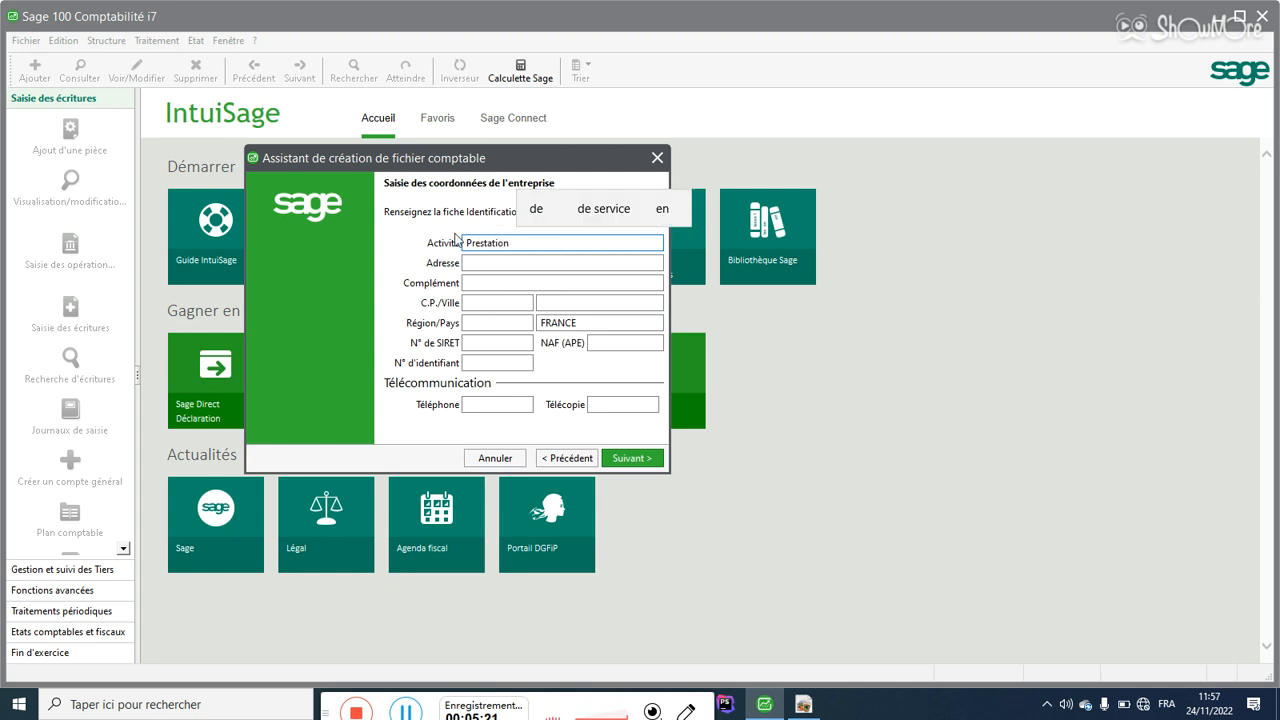
text(, )
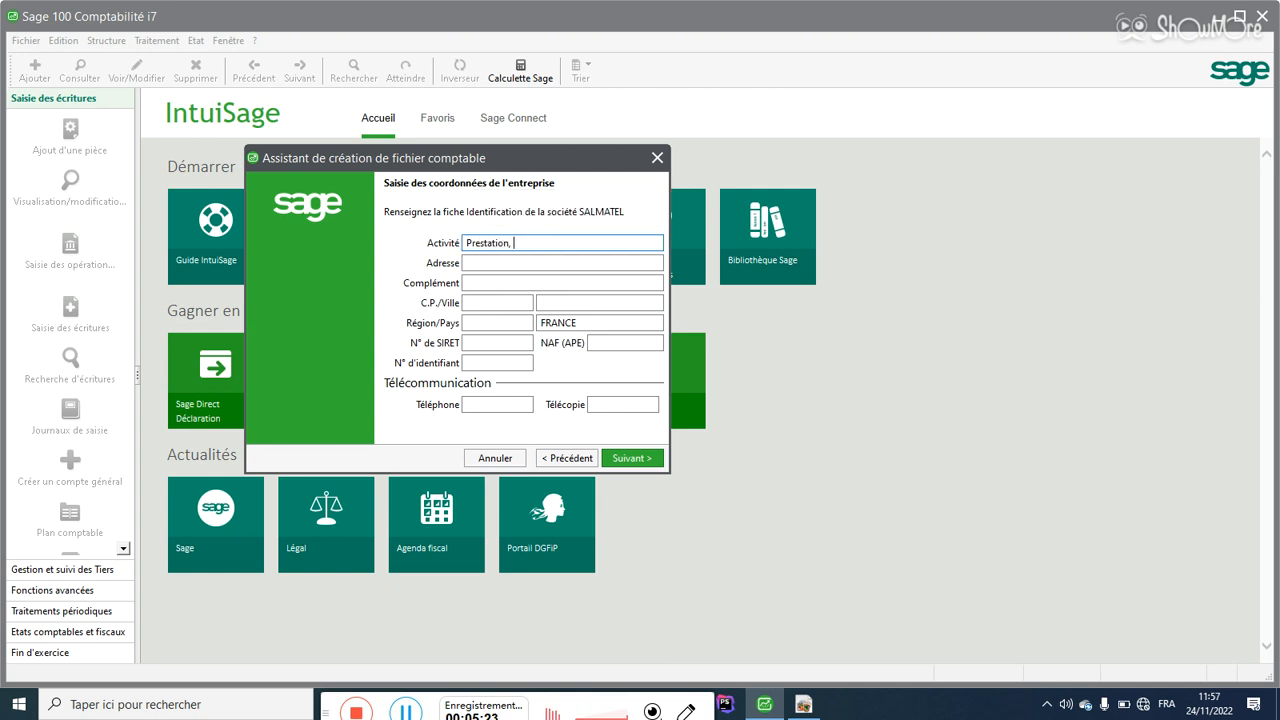
text(commerciale)
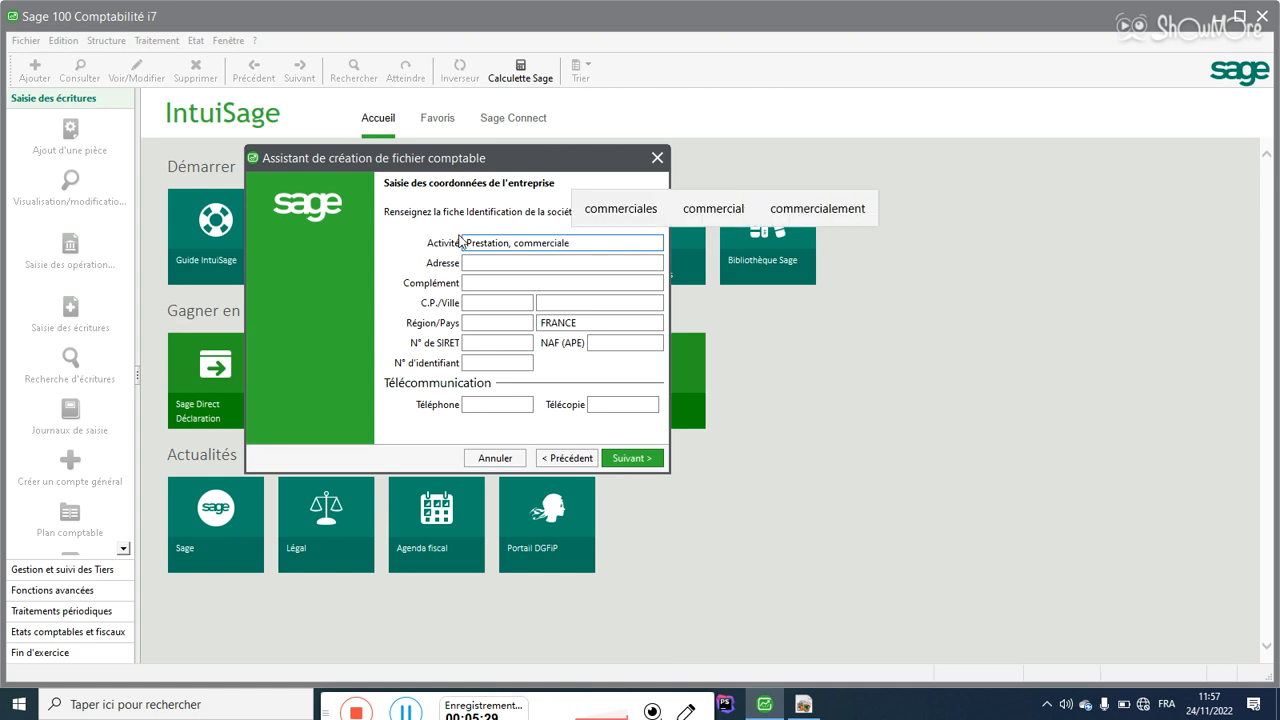
click(484, 263)
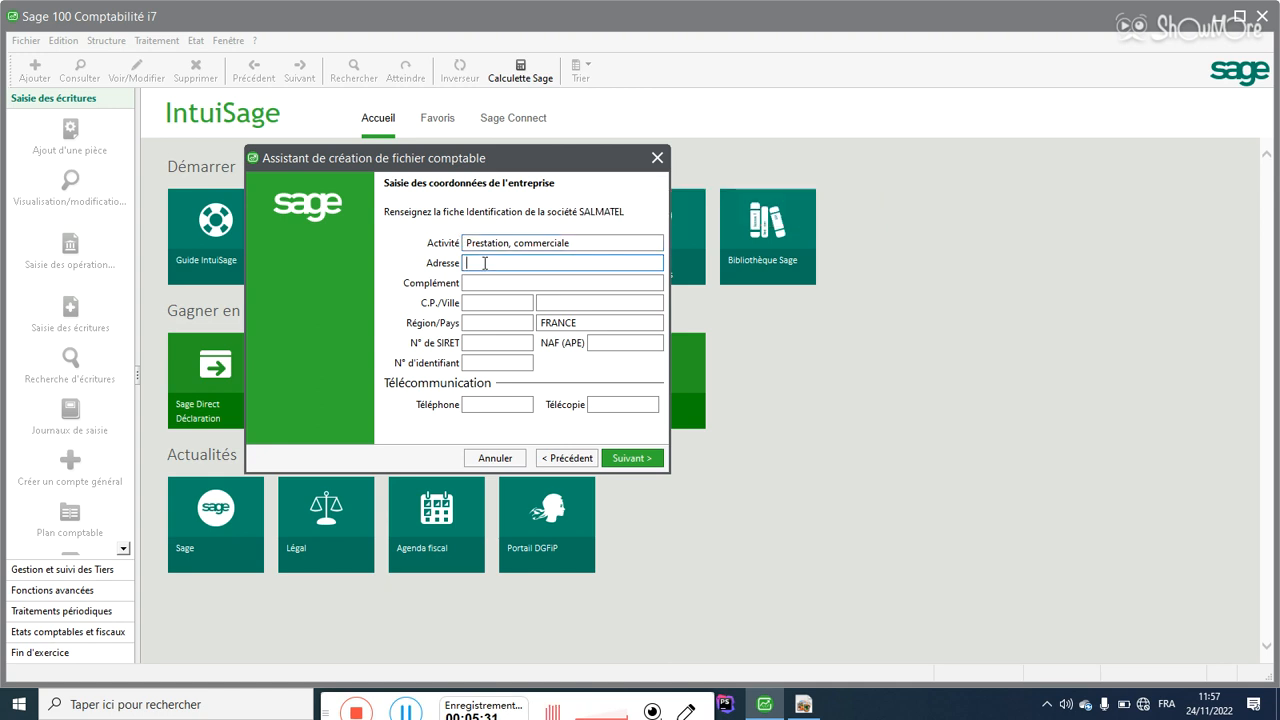
Step: Scroll the PDF to page 1's footer showing SALMATEL's address and contacts
click(803, 704)
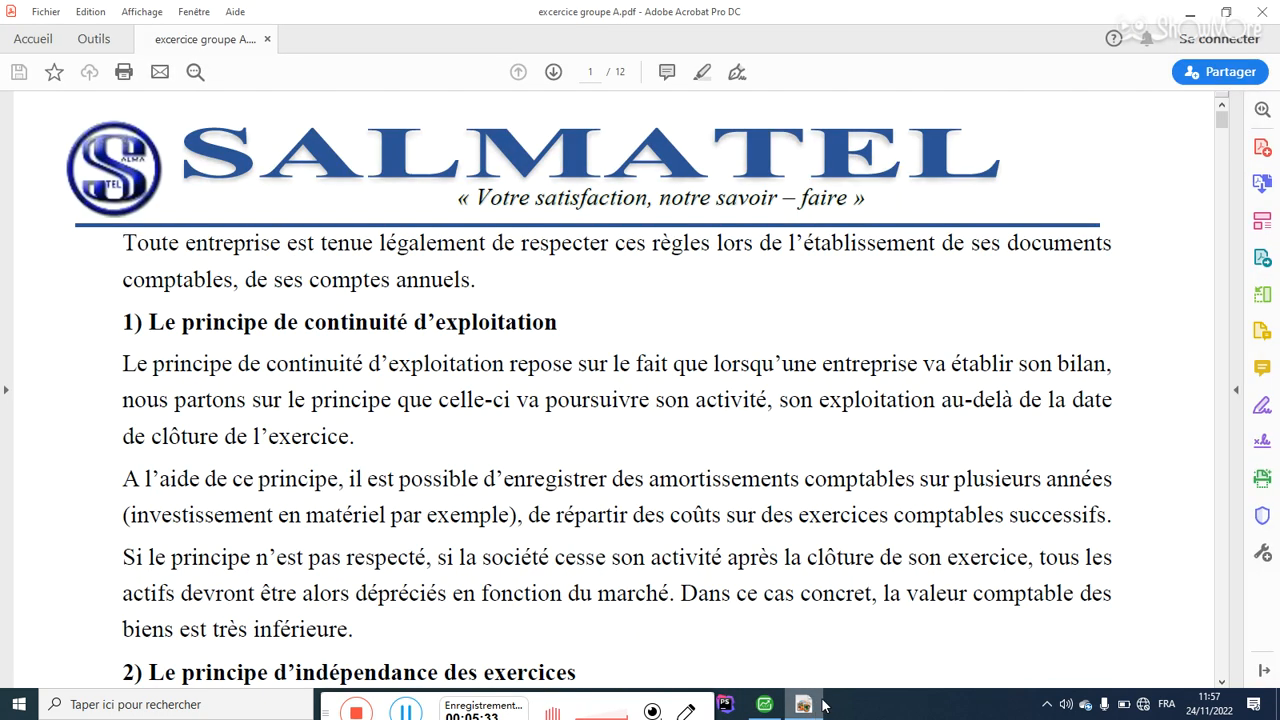
drag(1225, 119, 1226, 154)
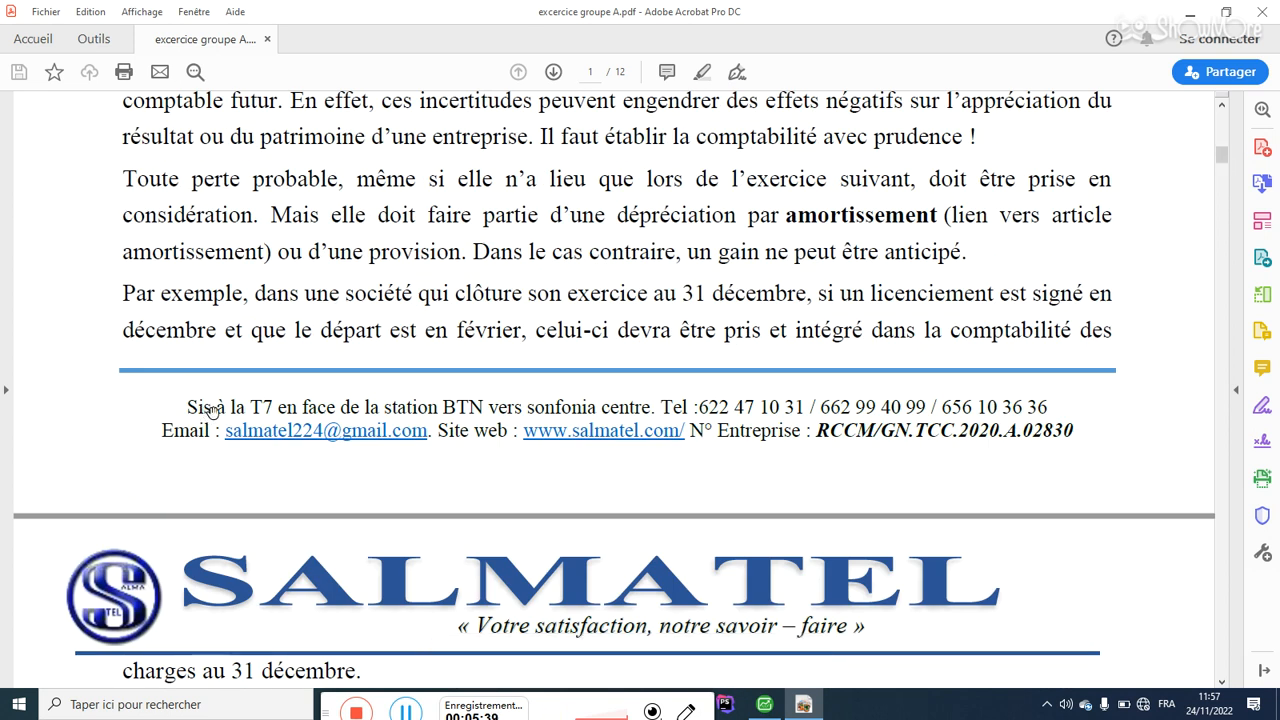
click(764, 704)
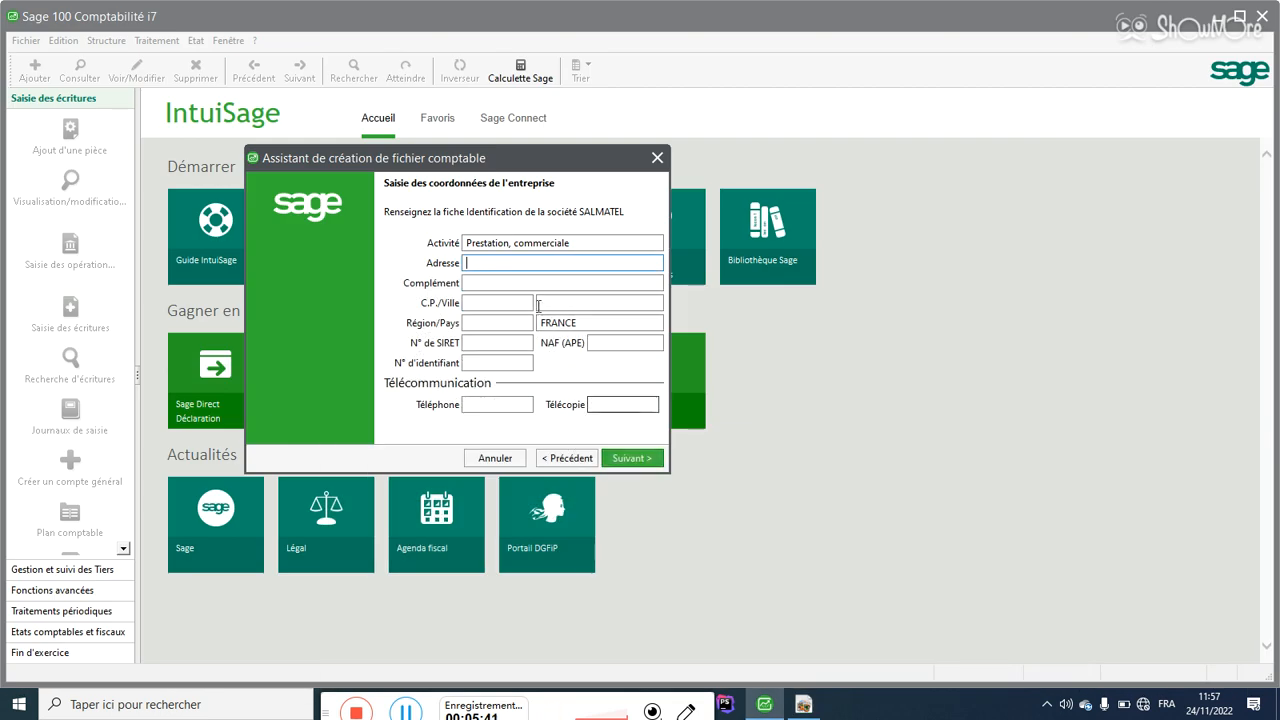
Step: Enter the company's street address and address complement
text(Sonfonia g)
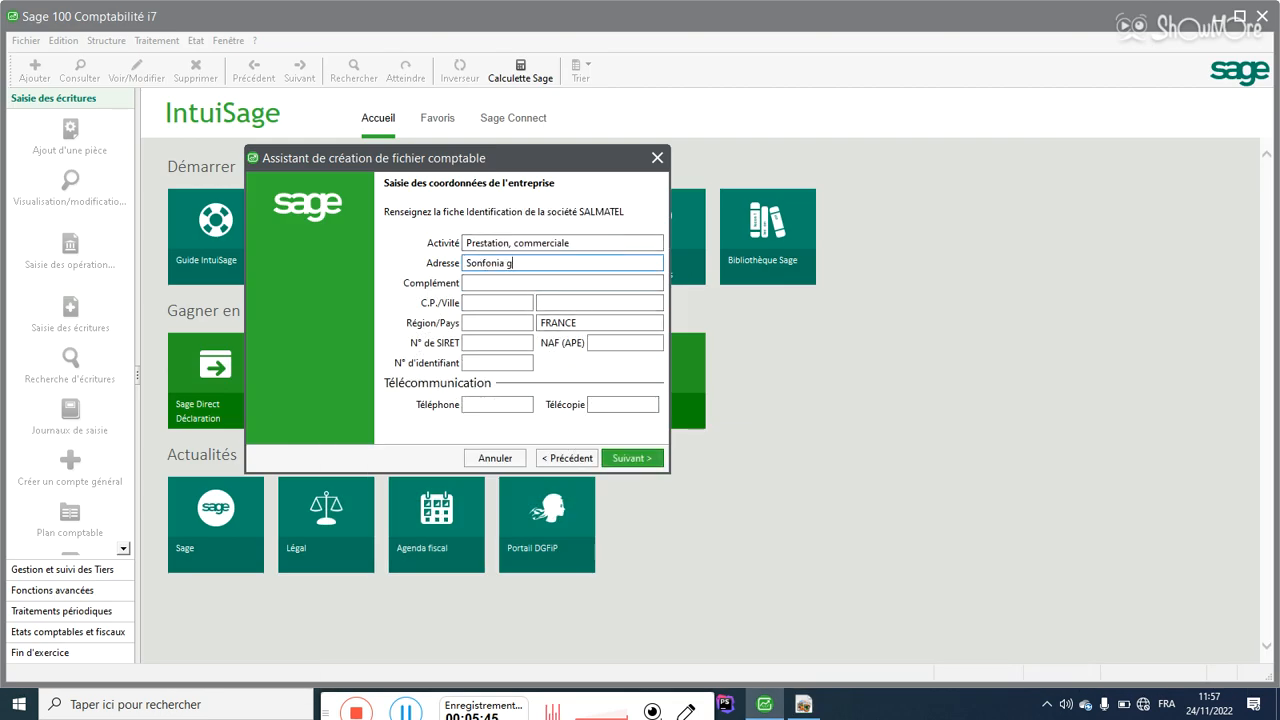
text(are)
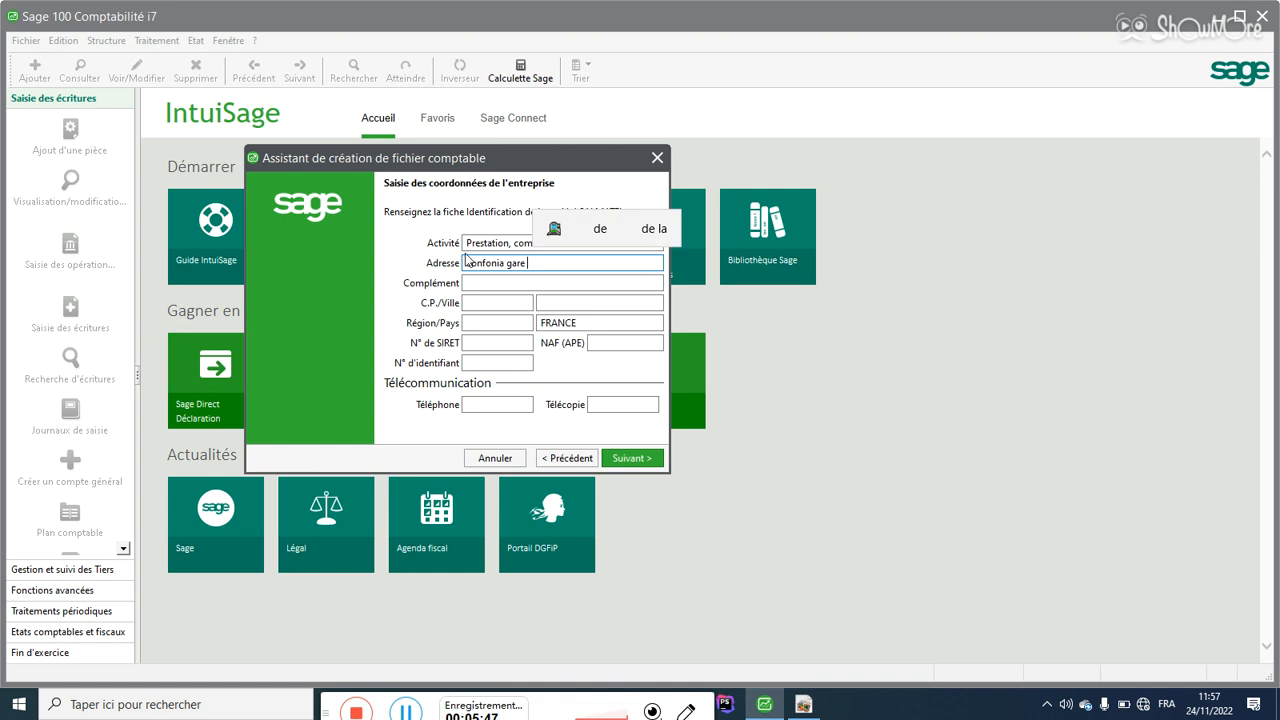
text( T7)
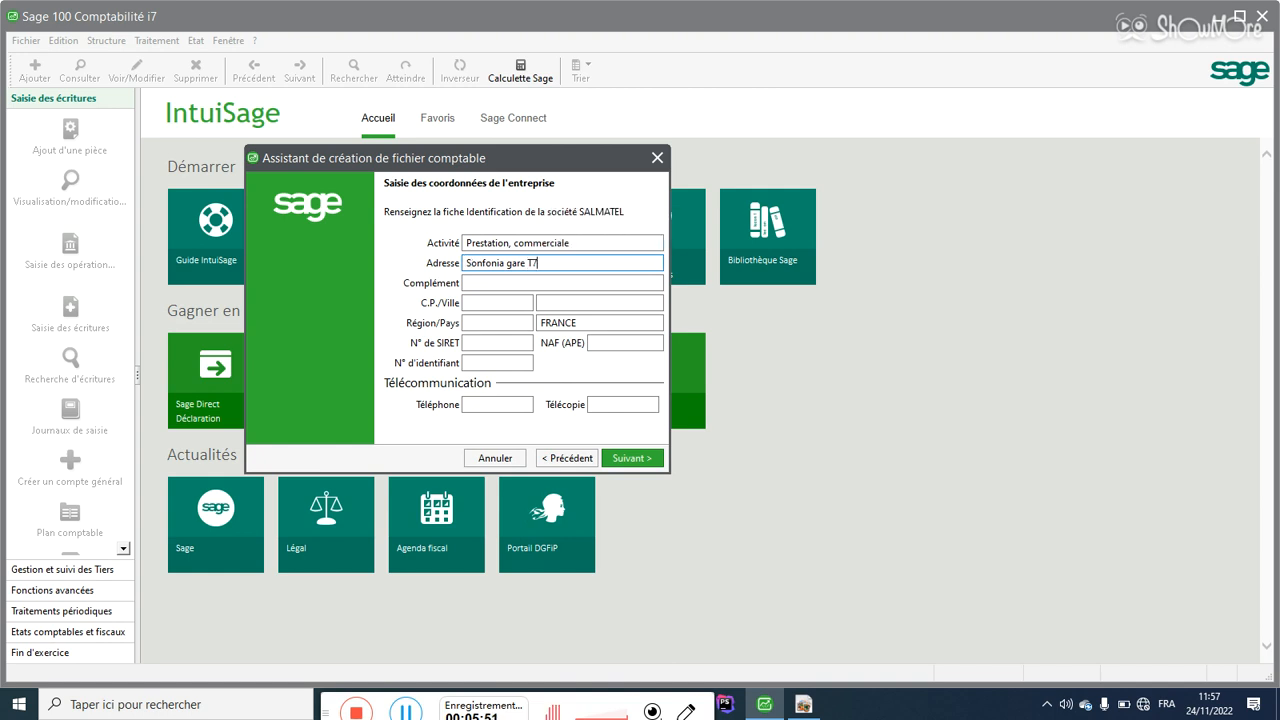
click(485, 282)
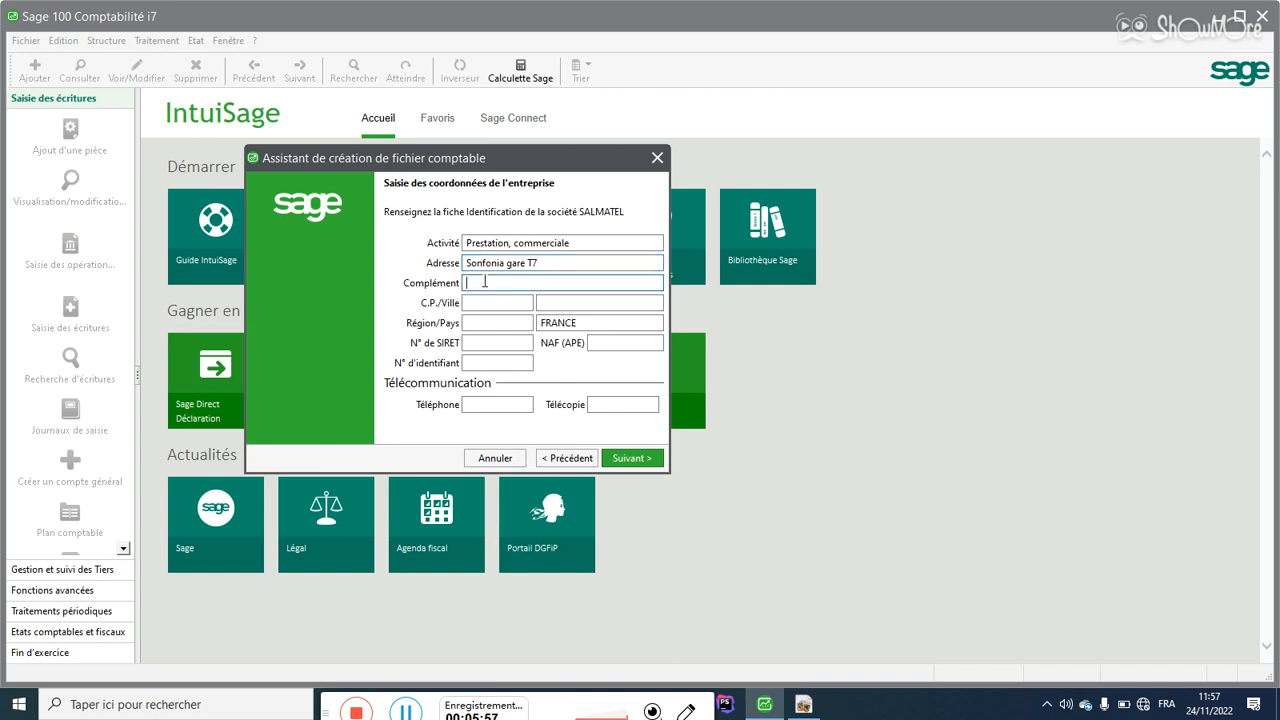
text(Com)
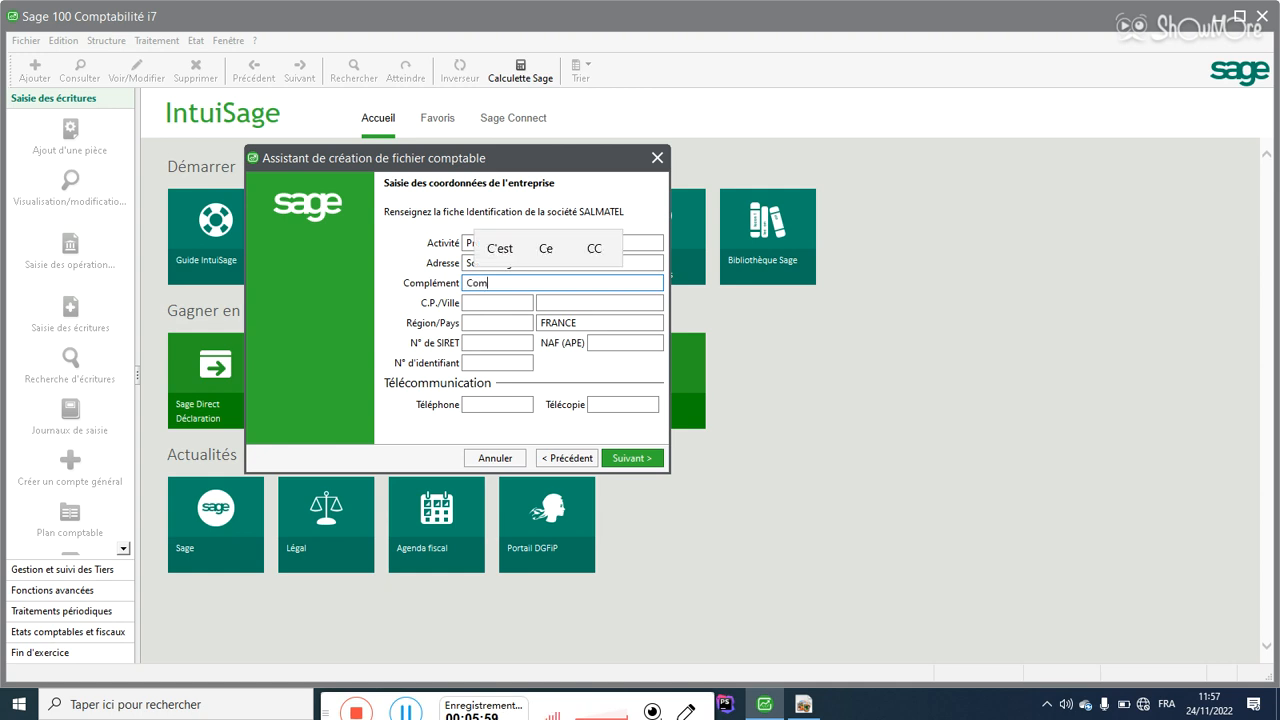
text(mune de)
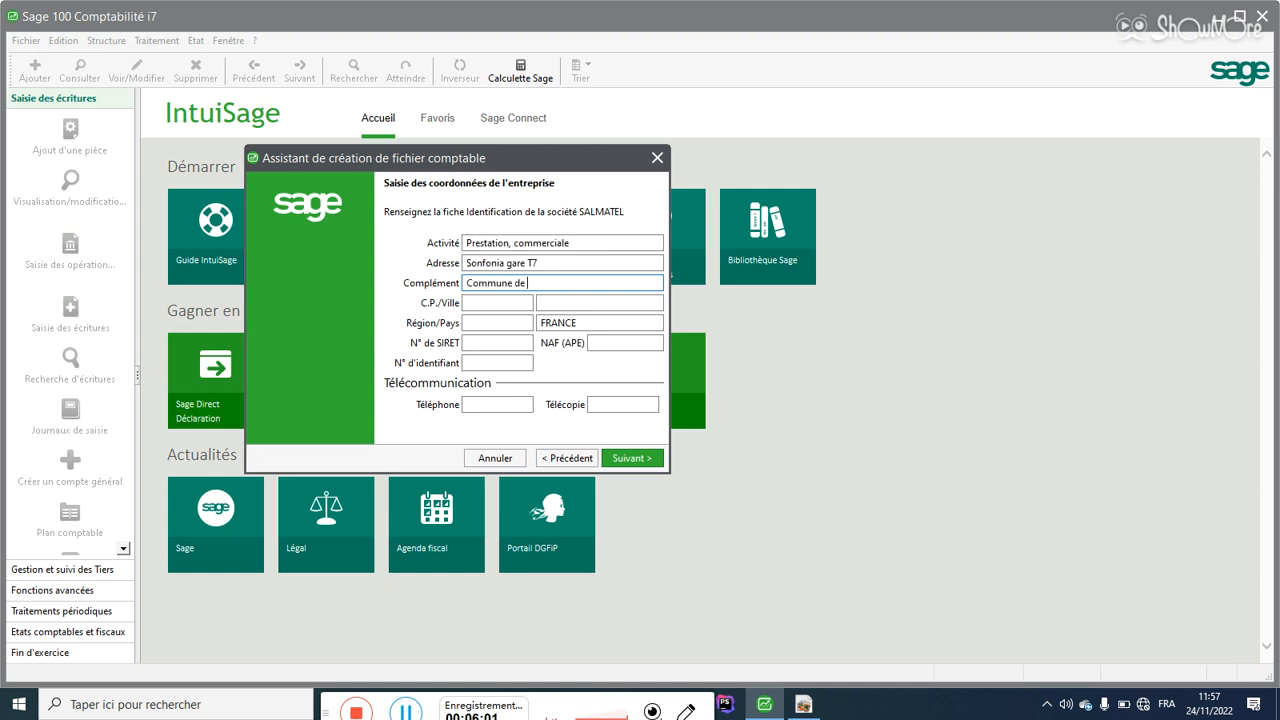
text( ratoma)
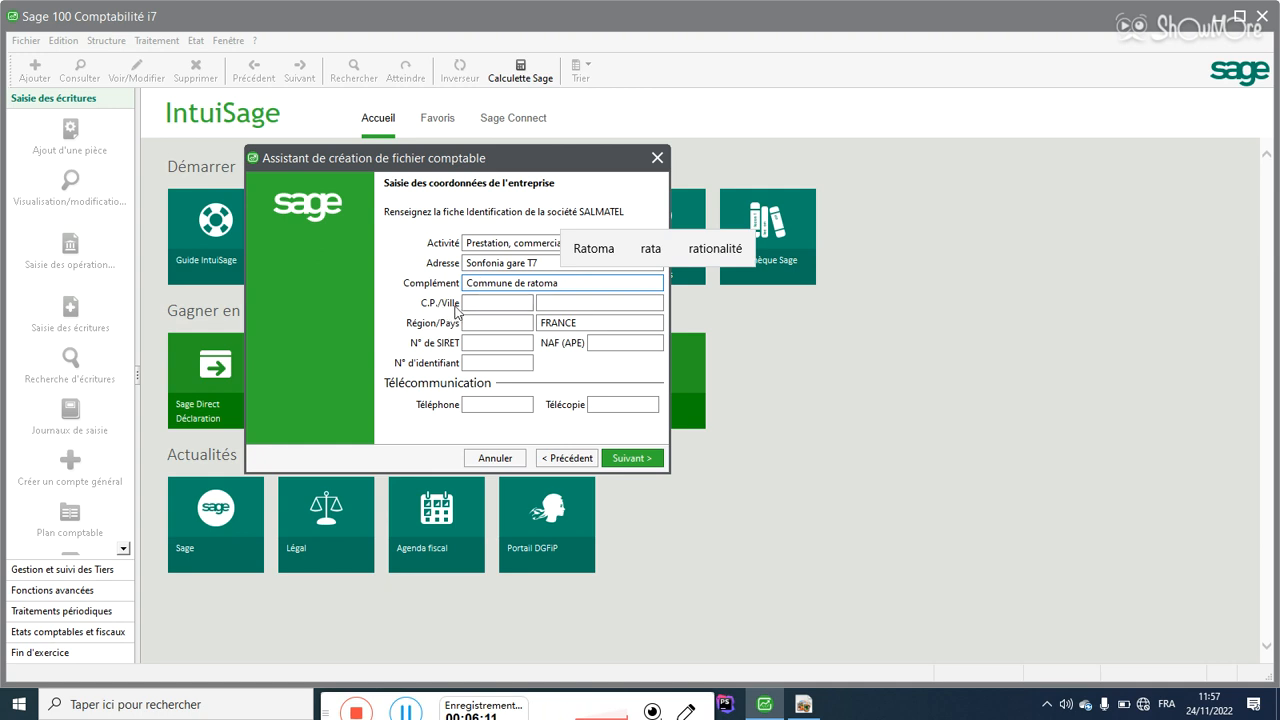
click(496, 305)
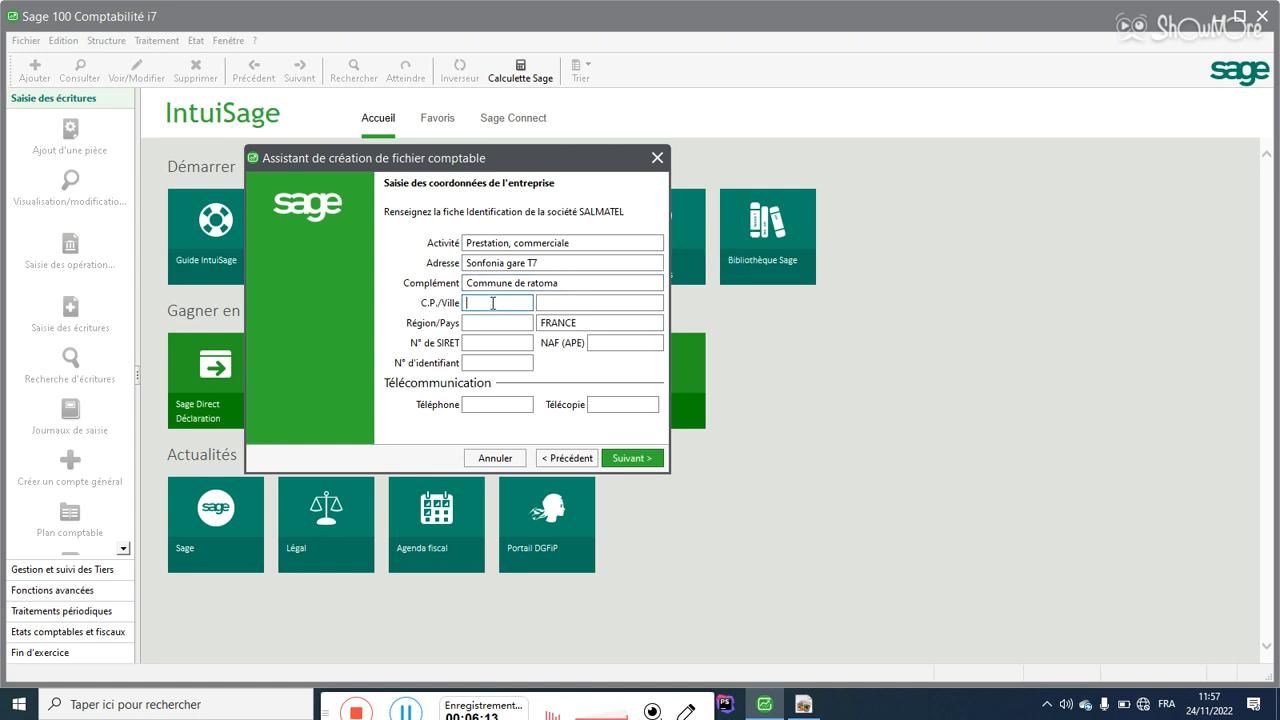
Step: Fill in the postal code, city Conakry, region Conakry, and change the country from FRANCE to Guinée
text(224)
key(Tab)
text(Conakry)
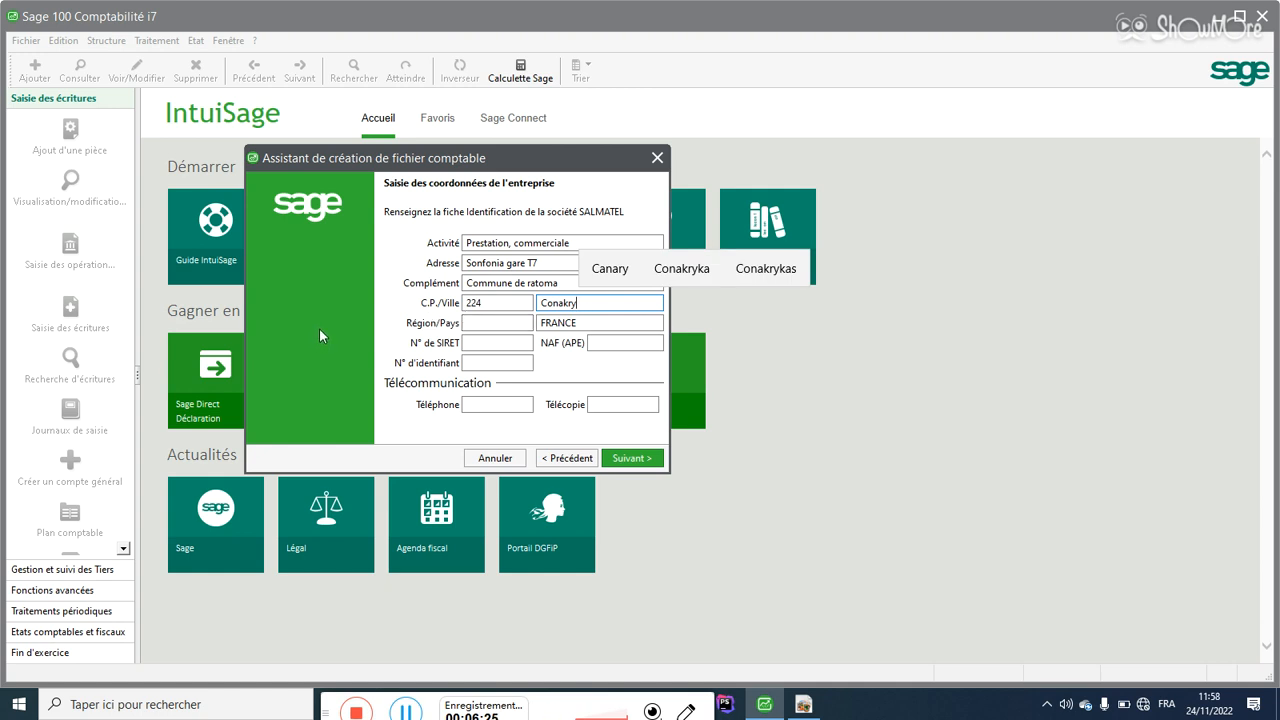
click(500, 303)
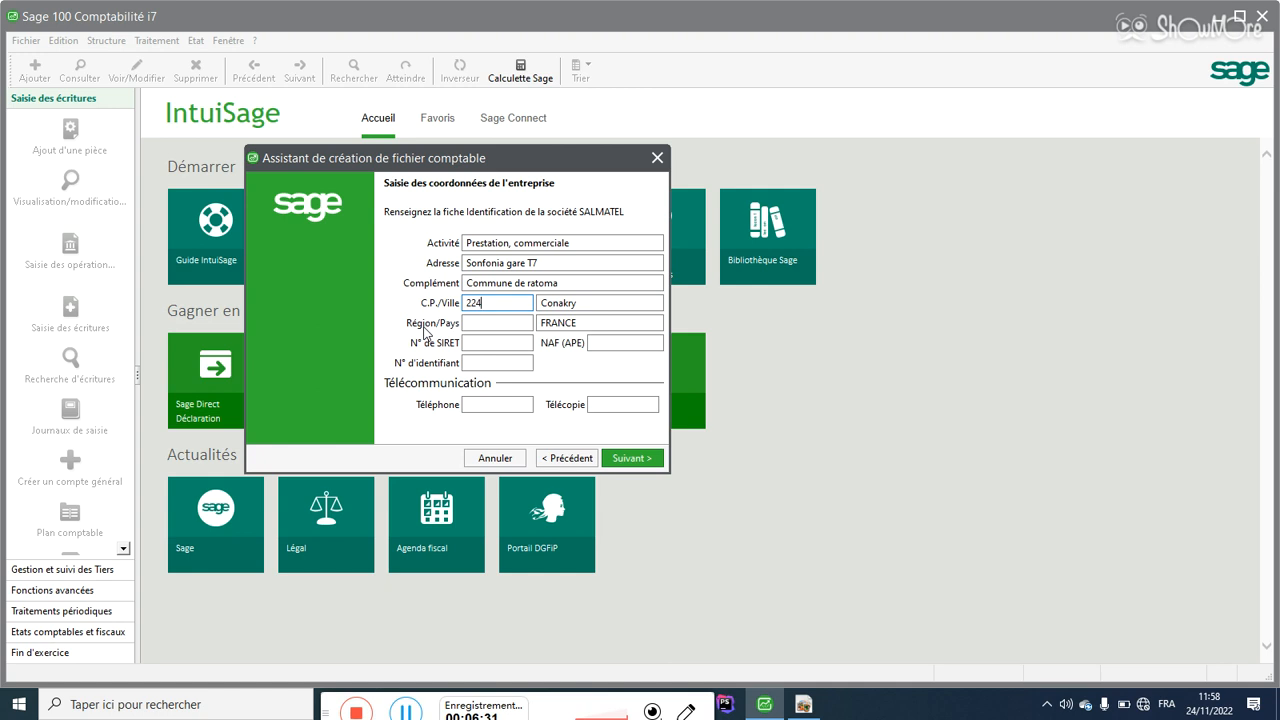
click(470, 322)
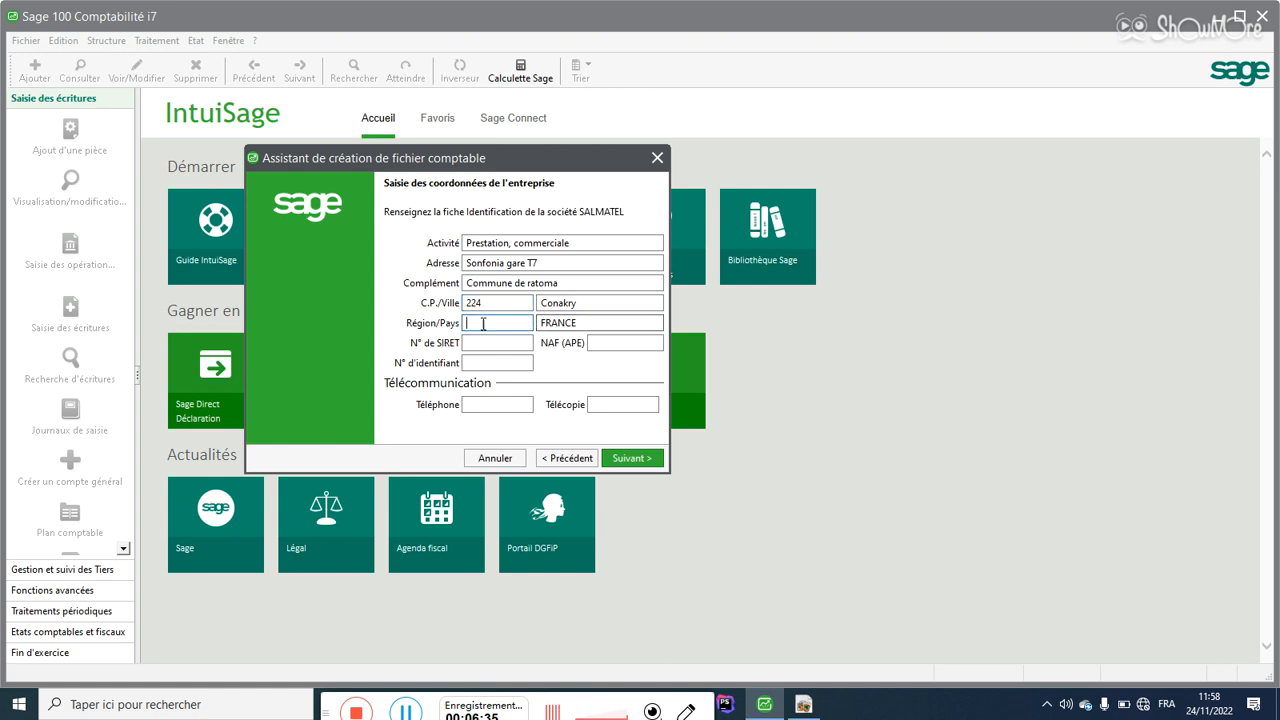
text(Conakry)
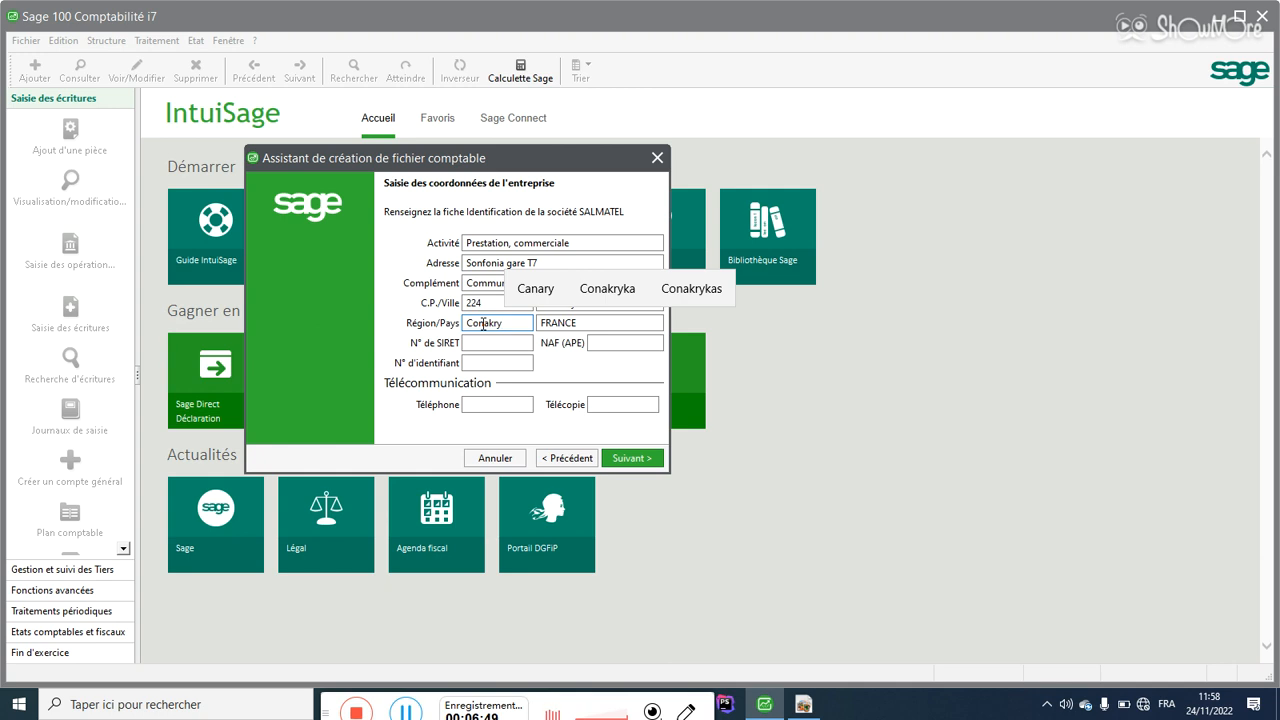
key(Tab)
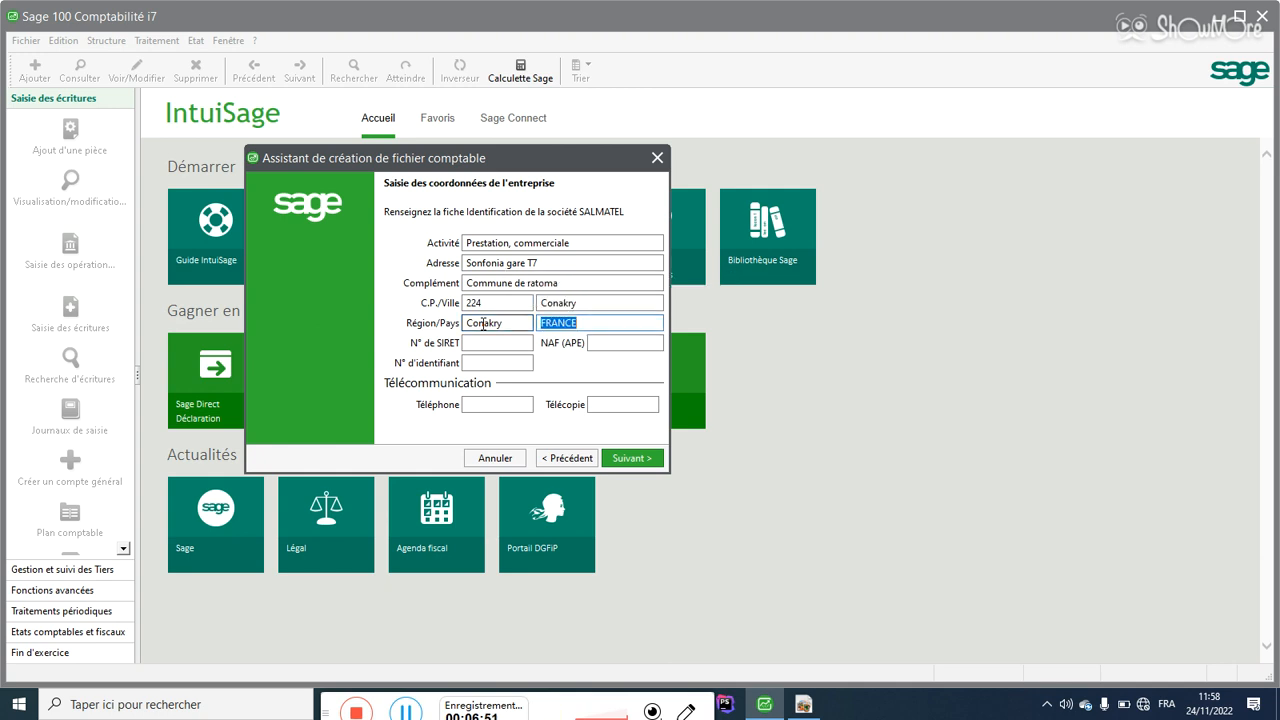
text(Guinée)
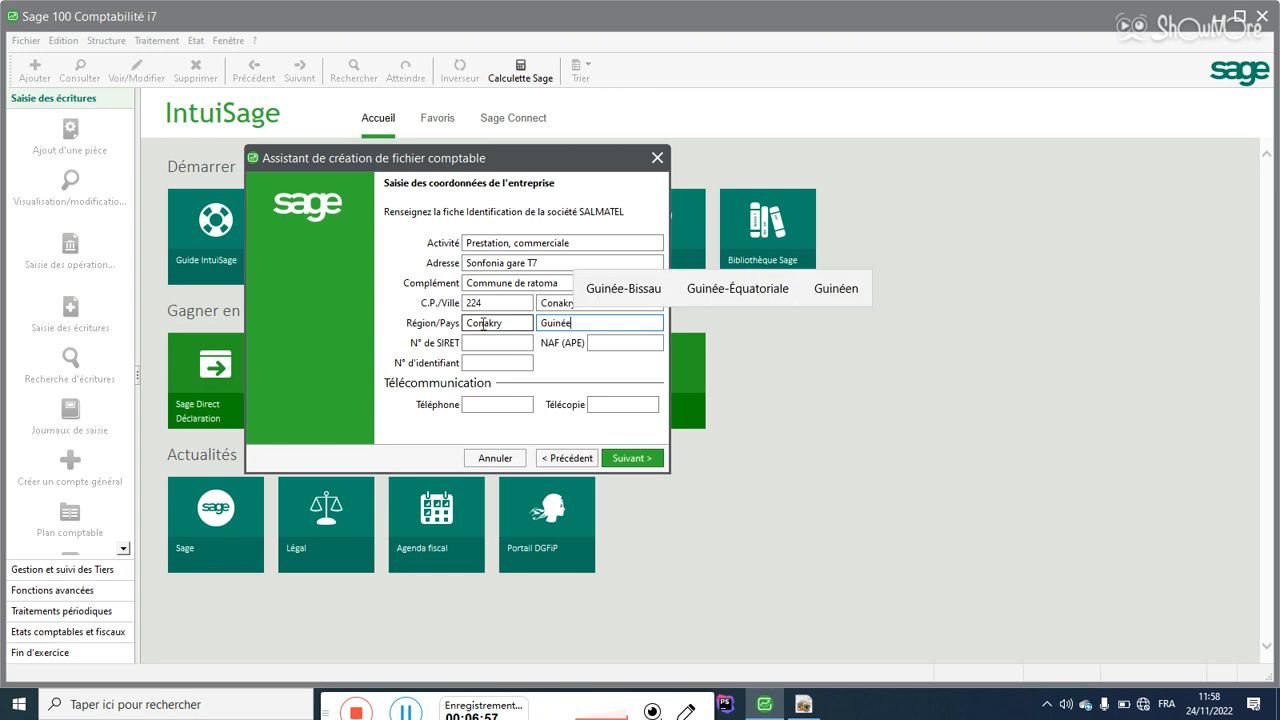
click(488, 343)
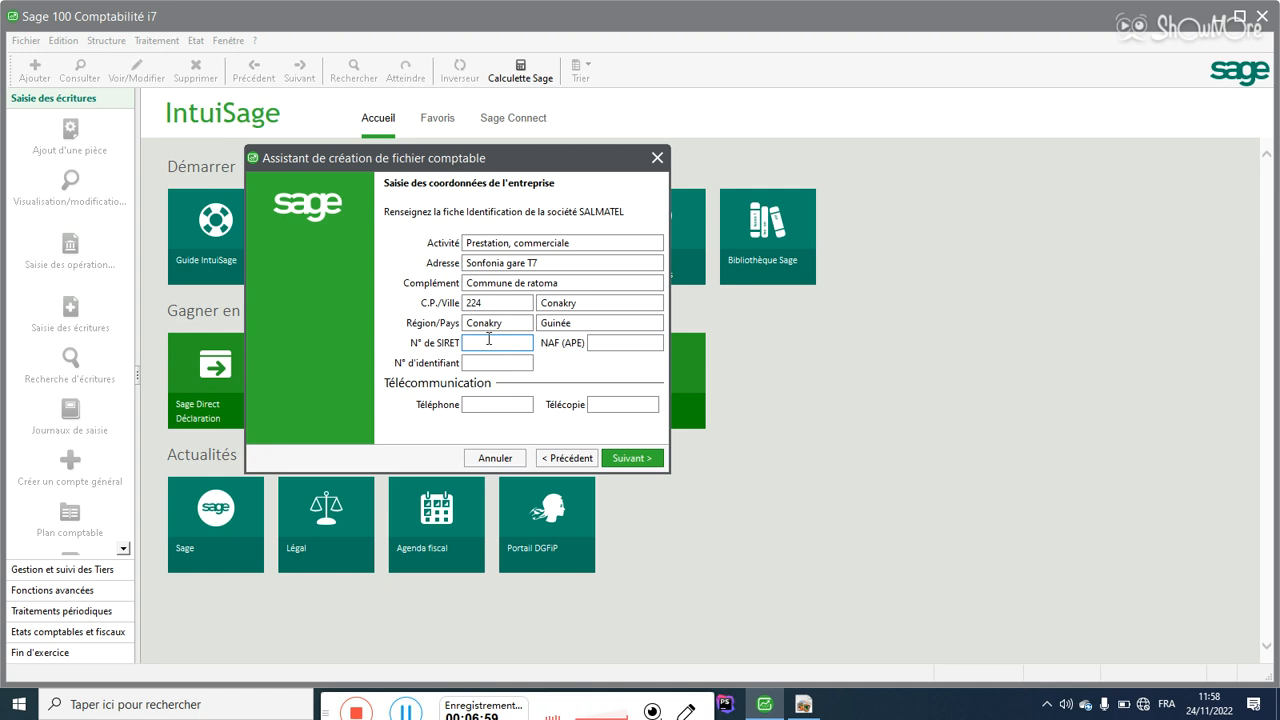
click(614, 344)
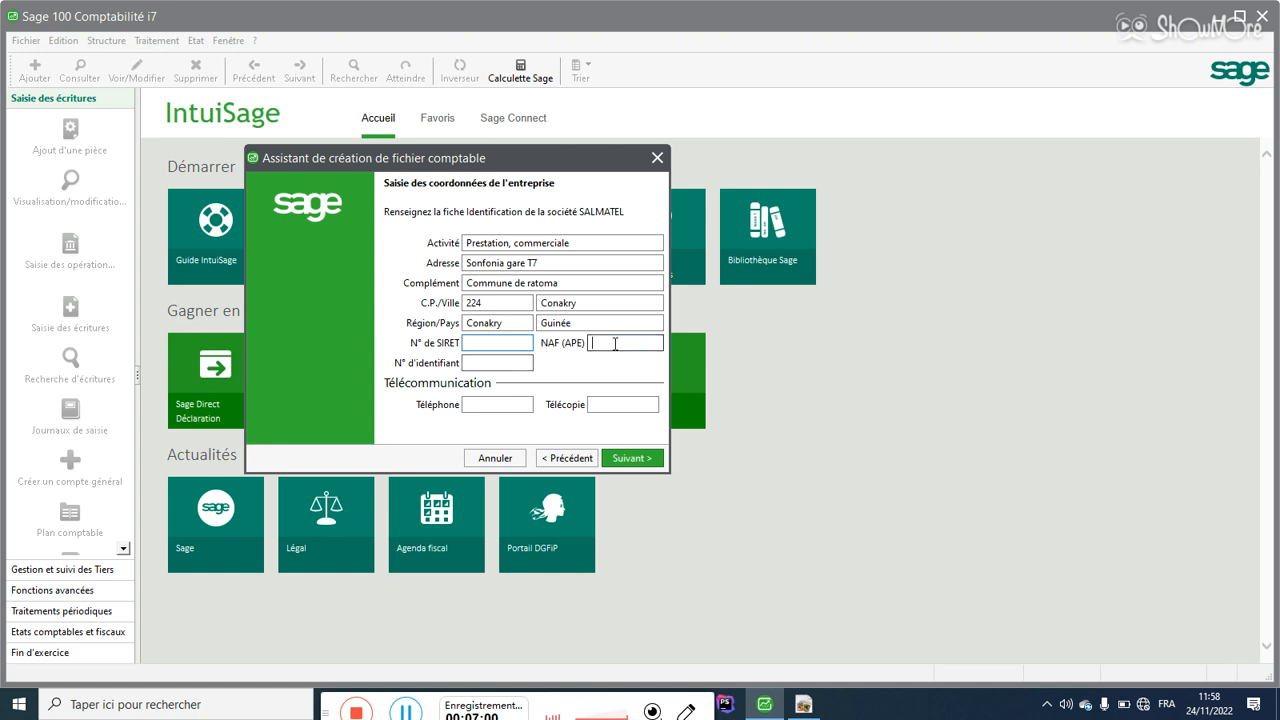
Step: Start the N° d'identifiant with 'RCC', checking the RCCM reference in the PDF
click(482, 366)
click(803, 704)
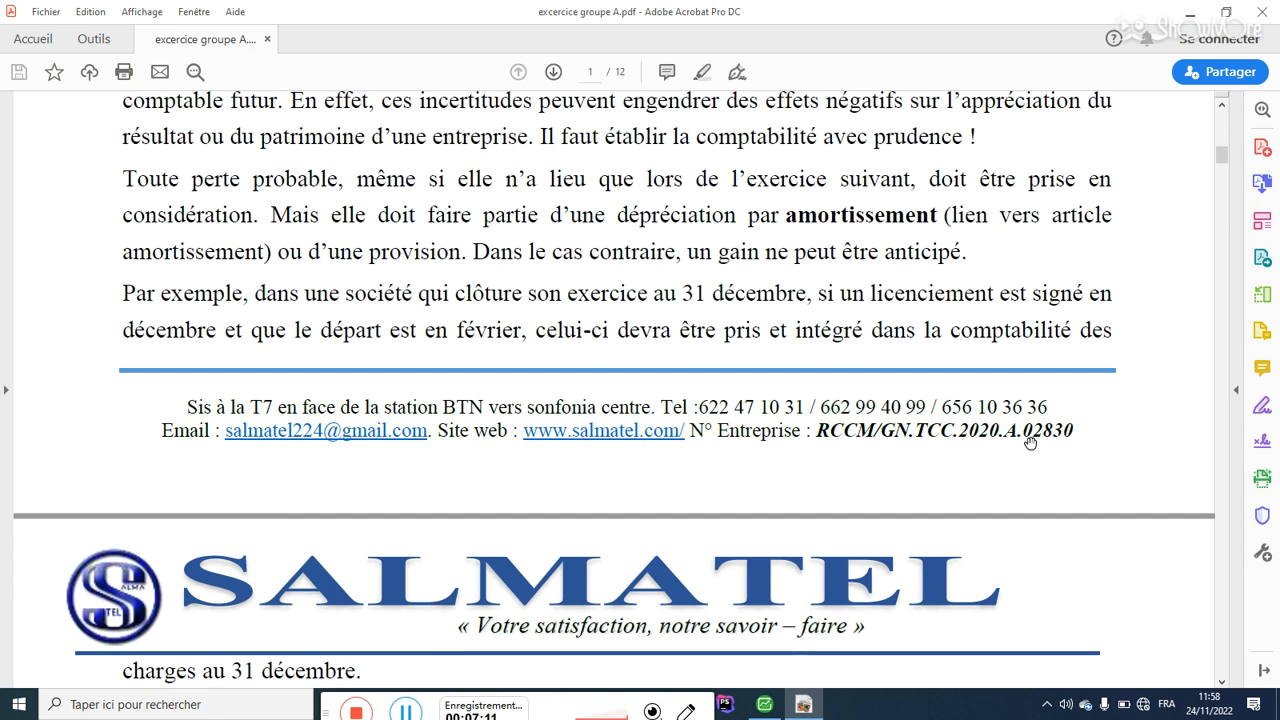
click(764, 704)
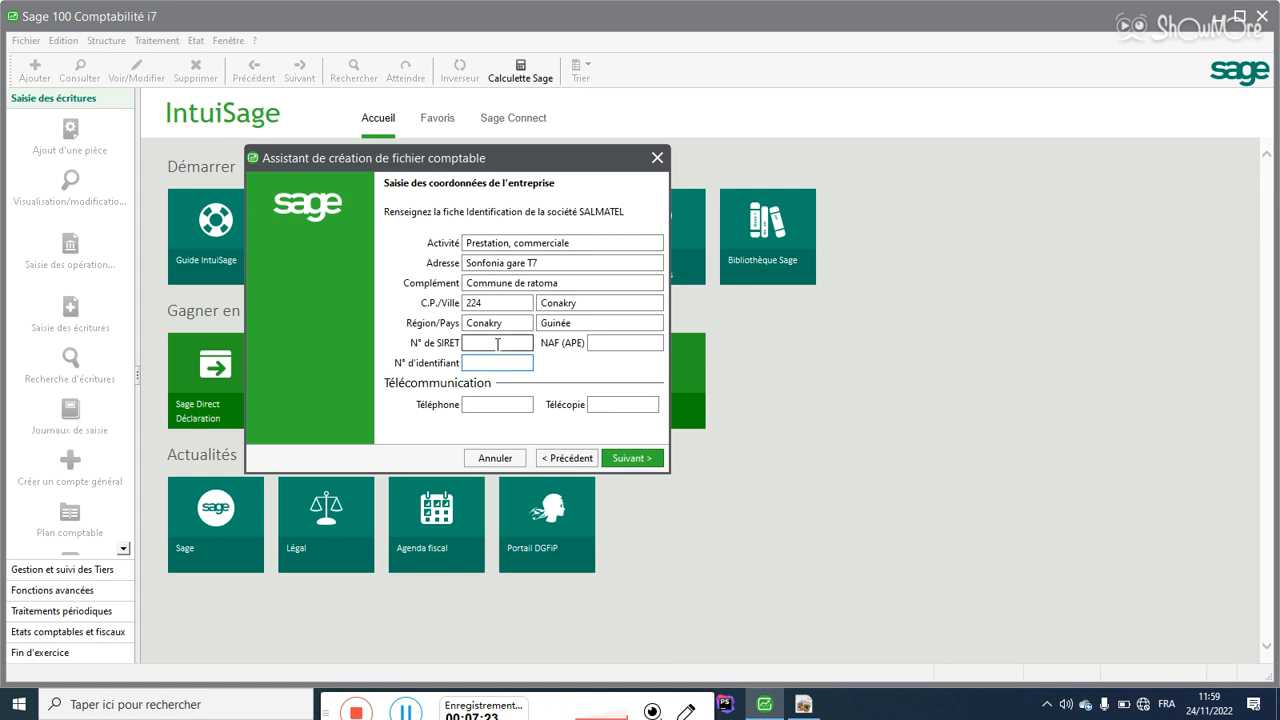
text(RCCM)
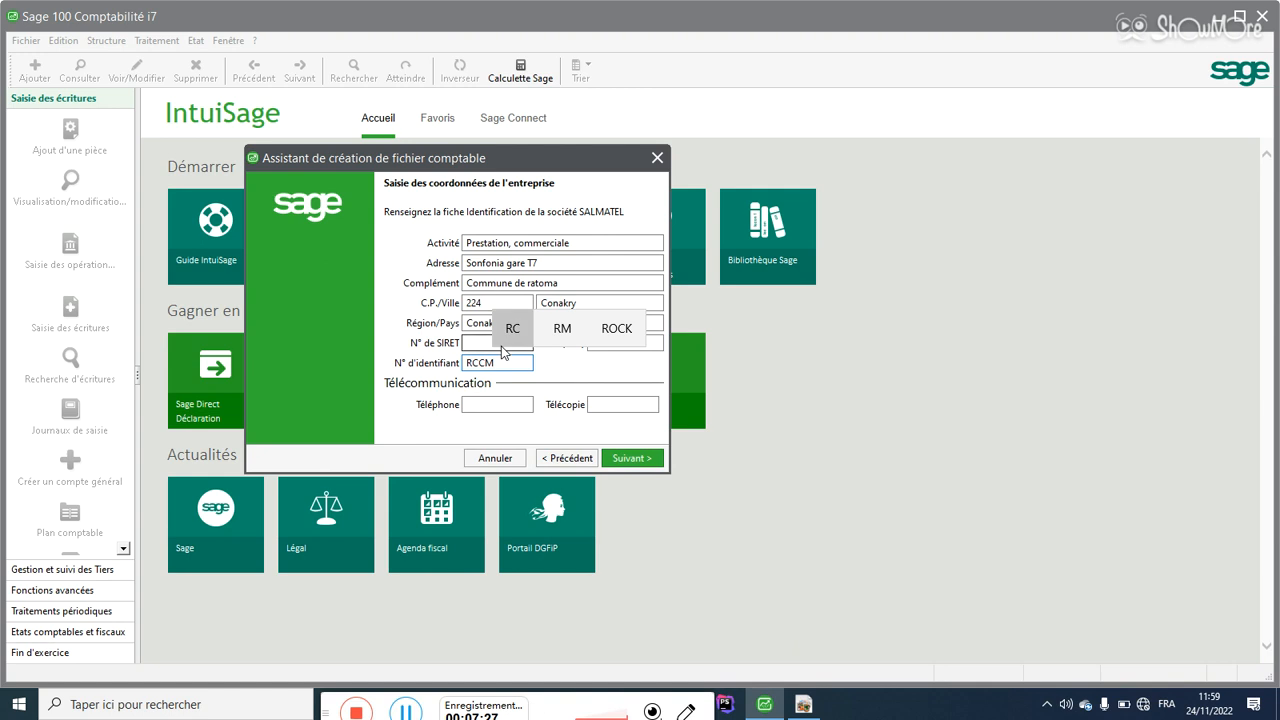
click(804, 703)
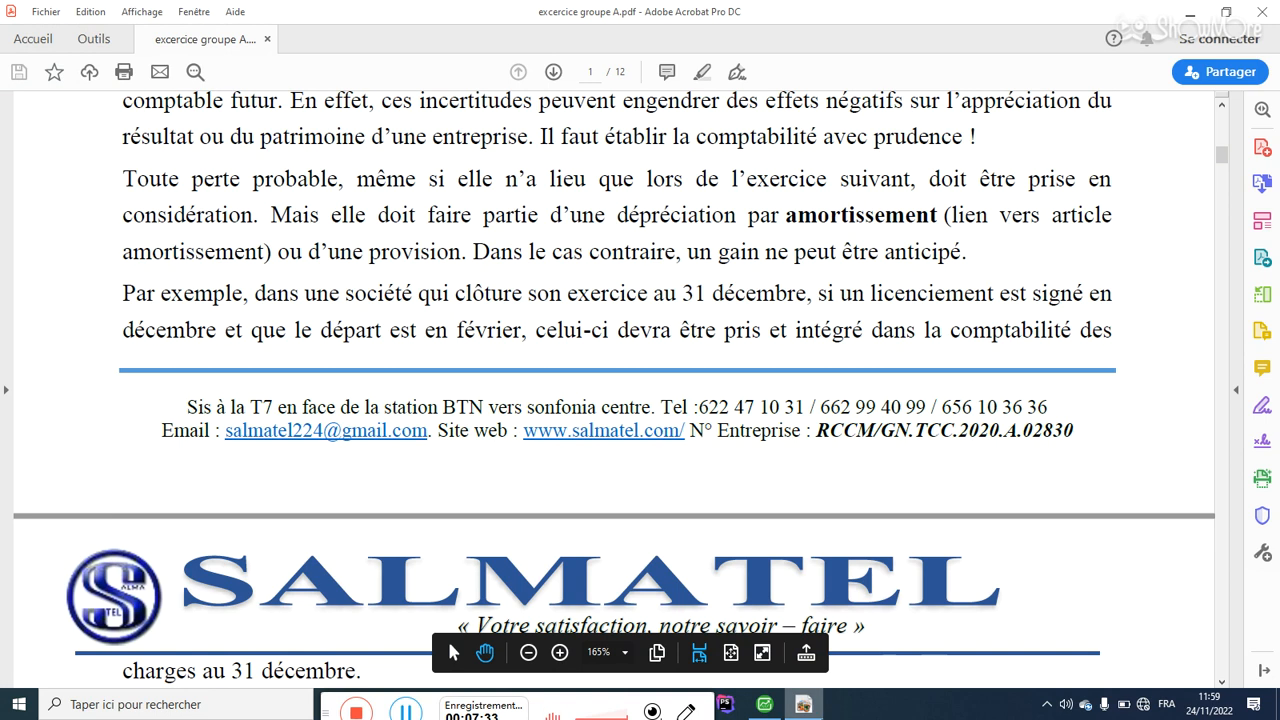
mouse_move(803, 704)
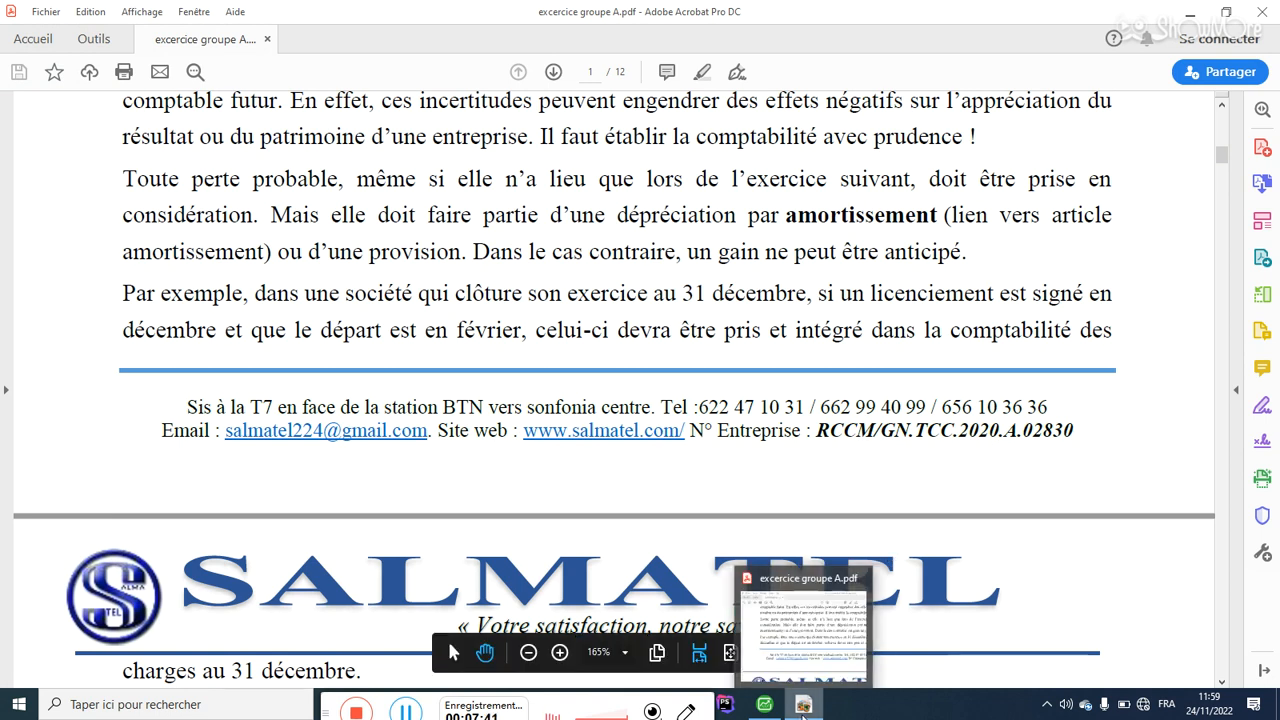
Step: Continue typing the RCCM registration number into the identifier, checking it against the PDF
click(803, 706)
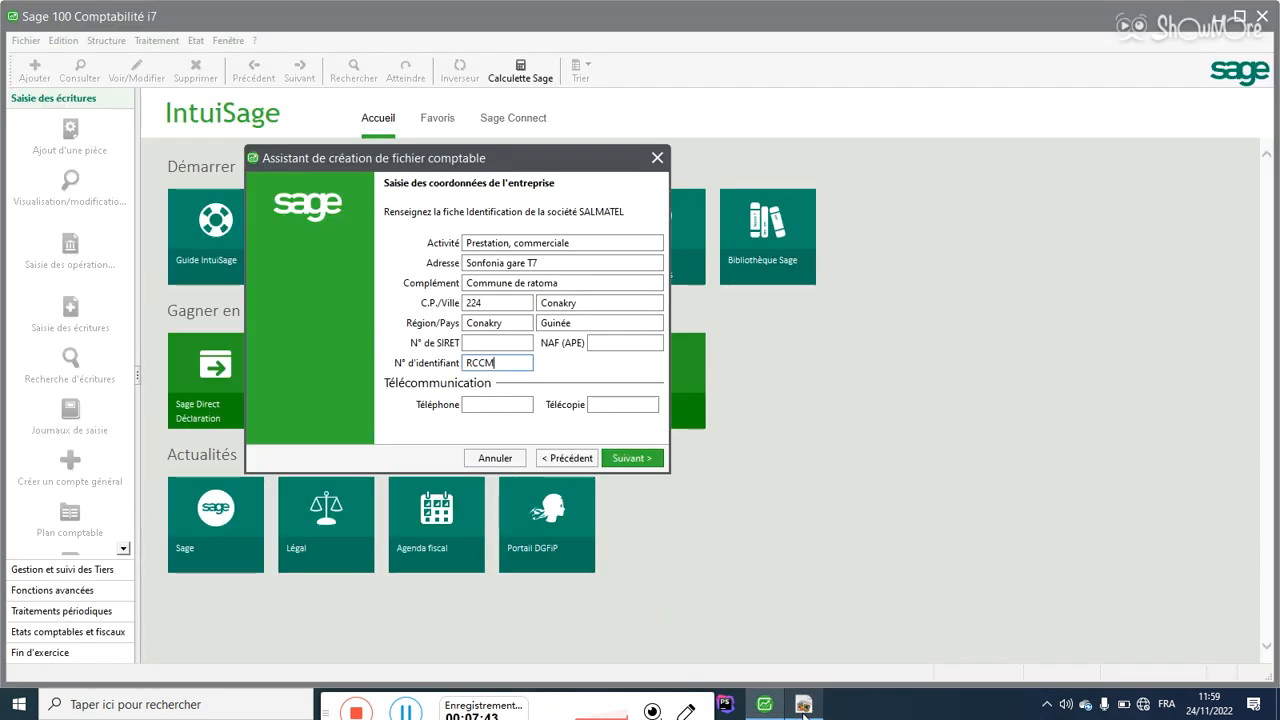
click(804, 706)
click(804, 706)
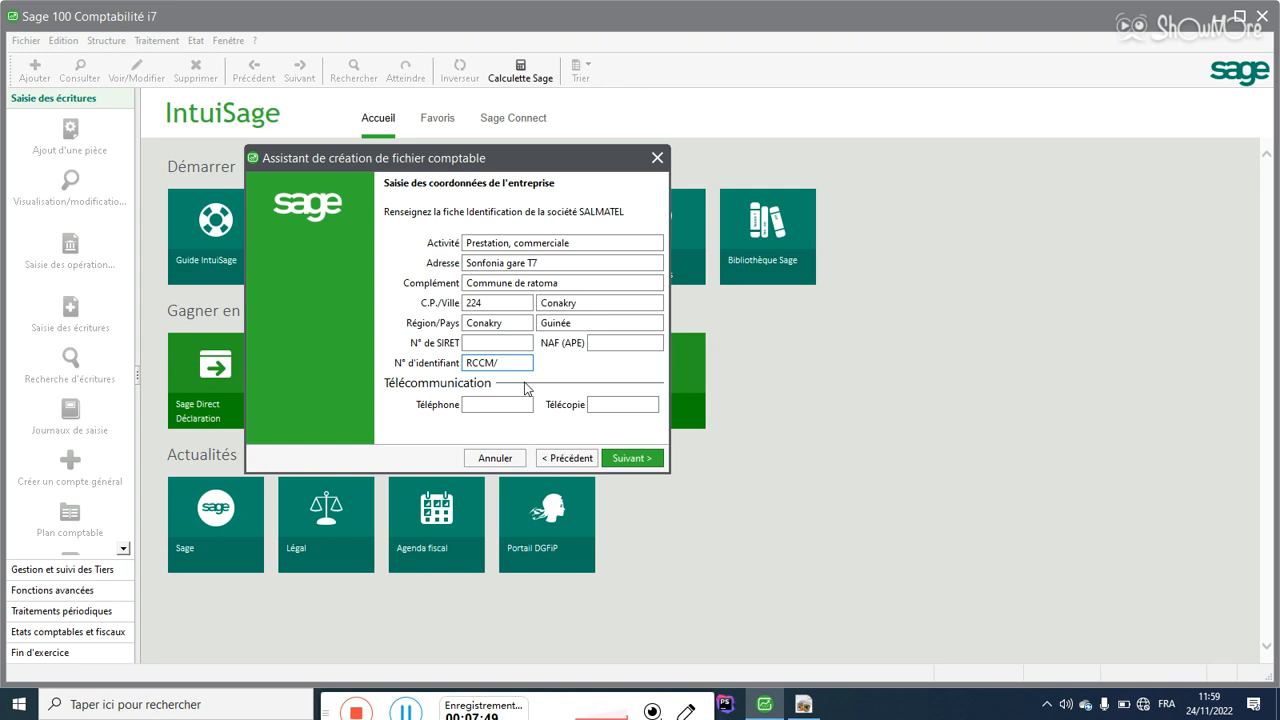
click(802, 707)
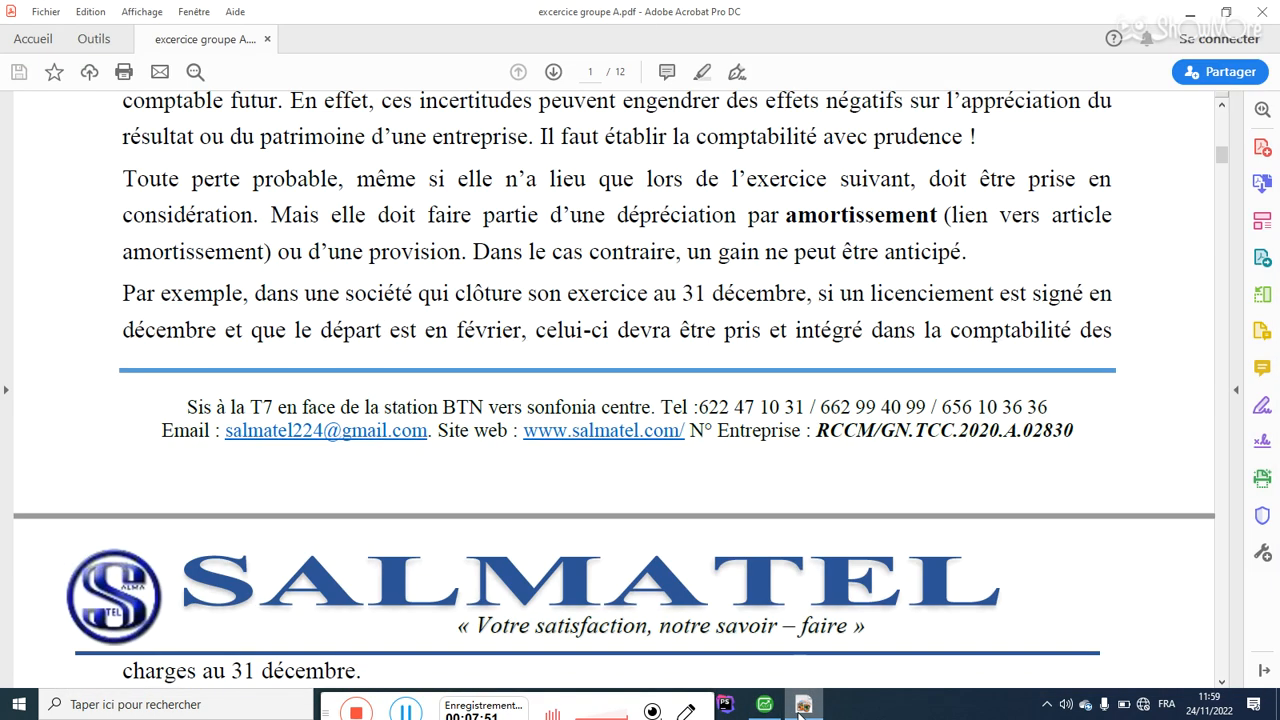
click(801, 712)
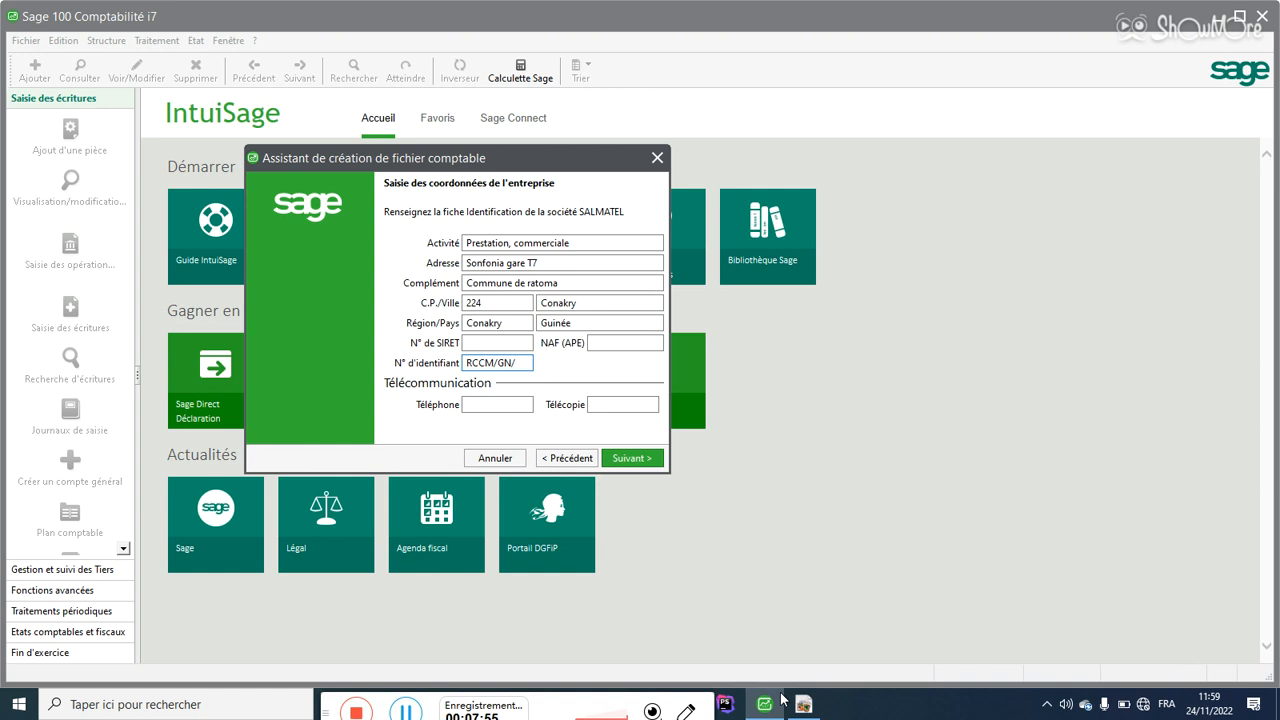
key(BackSpace)
click(802, 704)
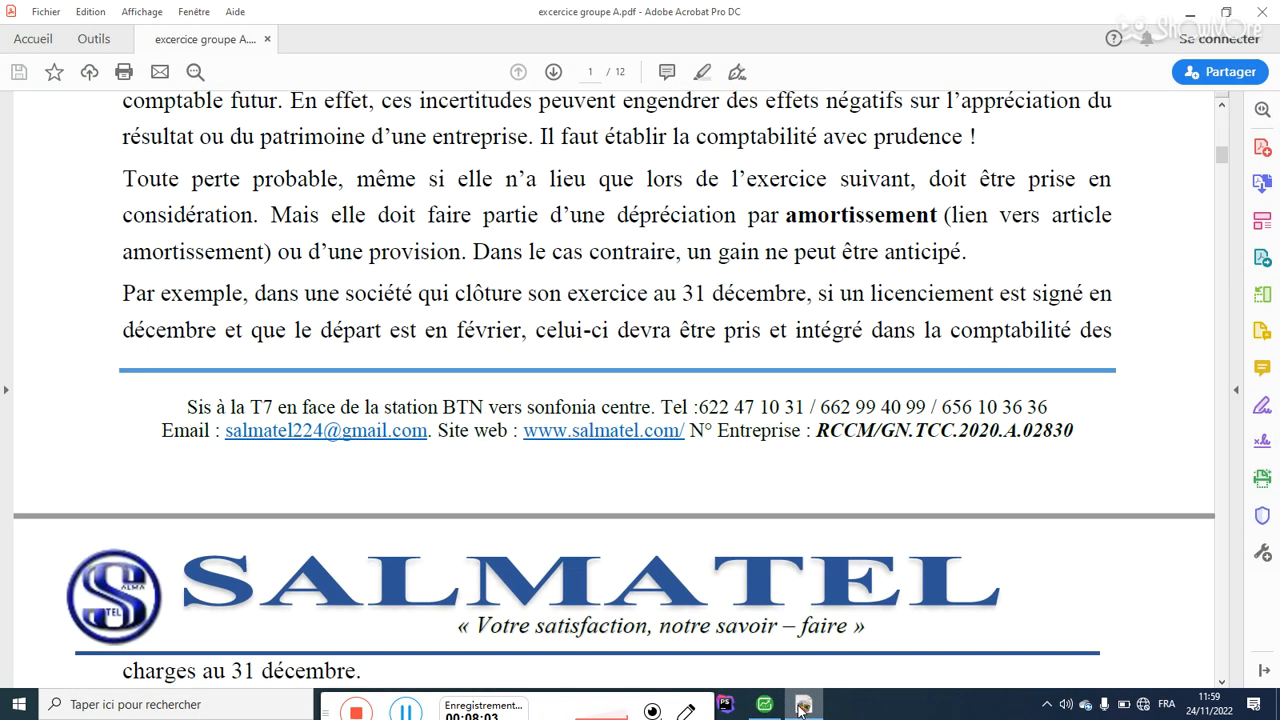
click(800, 706)
text(2020.)
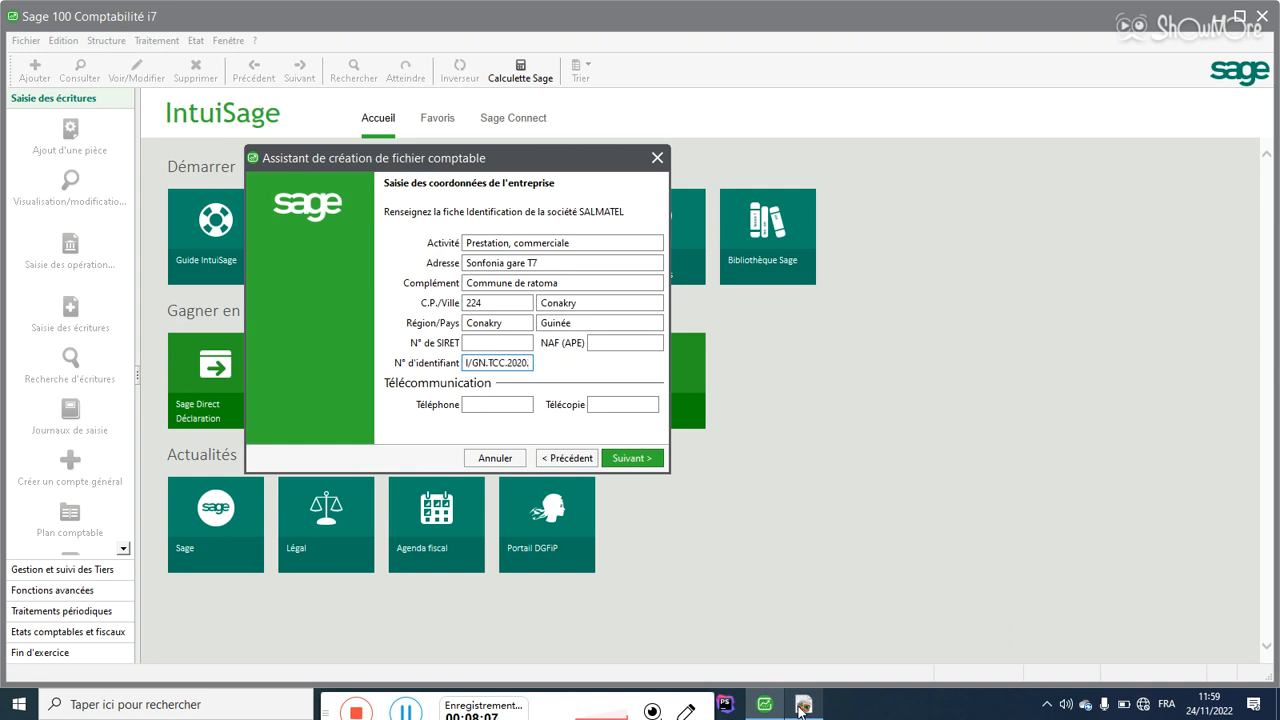
Step: Complete the rest of the registration number copied from the SALMATEL letterhead
click(800, 706)
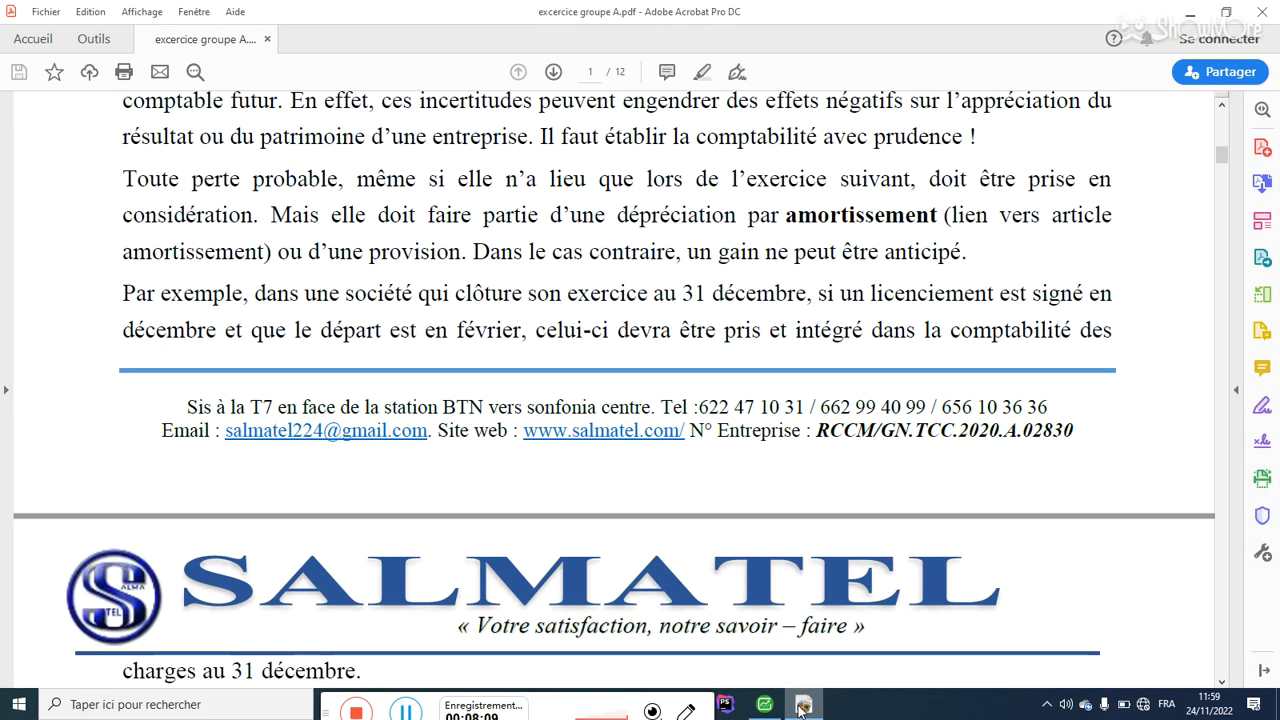
click(800, 706)
text(.A)
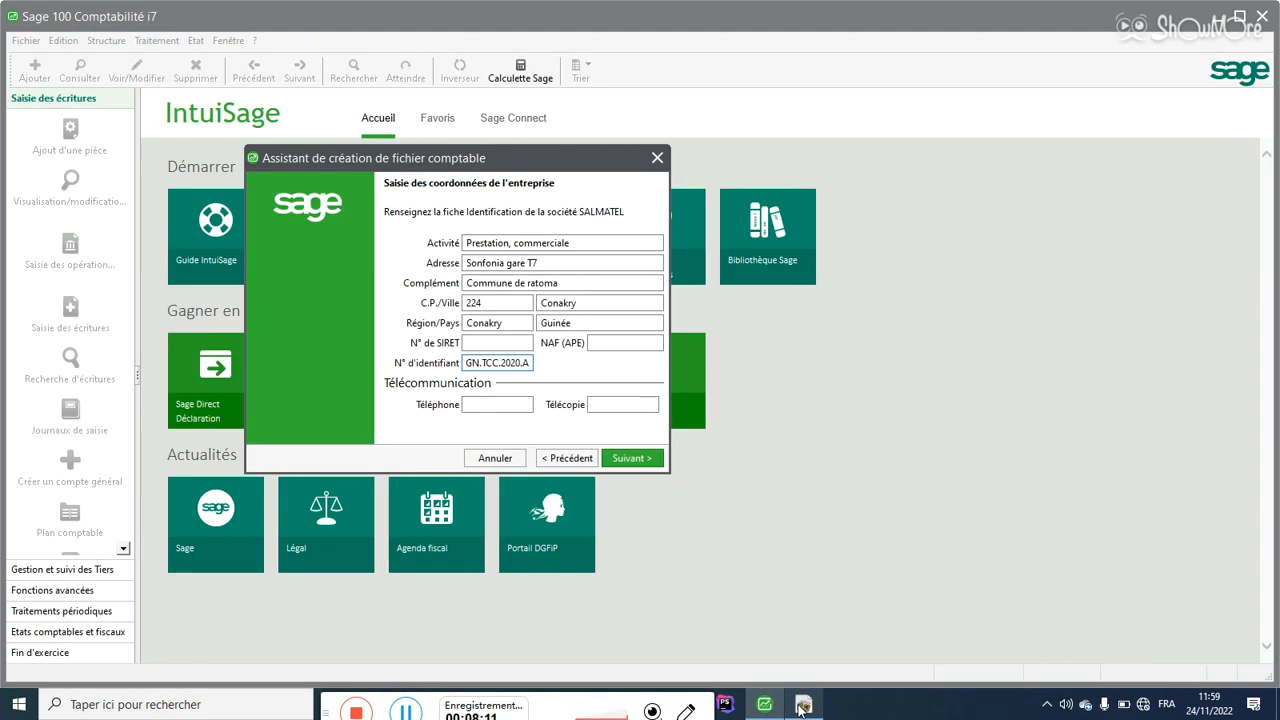
text(.)
click(800, 706)
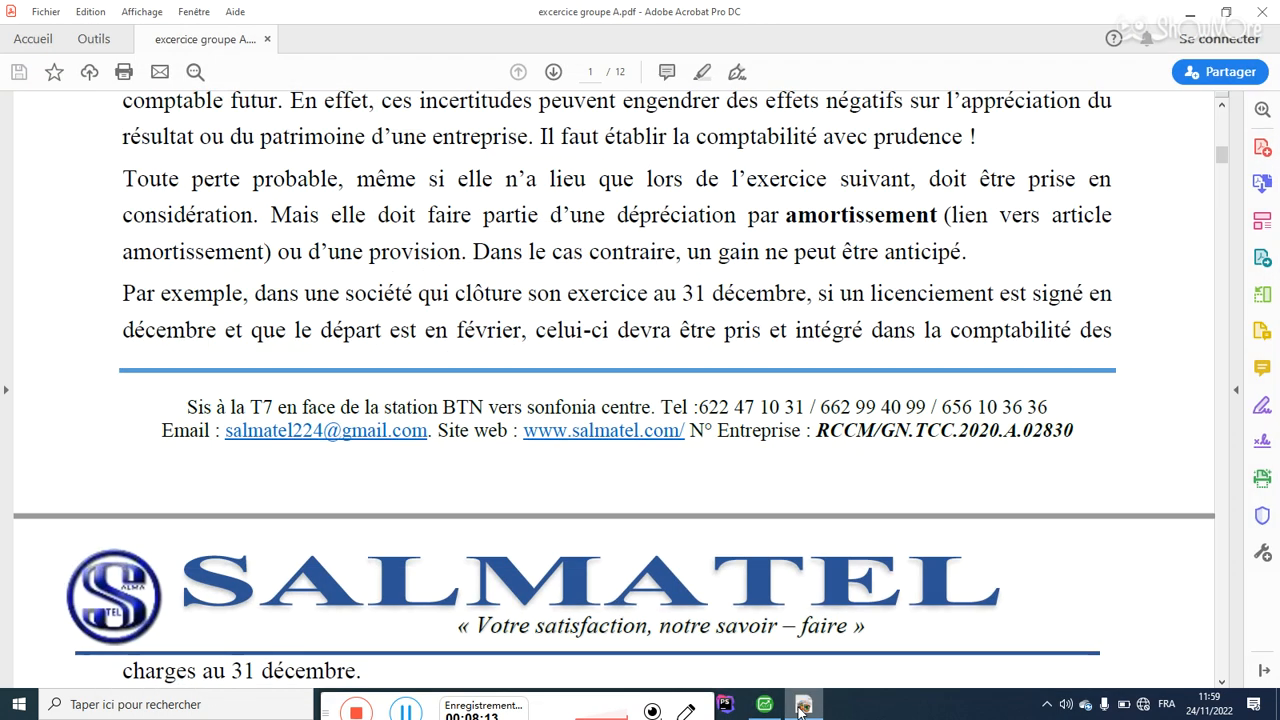
click(800, 706)
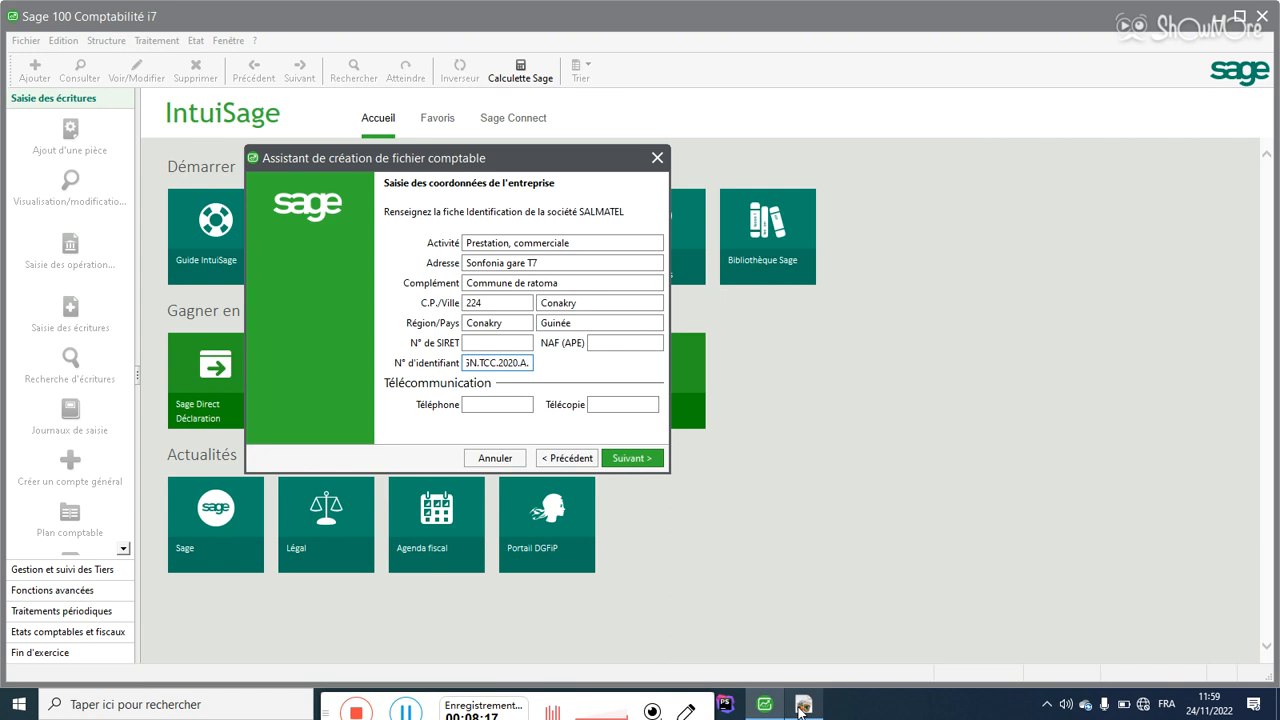
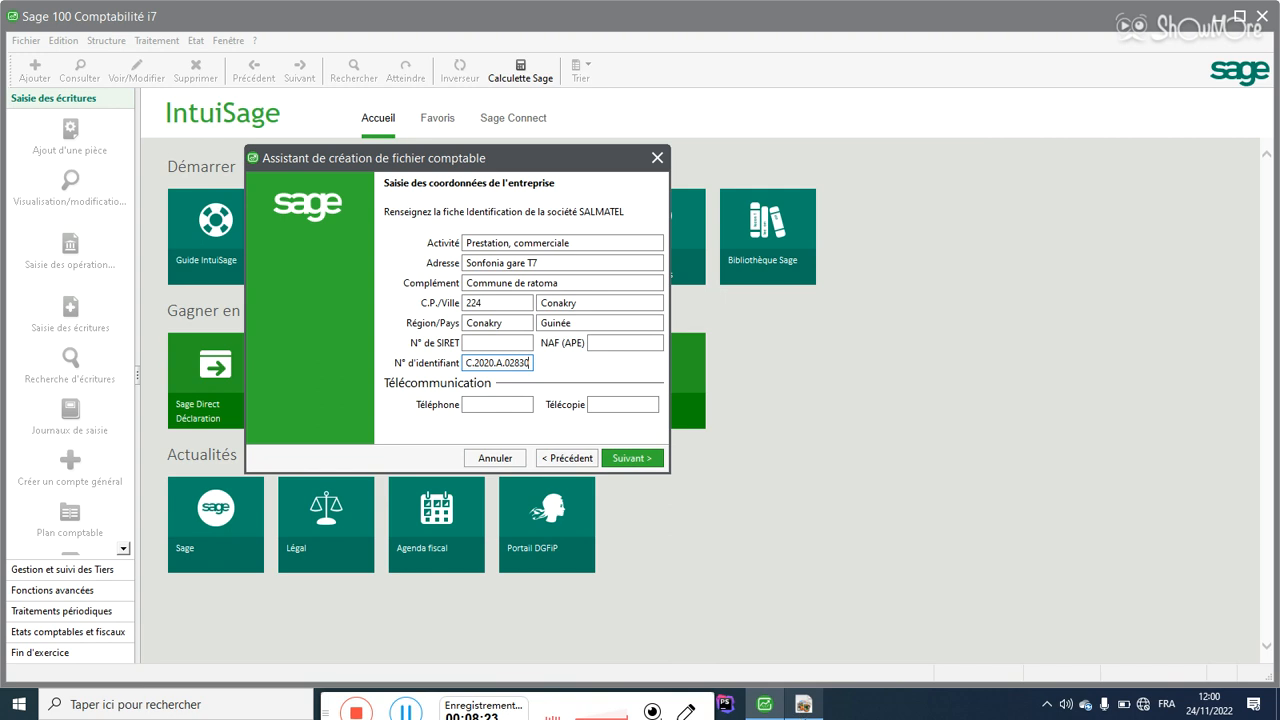
click(806, 705)
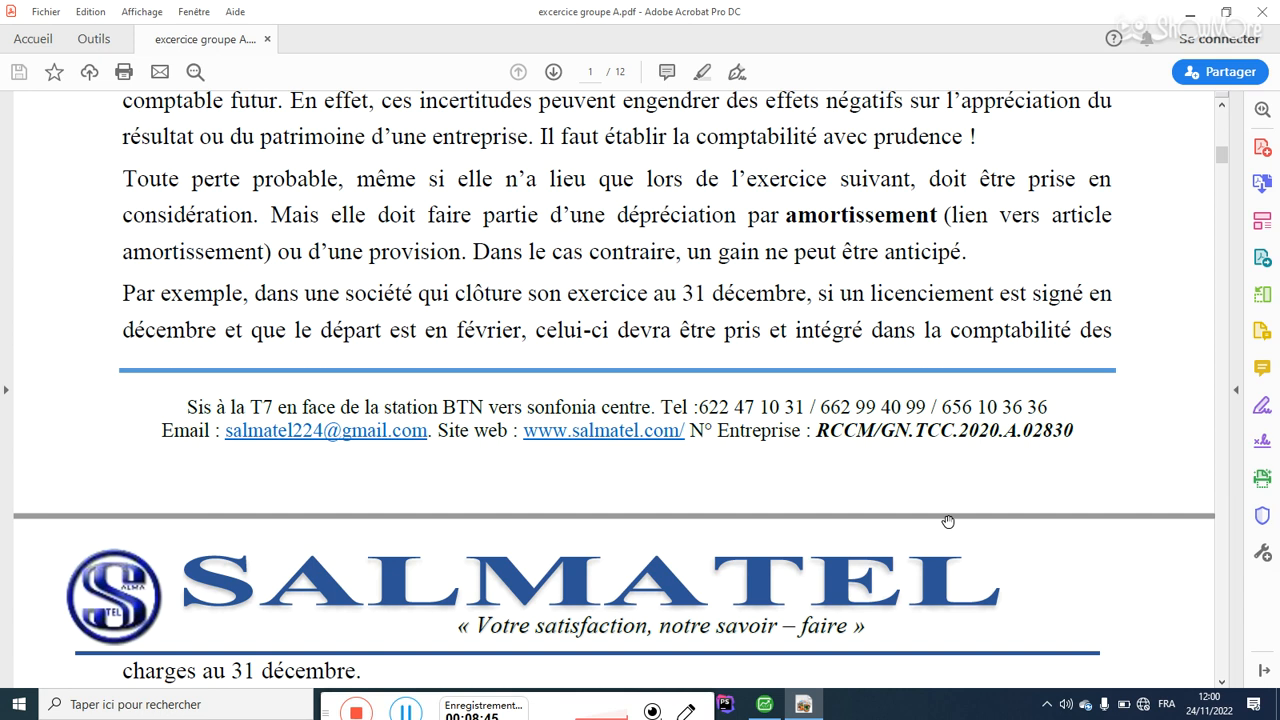
click(764, 704)
click(620, 345)
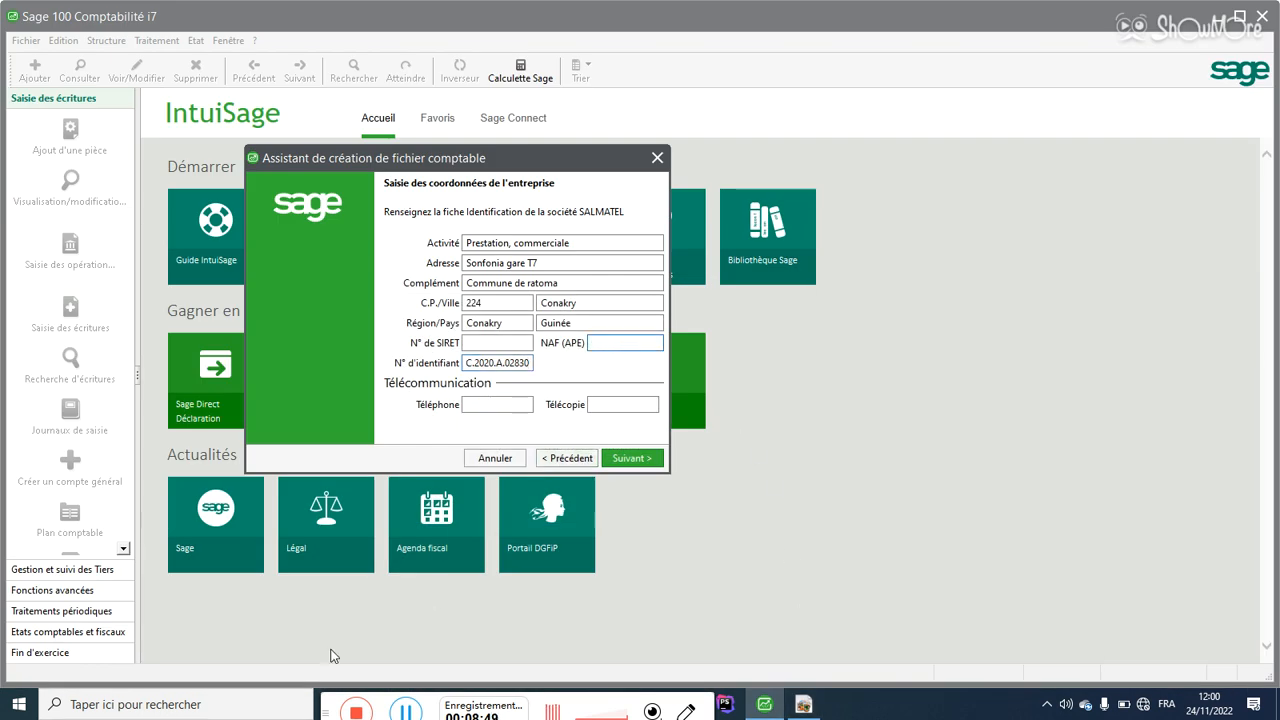
mouse_move(327, 716)
mouse_down()
mouse_move(316, 681)
mouse_move(331, 695)
mouse_up()
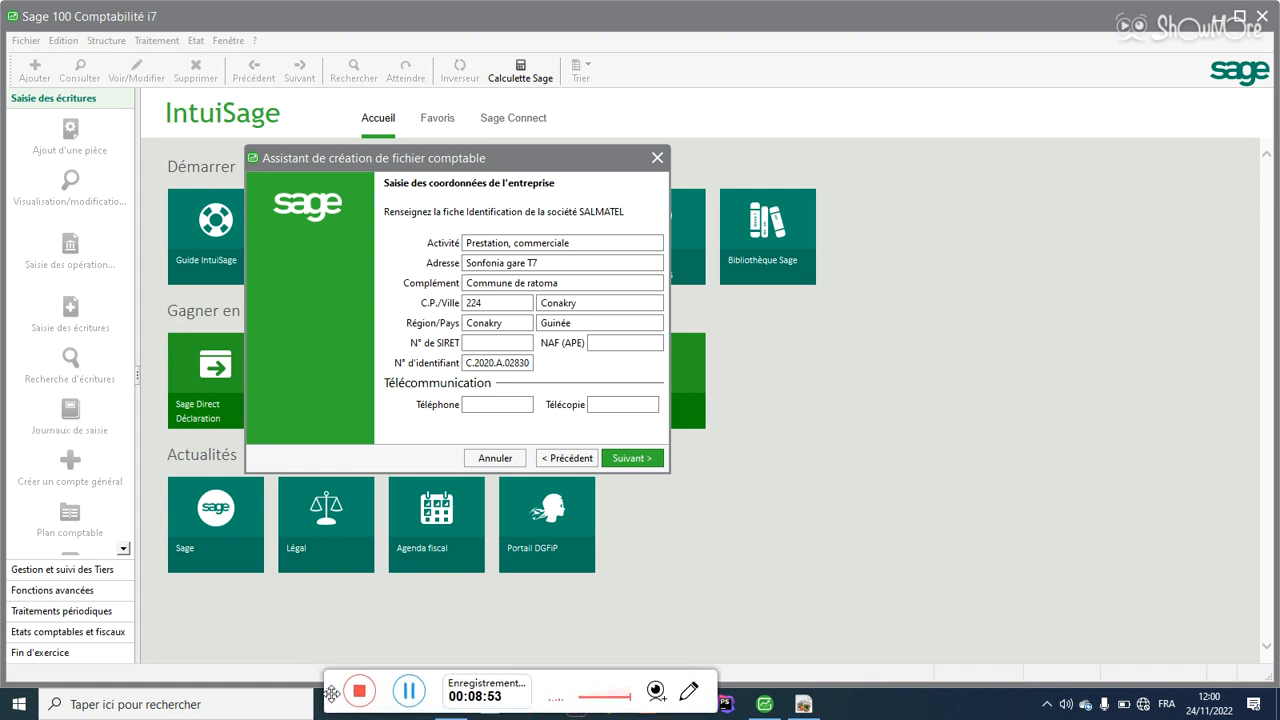
Step: Open 'facture Client SONAG ASSURANCE 17 J' from Images\SALMATEL\Facture\2022
key(super+e)
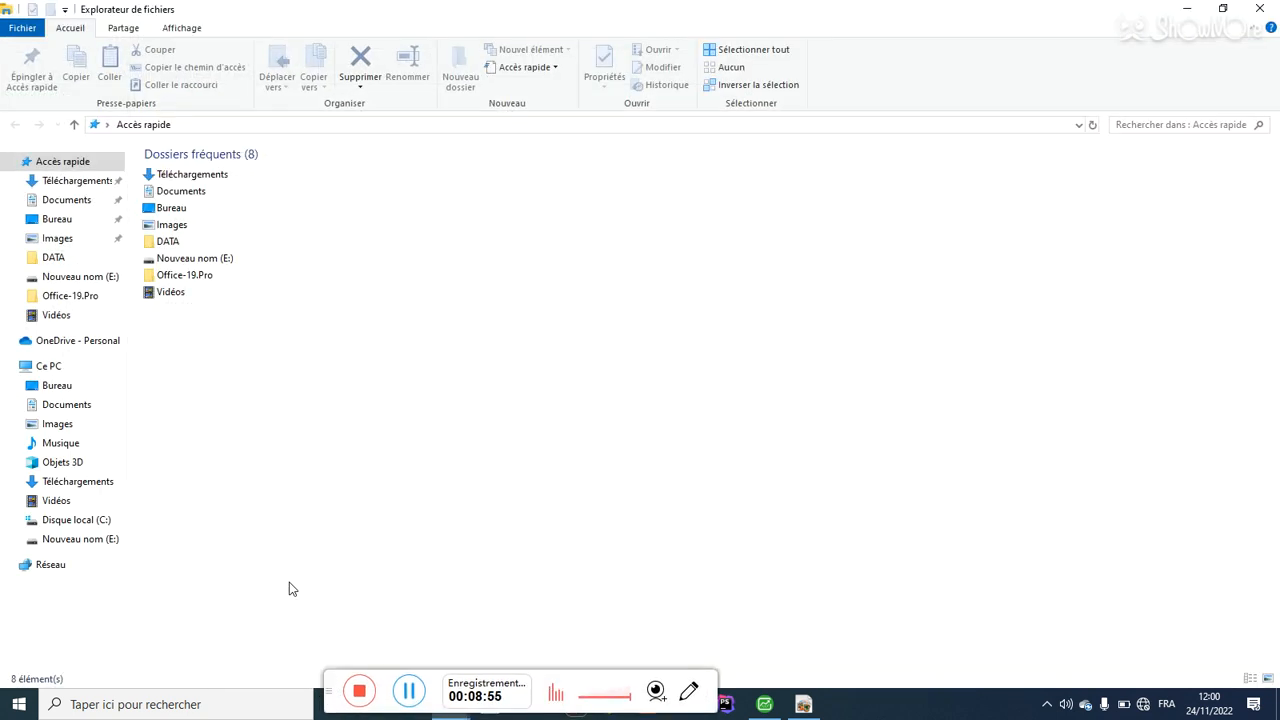
click(57, 424)
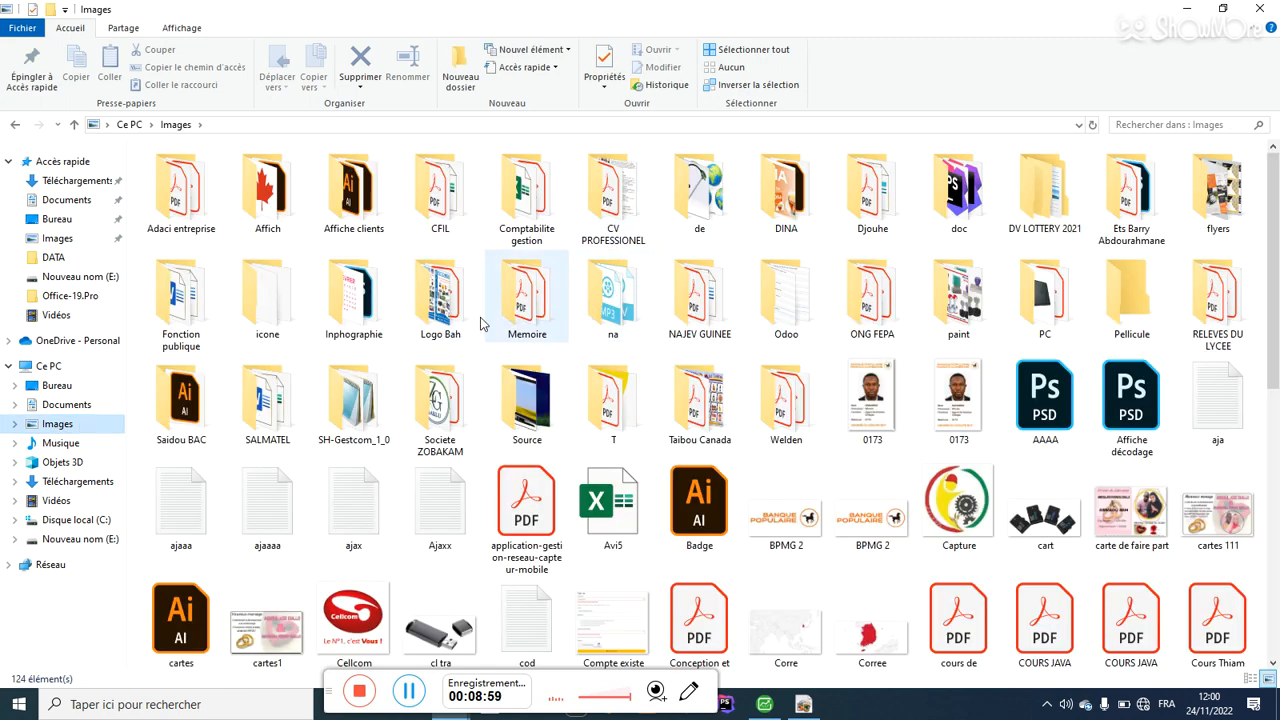
double_click(270, 400)
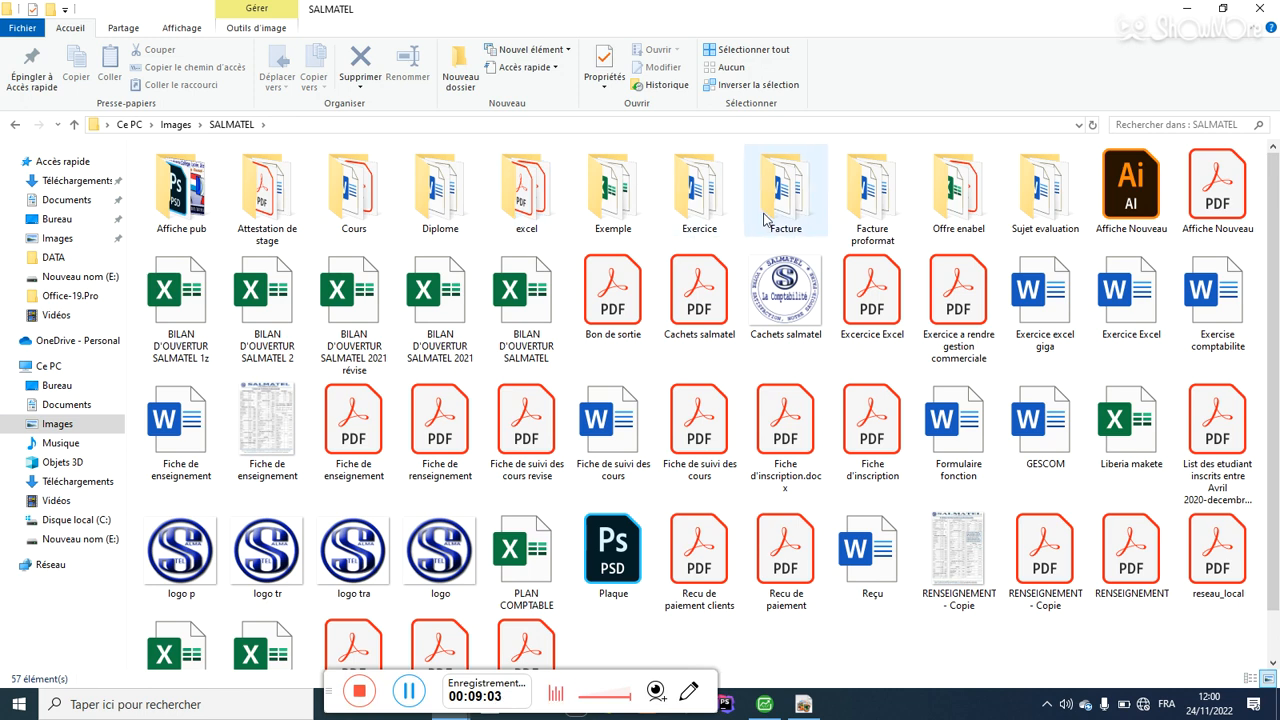
click(697, 213)
click(762, 206)
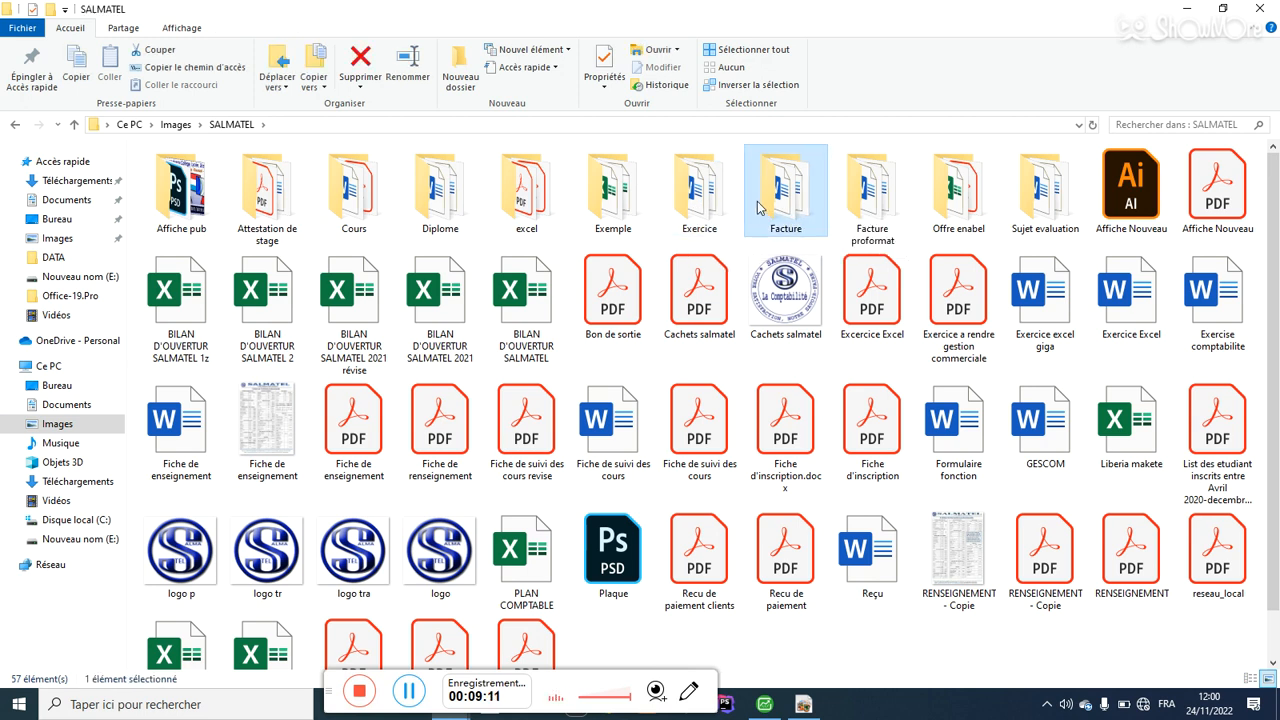
double_click(797, 205)
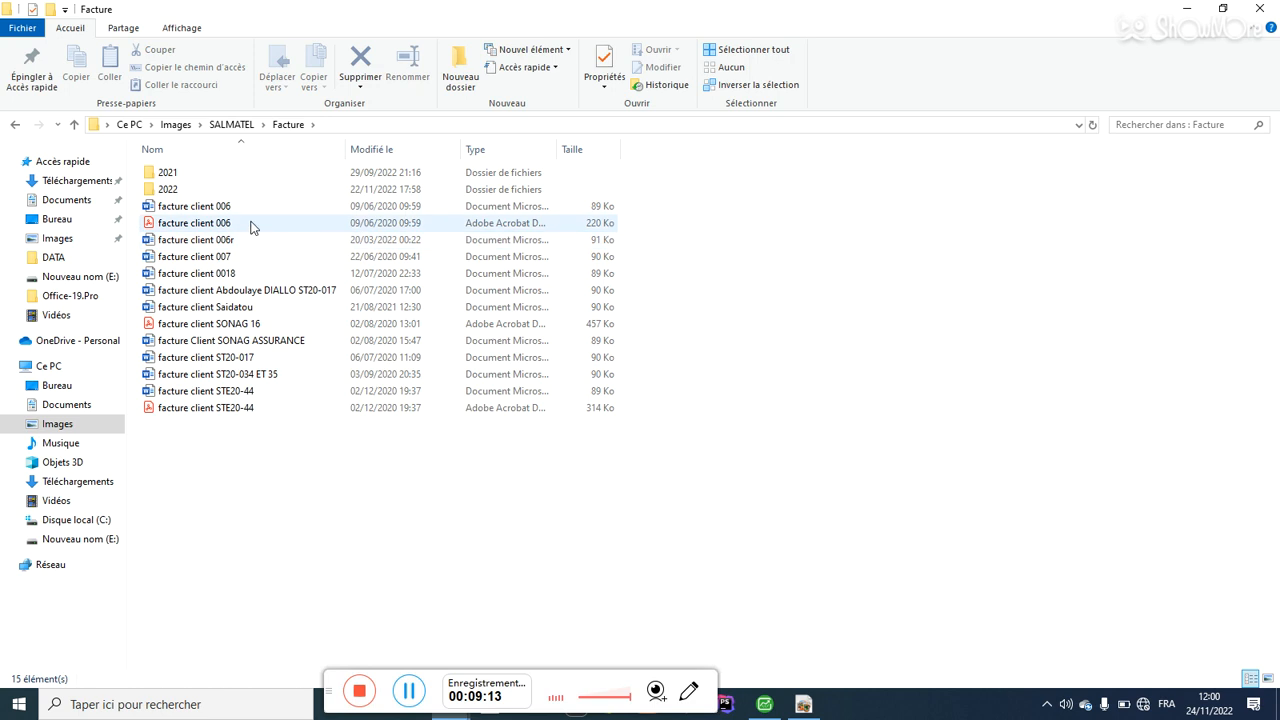
double_click(237, 192)
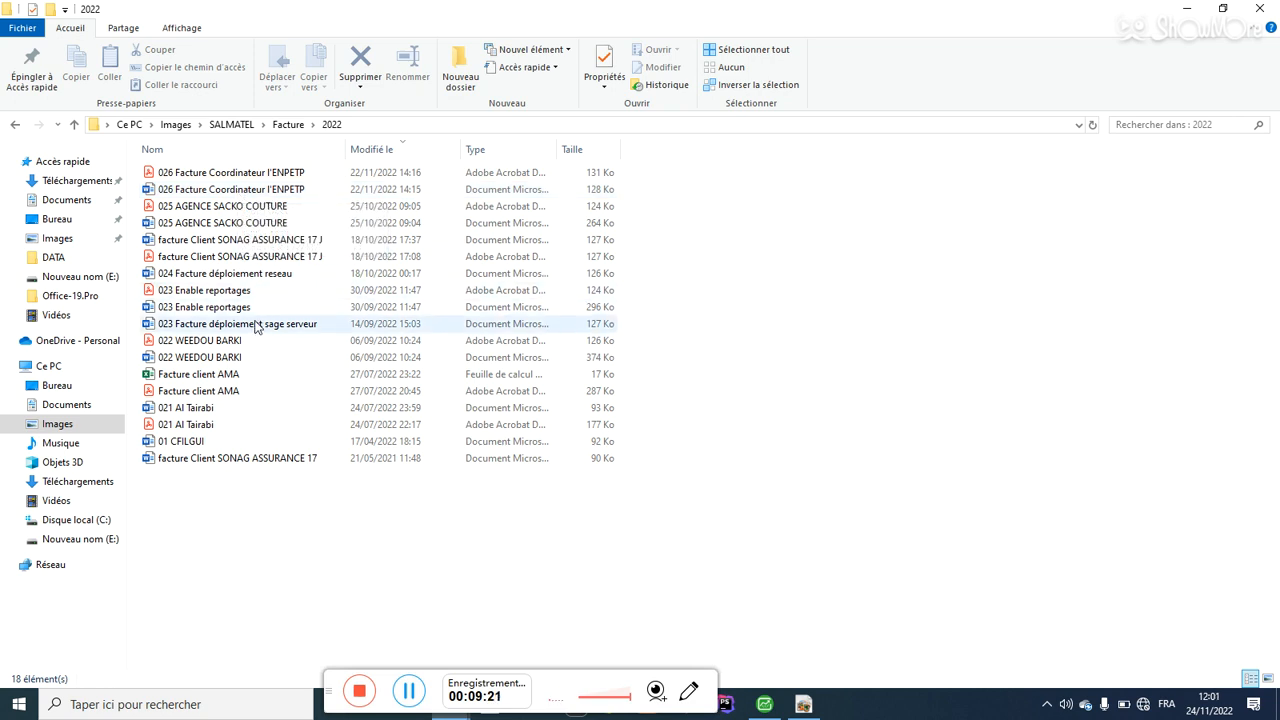
click(250, 244)
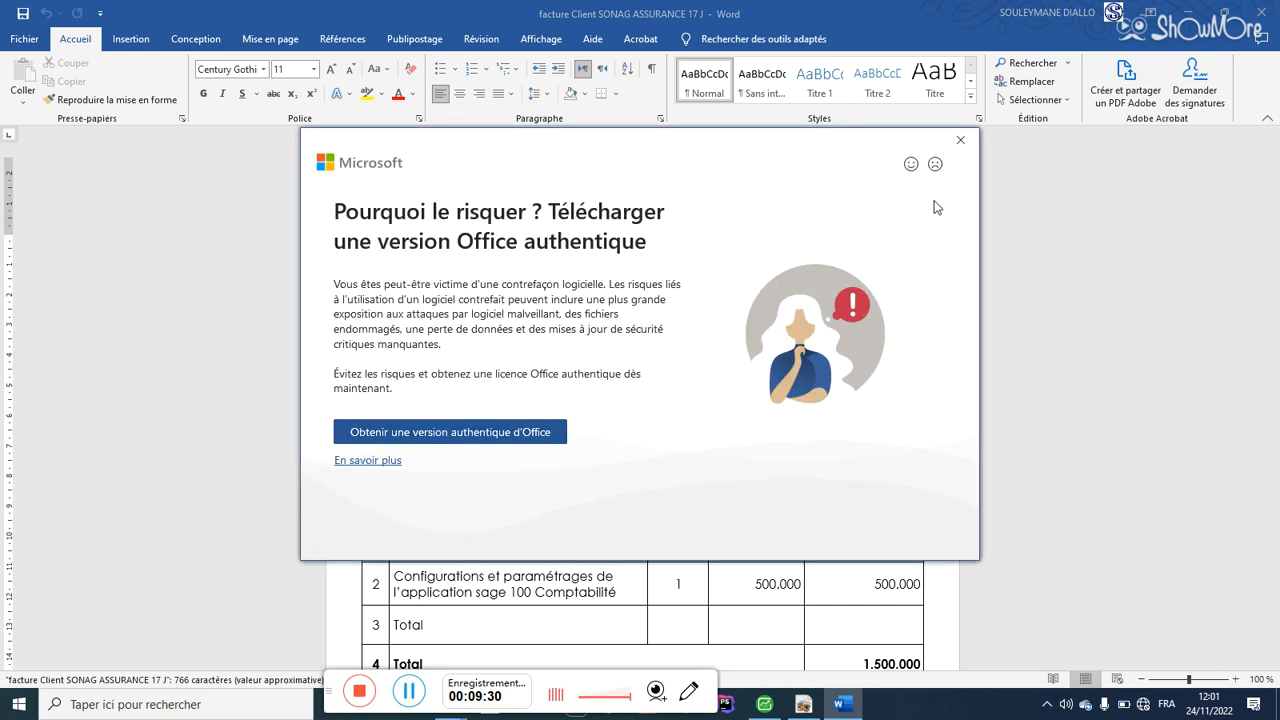
Step: Dismiss the Office licence warning, select the NIF number in the invoice header, and return to Sage
click(960, 140)
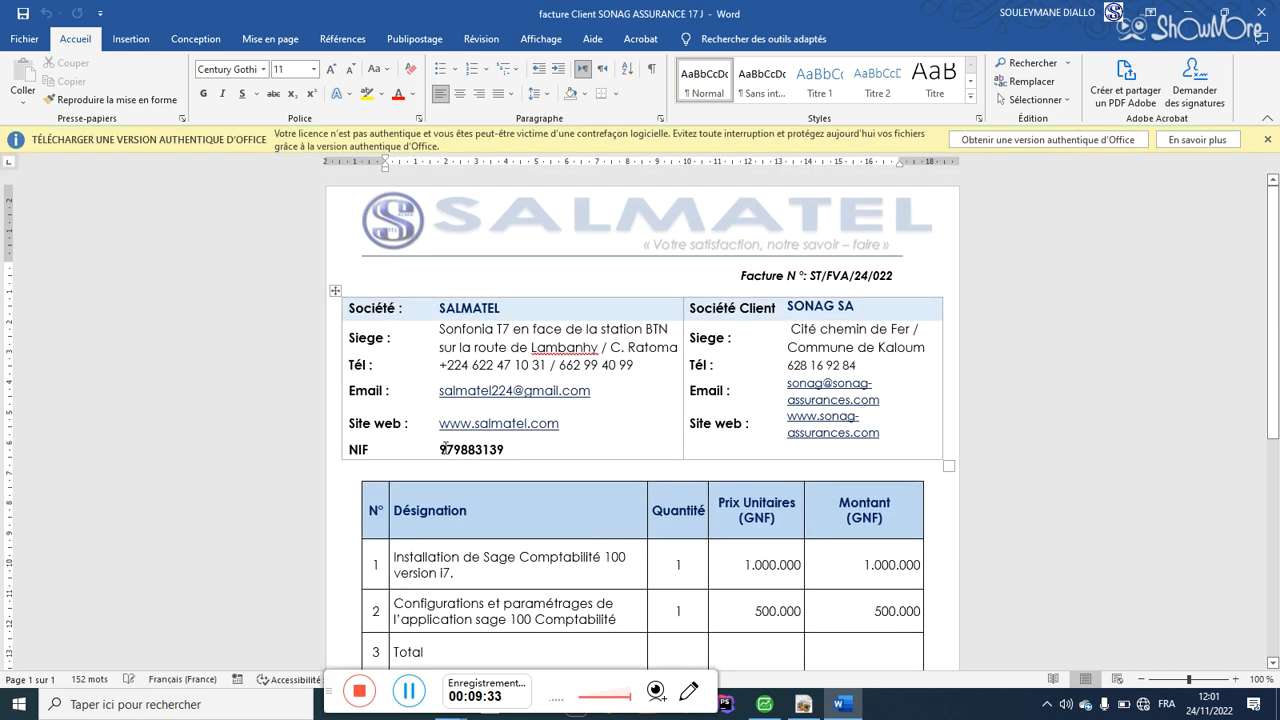
drag(442, 449, 521, 448)
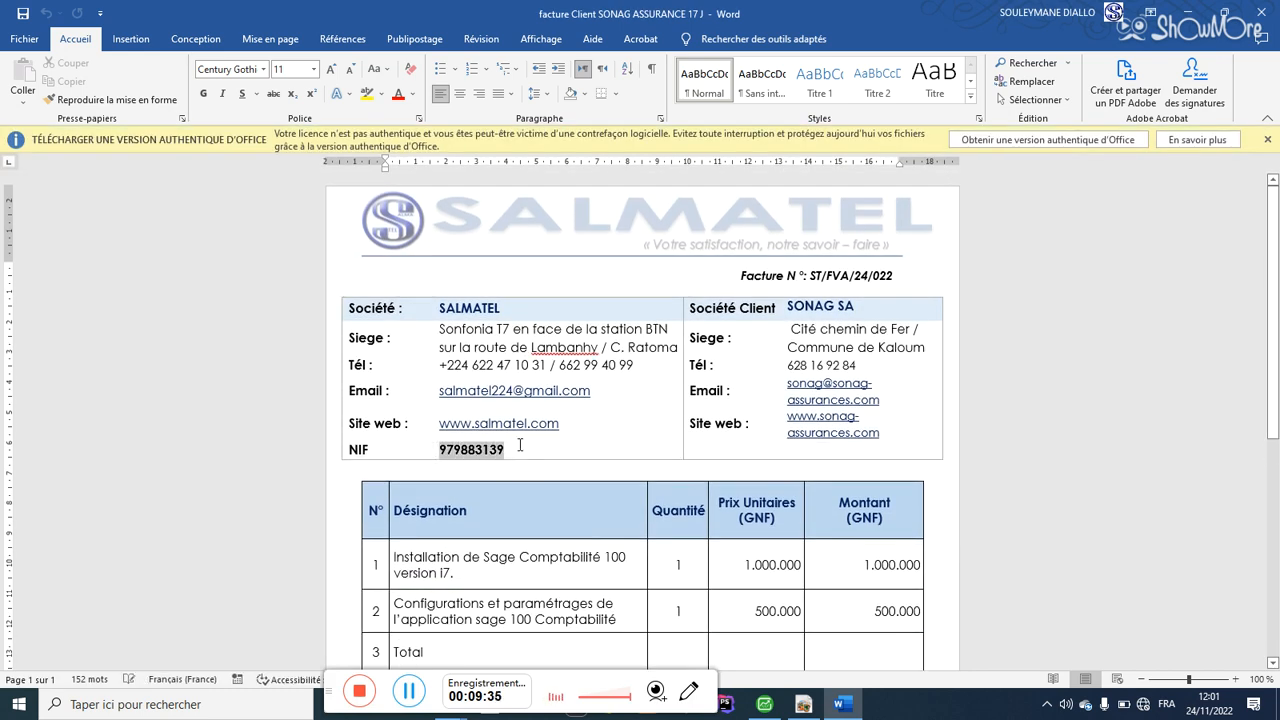
click(1188, 14)
click(764, 704)
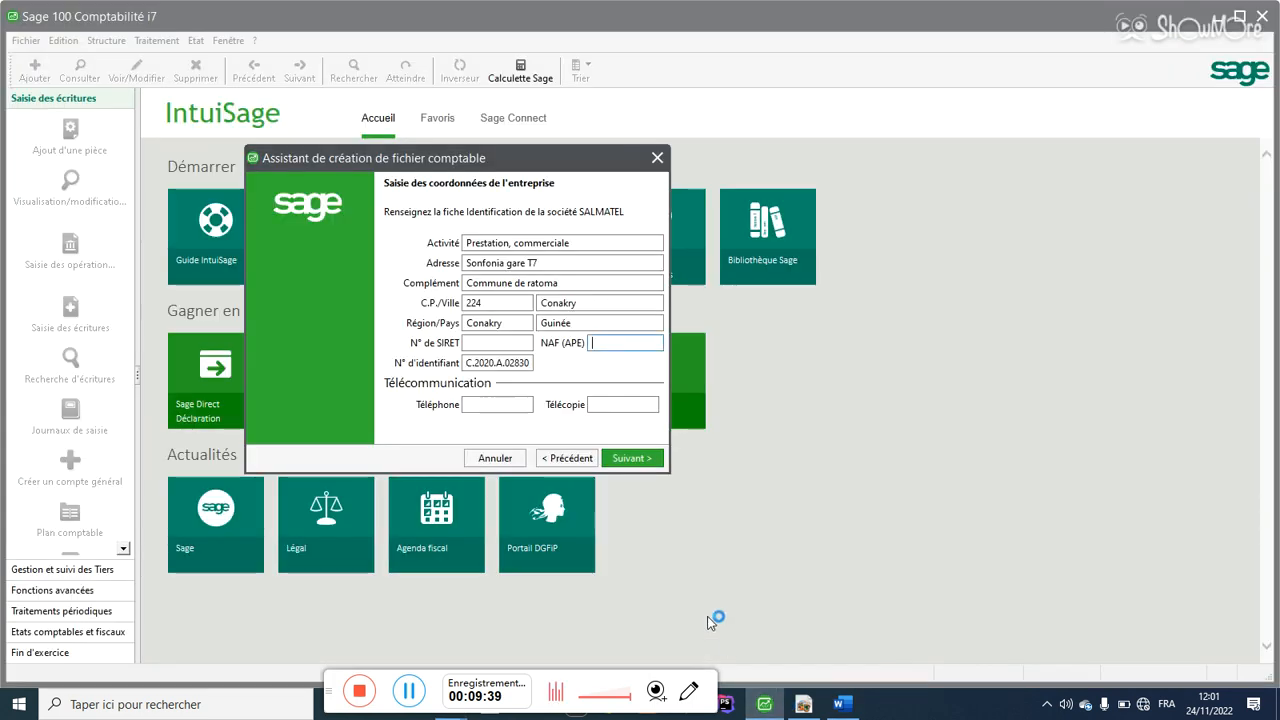
click(497, 402)
click(630, 345)
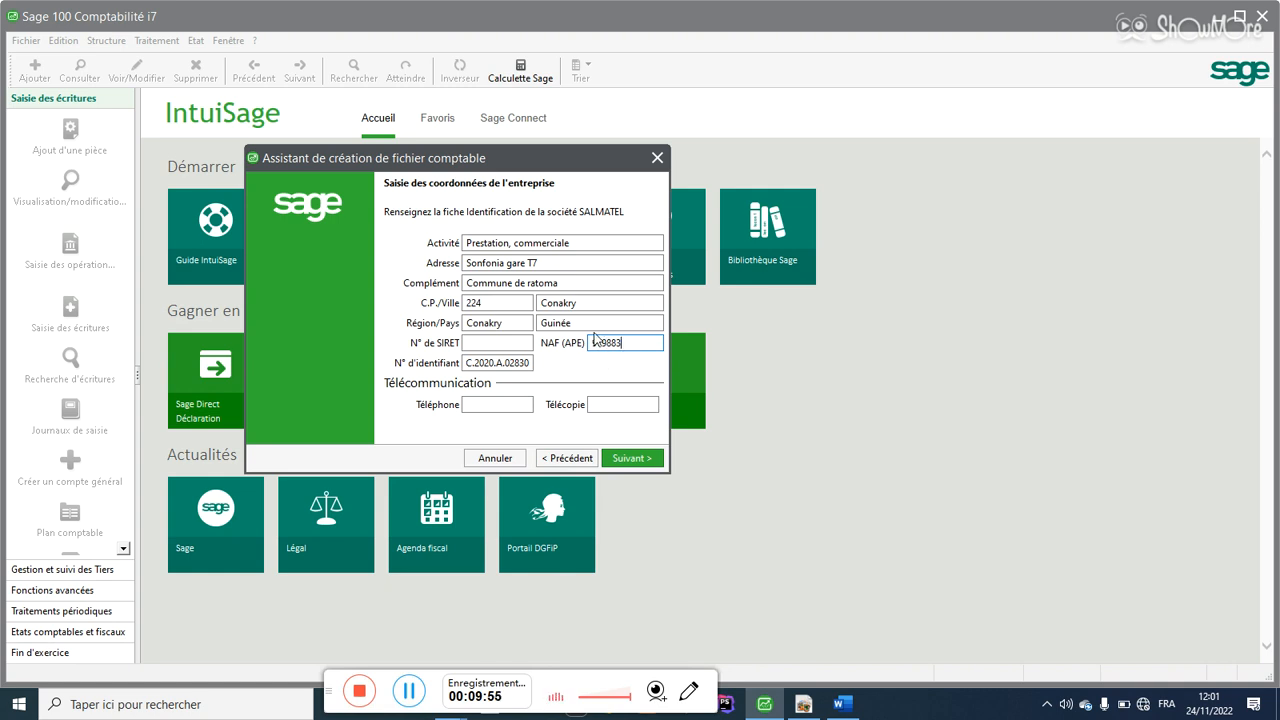
click(509, 362)
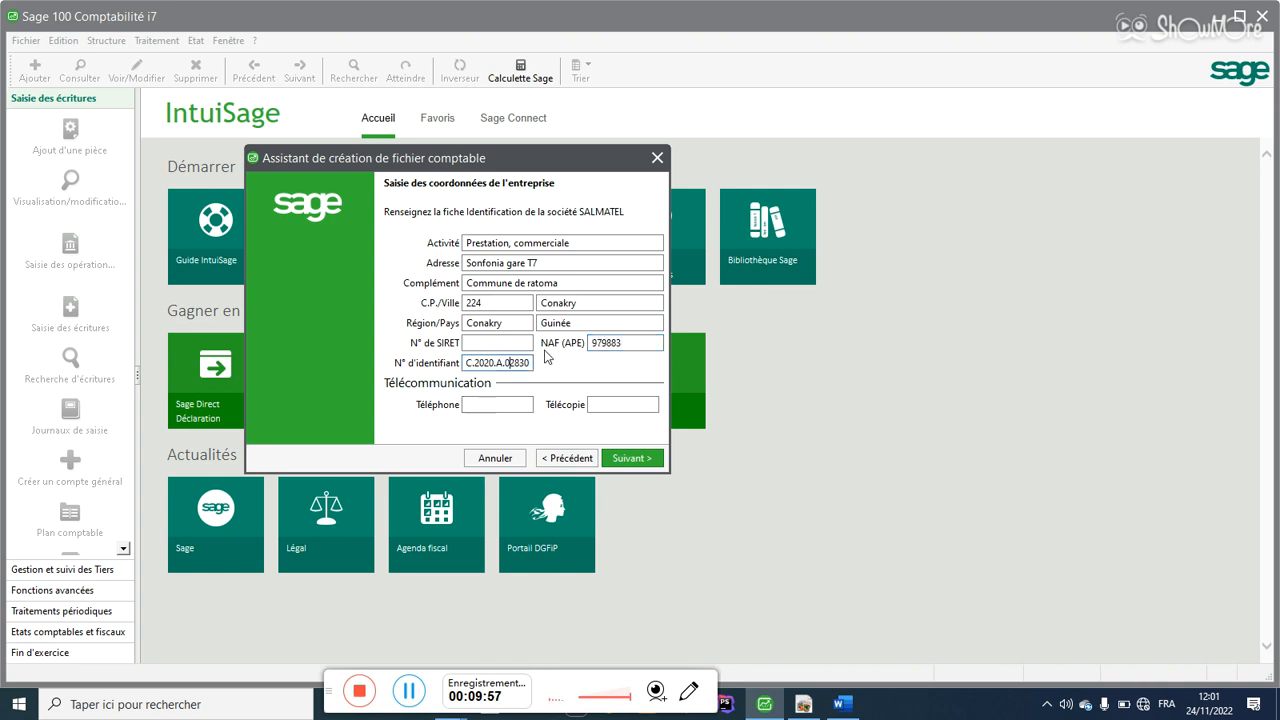
click(608, 342)
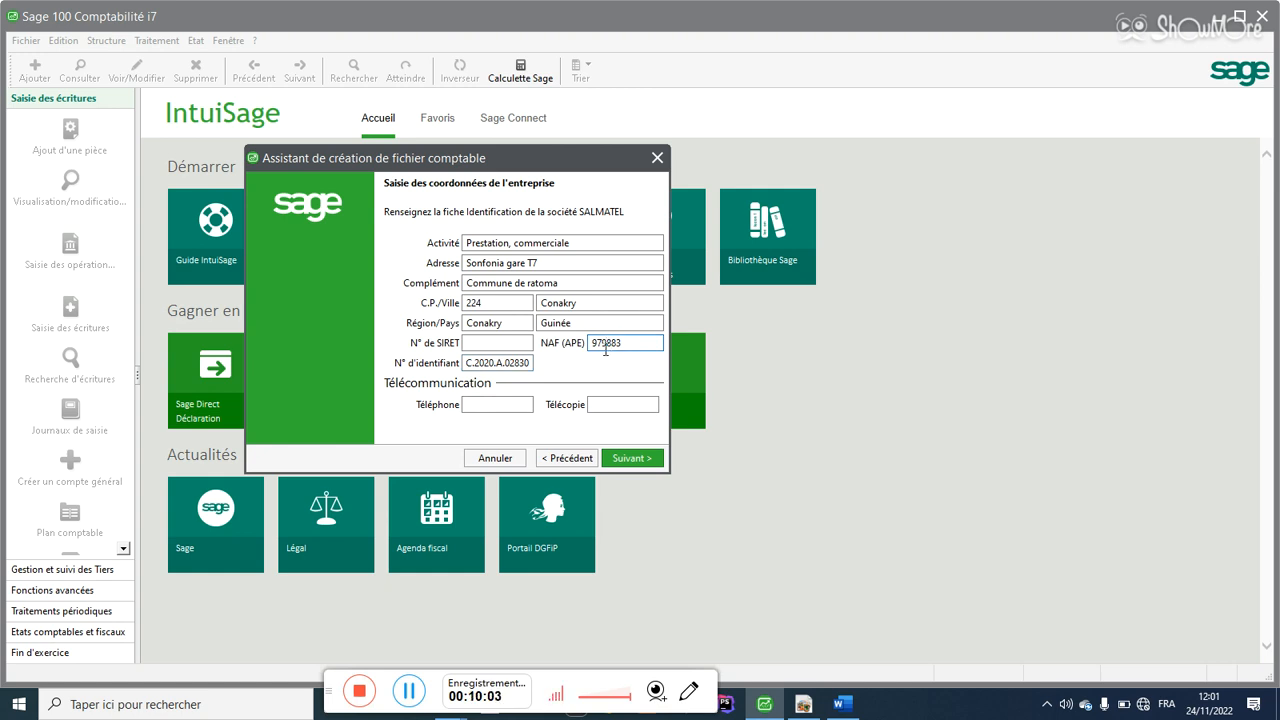
click(523, 344)
drag(652, 338, 565, 349)
click(486, 344)
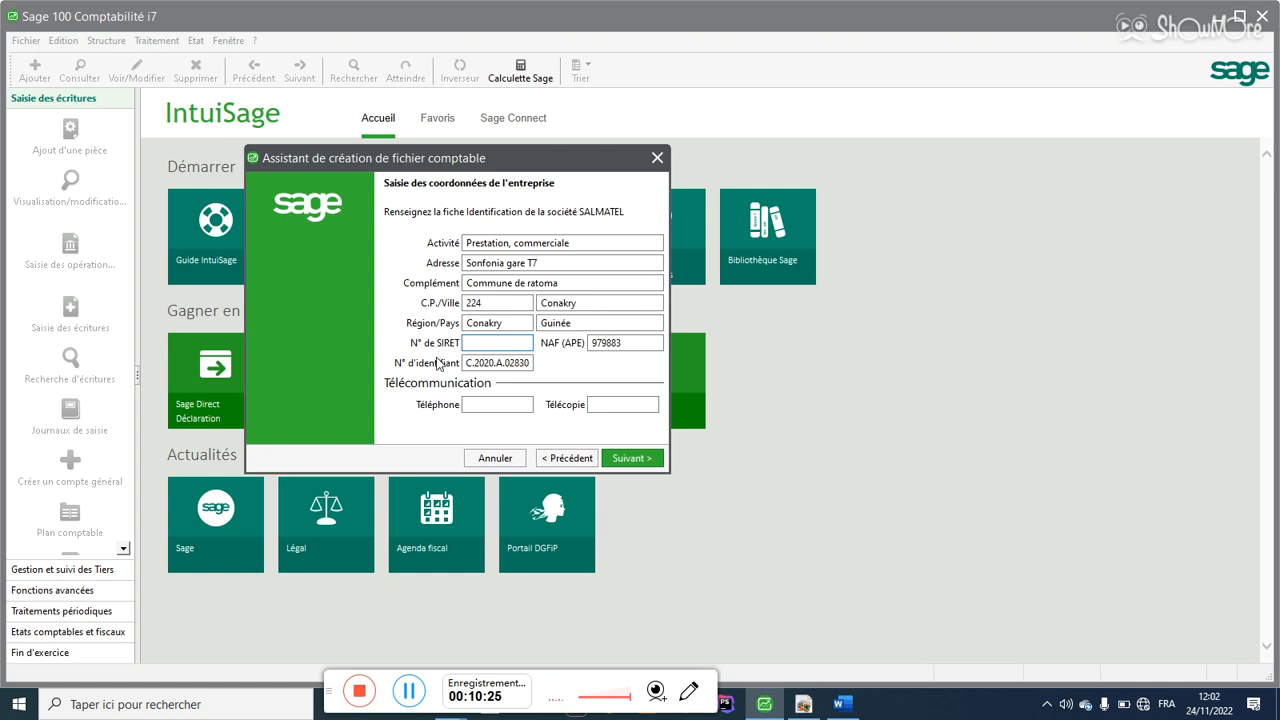
Step: Fill in the company's Téléphone and Télécopie numbers, then advance to the fiscal-year page
click(470, 405)
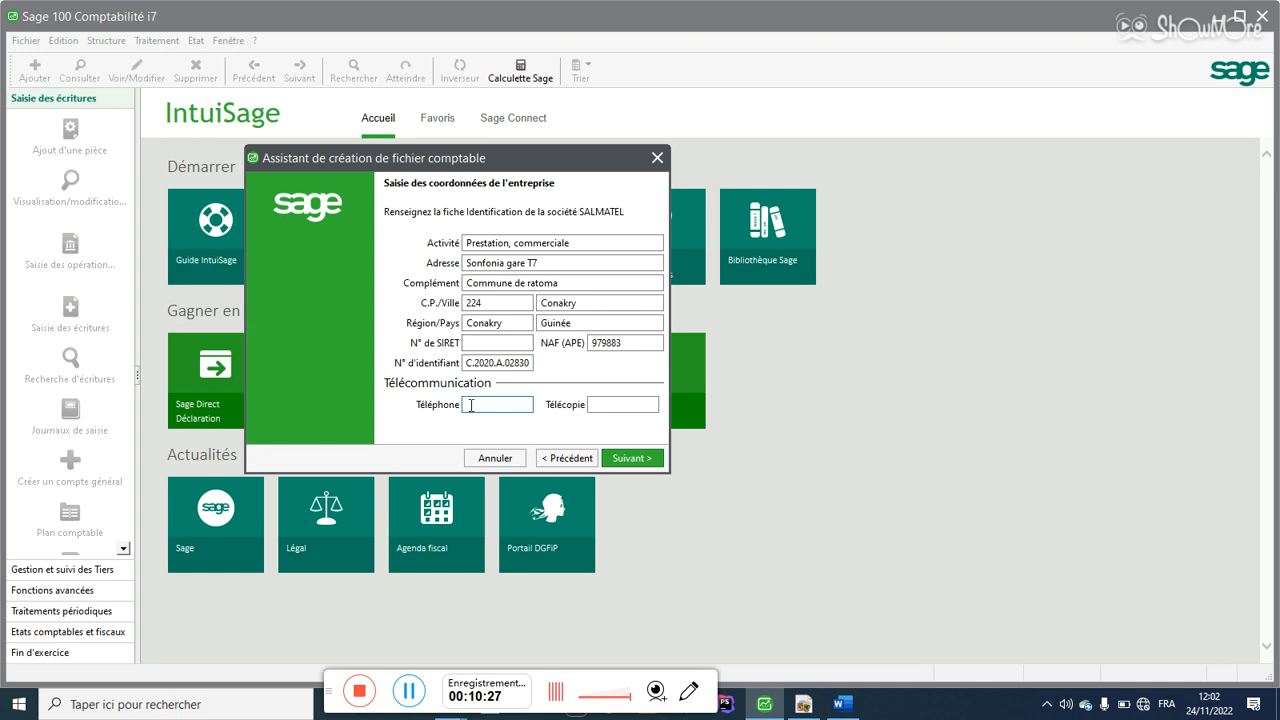
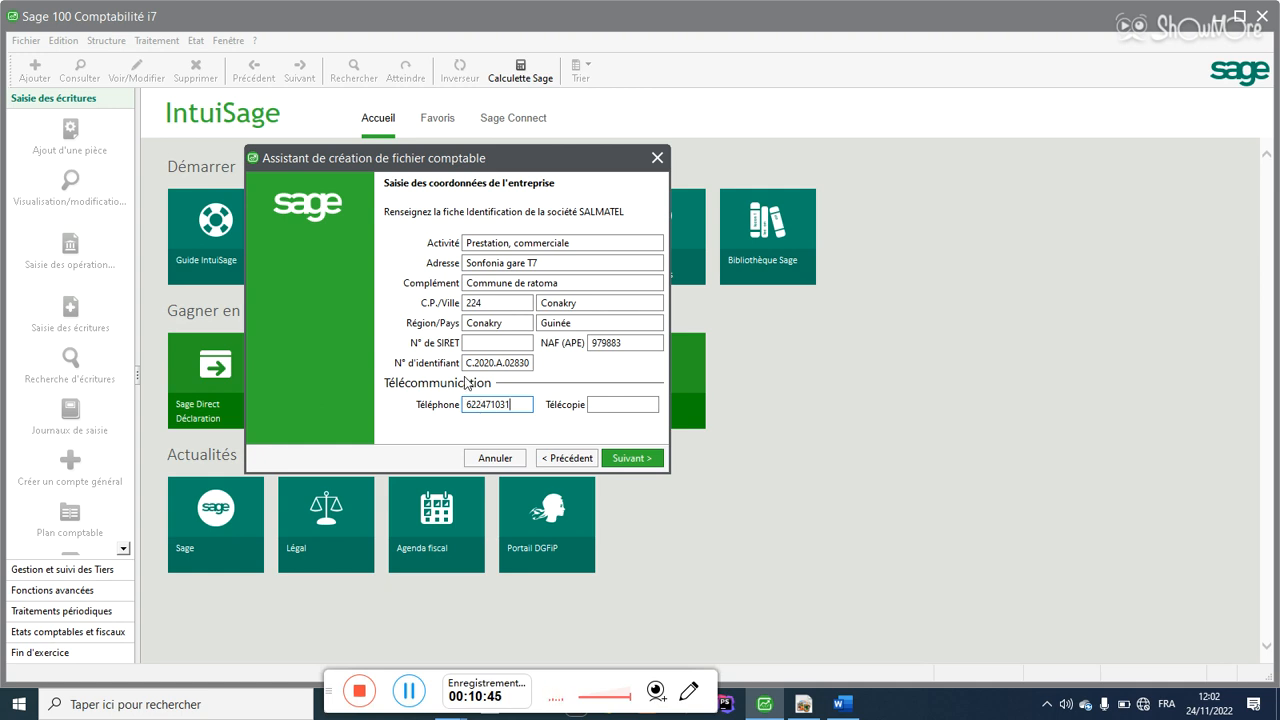
click(600, 405)
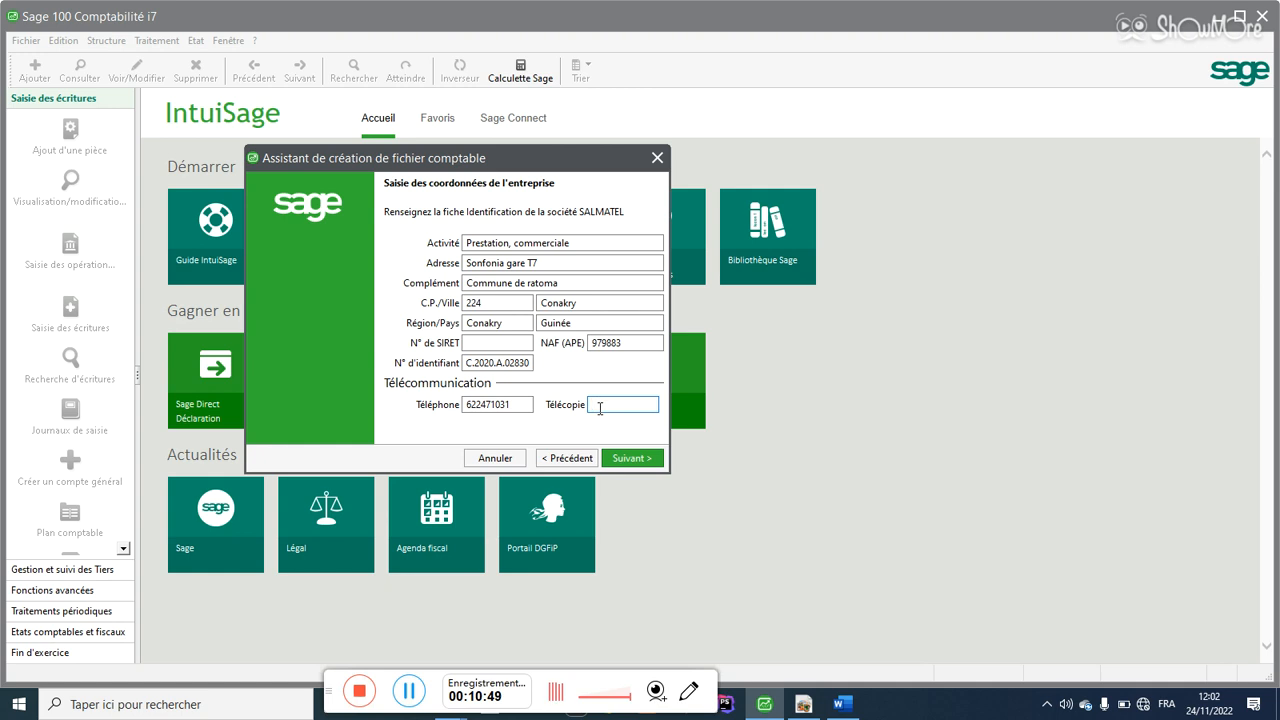
text(133421)
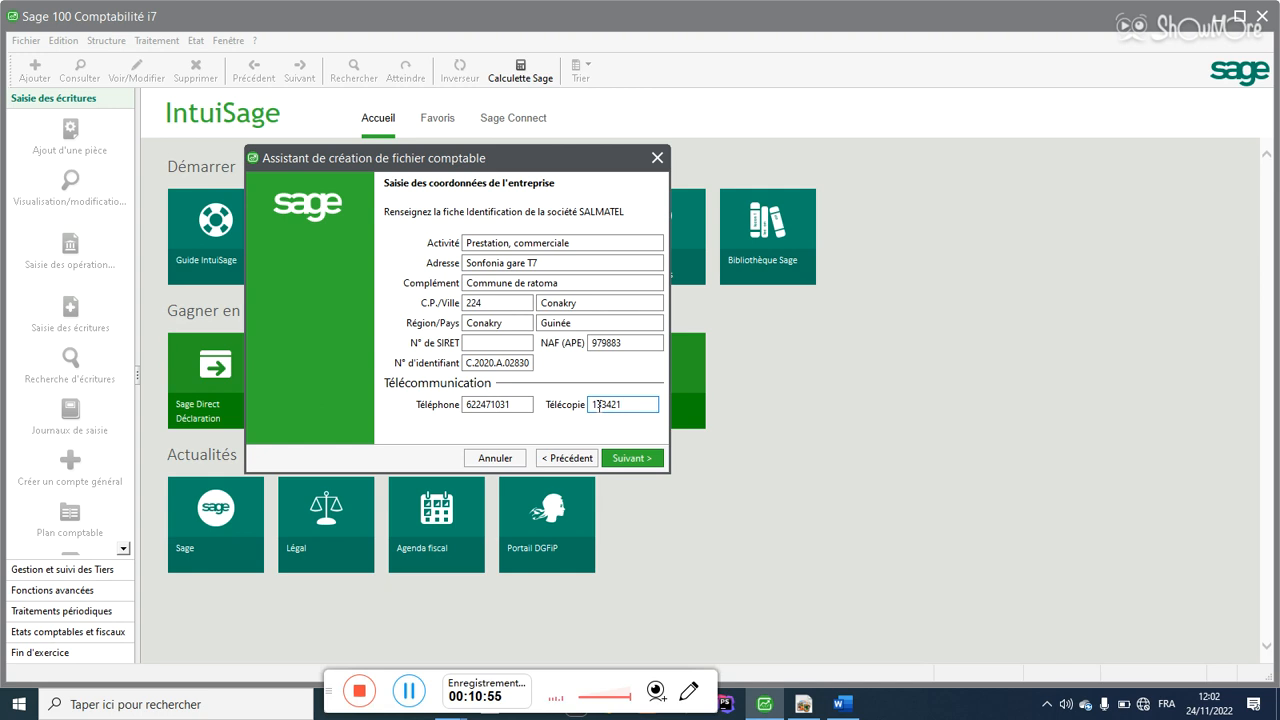
click(628, 460)
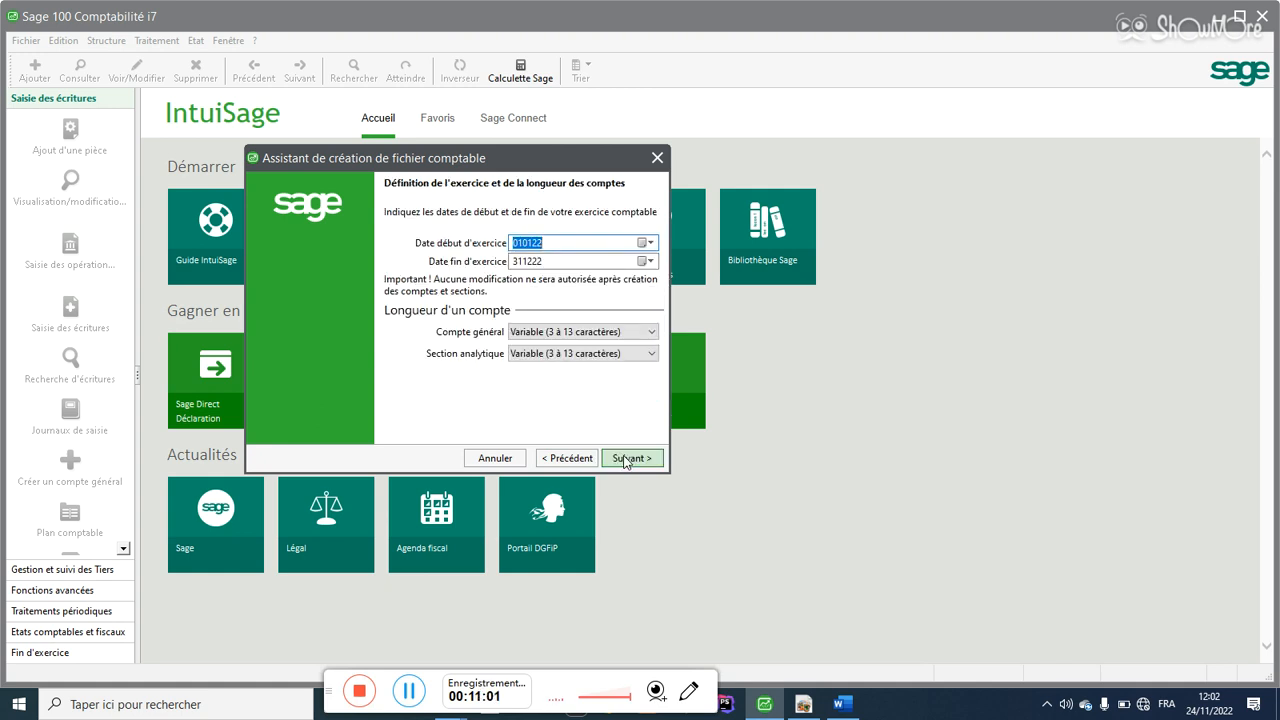
Step: Go back to recheck the fax field, then return to the fiscal-year and account-length page
click(568, 458)
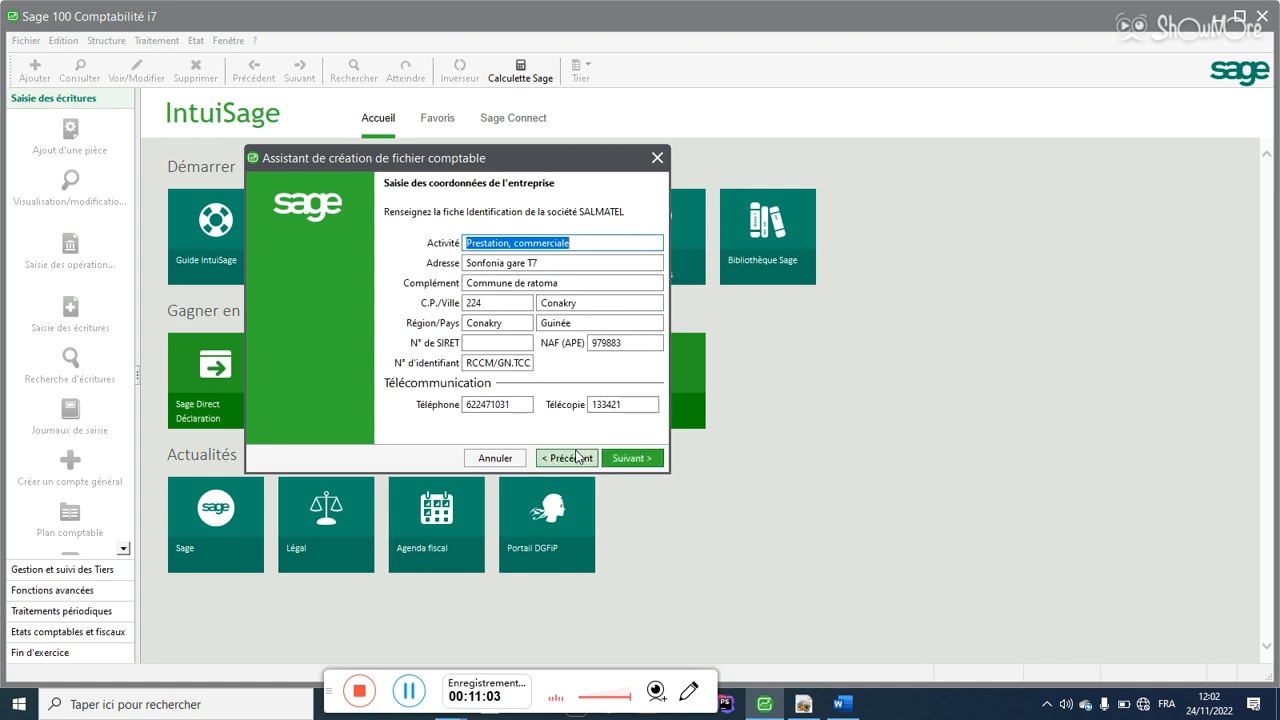
click(622, 405)
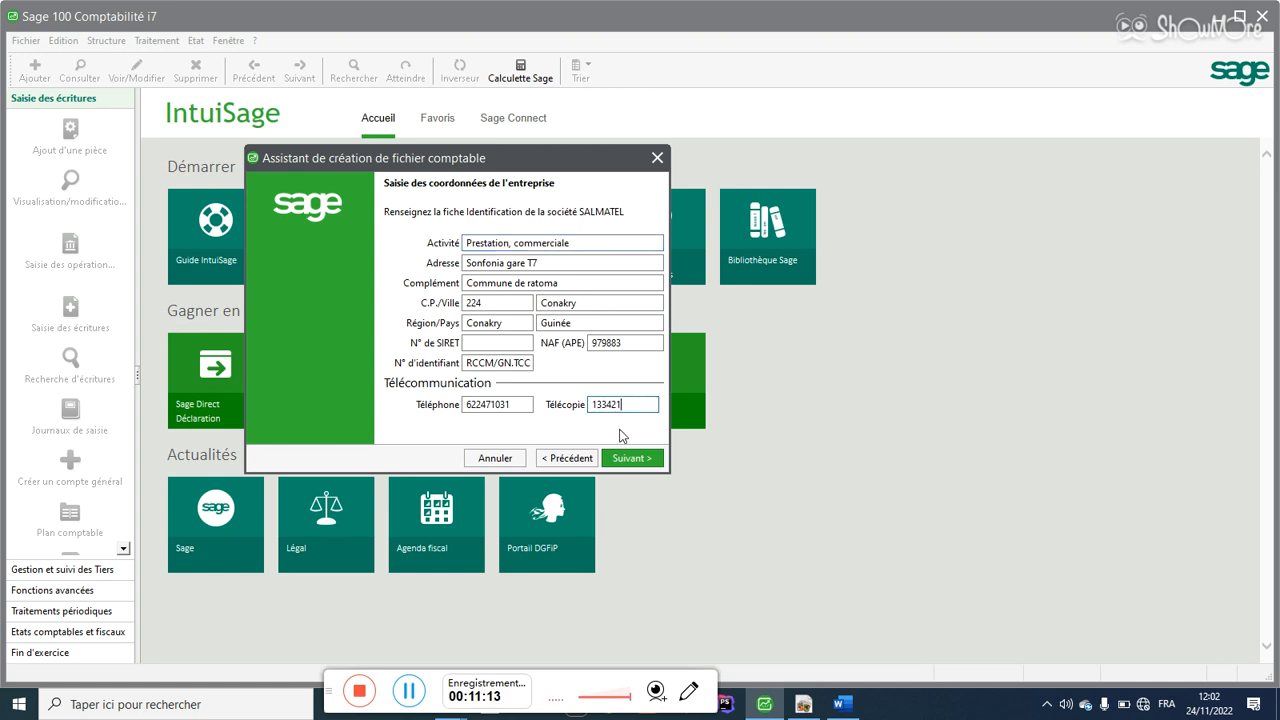
click(630, 458)
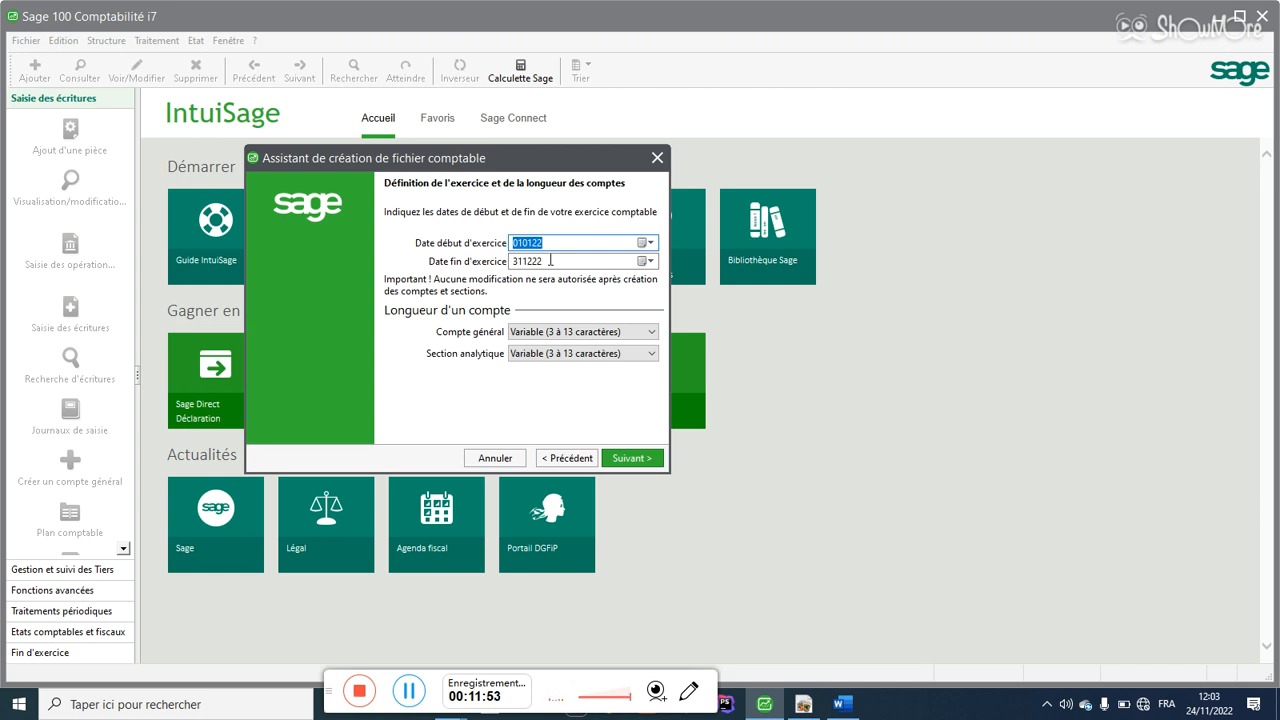
Step: Pick 24 November 2022 as fiscal year start and 25 November 2023 as end in the calendars
click(644, 243)
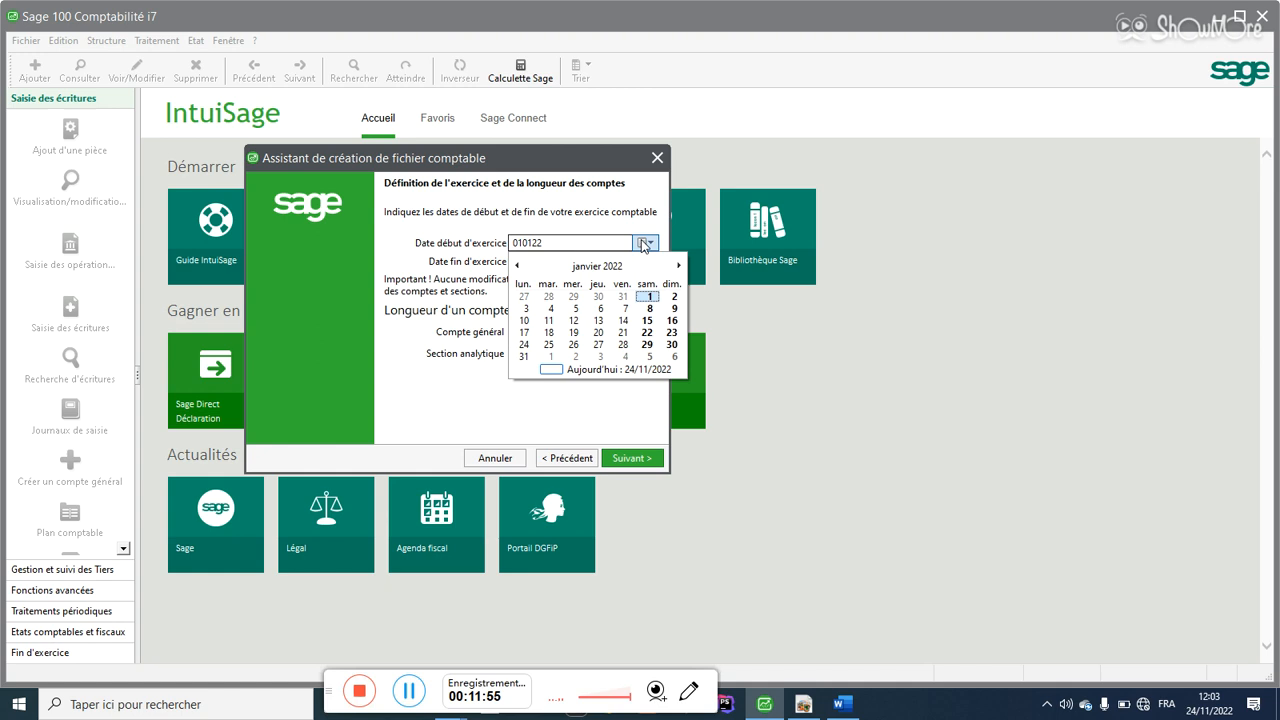
click(590, 268)
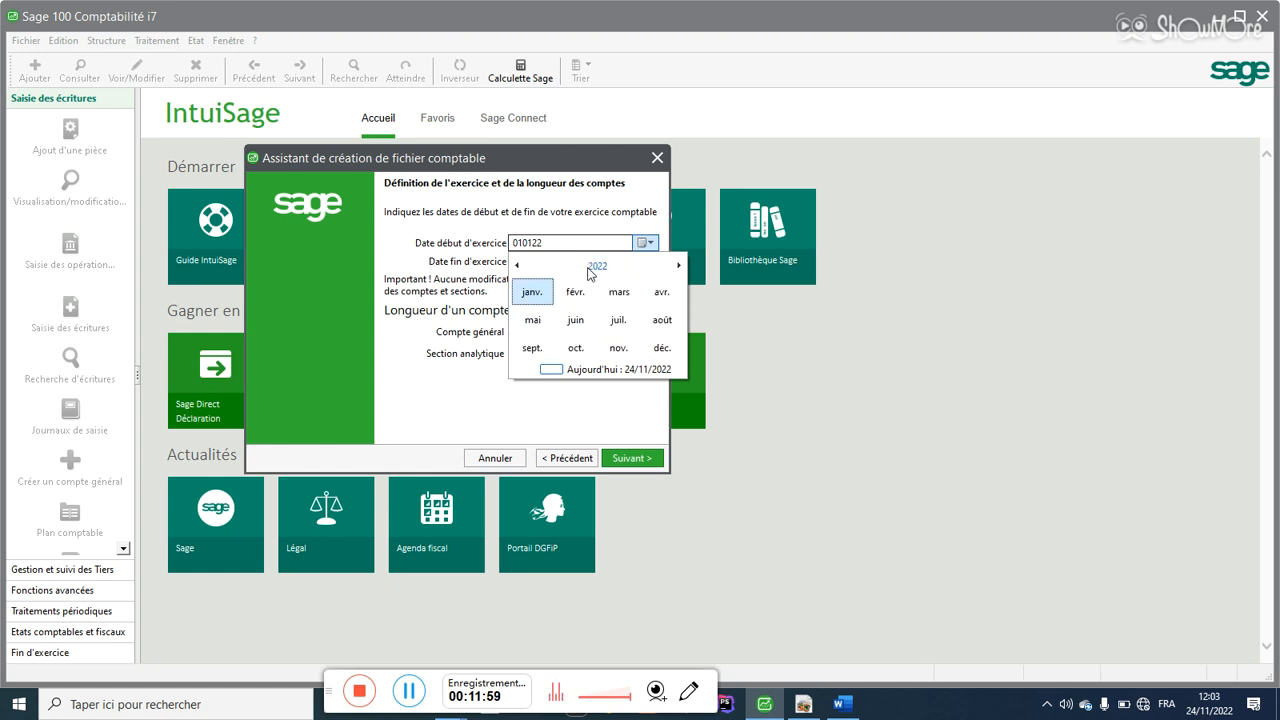
click(619, 349)
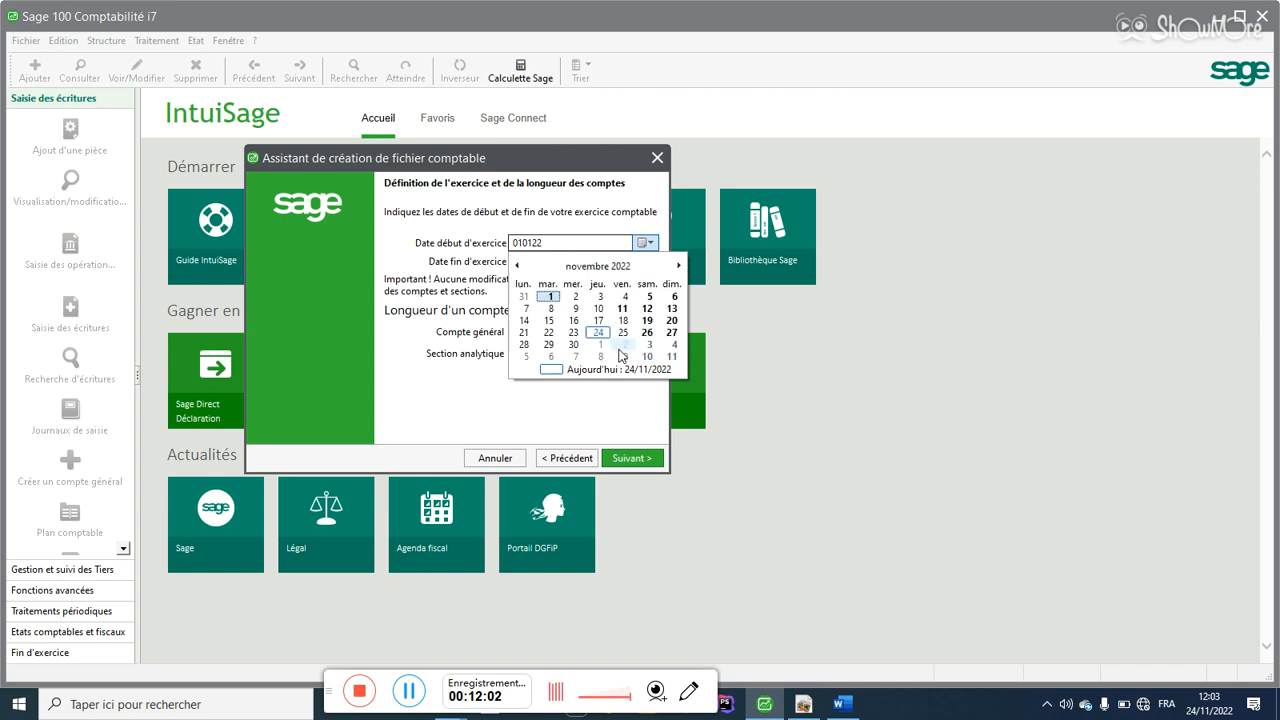
click(597, 333)
click(645, 263)
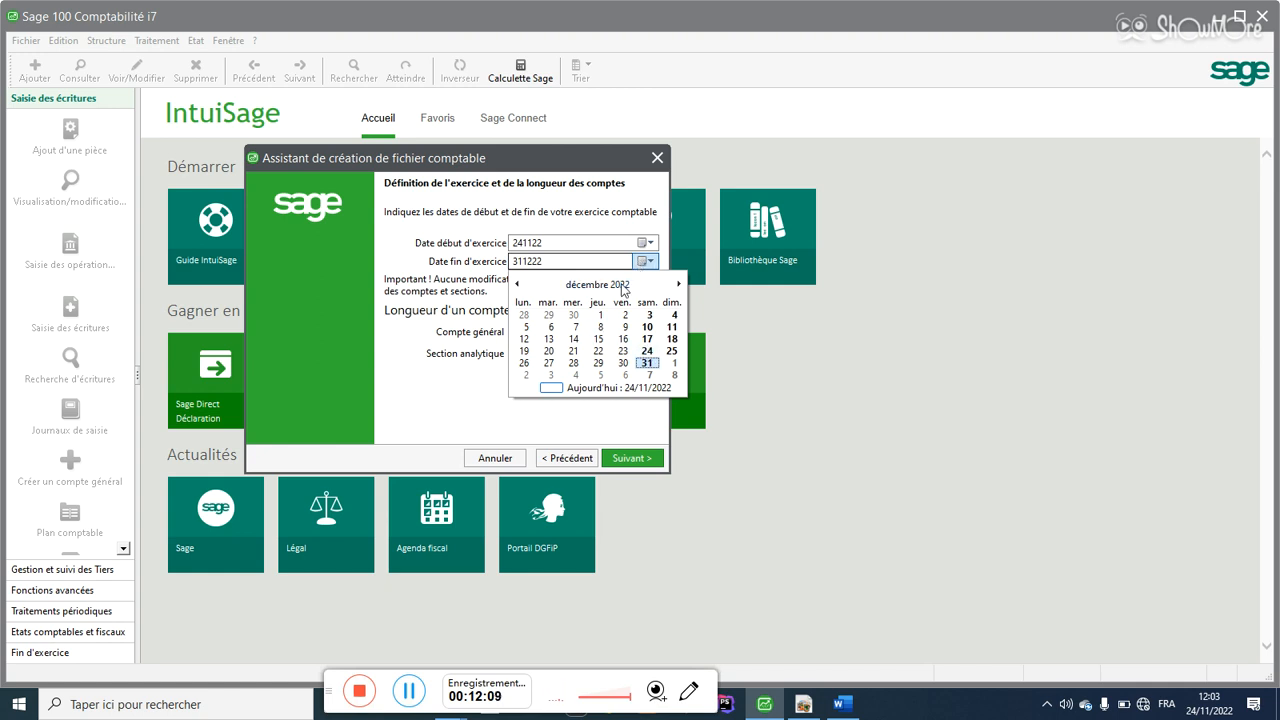
click(621, 285)
click(679, 285)
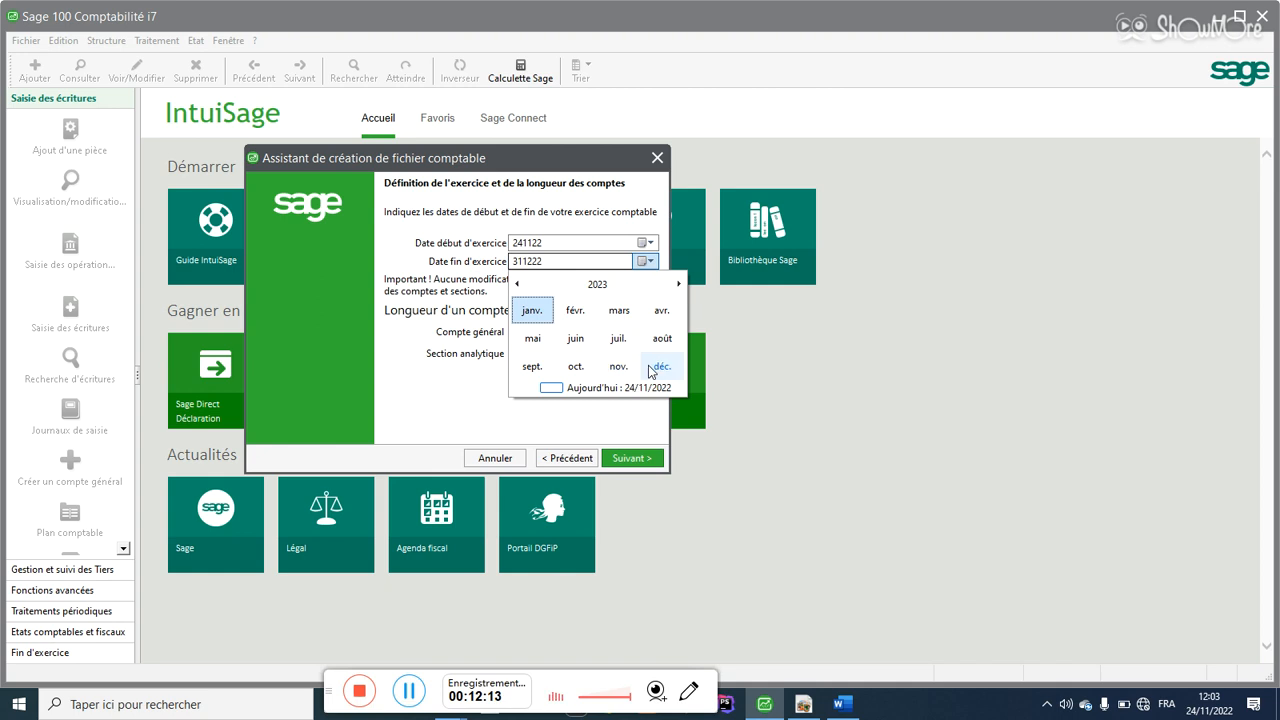
click(619, 366)
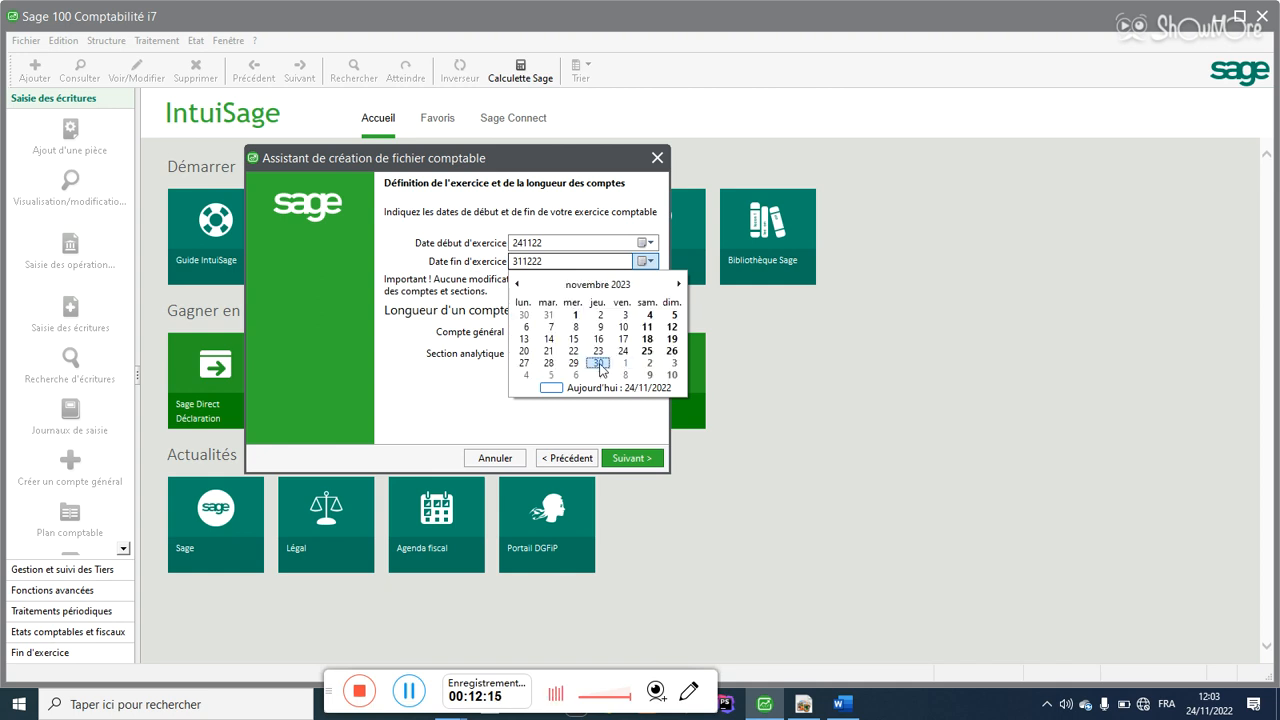
click(647, 351)
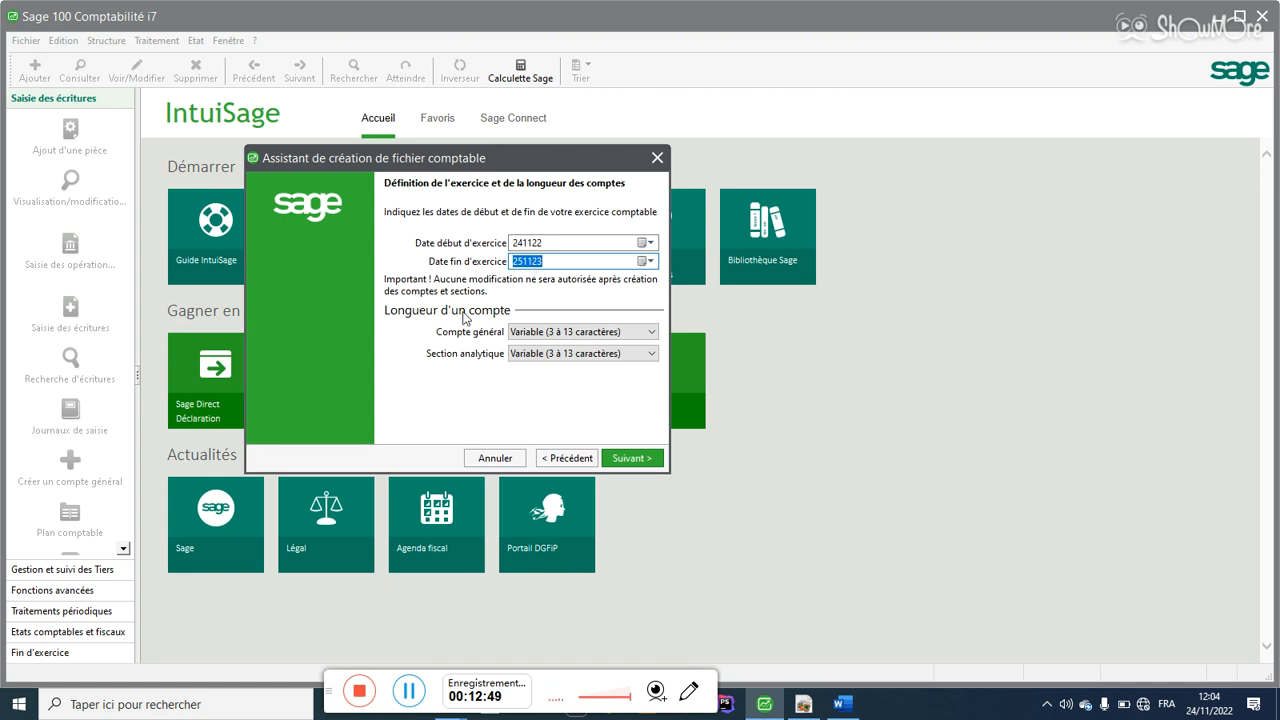
double_click(547, 243)
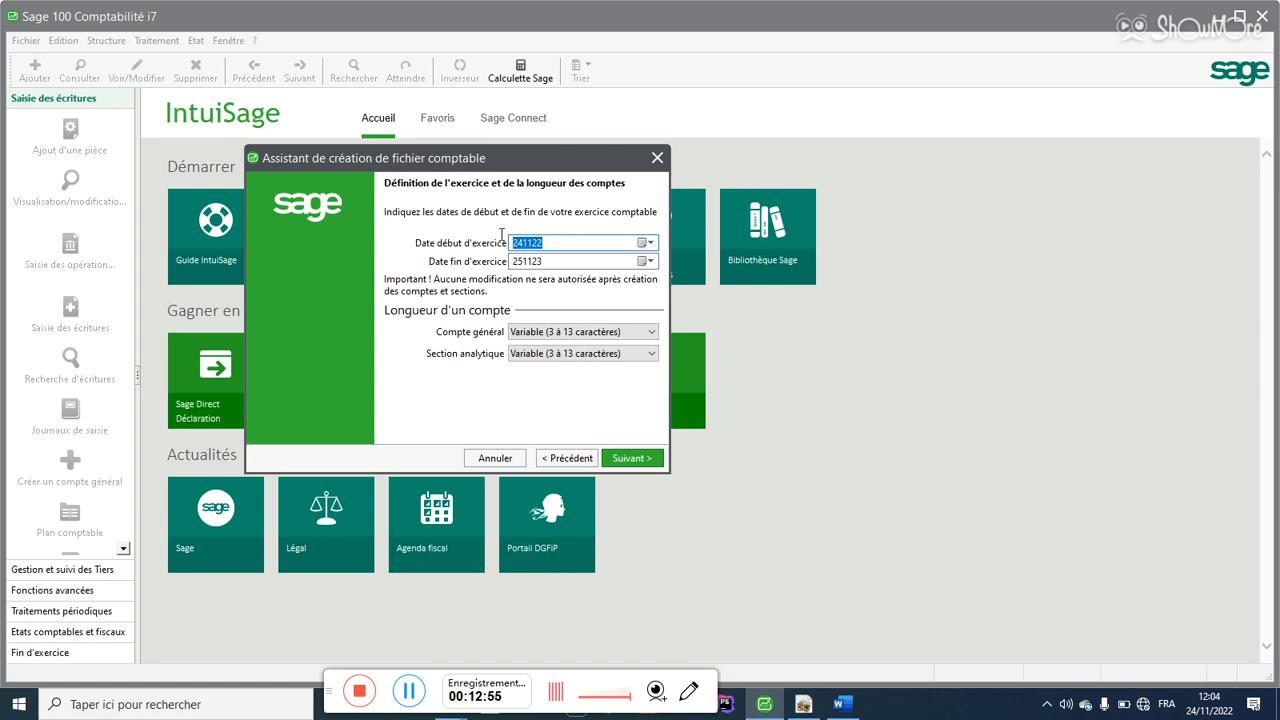
click(512, 244)
click(541, 264)
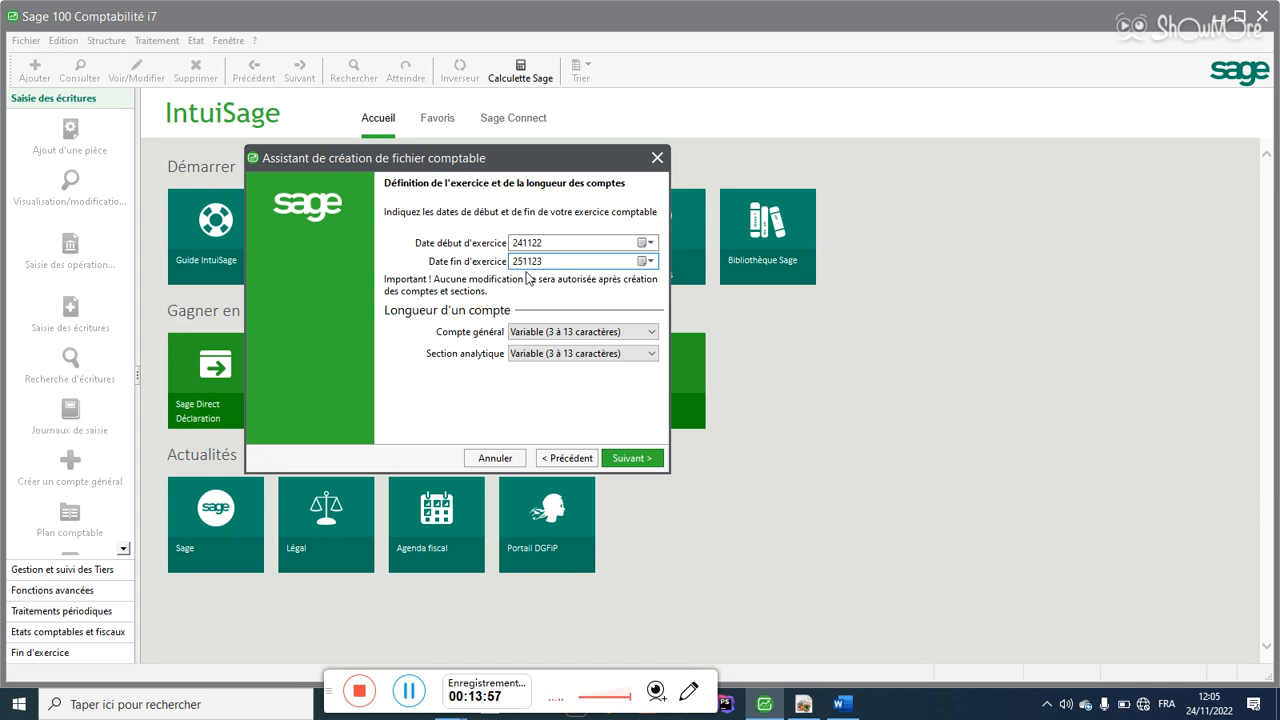
click(527, 243)
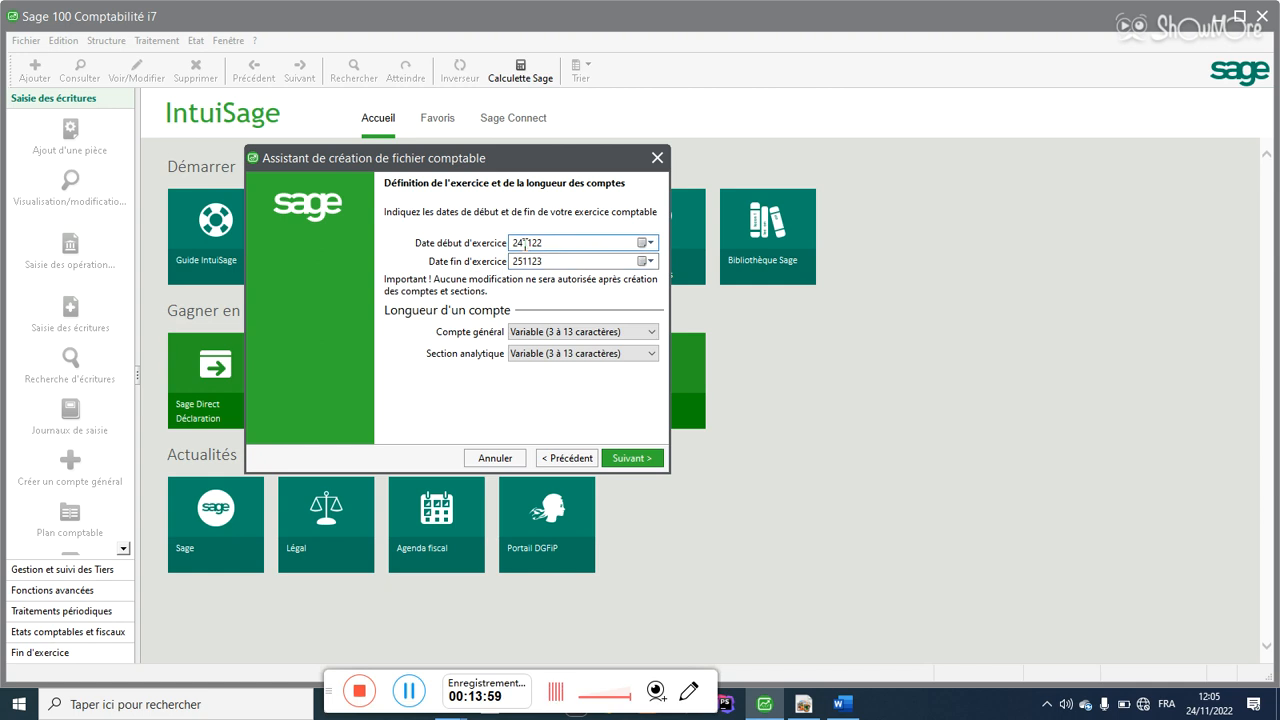
click(524, 261)
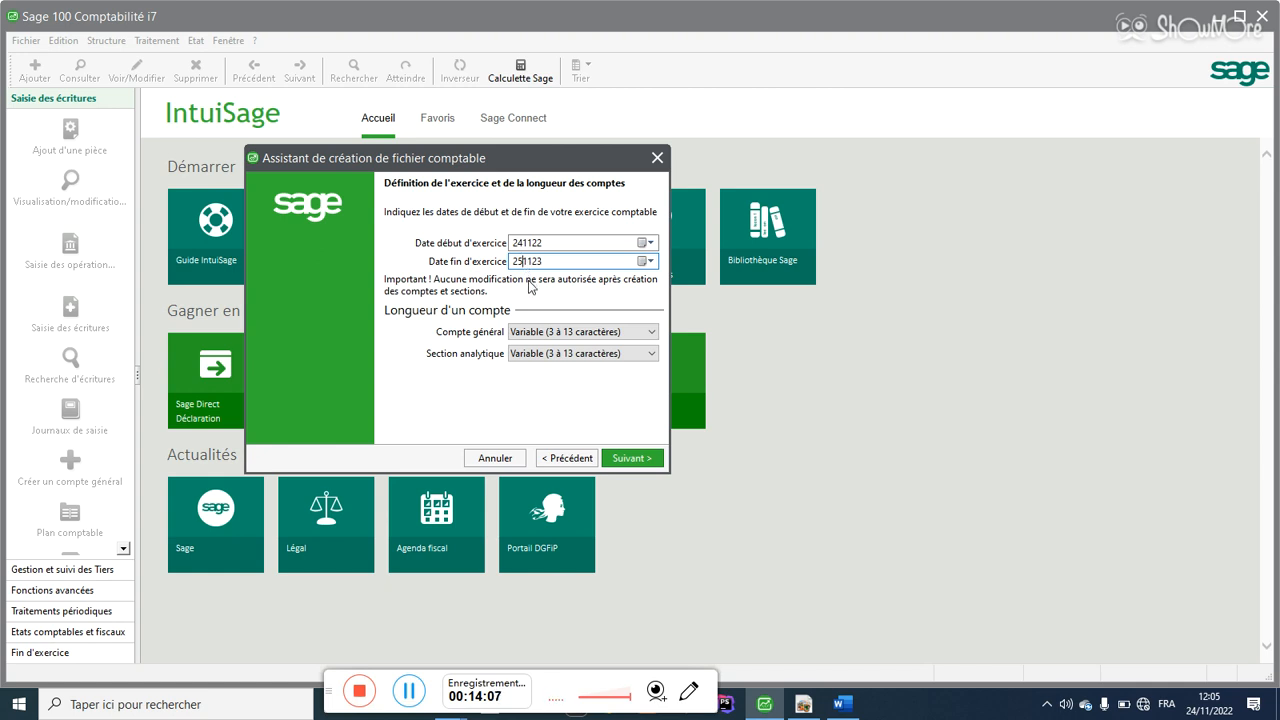
Step: Set the Compte général length to 6 caractères
click(519, 334)
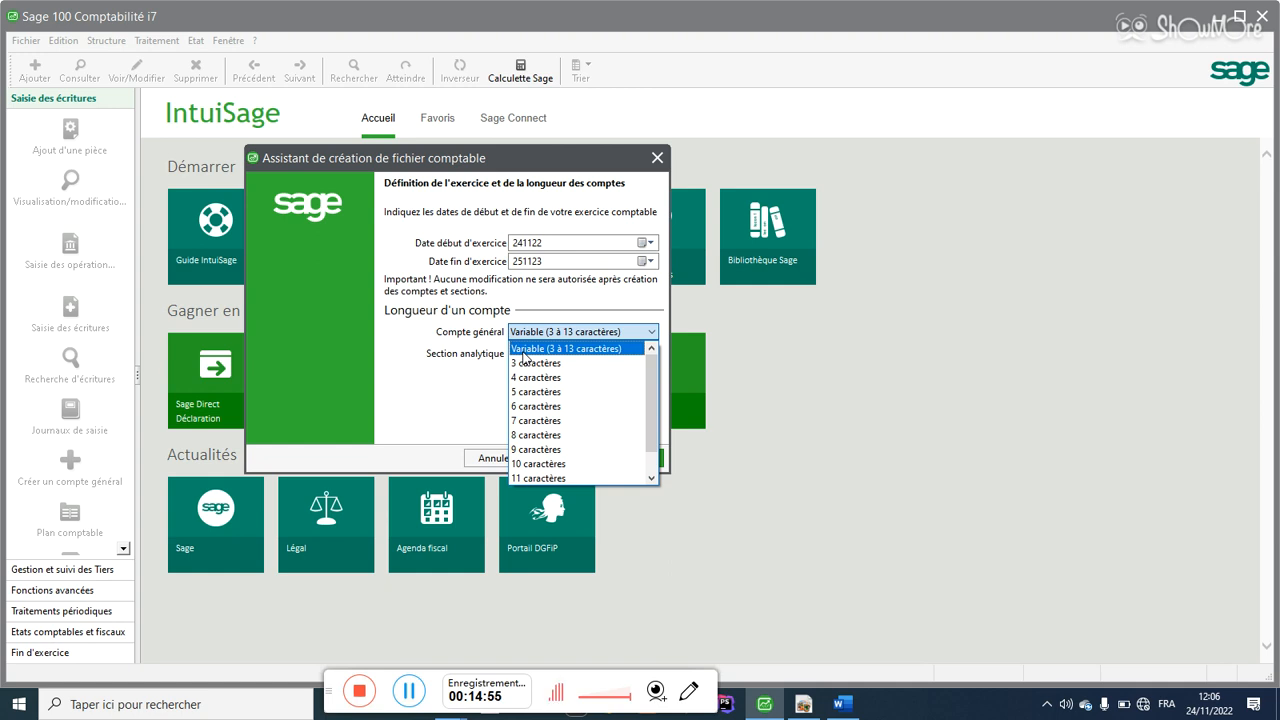
click(540, 407)
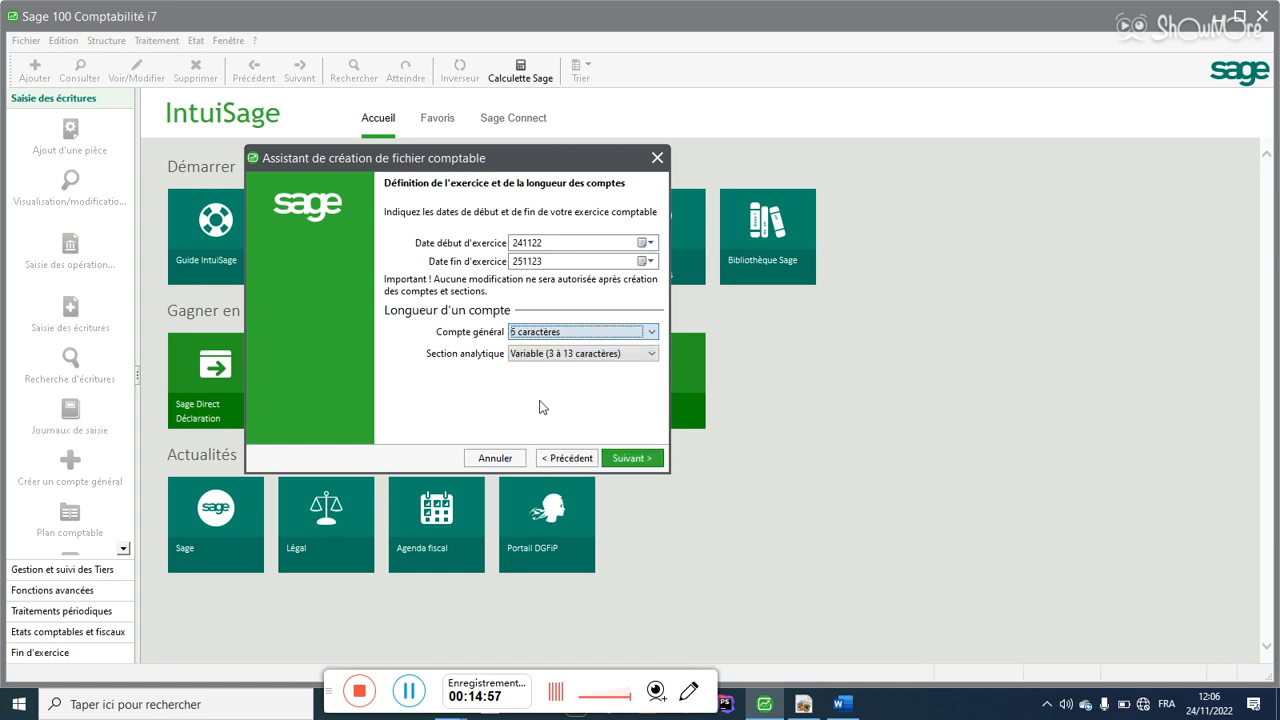
click(527, 338)
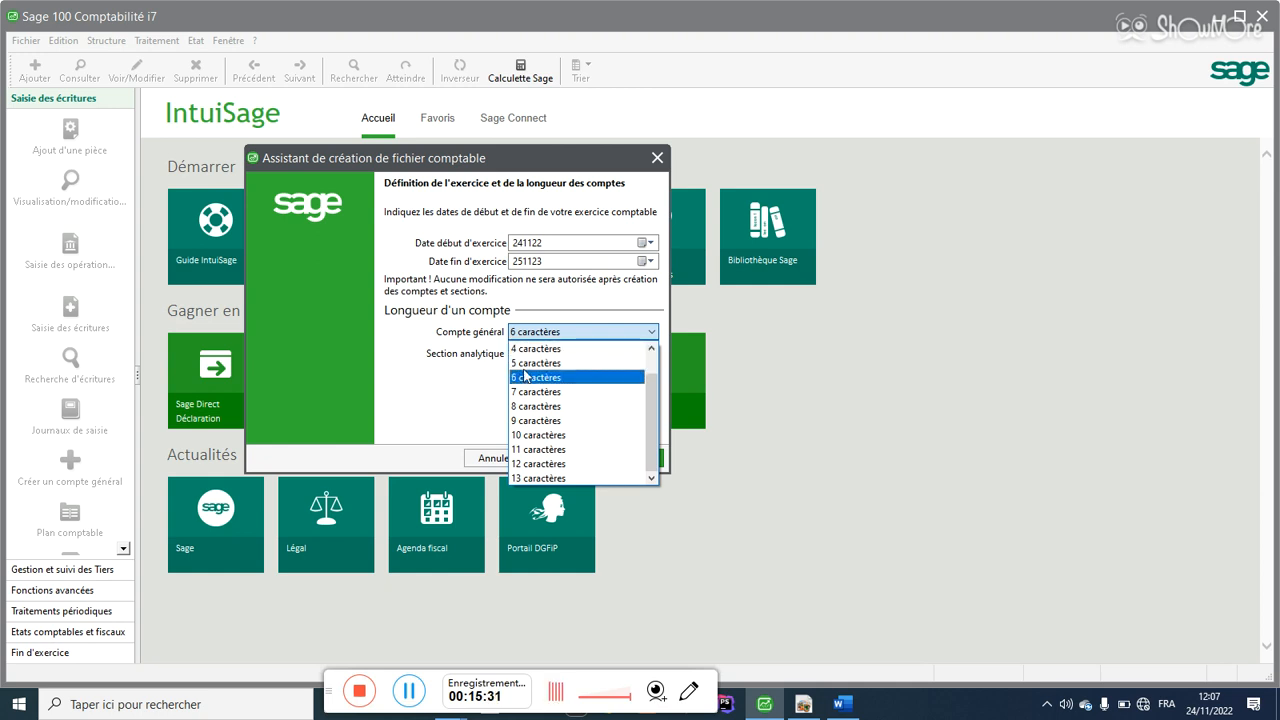
click(525, 377)
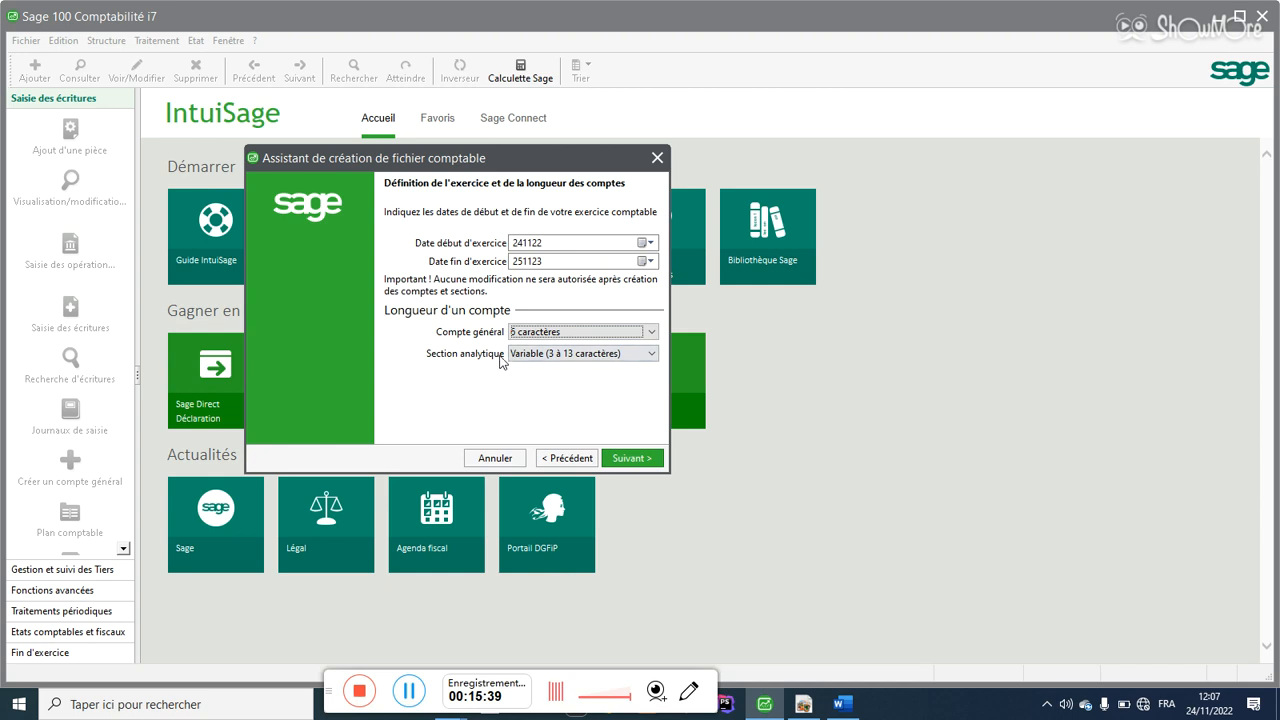
Step: Set the Section analytique length to 3 caractères
click(529, 355)
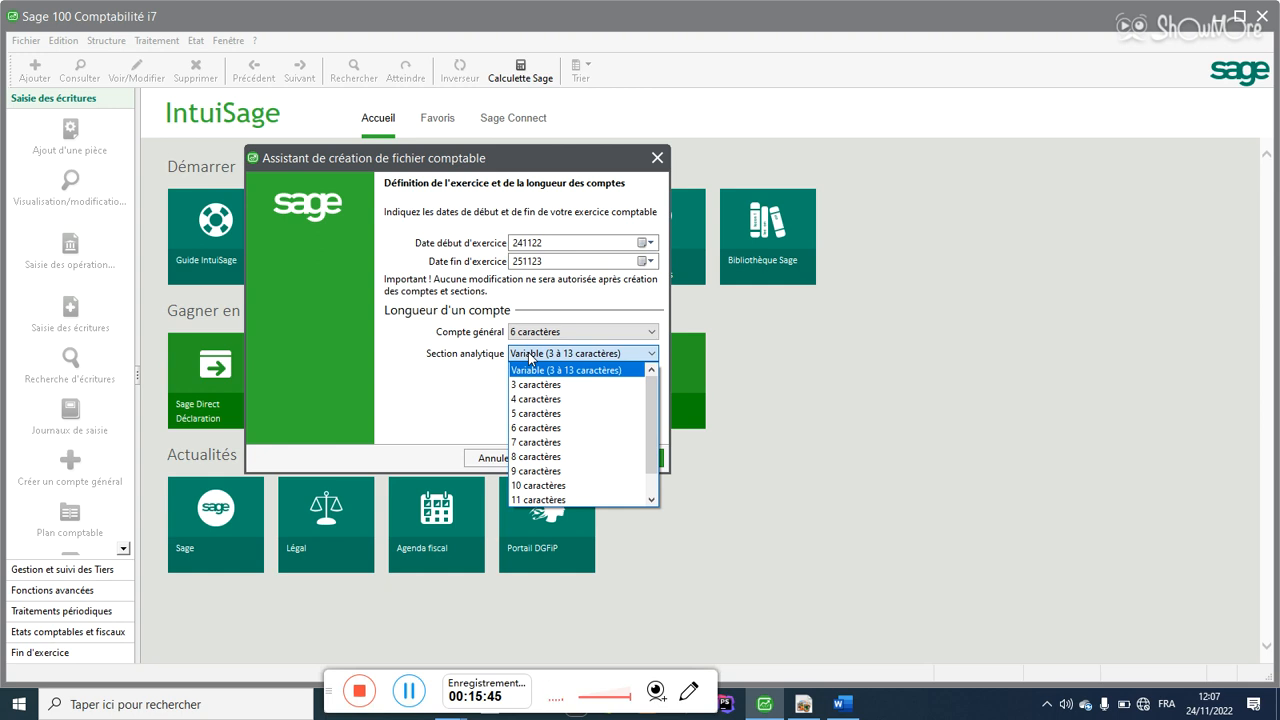
click(532, 386)
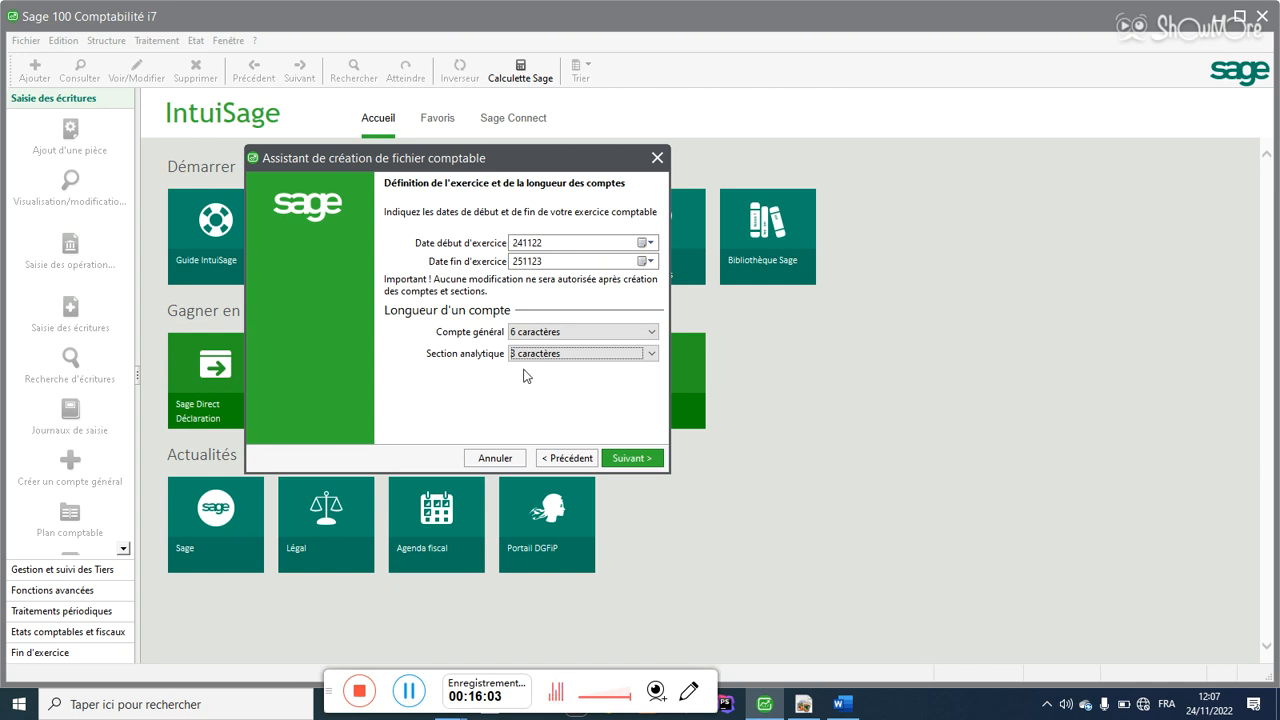
click(527, 362)
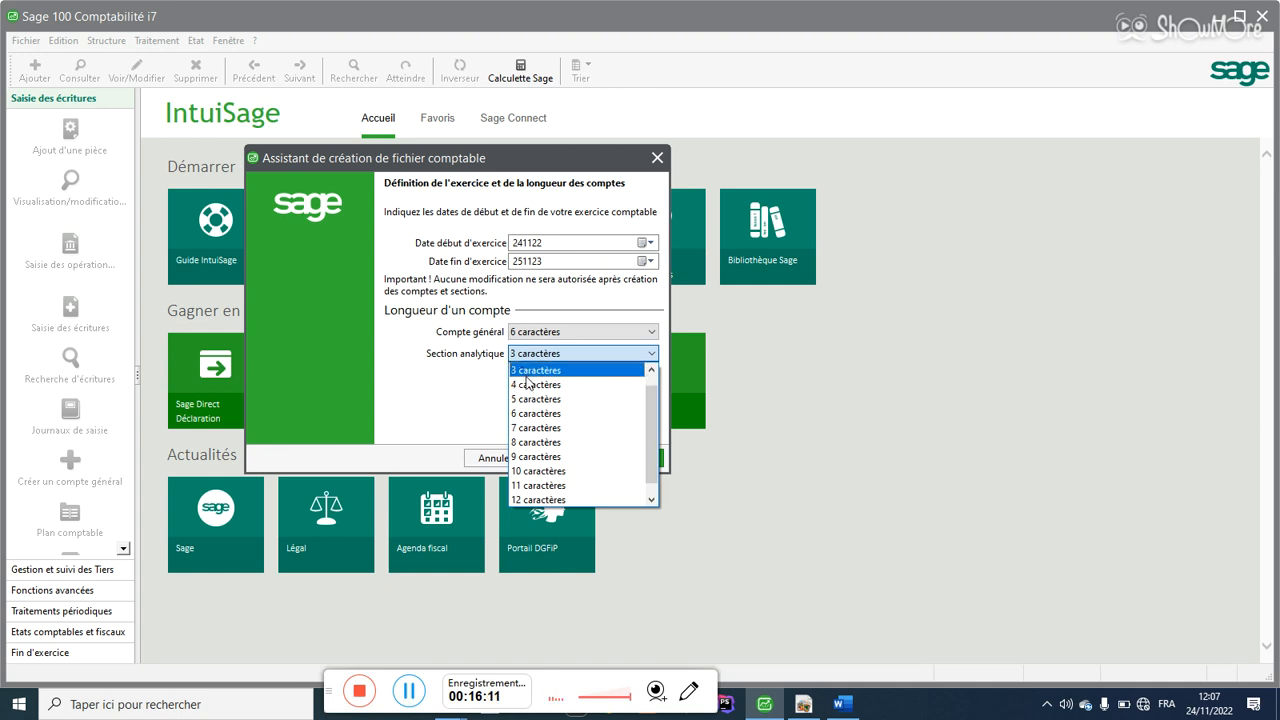
click(526, 374)
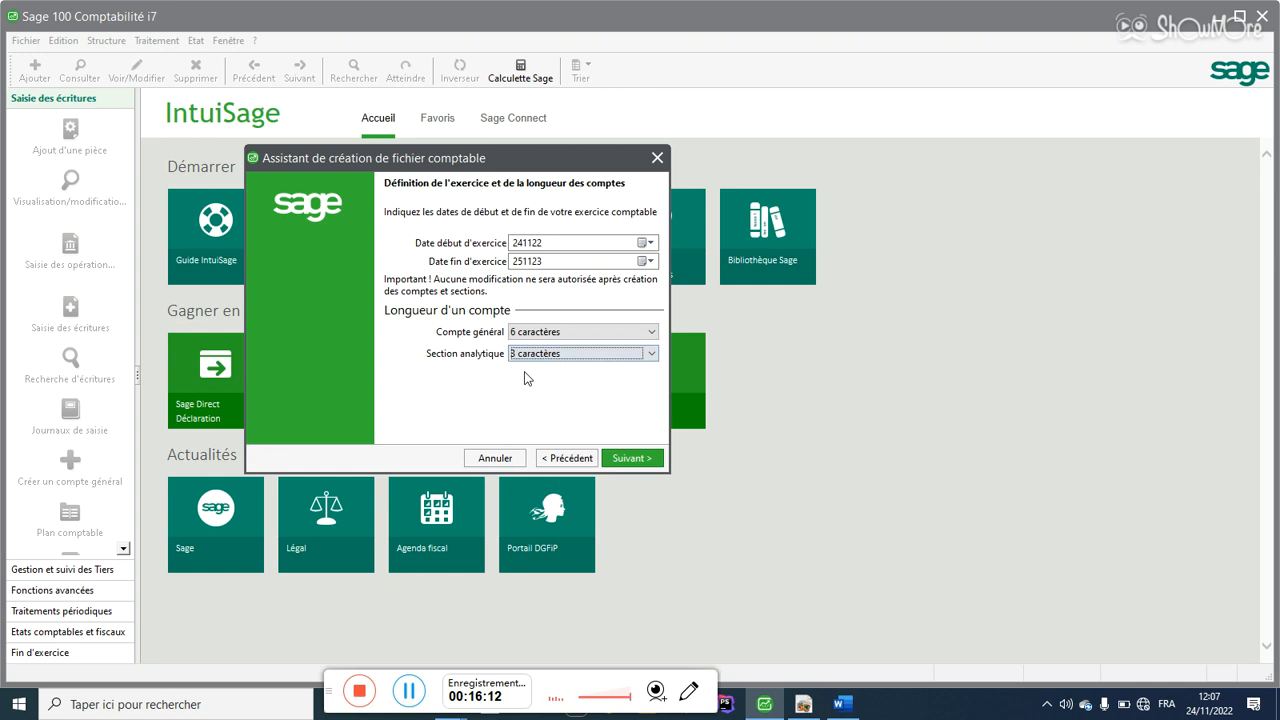
Step: Choose 'Autre, à préciser' instead of Euro, name it Franc guinéen, and continue to its details
click(621, 459)
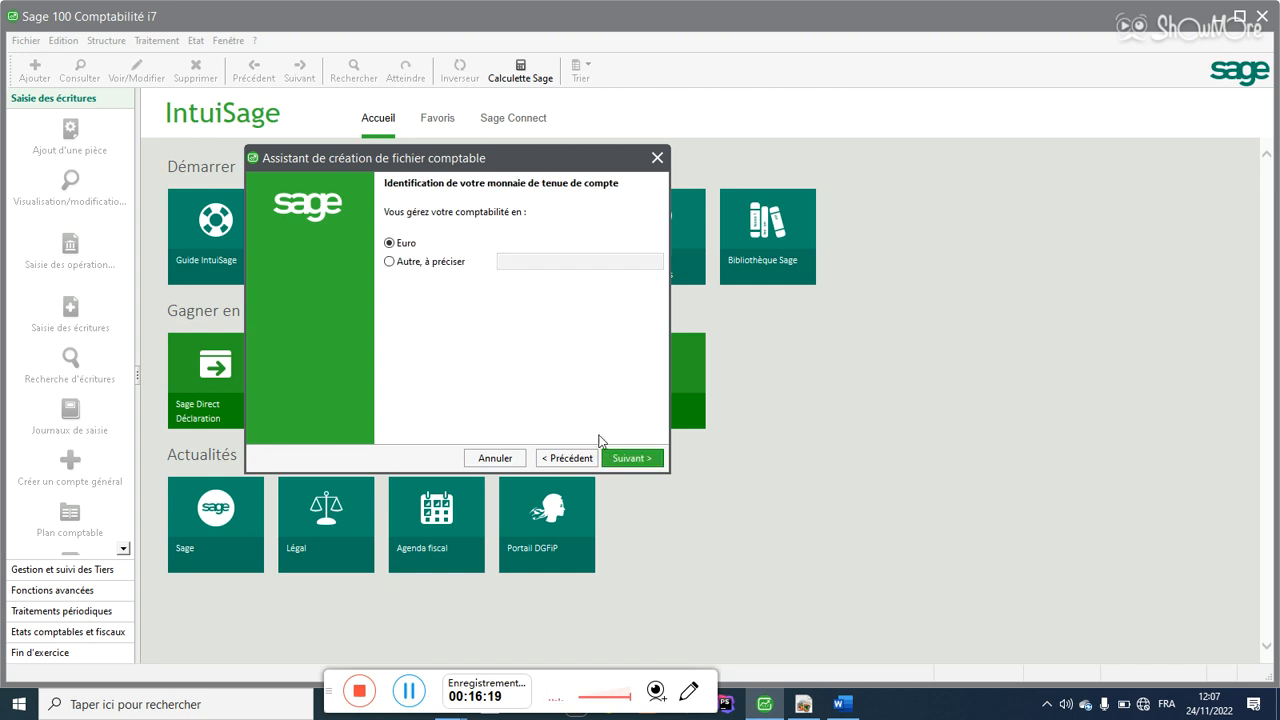
click(390, 262)
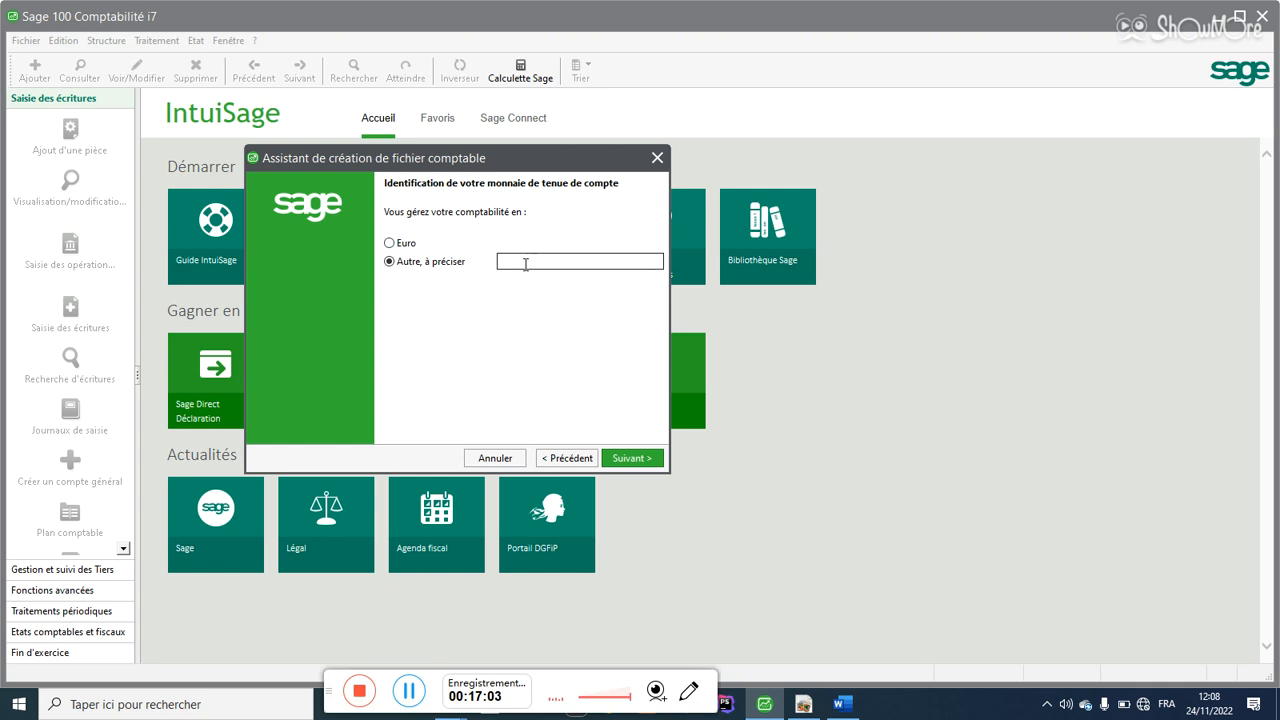
click(524, 262)
text(Fran)
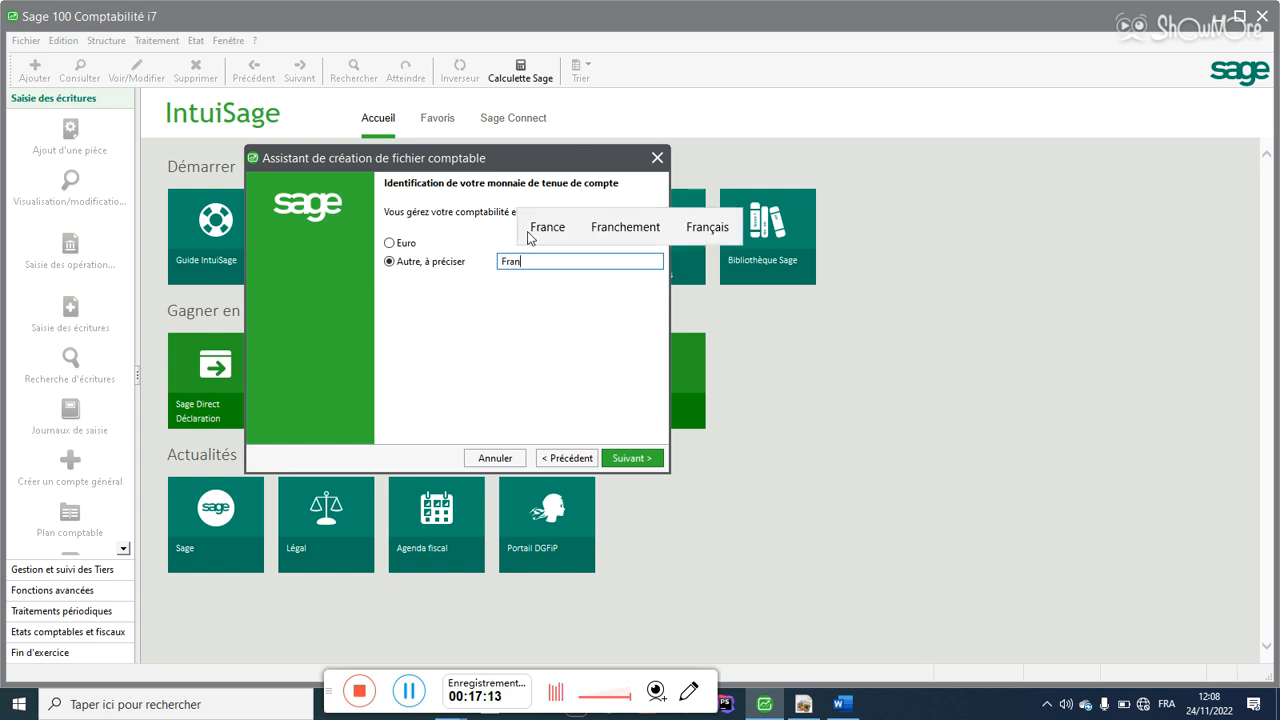
text(c g)
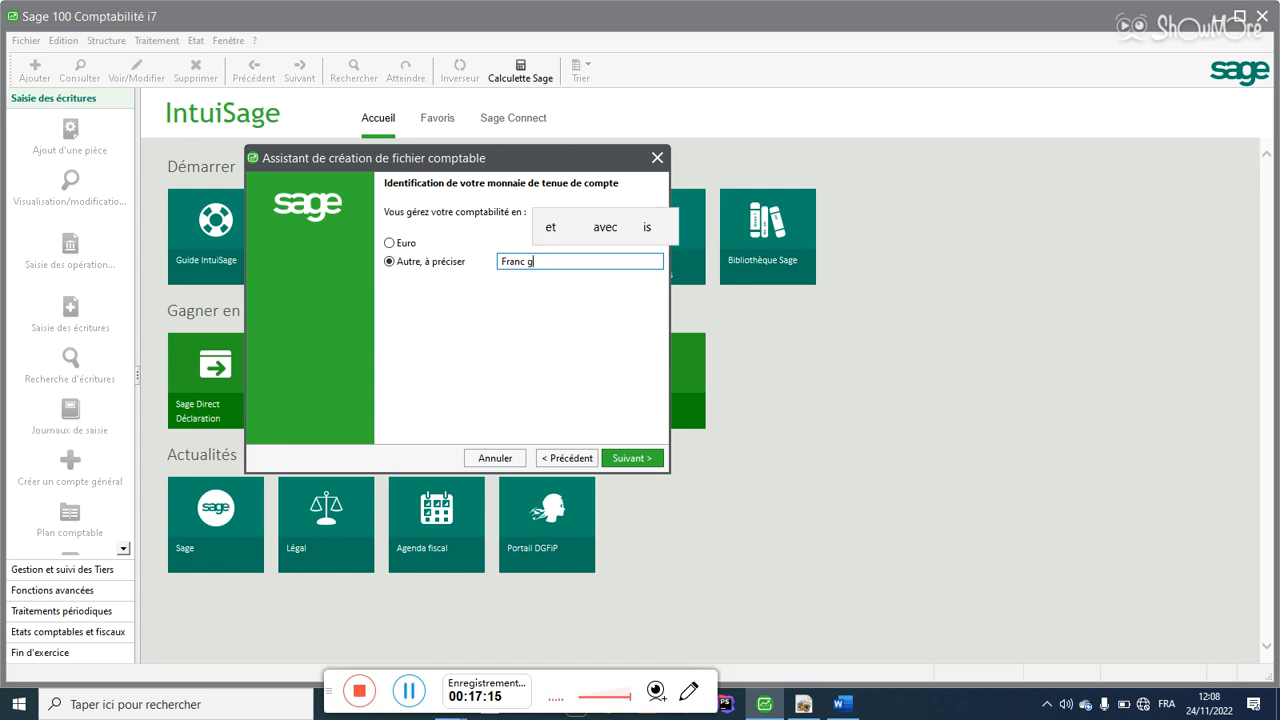
text(uineen)
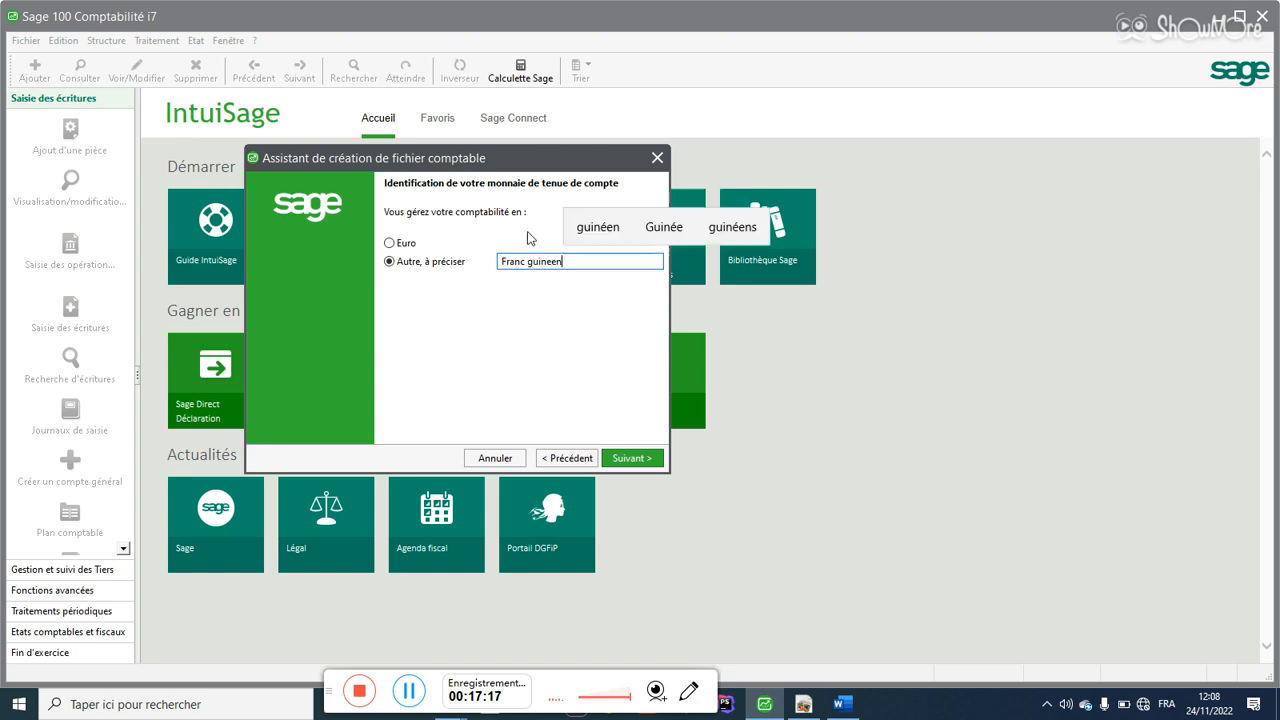
click(584, 232)
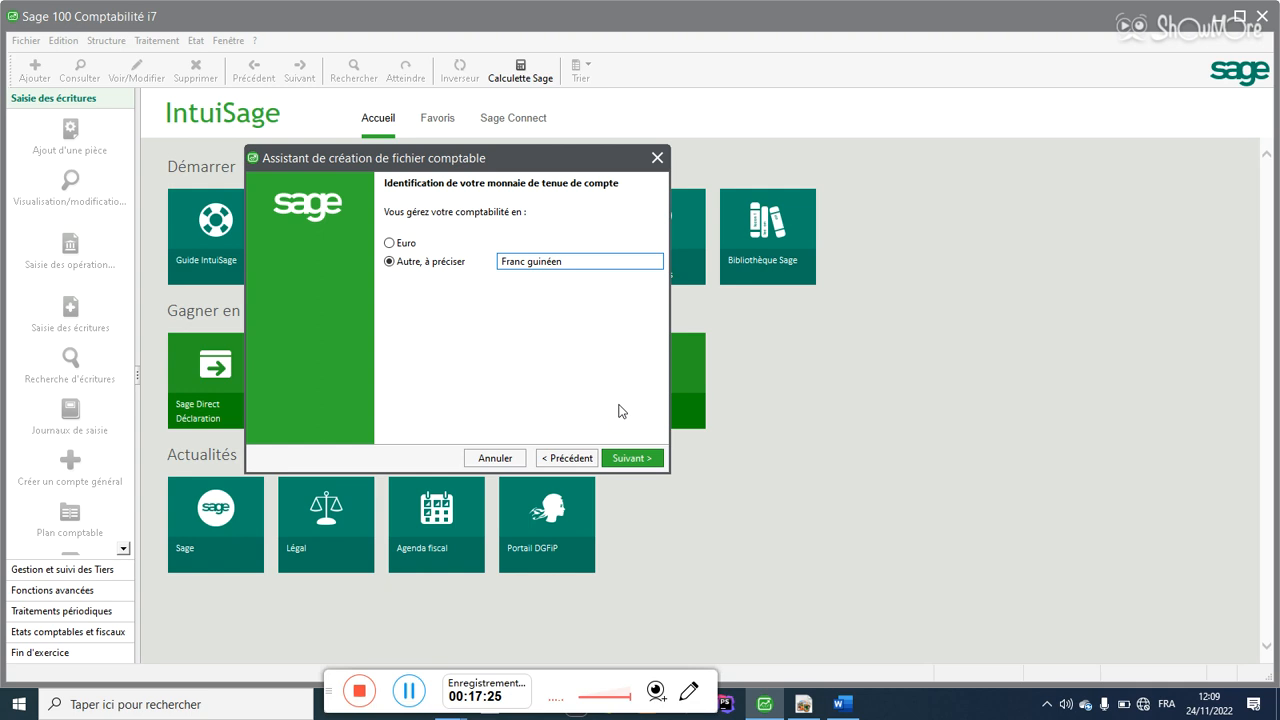
click(628, 460)
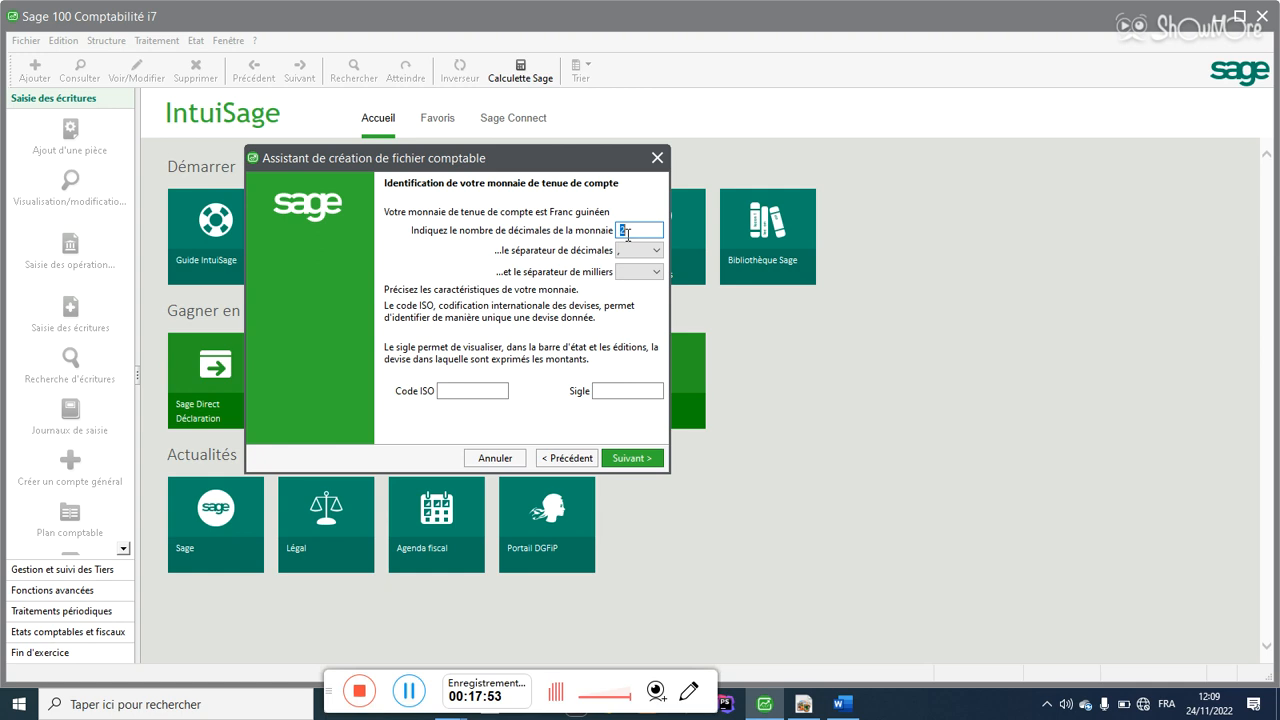
Step: Keep 0 decimals and choose the blank thousands separator for Franc guinéen
text(0)
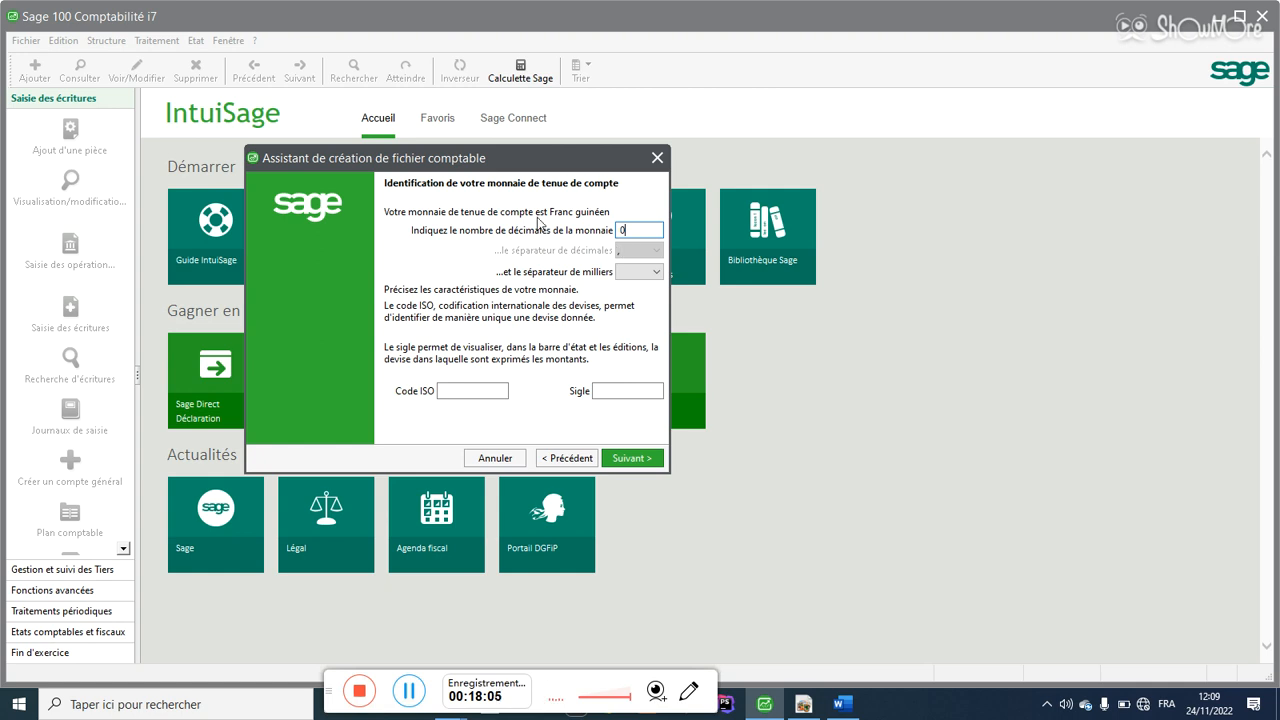
click(655, 276)
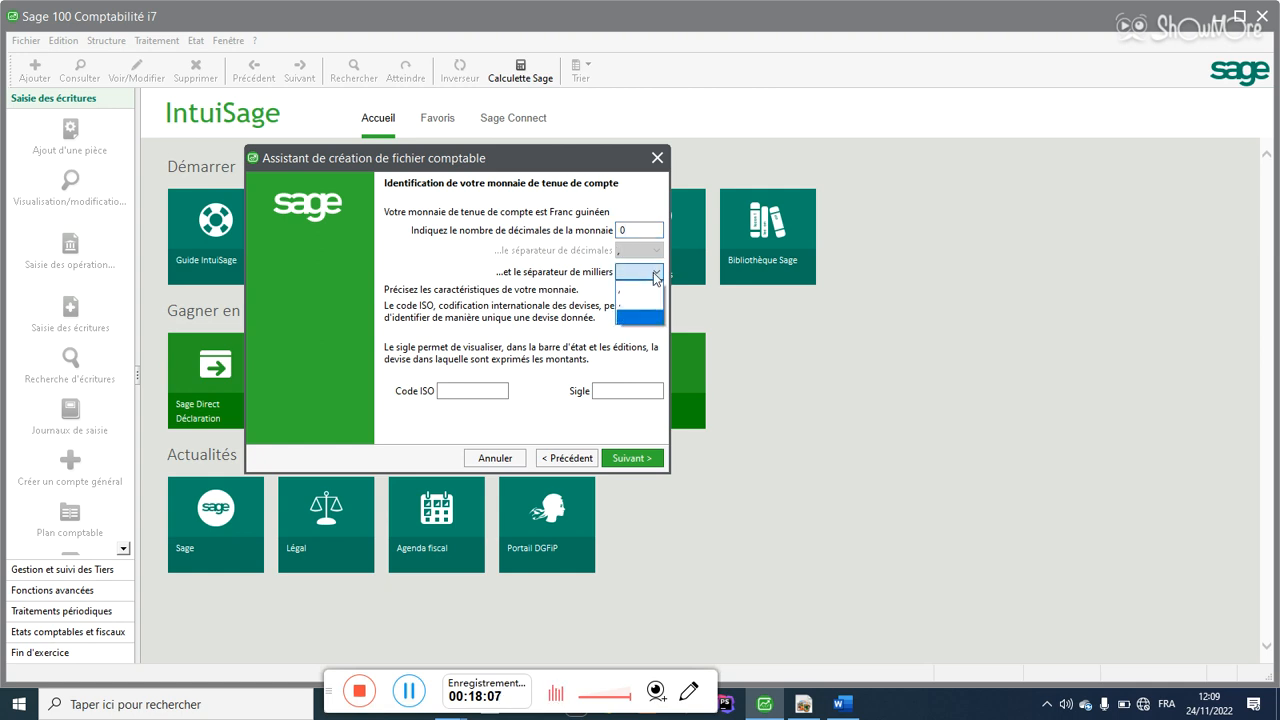
click(656, 277)
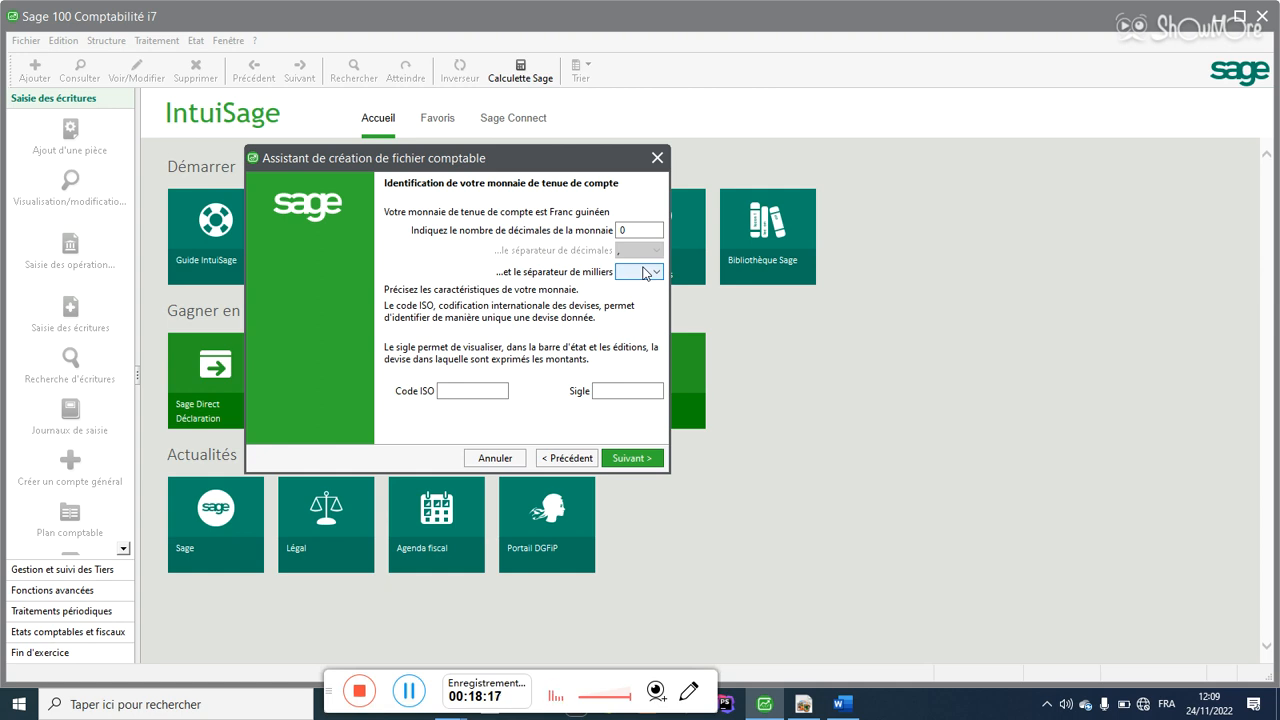
click(645, 273)
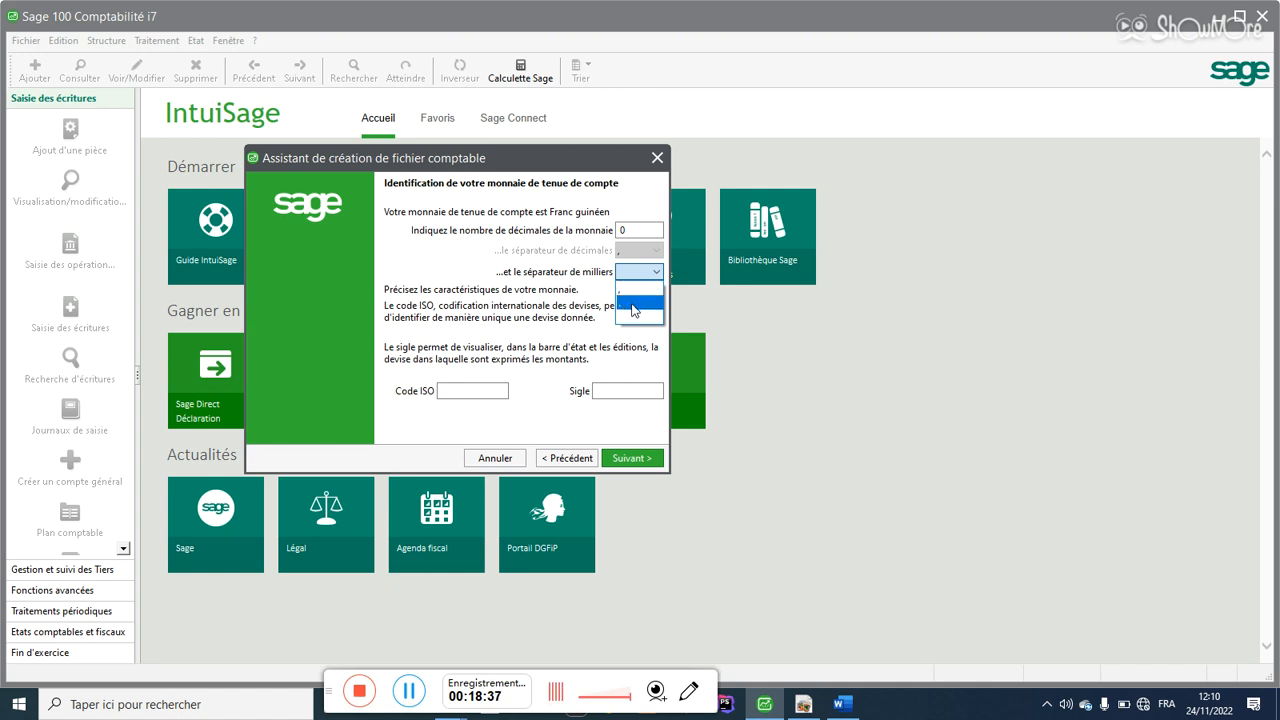
click(630, 305)
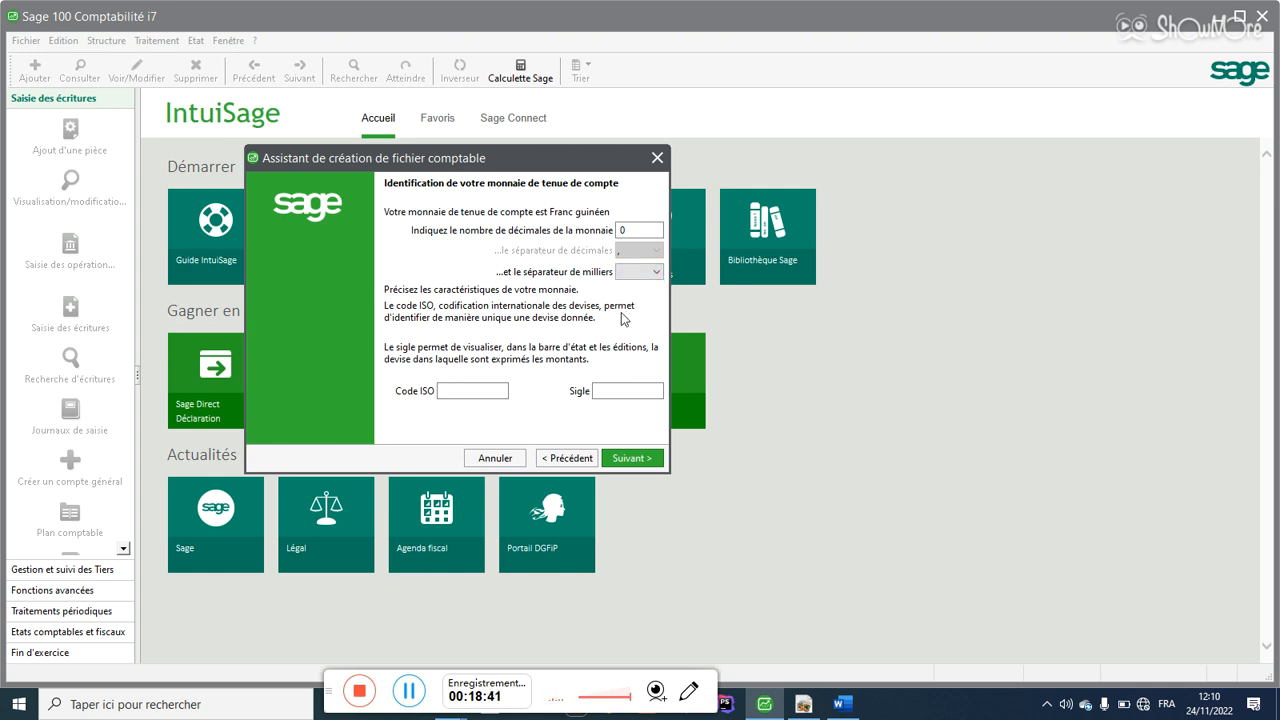
click(459, 390)
Step: Search Windows for 'CODE ISO' after several retyped attempts
key(super)
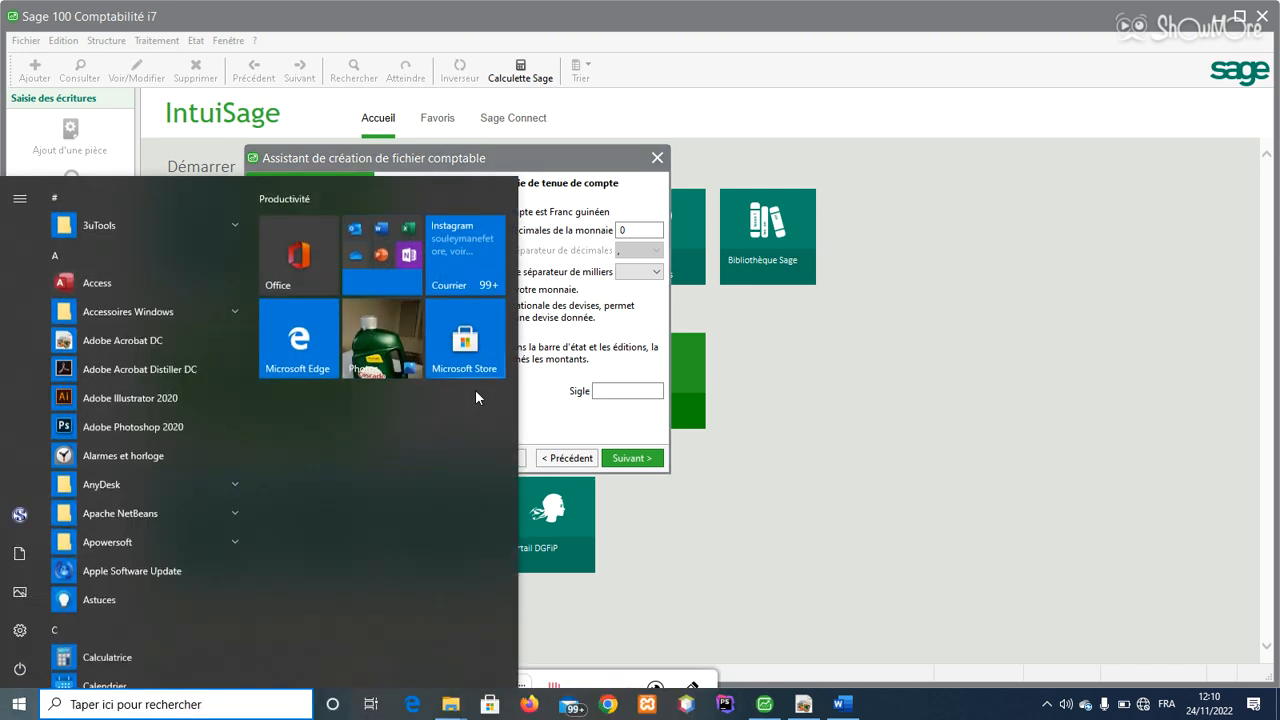
text(cODE)
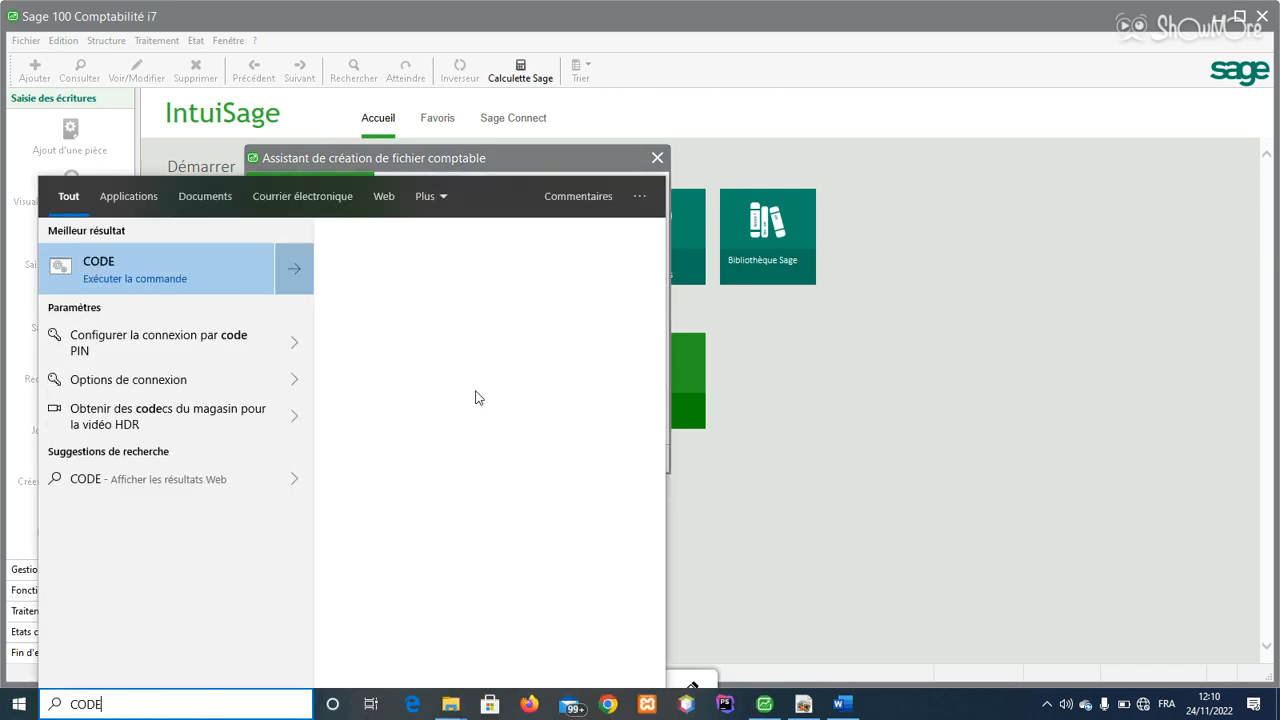
key(BackSpace)
key(BackSpace)
key(BackSpace)
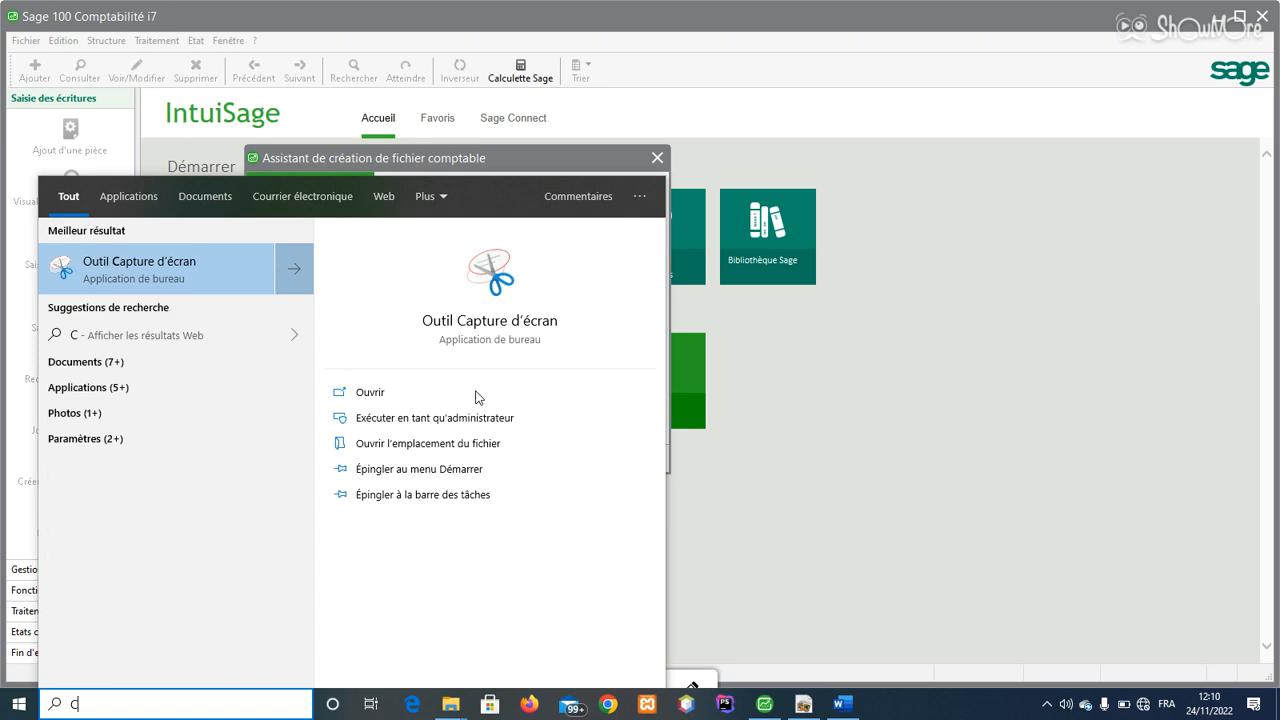
key(BackSpace)
text(cOD)
key(BackSpace)
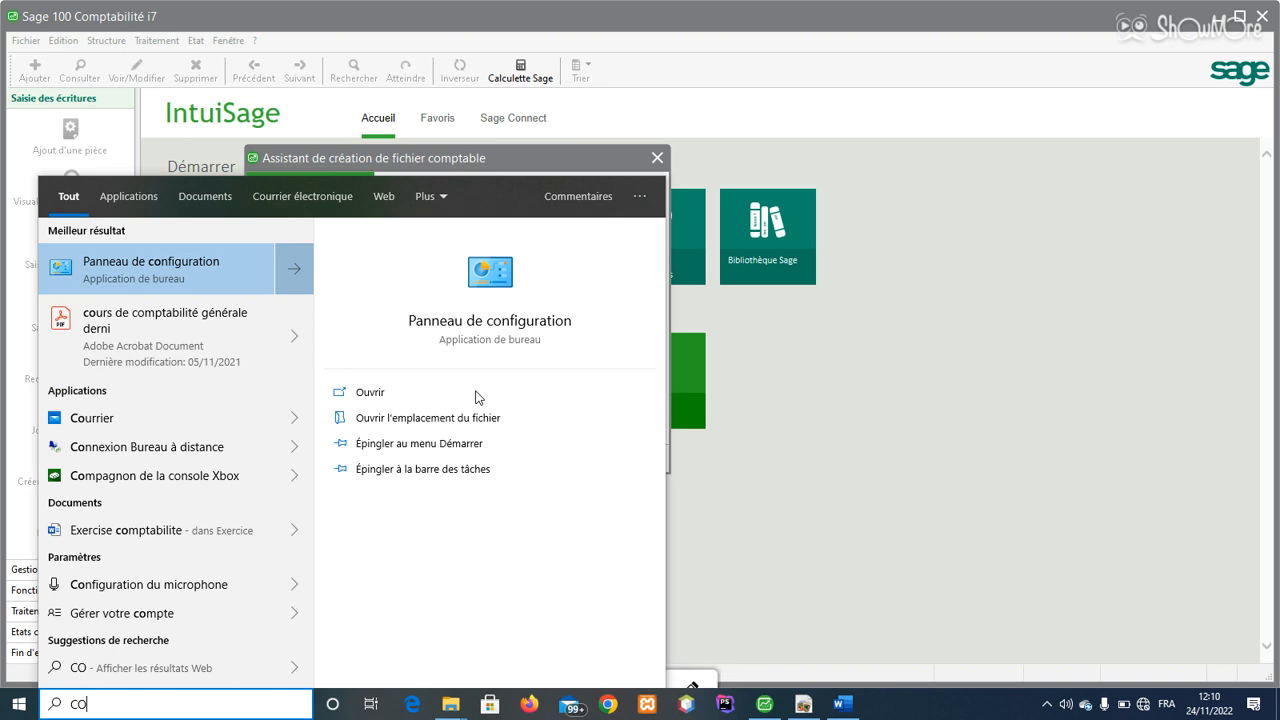
key(BackSpace)
key(BackSpace)
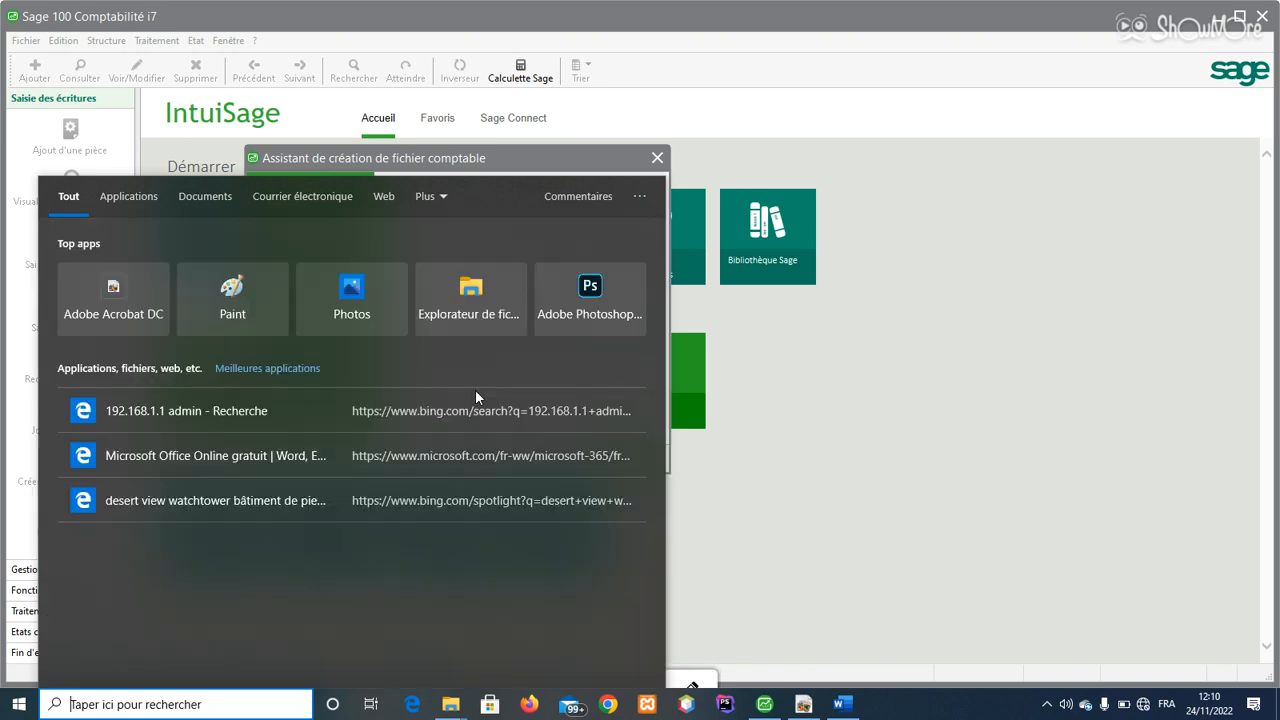
text(CODE)
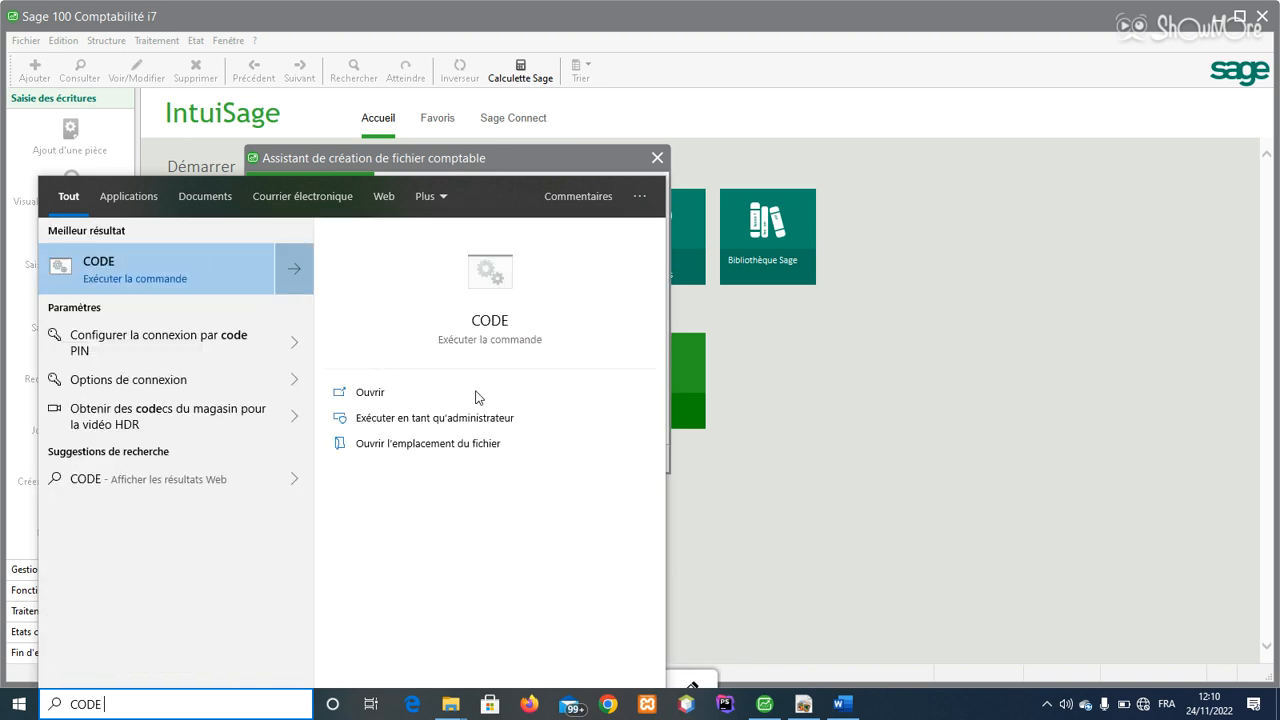
key(BackSpace)
key(BackSpace)
key(BackSpace)
key(BackSpace)
key(BackSpace)
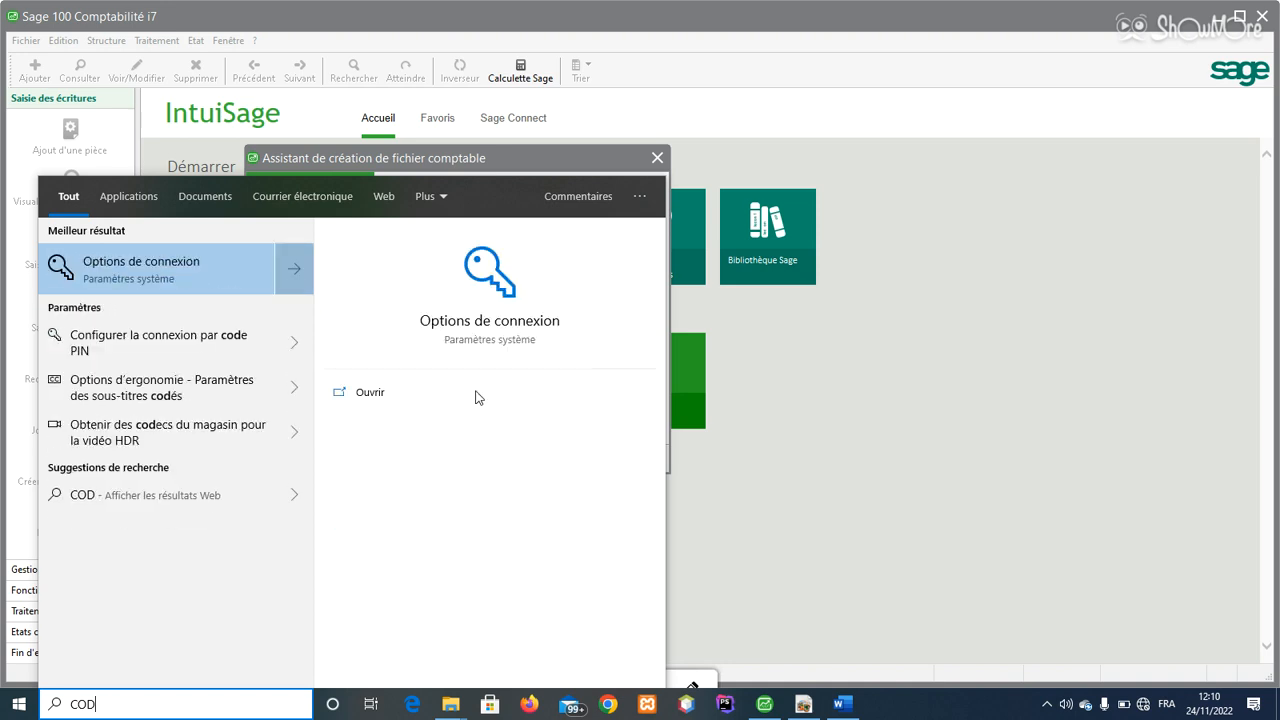
text(ISO)
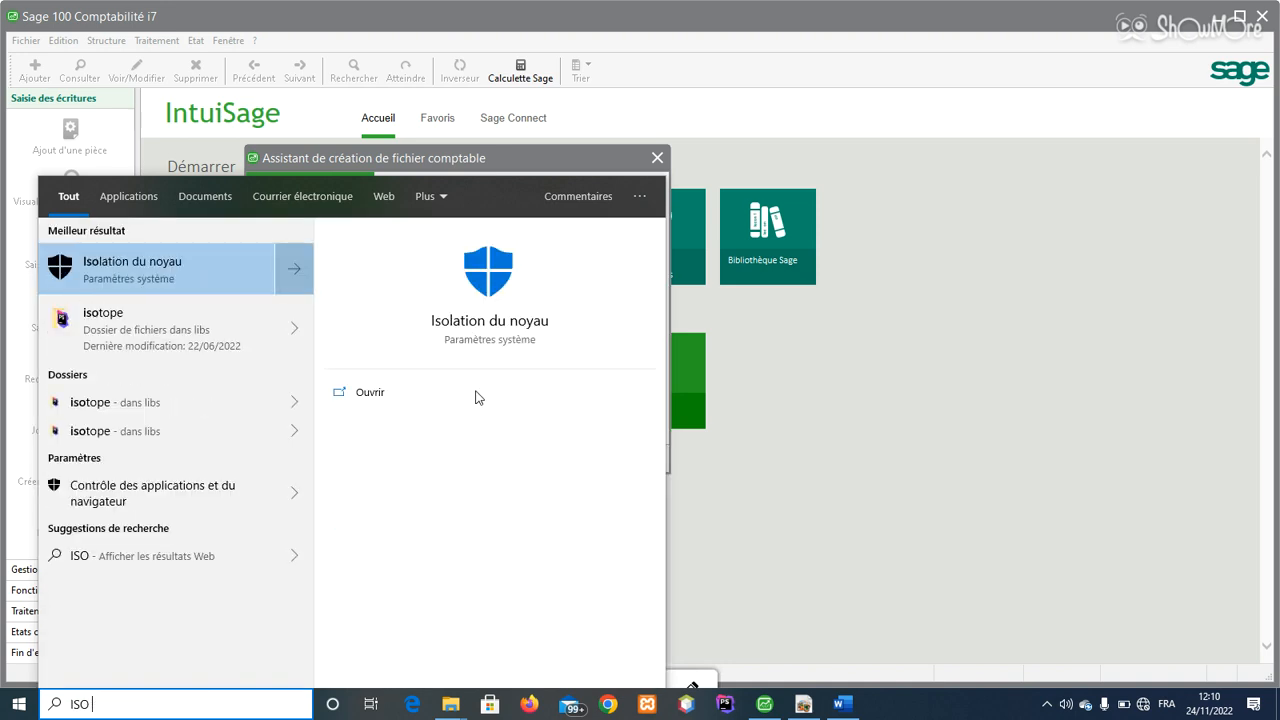
key(BackSpace)
key(BackSpace)
key(BackSpace)
key(BackSpace)
text(CO)
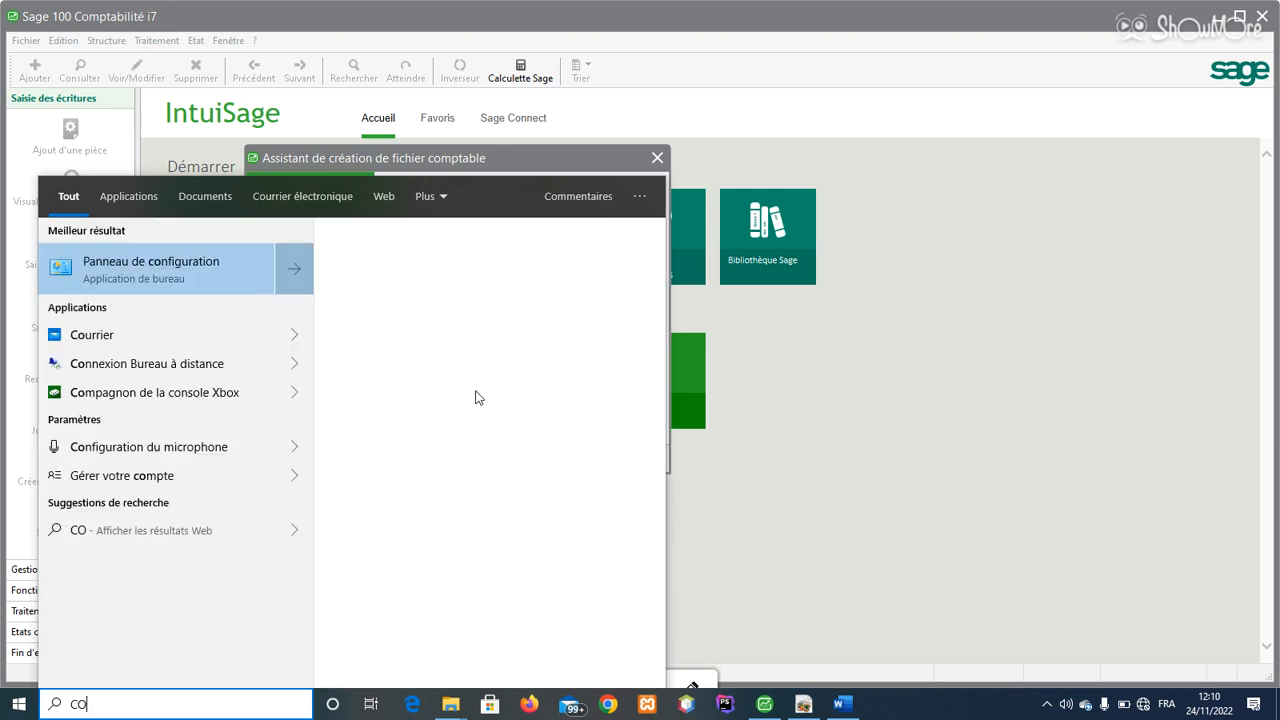
text(DE ISO)
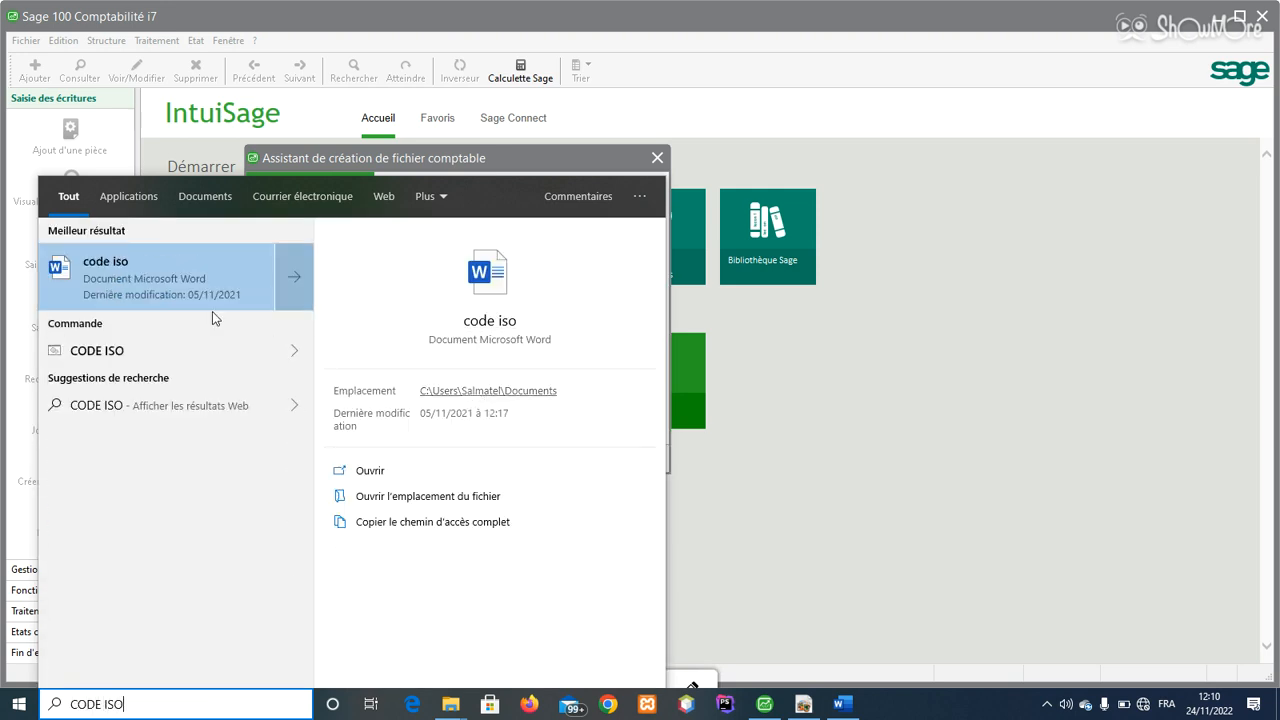
Step: Open the 'code iso' document, find GUINÉE's Franc Guinéen code GNF, and return to Sage
click(149, 281)
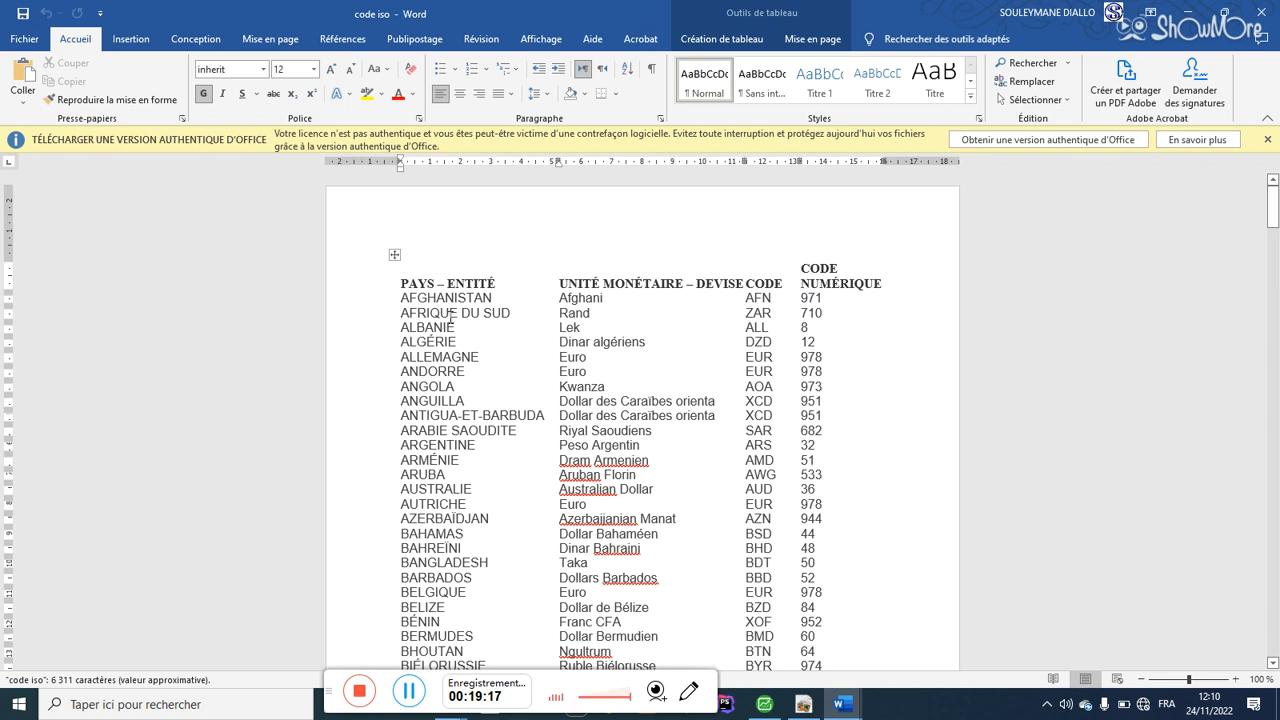
drag(768, 297, 759, 297)
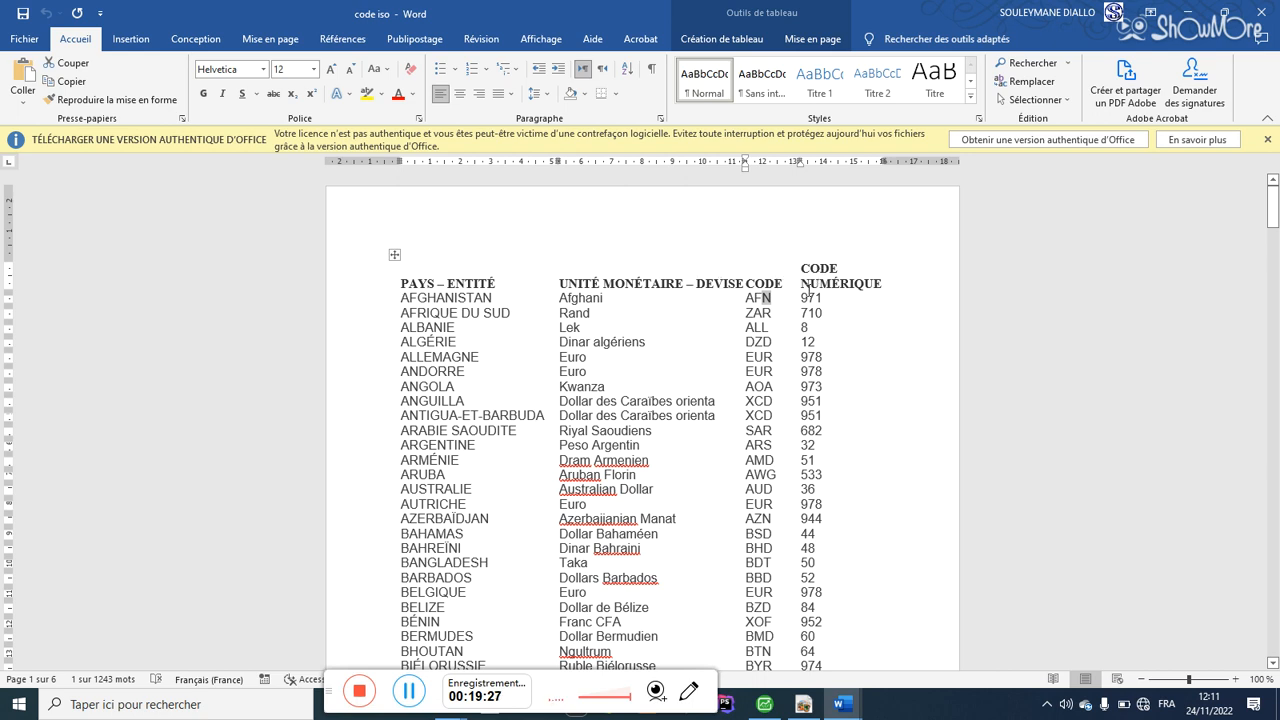
drag(458, 299, 452, 418)
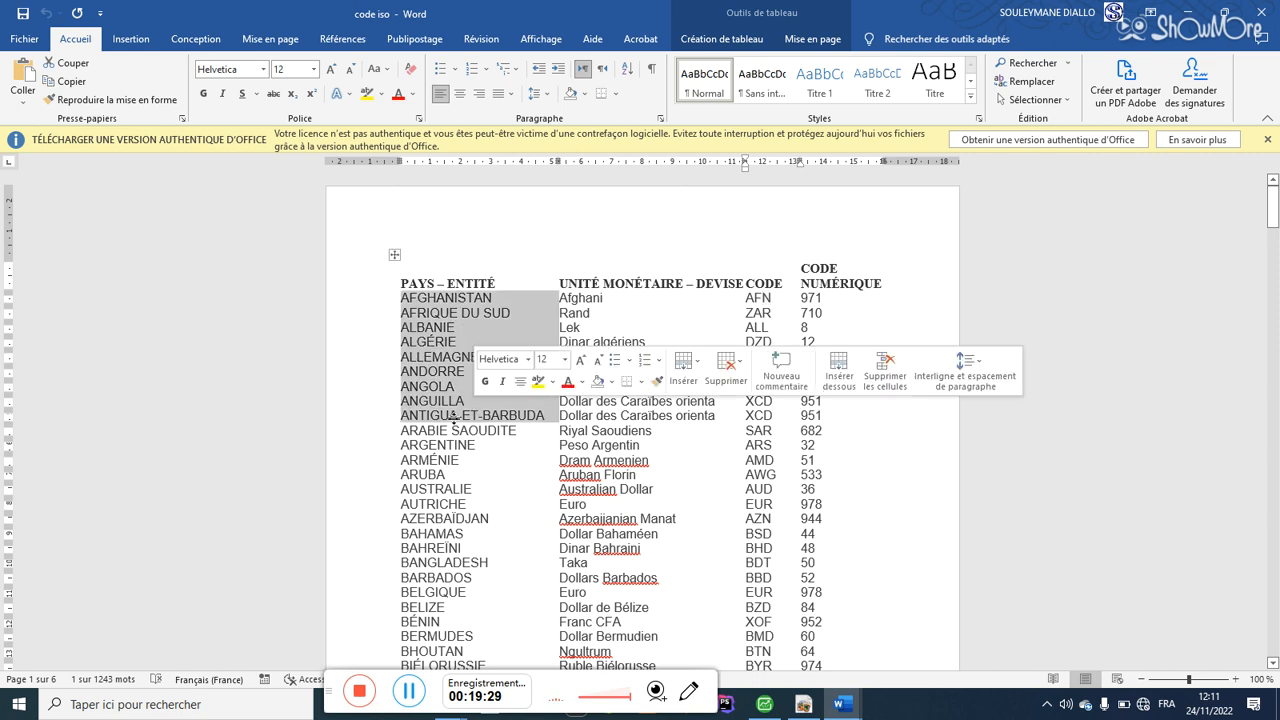
click(452, 418)
drag(1272, 228, 1275, 323)
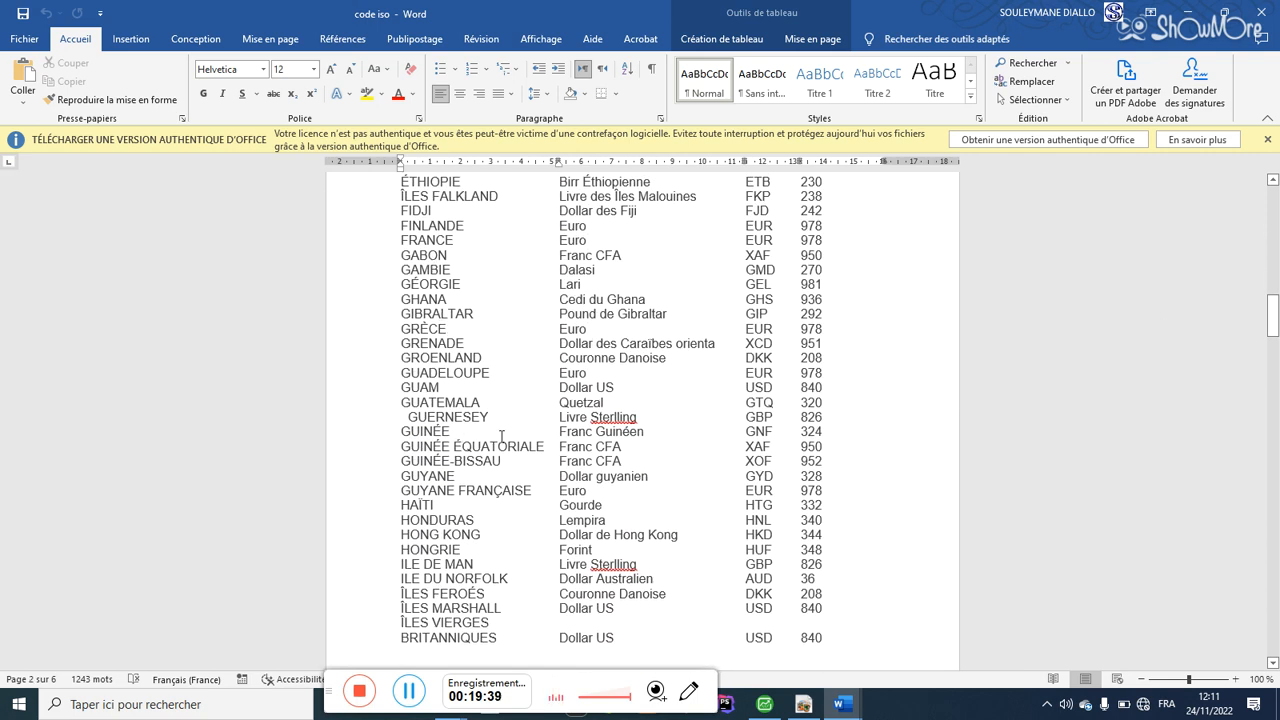
drag(571, 437, 622, 435)
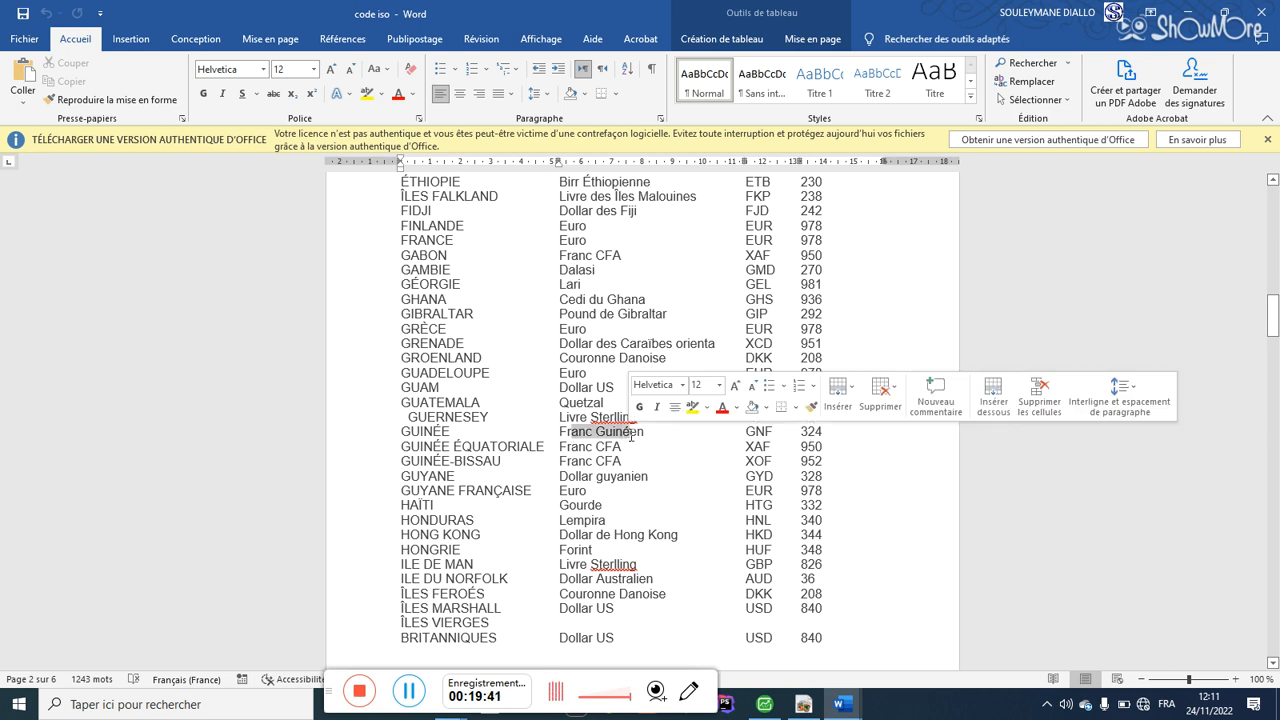
click(760, 431)
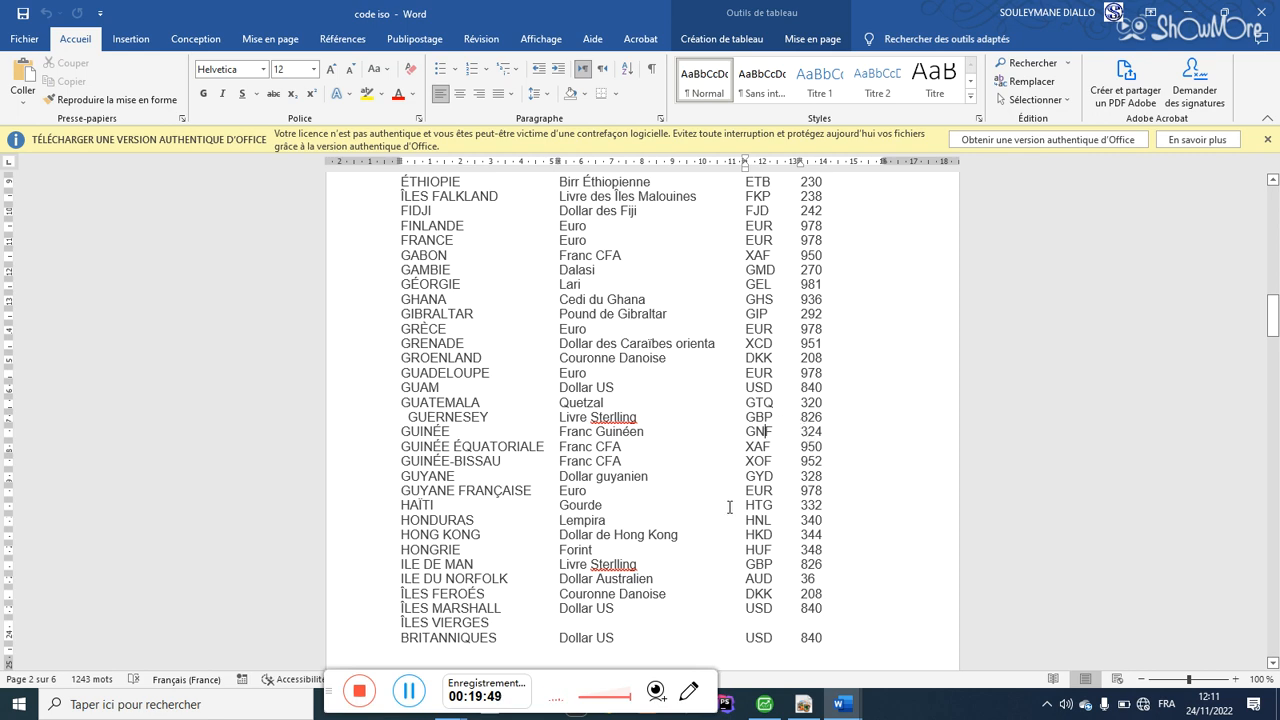
click(768, 705)
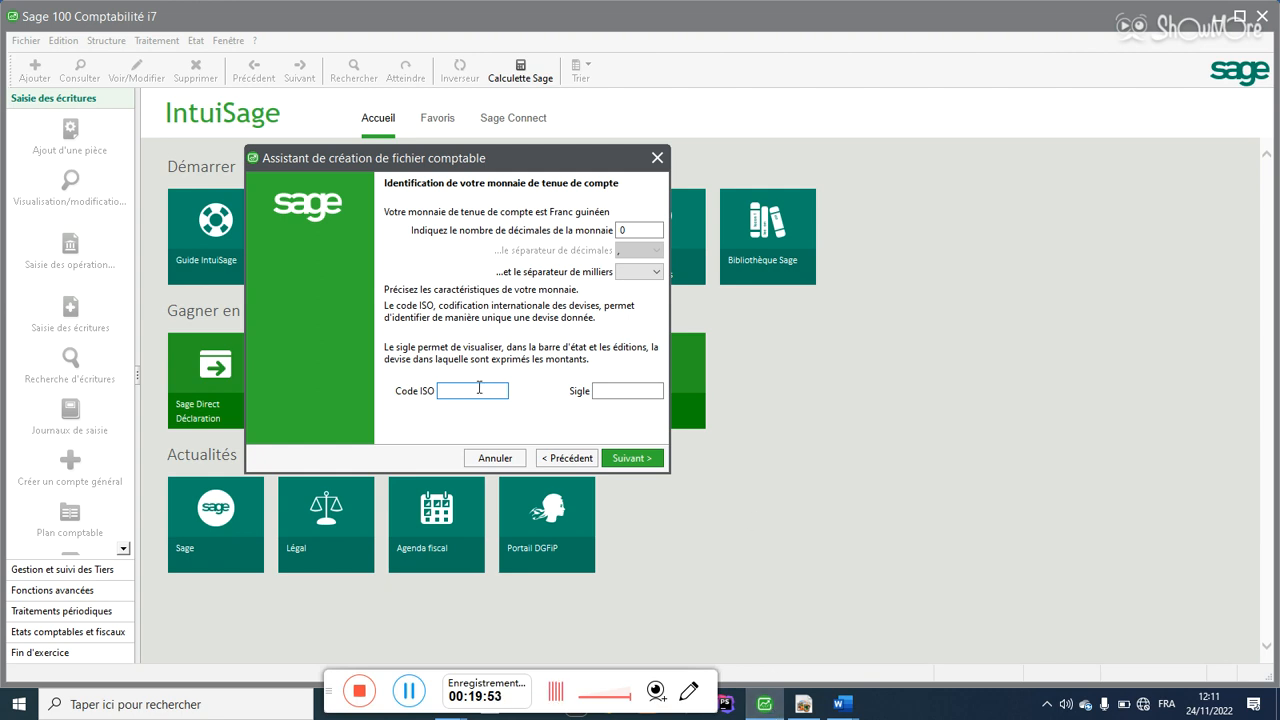
Step: Enter GNF as the Franc guinéen ISO code and symbol, then continue the wizard
text(GNF)
key(Tab)
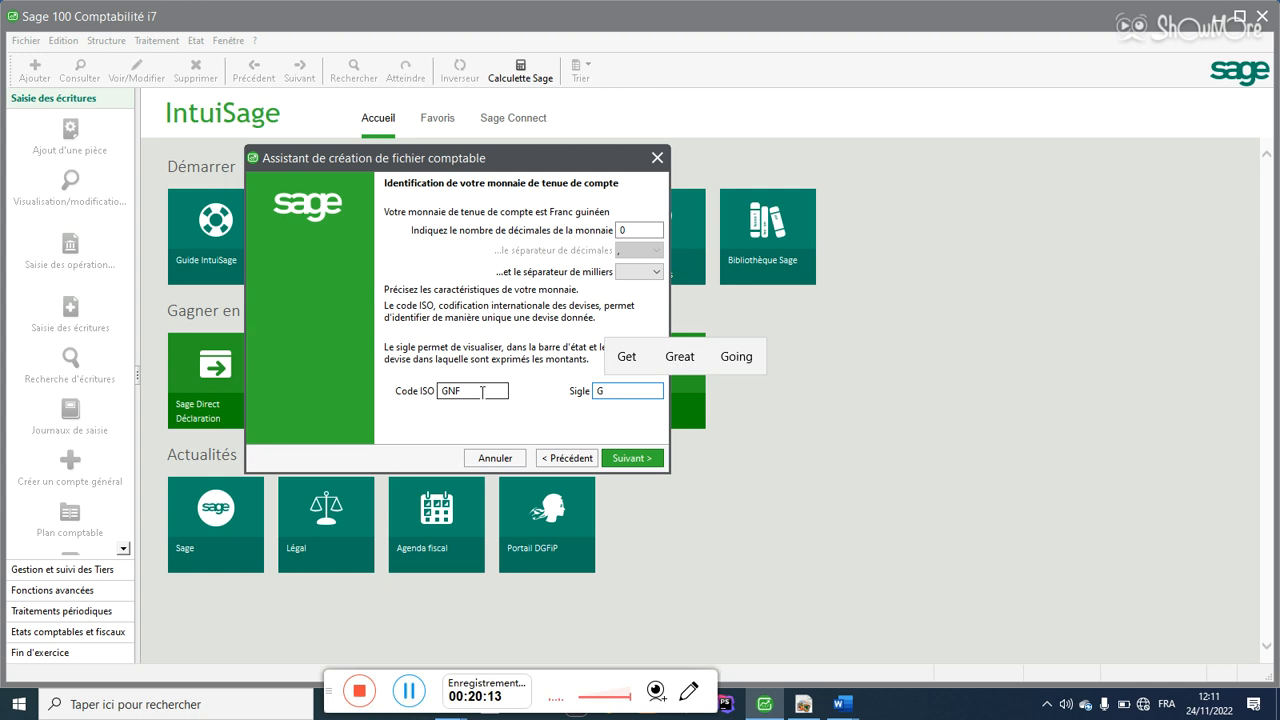
text(NF)
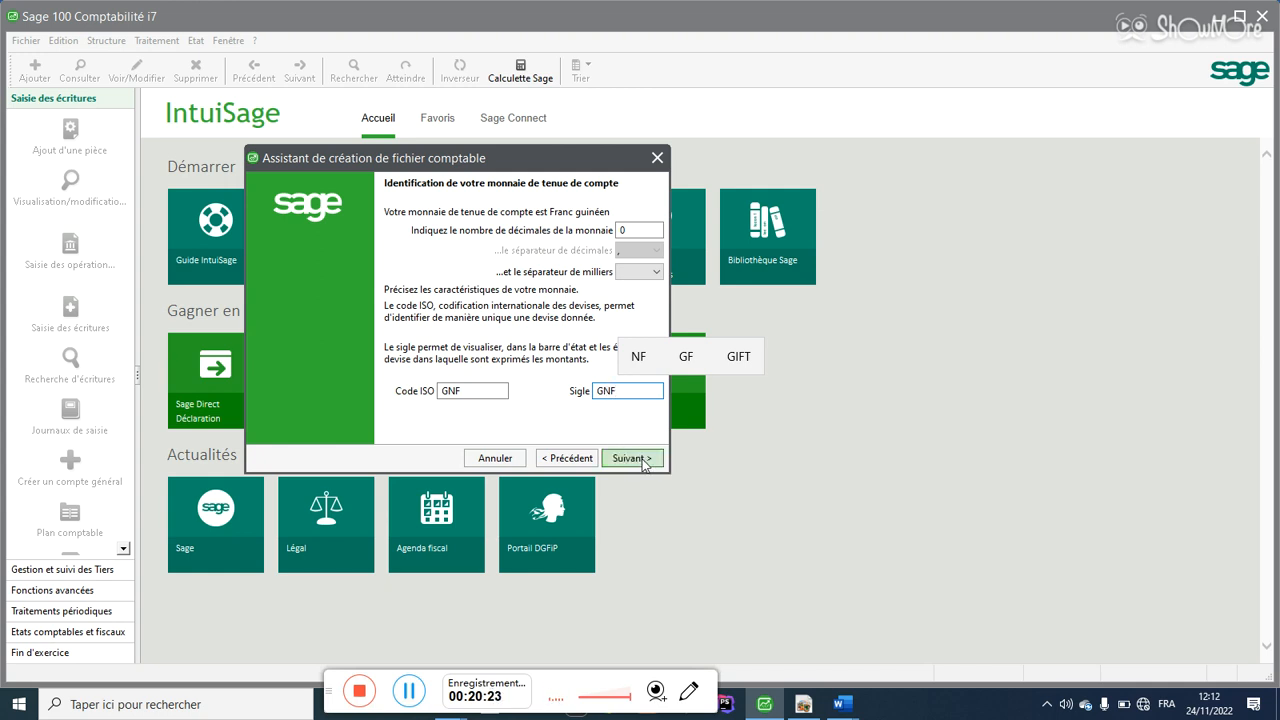
click(641, 464)
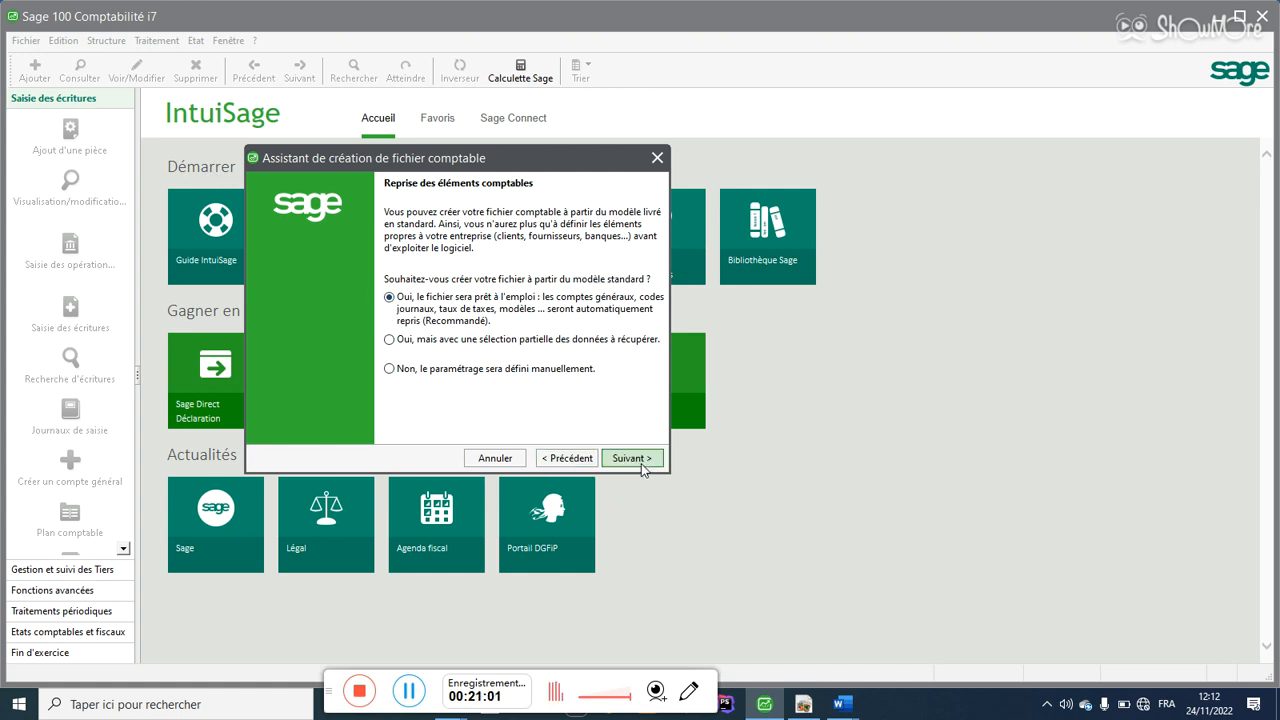
Step: Choose 'Non, le paramétrage sera défini manuellement' and continue to the file creation step
click(514, 374)
click(620, 459)
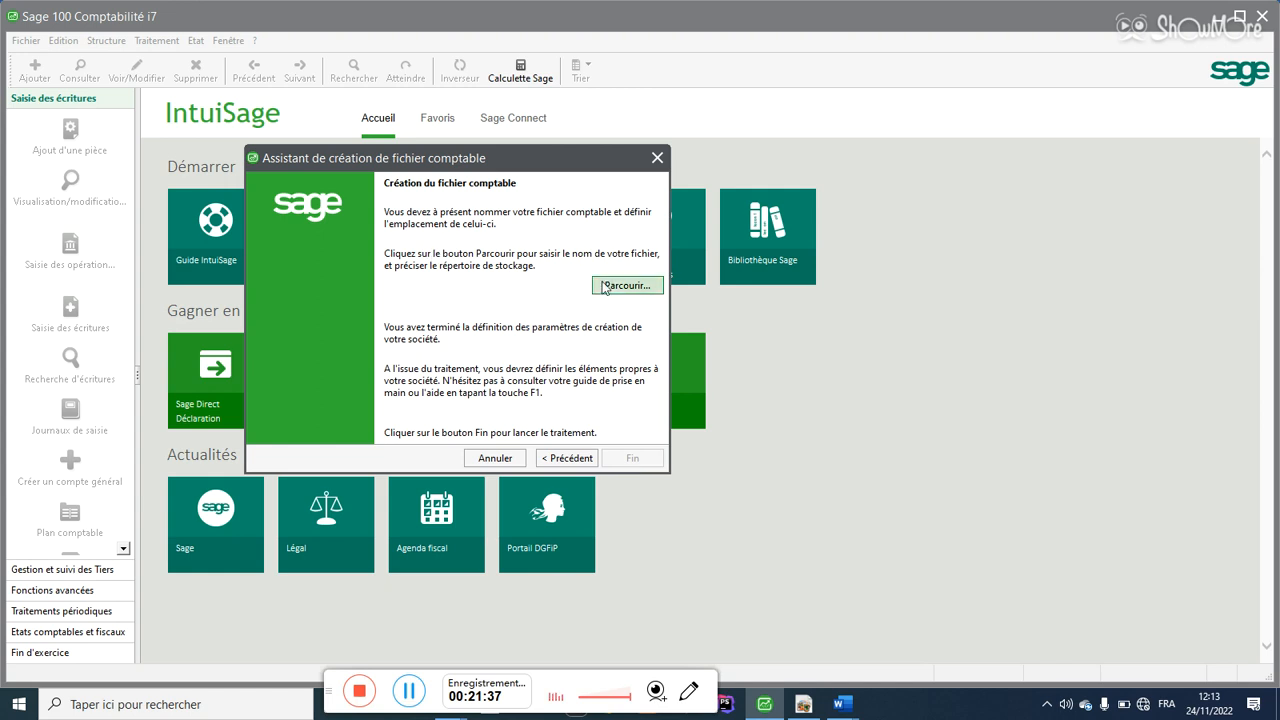
Step: In the Créer le fichier comptable dialog, browse Ce PC to the Nouveau nom (E:) drive
click(634, 287)
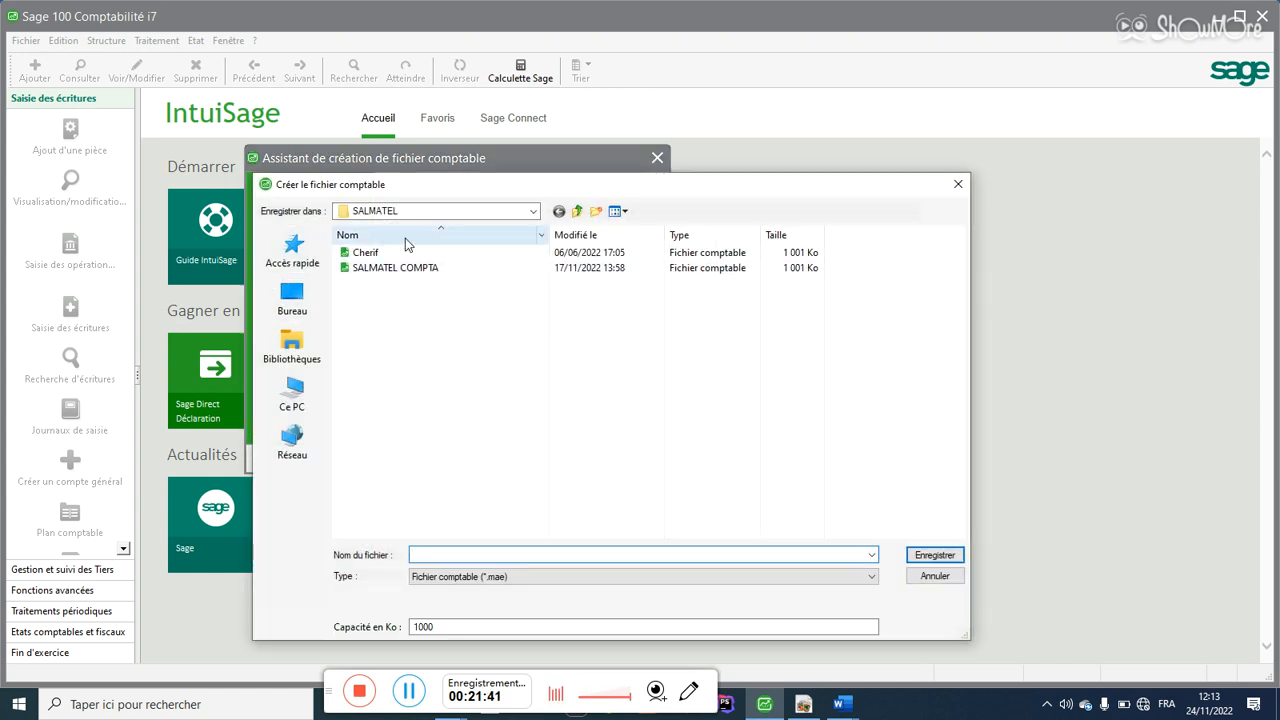
click(283, 306)
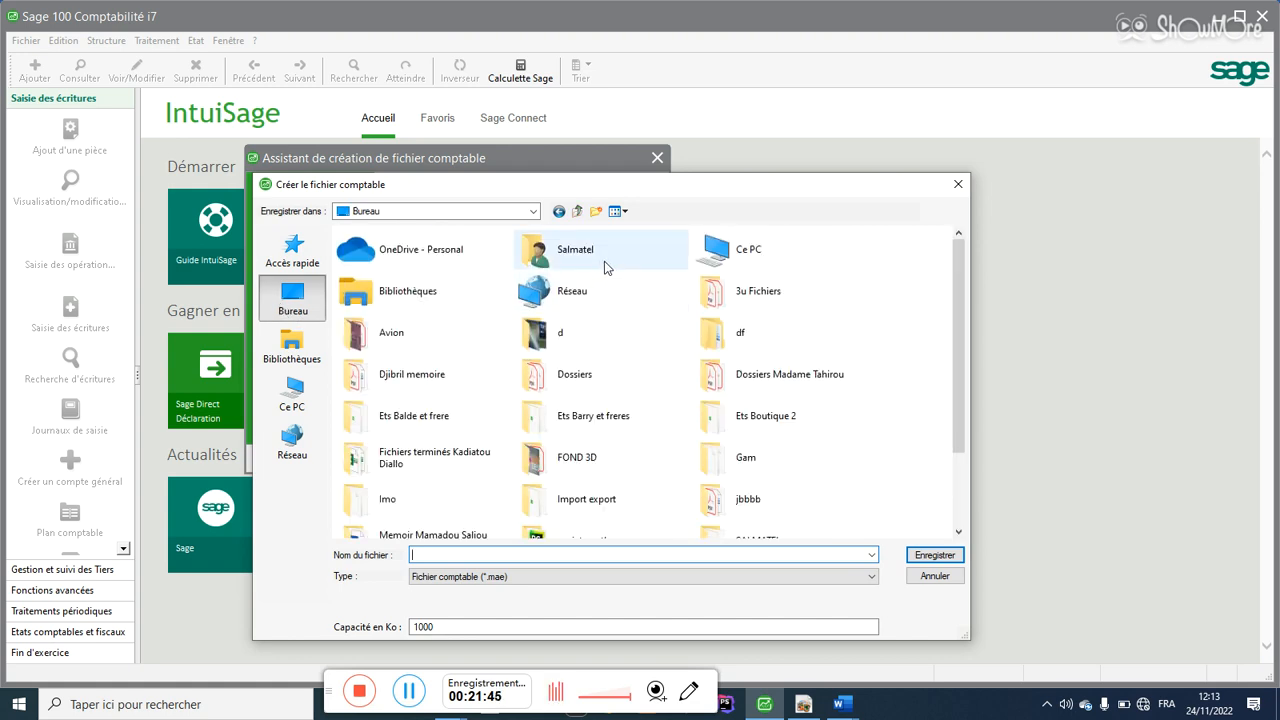
click(285, 346)
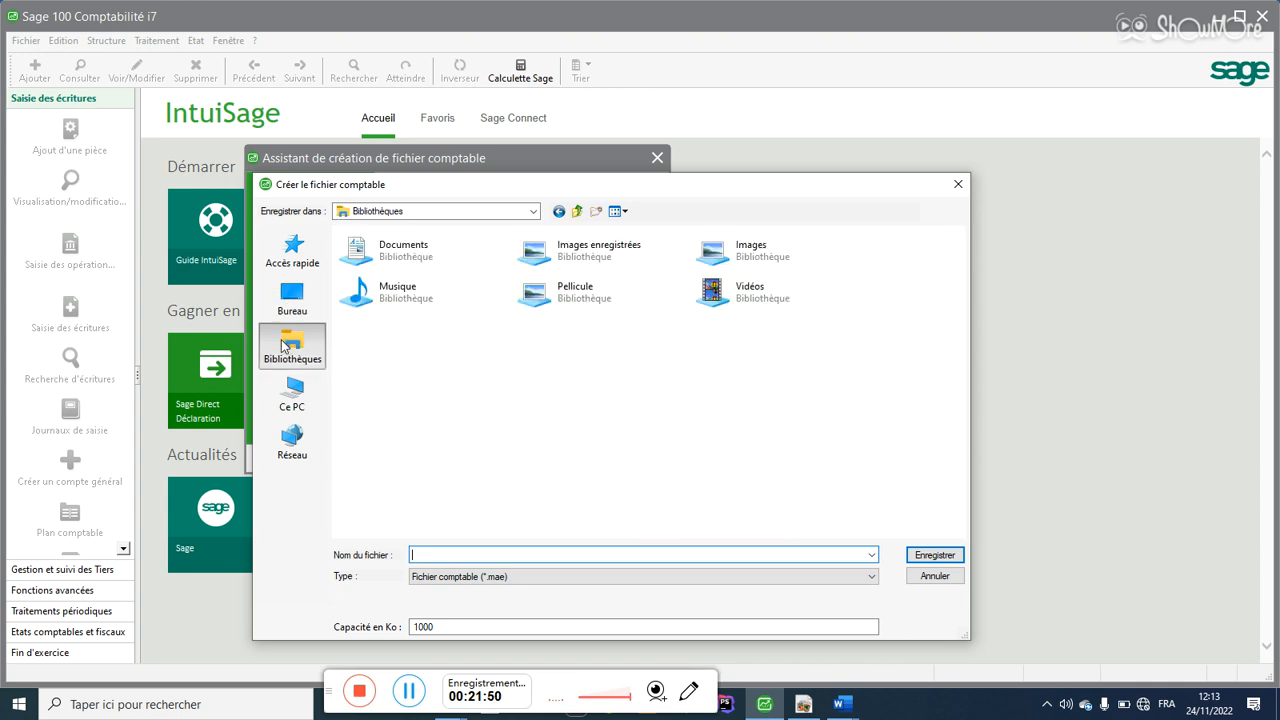
click(297, 396)
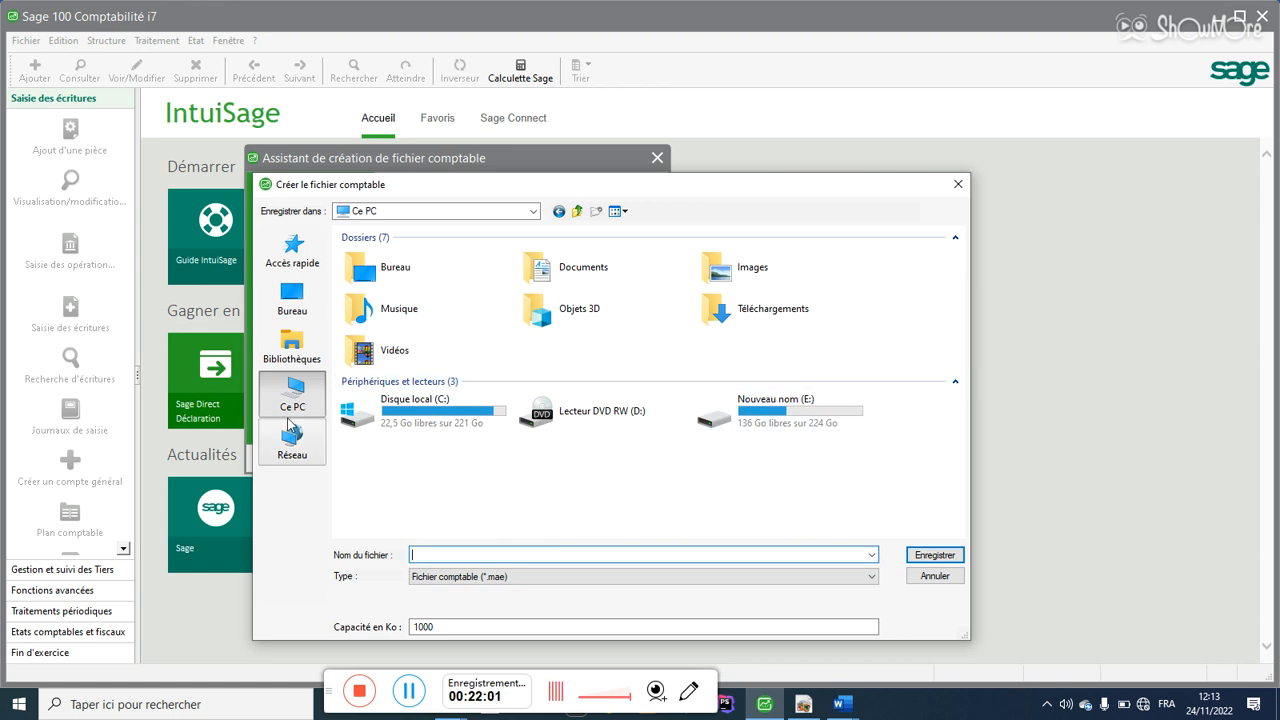
double_click(763, 410)
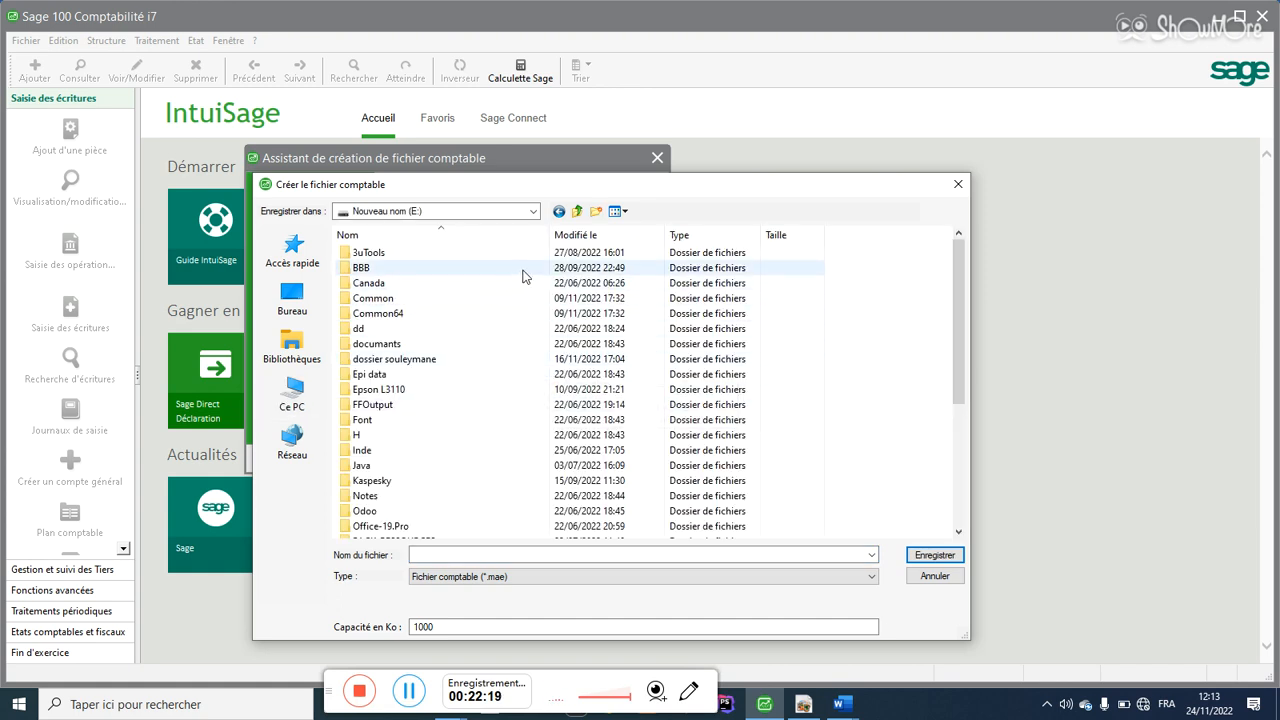
Step: Create a new folder named SALMATEL on E: and open it
click(595, 211)
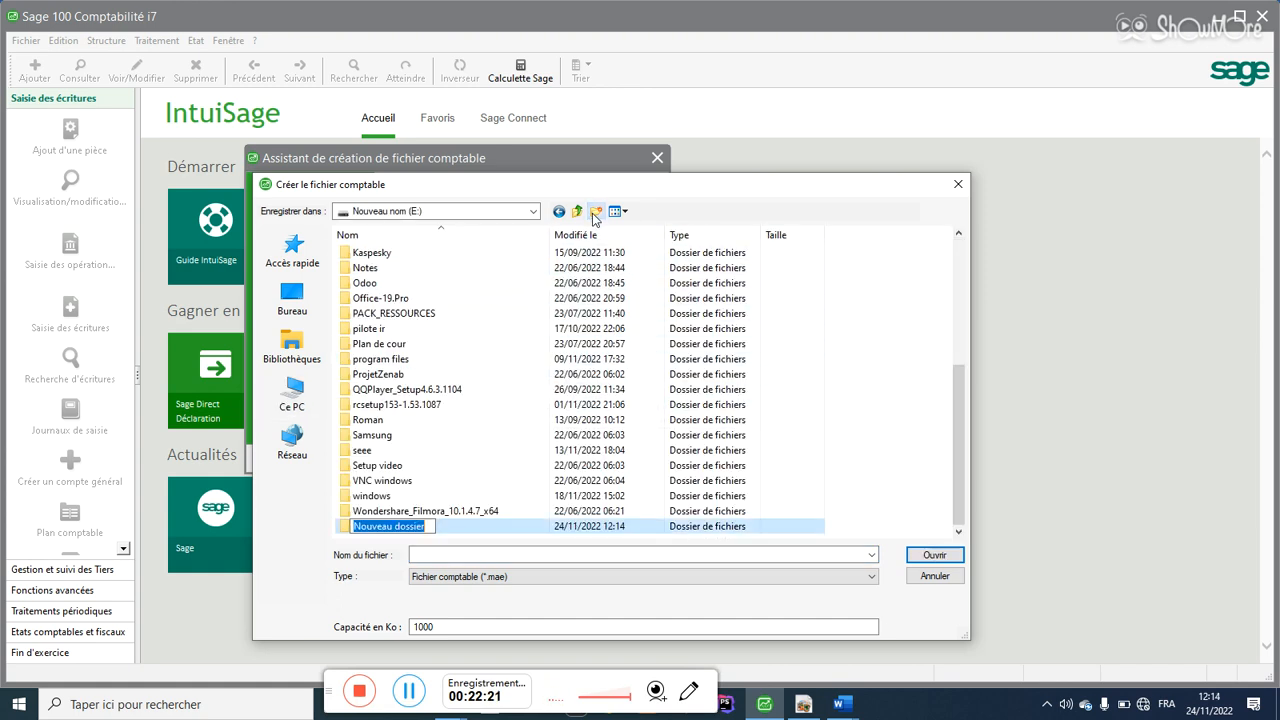
text(S)
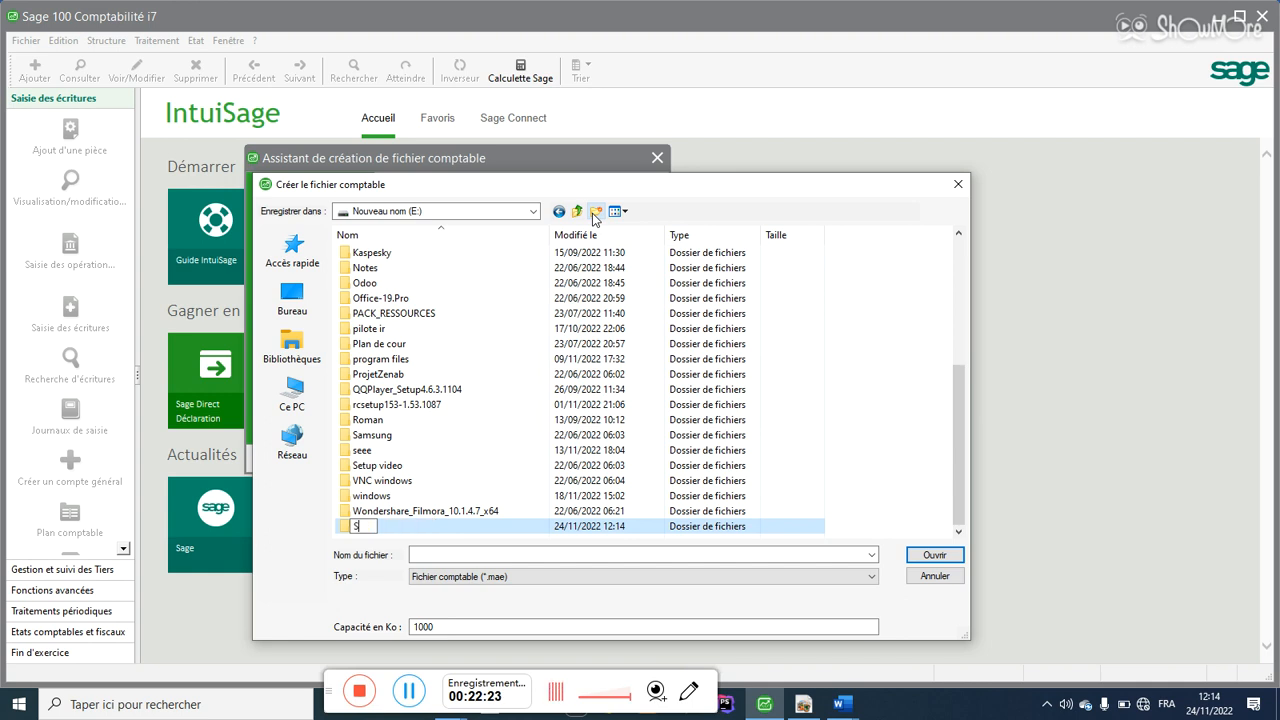
text(ALM)
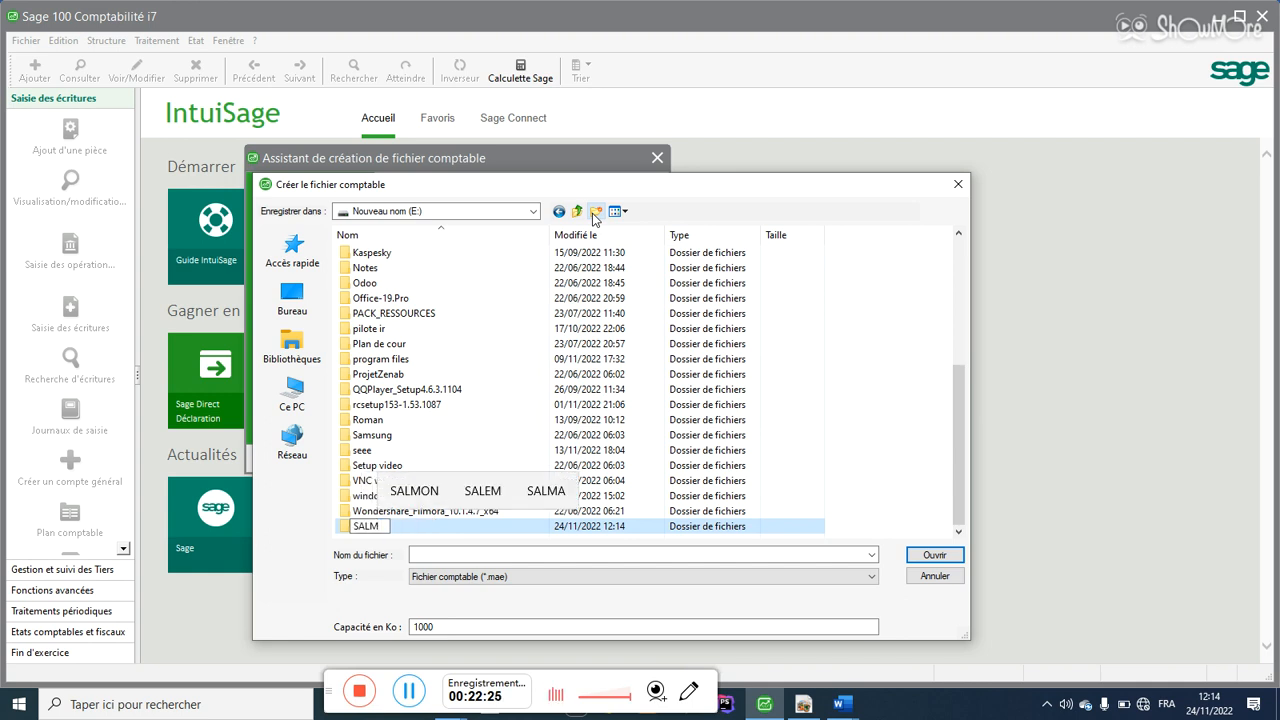
text(ATEL)
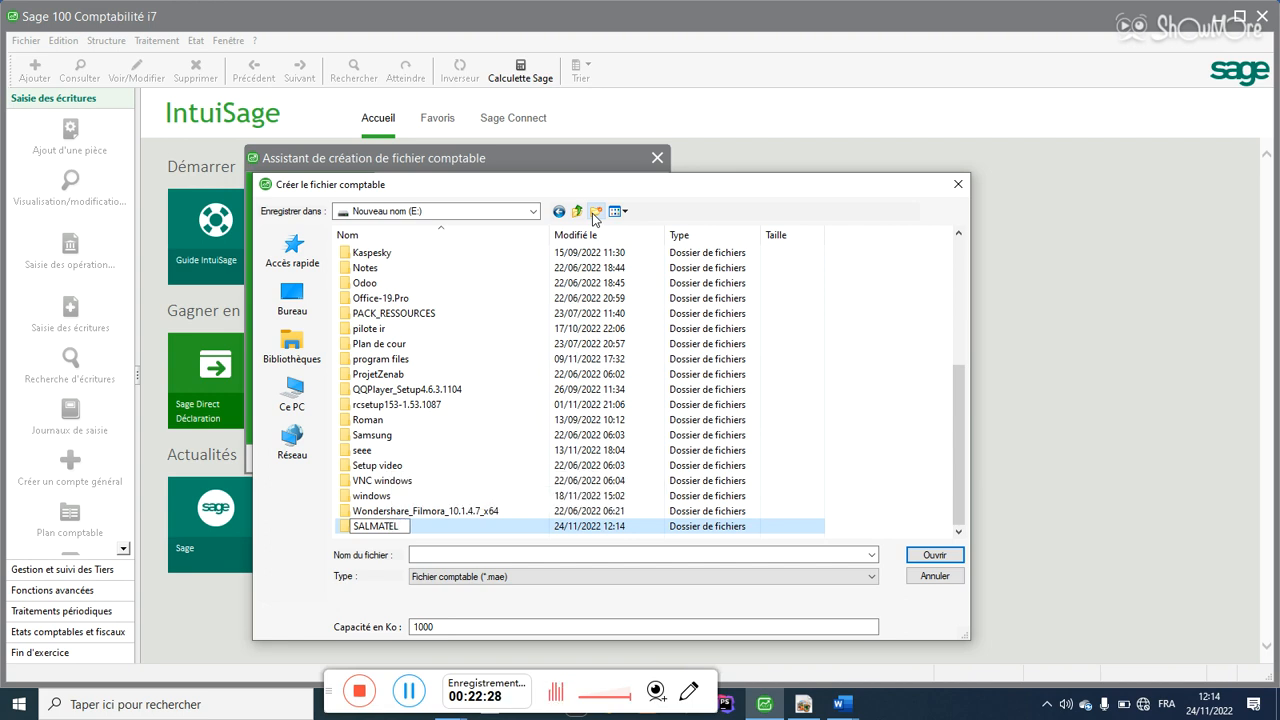
key(Return)
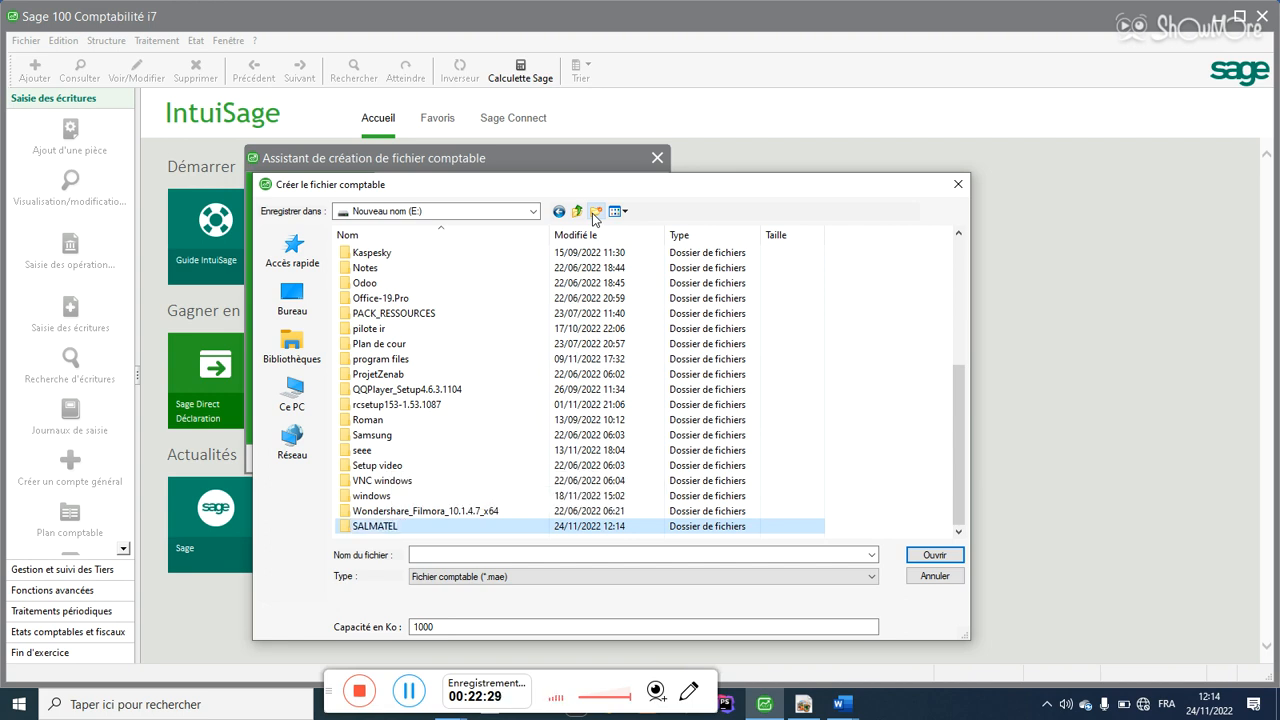
double_click(418, 524)
Step: Save the accounting file as 'Salmatel comptabilite' and finish the creation wizard
click(434, 554)
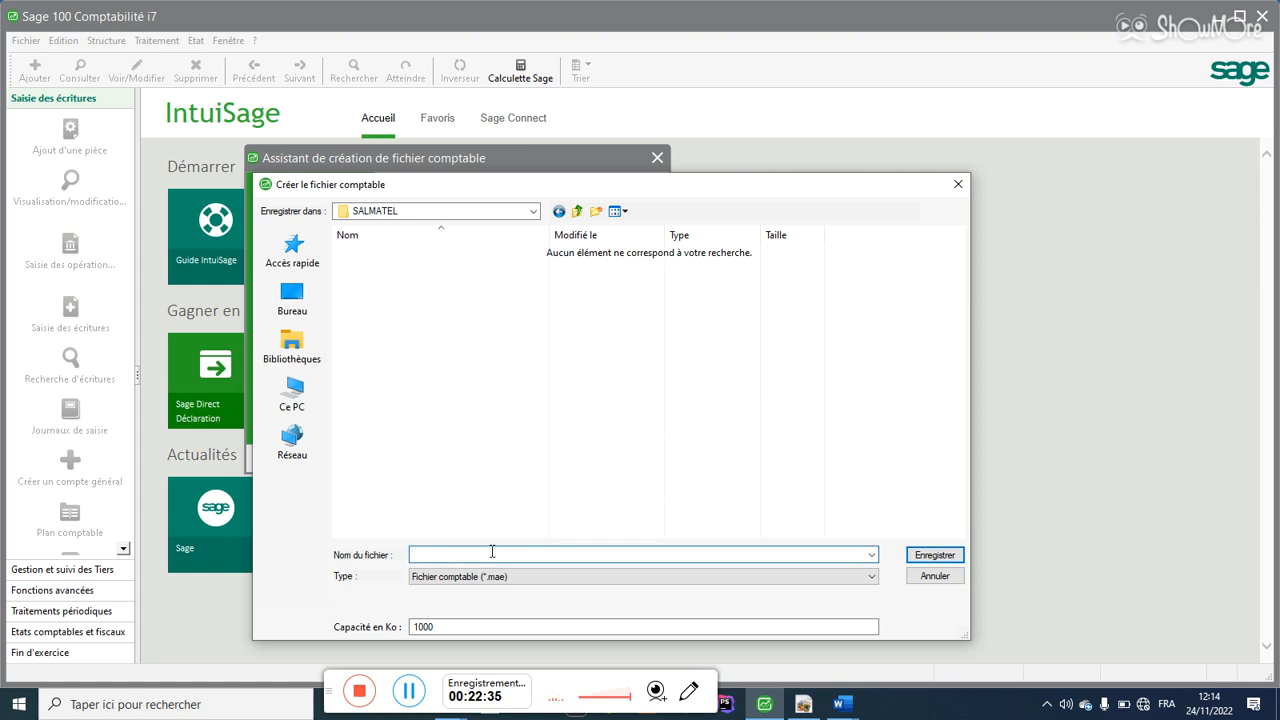
text(Salmatel comptabilite)
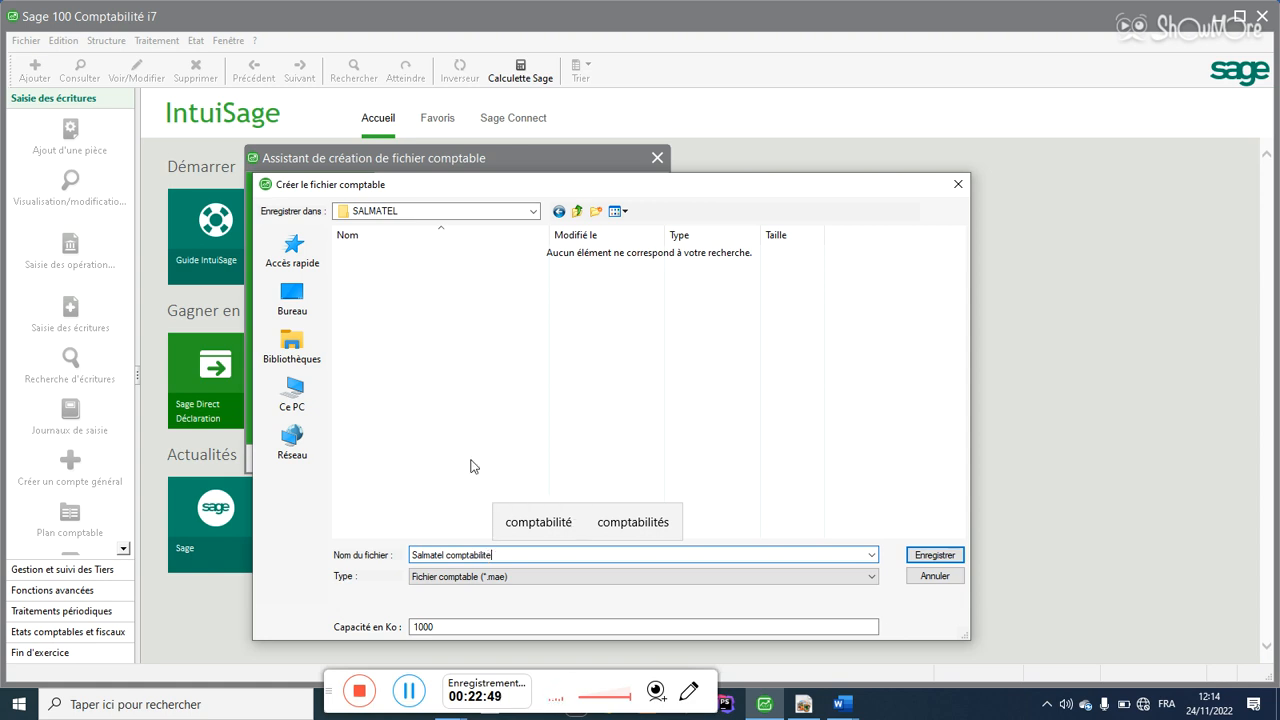
click(920, 558)
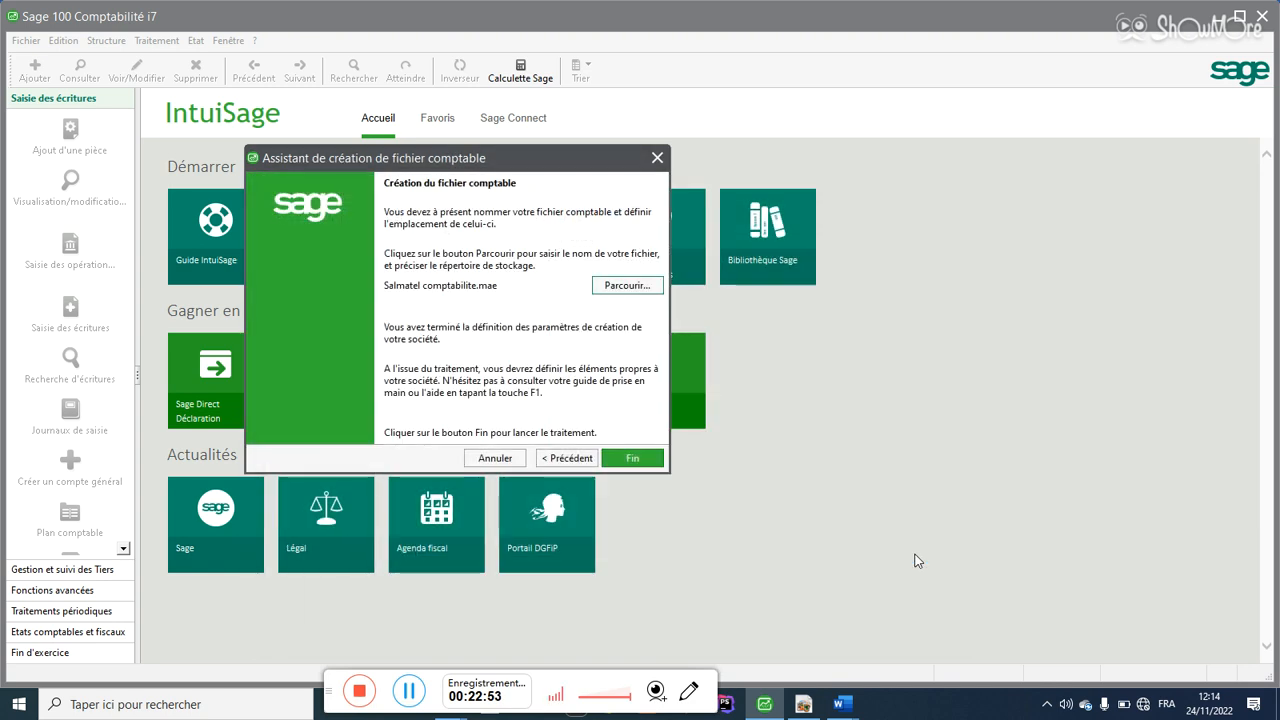
click(636, 457)
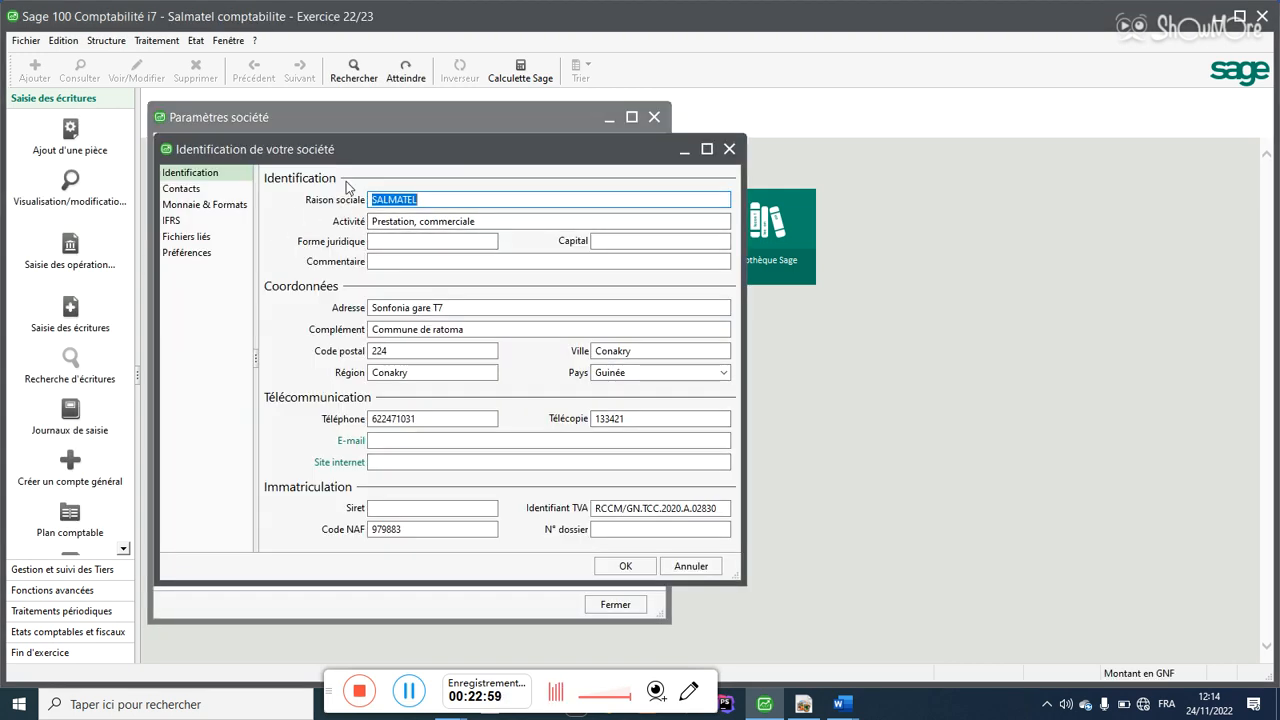
Step: Enter SARL as the company's legal form
drag(333, 152, 460, 154)
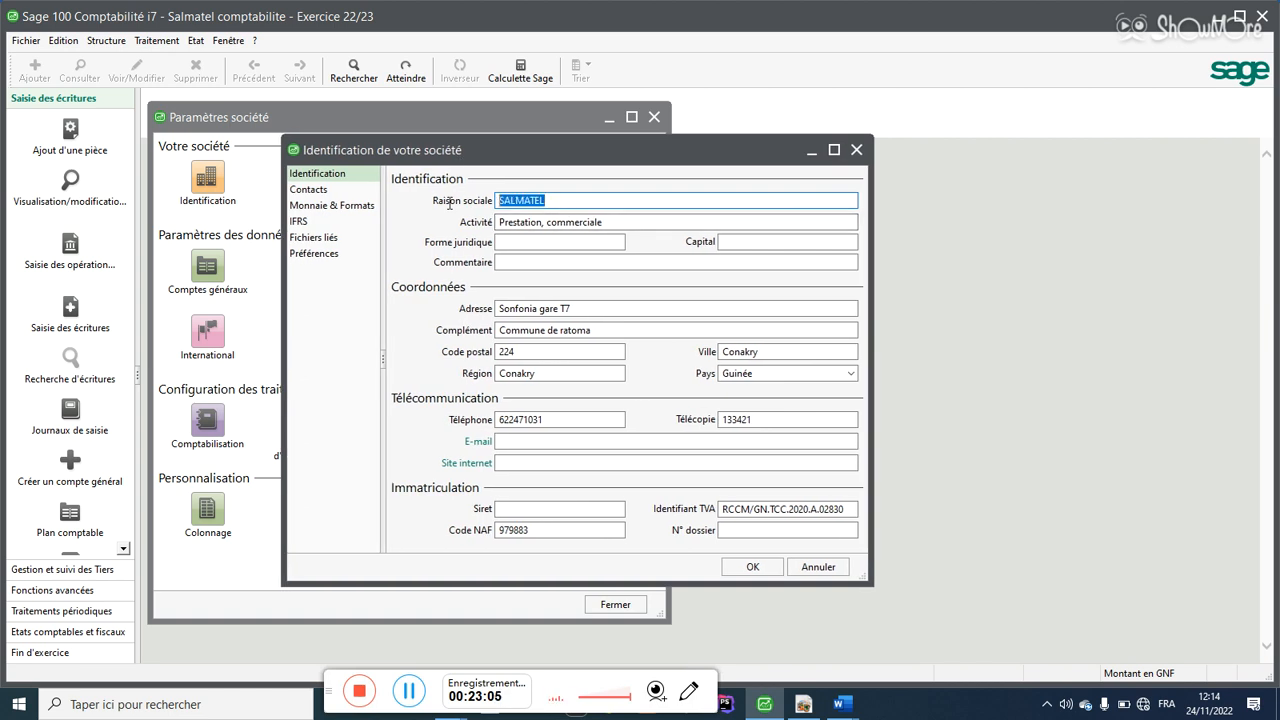
drag(607, 221, 480, 221)
click(509, 242)
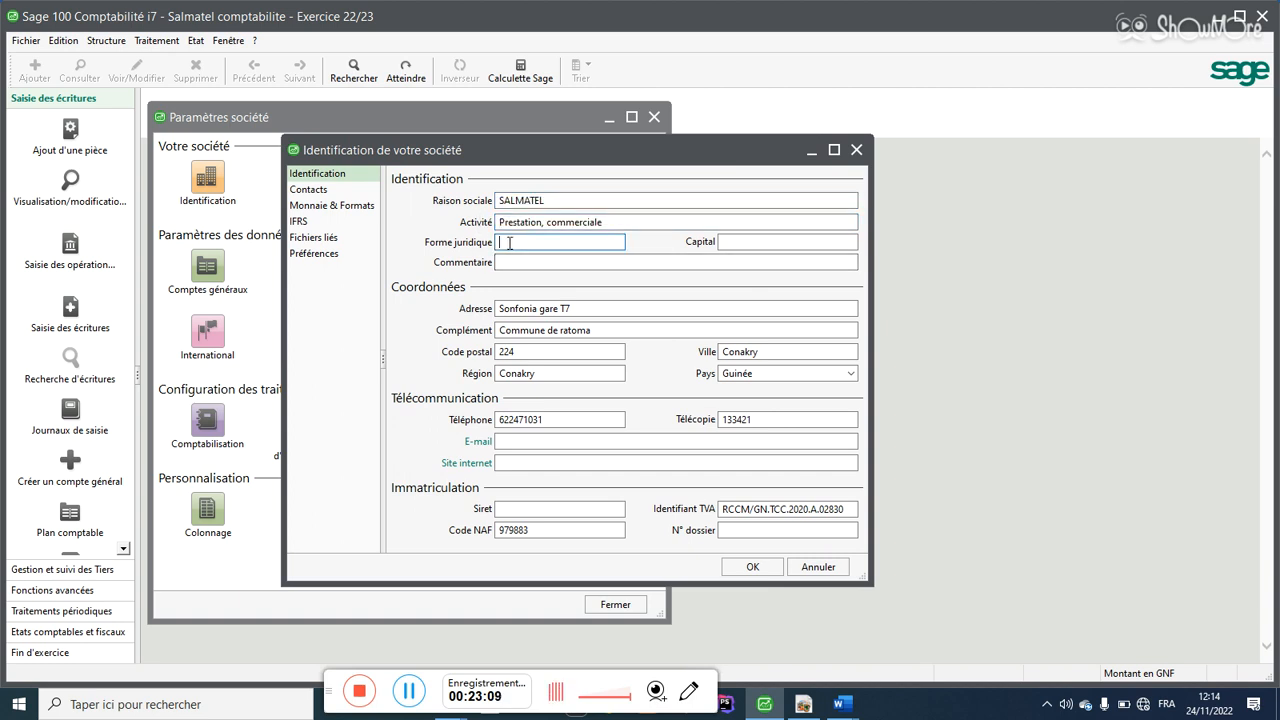
text(SA)
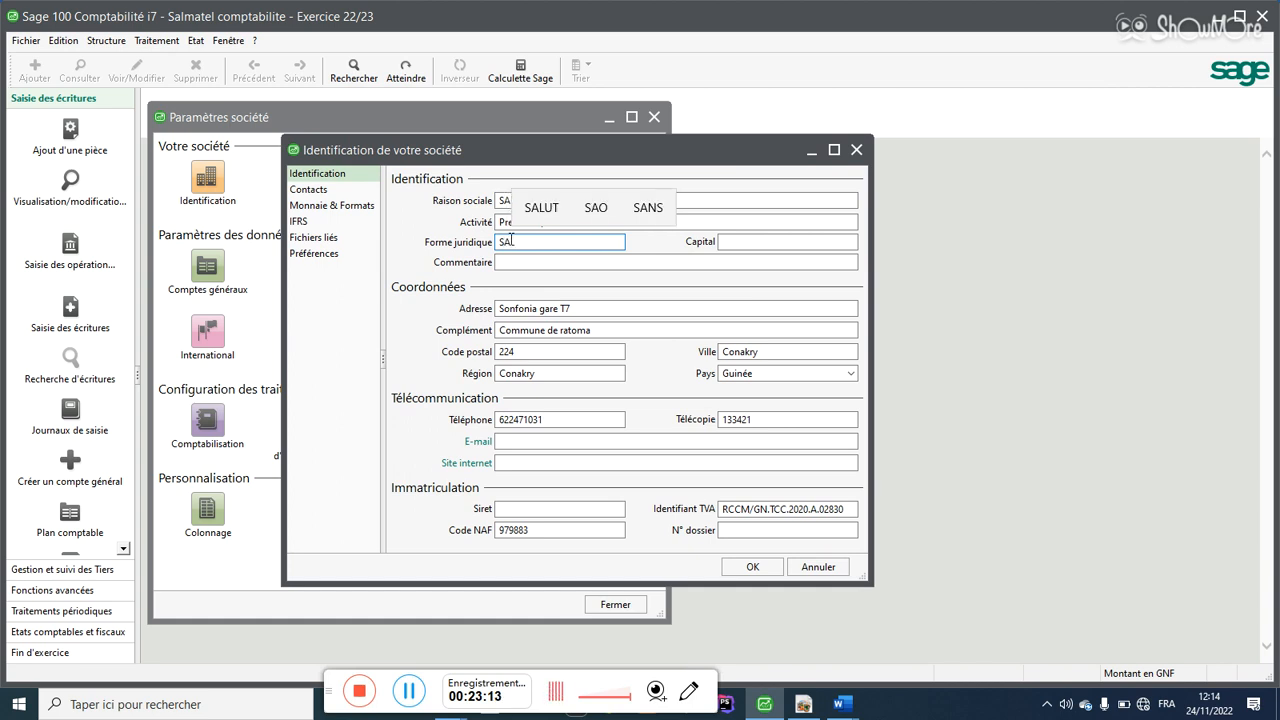
key(BackSpace)
text(I)
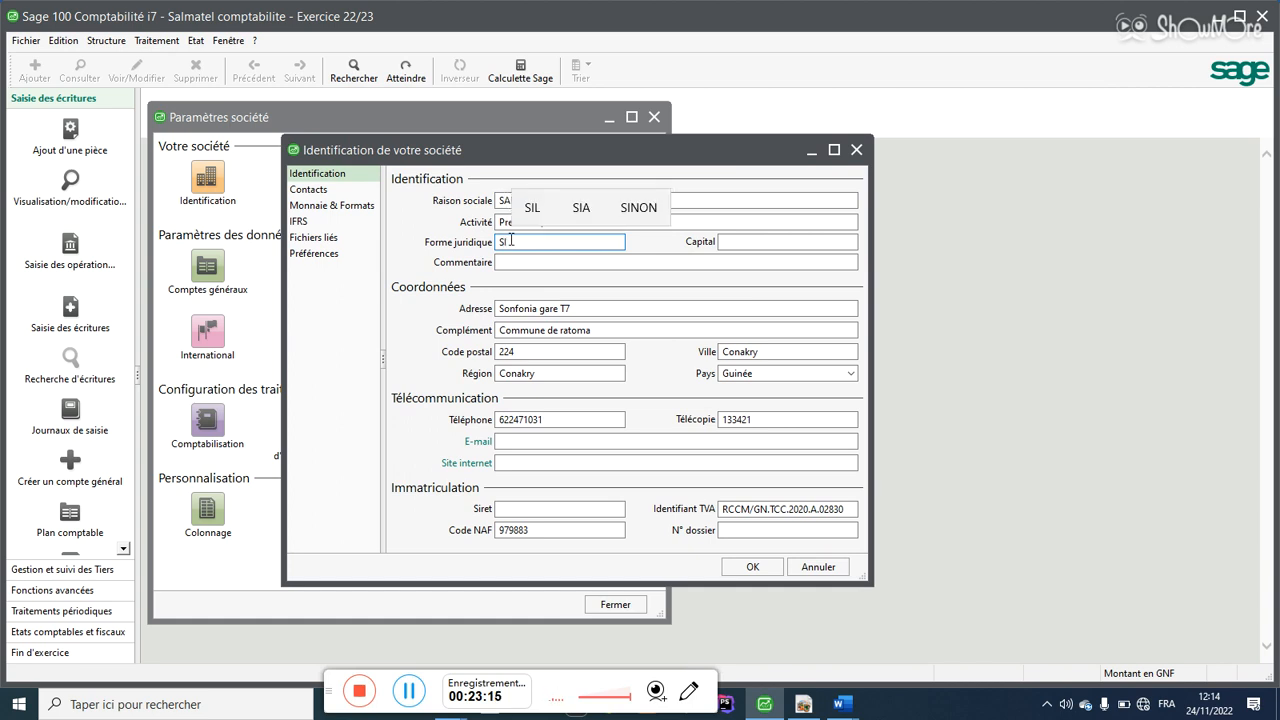
key(BackSpace)
text(ARL)
Step: Set the capital to 10000000 and the comment to 'formation, prestations'
click(729, 240)
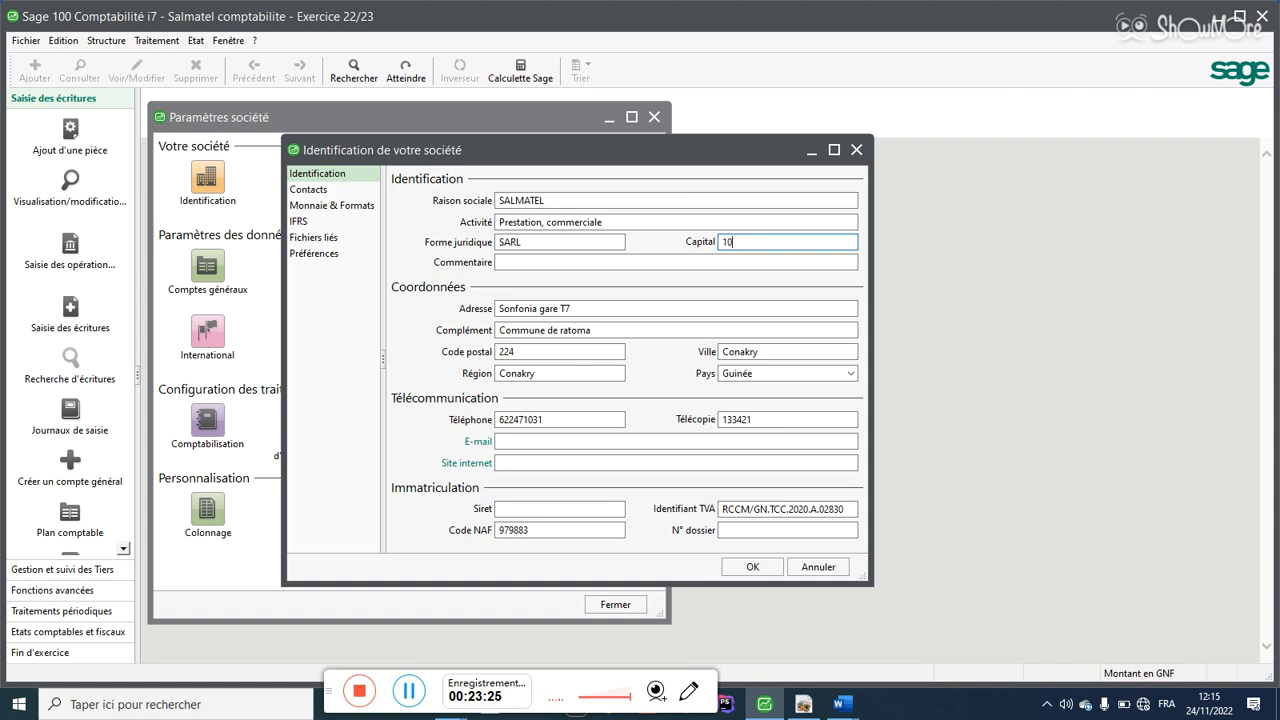
text(10000000)
click(603, 263)
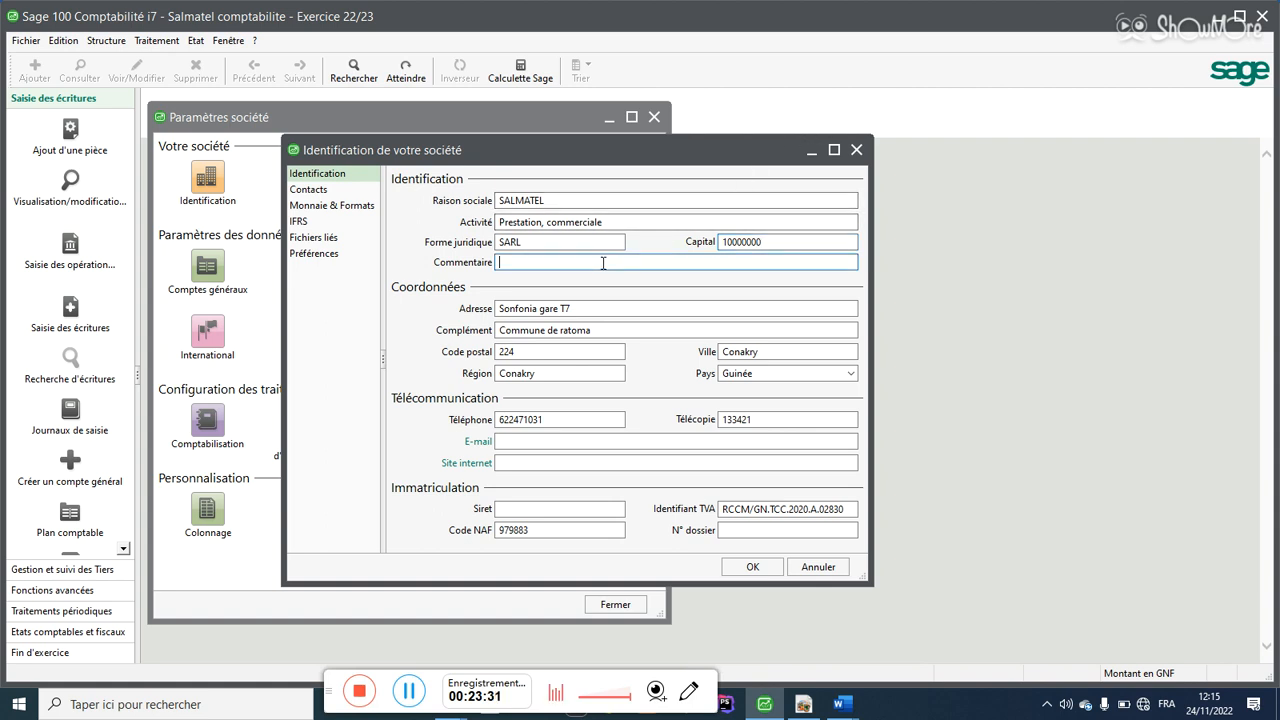
text(formation, prestation)
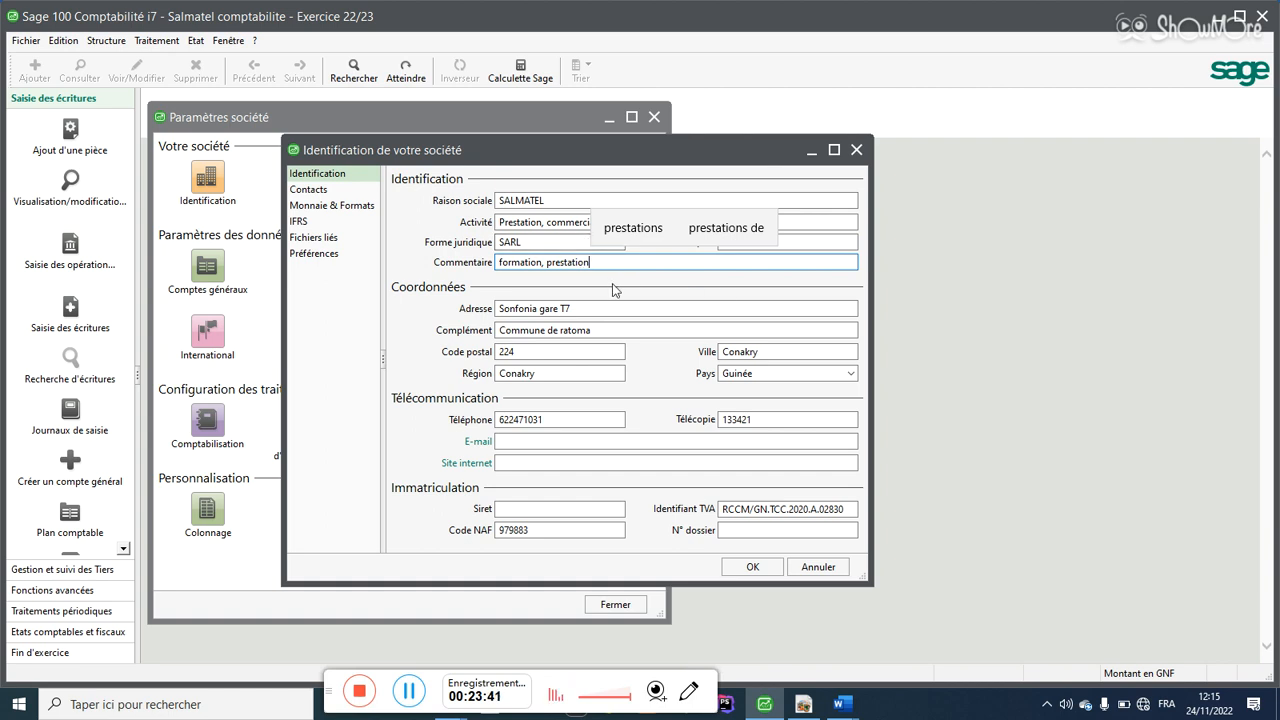
click(633, 228)
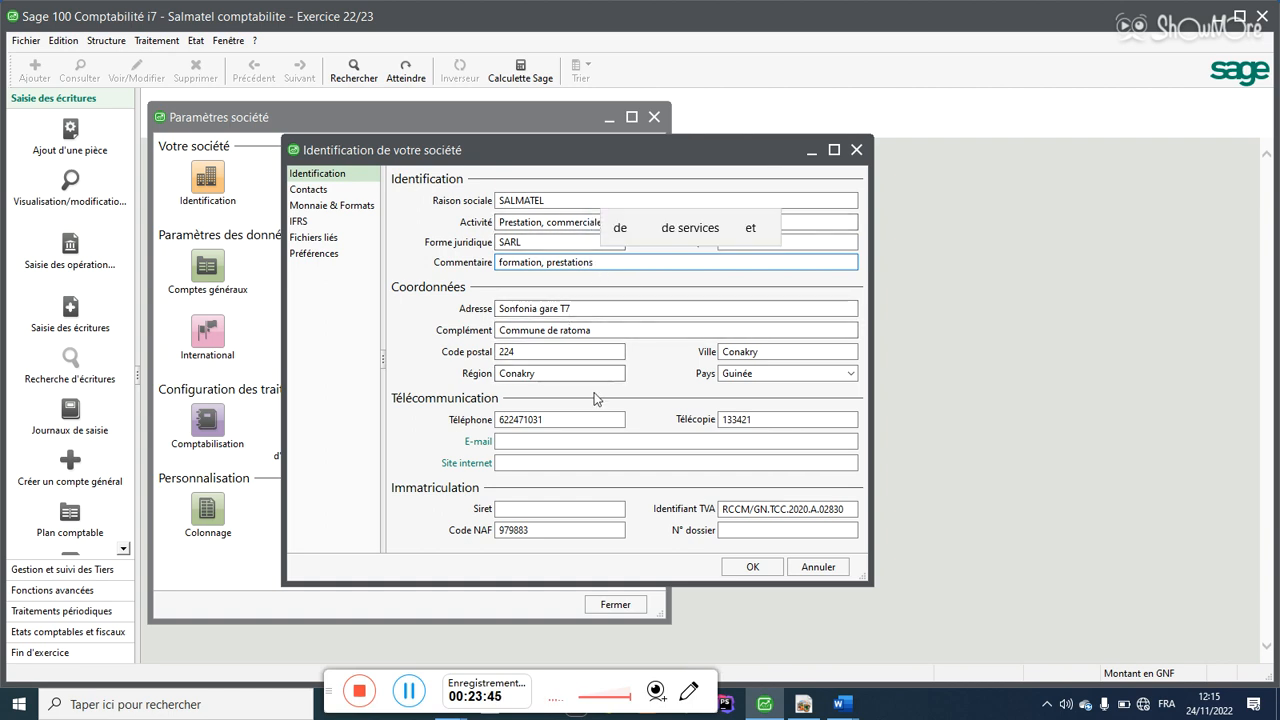
click(532, 441)
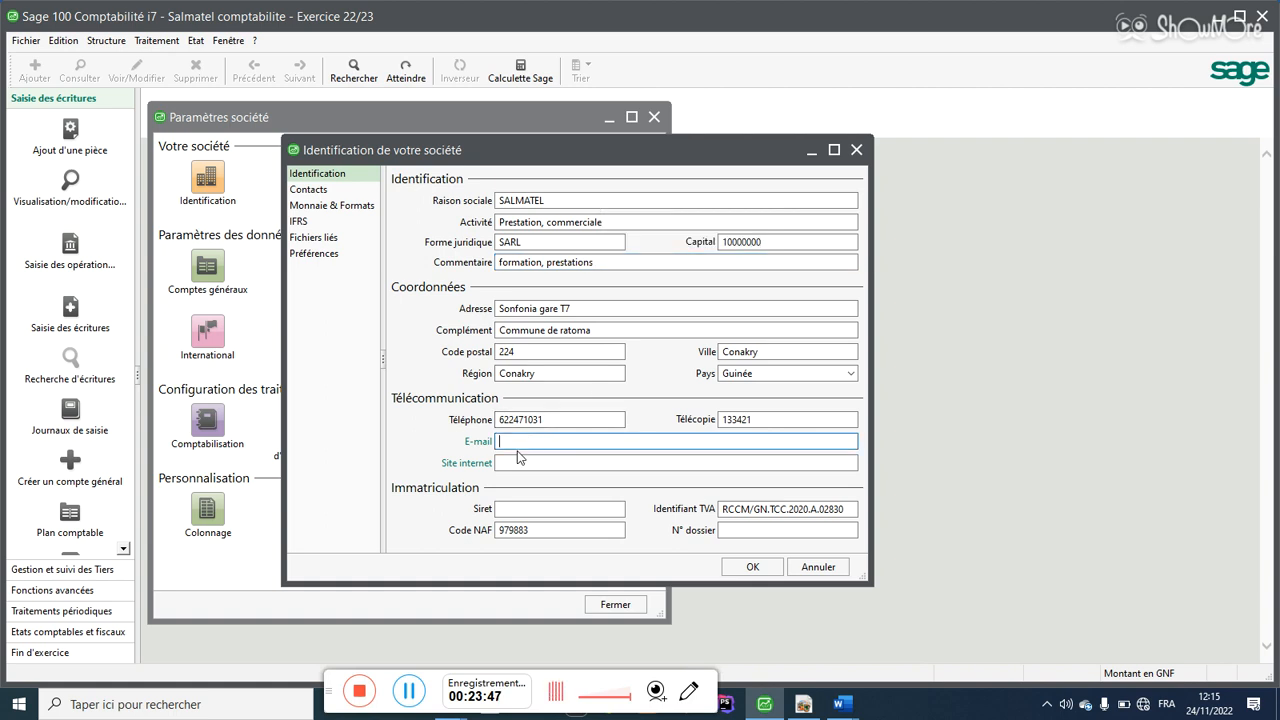
click(510, 464)
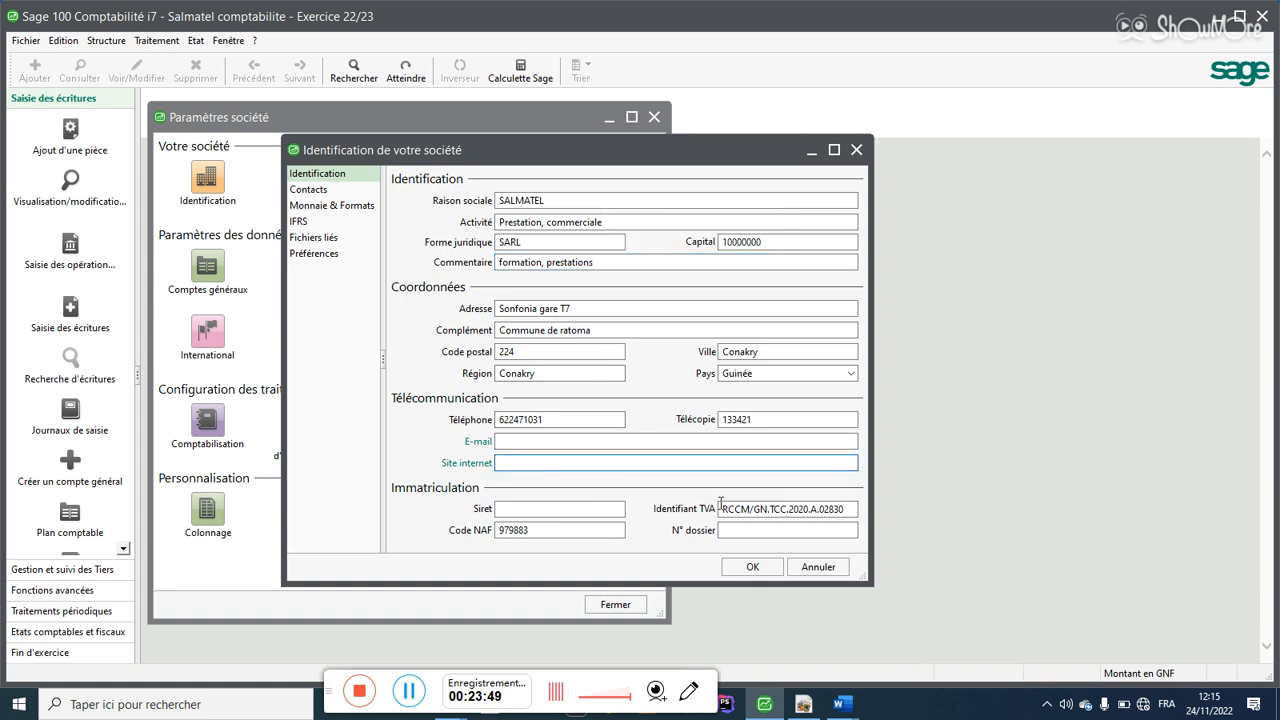
Step: Confirm the company identification and close the Paramètres société window
click(752, 567)
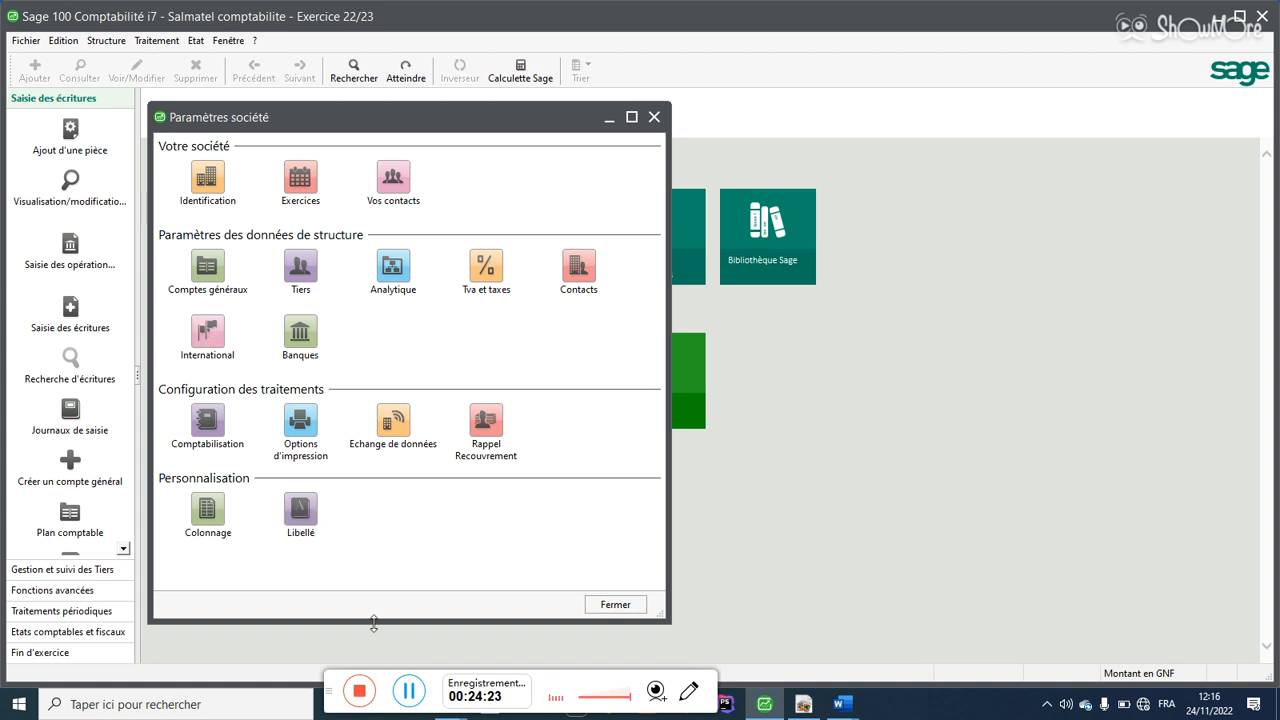
click(409, 690)
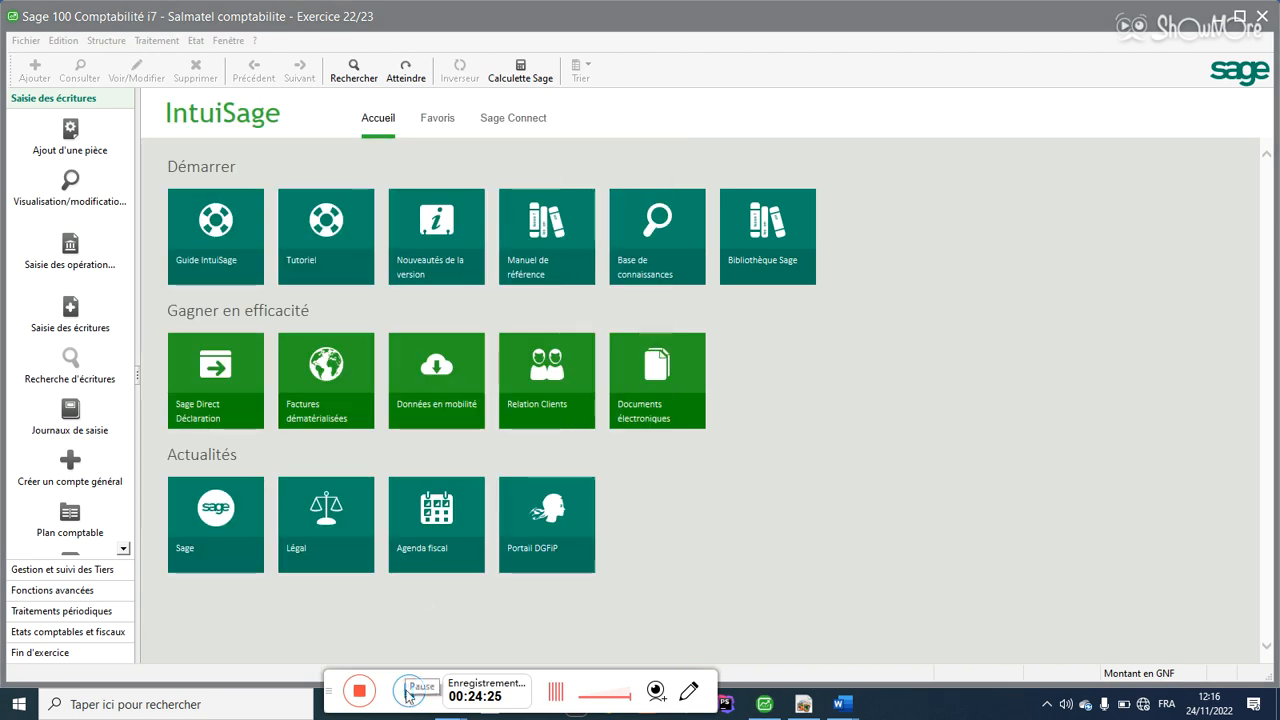
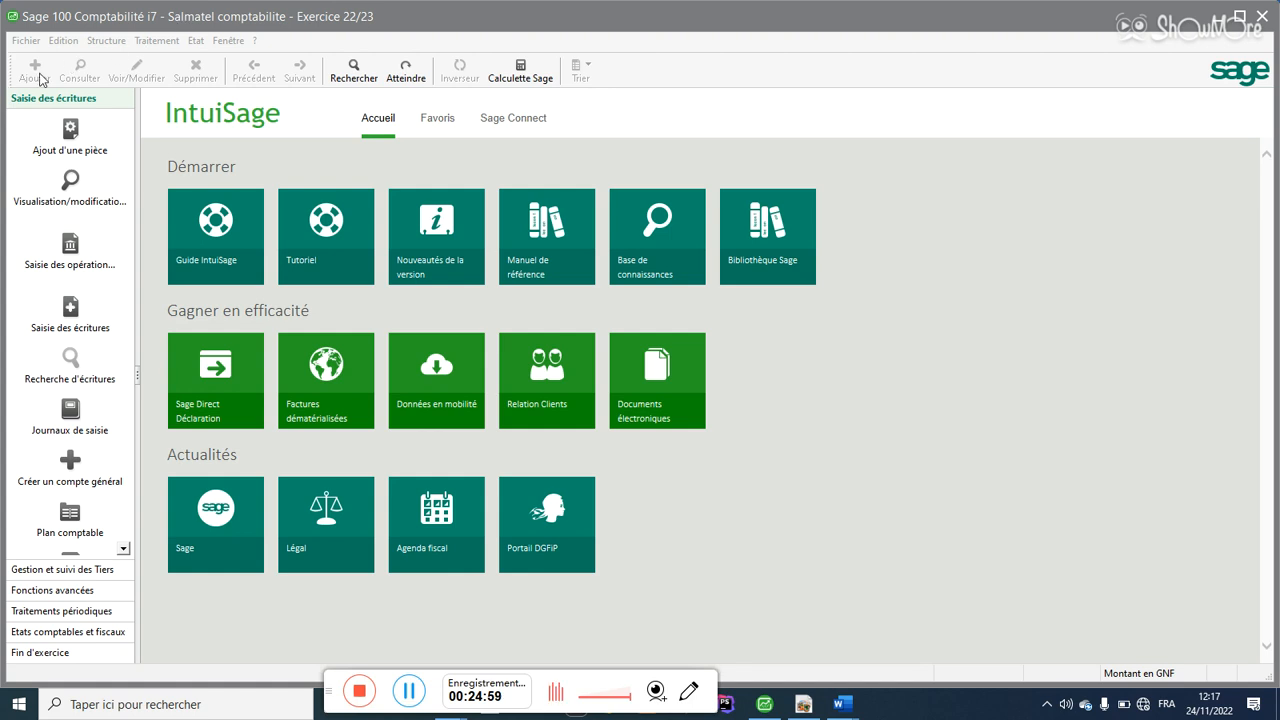
Step: Close the Salmatel comptabilite company file and bring up the 'code iso' Word document
click(26, 42)
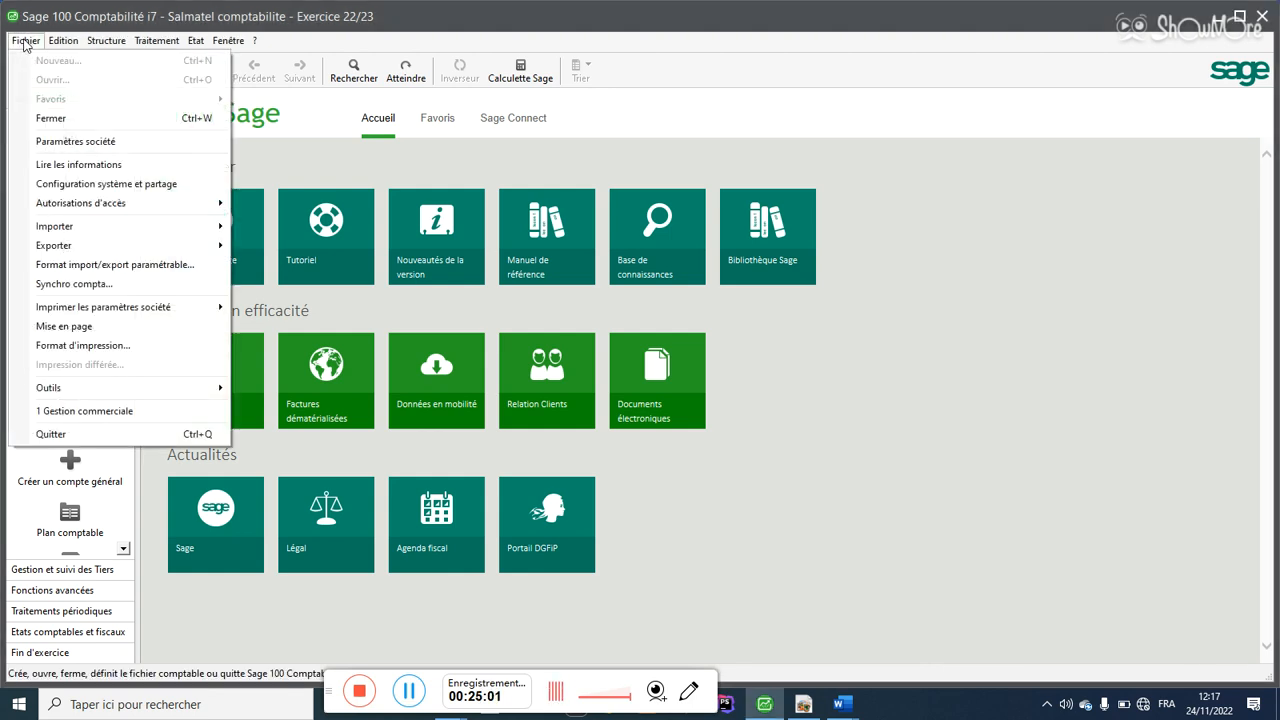
click(48, 119)
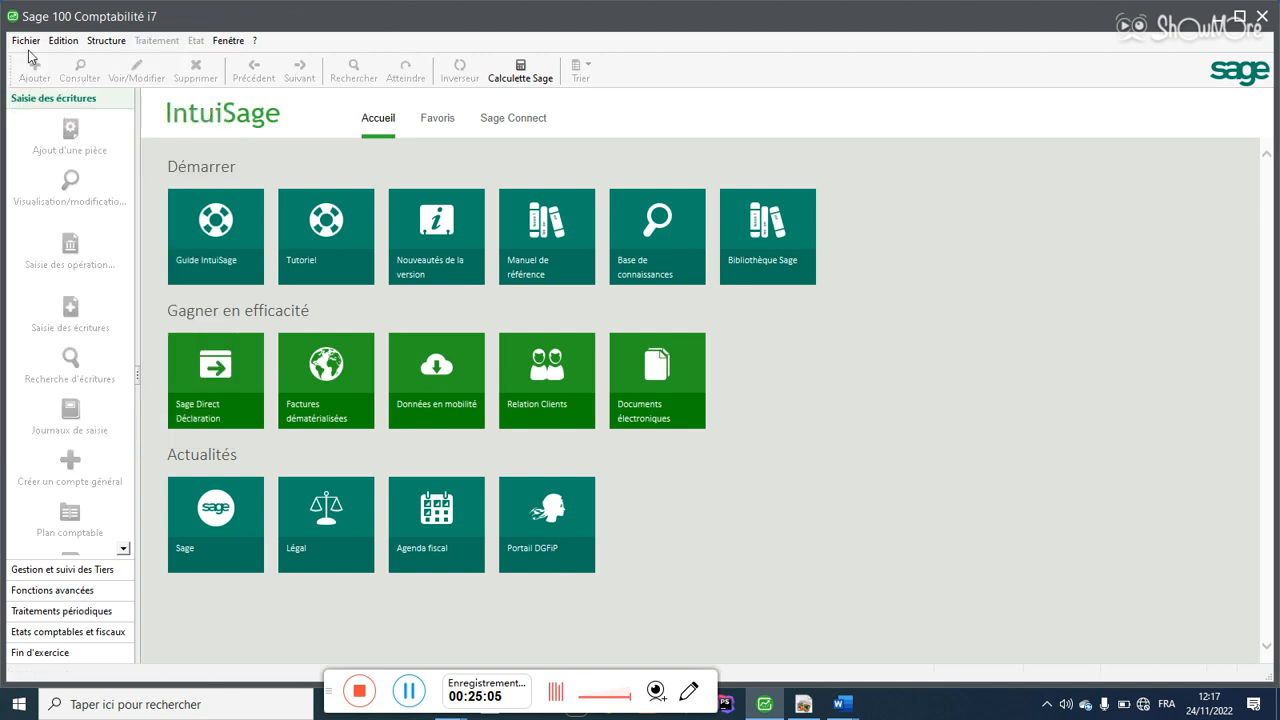
click(842, 704)
click(912, 646)
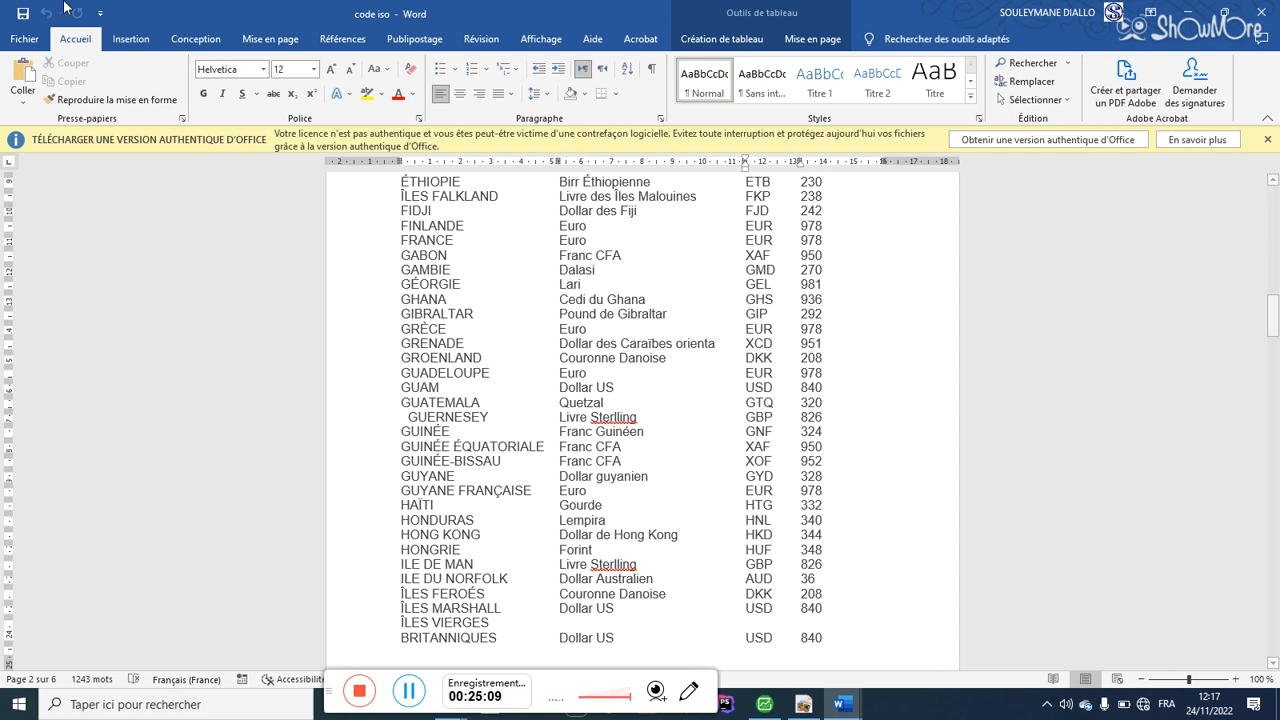
Step: Create a new blank Word document
click(24, 39)
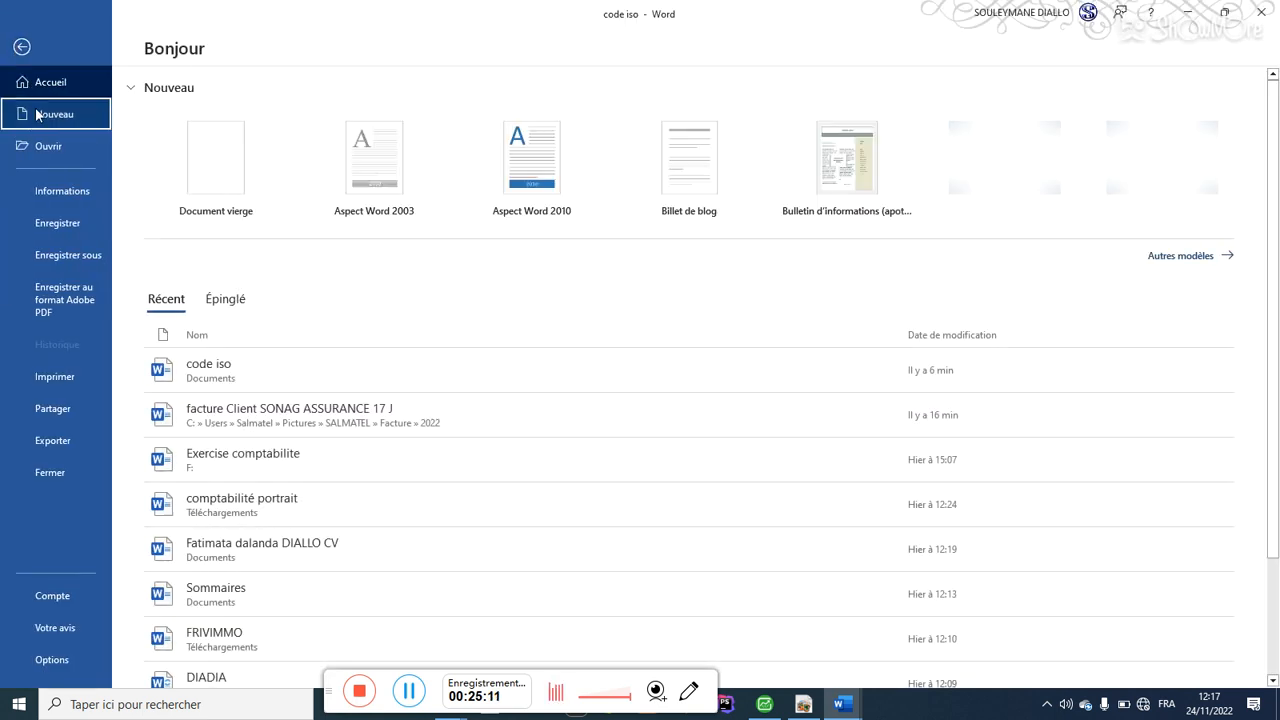
click(50, 114)
click(246, 200)
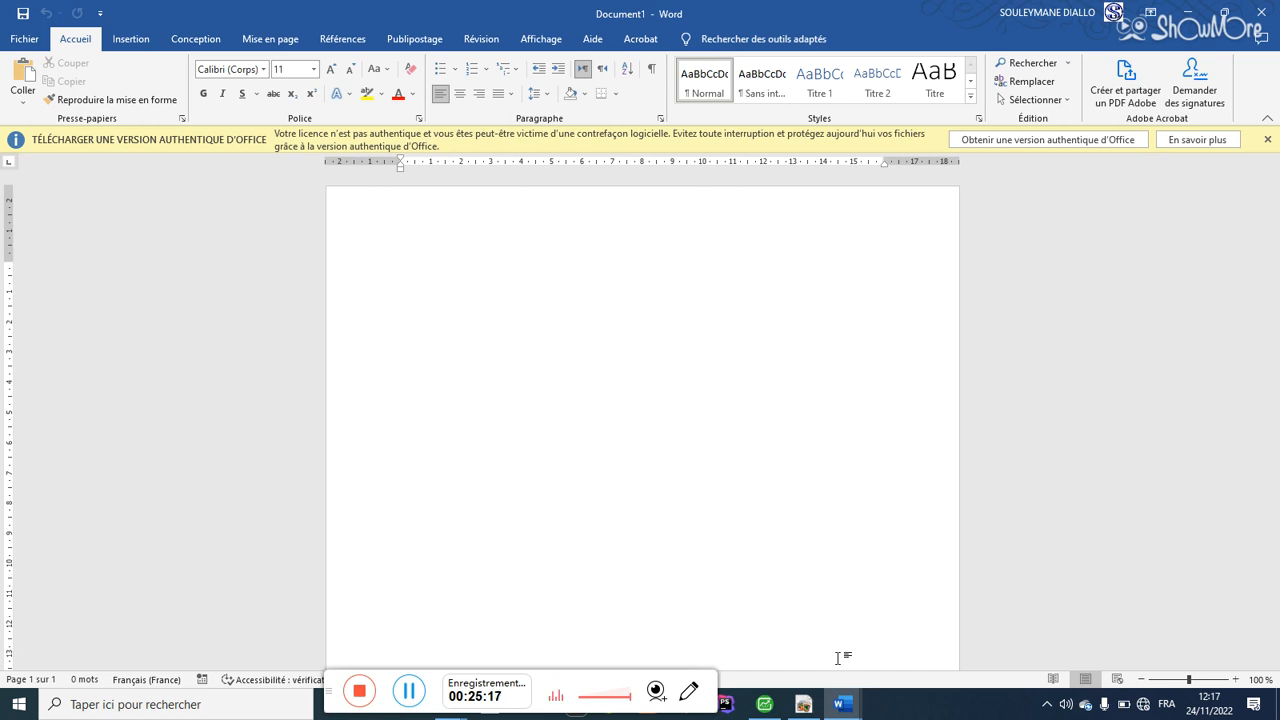
Step: Return to the Sage window and open File Explorer at Accès rapide
click(764, 704)
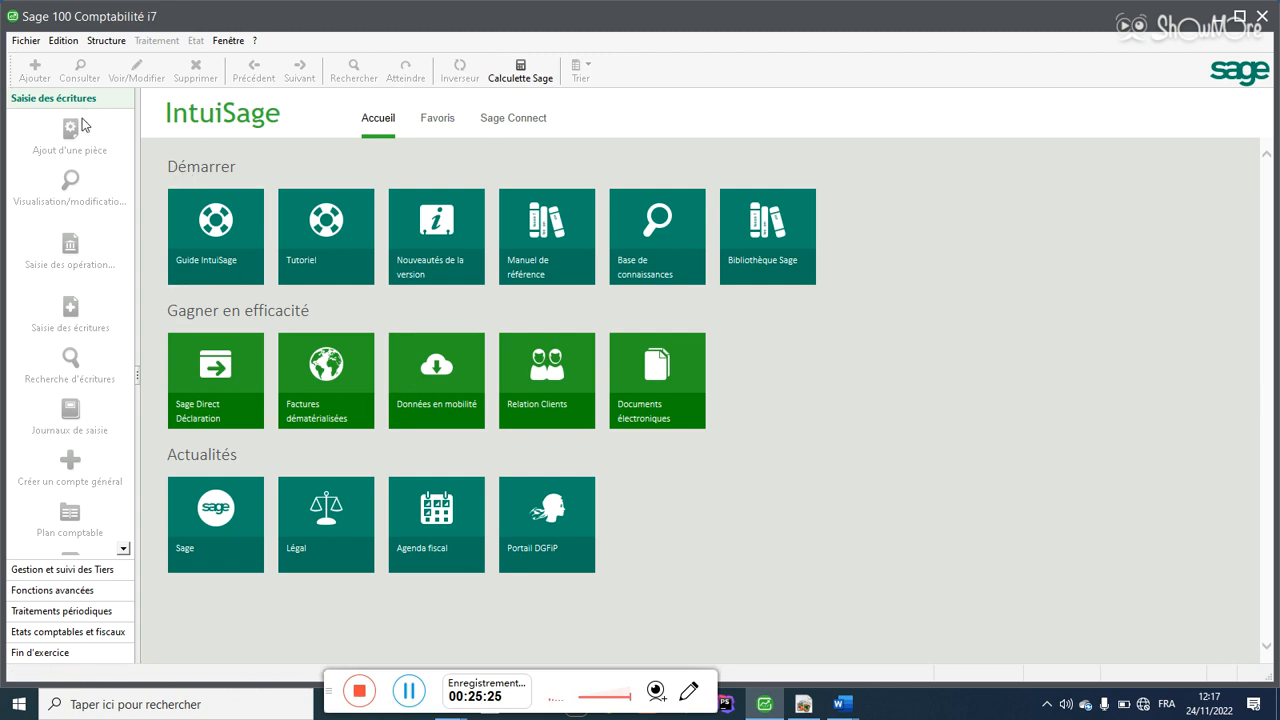
click(409, 690)
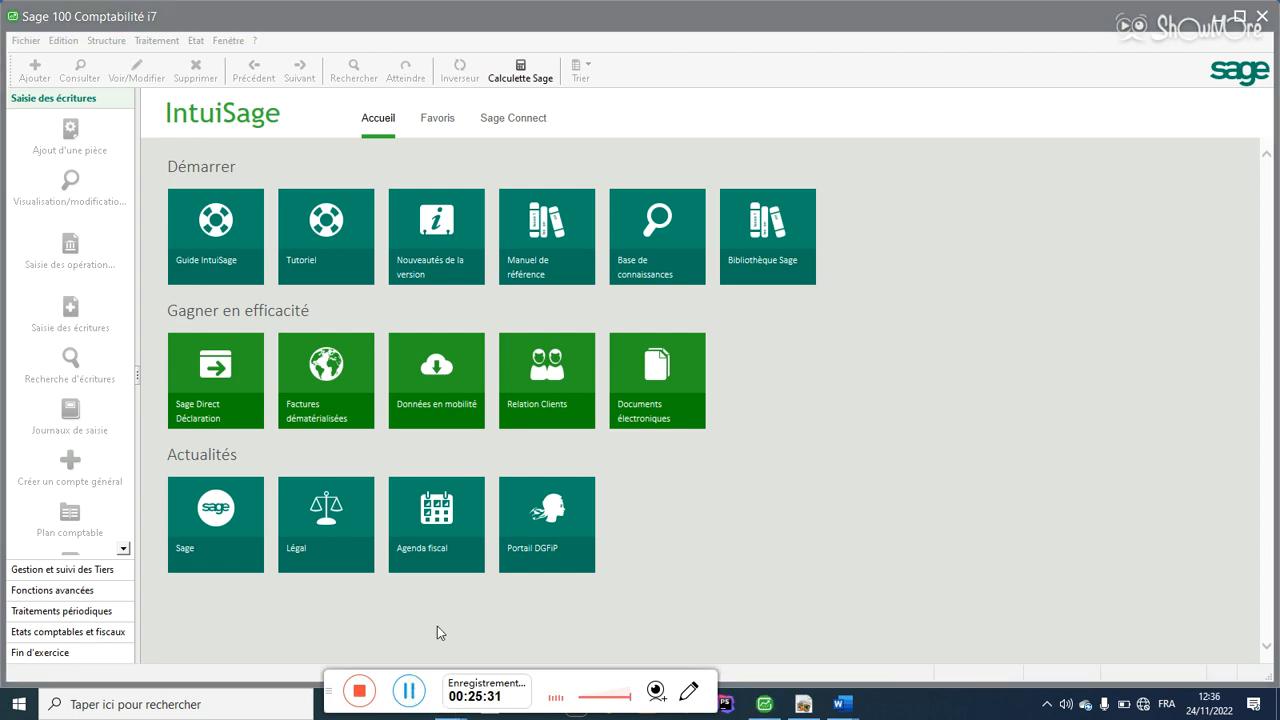
key(super+e)
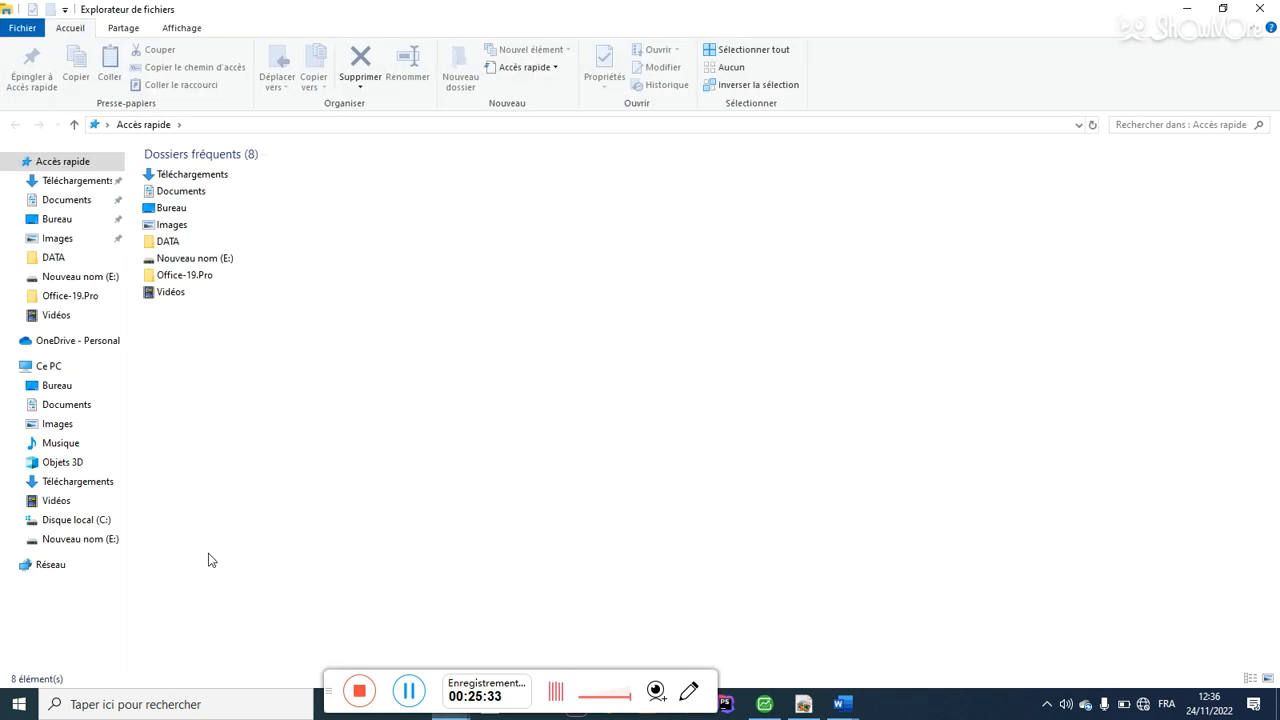
Step: Send a desktop shortcut of Salmatel comptabilite from E:\SALMATEL to the Bureau
click(94, 543)
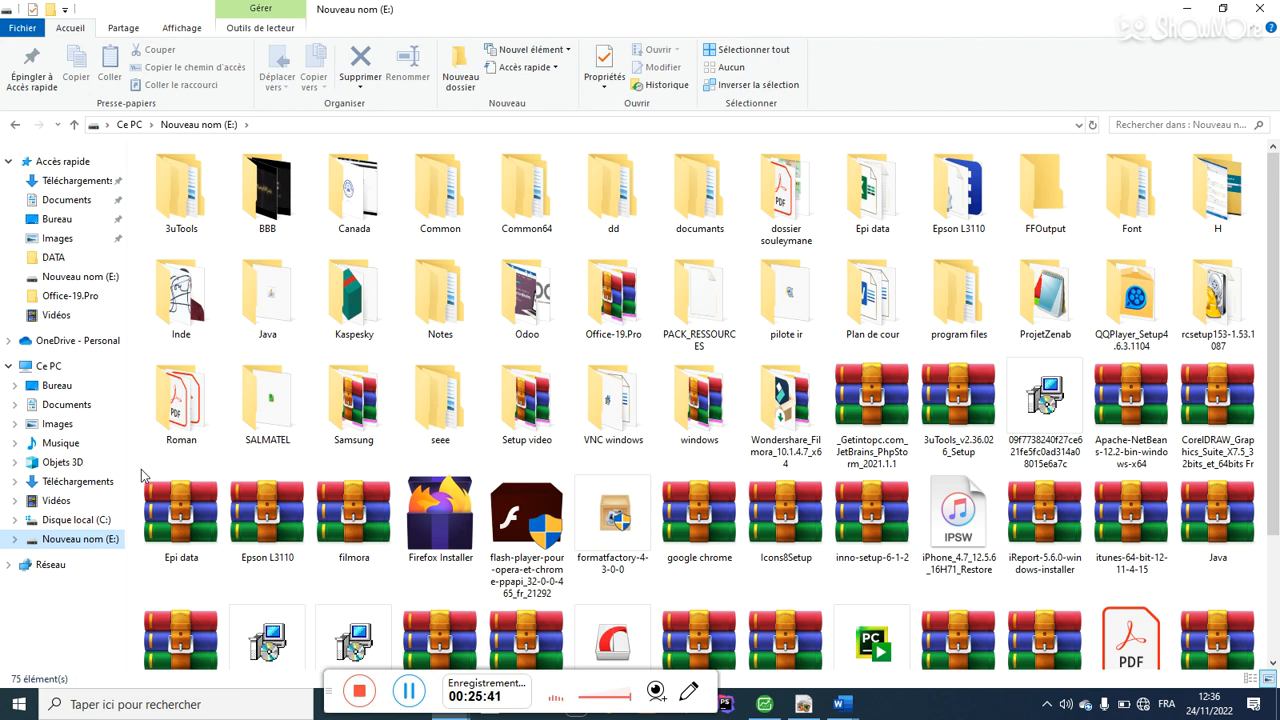
double_click(252, 412)
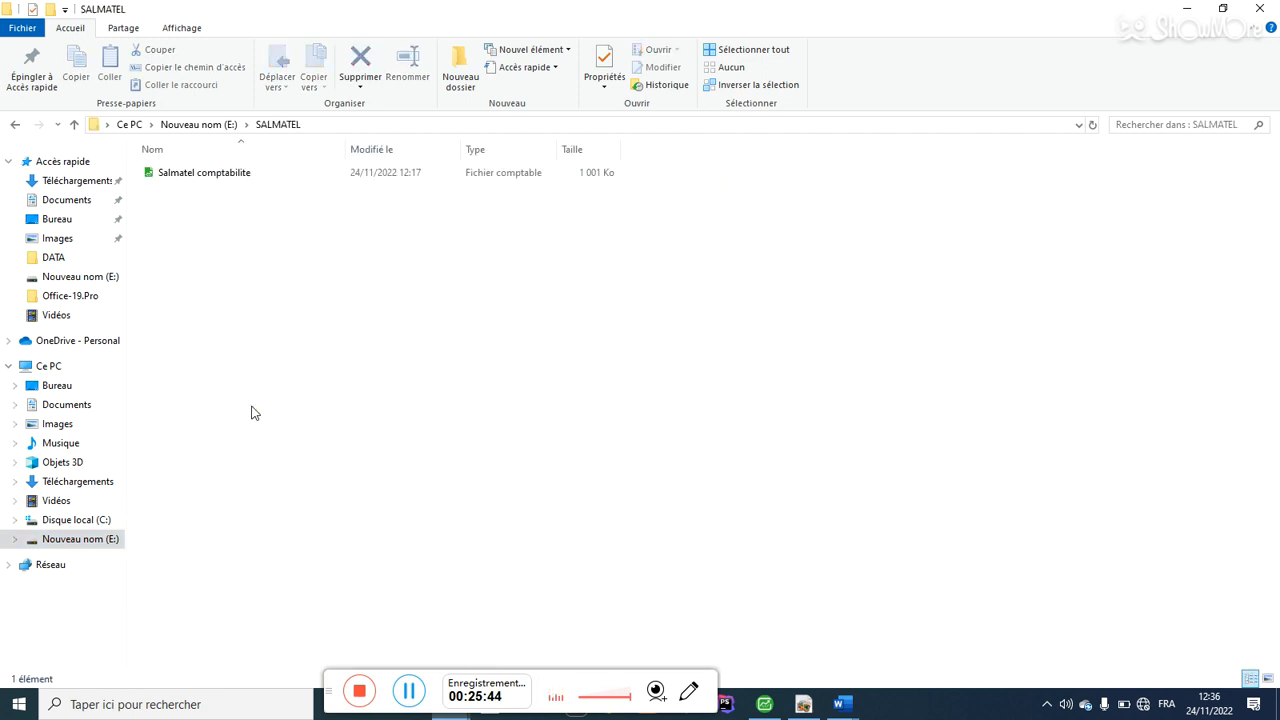
click(228, 180)
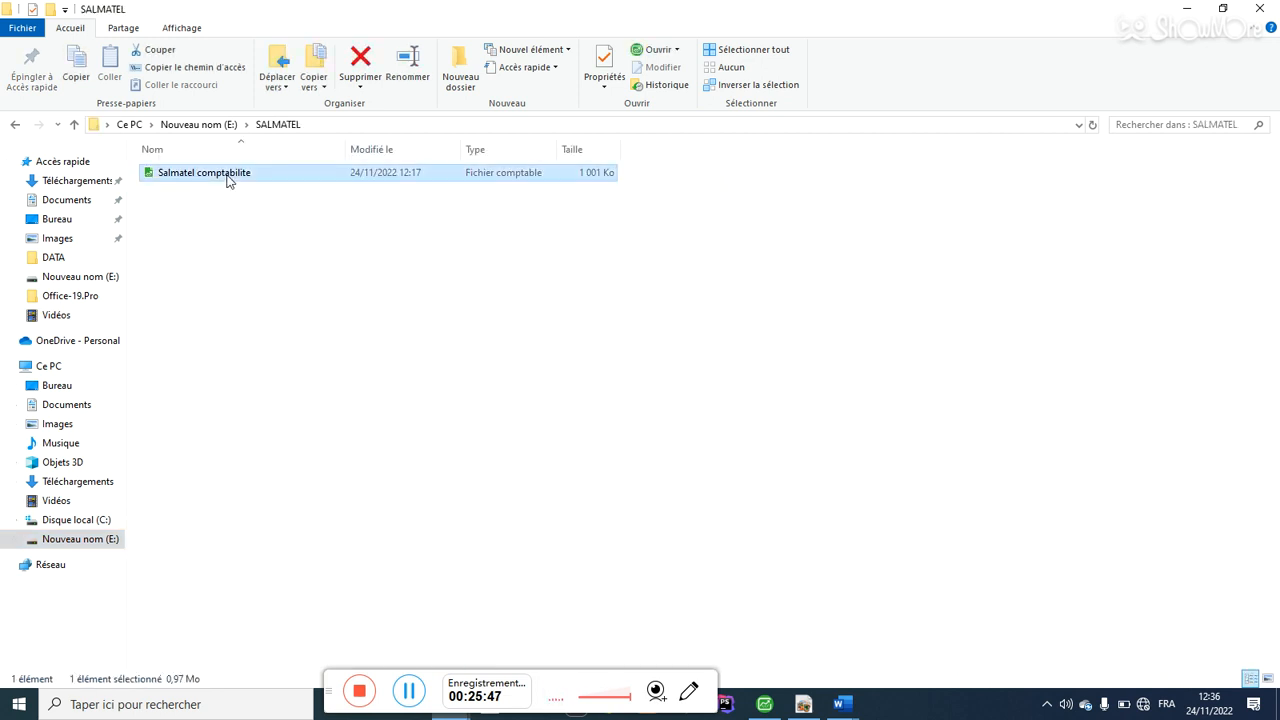
right_click(228, 180)
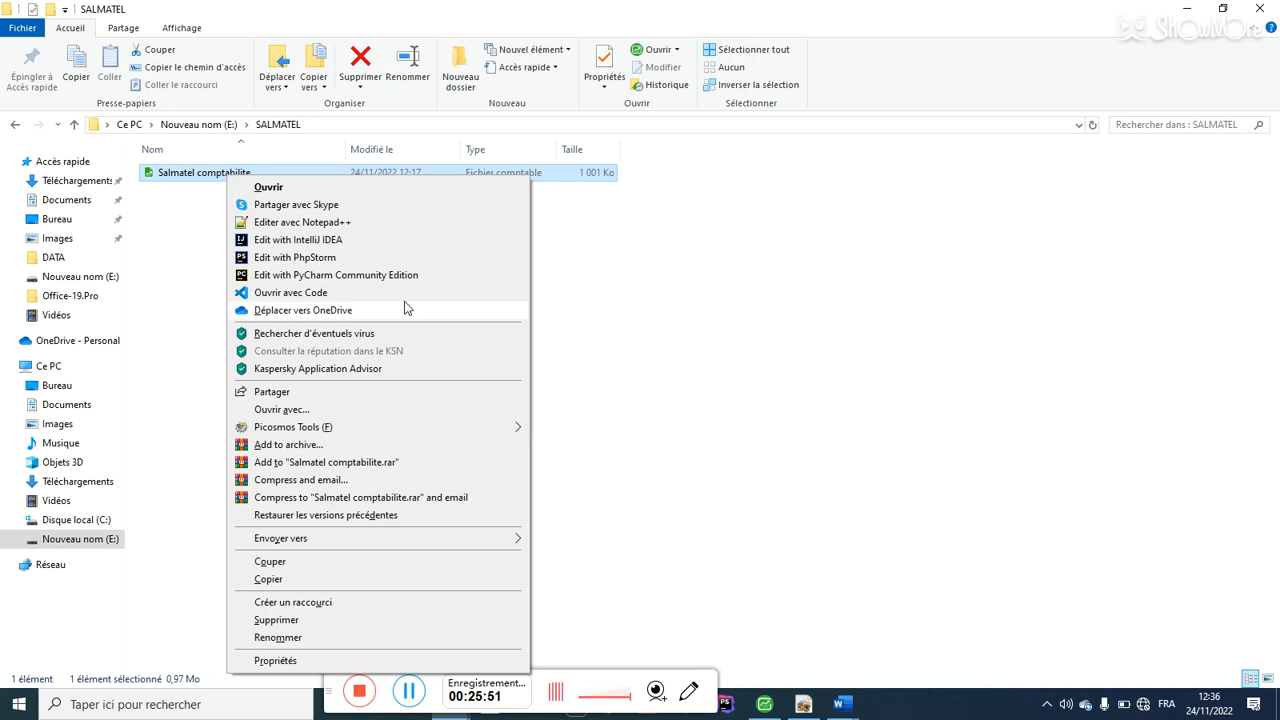
mouse_move(510, 545)
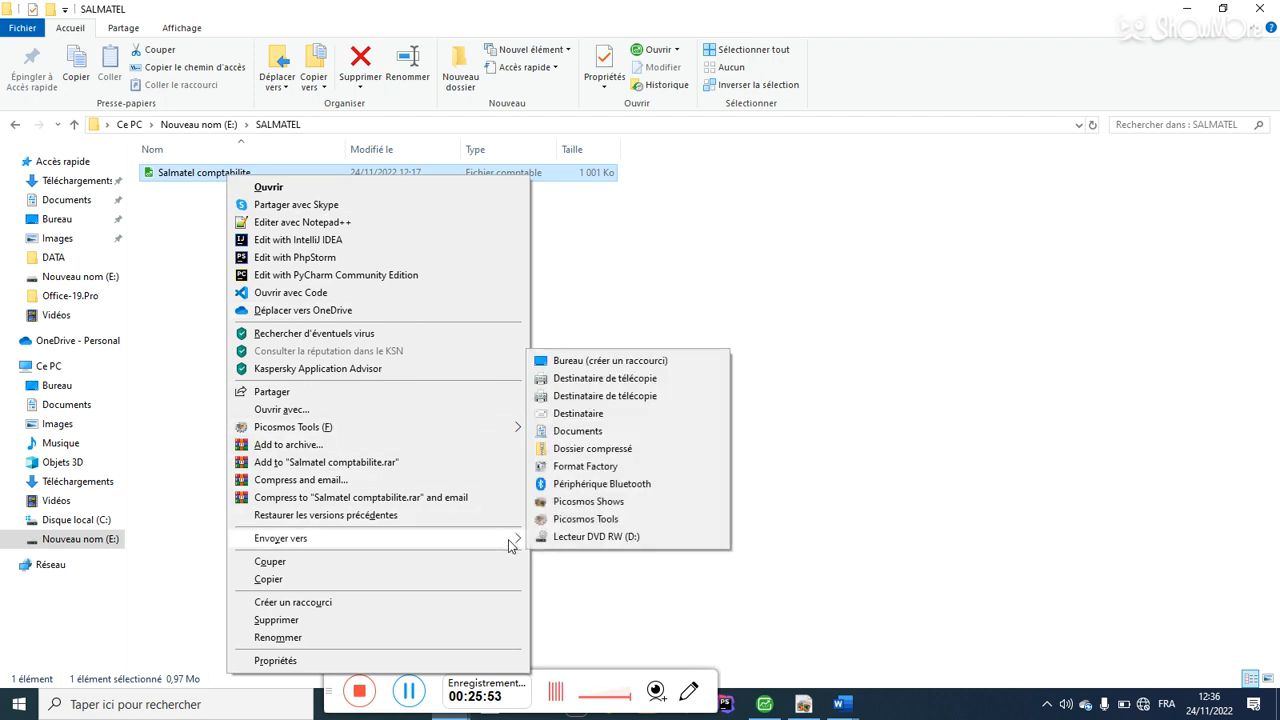
click(659, 364)
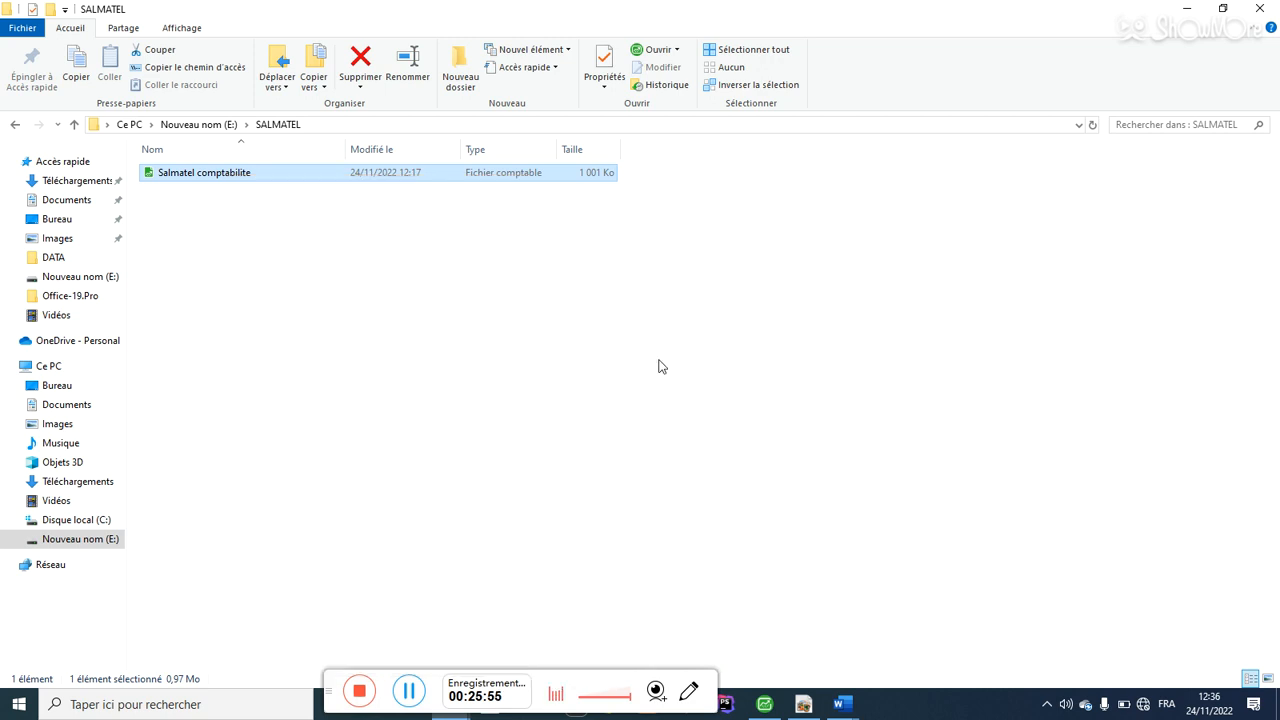
Step: Close File Explorer, Sage, the Word documents and remaining folder windows
click(1259, 9)
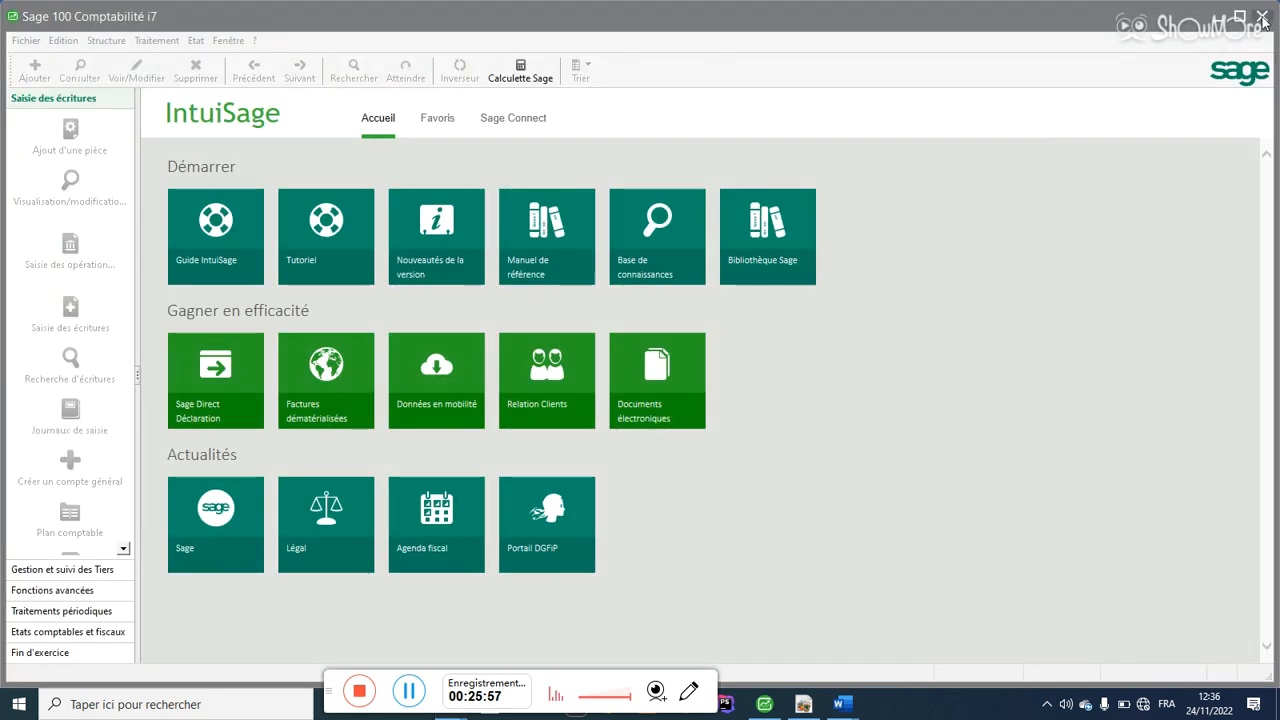
click(1262, 18)
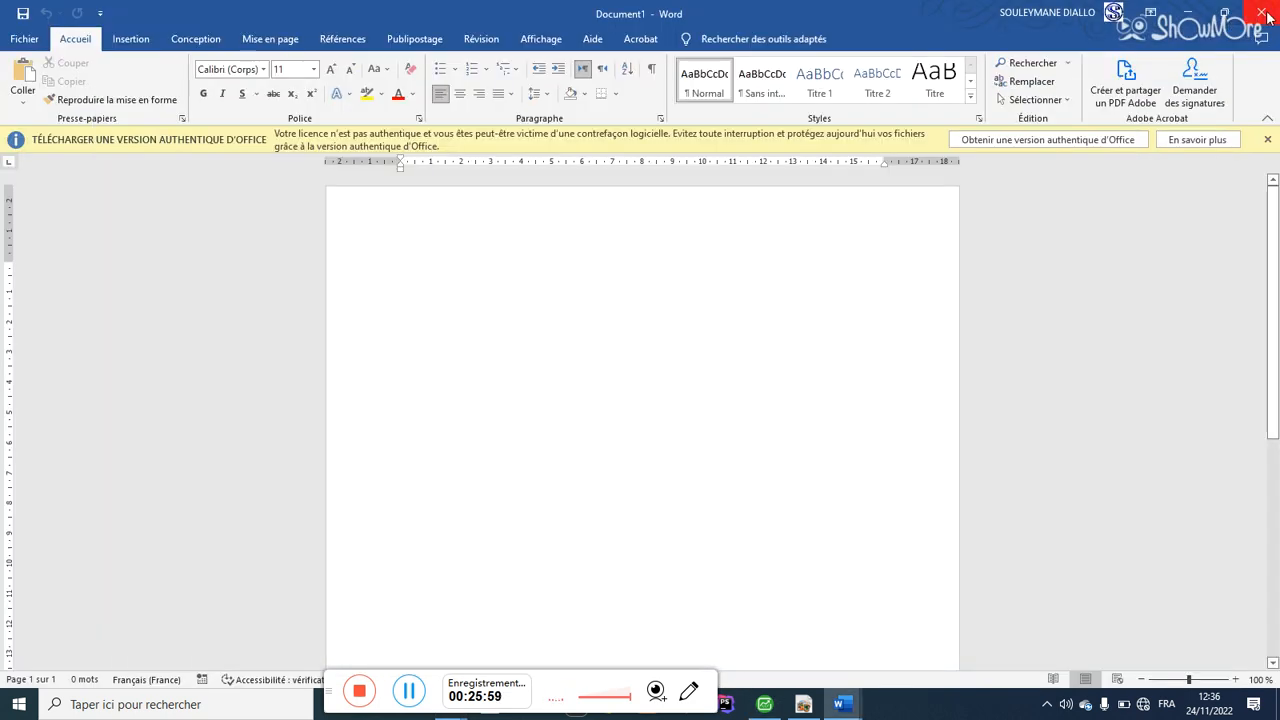
click(1262, 16)
click(1260, 14)
click(1259, 11)
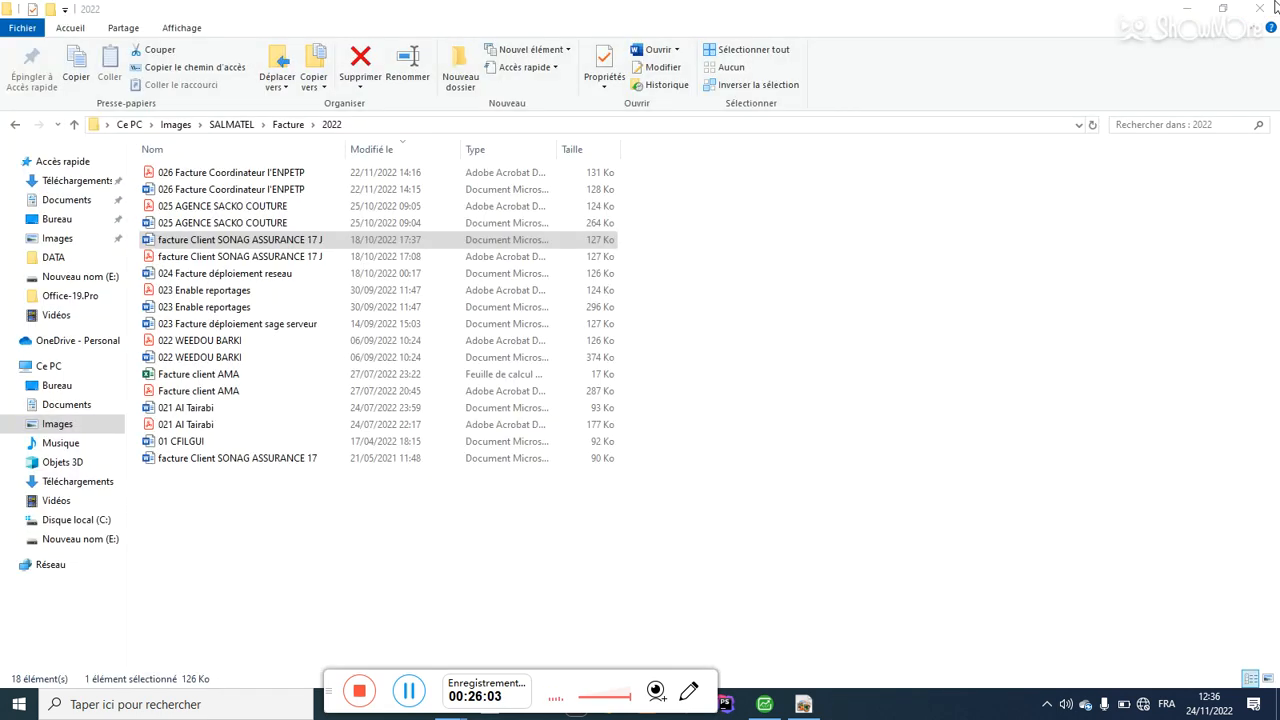
click(1259, 8)
click(1259, 8)
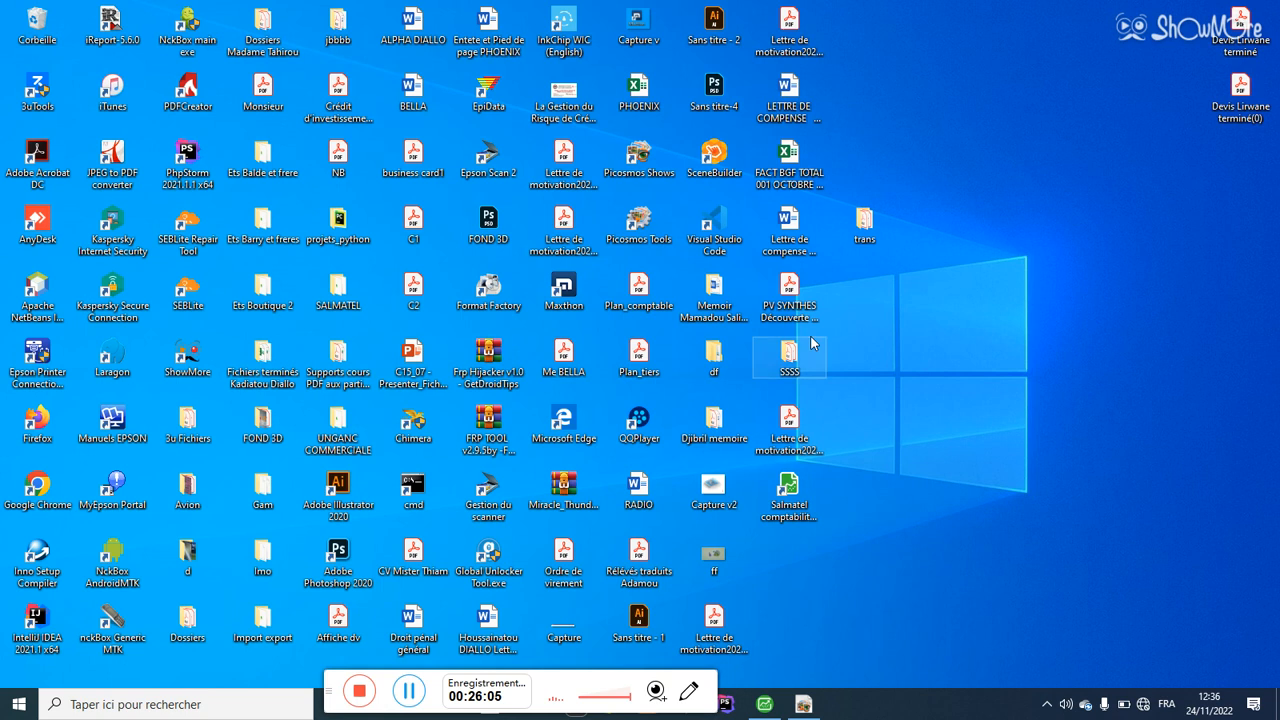
Step: Permanently delete the Salmatel comptabilite desktop shortcut
click(787, 530)
key(shift+Delete)
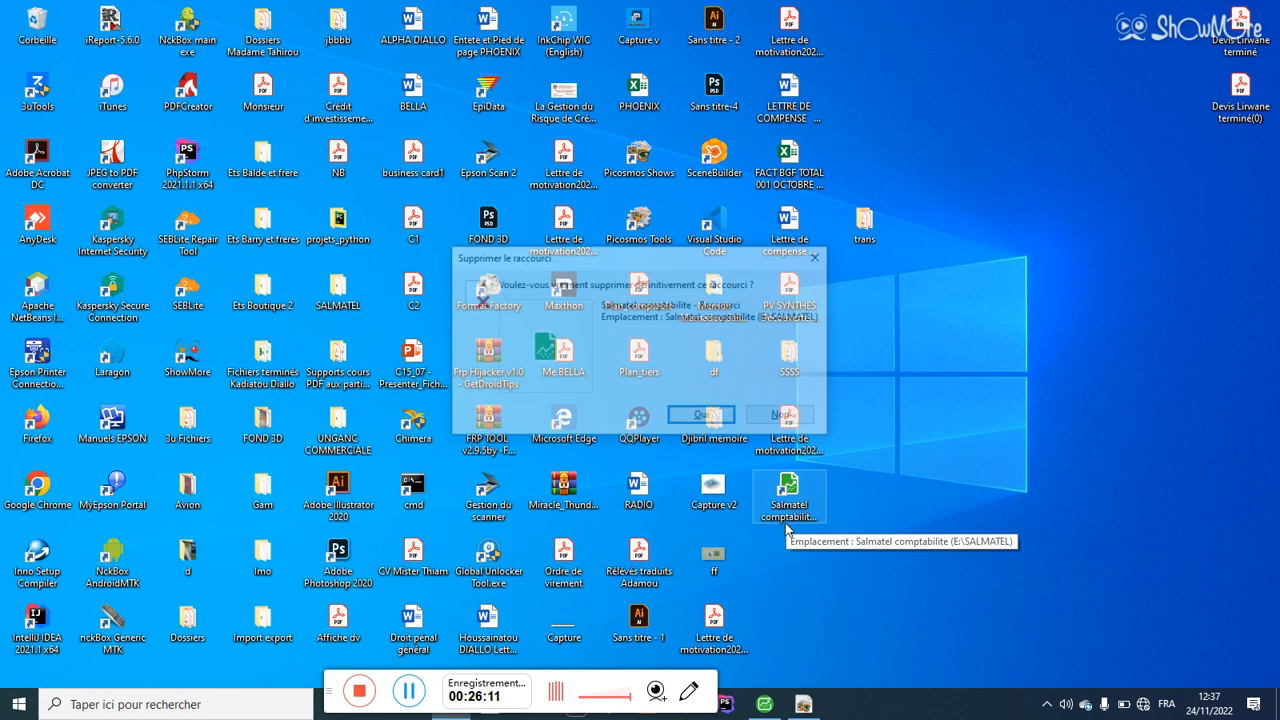
click(707, 418)
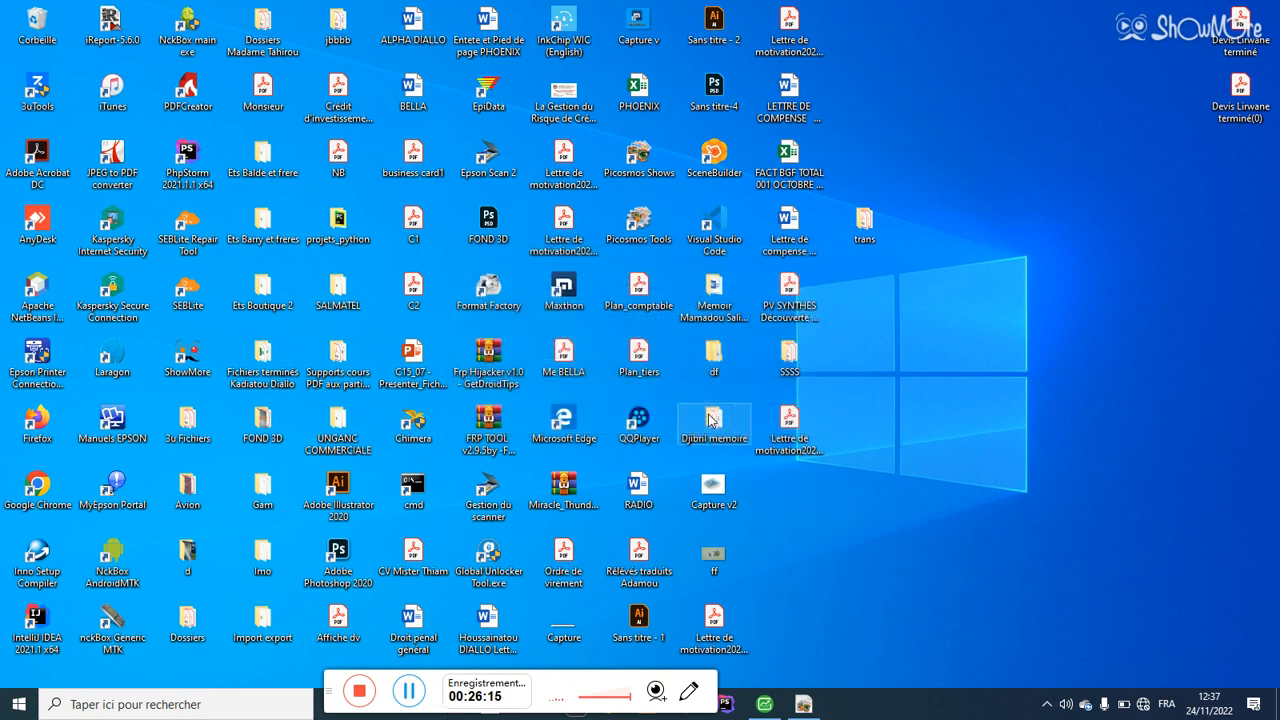
Step: Recreate the desktop shortcut from E:\SALMATEL\Salmatel comptabilite and close Explorer
key(super+e)
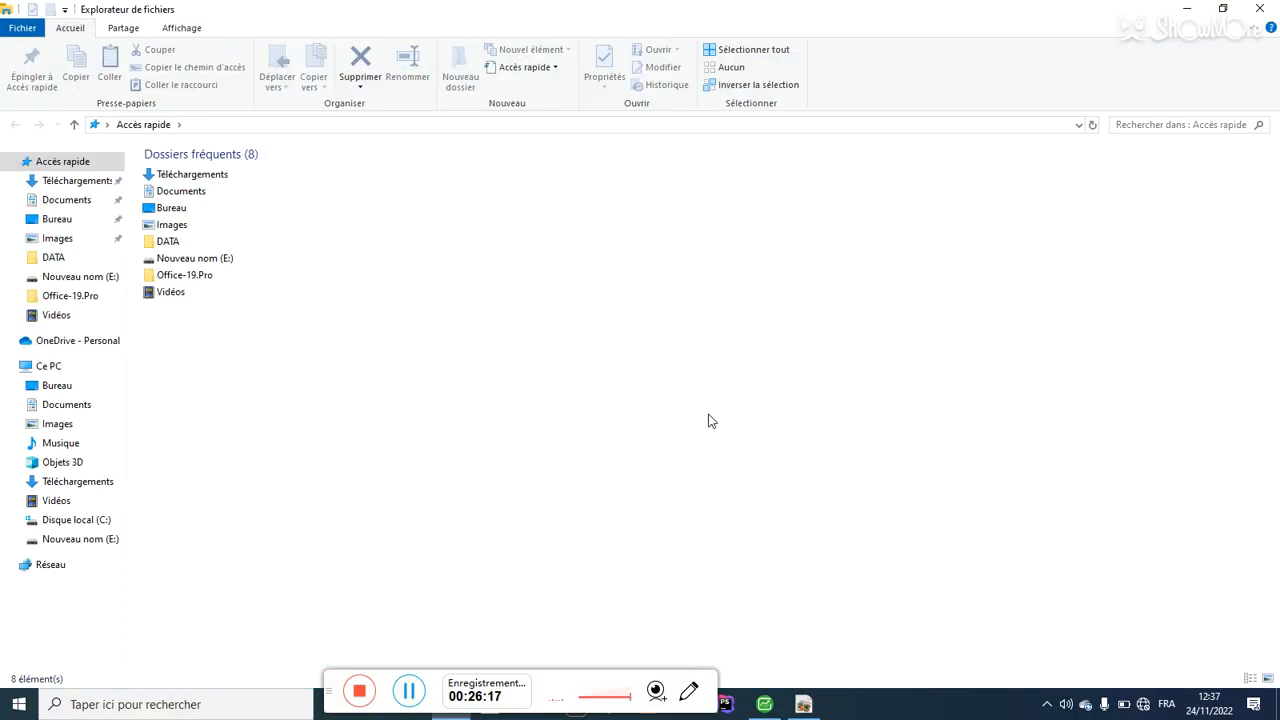
click(80, 540)
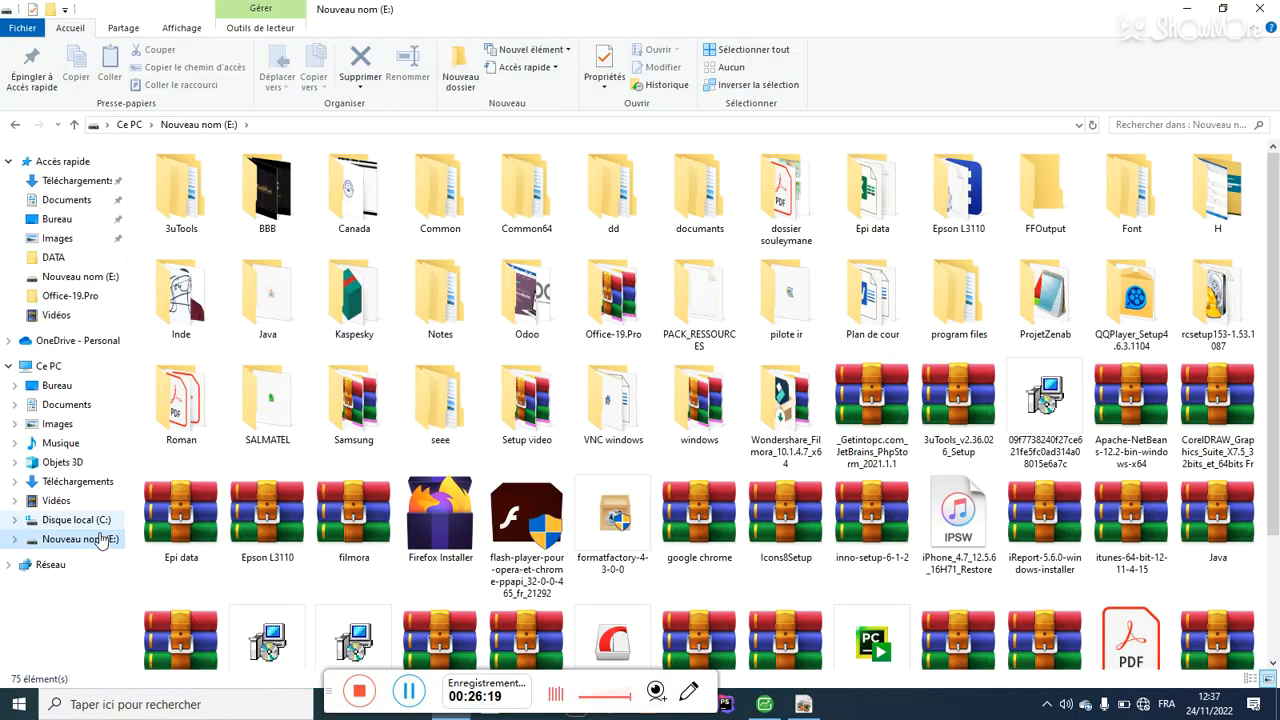
double_click(253, 425)
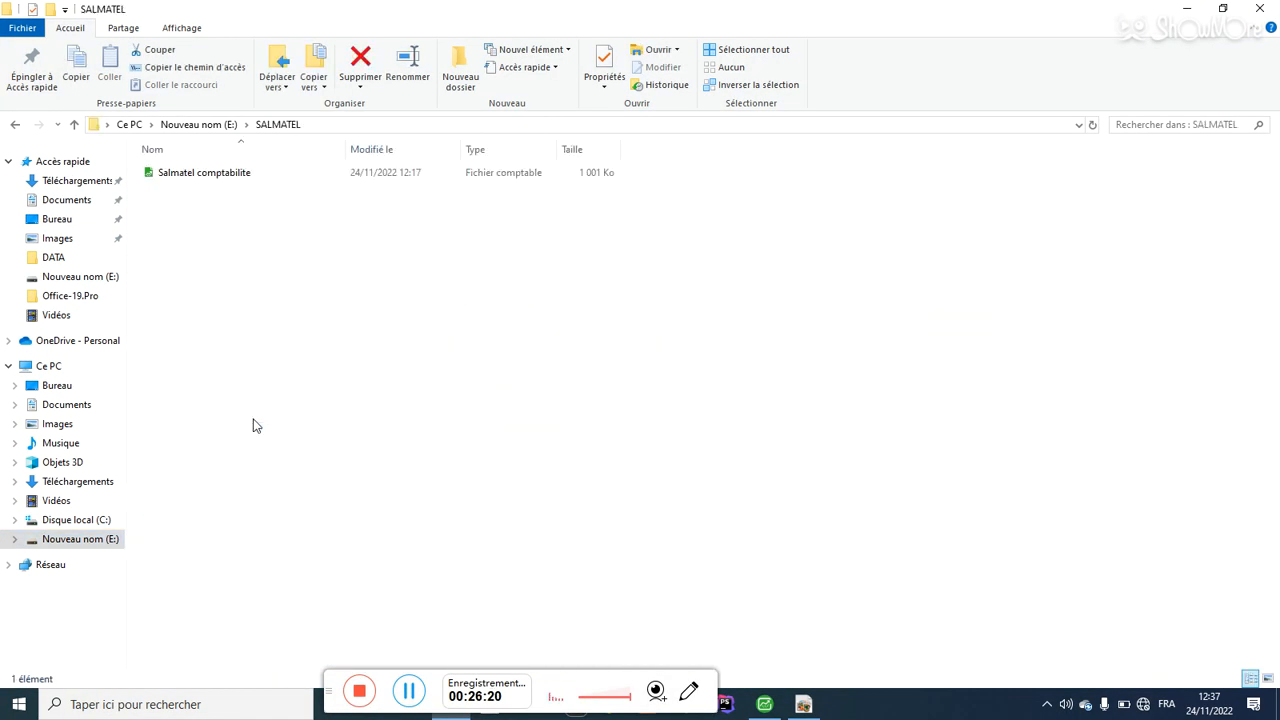
click(234, 178)
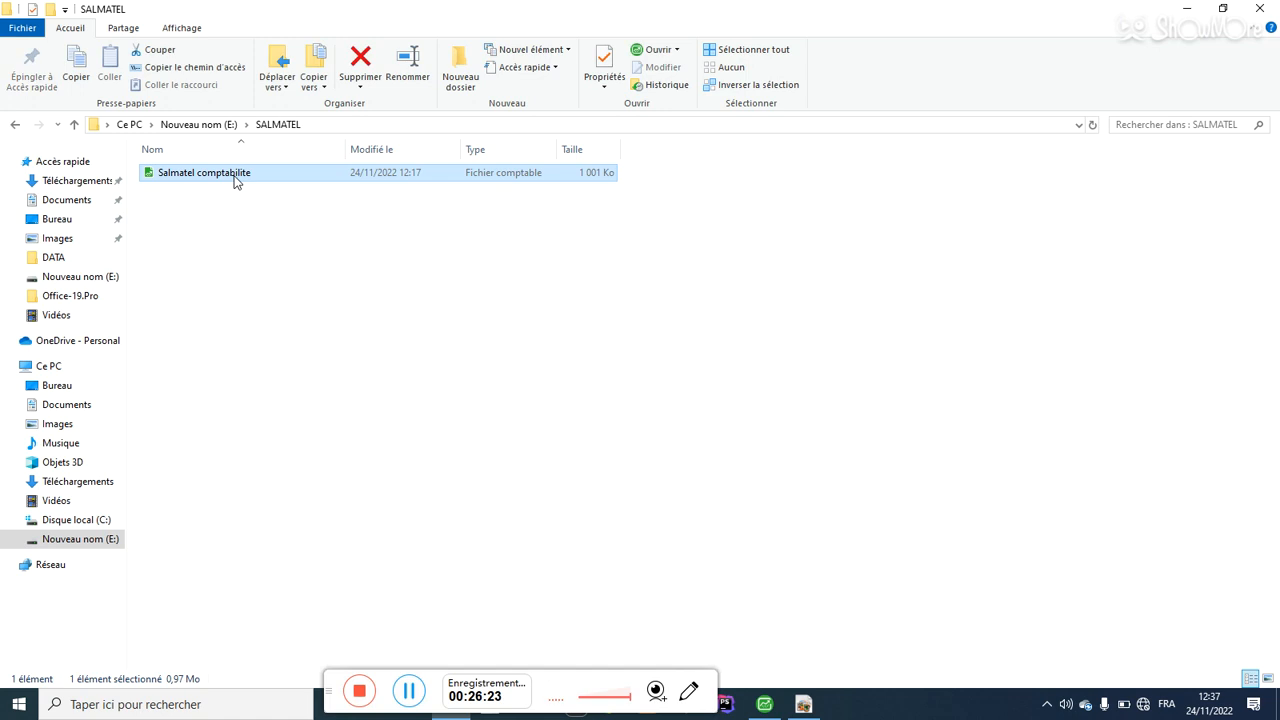
right_click(236, 181)
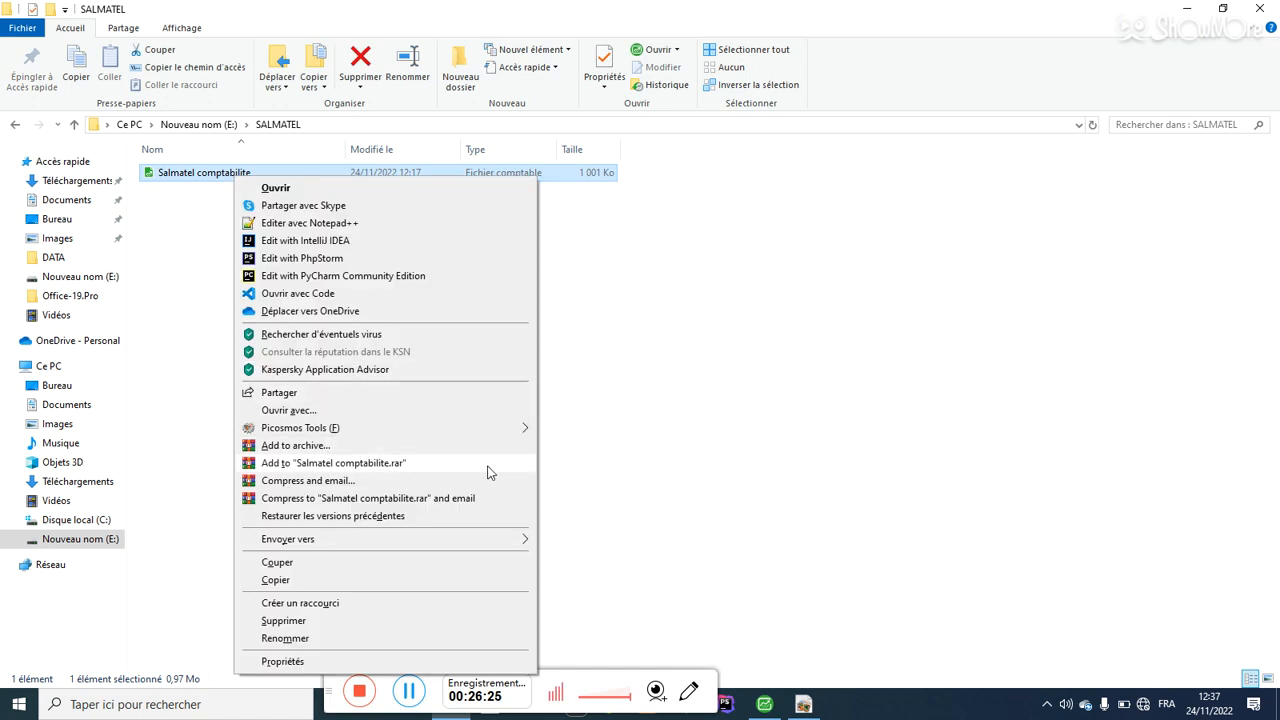
mouse_move(507, 545)
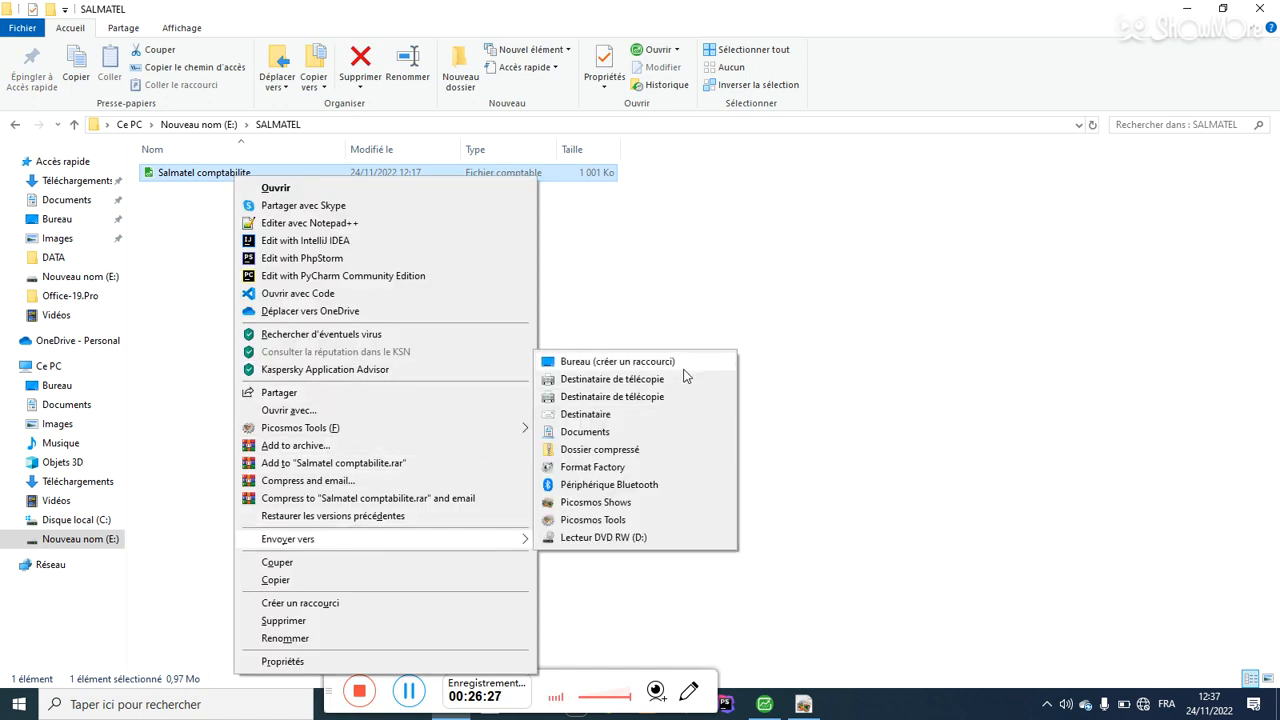
click(684, 366)
click(1260, 8)
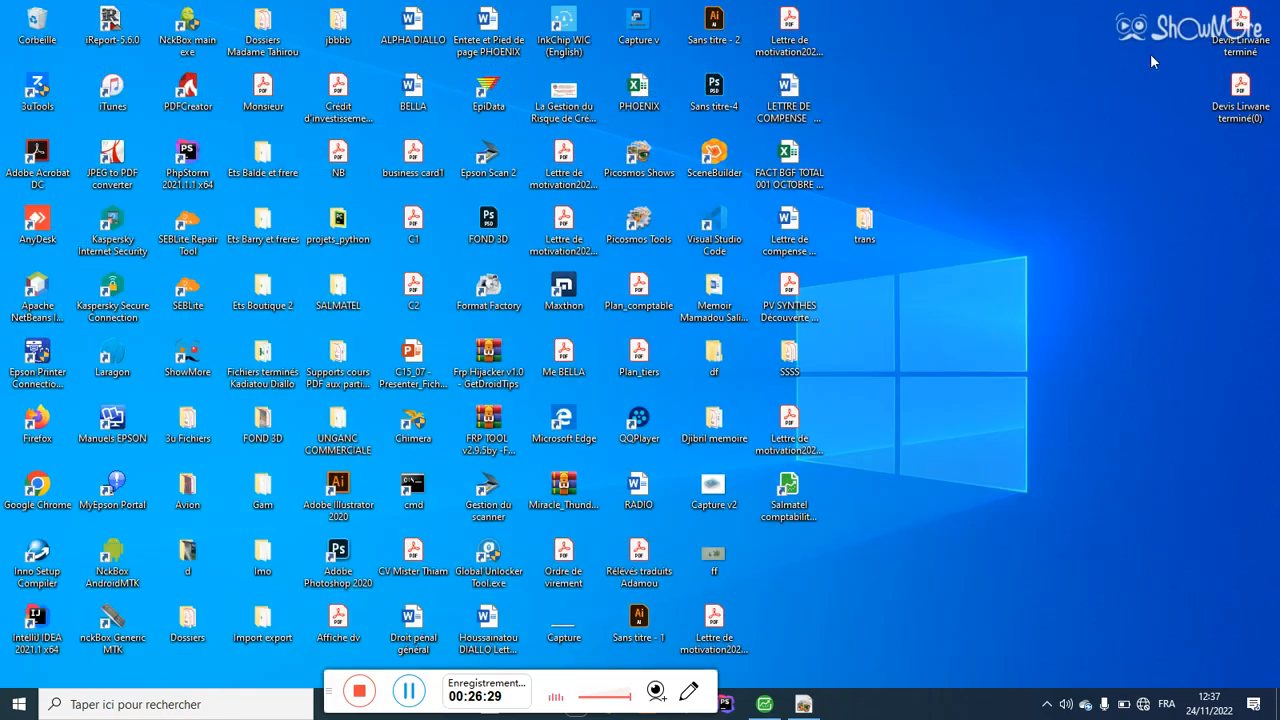
Step: Launch Salmatel comptabilite from its desktop shortcut, confirm access, and show the IntuiSage home
double_click(809, 495)
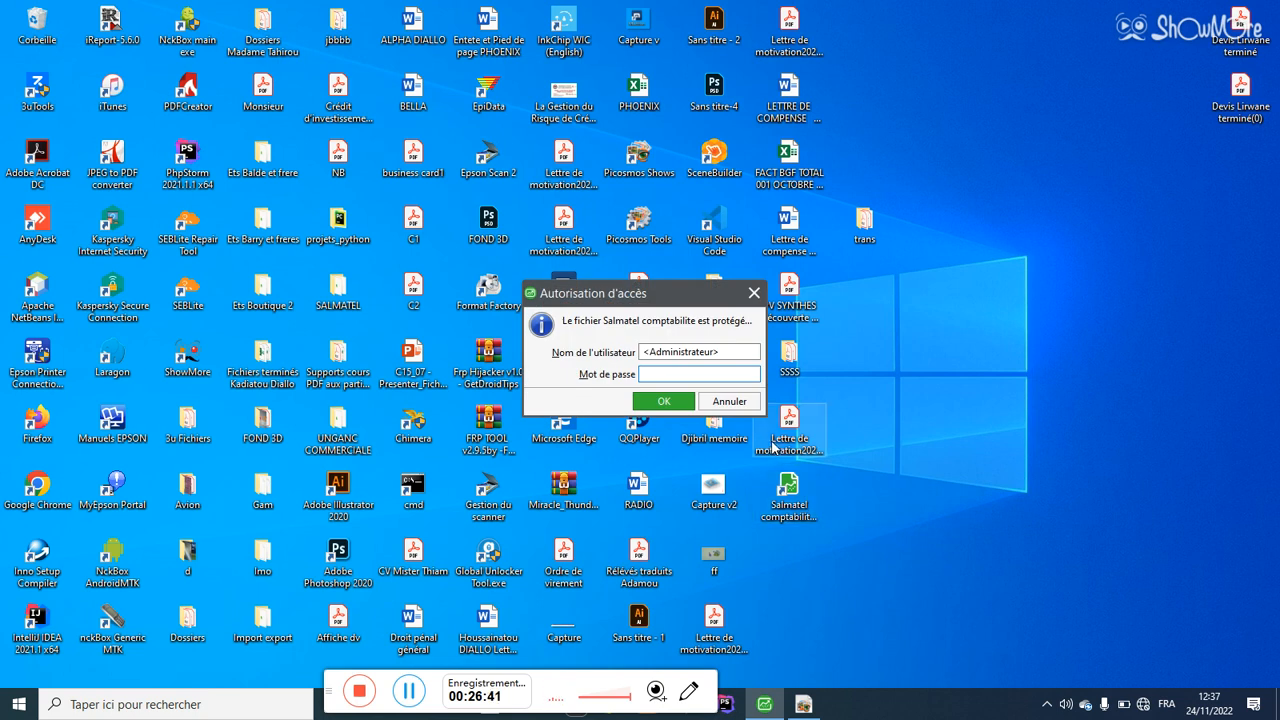
click(637, 401)
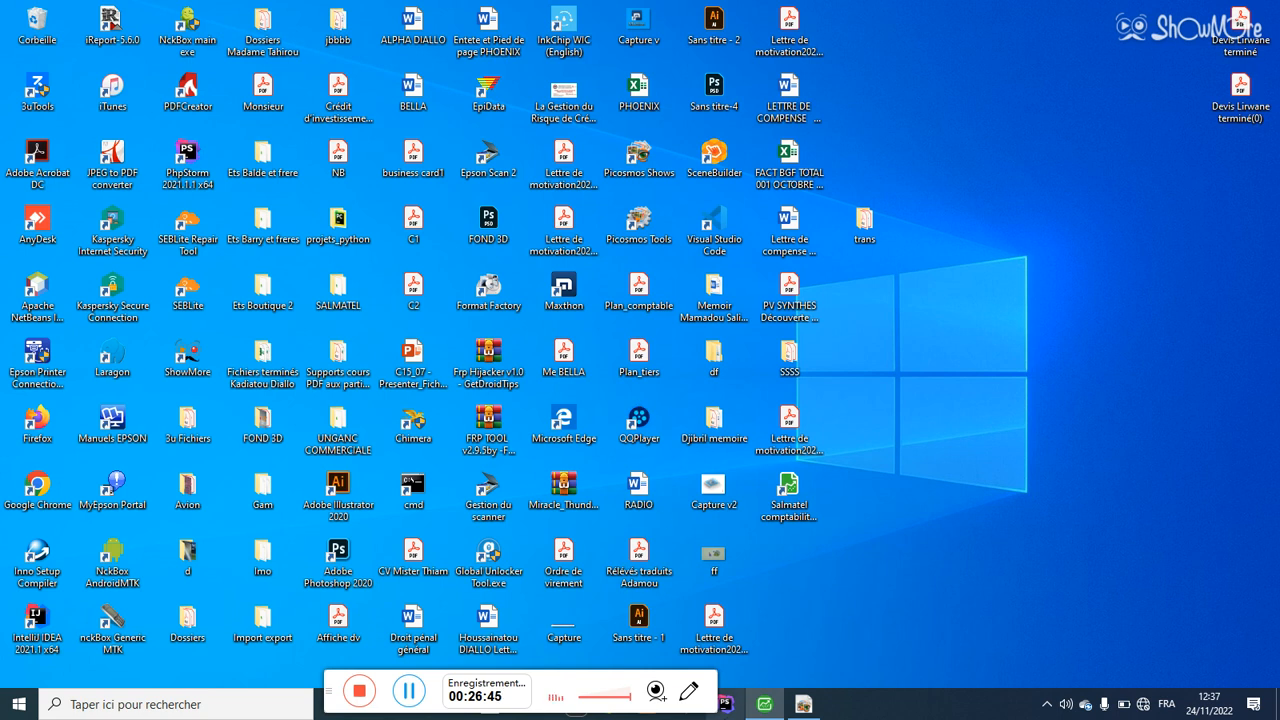
click(765, 706)
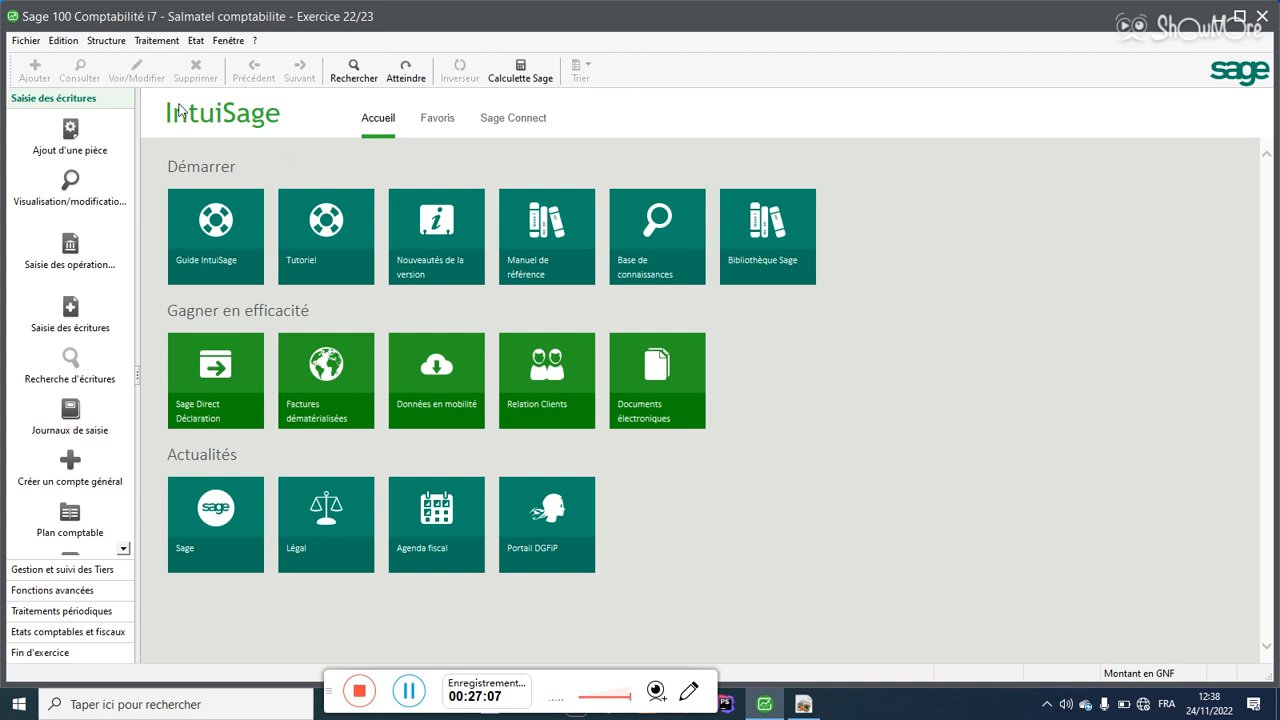
Step: Open Structure > Plan comptable maximized and launch the new general-account assistant
click(108, 48)
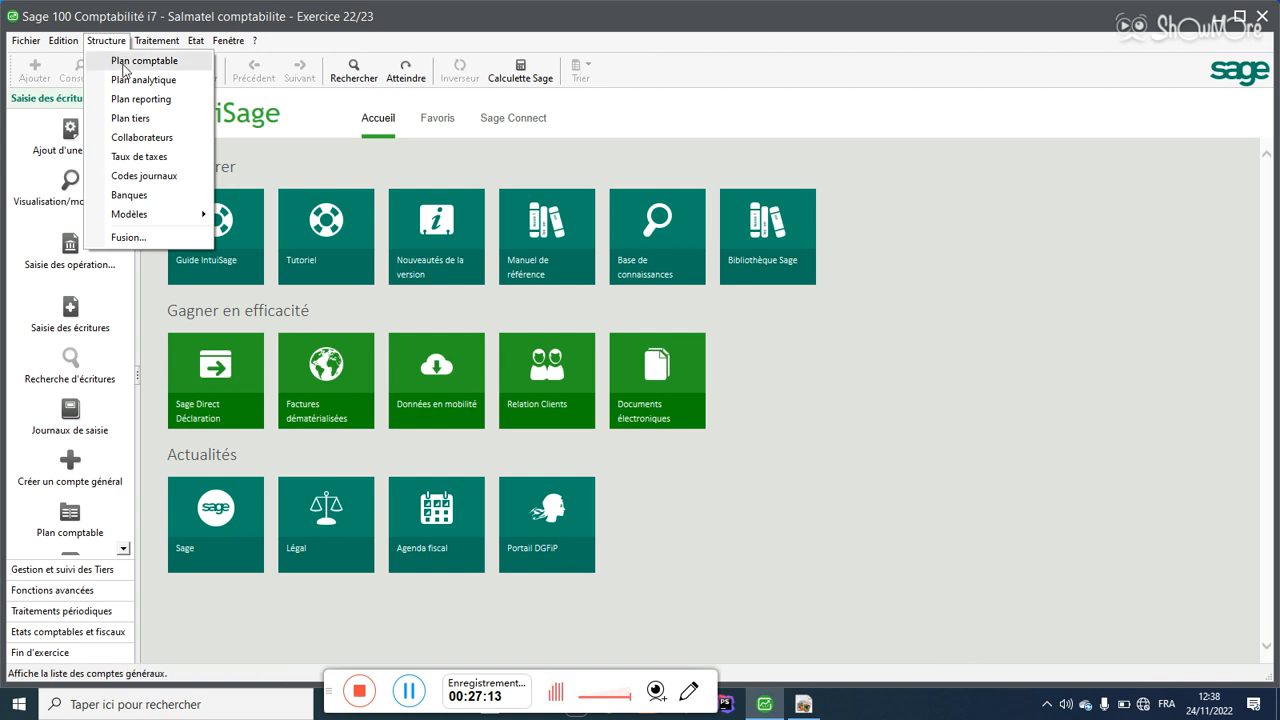
click(124, 62)
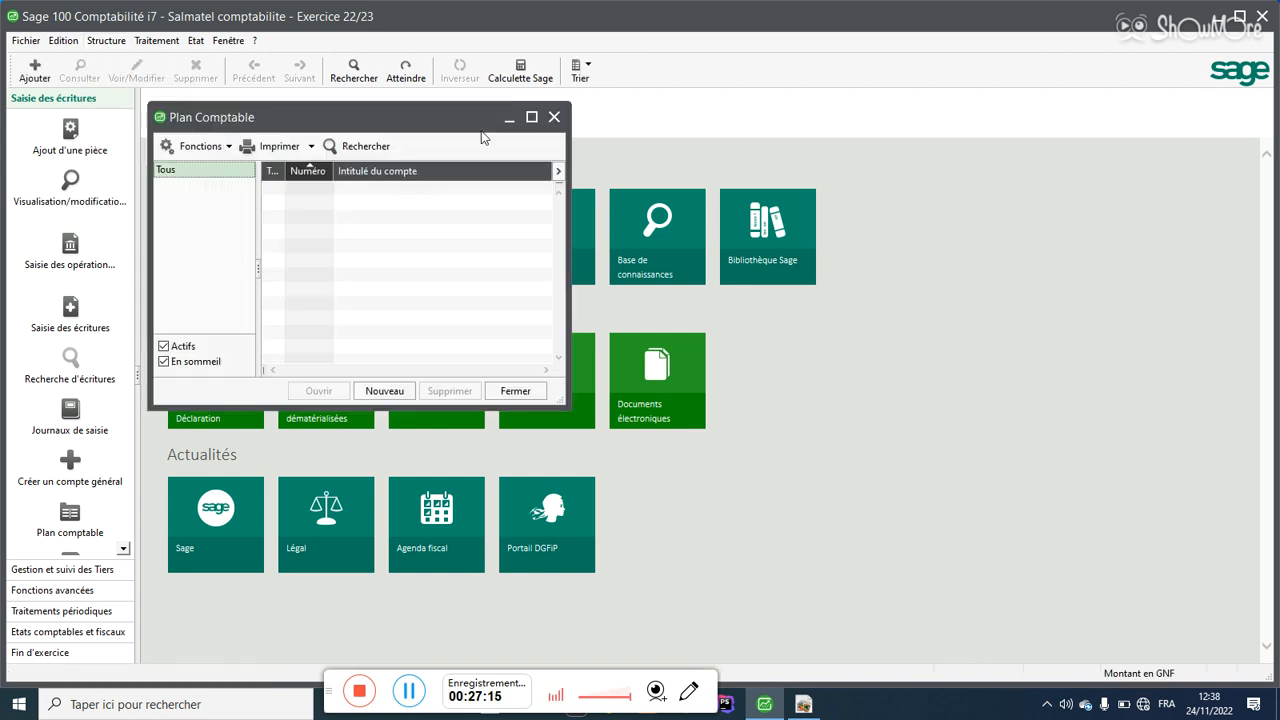
click(532, 119)
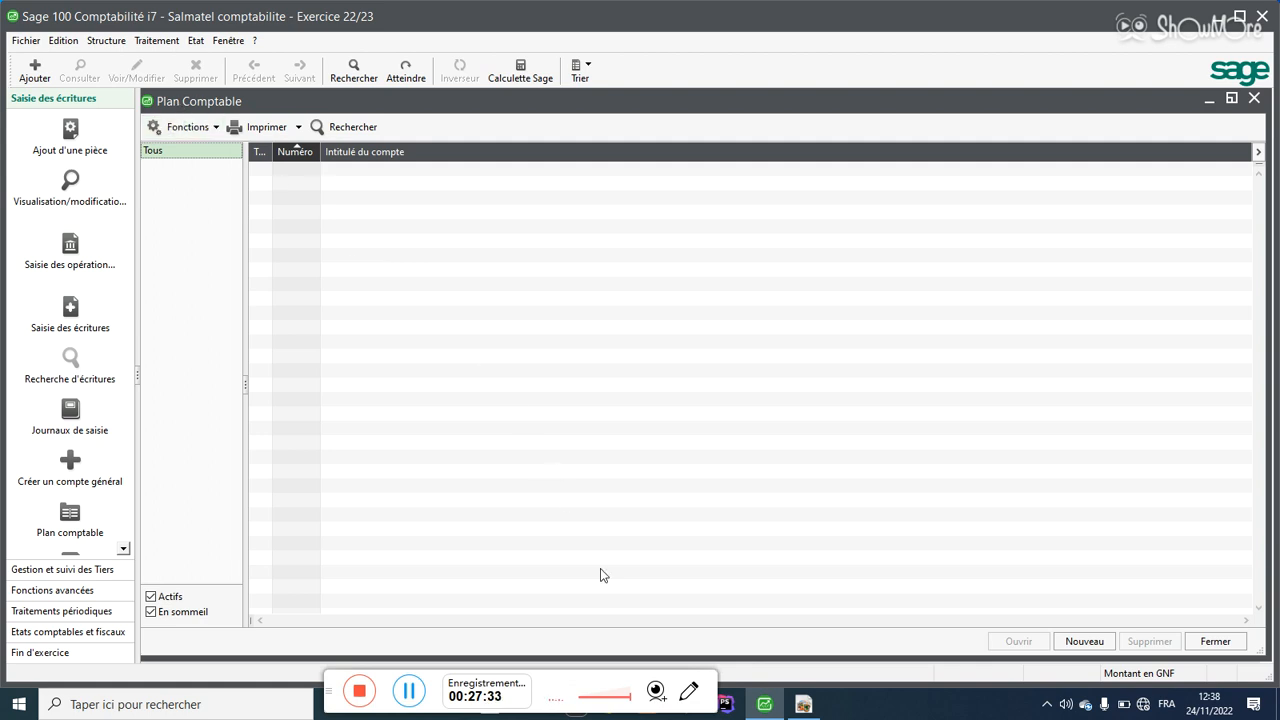
click(1084, 641)
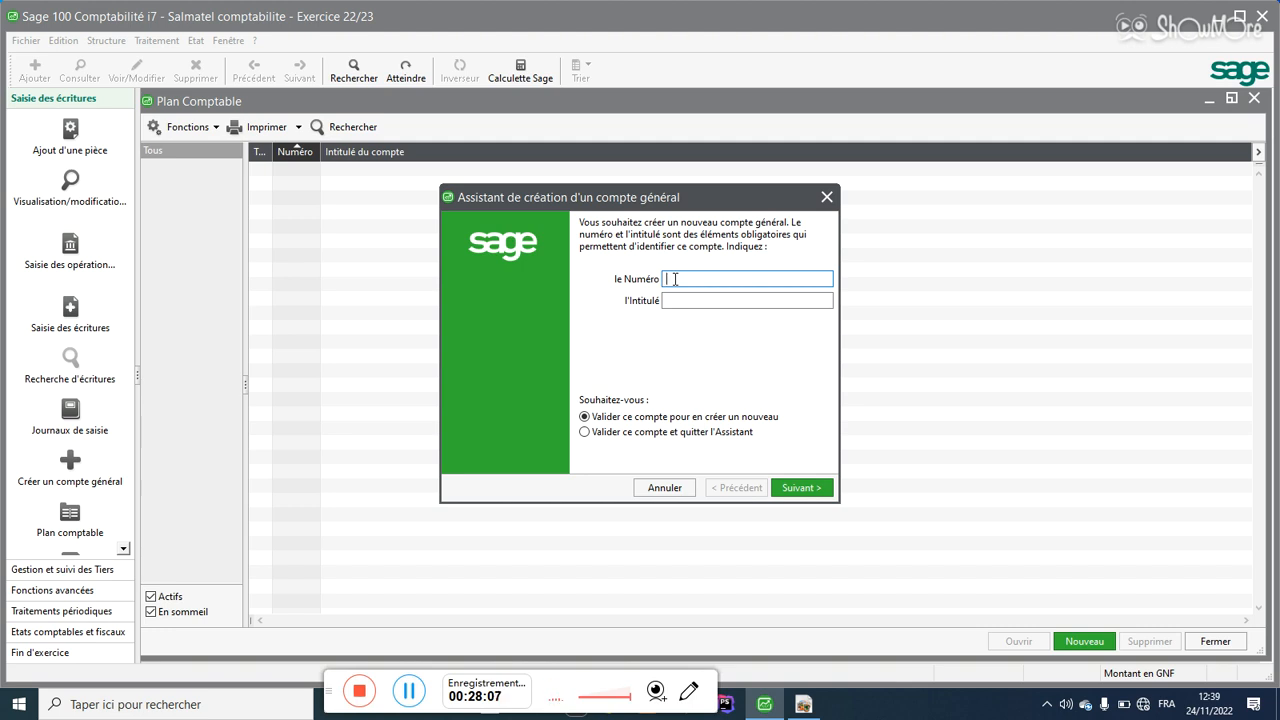
Step: Create general account 101 'Capital', close the assistant, and minimize Sage
text(101)
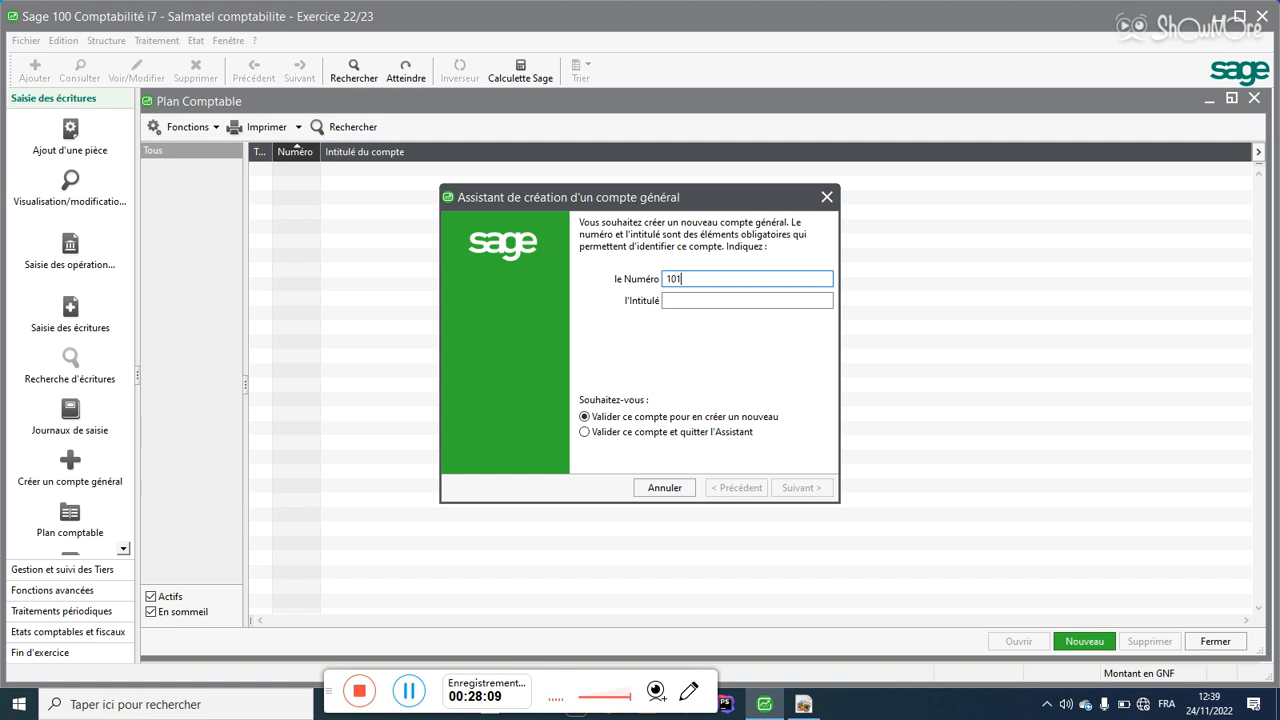
click(703, 300)
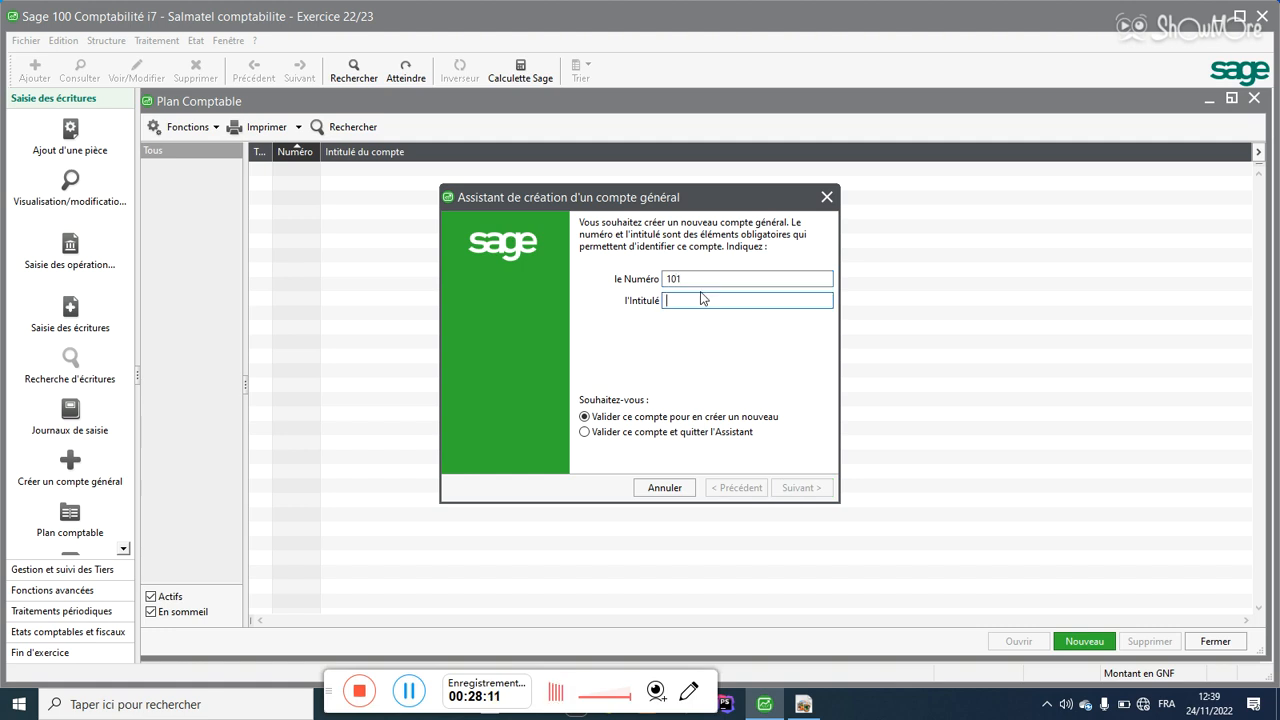
text(Capital)
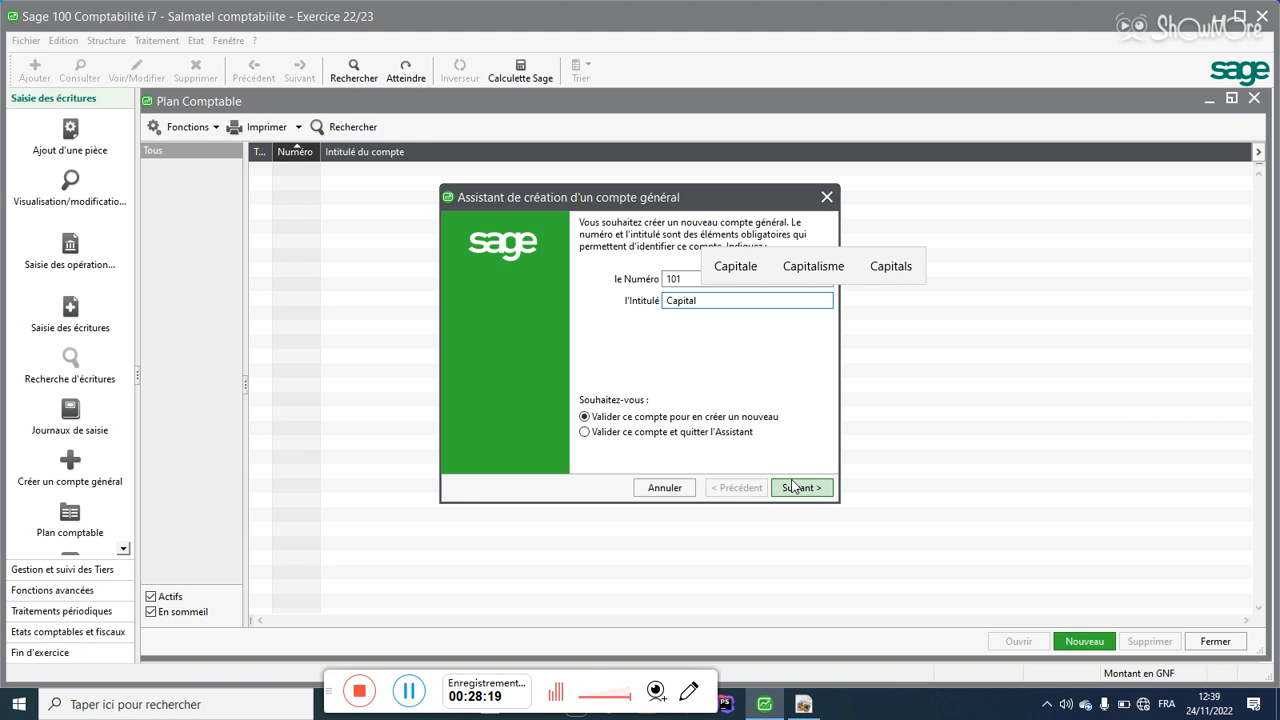
key(Tab)
key(Tab)
key(Tab)
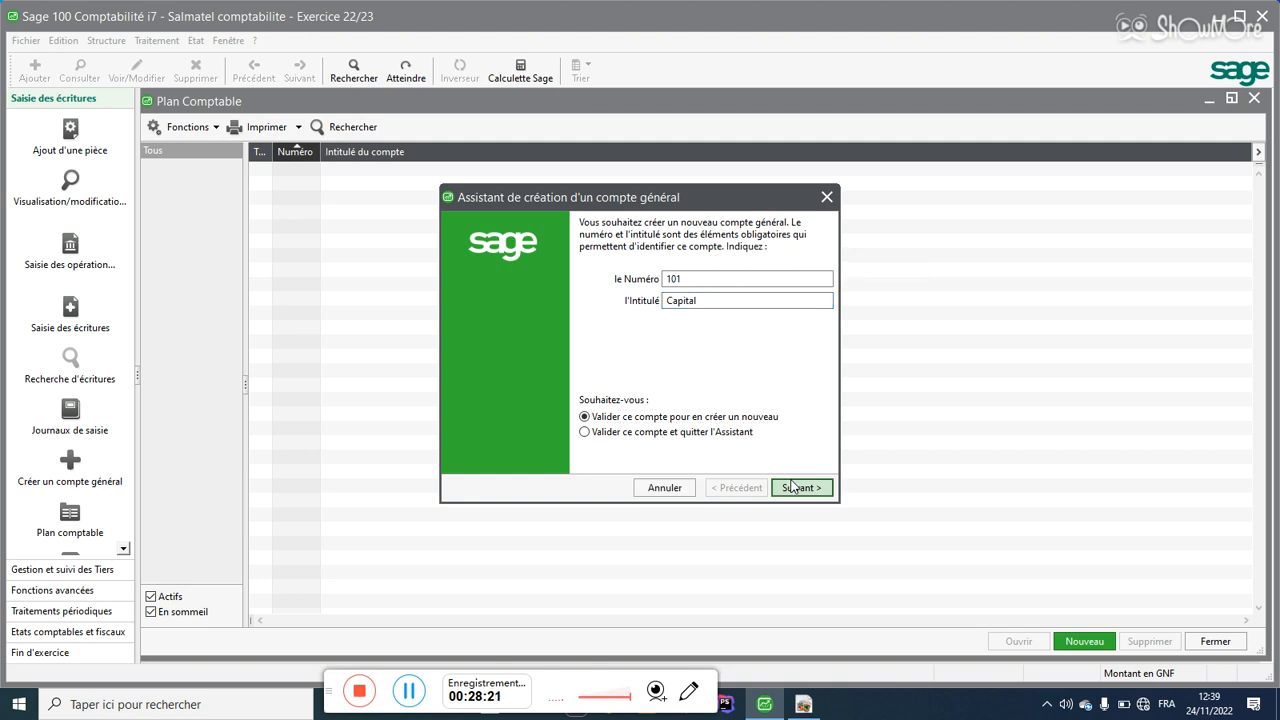
click(790, 486)
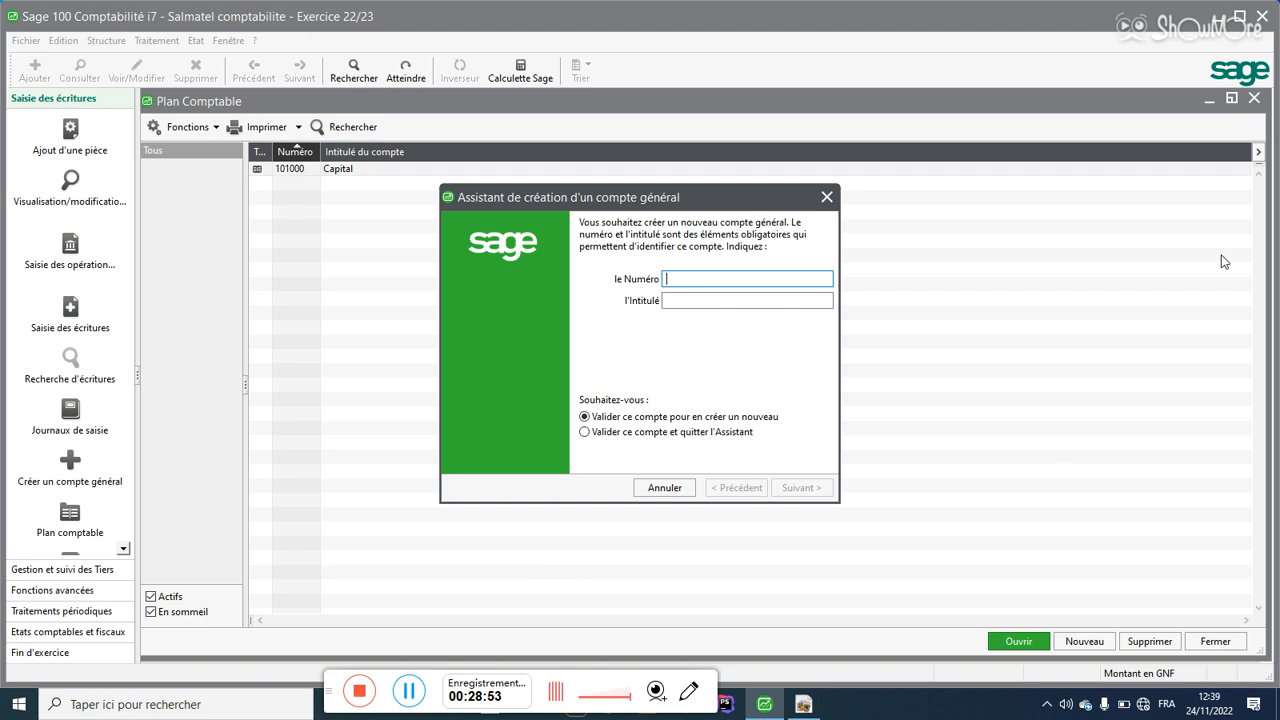
click(827, 197)
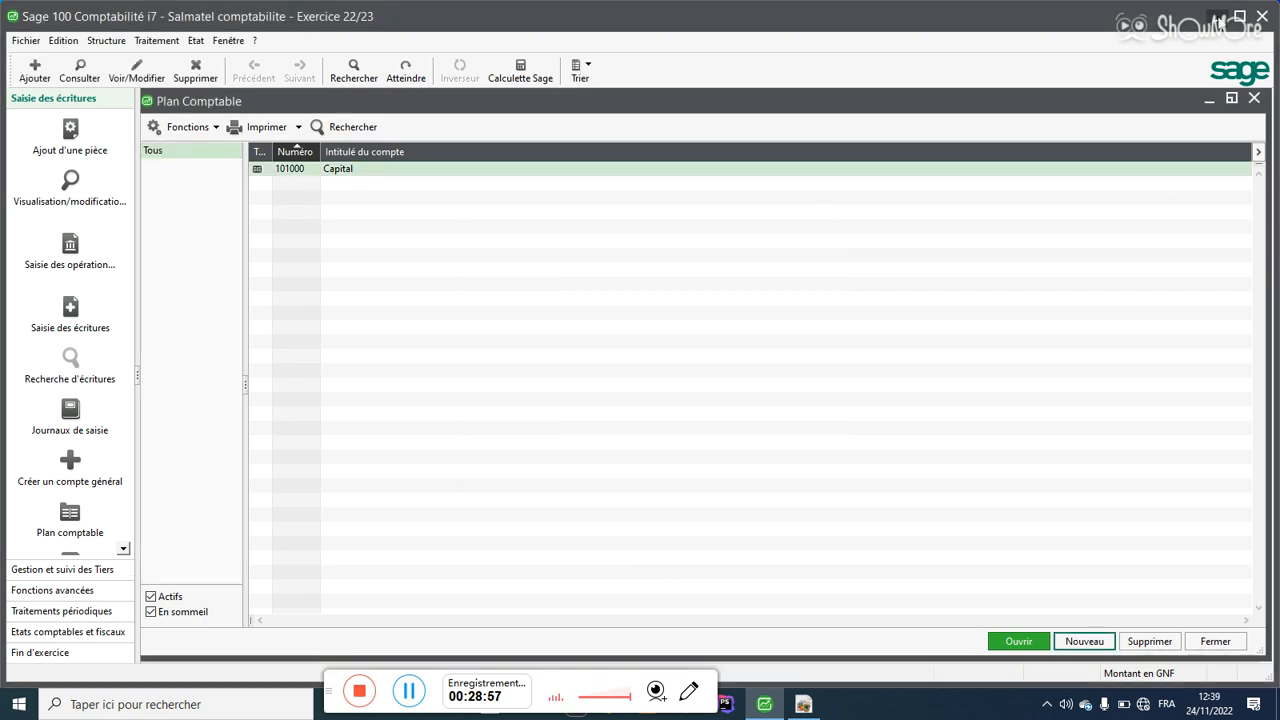
click(1213, 17)
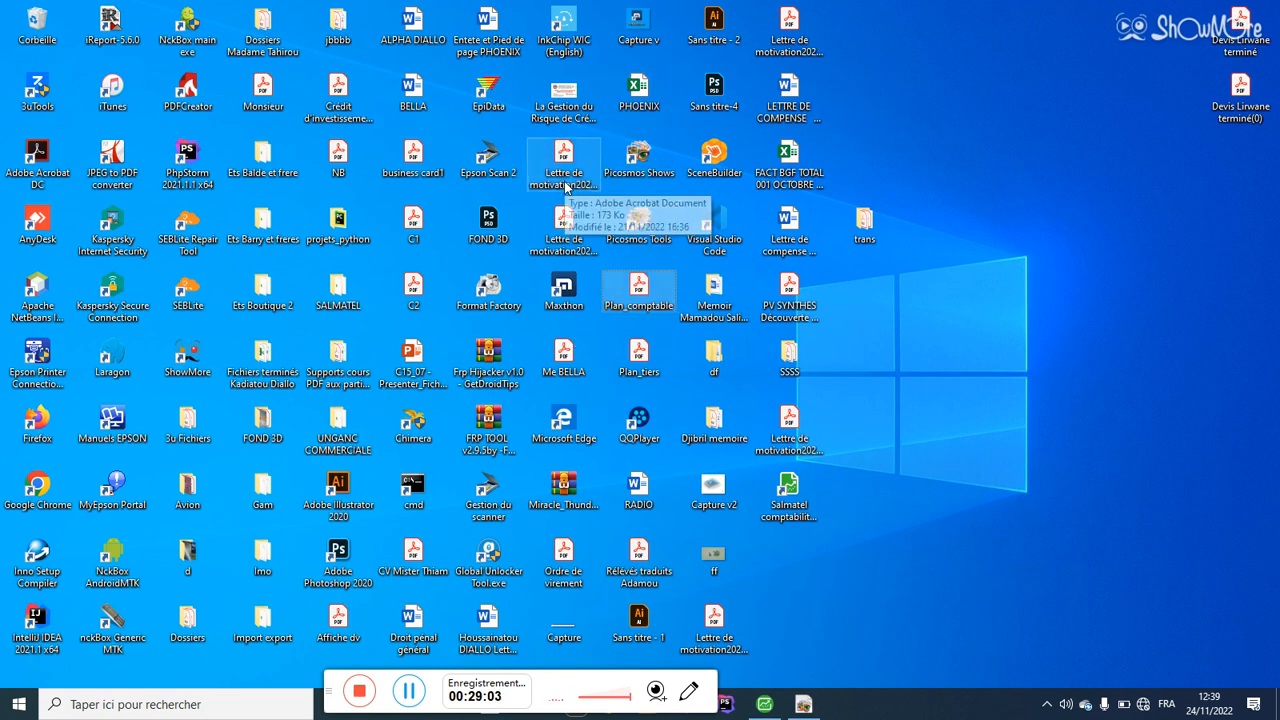
Step: Open Plan_comptable.pdf from the desktop in Acrobat and zoom to 300%
key(p)
key(p)
key(p)
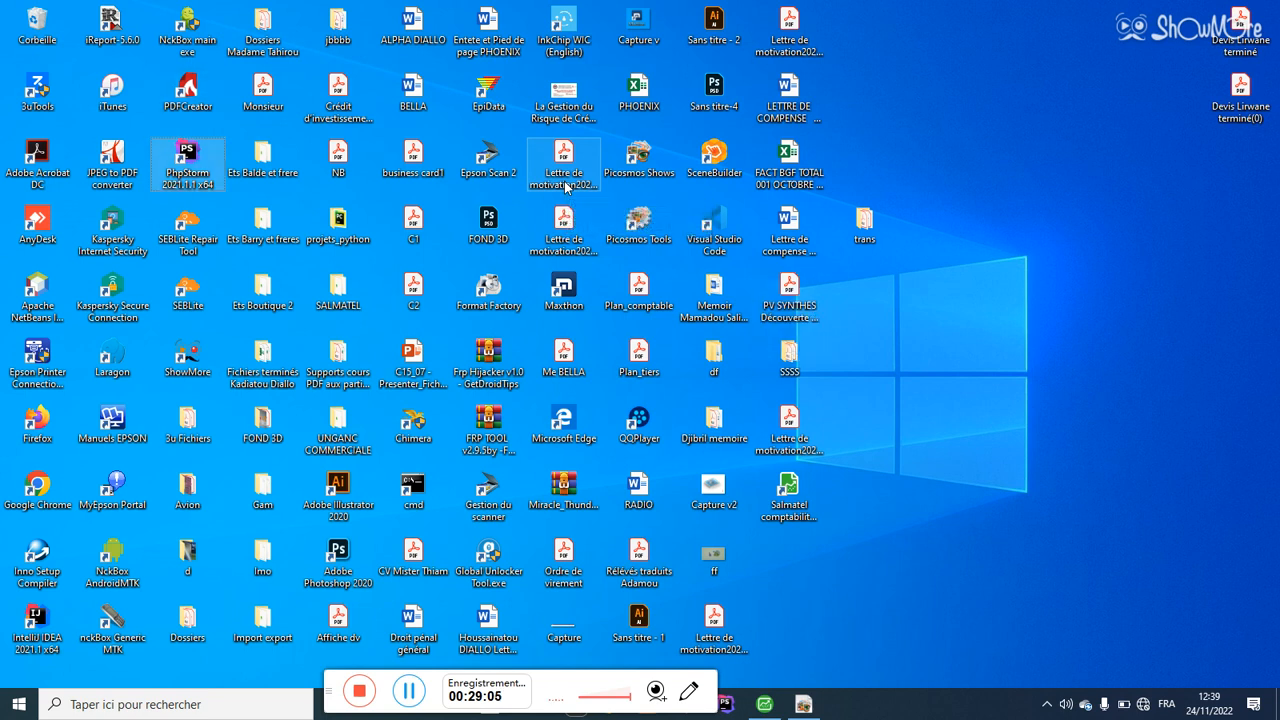
key(p)
key(p)
key(p)
key(p)
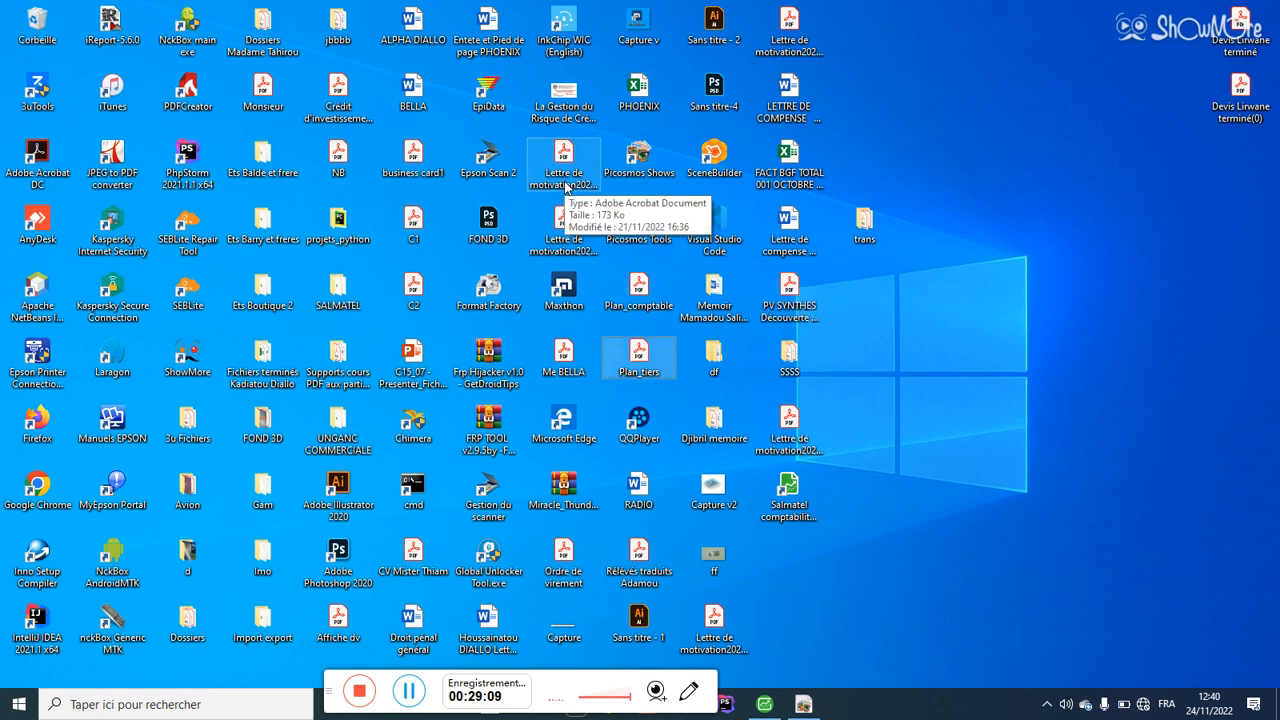
key(p)
double_click(638, 295)
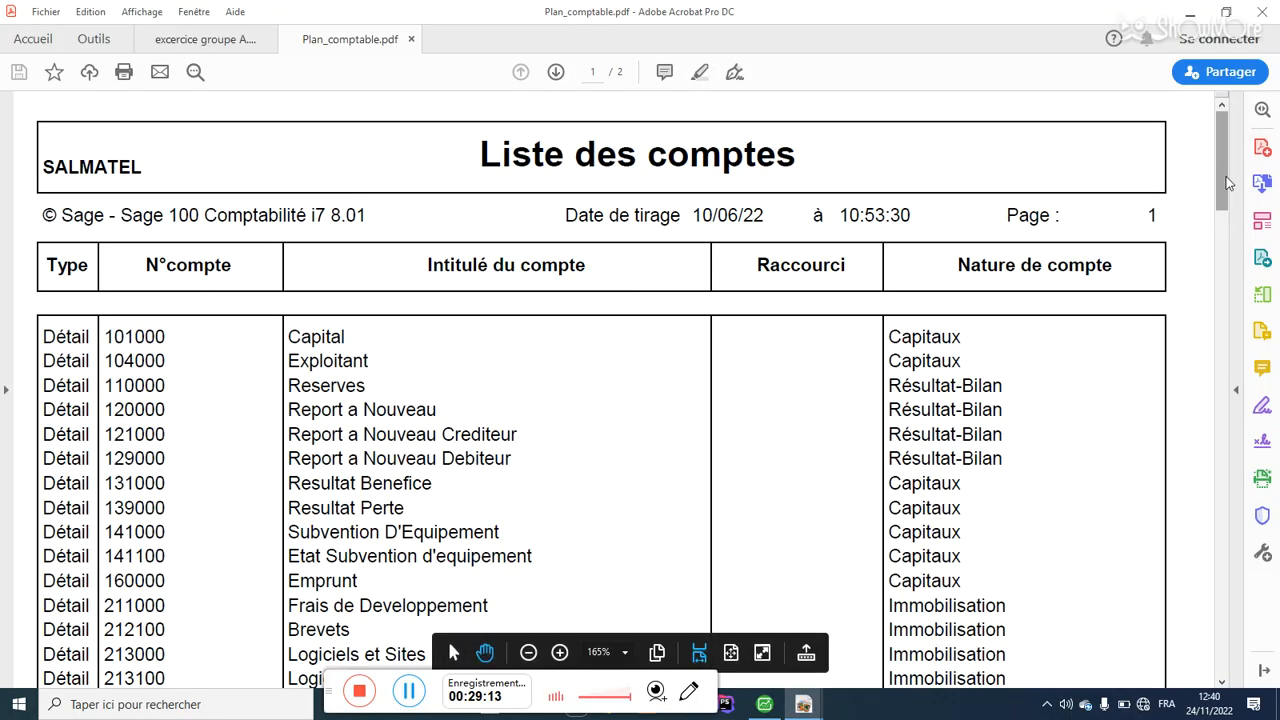
scroll(1229, 215, down, 2)
scroll(1229, 200, down, 1)
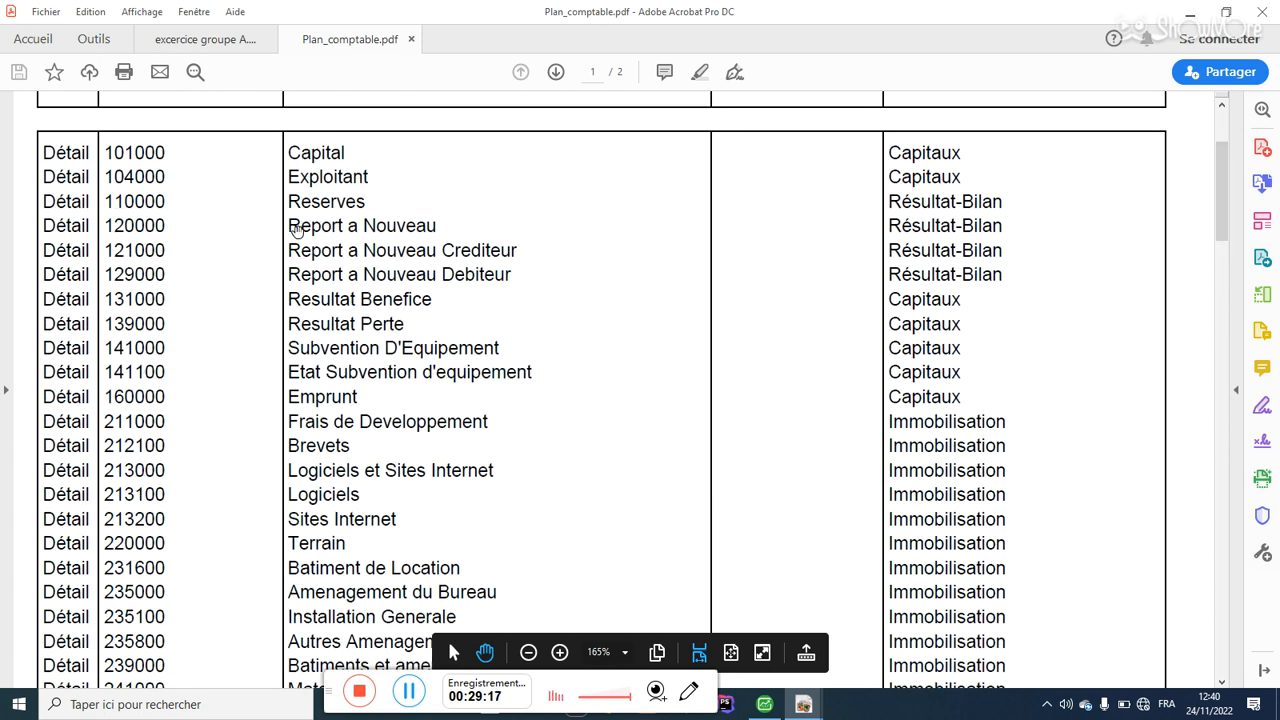
click(559, 652)
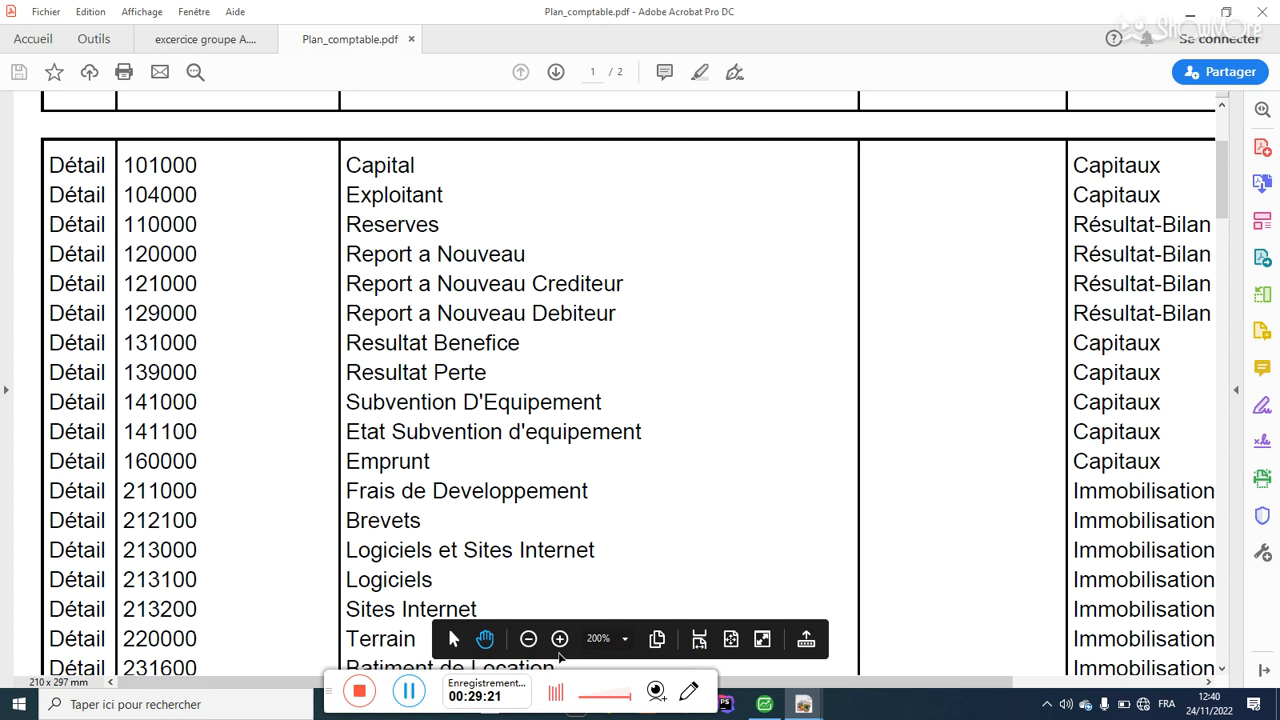
click(560, 640)
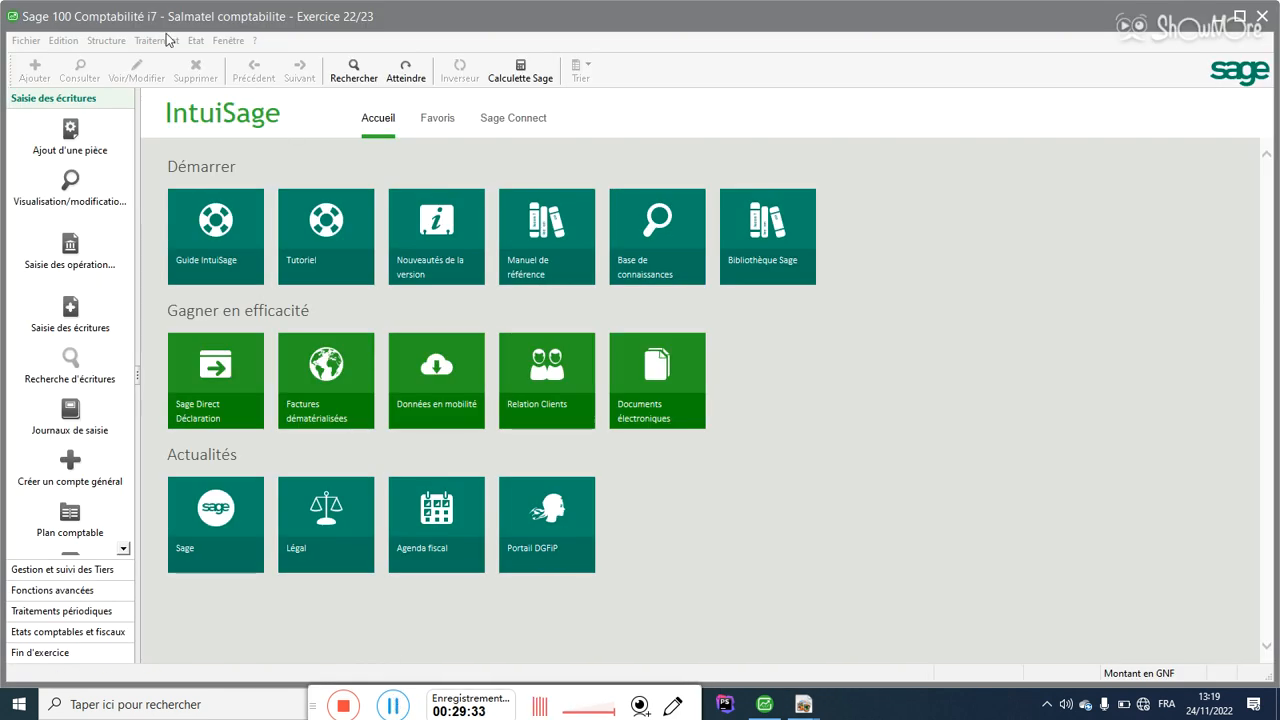
Step: Open the maximized Plan Comptable and scroll through accounts 101000 Capital to 773000 Escomptes Obtenus
click(118, 40)
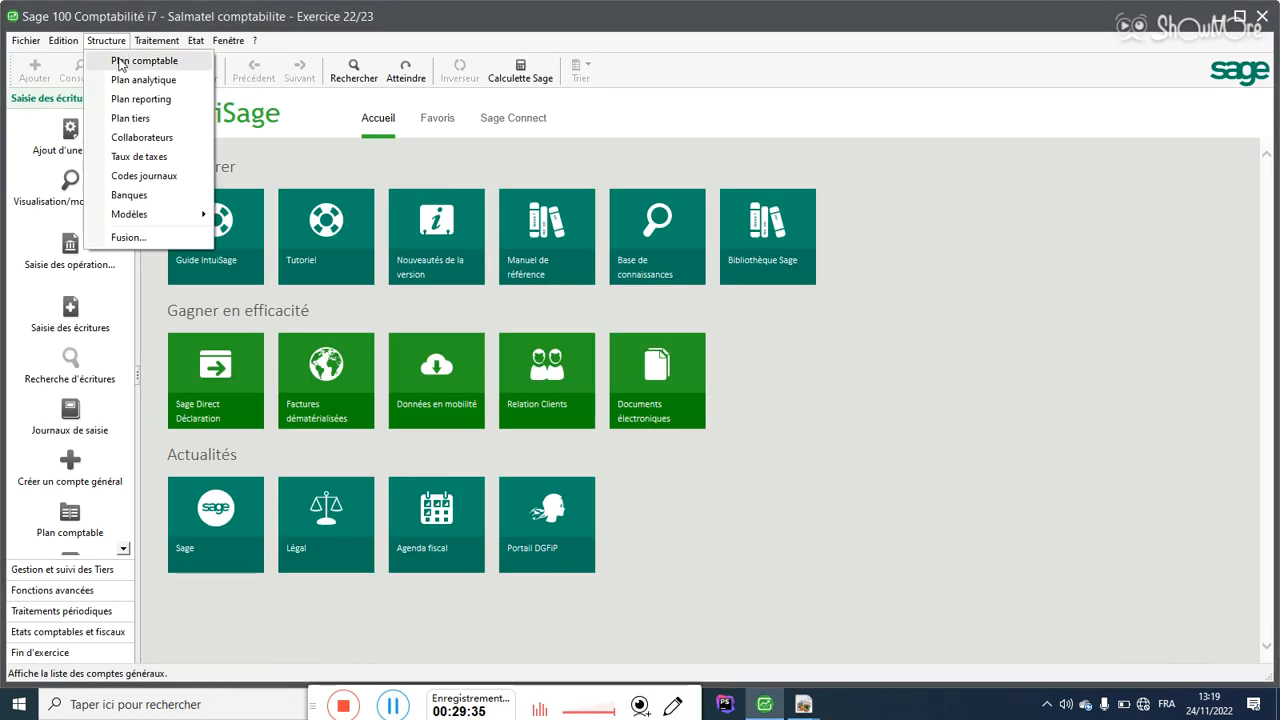
click(121, 62)
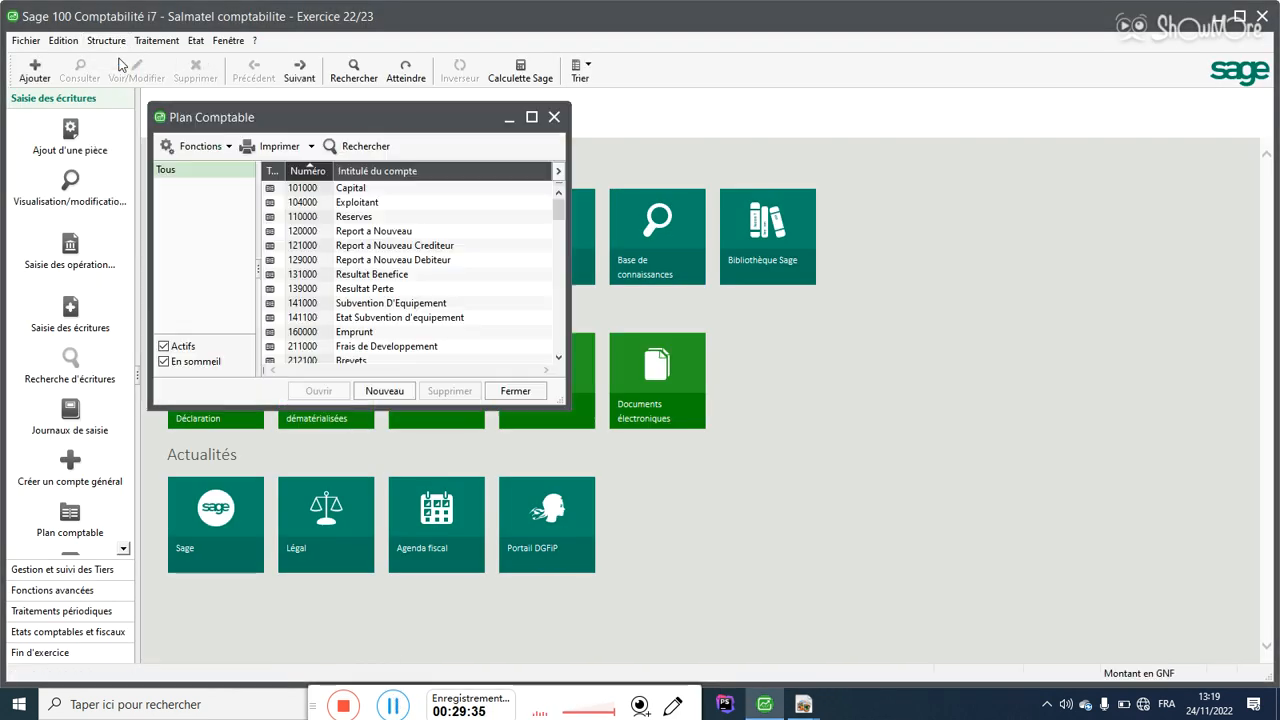
click(531, 117)
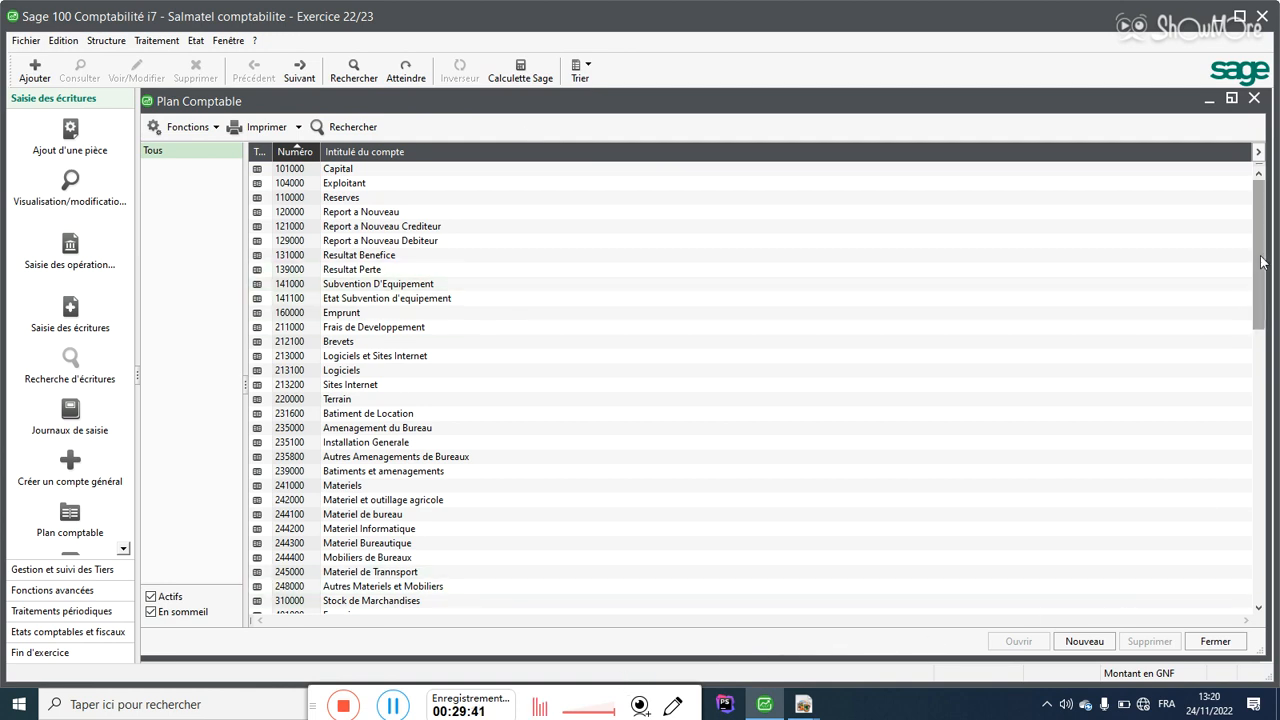
drag(1259, 228, 1278, 541)
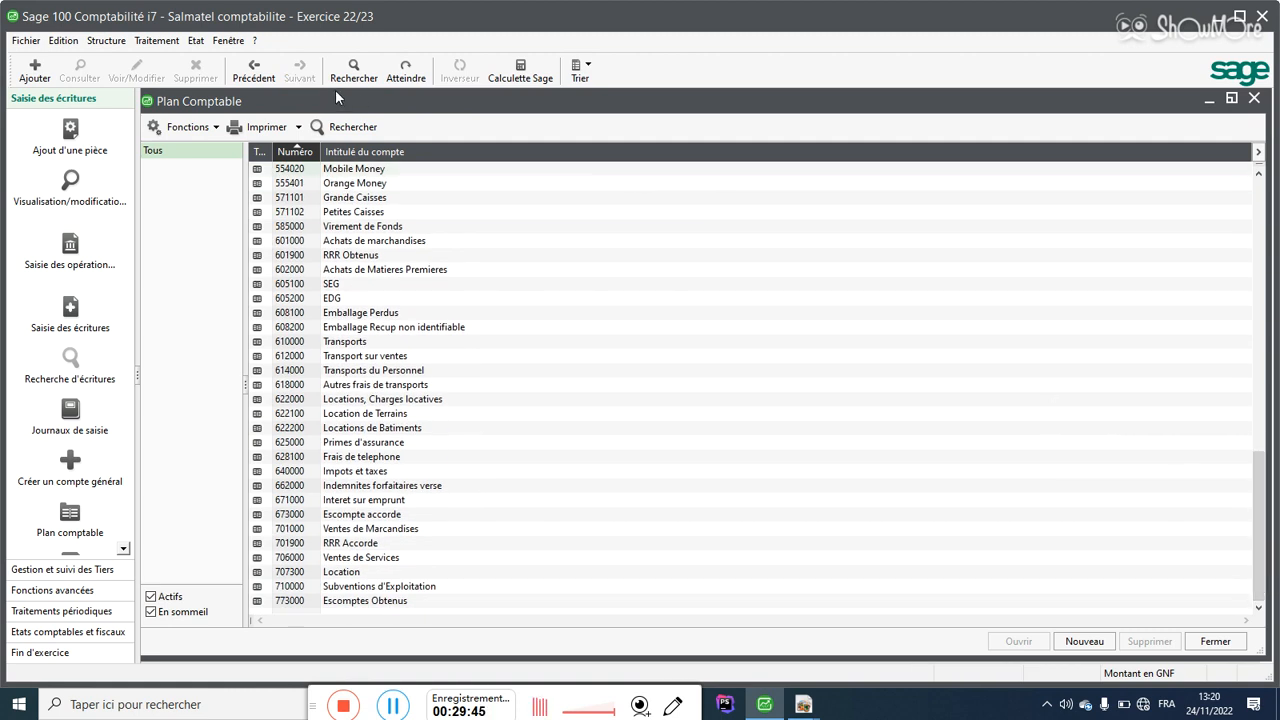
click(122, 48)
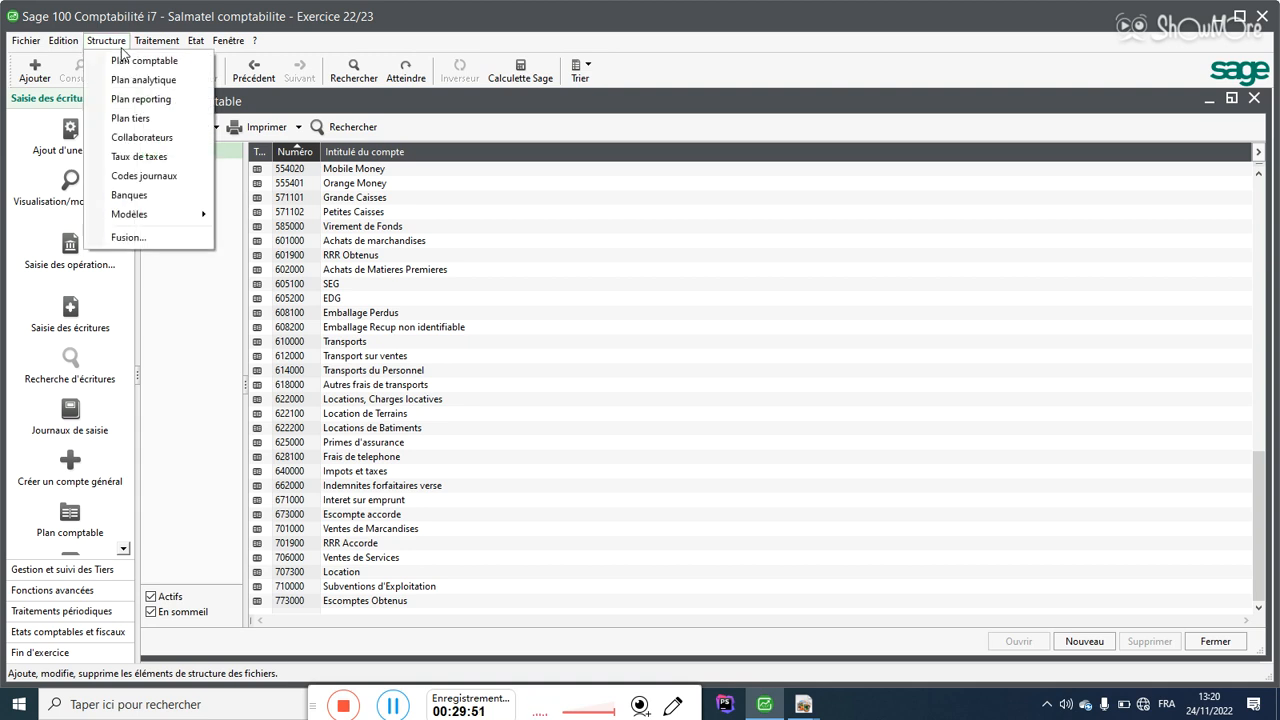
Step: Open the Plan tiers list from the Structure menu and maximize it
click(116, 119)
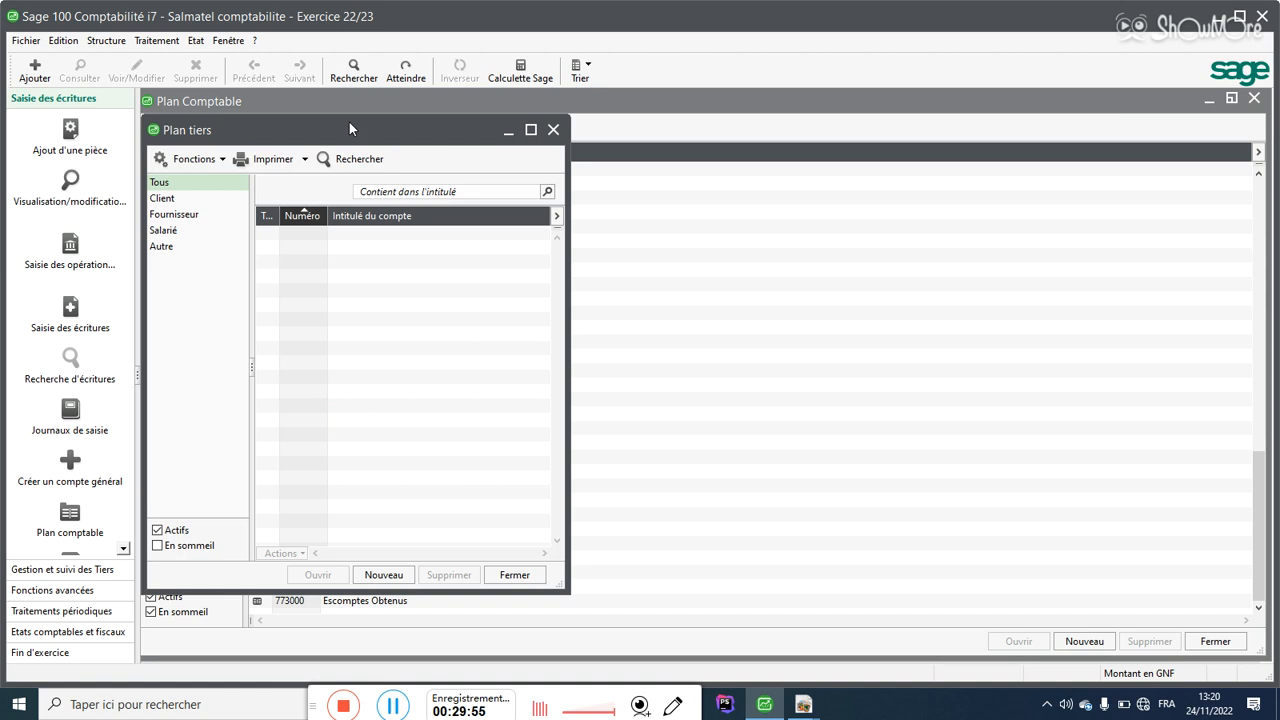
click(553, 130)
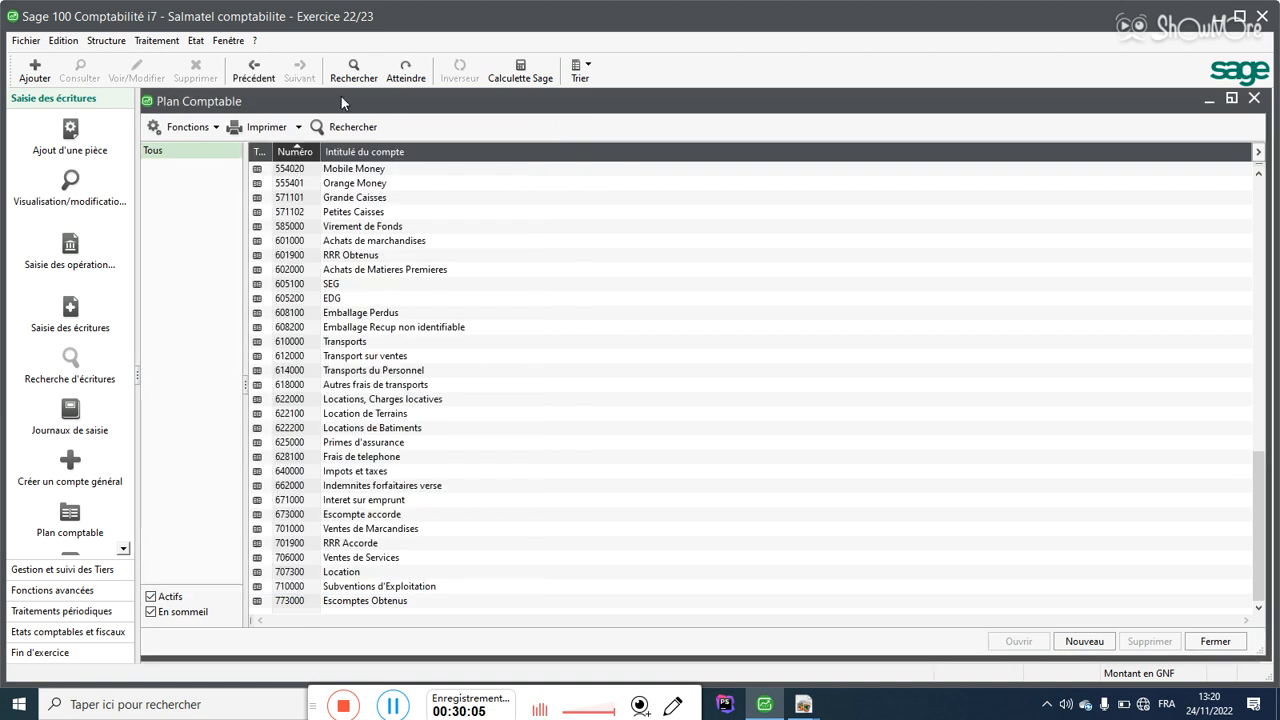
click(112, 42)
click(112, 42)
click(112, 42)
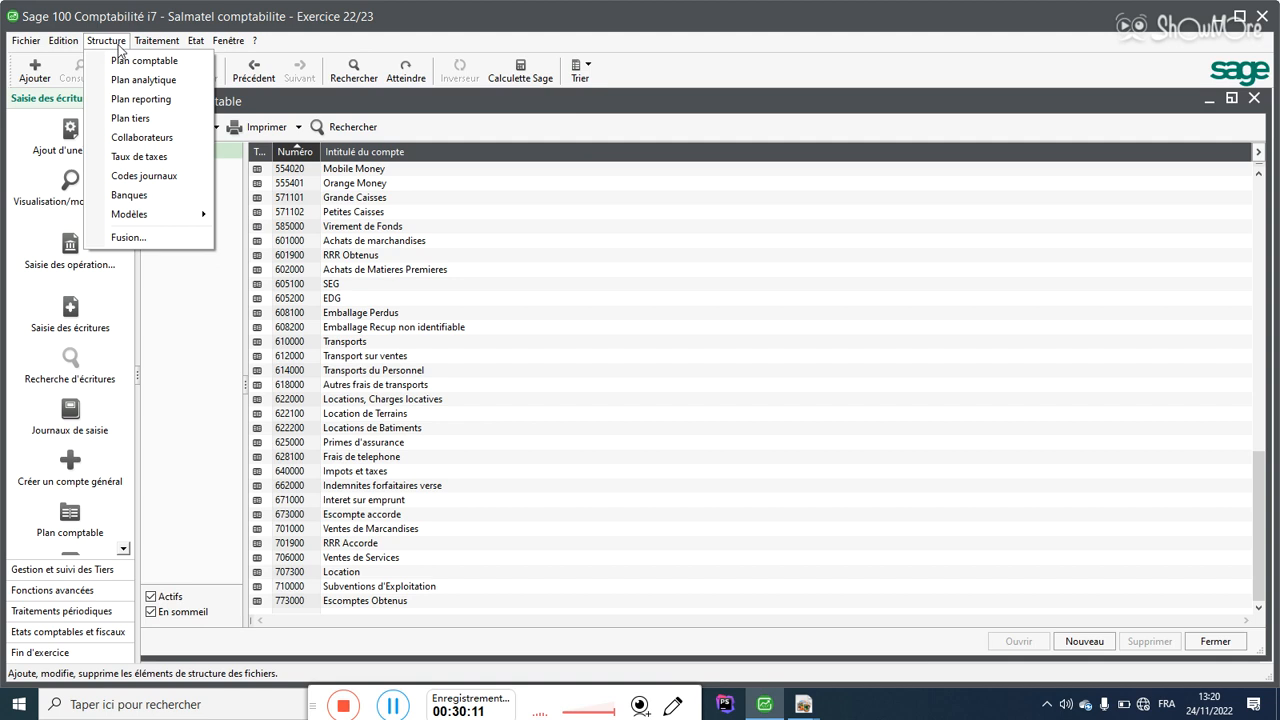
click(130, 118)
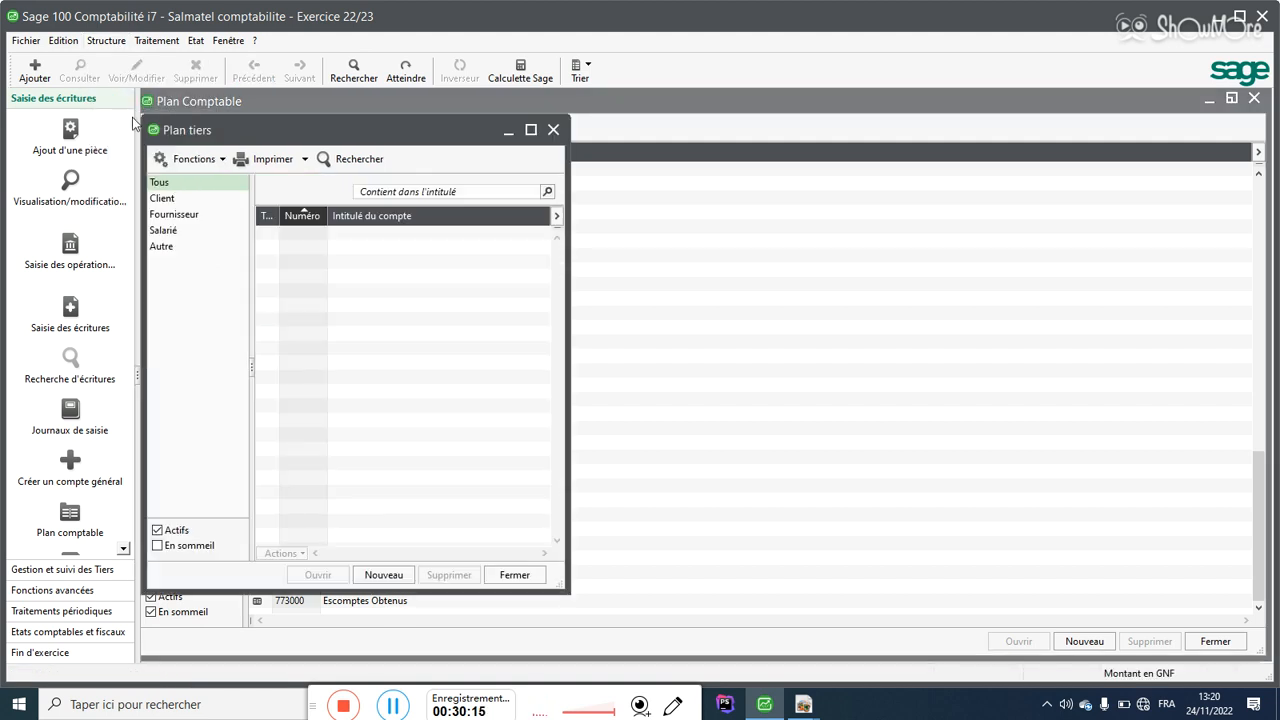
click(531, 131)
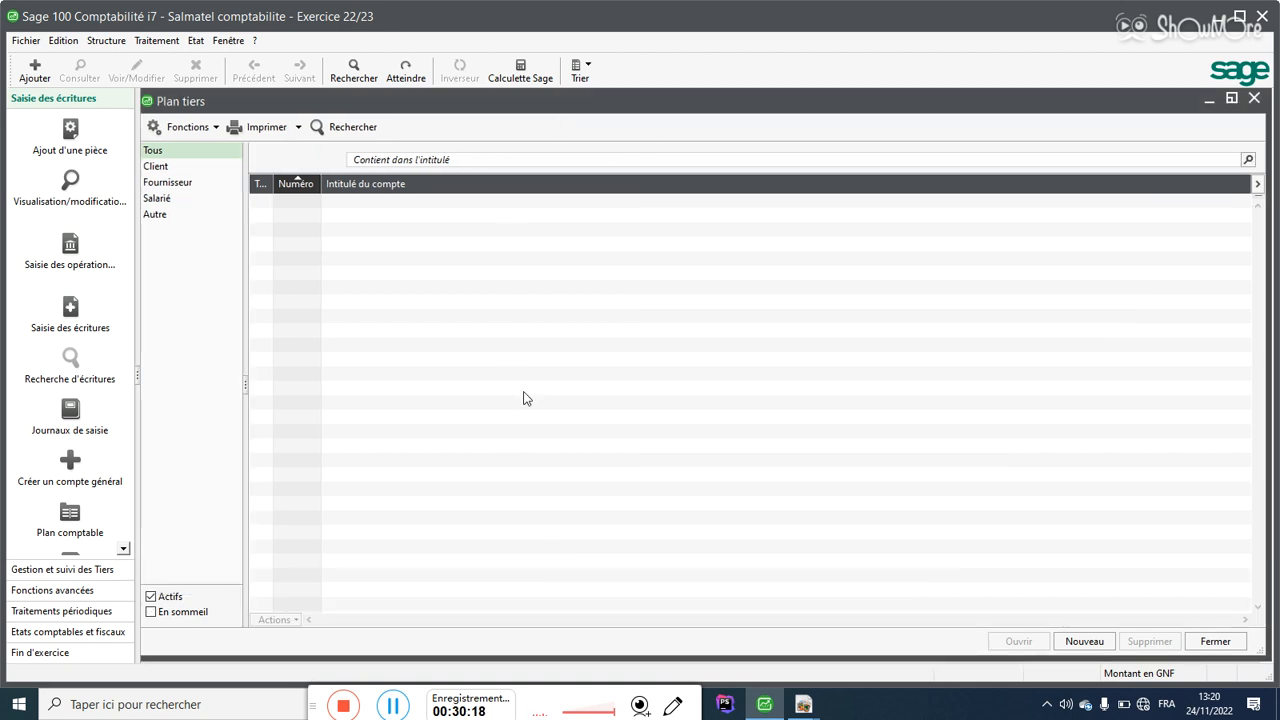
Step: Start a new third-party account, then close the empty form and the Plan tiers list
click(1086, 644)
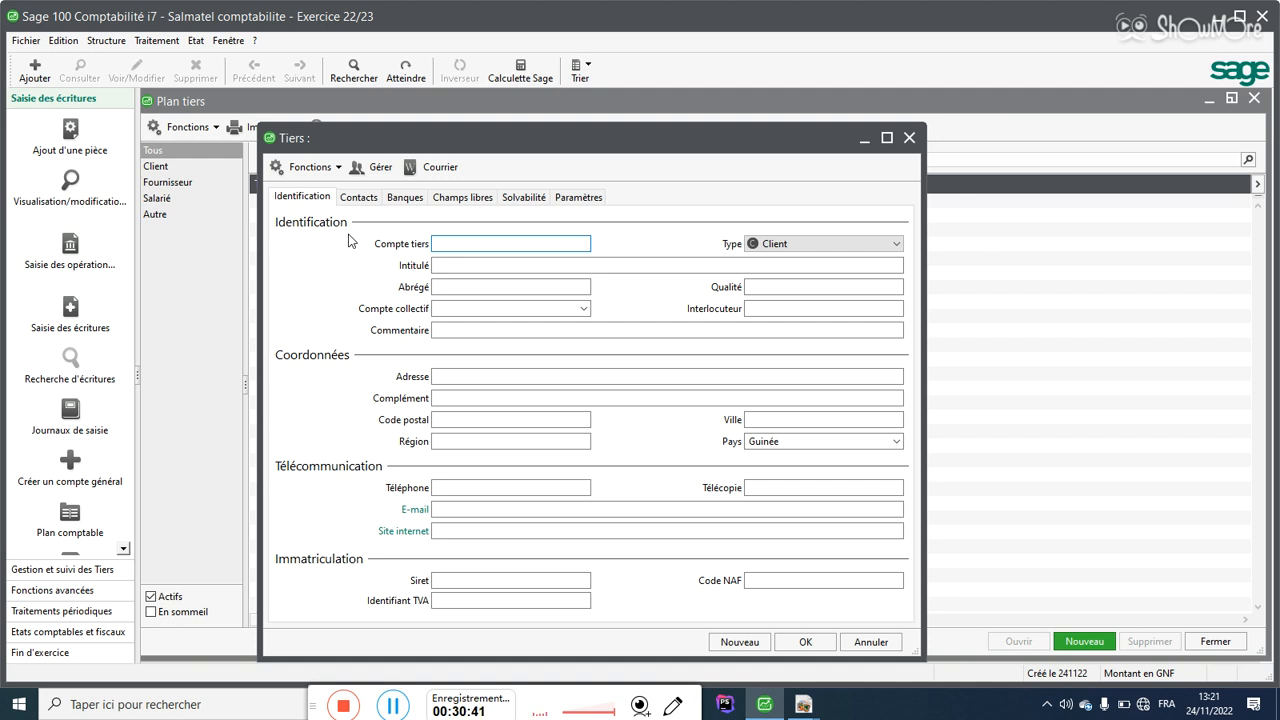
click(909, 138)
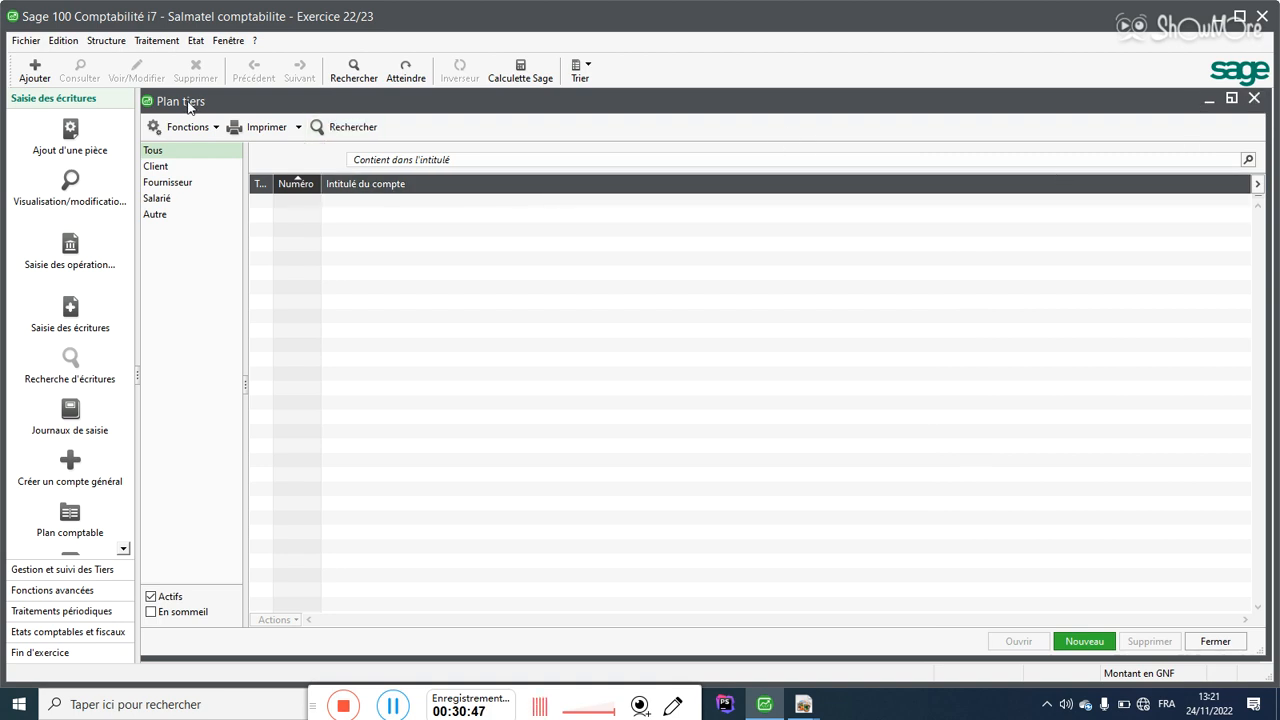
click(1255, 99)
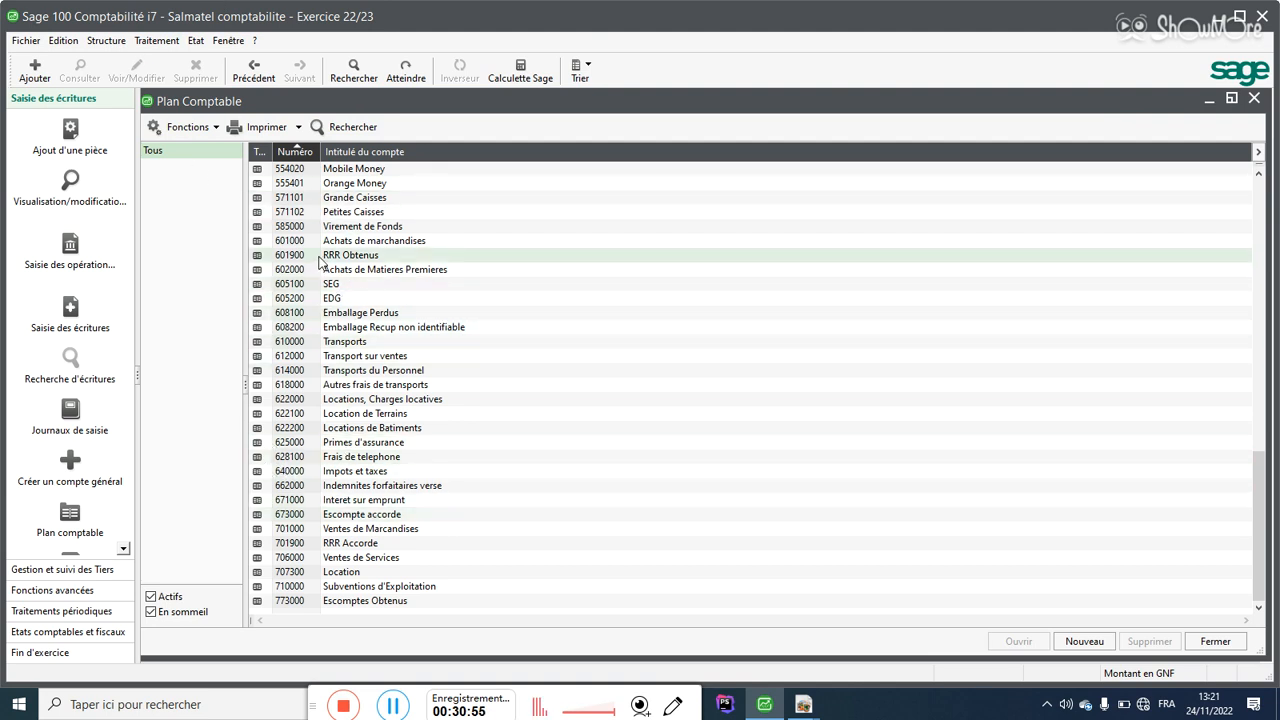
Step: Locate and select the 411000 Clients and 401000 Fournisseurs accounts in the Plan Comptable list
drag(1262, 515, 1256, 329)
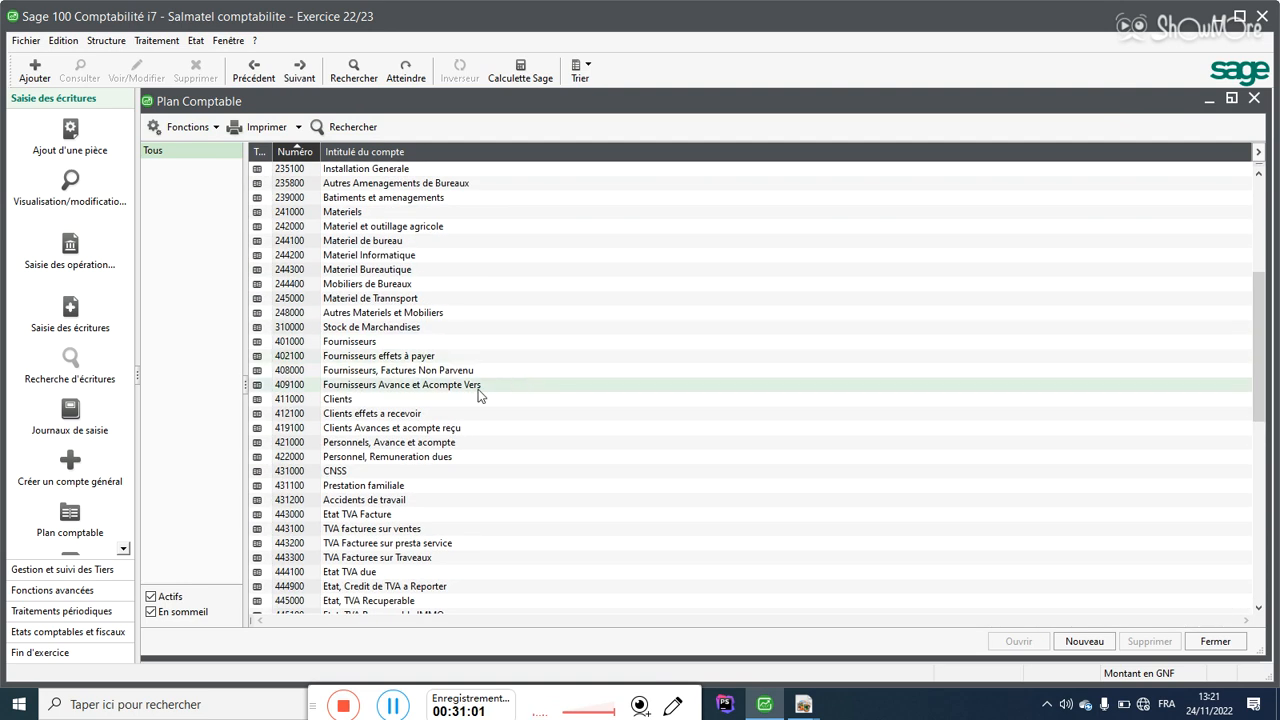
click(355, 400)
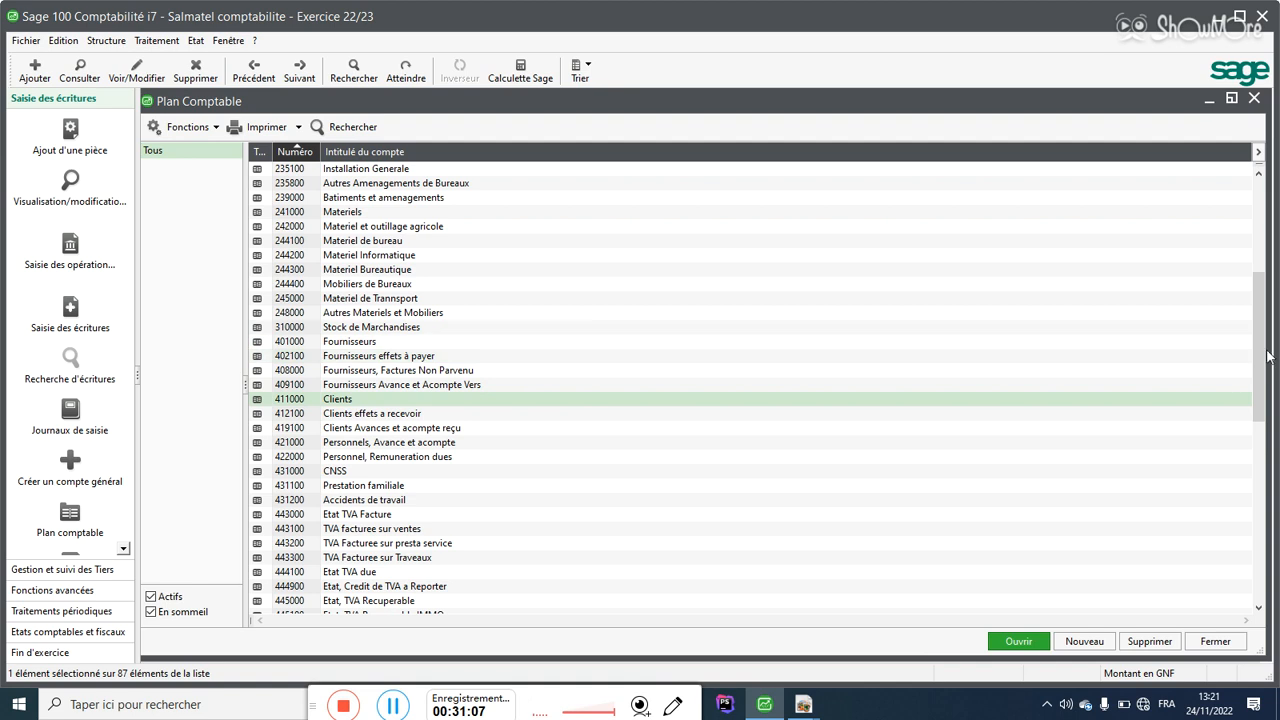
scroll(1266, 364, down, 1)
mouse_move(1266, 364)
mouse_down()
mouse_move(1268, 397)
mouse_move(1258, 342)
mouse_up()
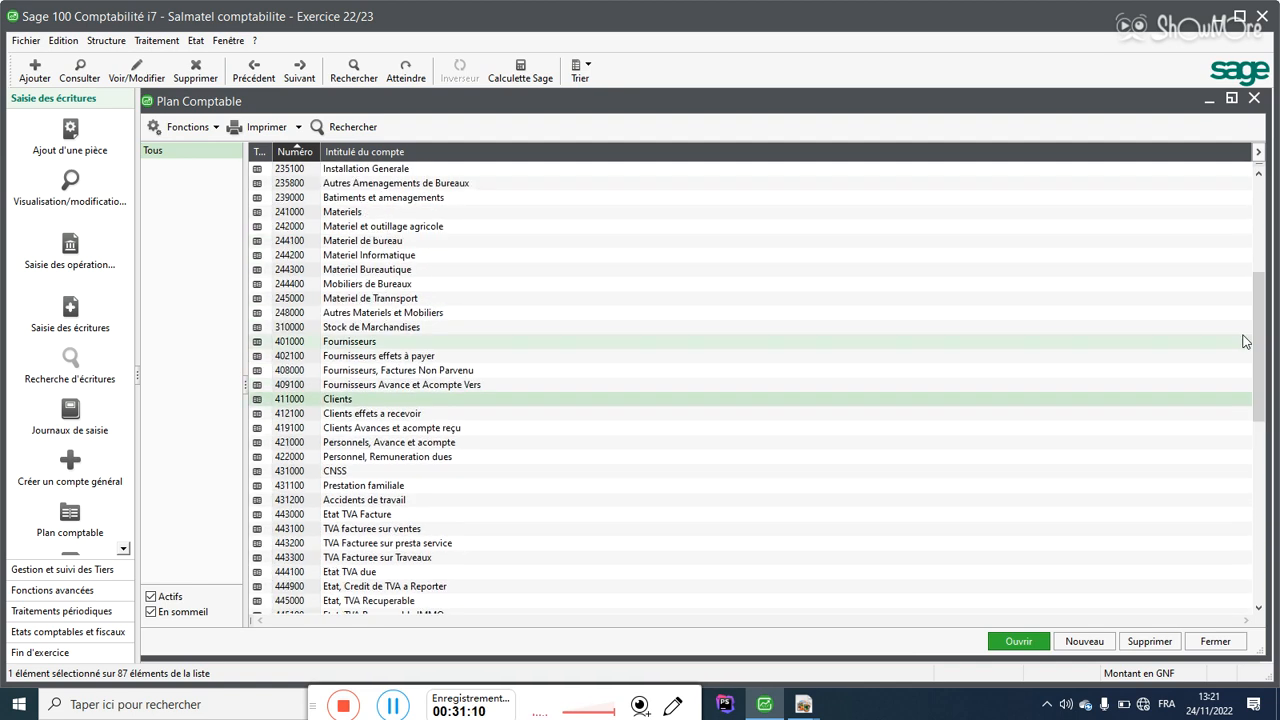
click(389, 344)
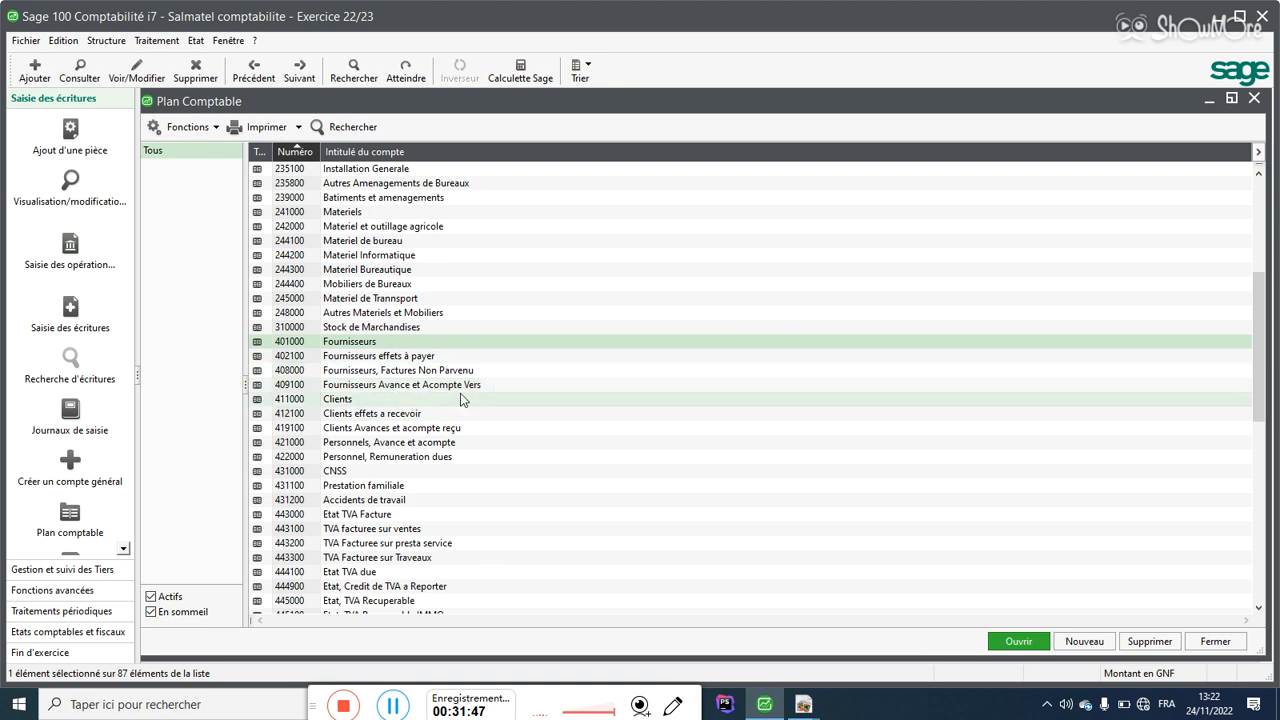
Step: Close the chart of accounts and open the Plan tiers list from Structure, maximized
click(1236, 643)
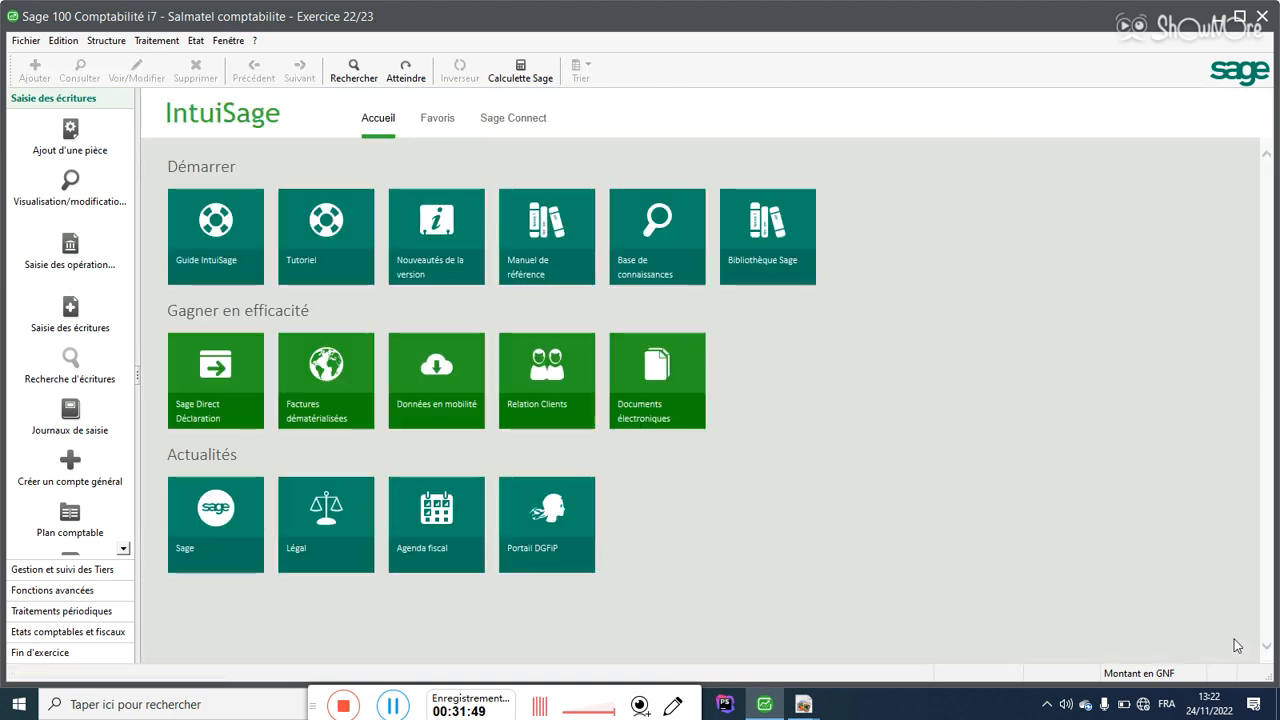
click(106, 41)
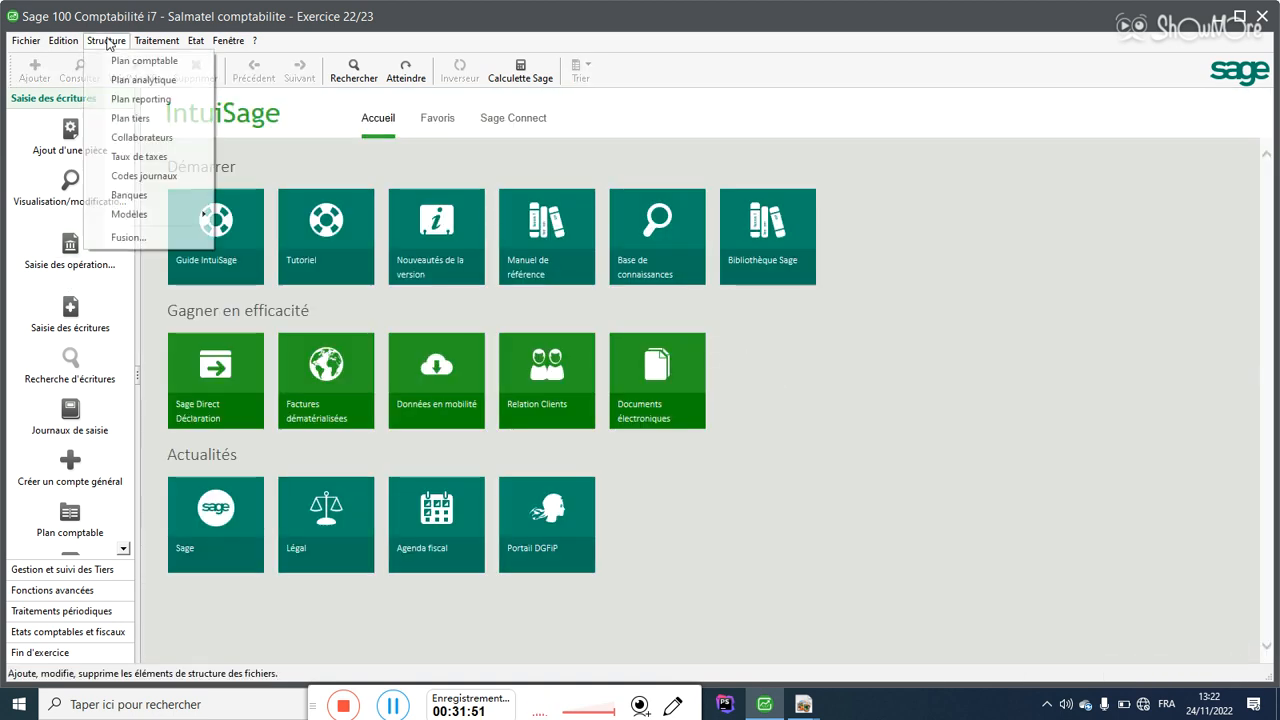
click(130, 118)
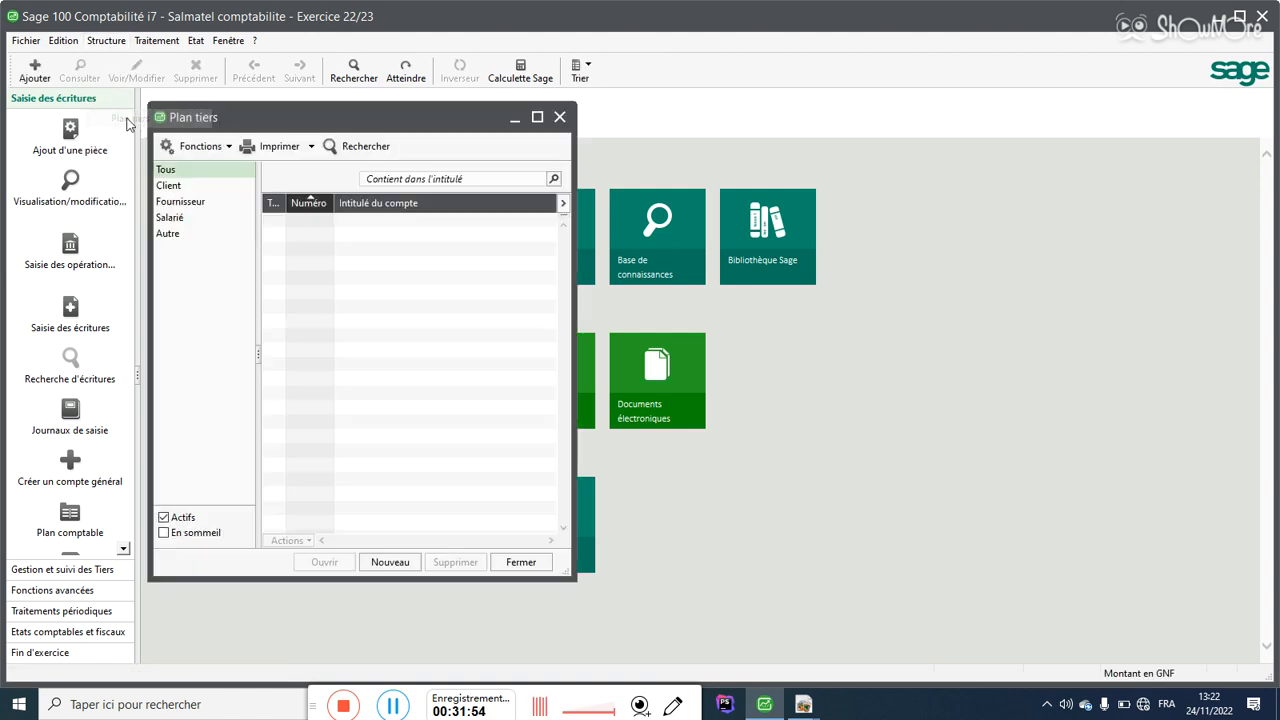
click(537, 117)
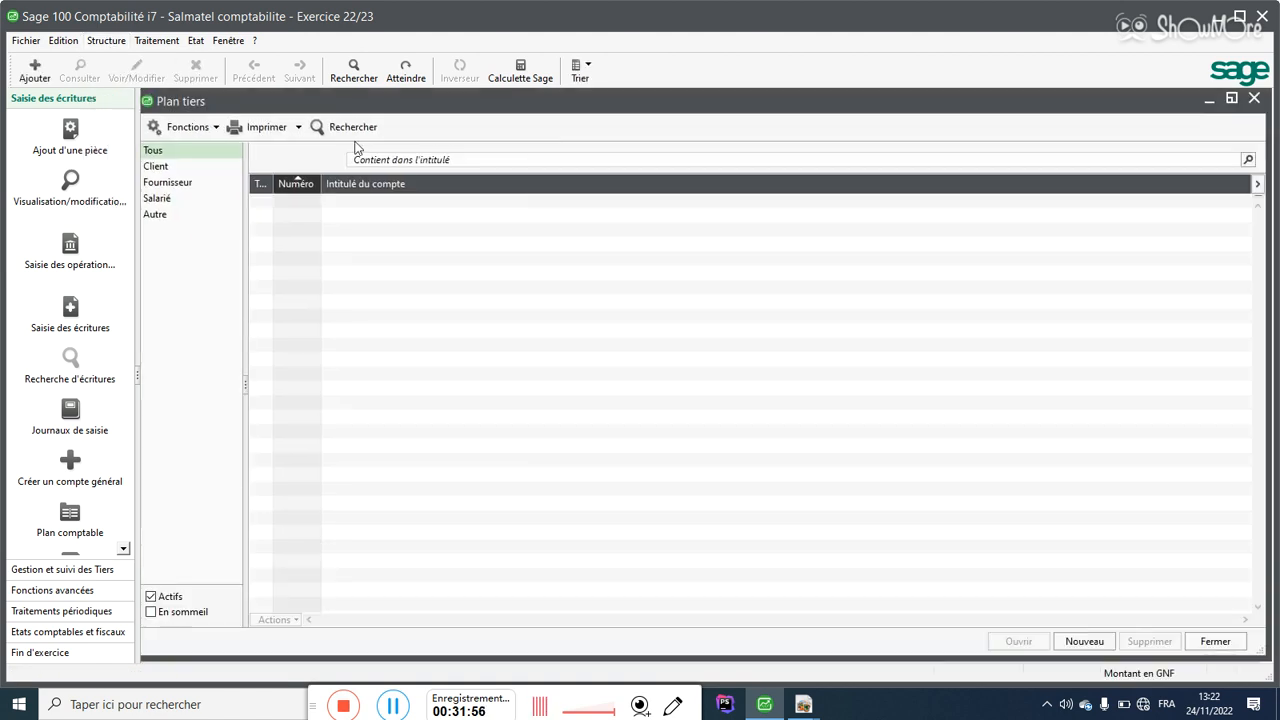
Step: Filter the Plan tiers list to Client accounts and start a new blank client form
click(156, 169)
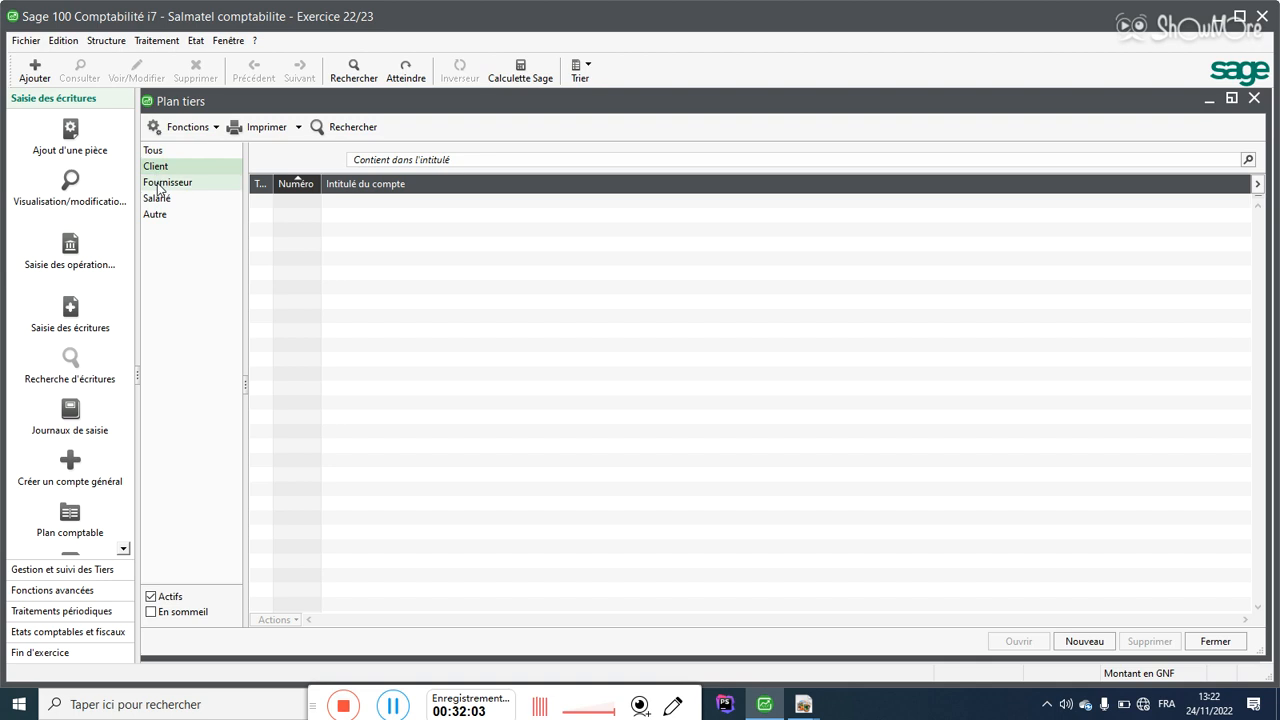
click(160, 185)
click(153, 200)
click(155, 213)
click(155, 199)
click(161, 187)
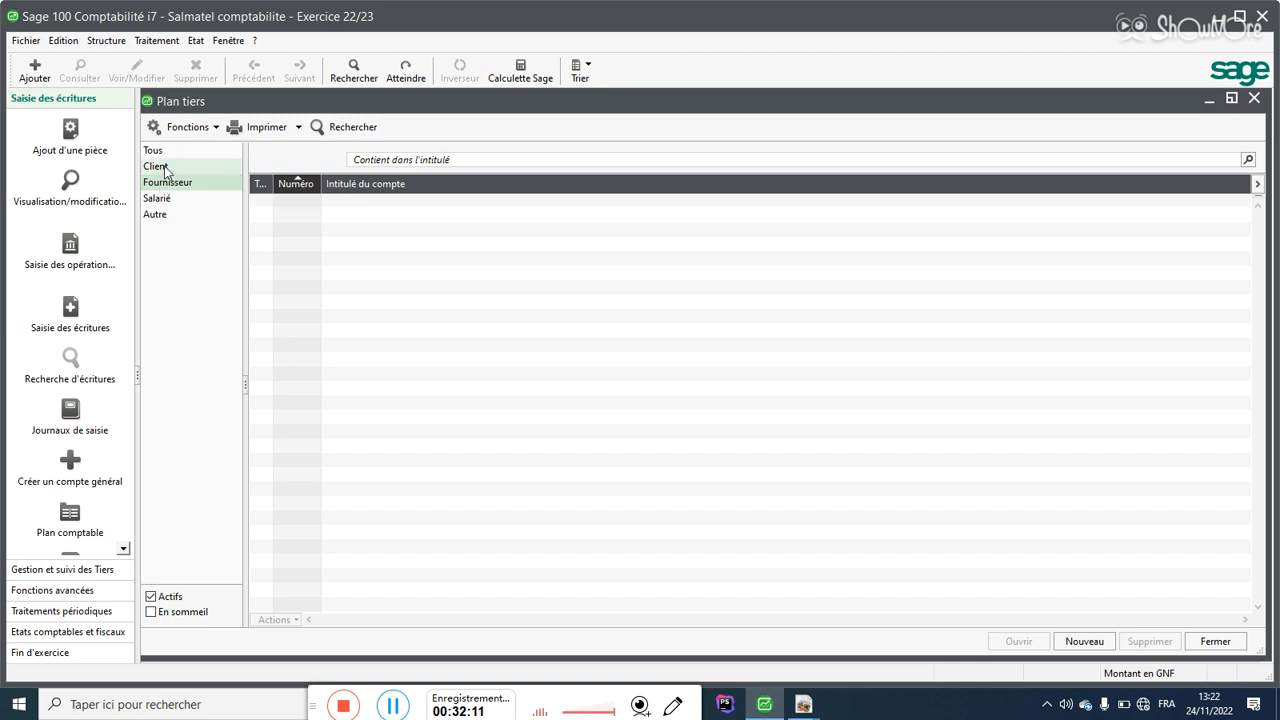
click(166, 171)
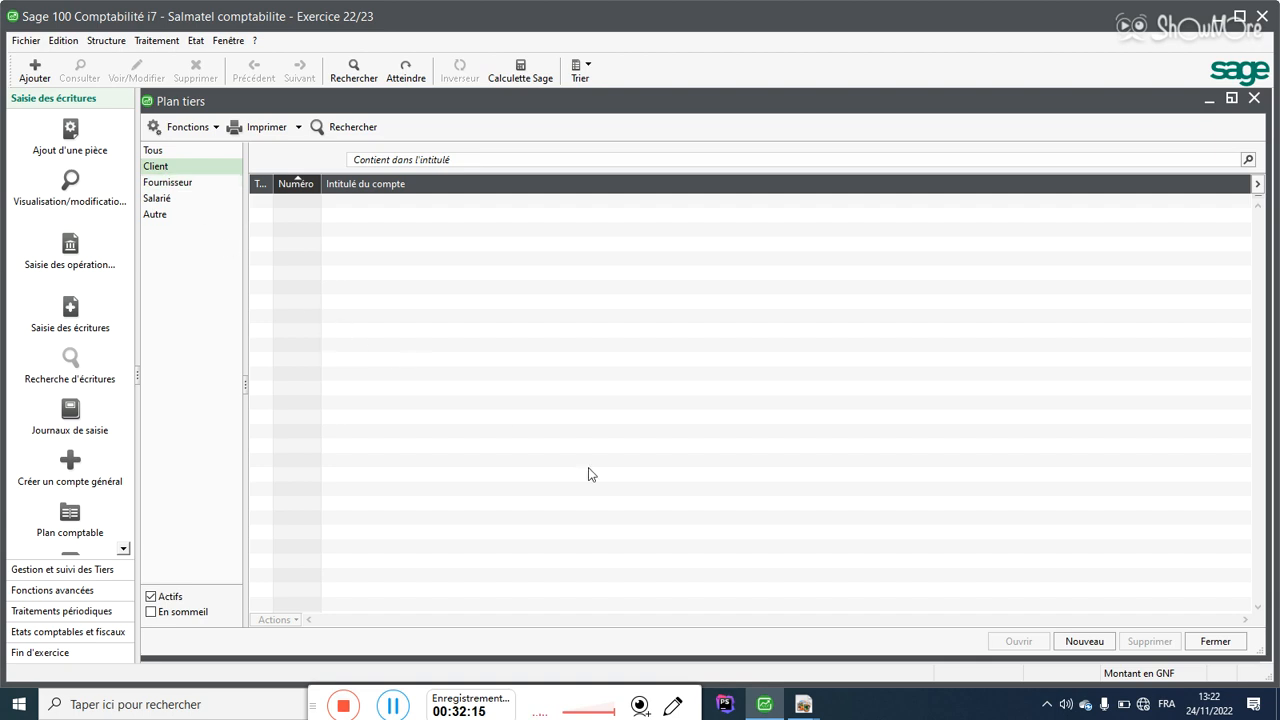
click(1078, 648)
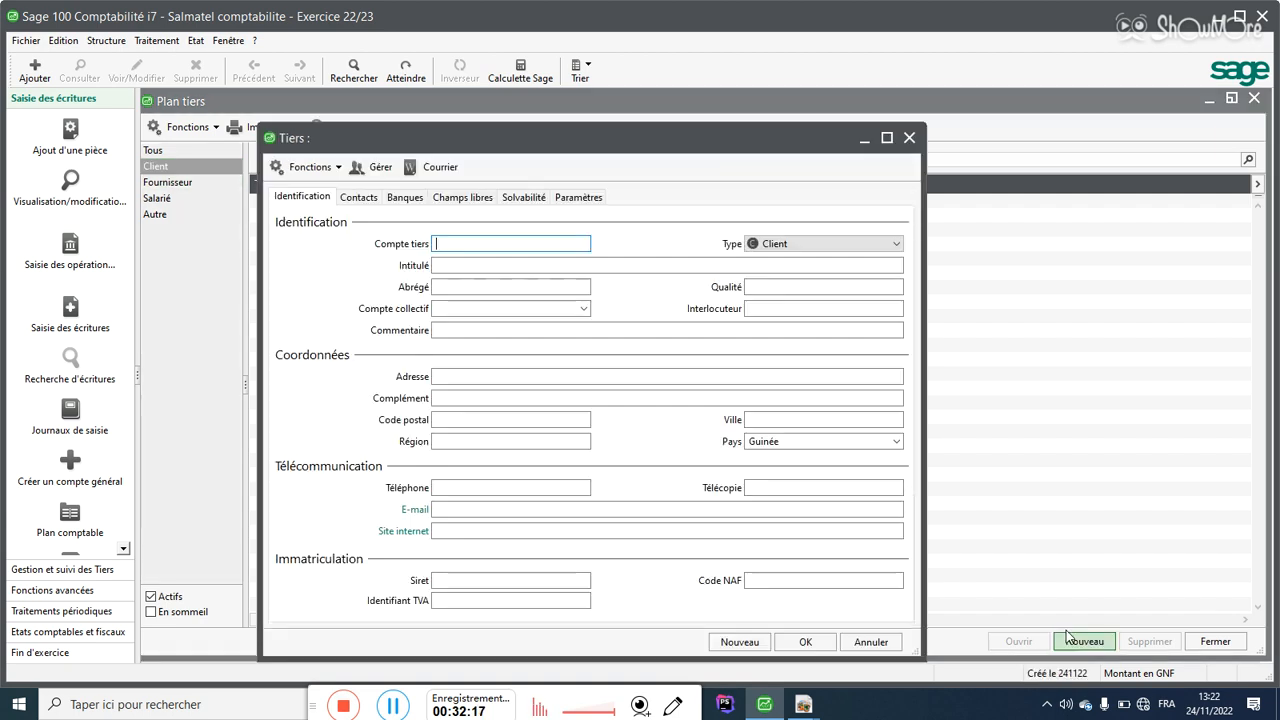
Step: Set the new client's Compte tiers to 4110001, replacing the trial entry CL001
drag(341, 138, 338, 109)
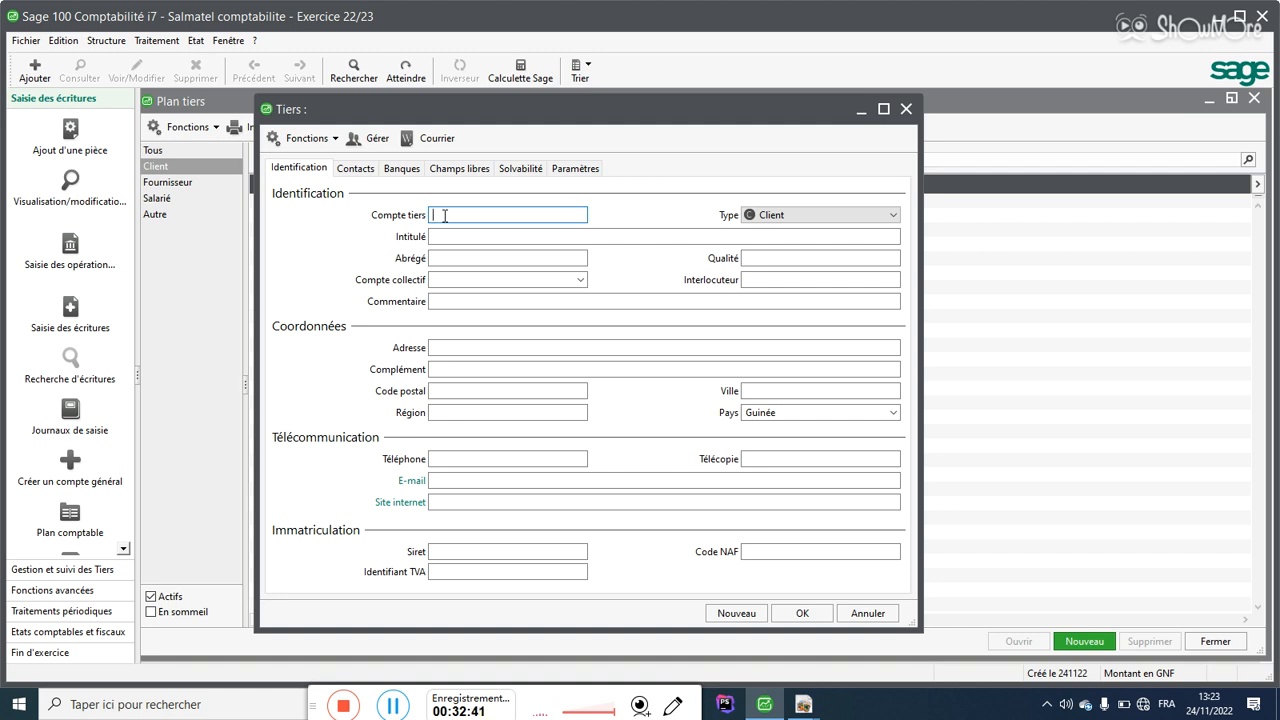
text(C)
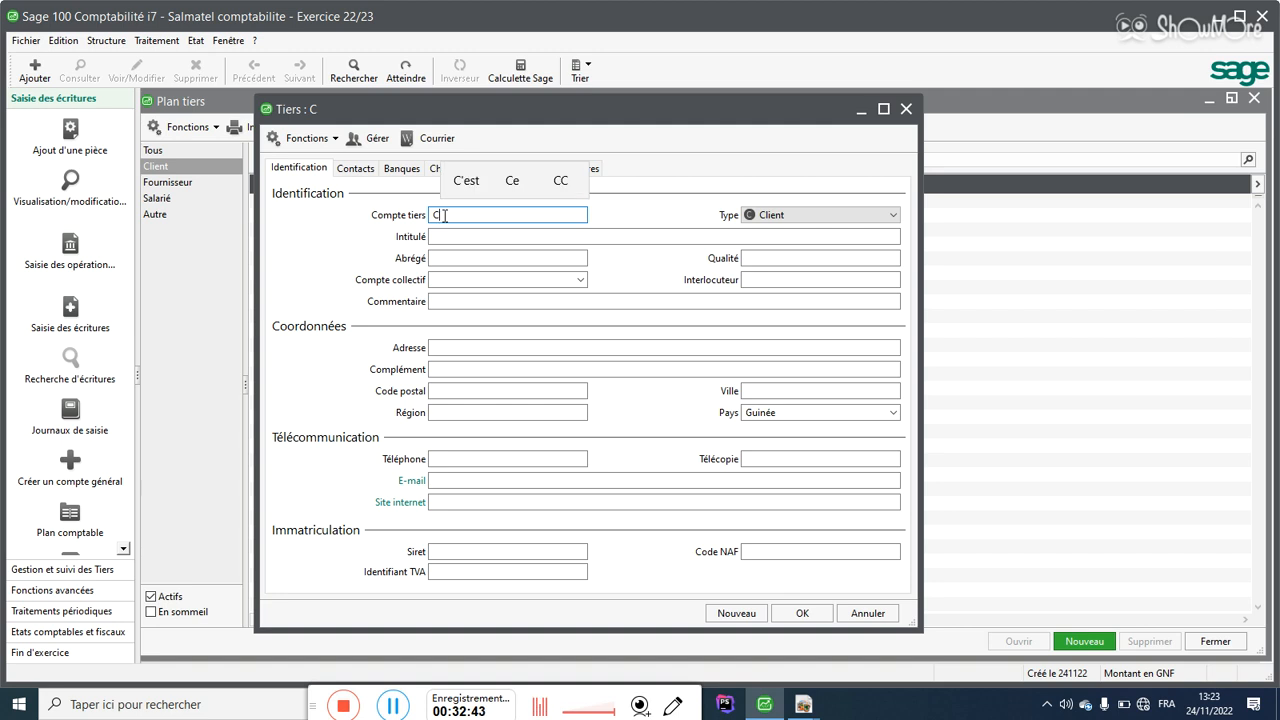
text(L01)
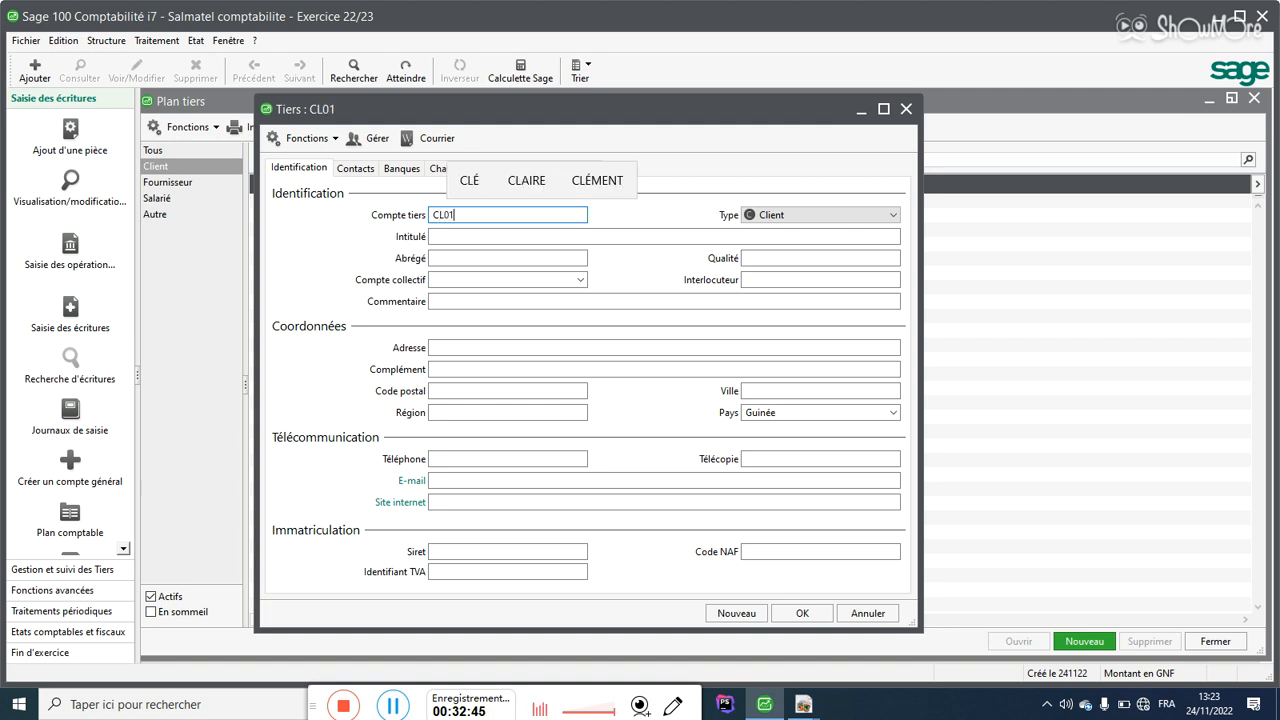
key(BackSpace)
key(BackSpace)
text(010)
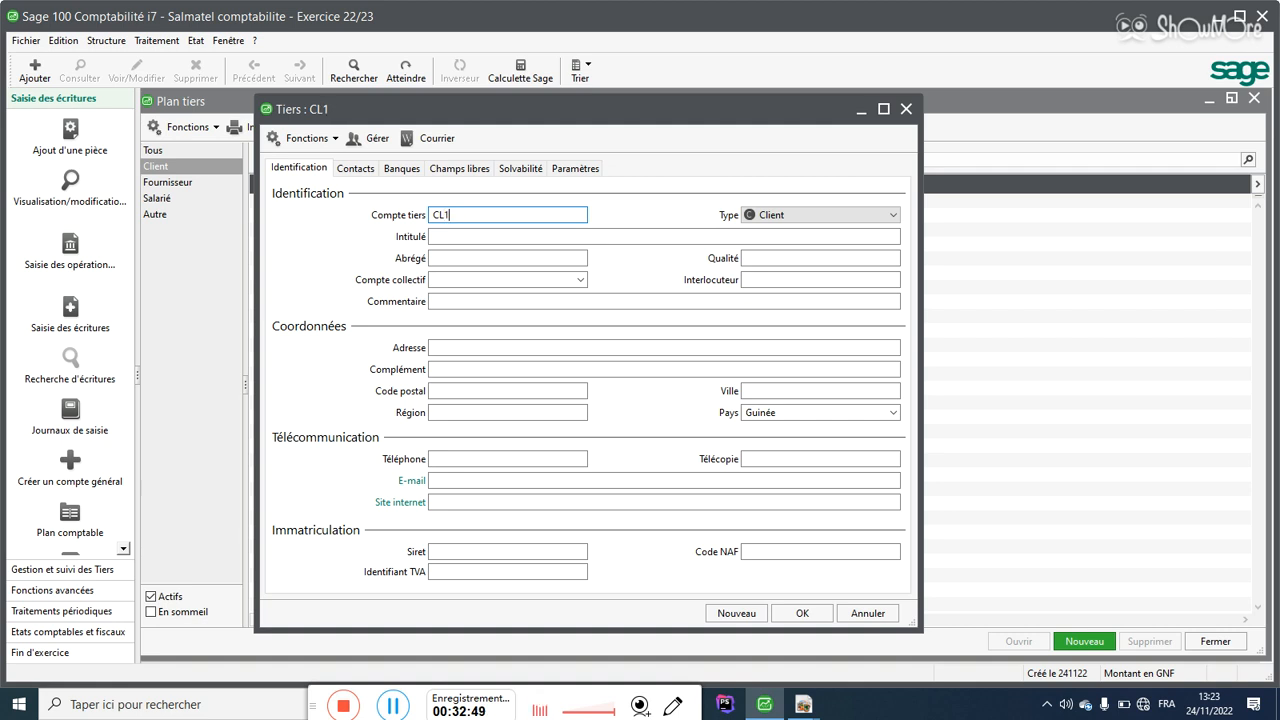
key(BackSpace)
key(BackSpace)
text(01)
key(BackSpace)
key(BackSpace)
key(BackSpace)
key(BackSpace)
key(BackSpace)
text(4110001)
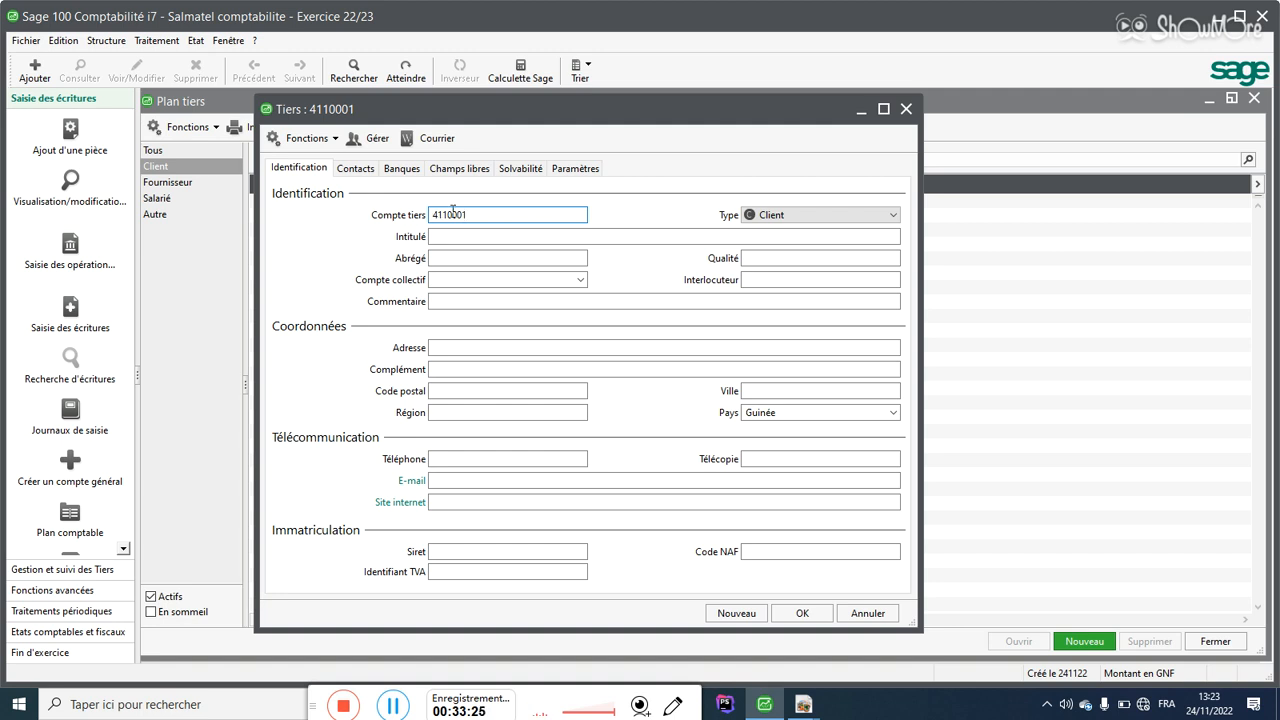
Step: Edit the Compte tiers number to 4110000, then 411000001, then erase it for re-entry
drag(449, 214, 397, 218)
drag(452, 215, 464, 215)
click(475, 215)
key(BackSpace)
text(0)
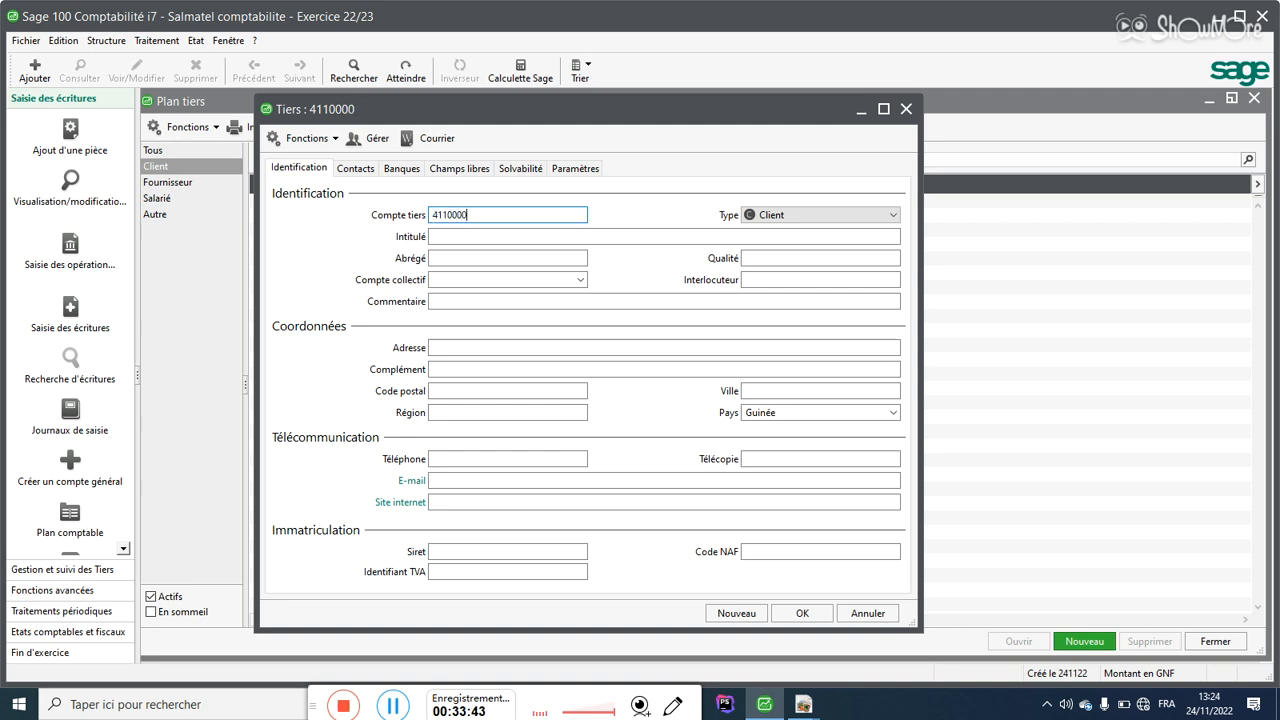
text(01)
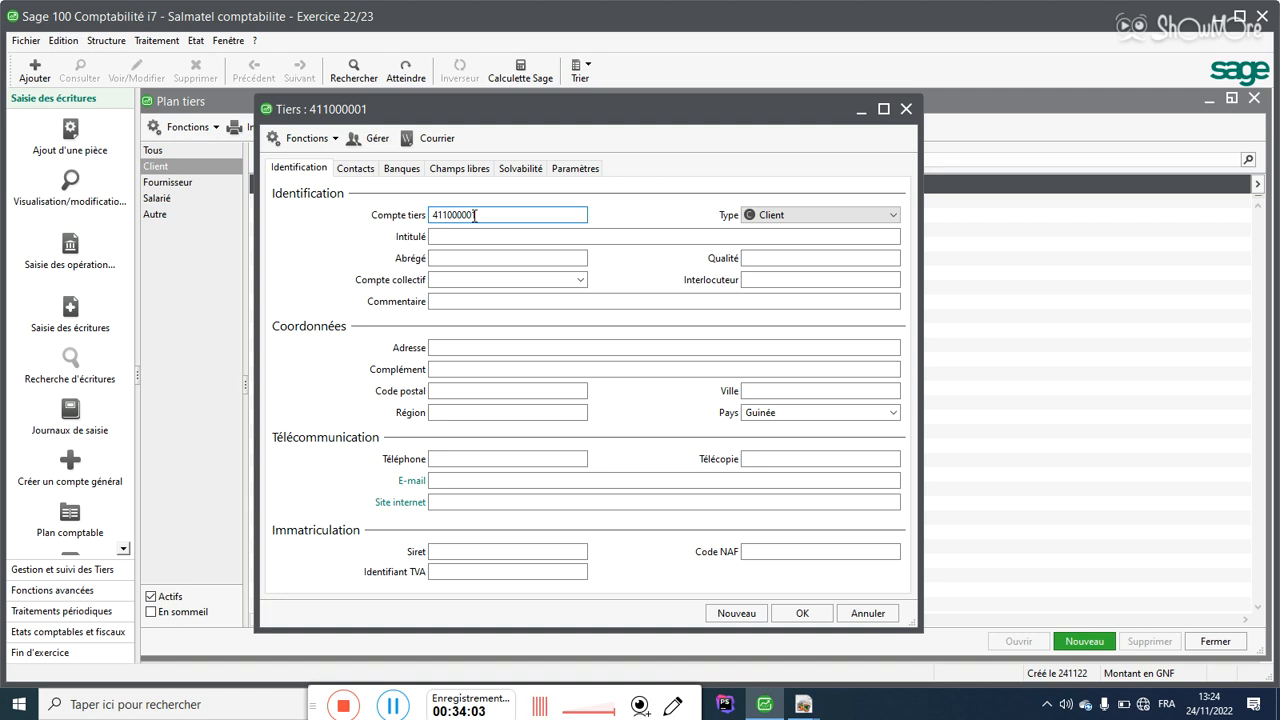
key(BackSpace)
key(BackSpace)
key(BackSpace)
key(BackSpace)
key(BackSpace)
key(BackSpace)
key(BackSpace)
key(BackSpace)
key(BackSpace)
Step: Enter Compte tiers CL001, Intitulé 'Clients divers' and Abrégé CD
text(C)
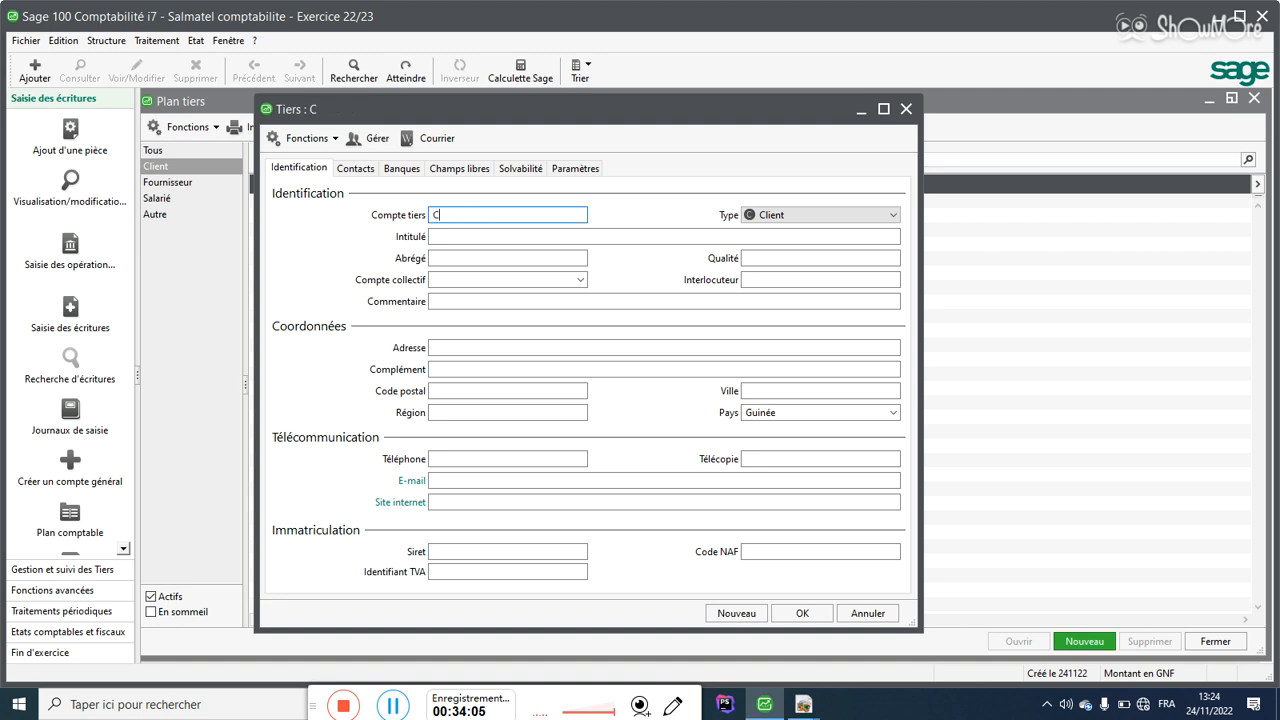
text(L001)
click(451, 237)
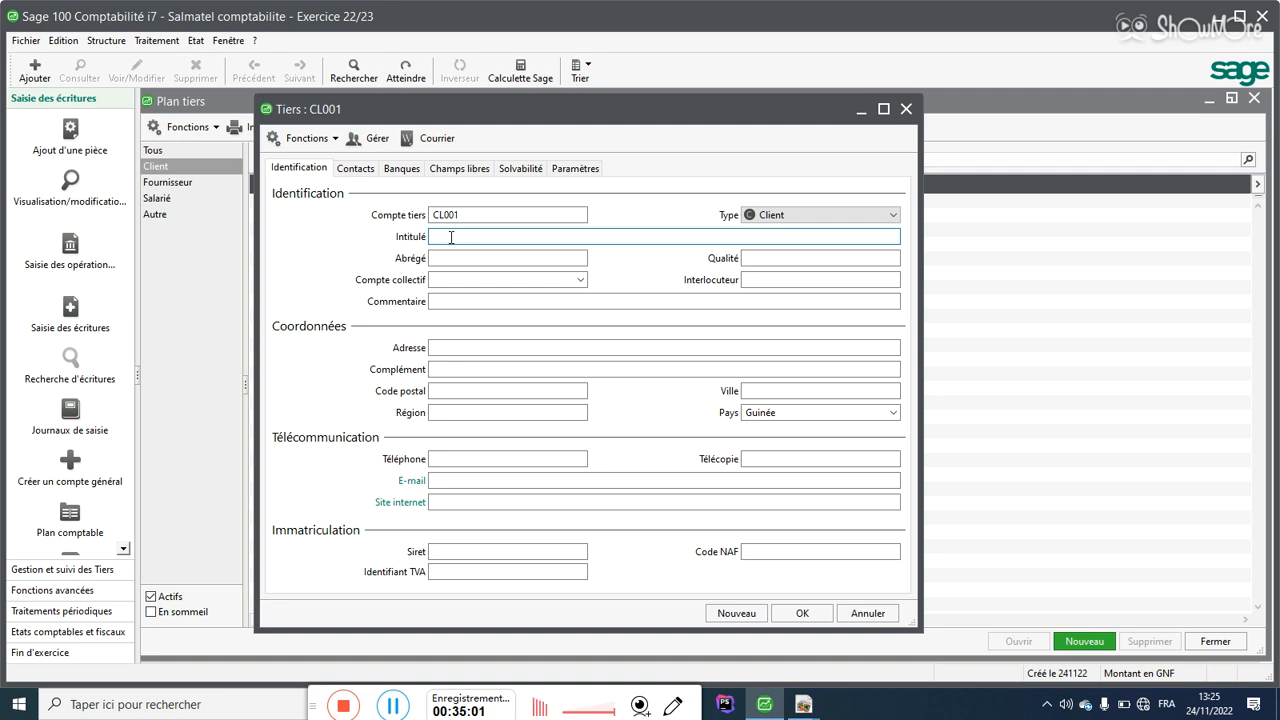
text(Cli)
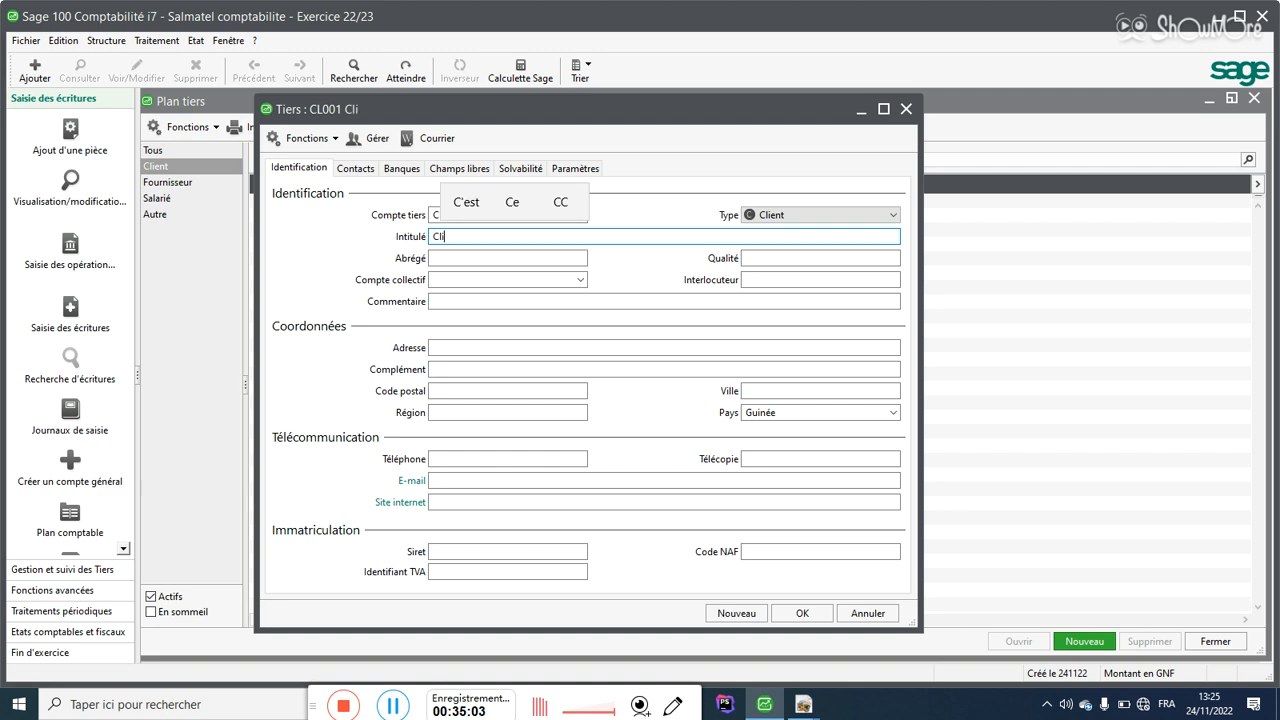
text(ents )
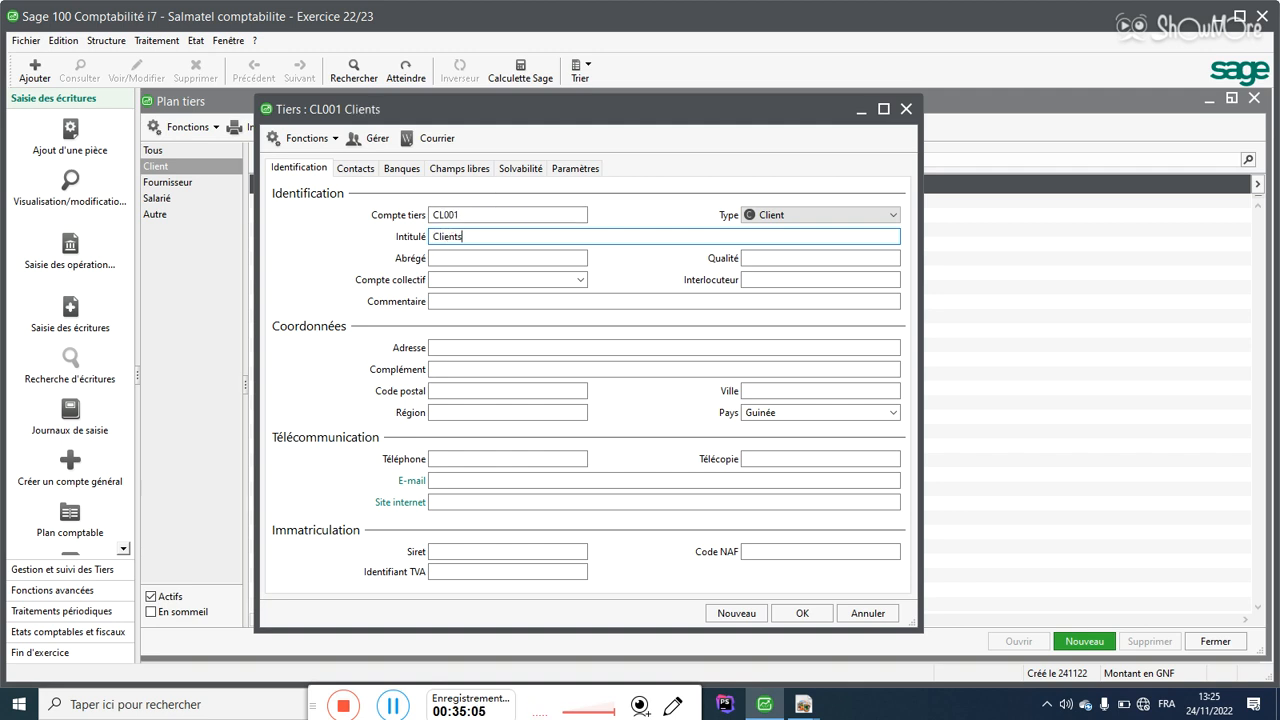
text(divers)
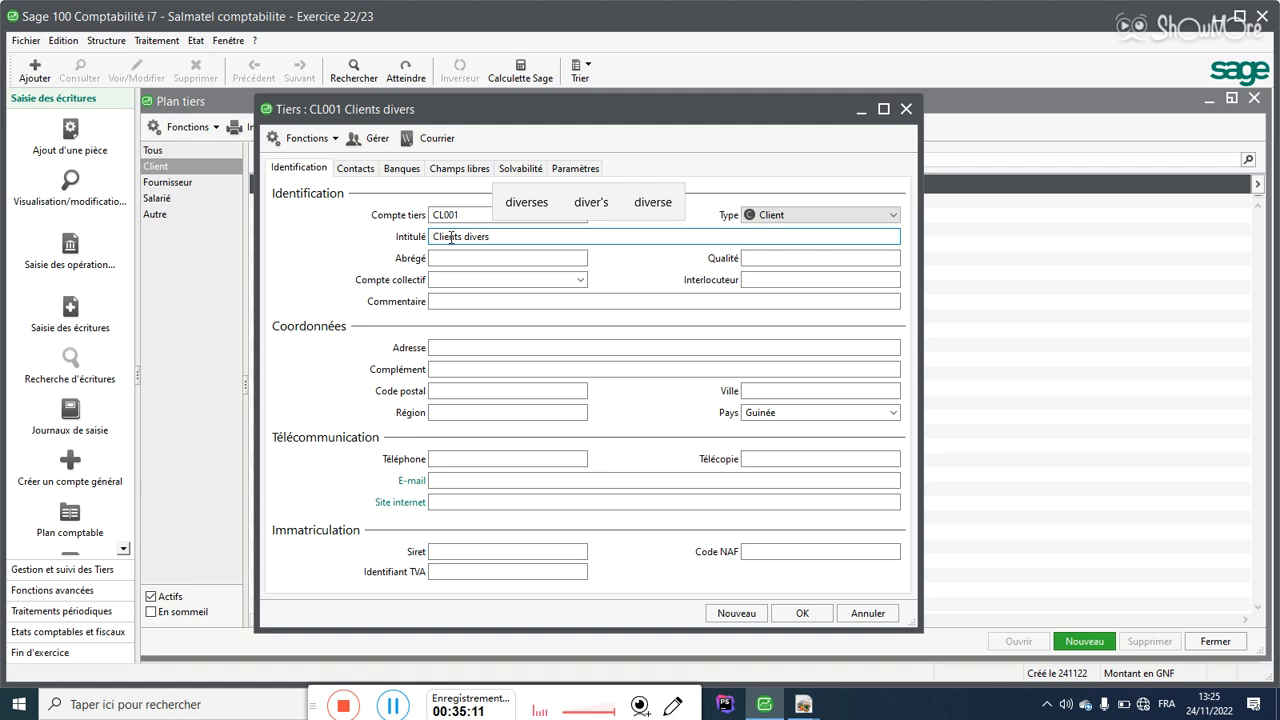
click(471, 257)
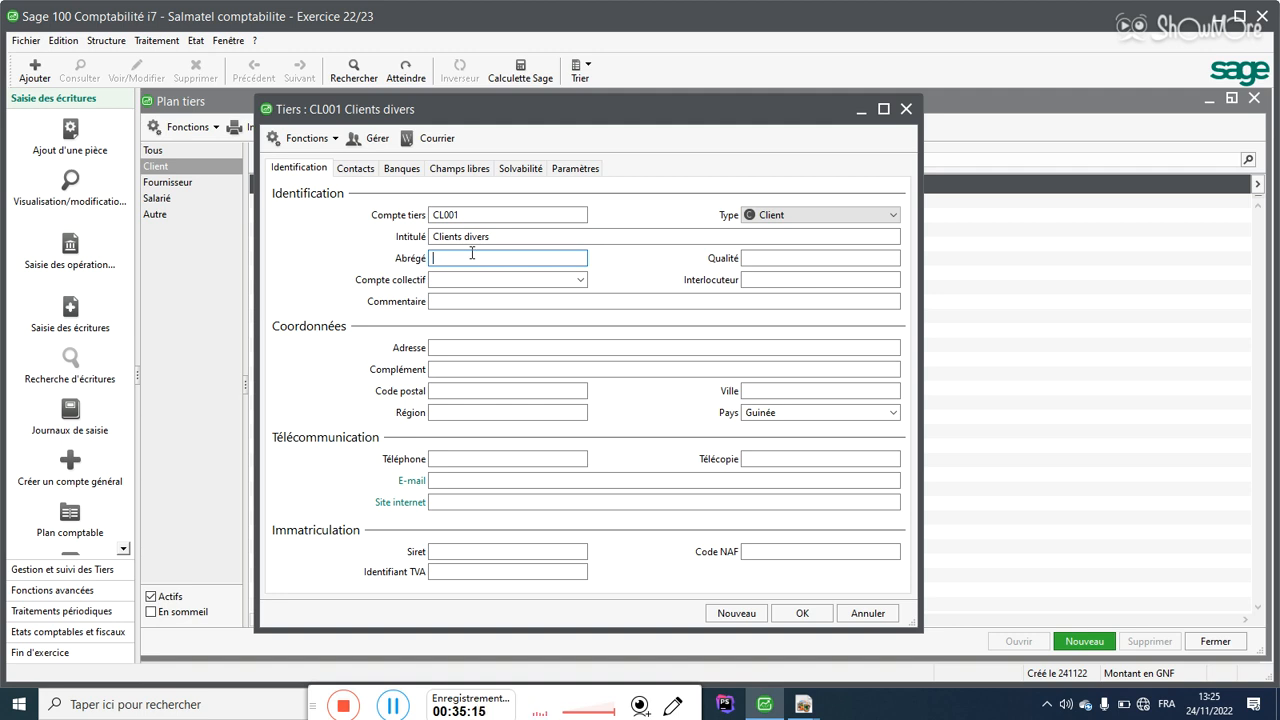
text(CD)
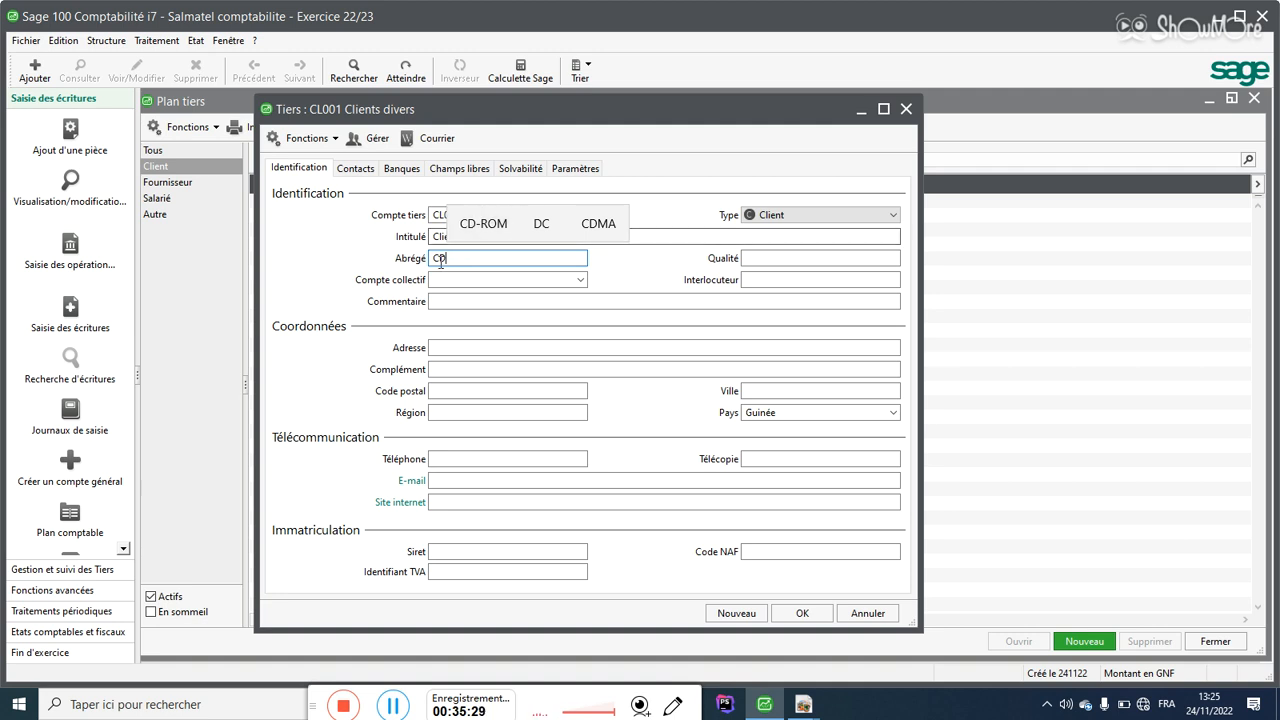
drag(446, 261, 432, 261)
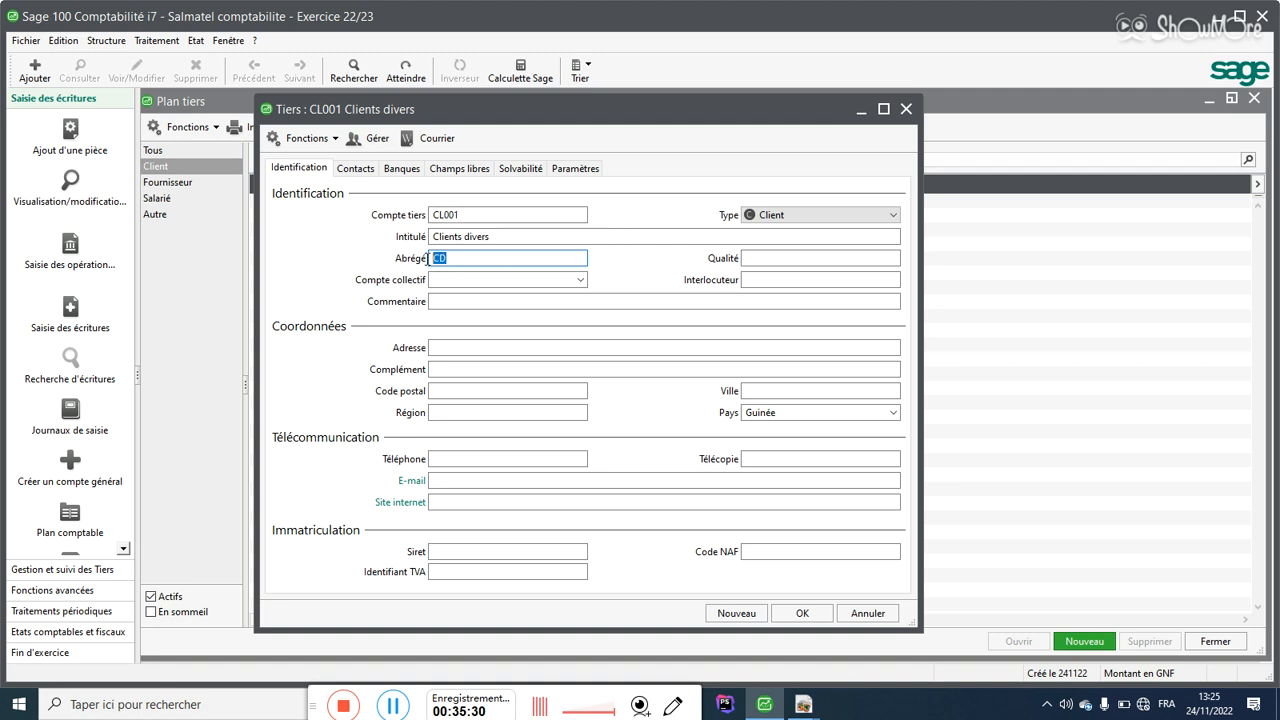
click(497, 236)
click(452, 258)
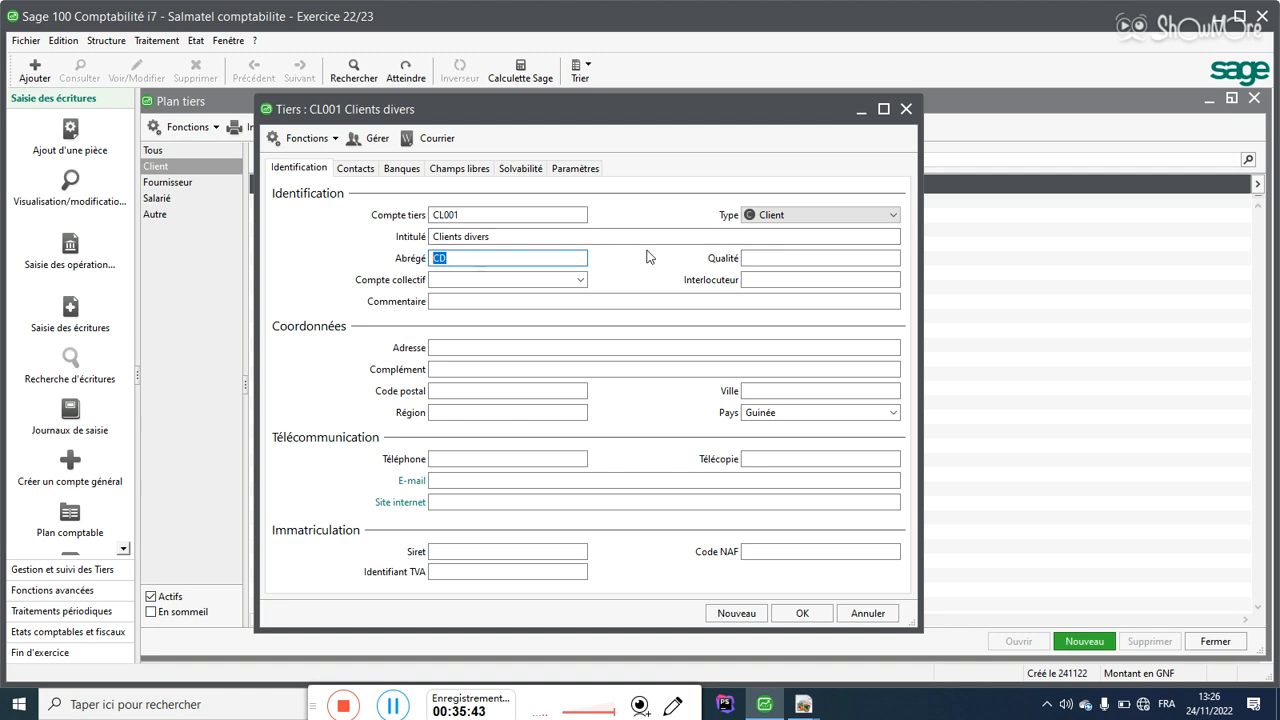
click(759, 279)
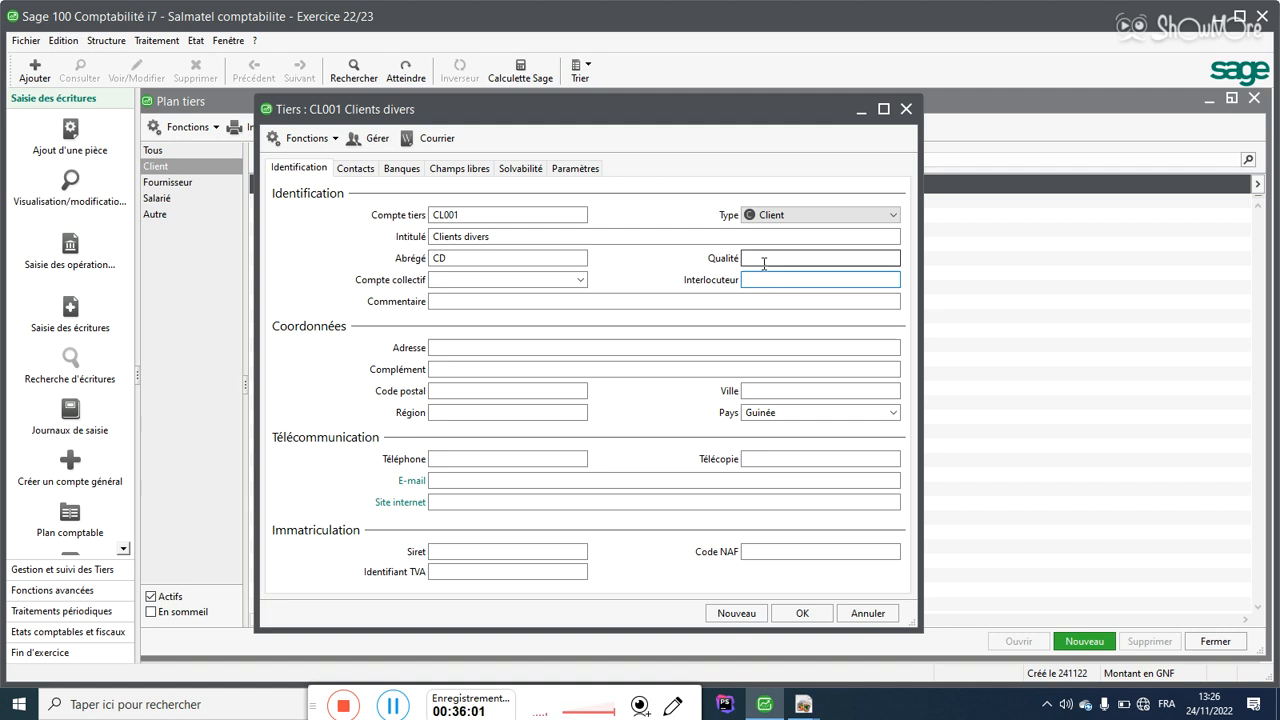
click(765, 257)
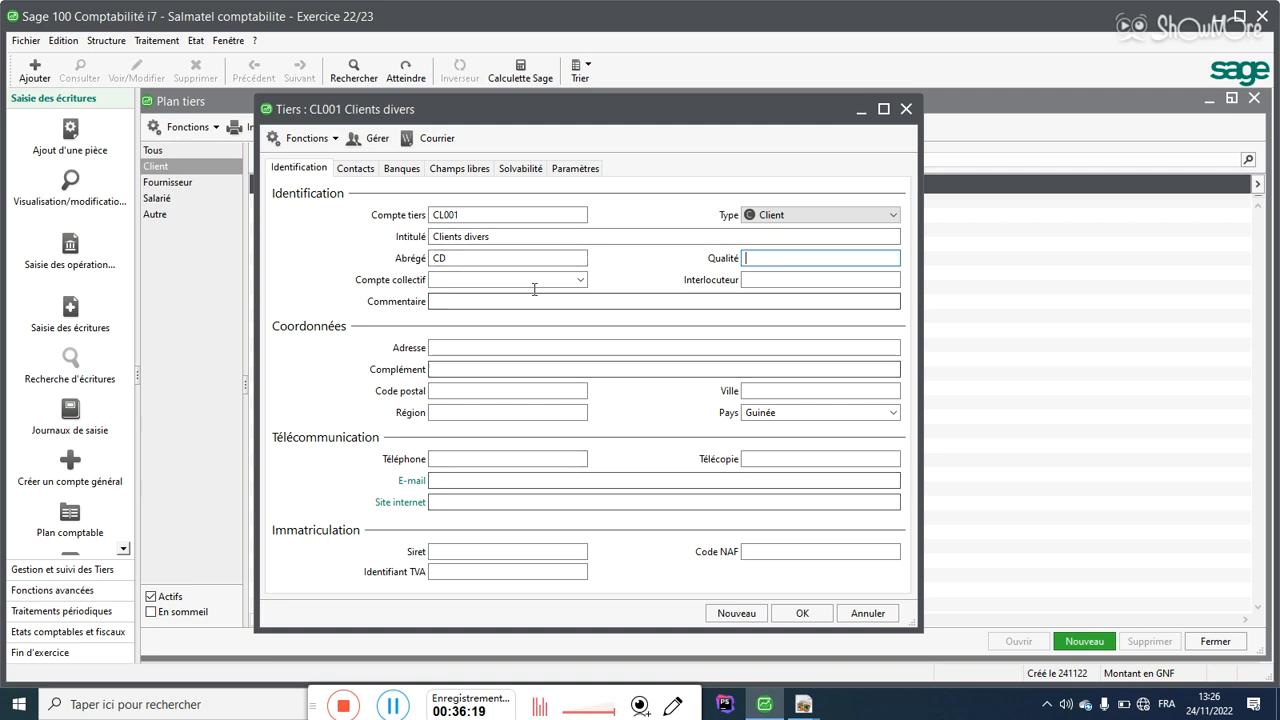
drag(480, 213, 349, 223)
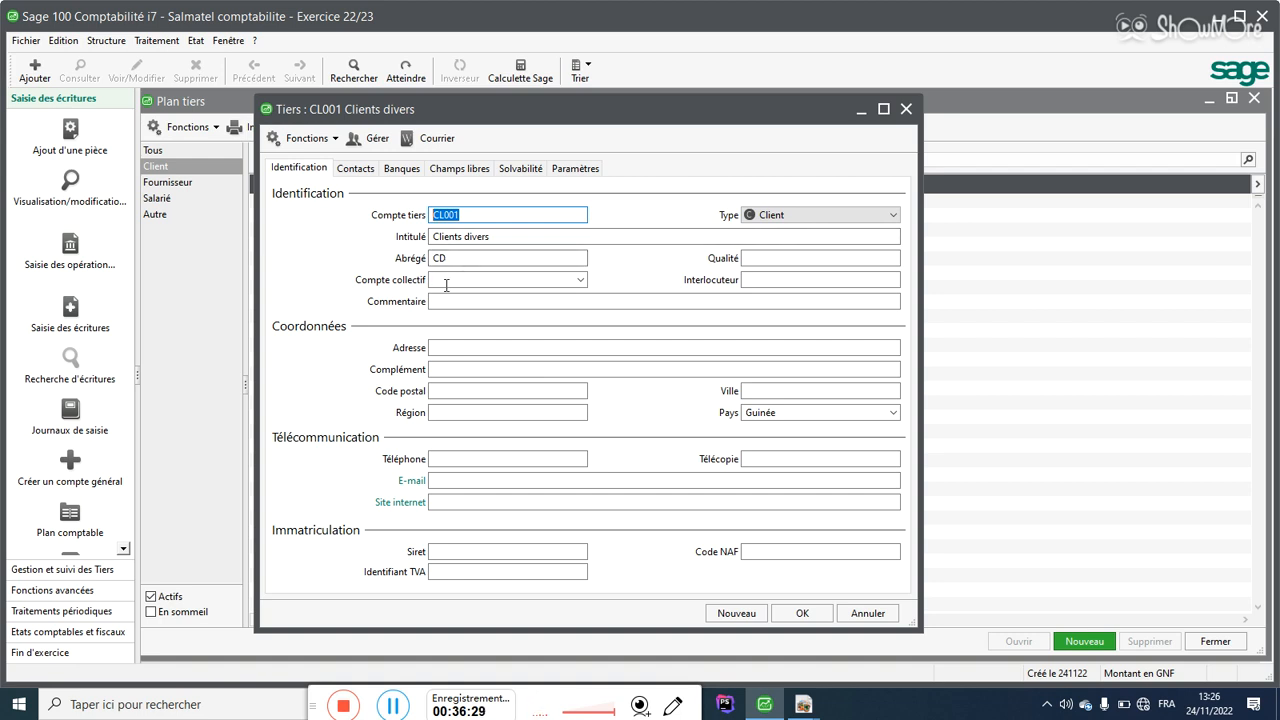
click(514, 237)
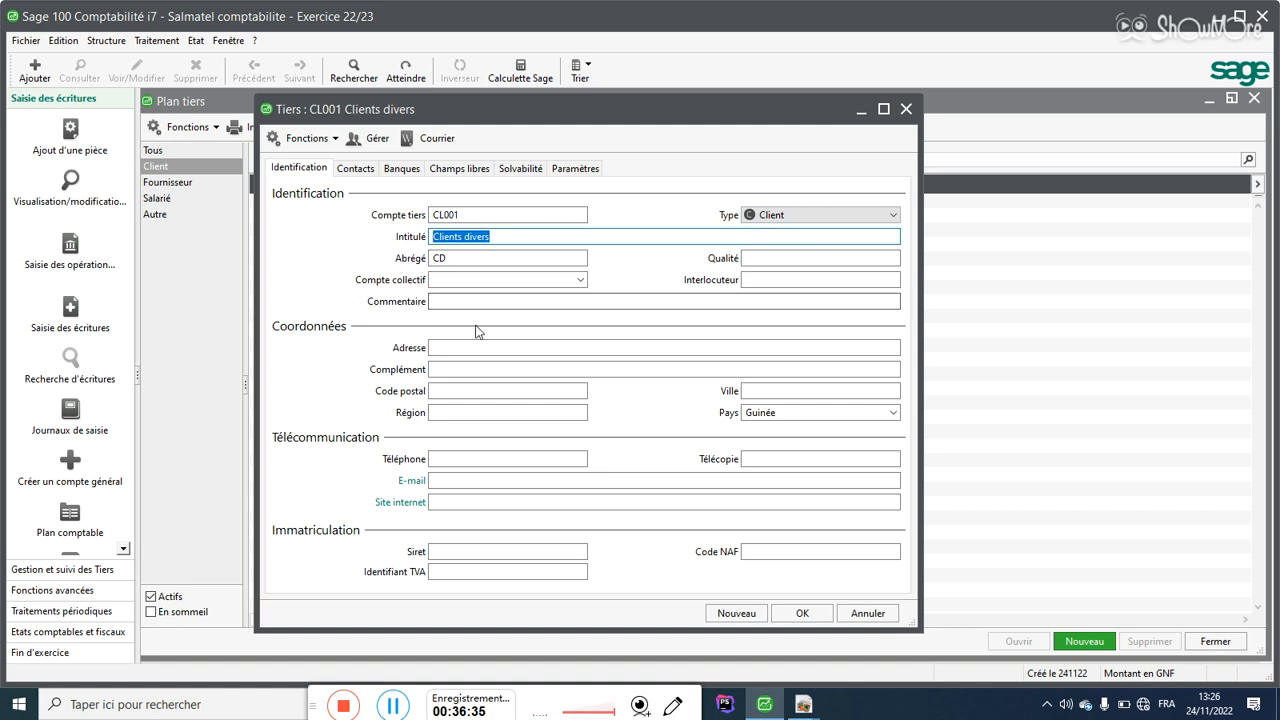
click(772, 215)
click(772, 215)
click(772, 215)
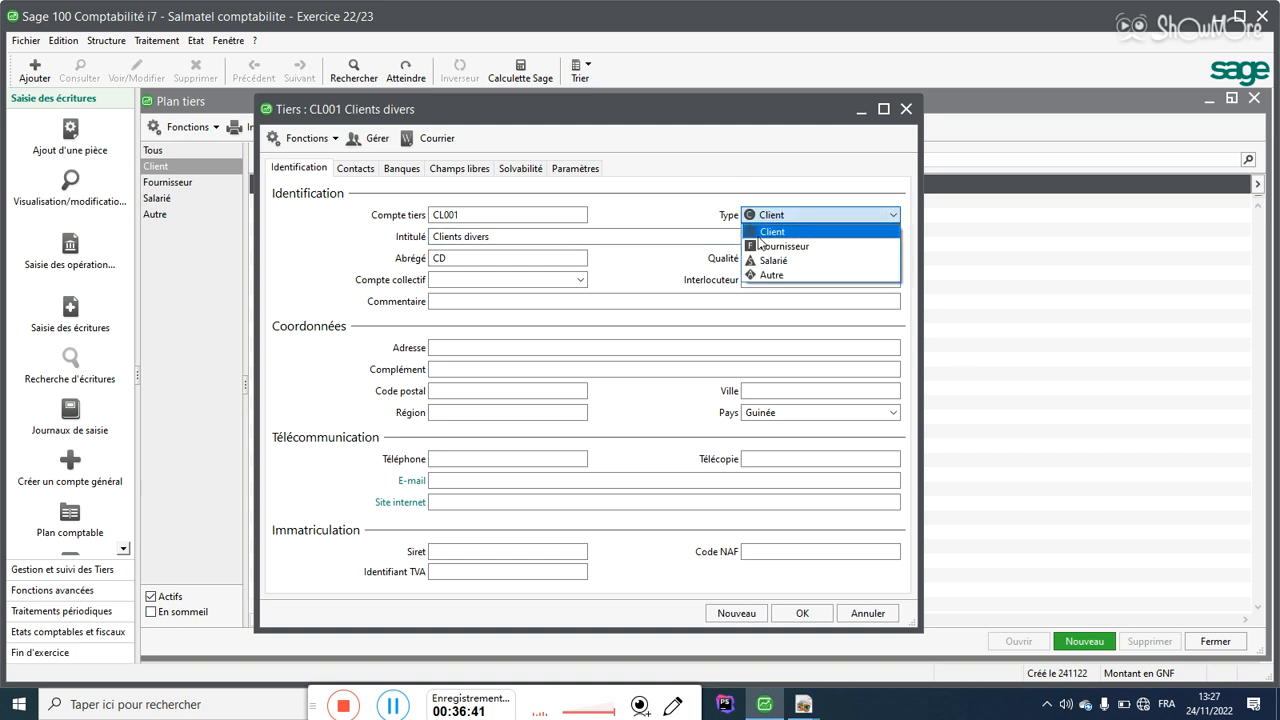
click(767, 233)
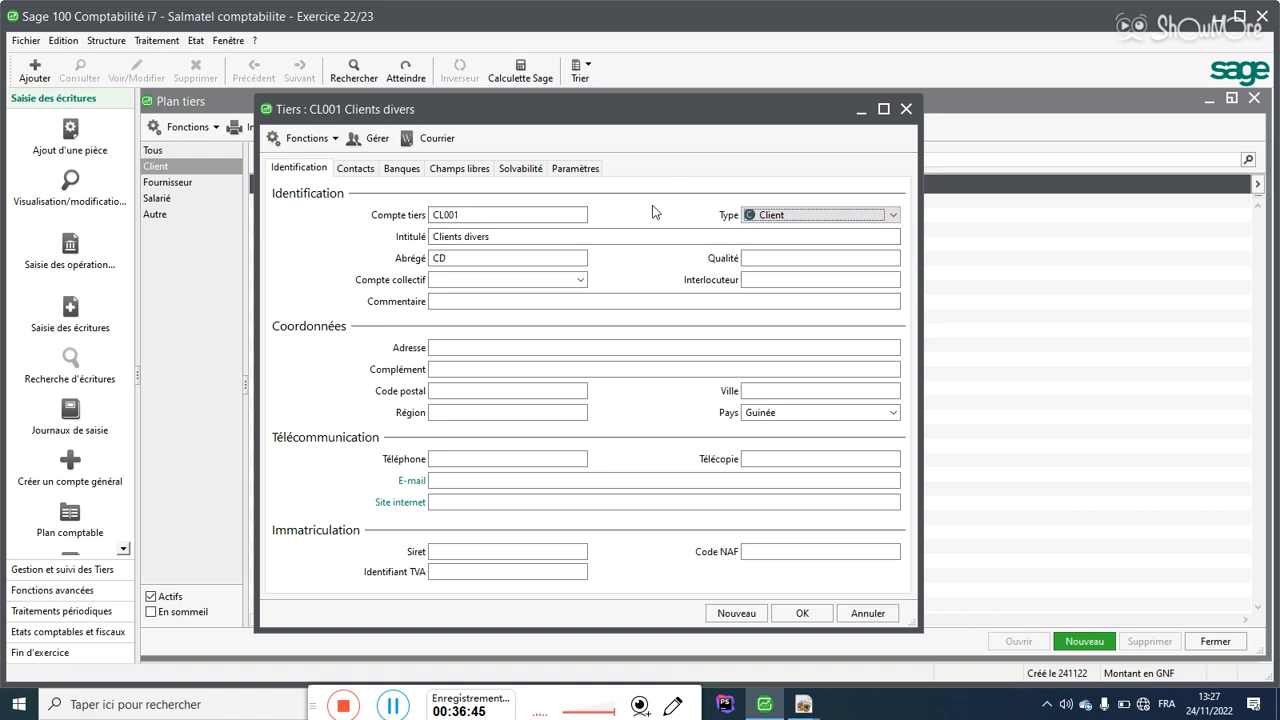
click(777, 215)
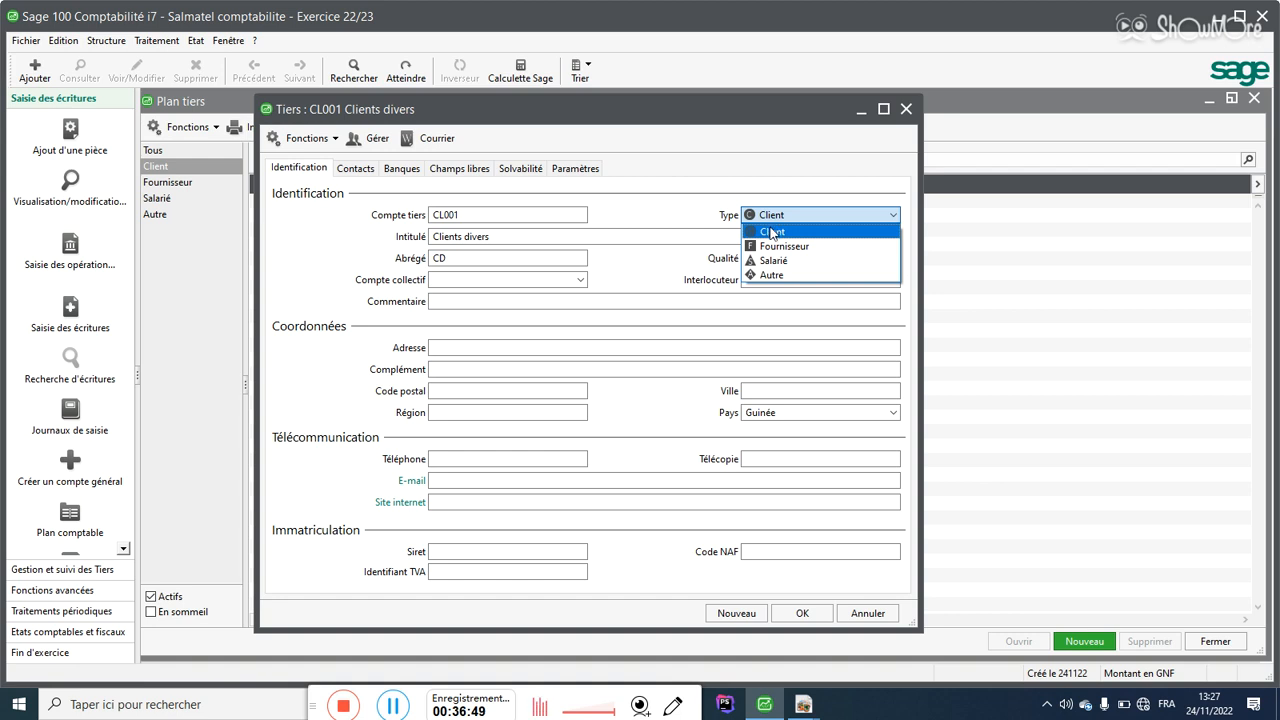
click(773, 231)
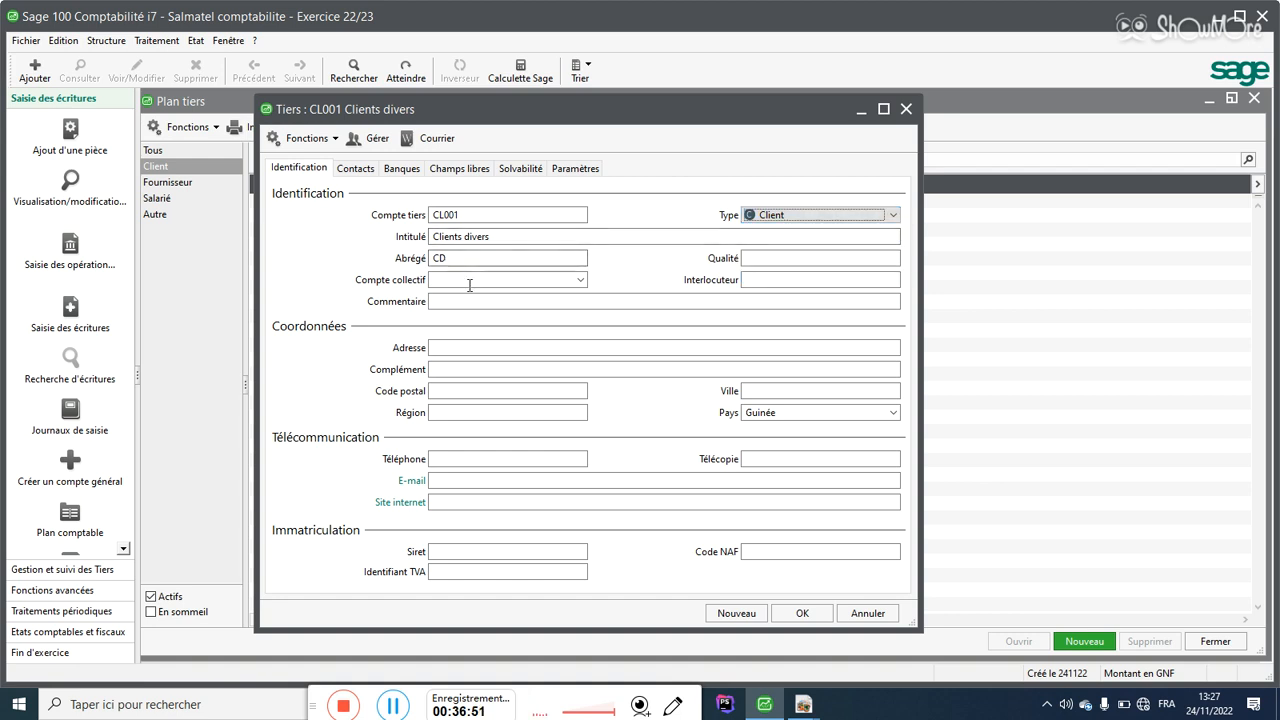
click(433, 280)
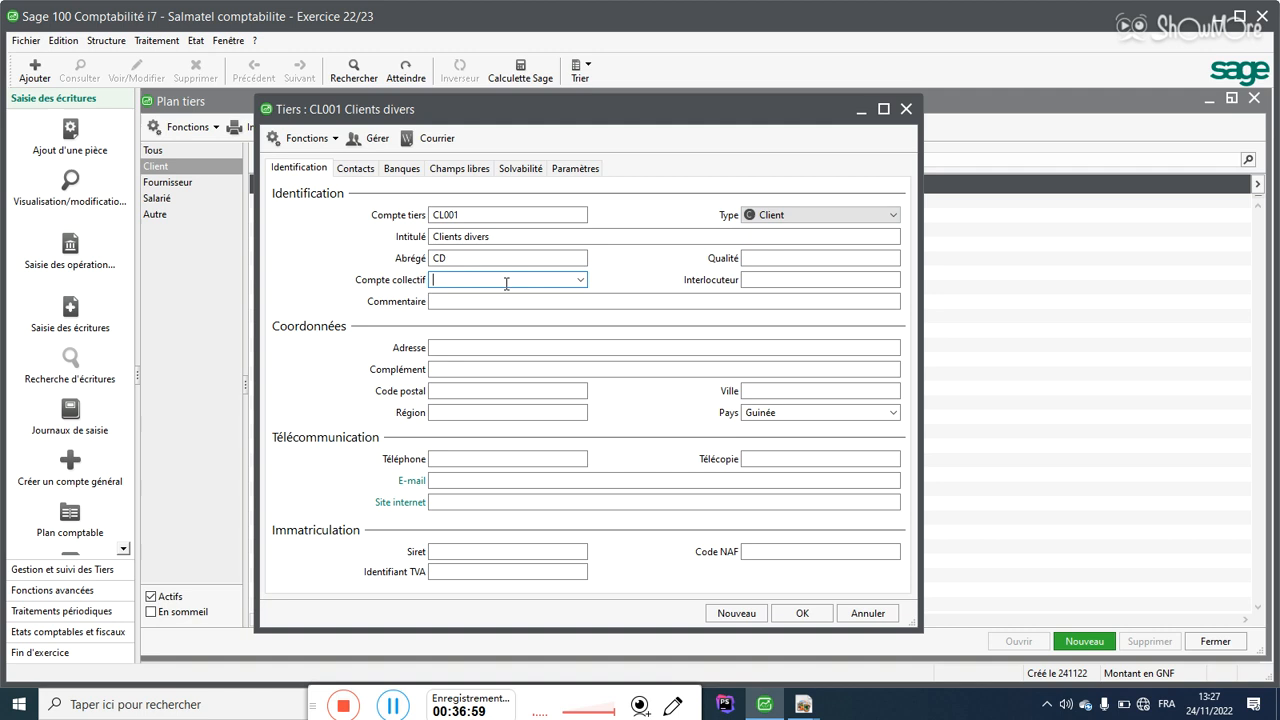
Step: Replace the wrong collective account 231600 with 411000 Clients for CL001 Clients divers
click(580, 280)
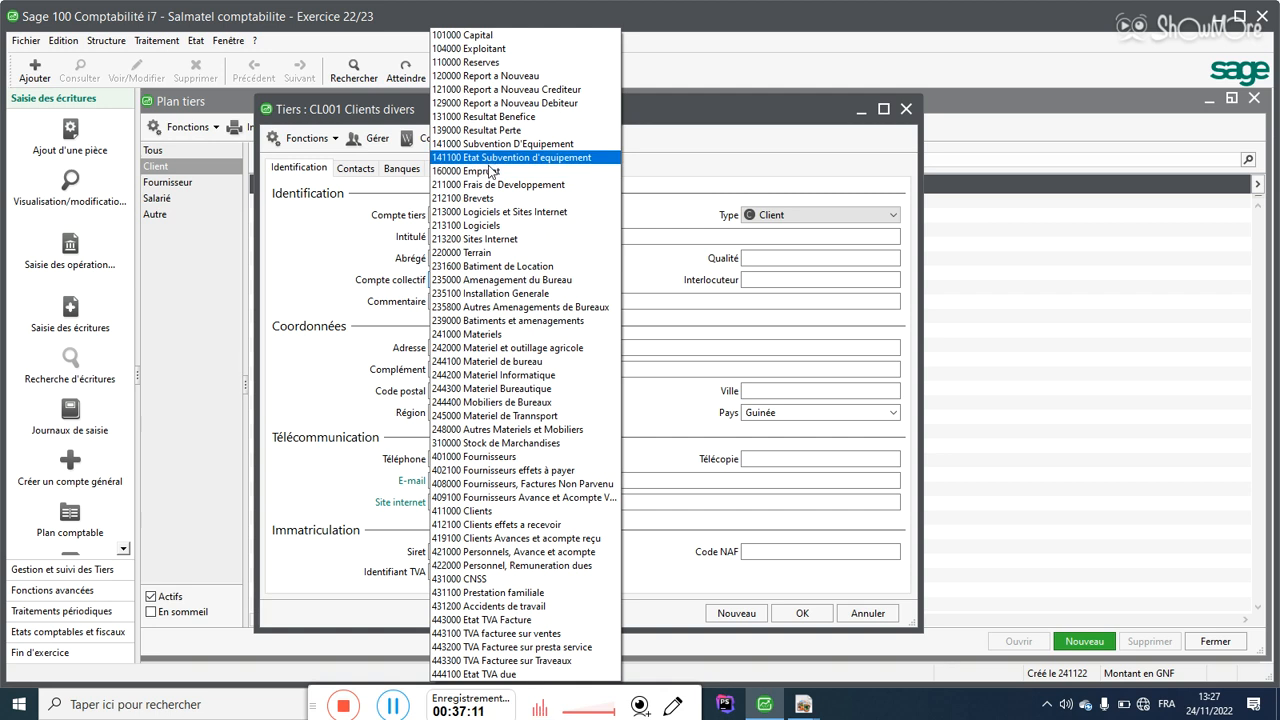
click(468, 267)
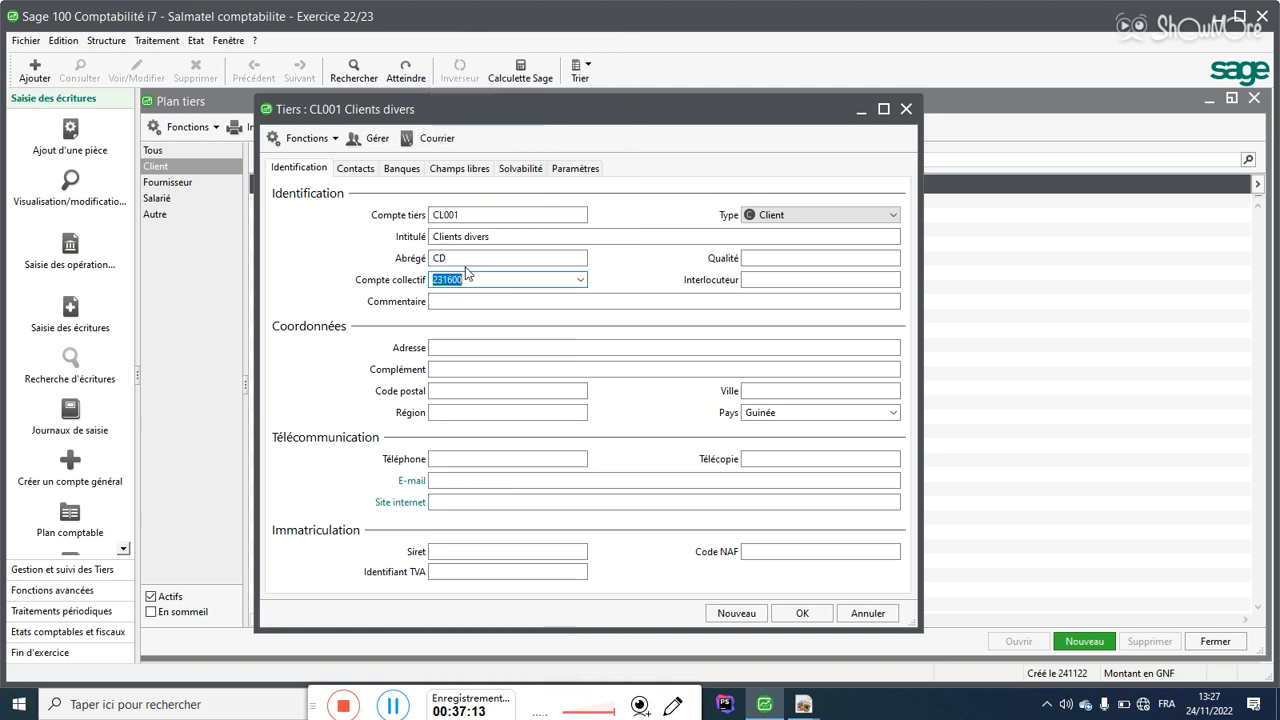
key(BackSpace)
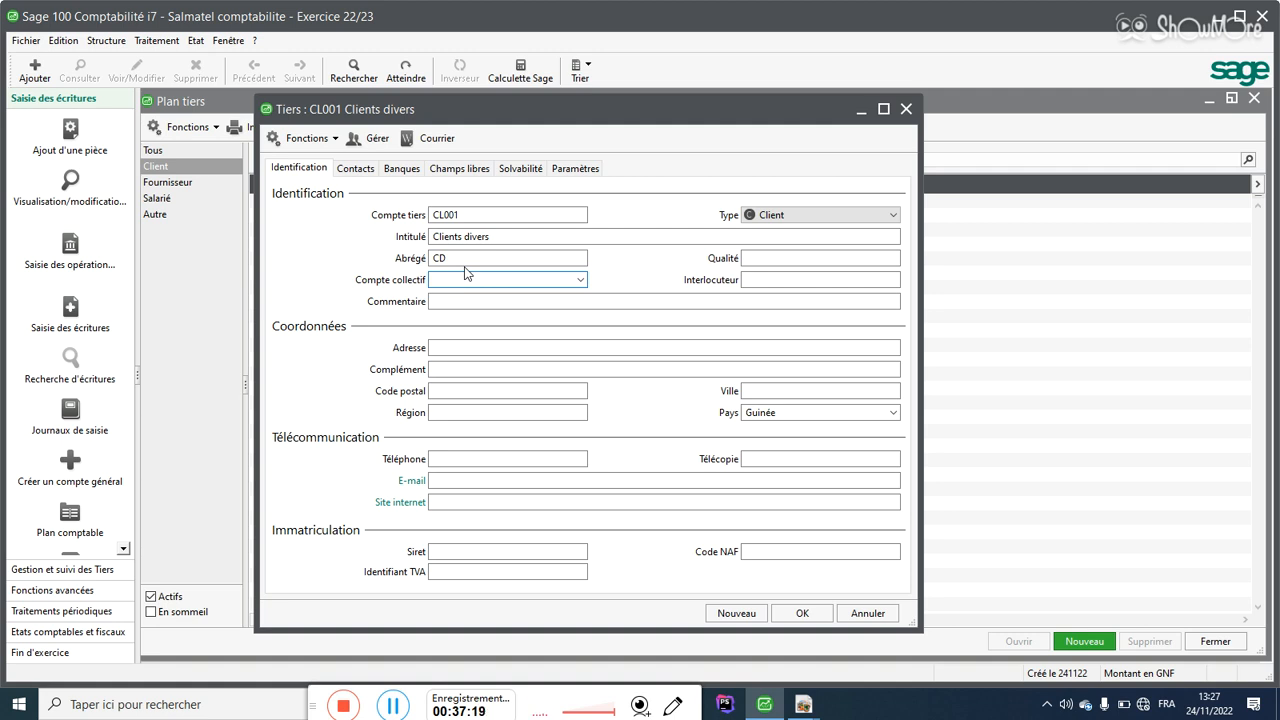
text(41)
click(580, 284)
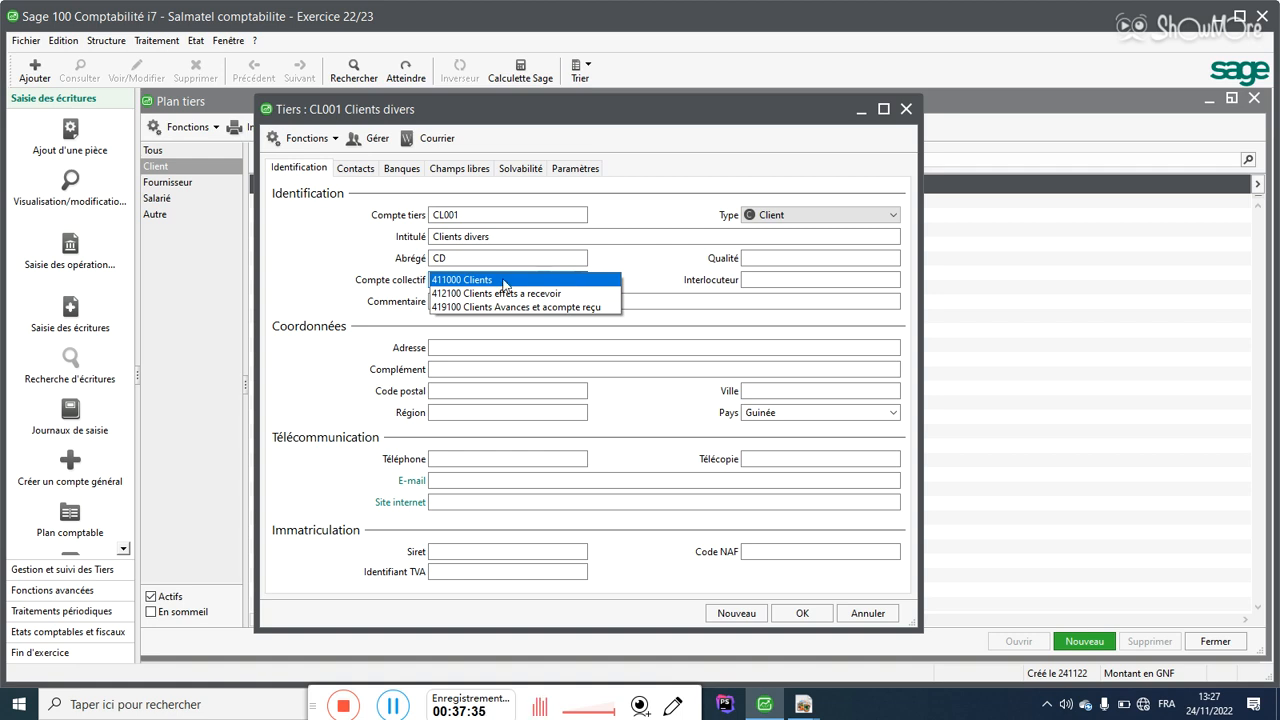
click(455, 283)
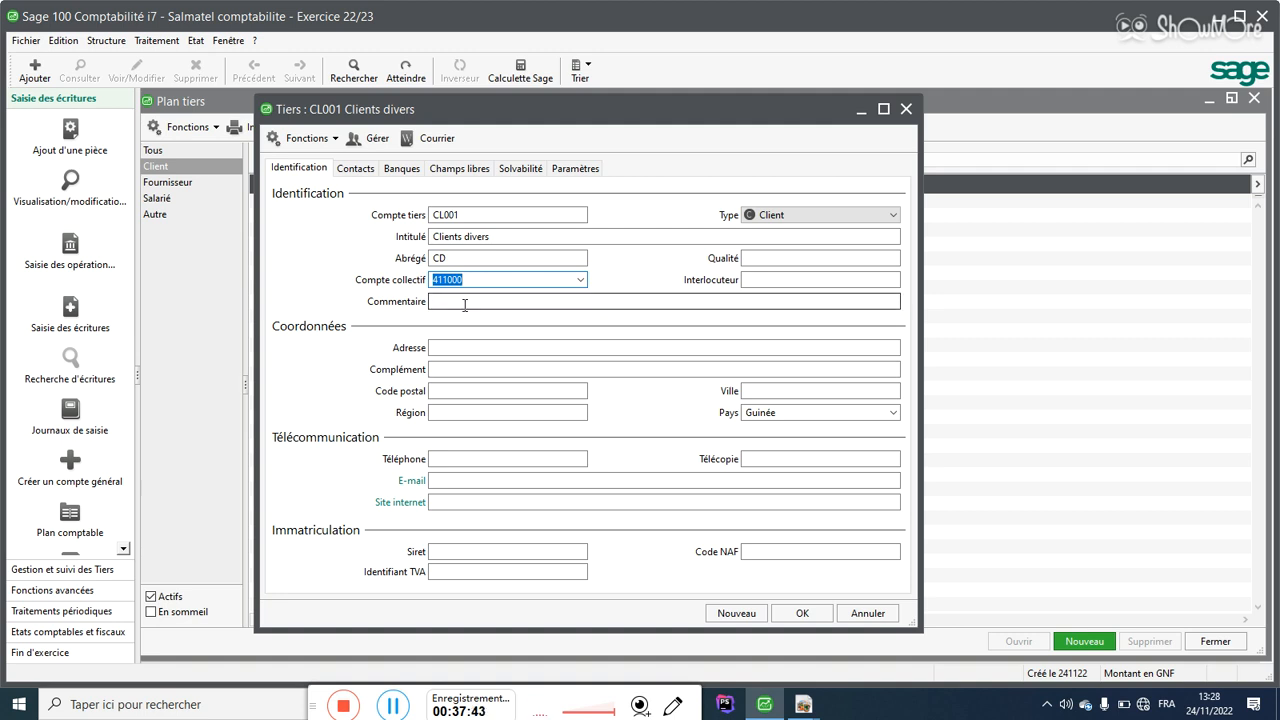
Step: Move through the Commentaire, Intitulé and Adresse fields of CL001, leaving the address blank
click(462, 301)
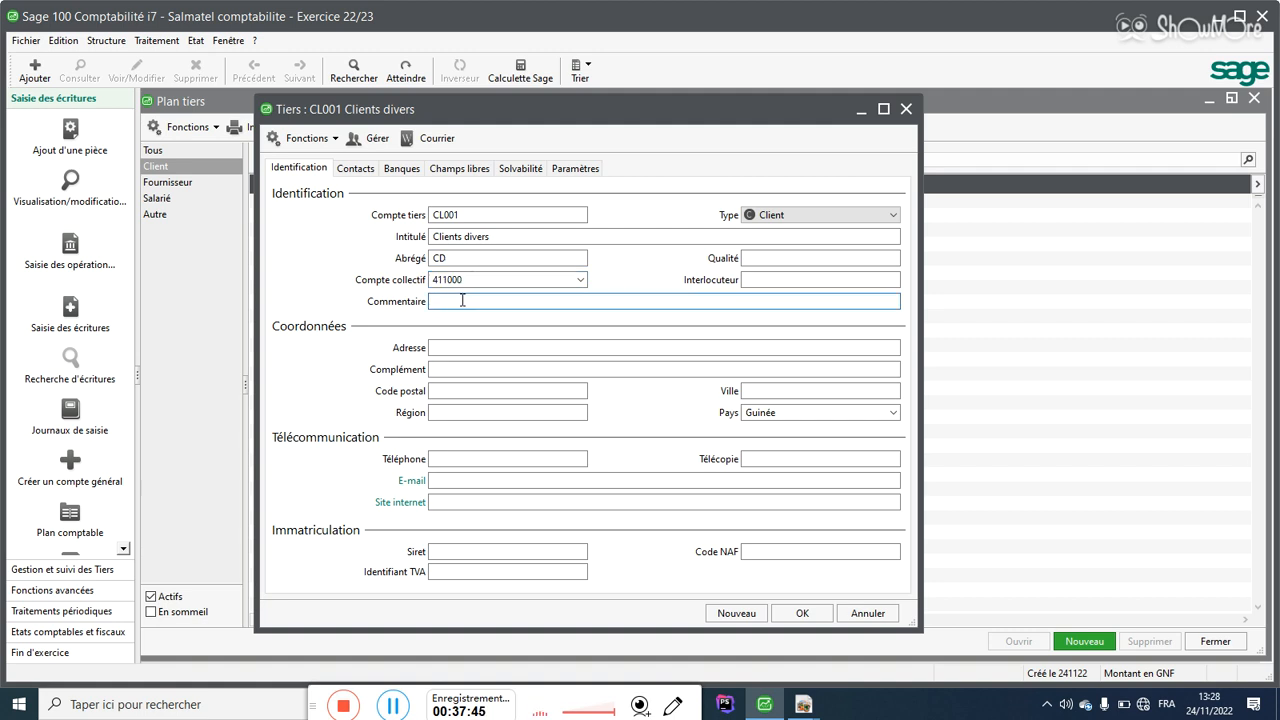
click(503, 237)
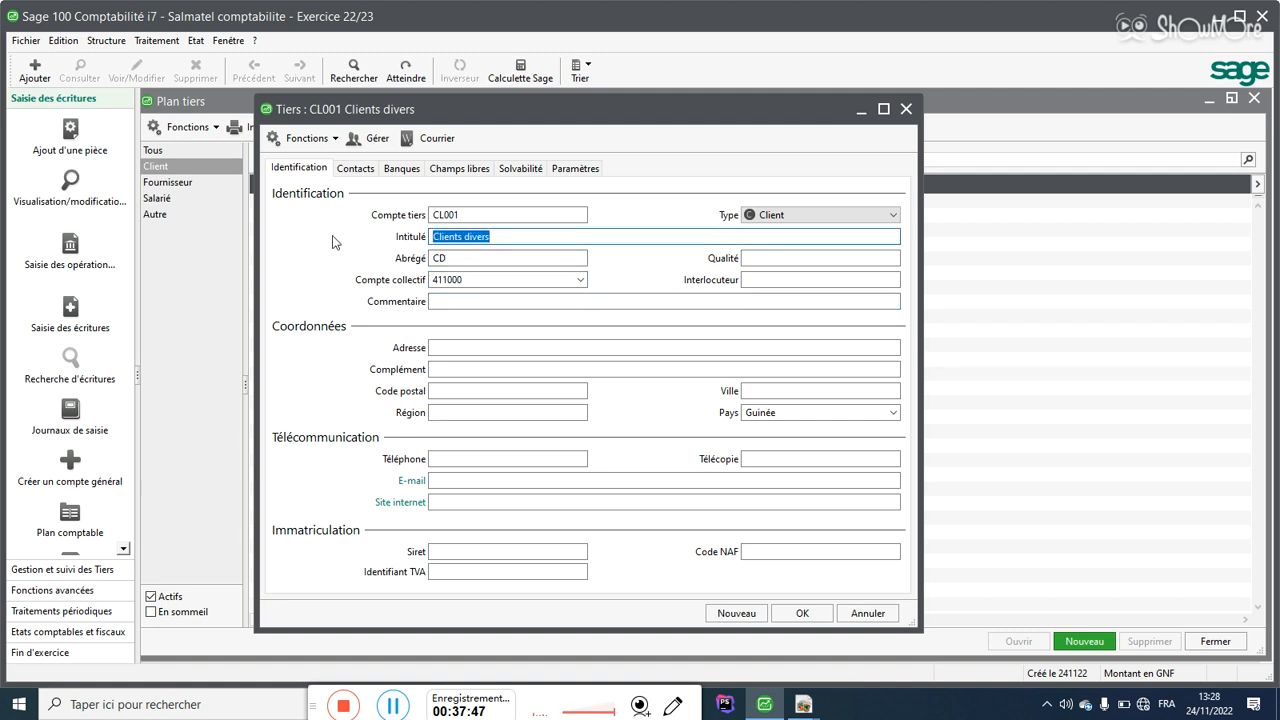
click(454, 300)
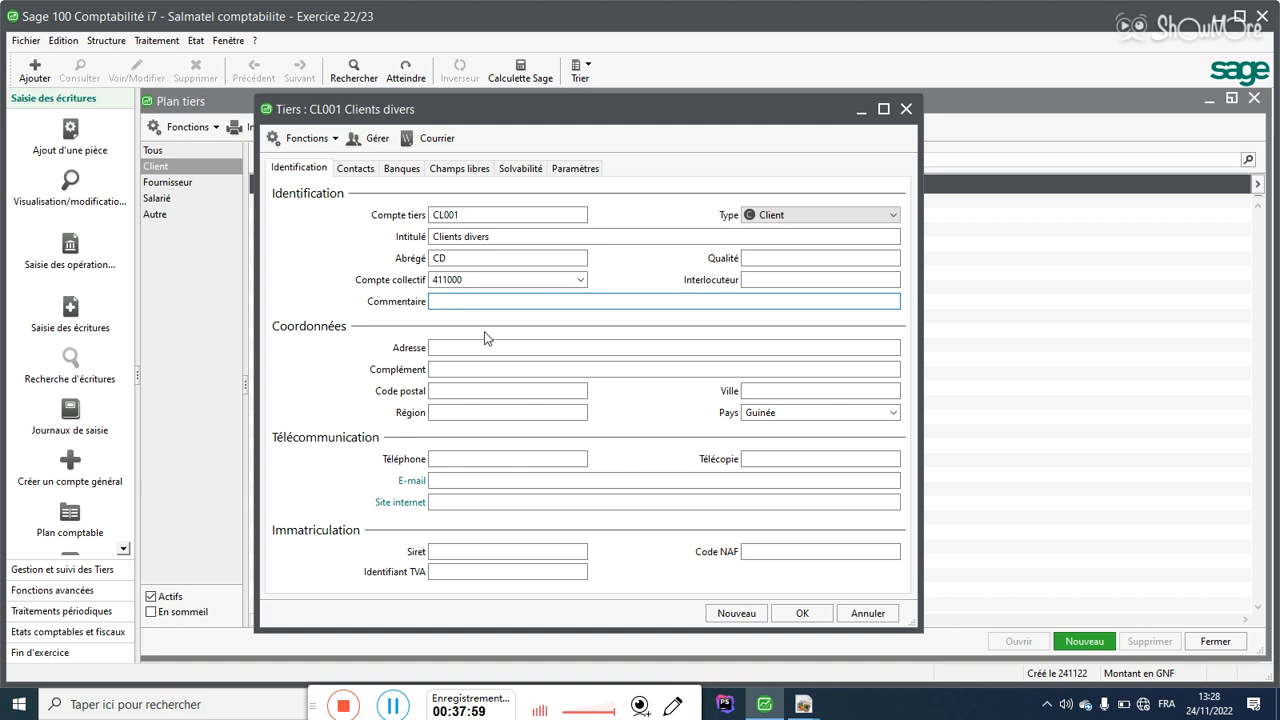
click(449, 347)
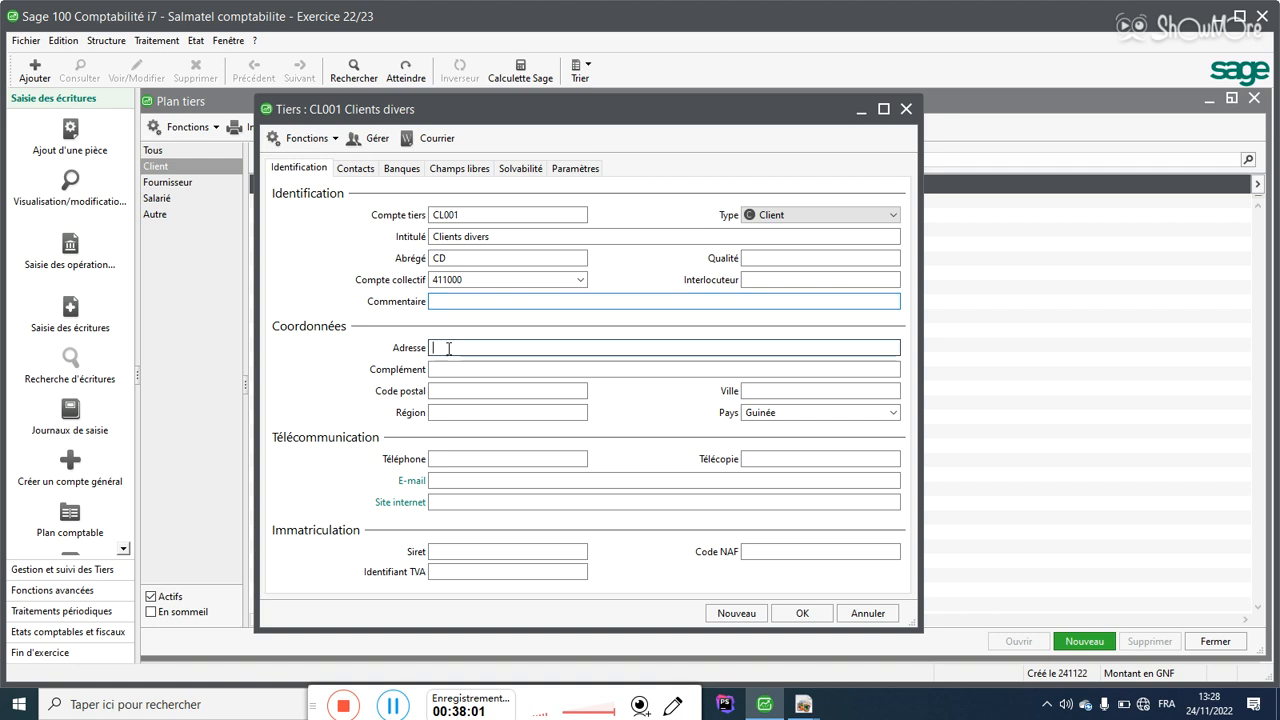
key(shift+Tab)
key(shift+Tab)
key(shift+Tab)
key(shift+Tab)
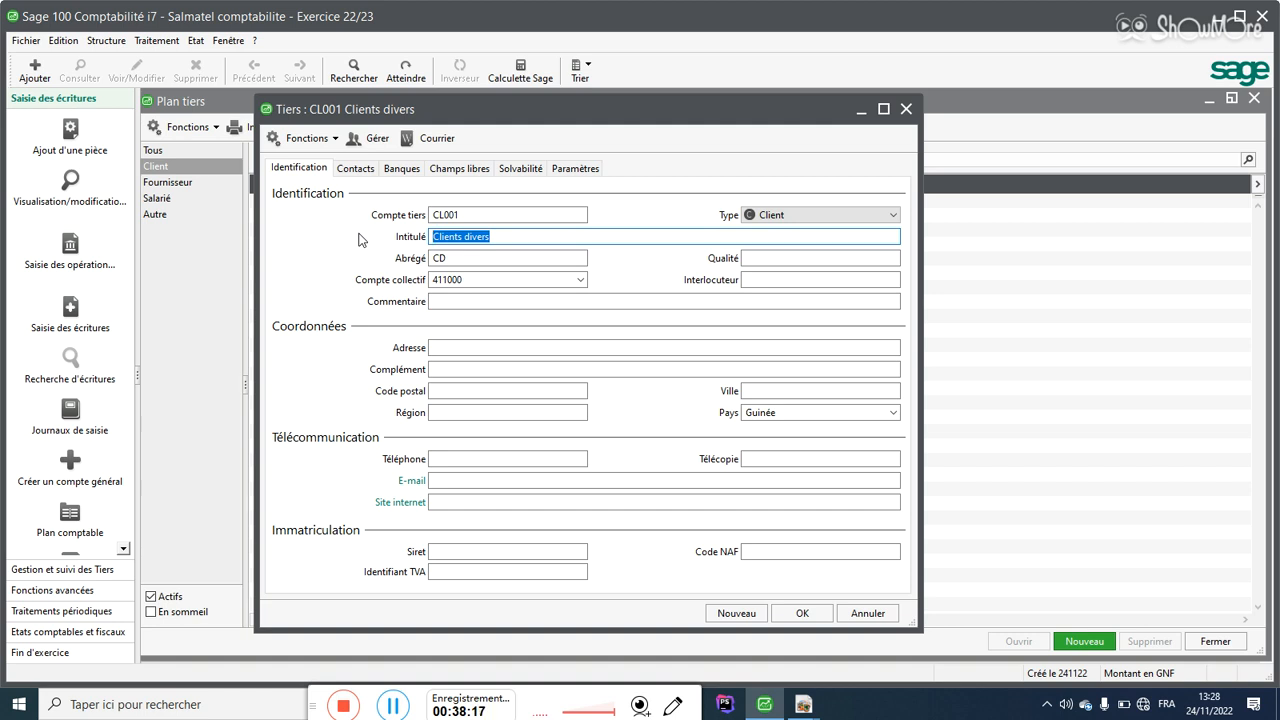
click(455, 346)
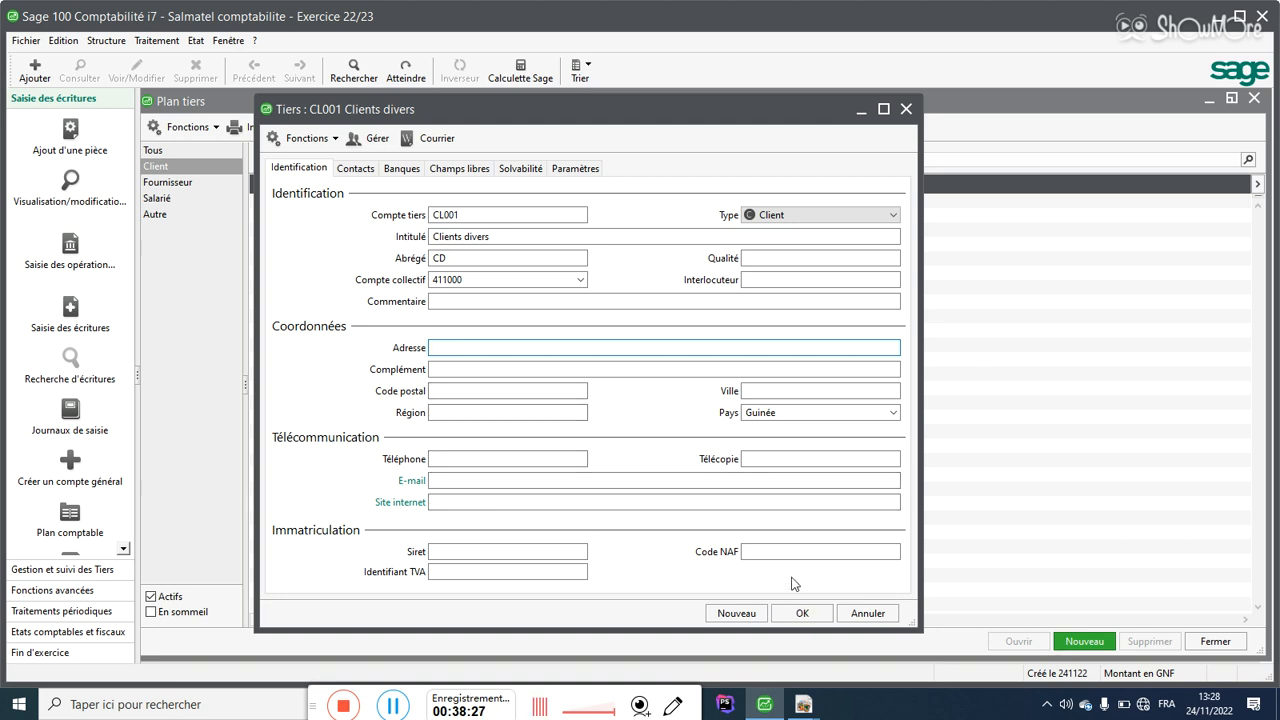
Step: Save CL001 and create client CL002 with its company title and collective account 411000
click(752, 617)
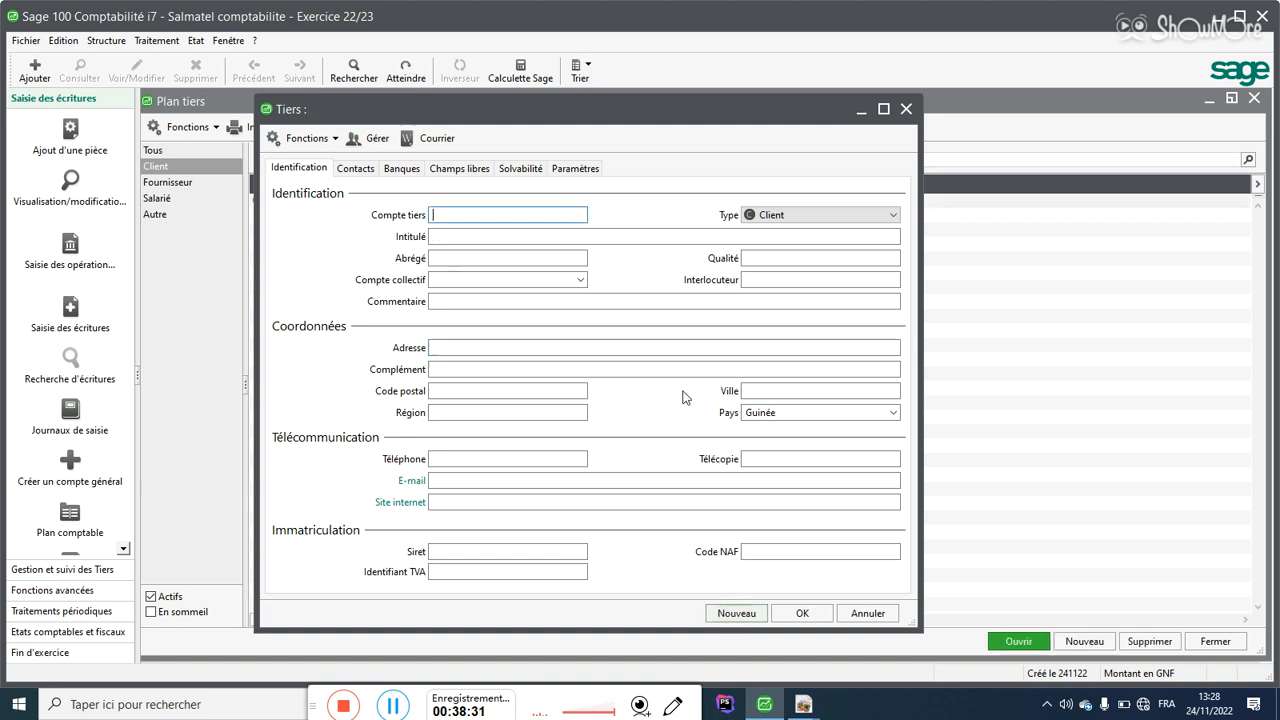
drag(401, 104, 707, 119)
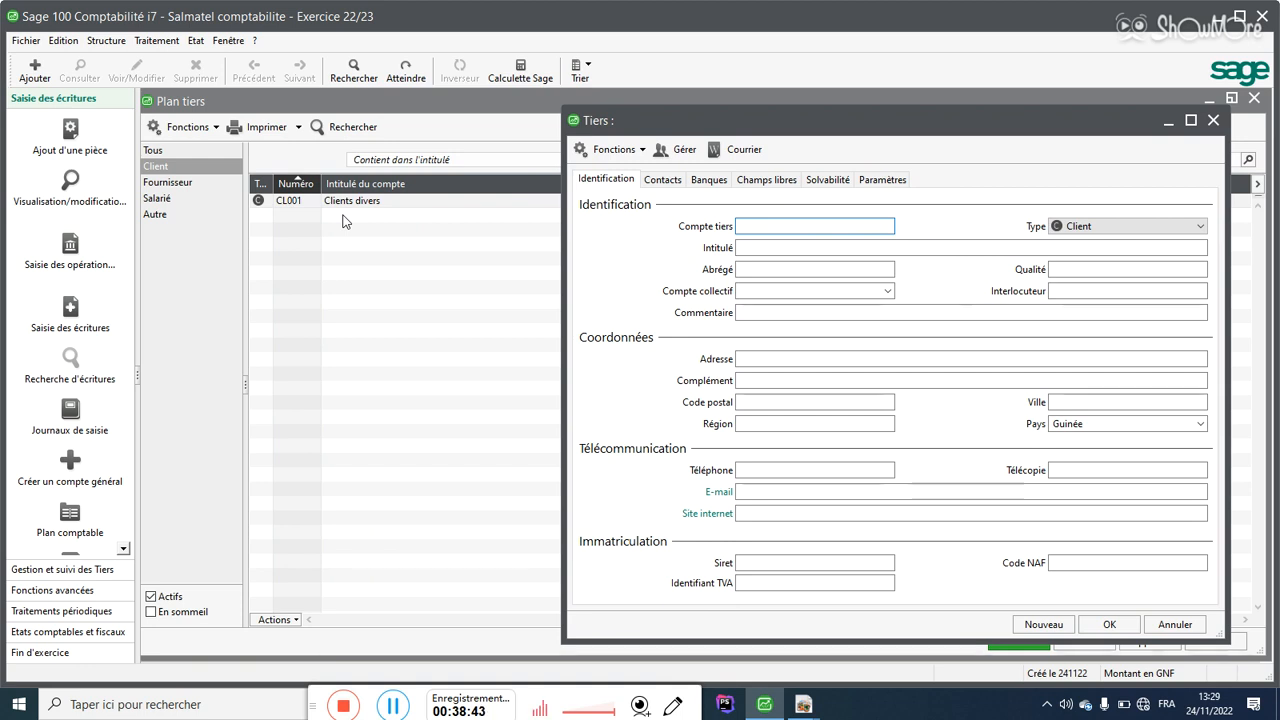
text(CL00)
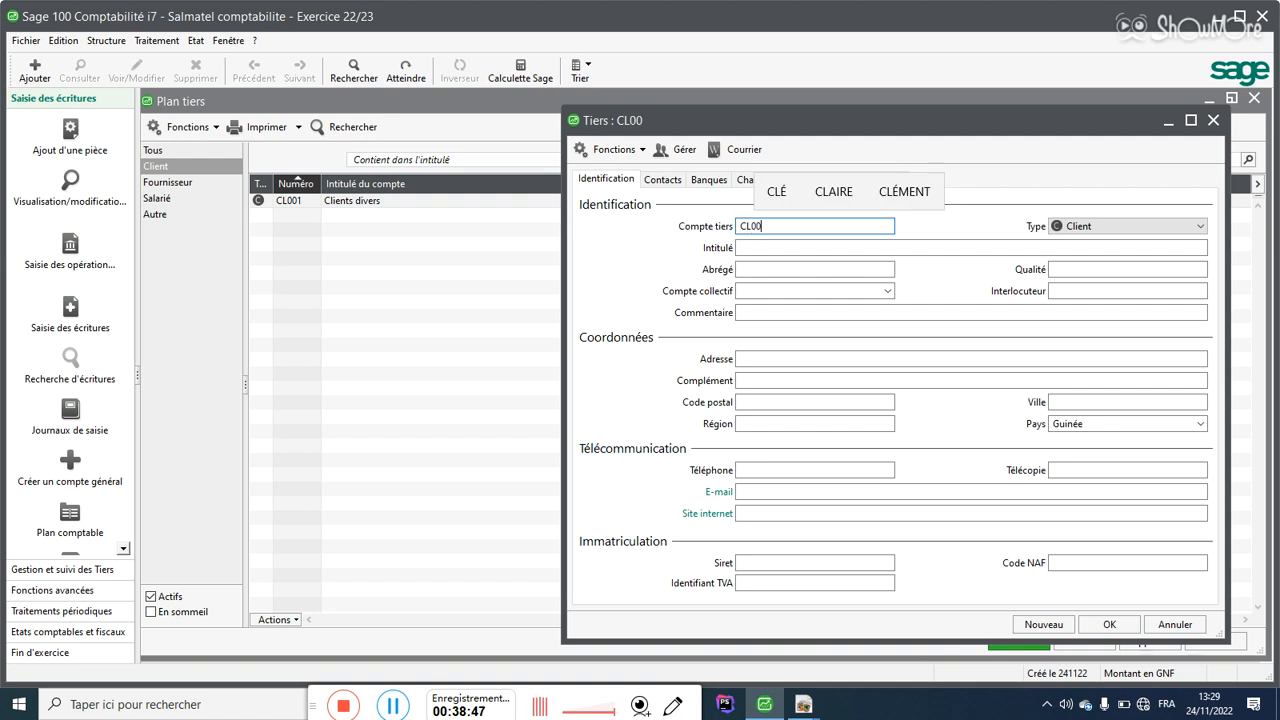
text(2)
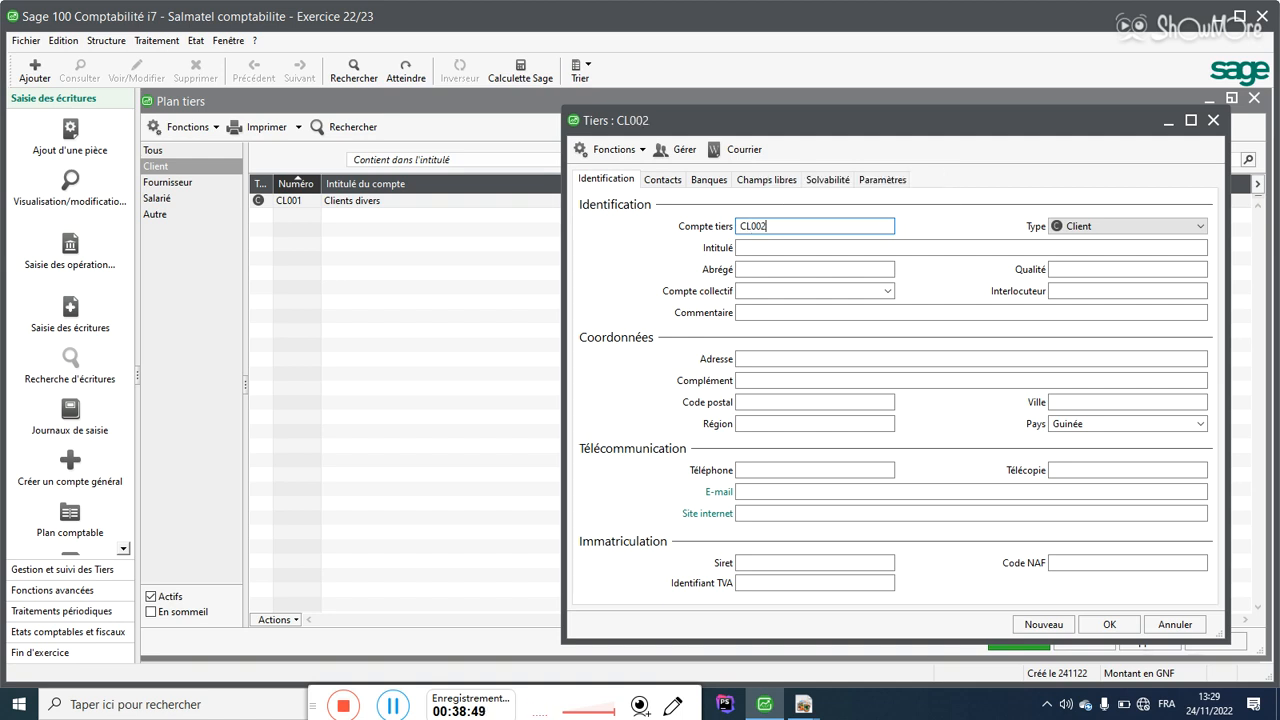
click(757, 247)
text(E)
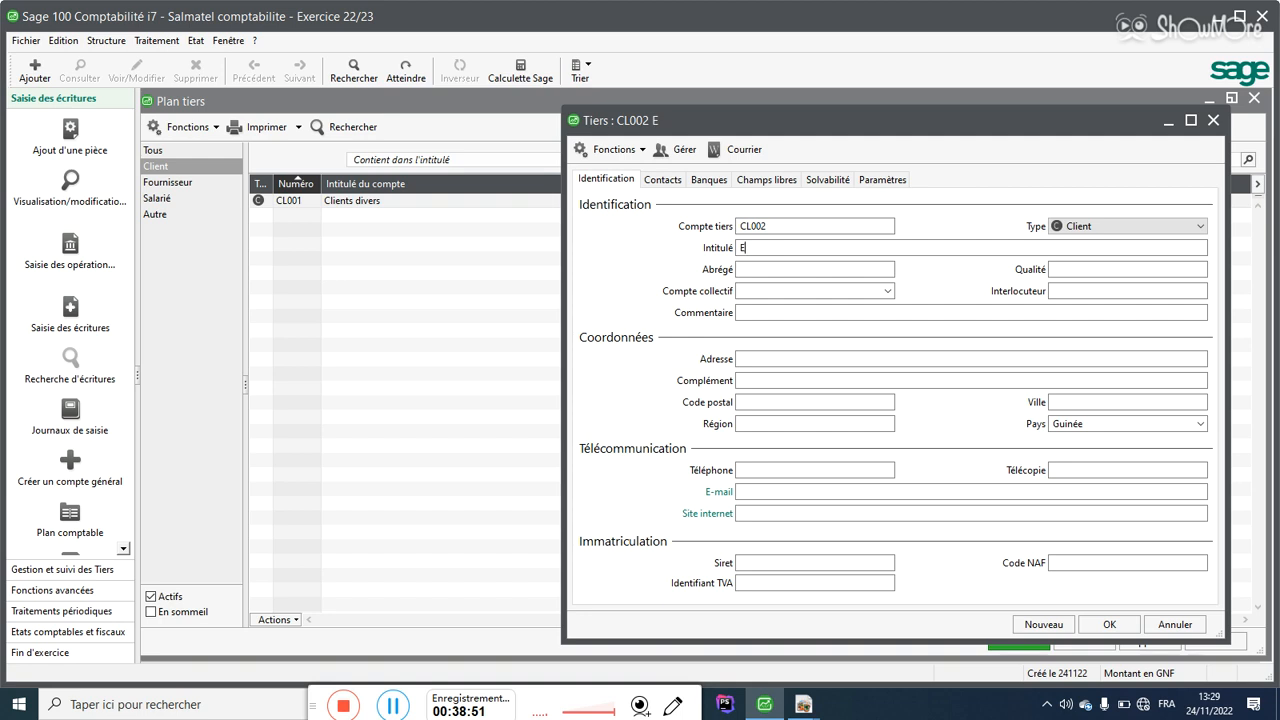
text(ts. Balde et frer)
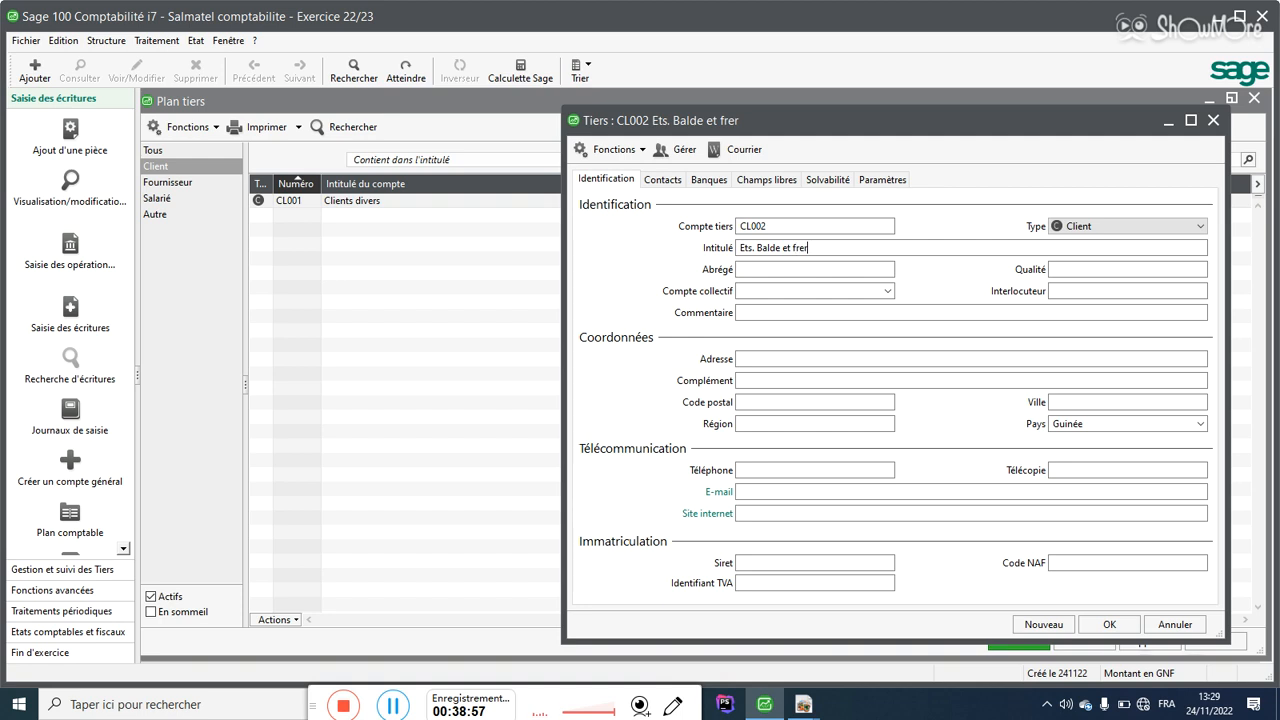
key(Up)
key(Return)
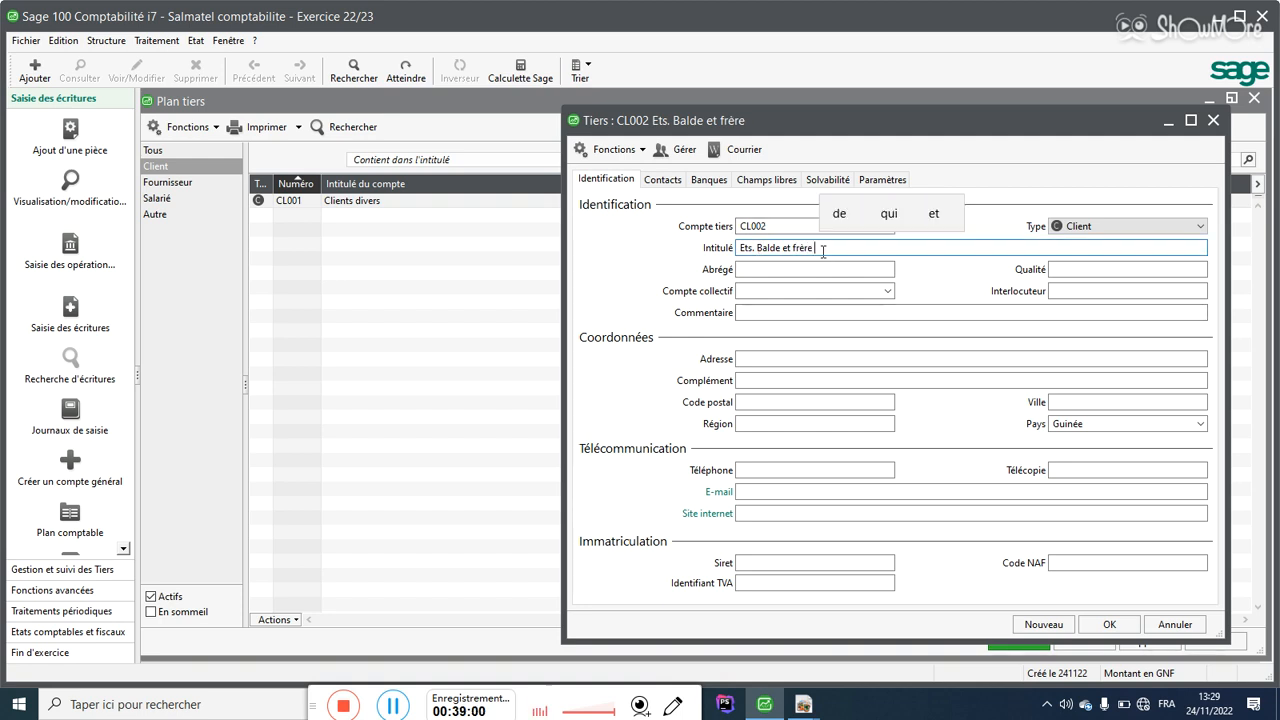
click(783, 287)
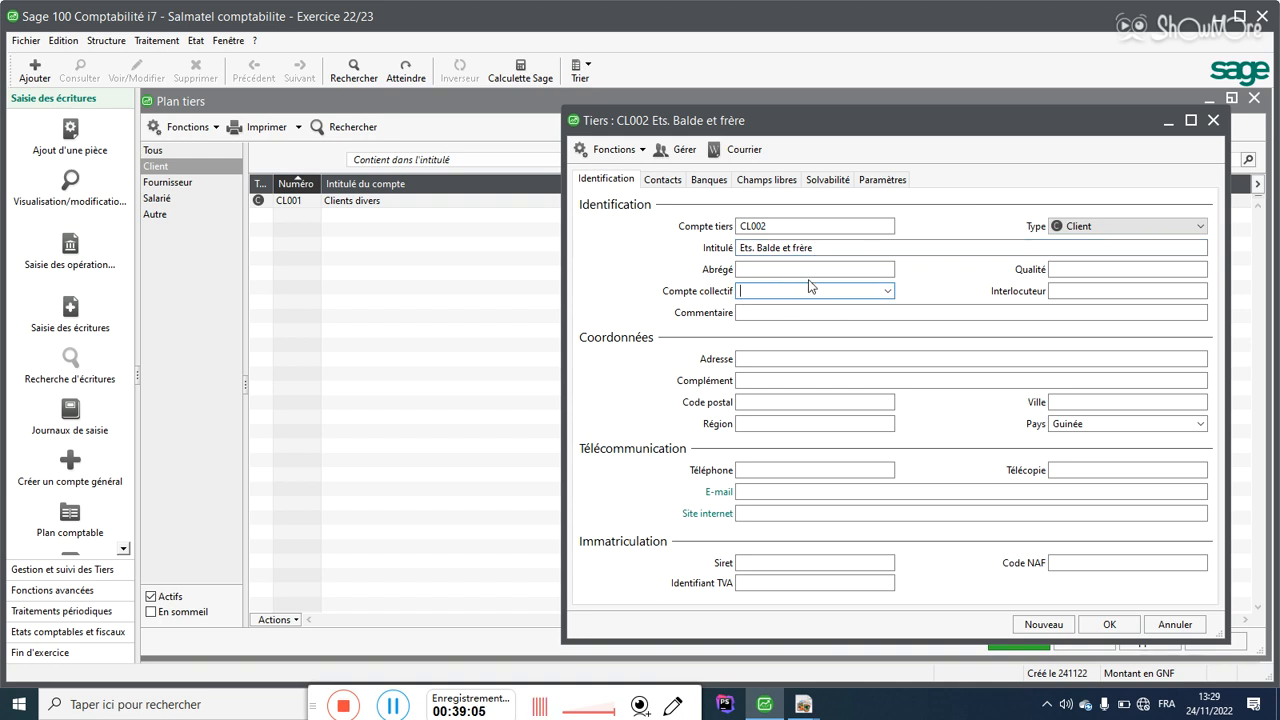
text(411)
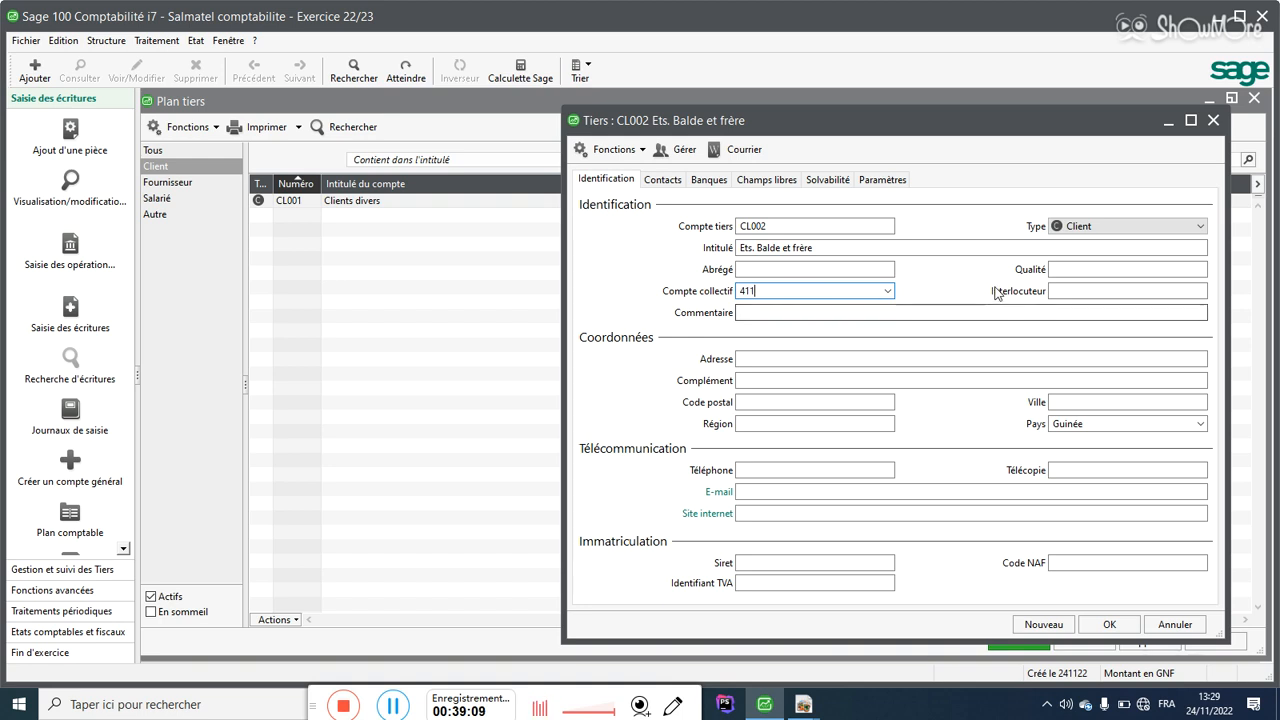
click(887, 292)
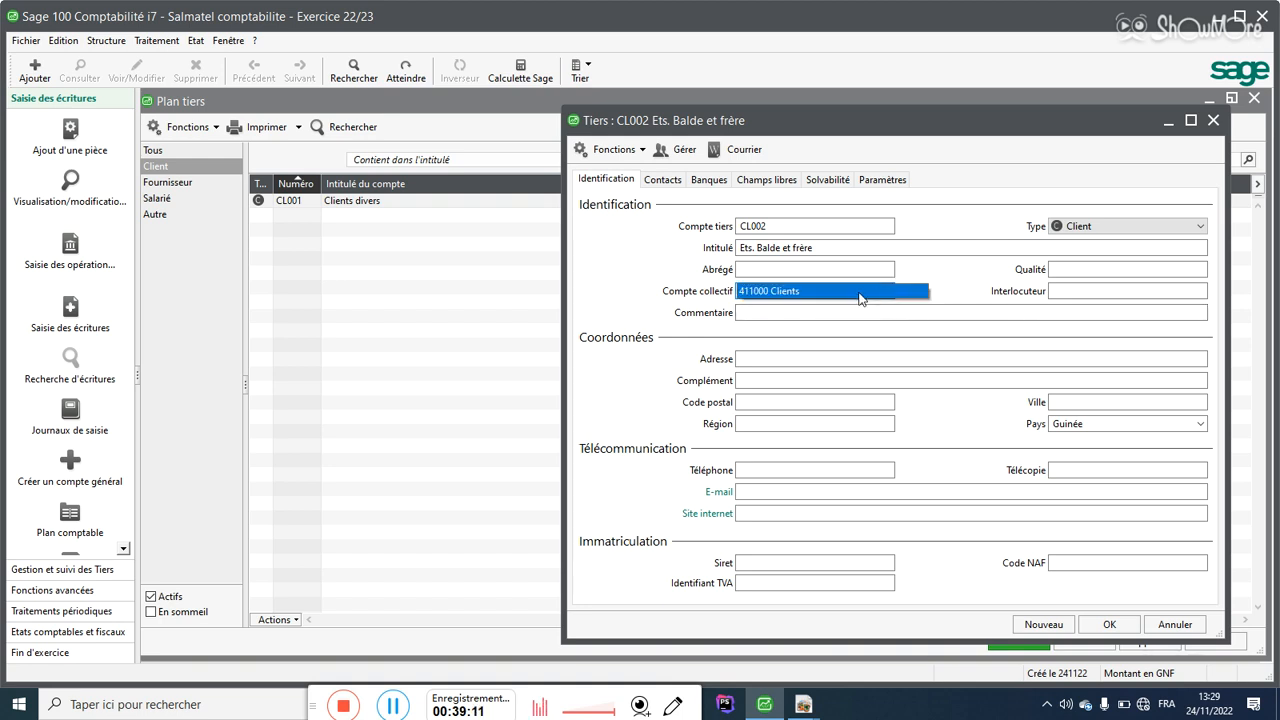
click(856, 292)
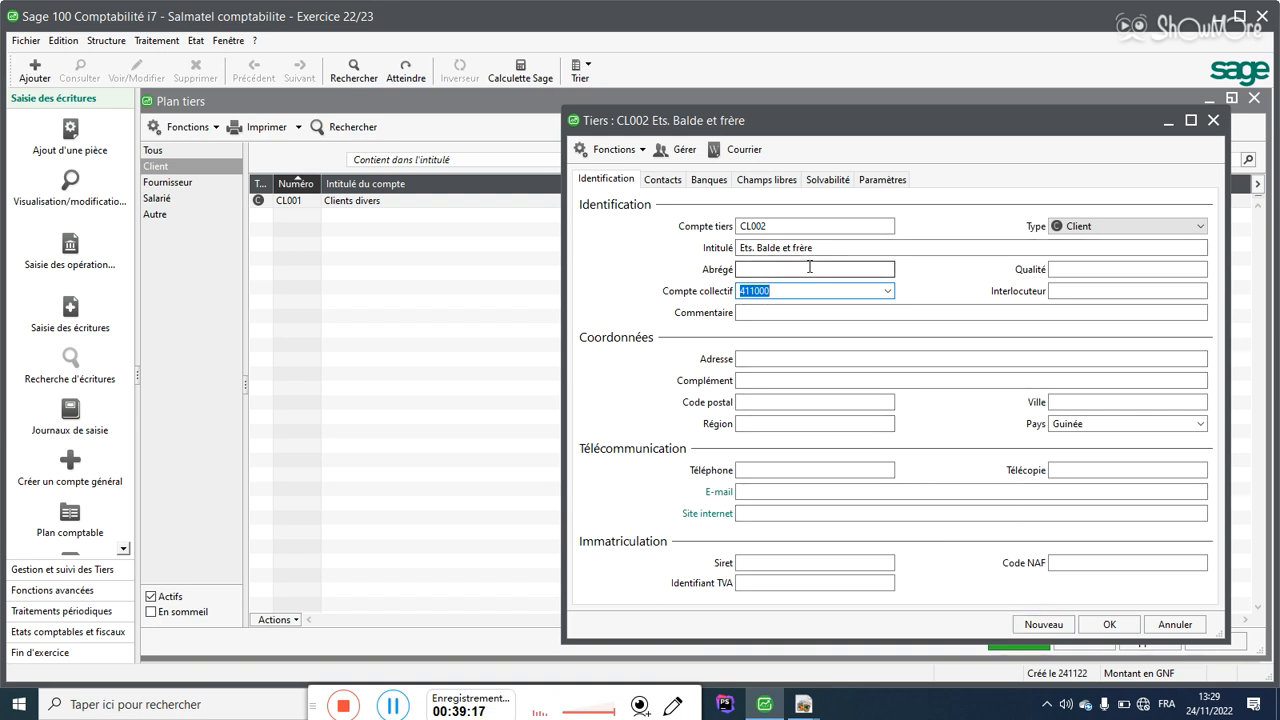
Step: Enter CL002's address Cosa and address complement commune
click(760, 355)
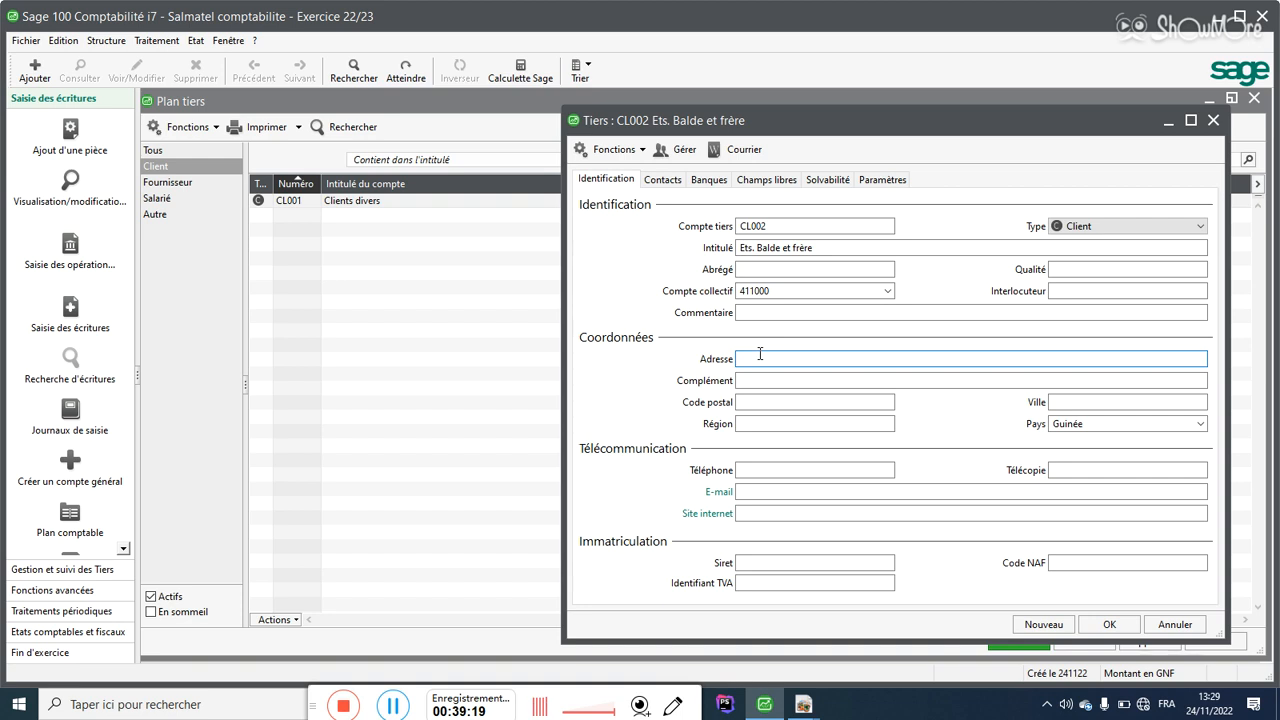
text(Cosa)
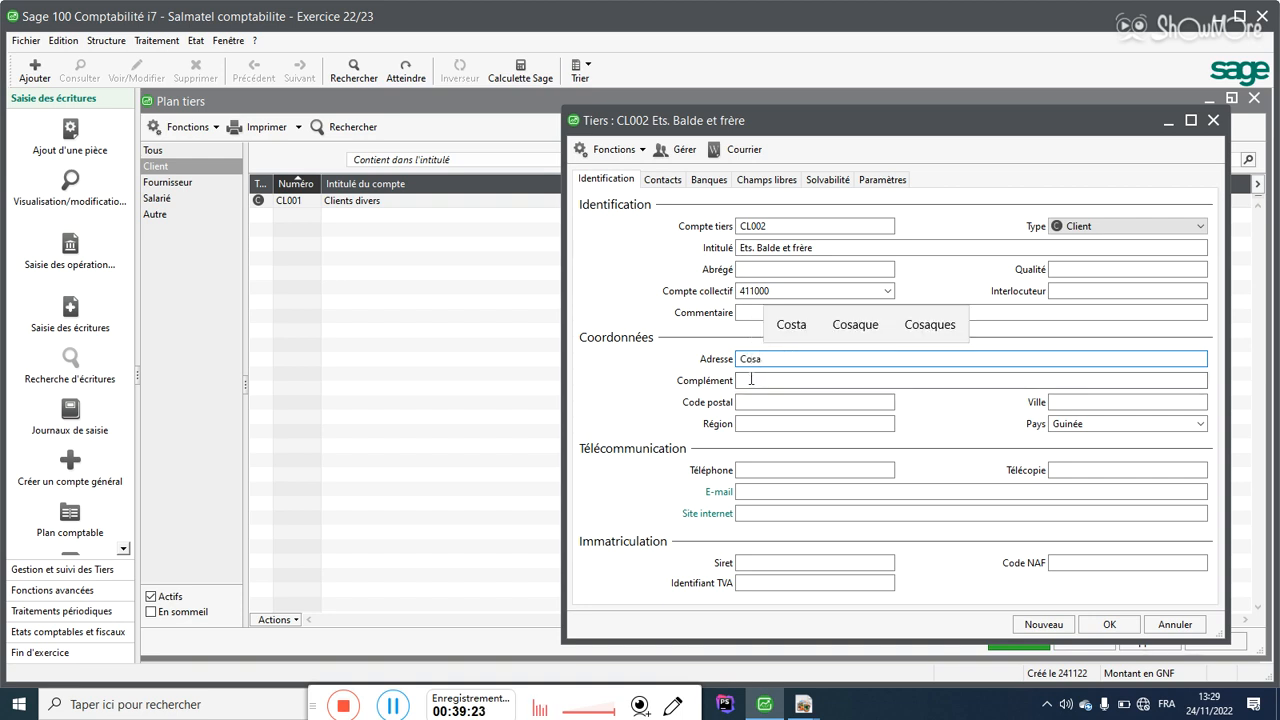
key(Tab)
text(commm)
key(BackSpace)
text(une)
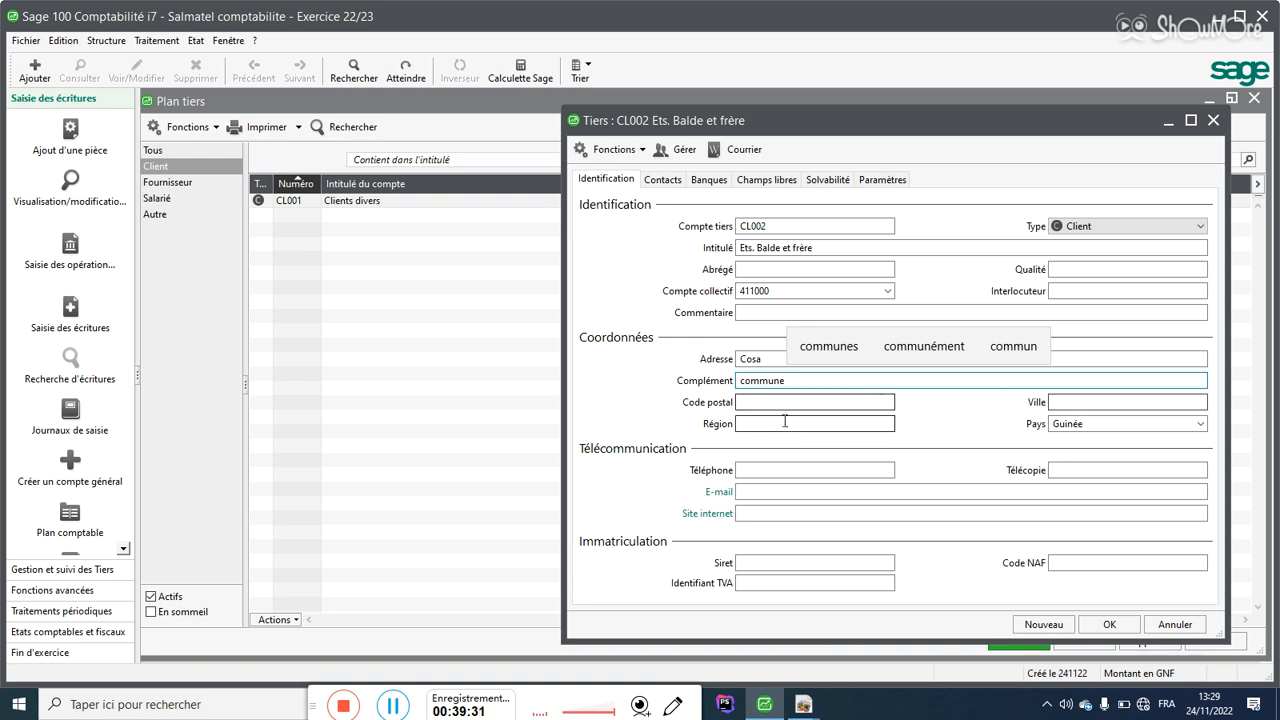
click(768, 424)
click(778, 491)
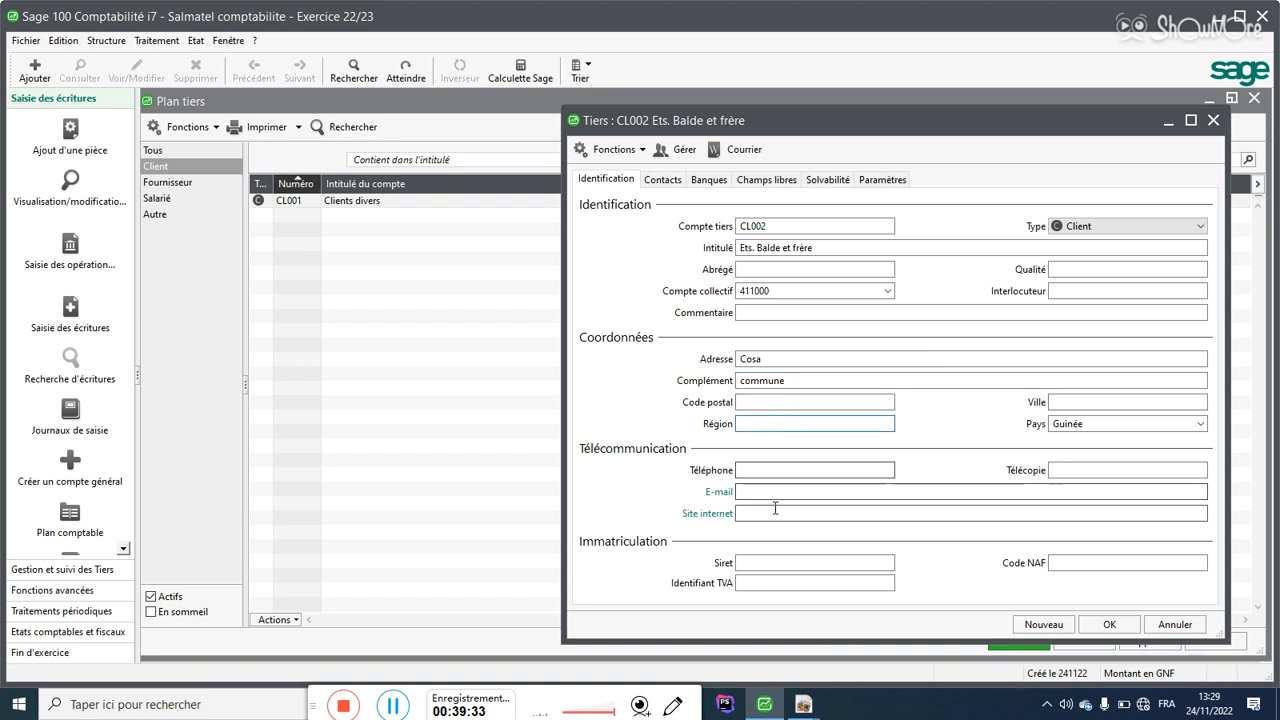
click(775, 470)
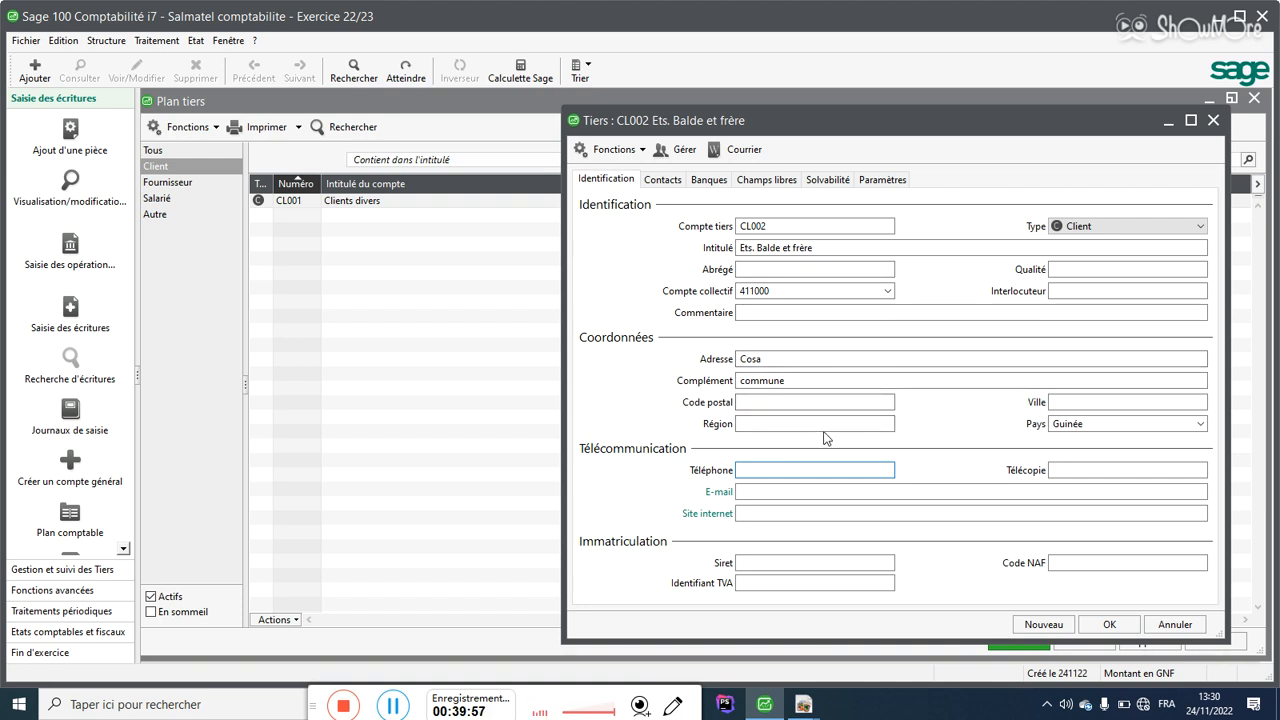
Step: Save CL002, then create and save client CL003 with the person's name as title and collective account 411000
click(1043, 624)
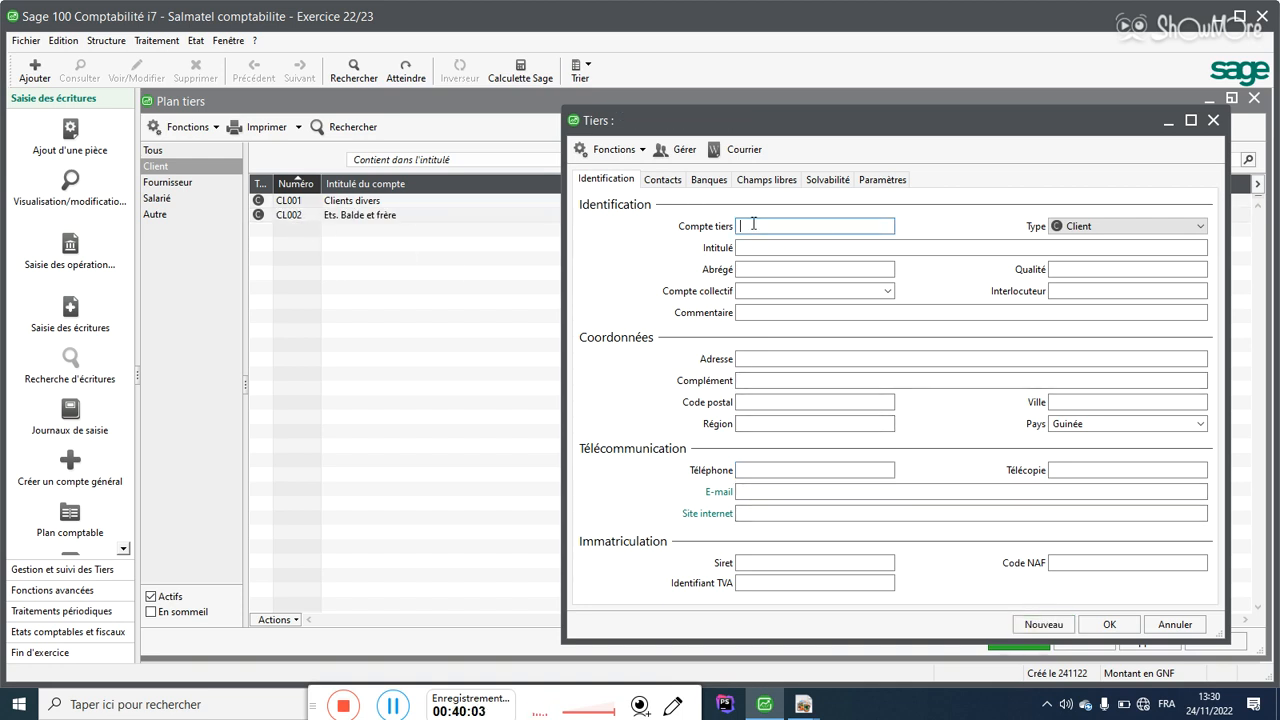
text(CL)
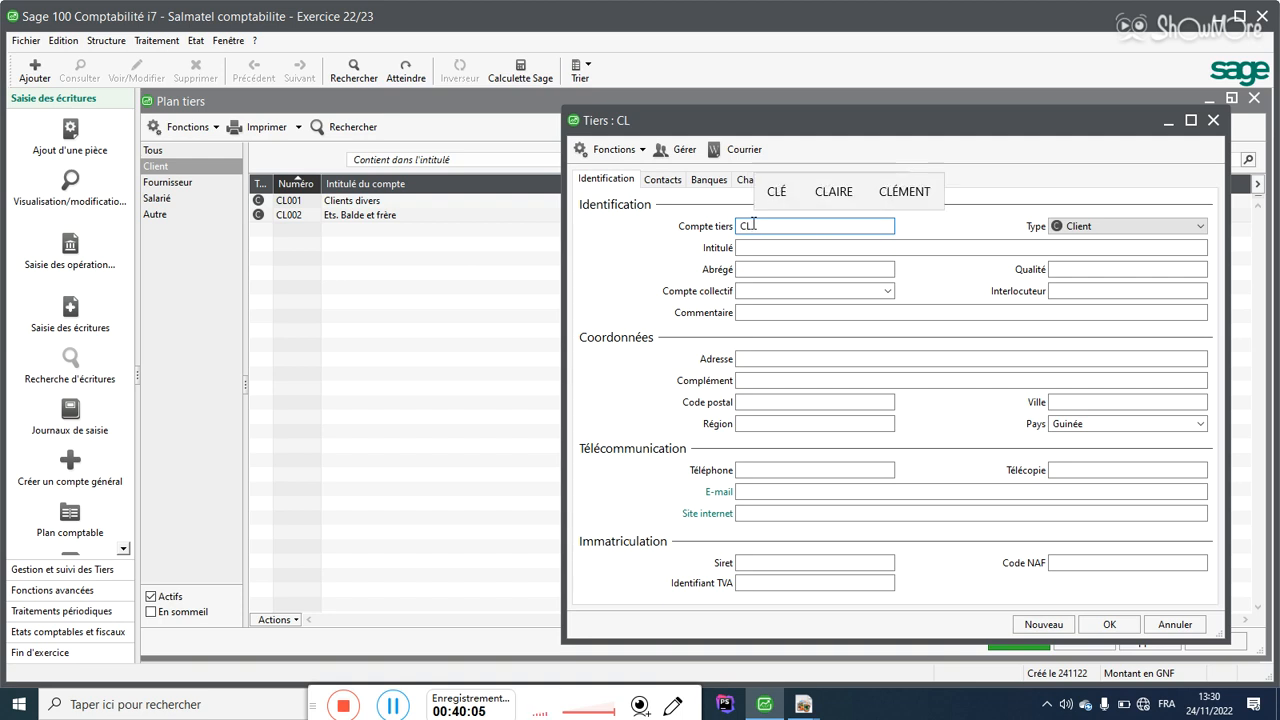
text(003)
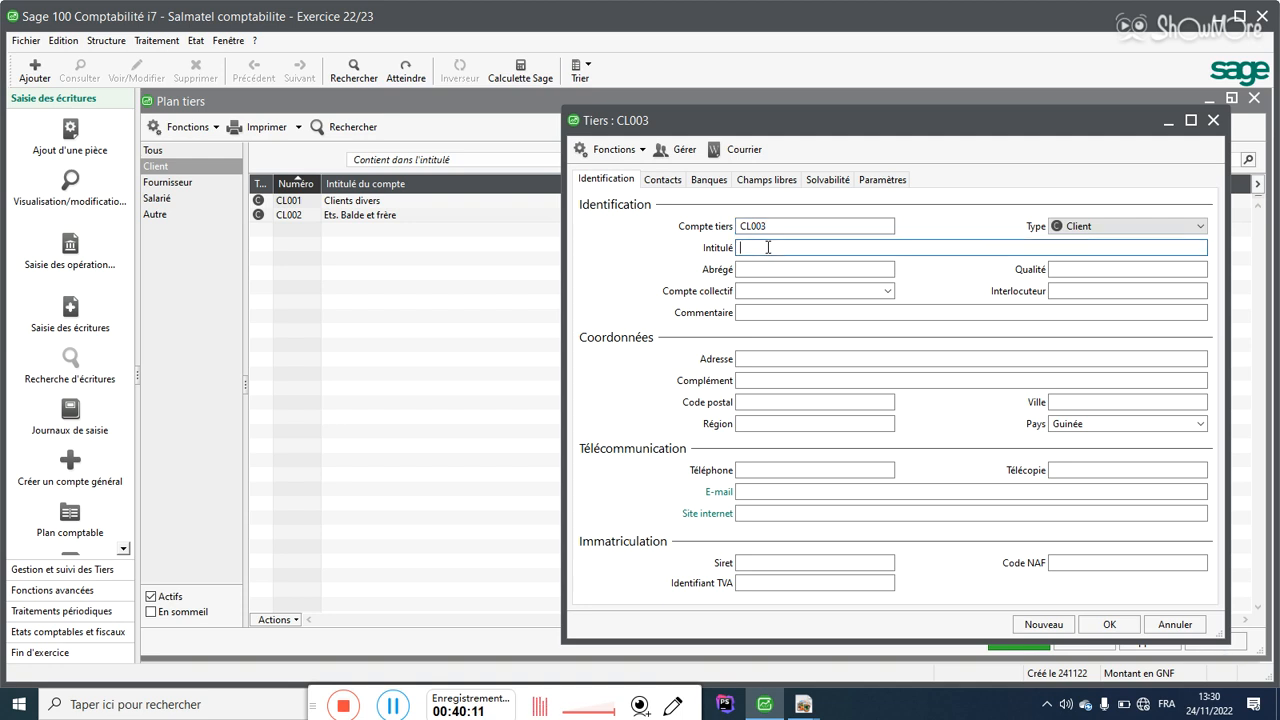
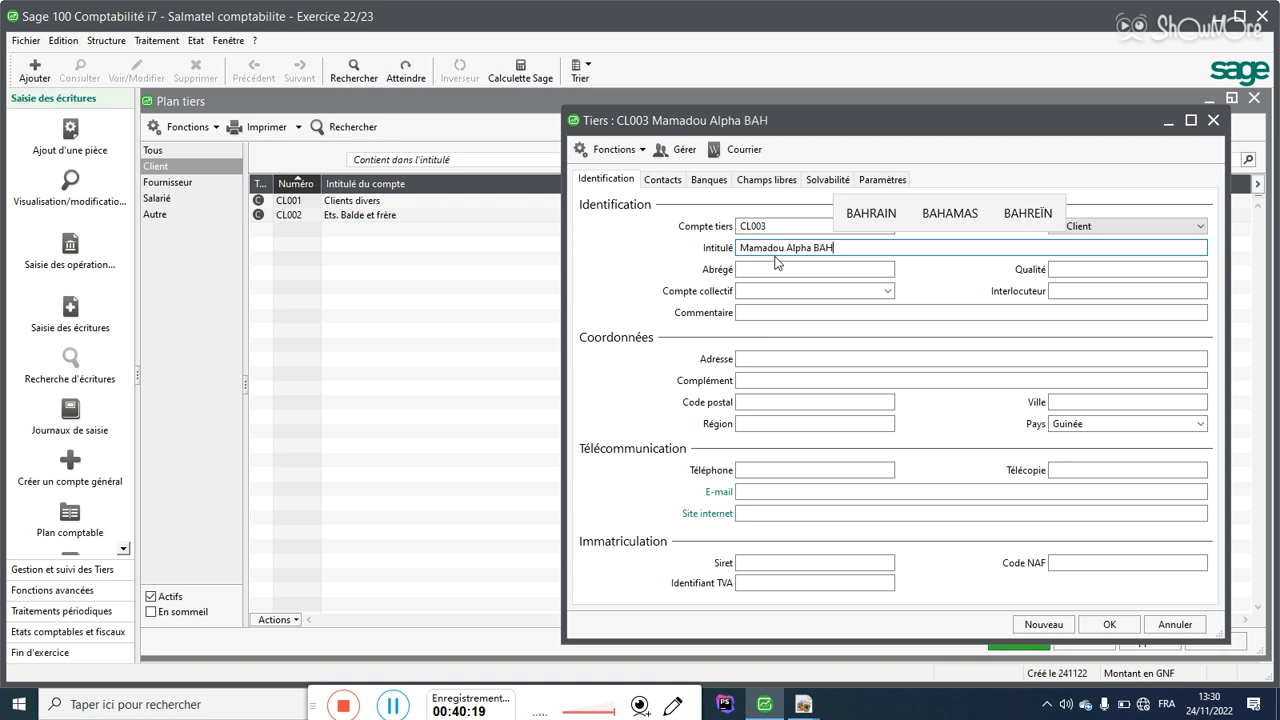
click(791, 292)
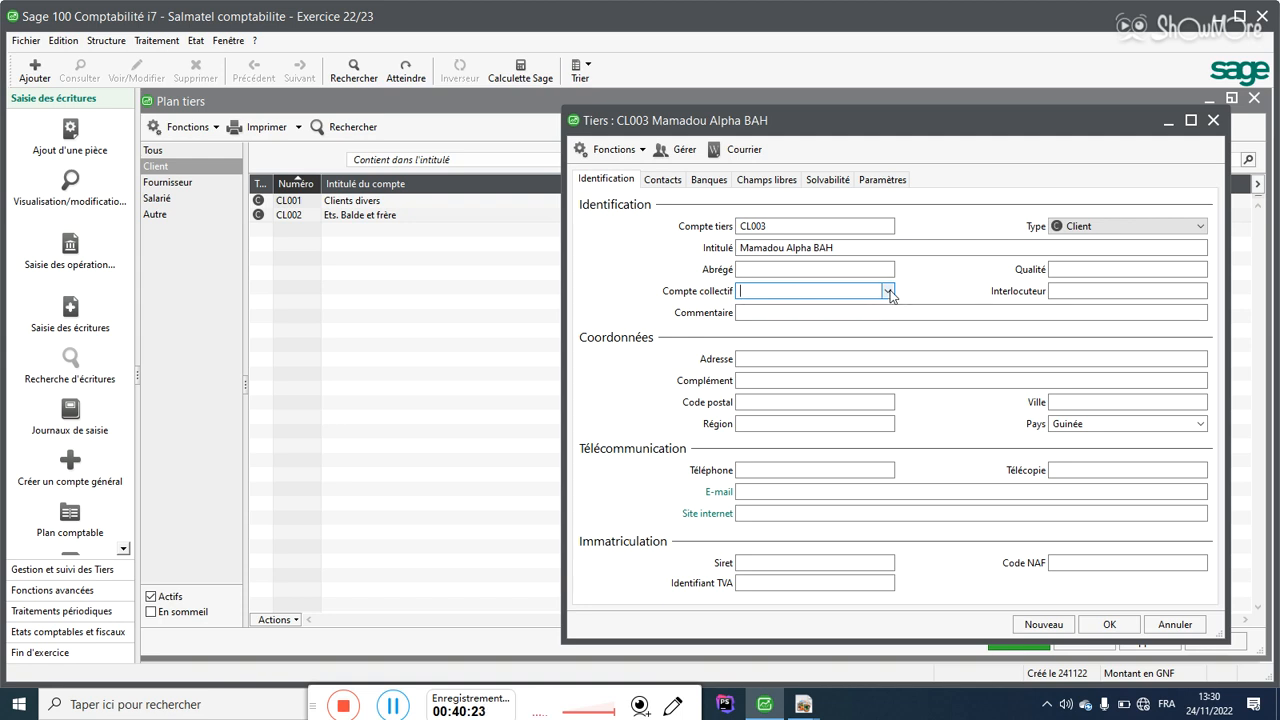
text(411)
click(886, 290)
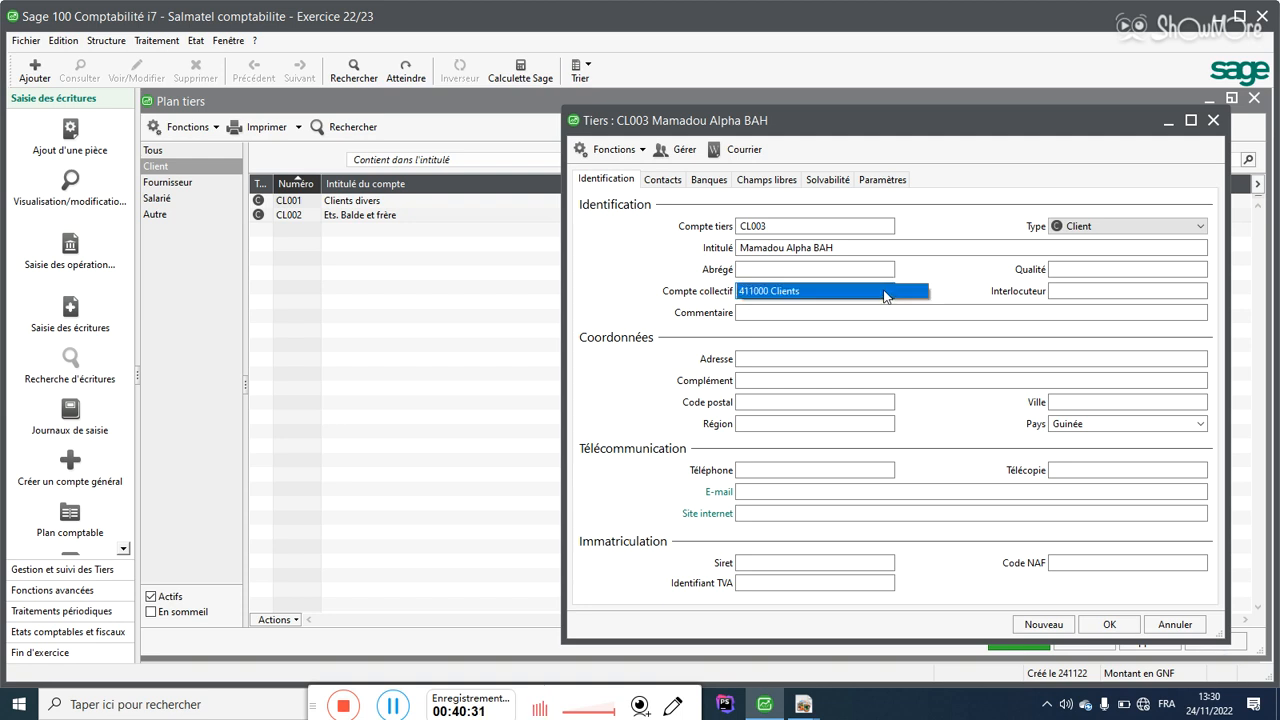
click(803, 291)
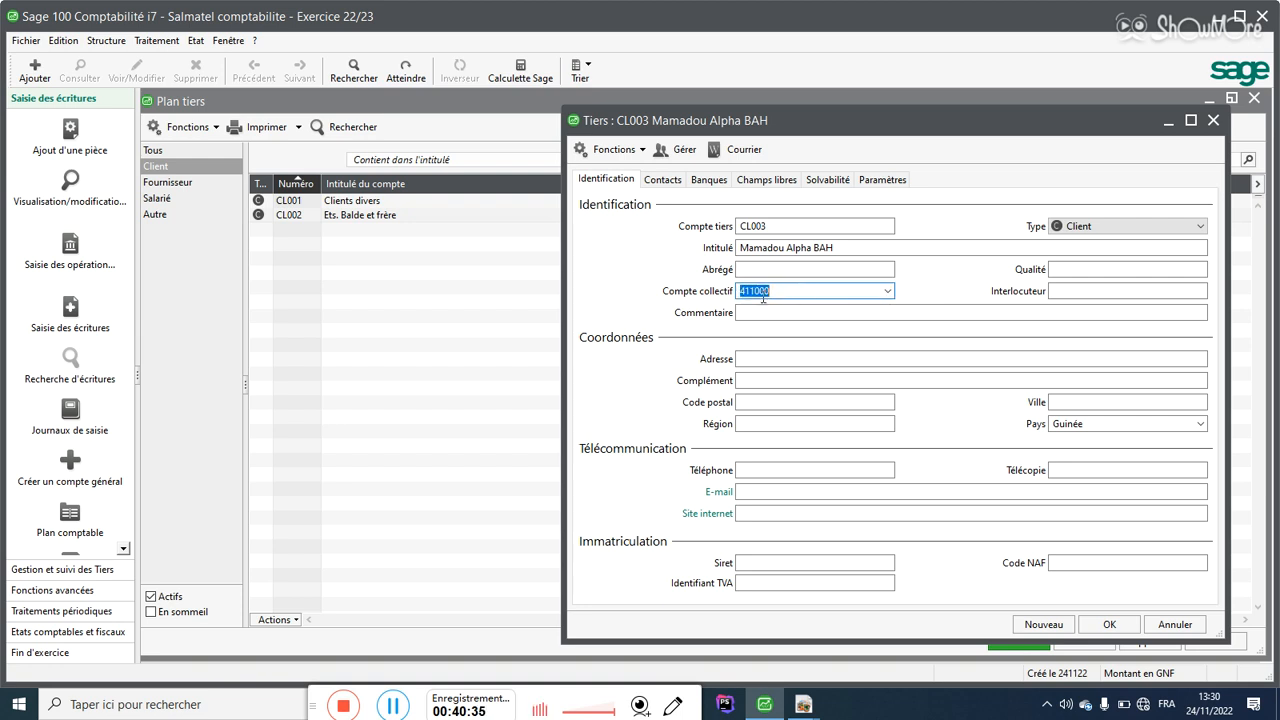
click(1058, 616)
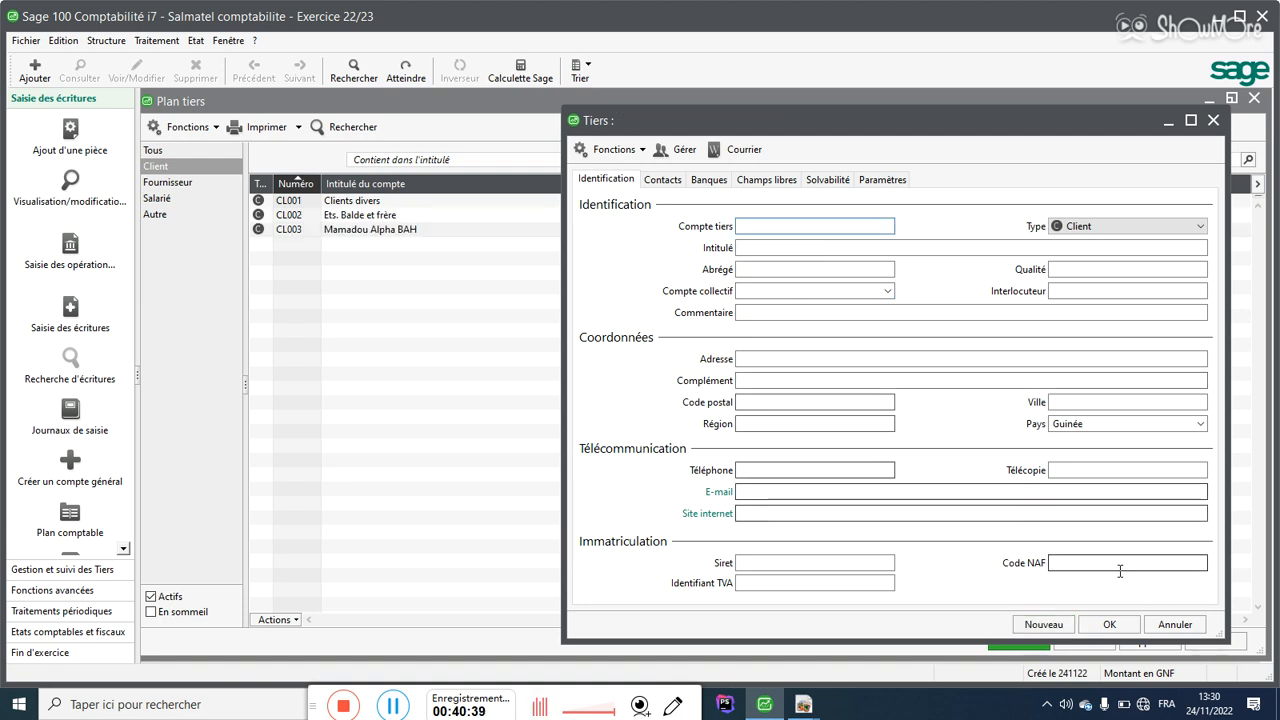
Step: Close the client form and start supplier F001 titled 'Fournisseur divers'
click(1109, 624)
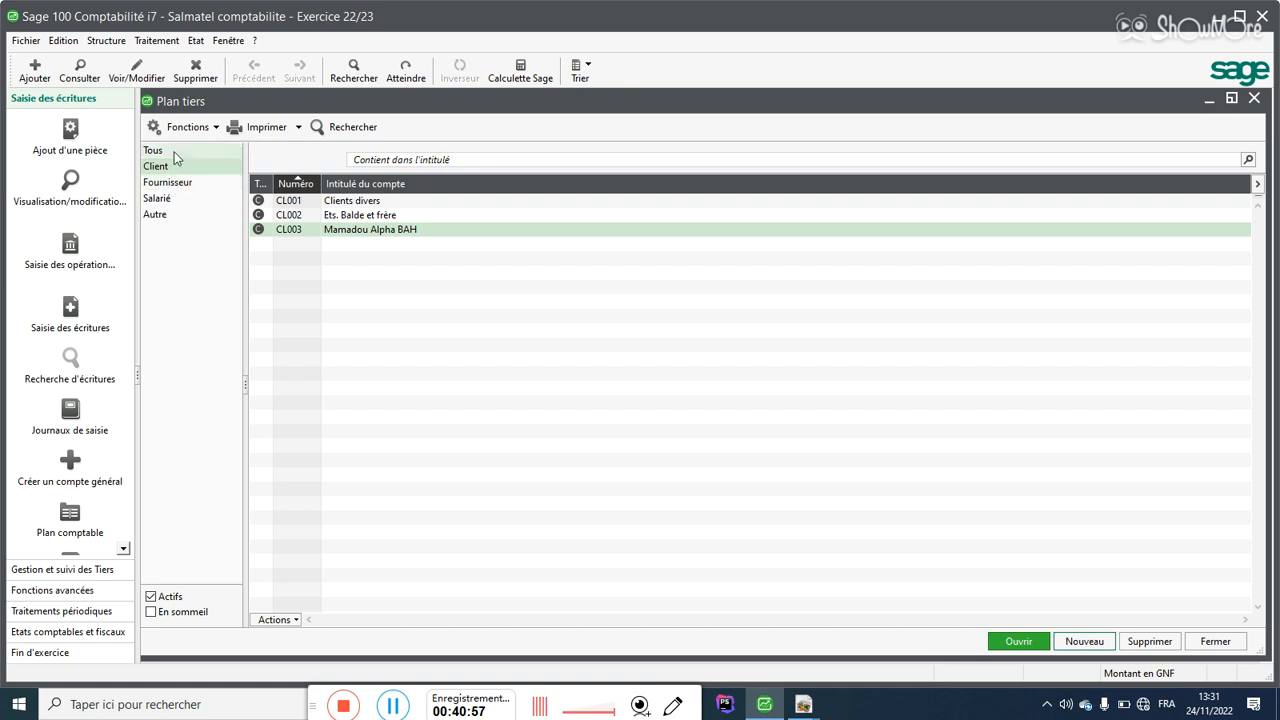
click(165, 185)
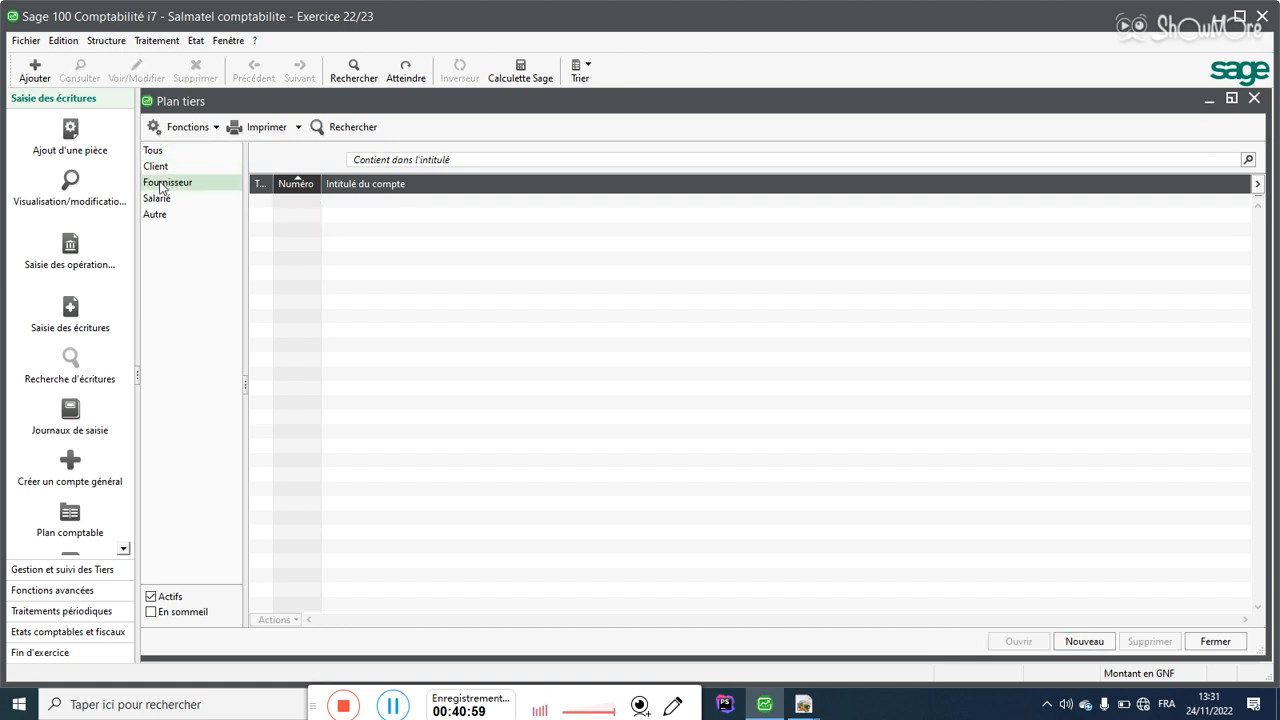
click(1084, 641)
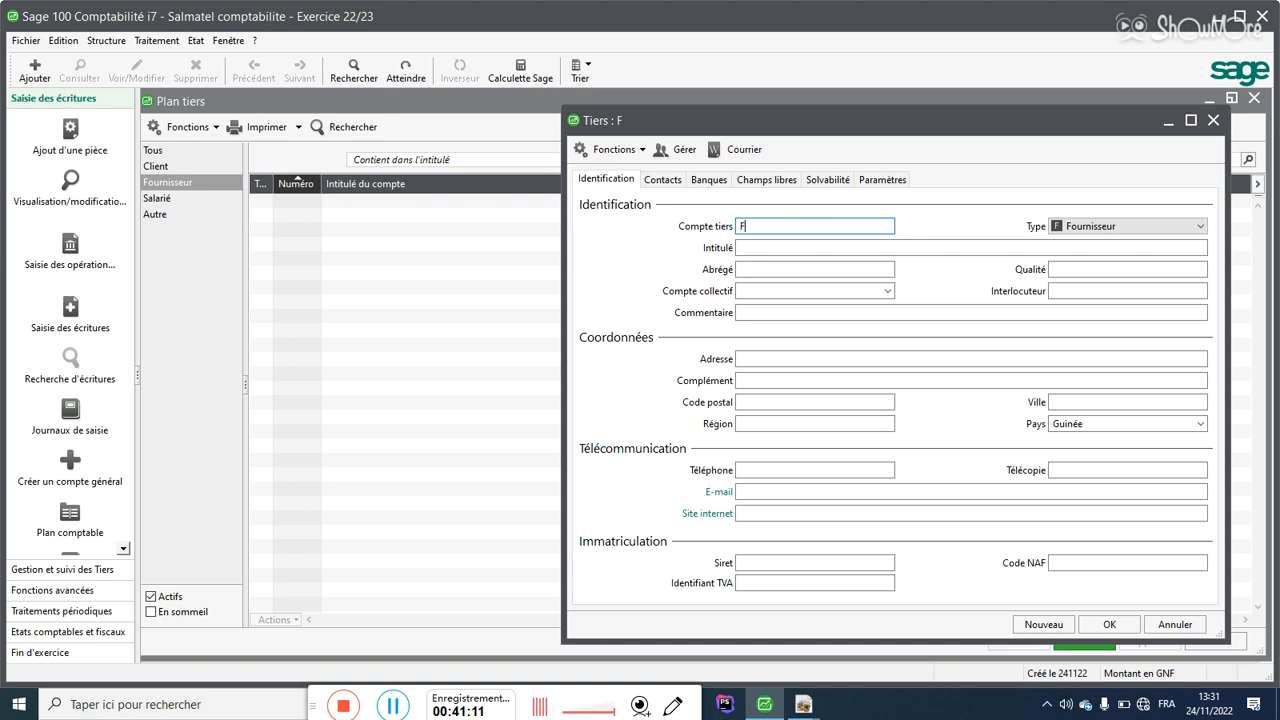
text(001)
click(803, 244)
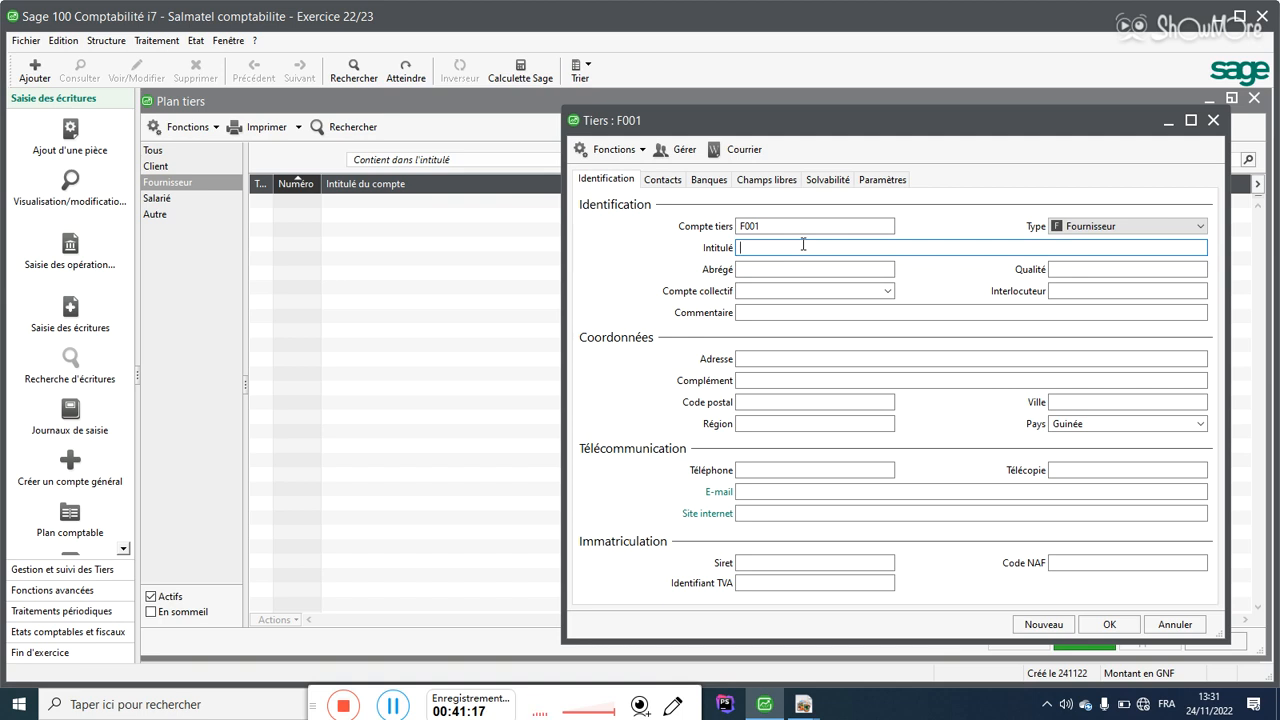
text(F)
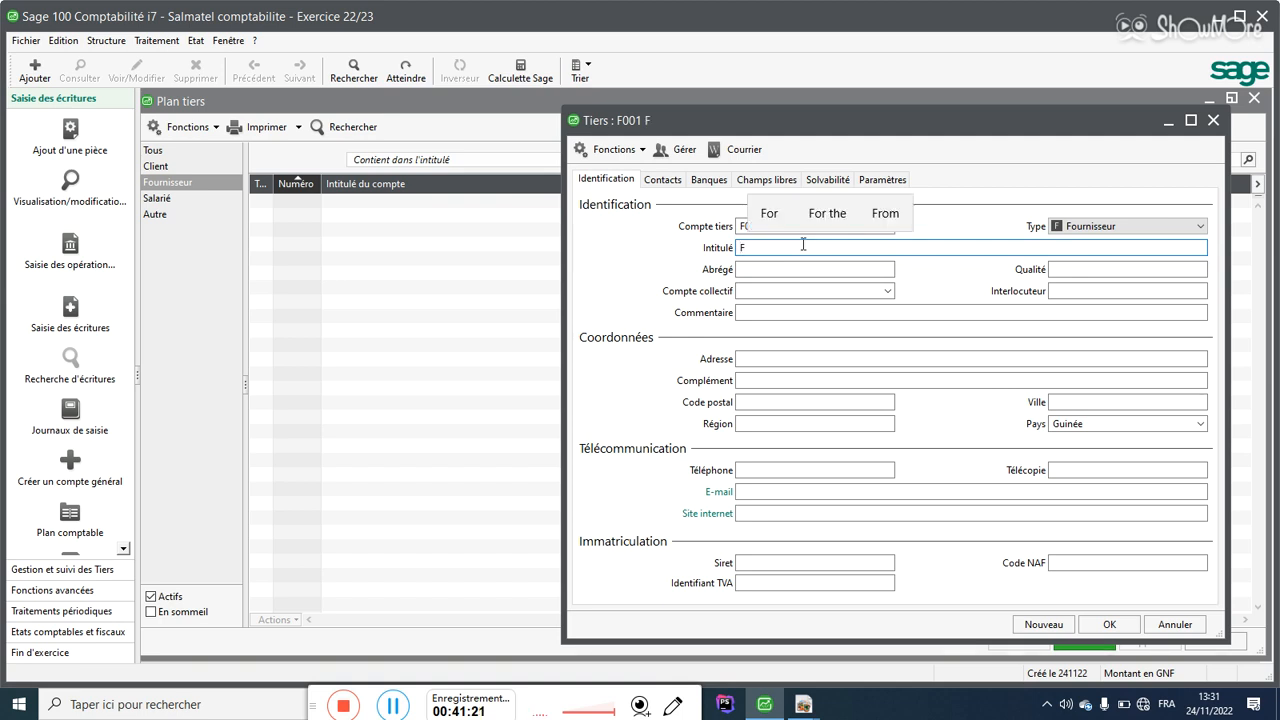
text(our)
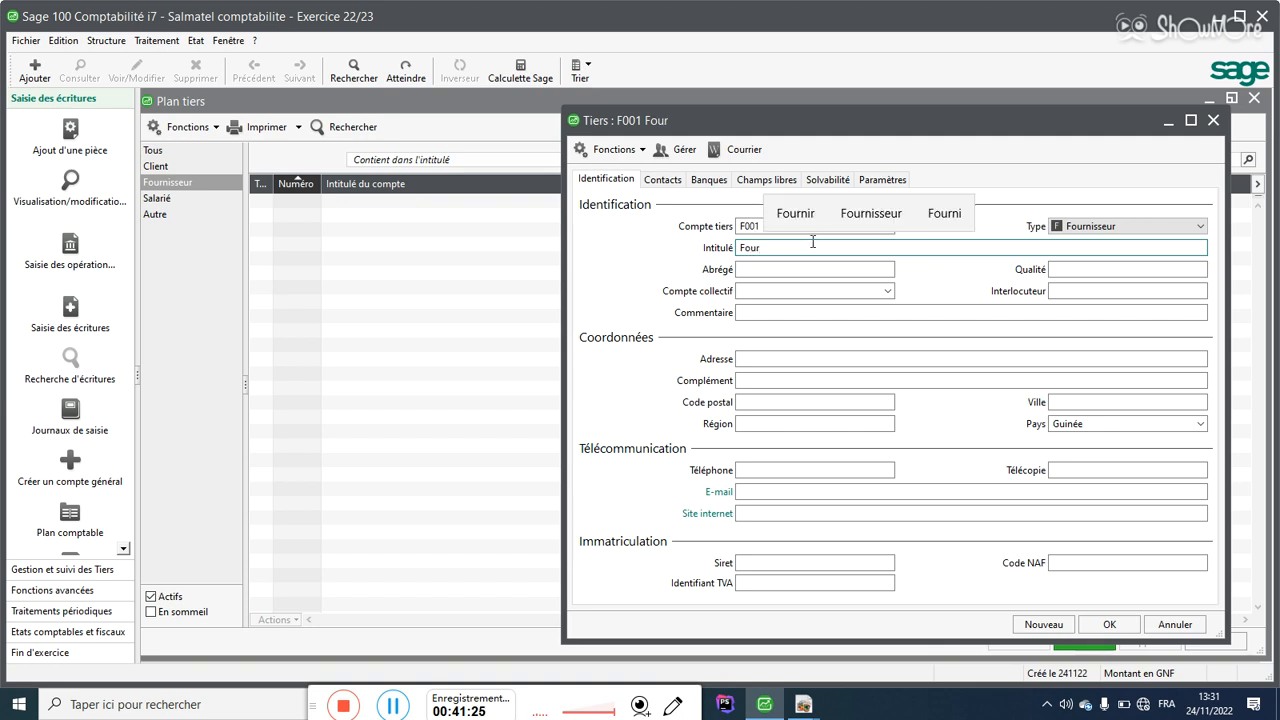
click(849, 215)
text(divers)
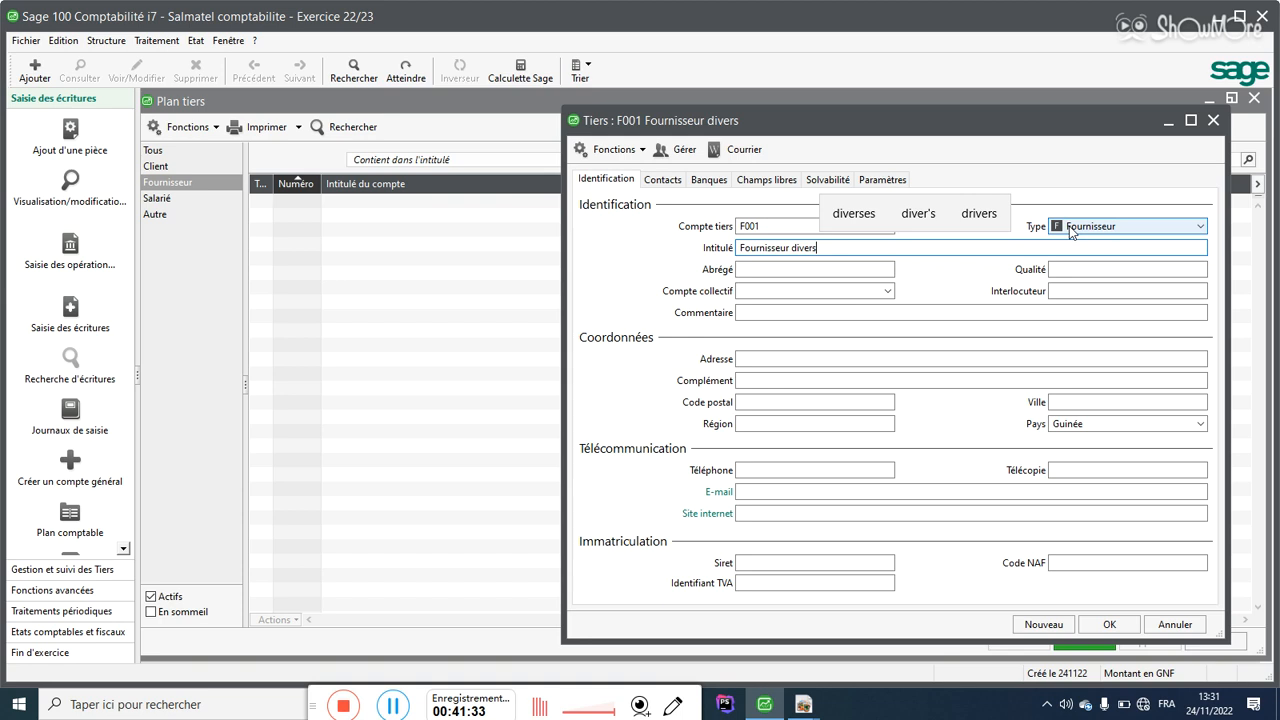
Step: Set the supplier's collective account to 401000 Fournisseurs
click(799, 290)
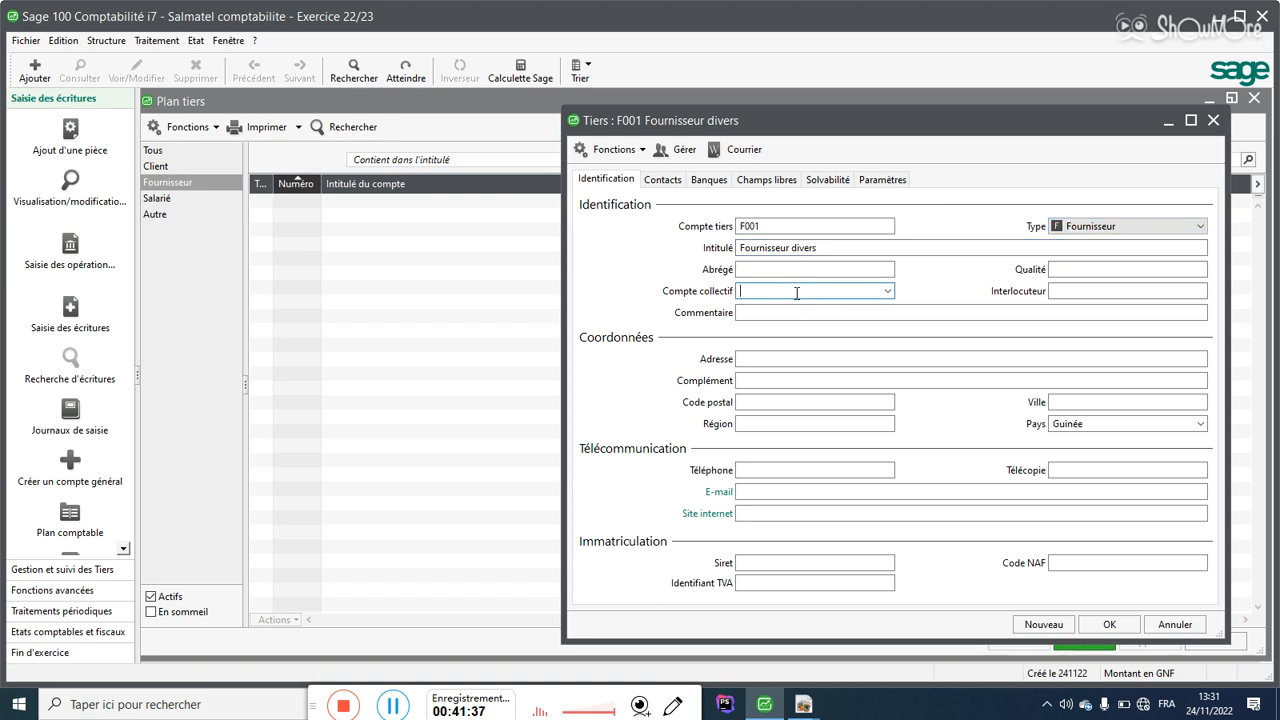
text(401)
click(885, 291)
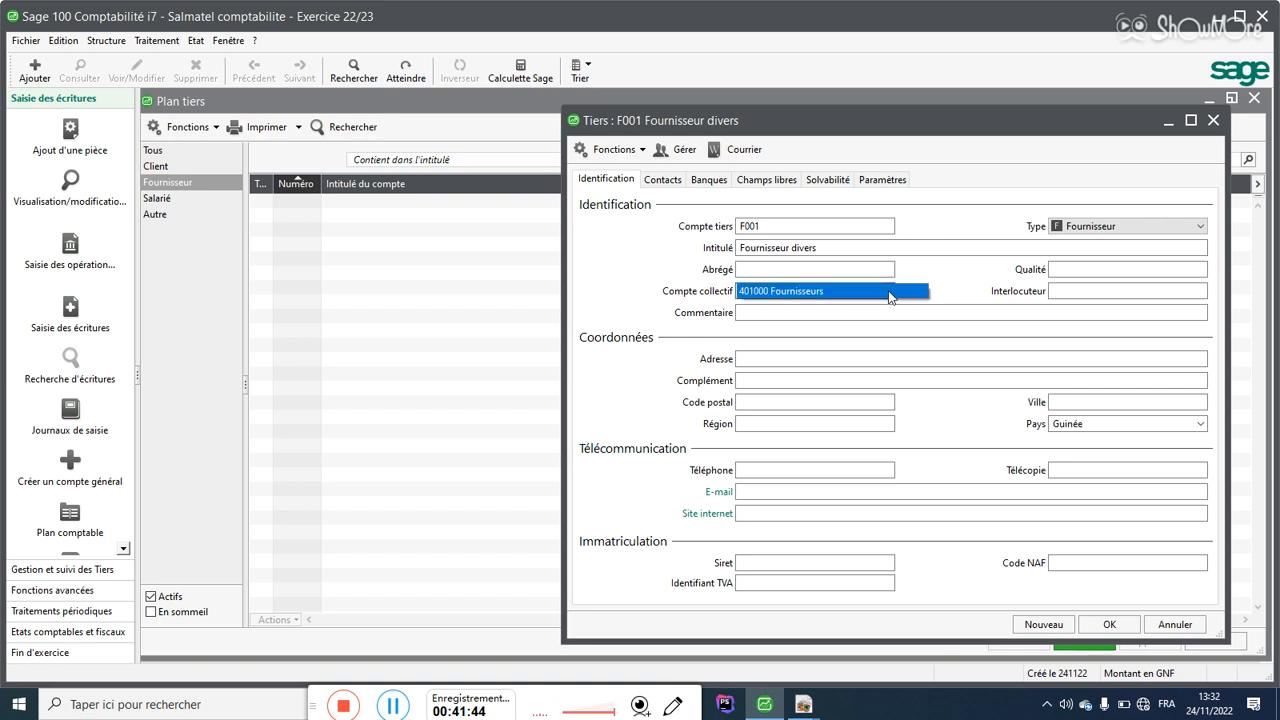
click(777, 291)
click(760, 313)
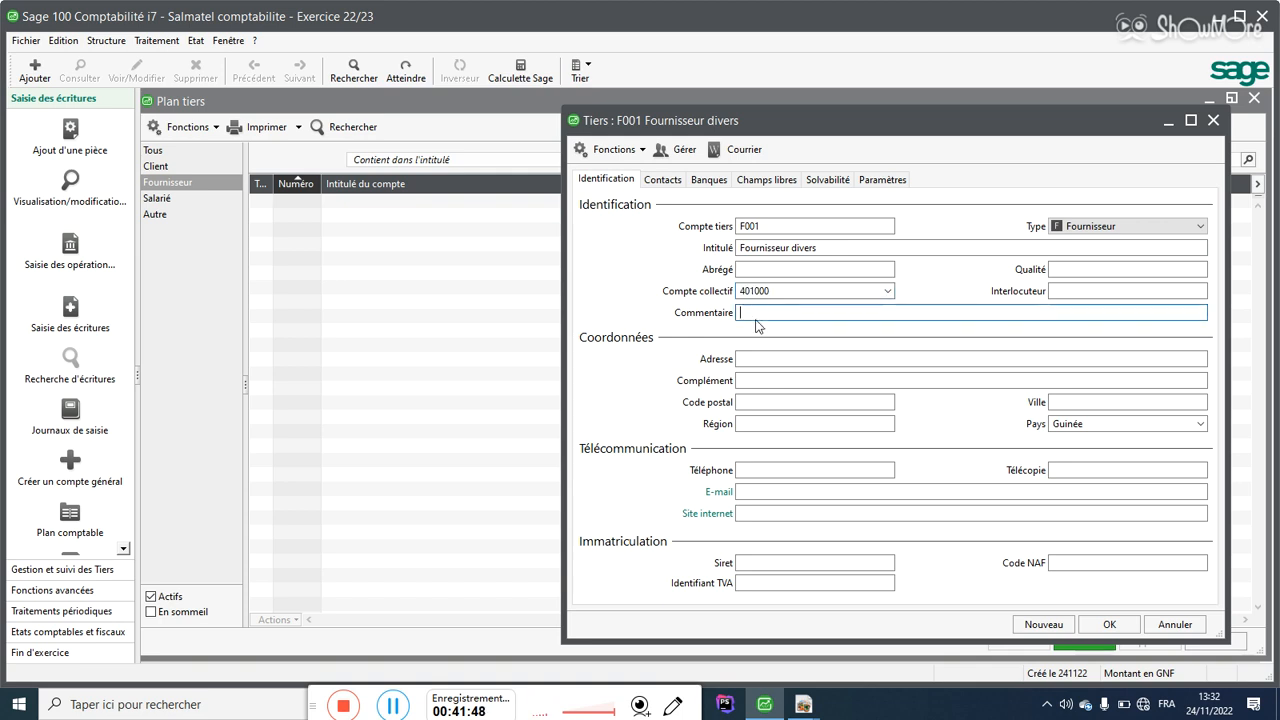
Step: Start a blank record as supplier F002 and enter the supplier's name
click(1056, 625)
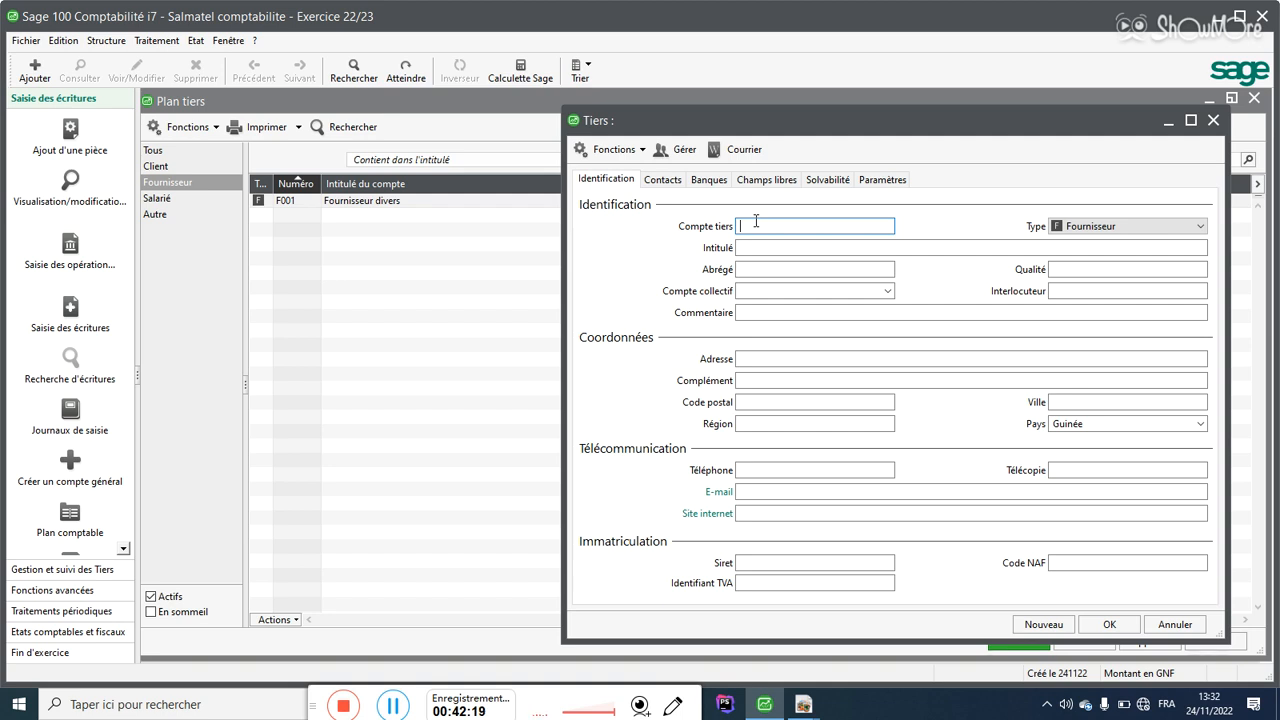
text(F)
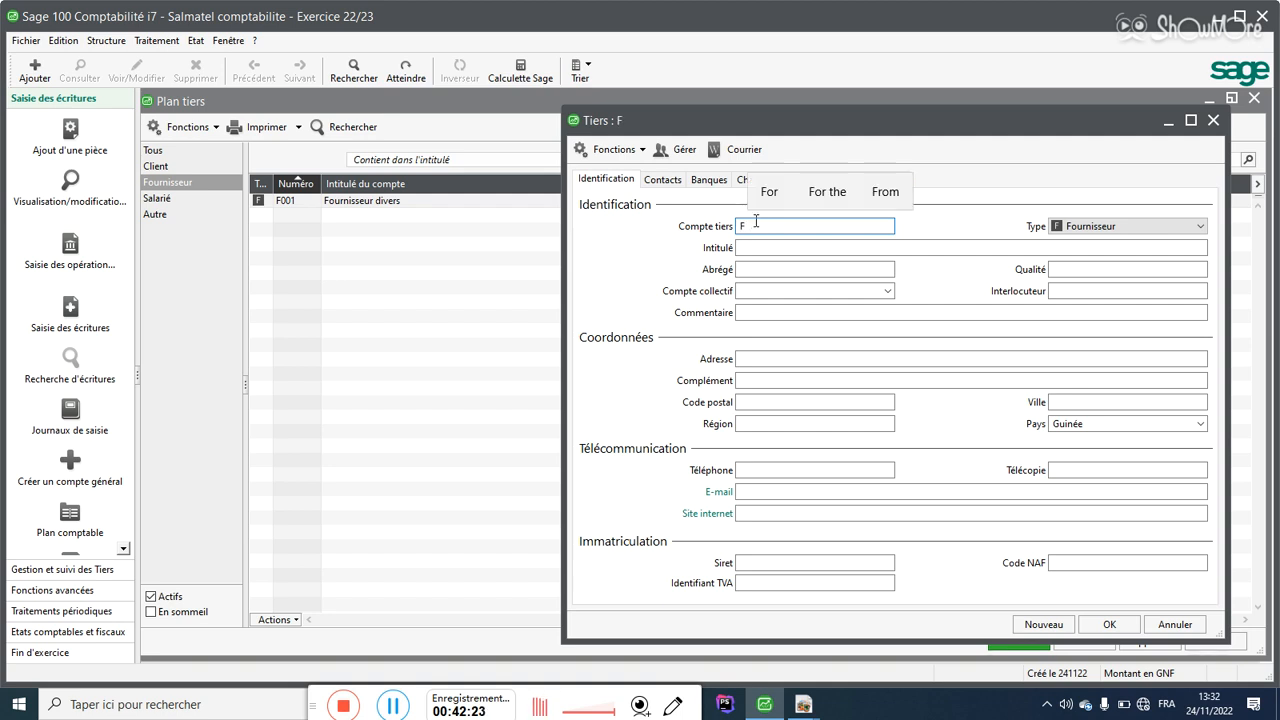
text(002)
click(766, 249)
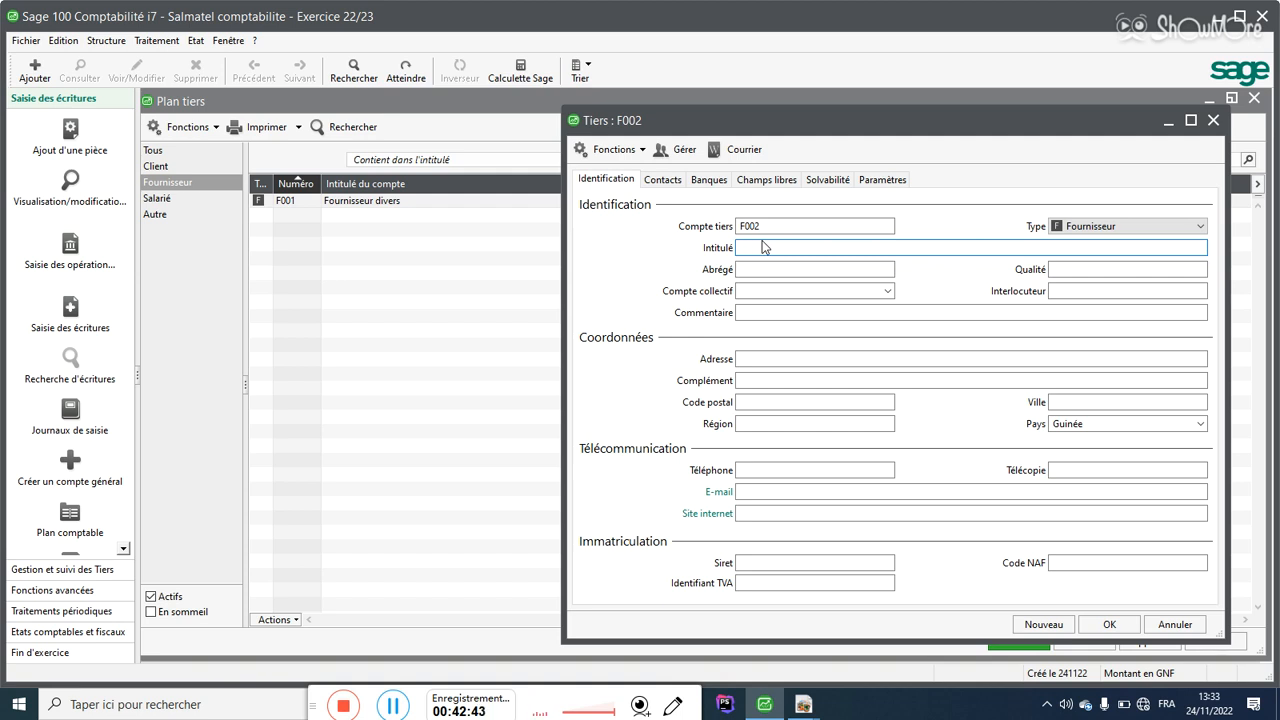
text(Bonagui)
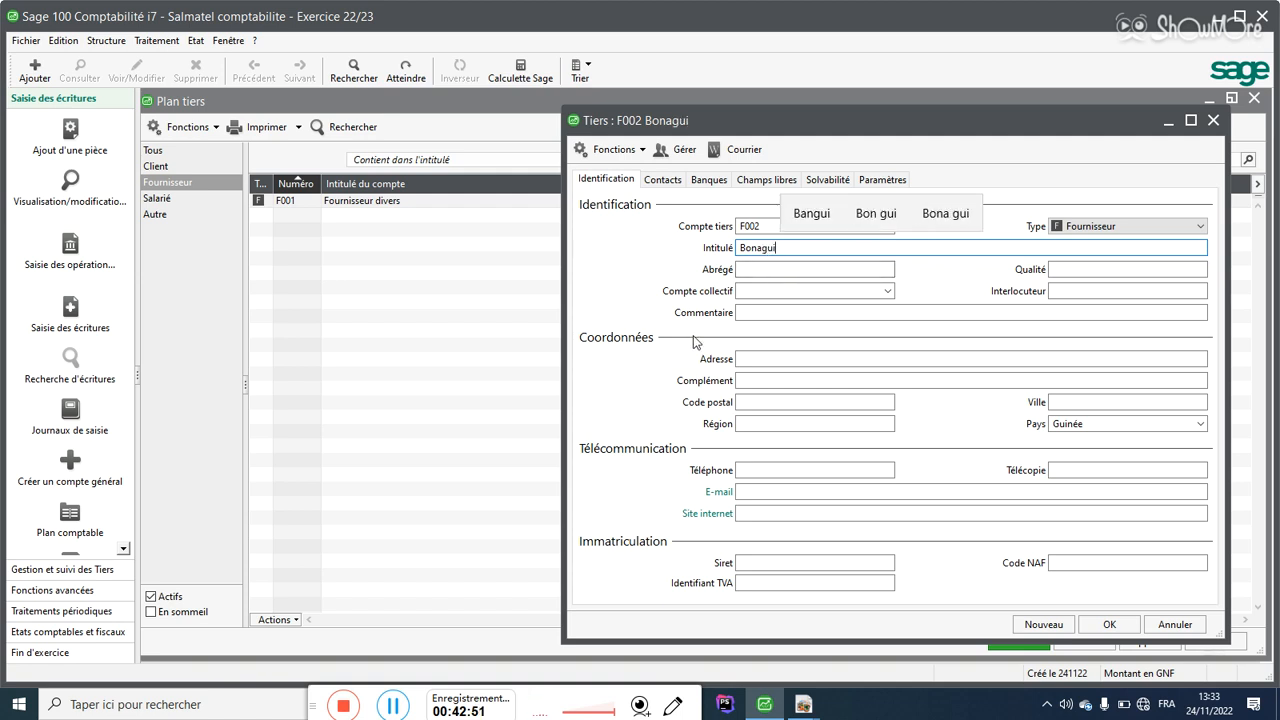
Step: Assign collective account 401000 to F002 and save it, opening a new blank record
click(760, 291)
text(401)
click(888, 292)
click(889, 292)
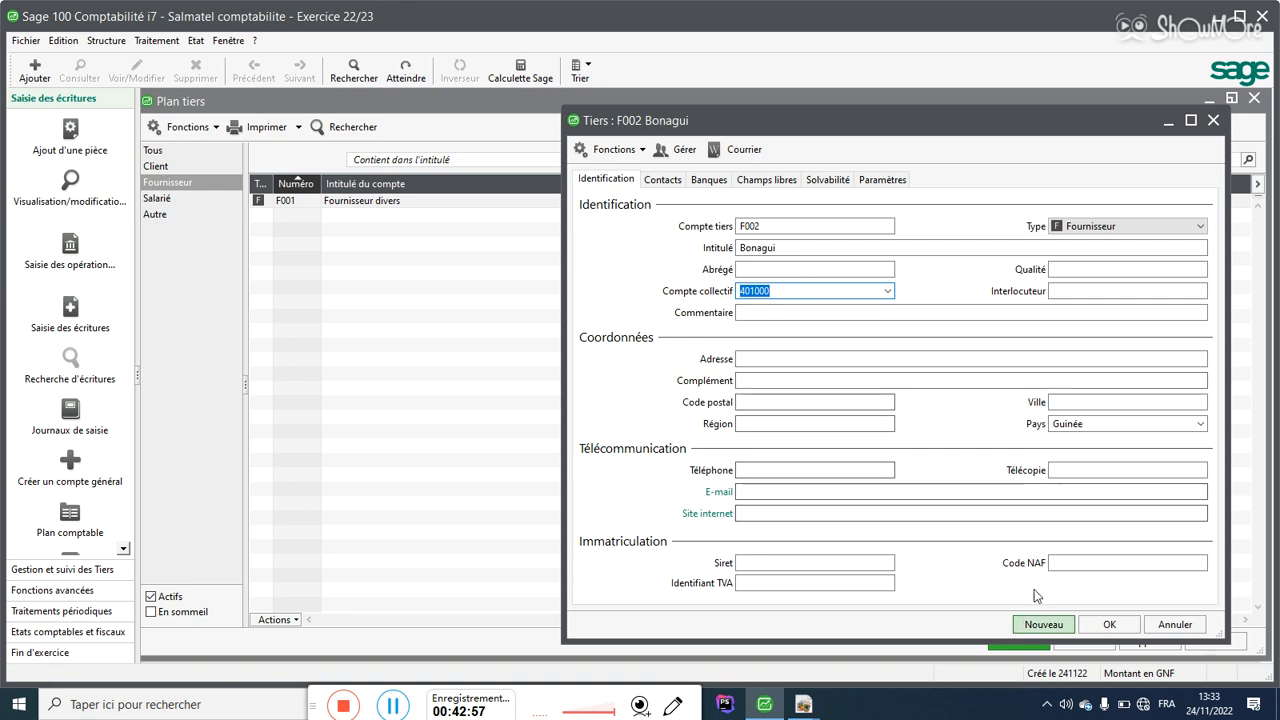
click(814, 358)
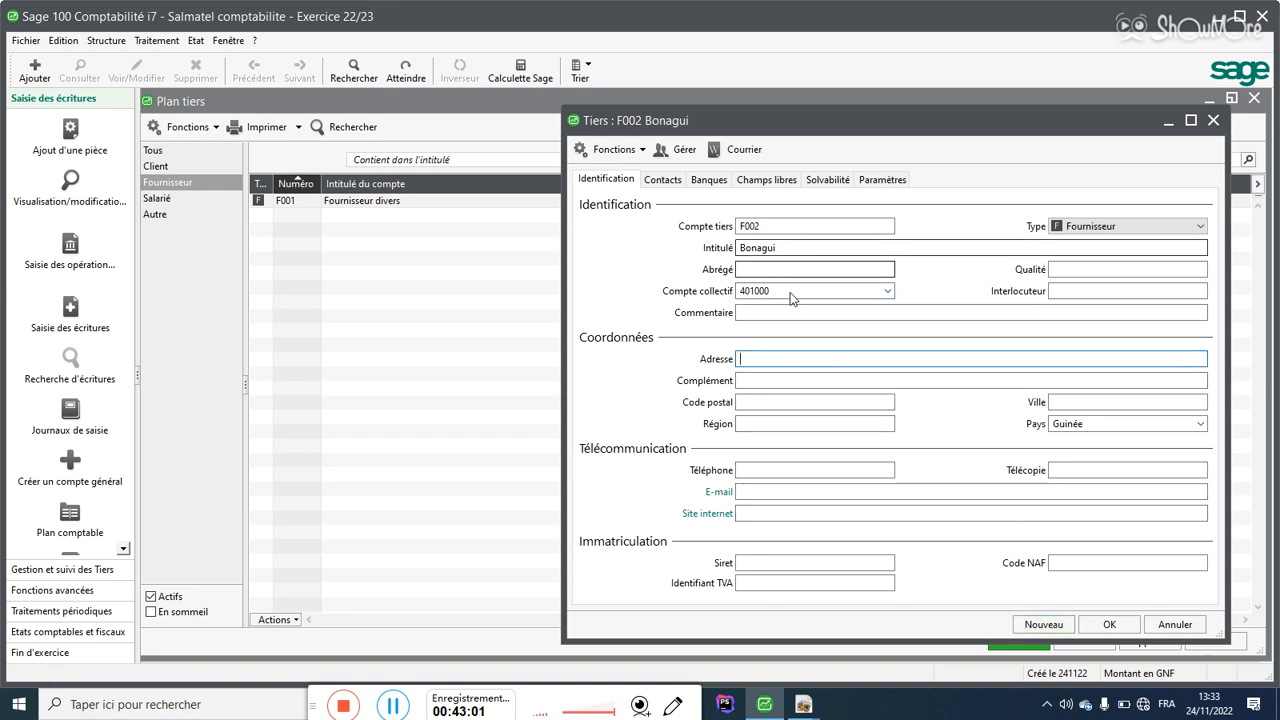
click(767, 423)
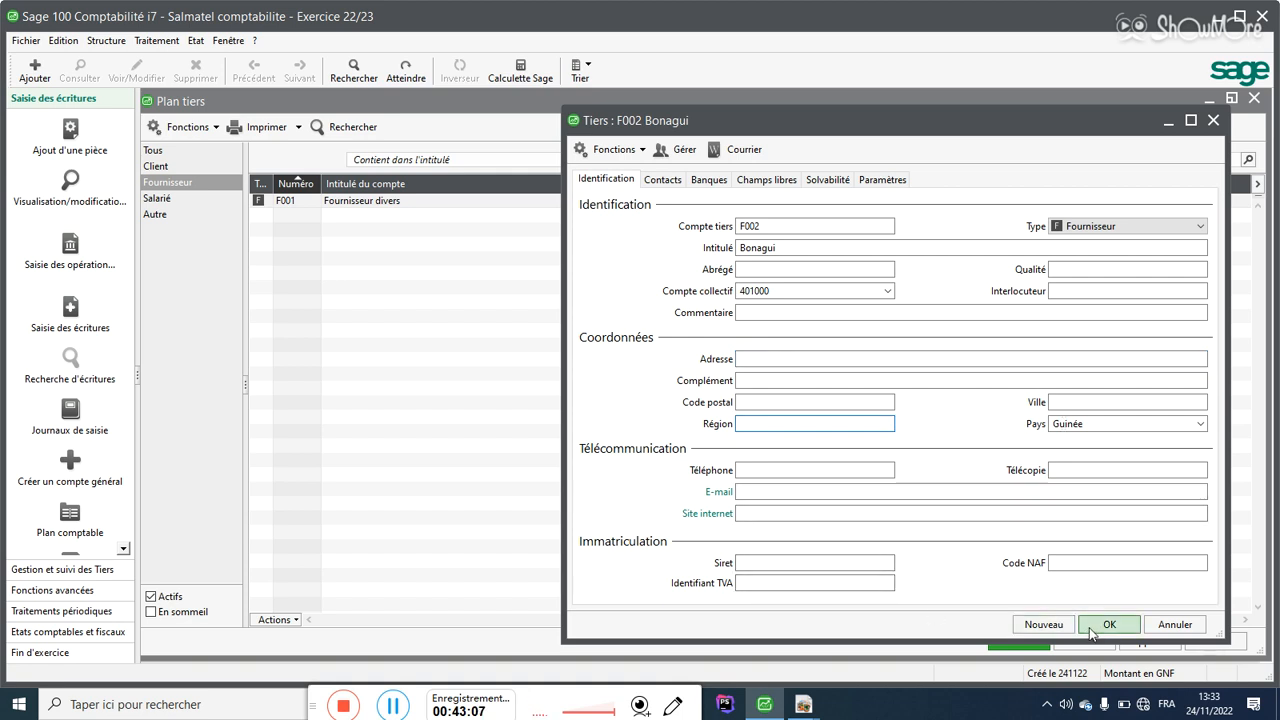
click(1046, 625)
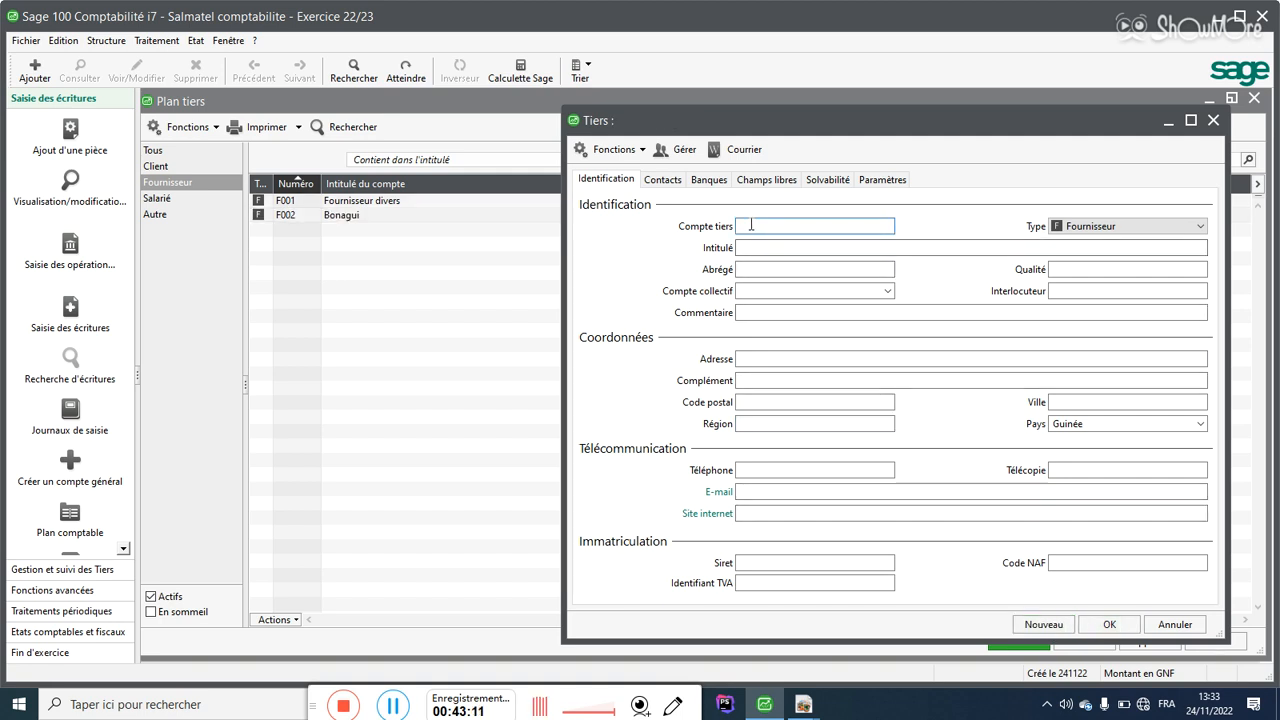
Step: Enter supplier F003 with the supplier's name and collective account 401000, then save and close
text(F003)
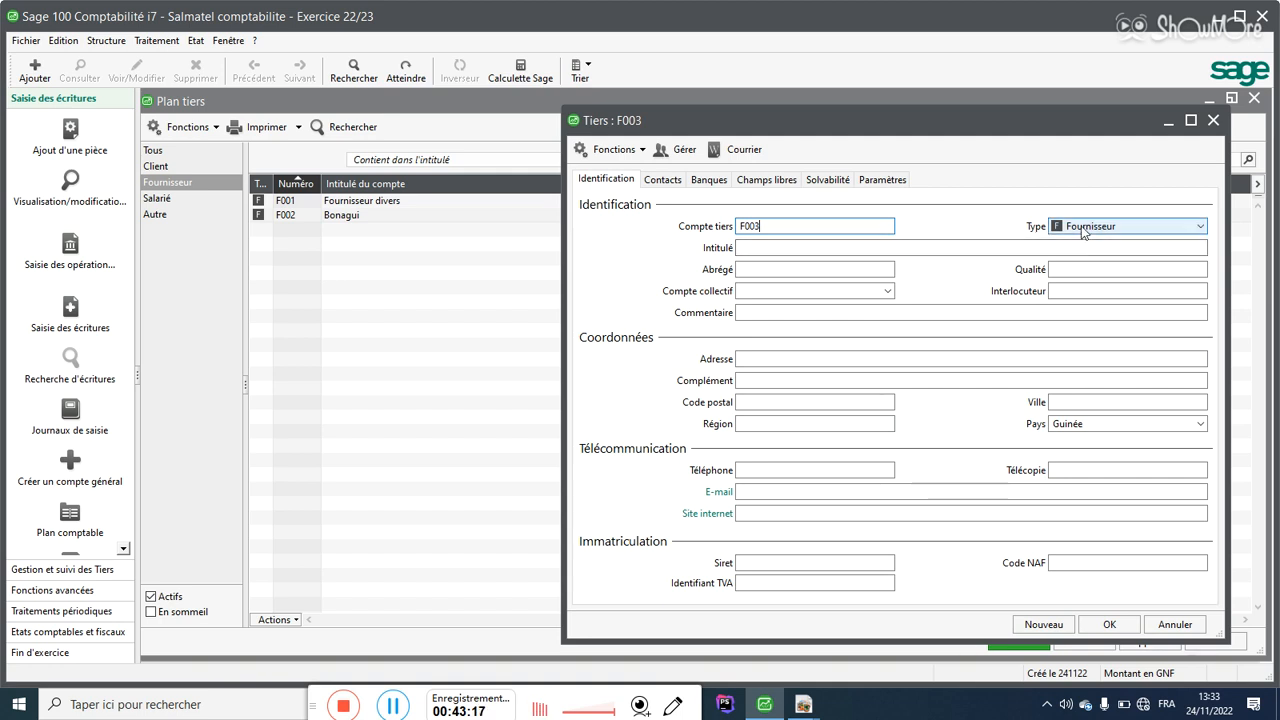
click(815, 247)
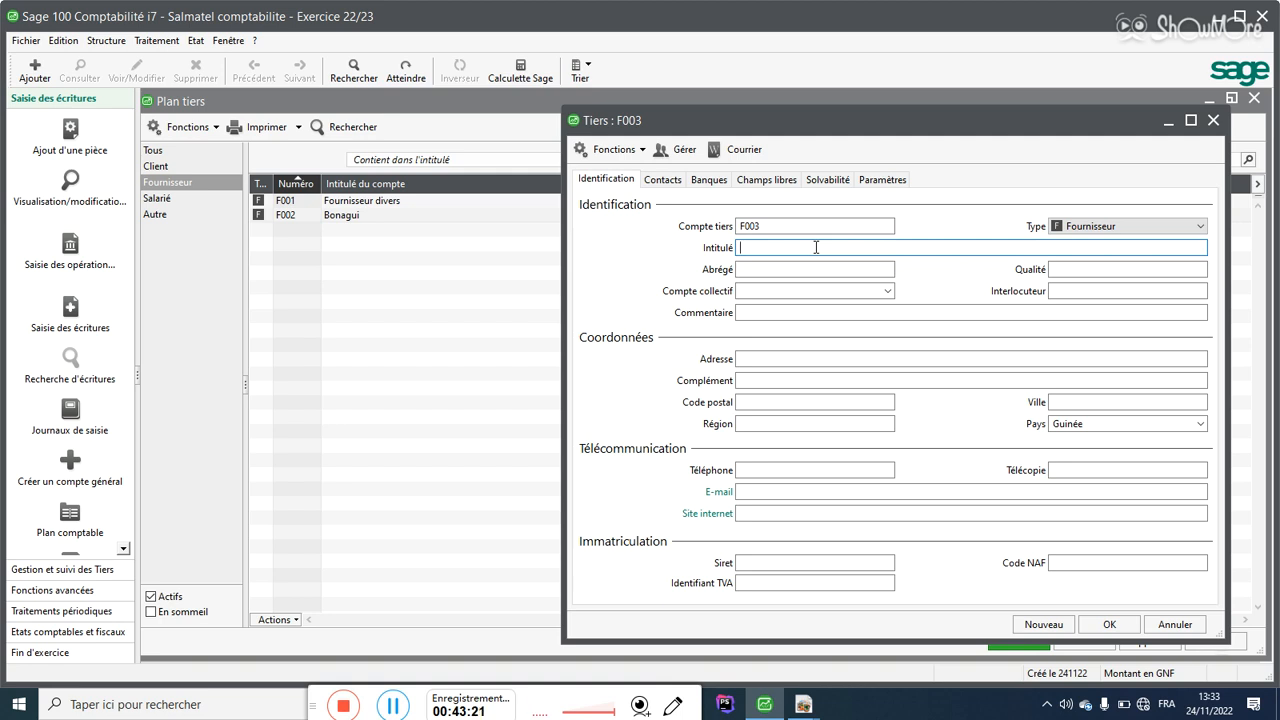
text(Binta)
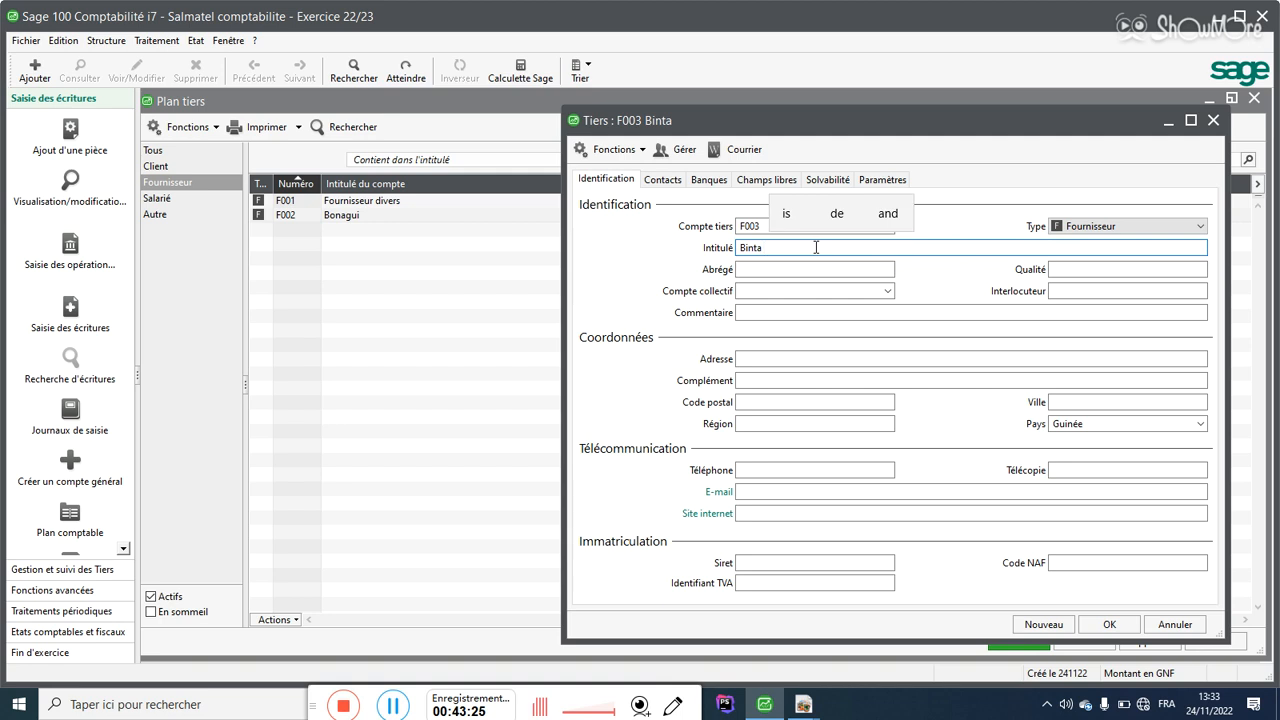
text( et)
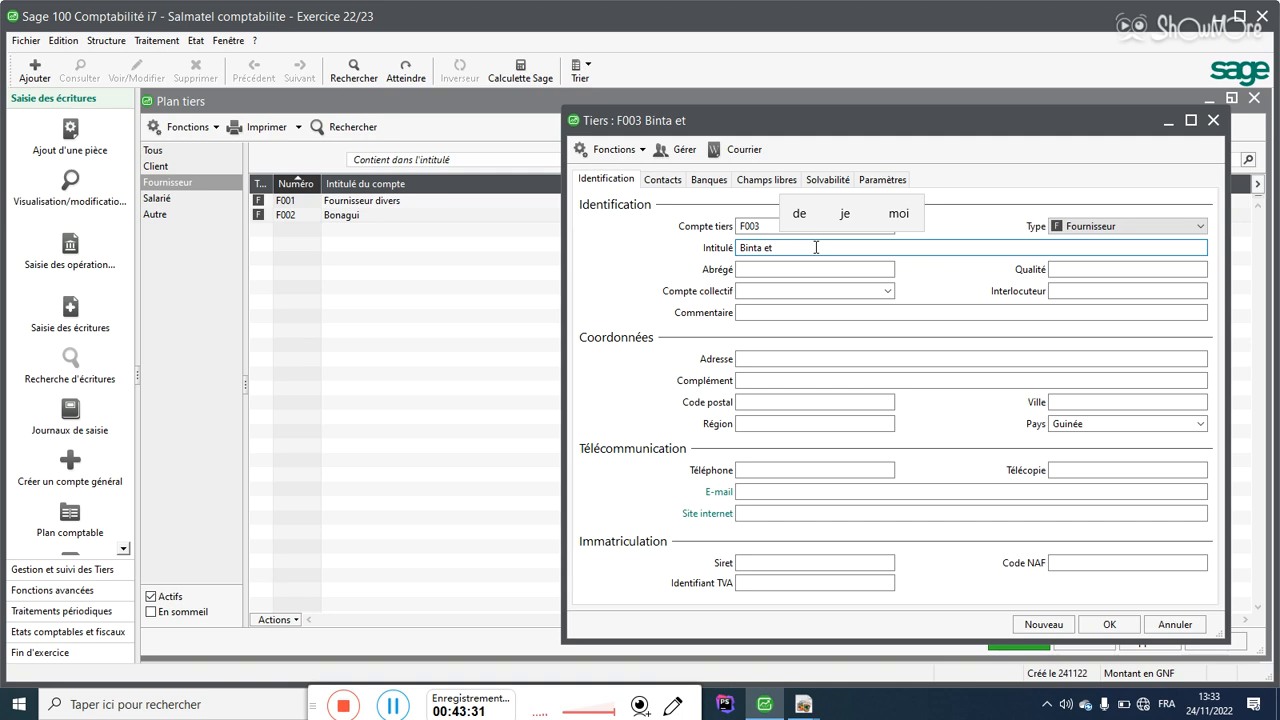
key(BackSpace)
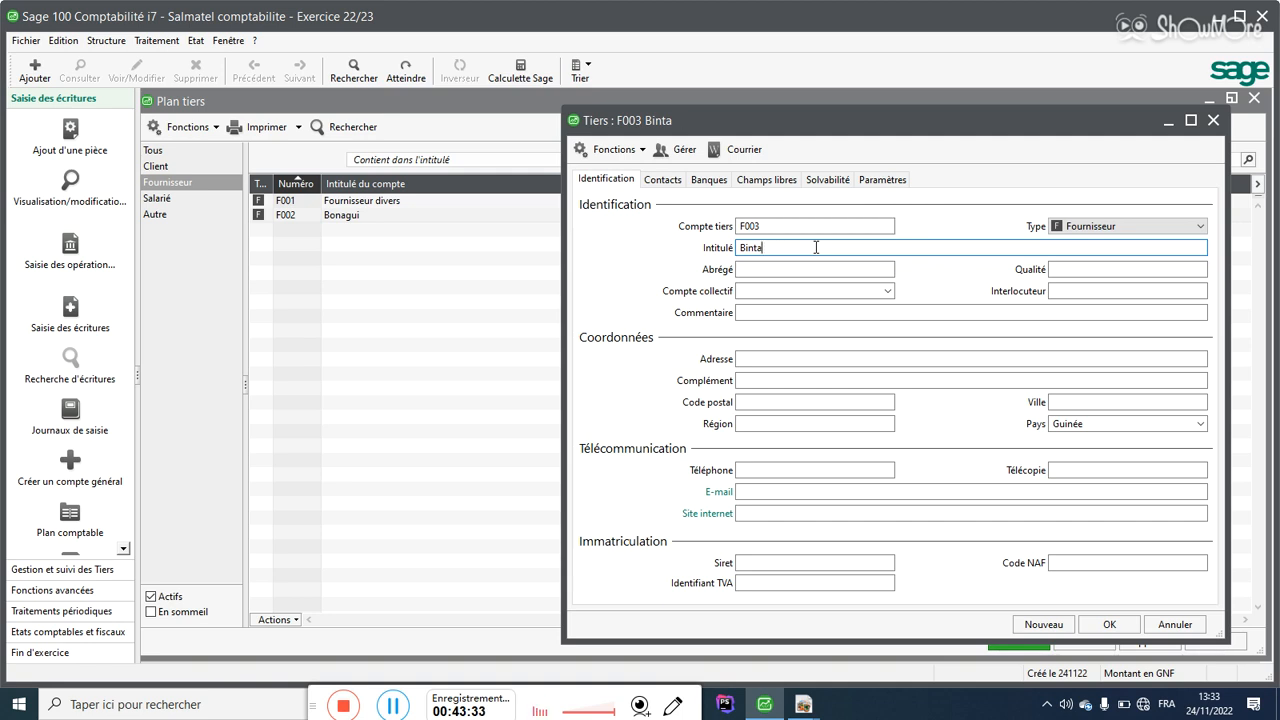
click(810, 291)
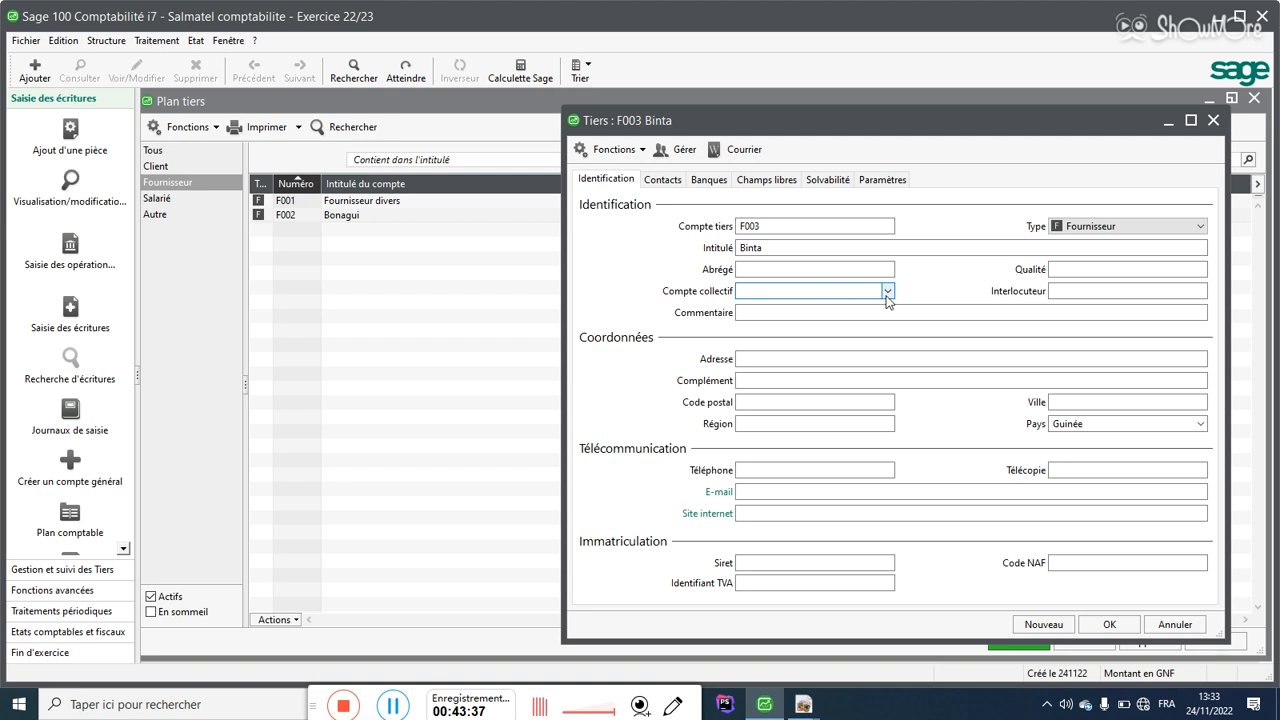
text(401)
click(887, 291)
click(852, 308)
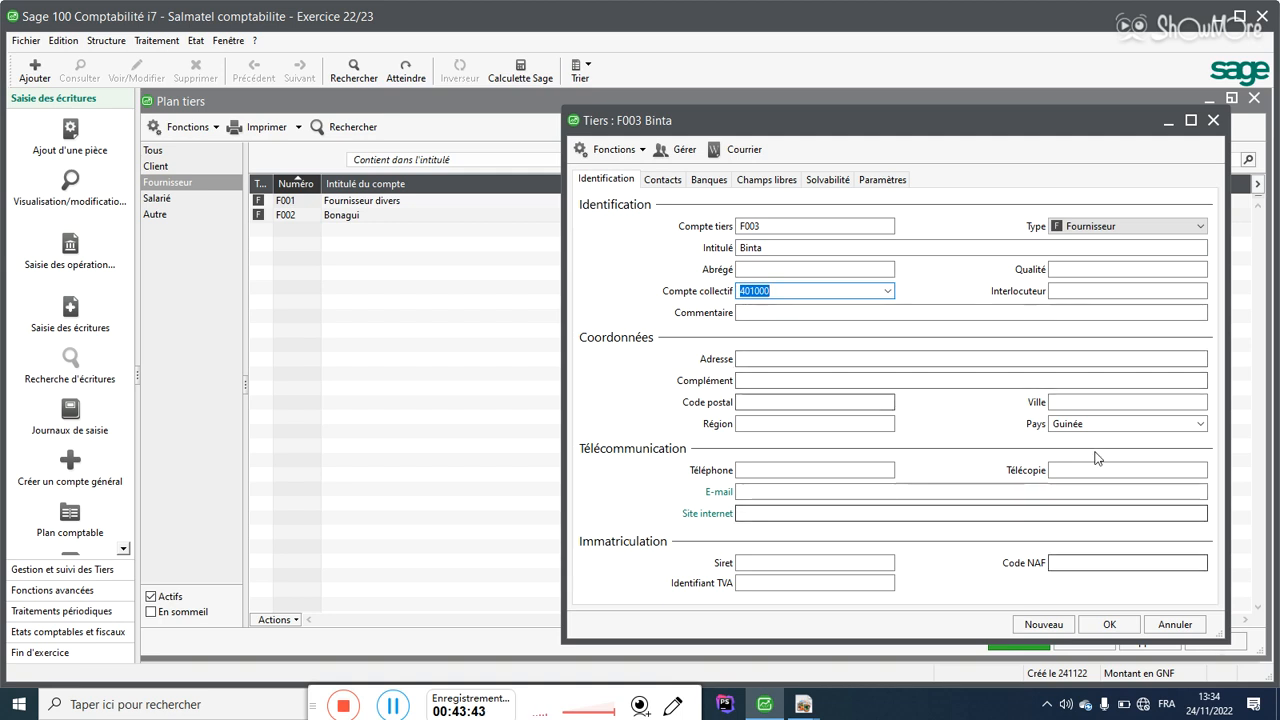
click(750, 358)
click(752, 400)
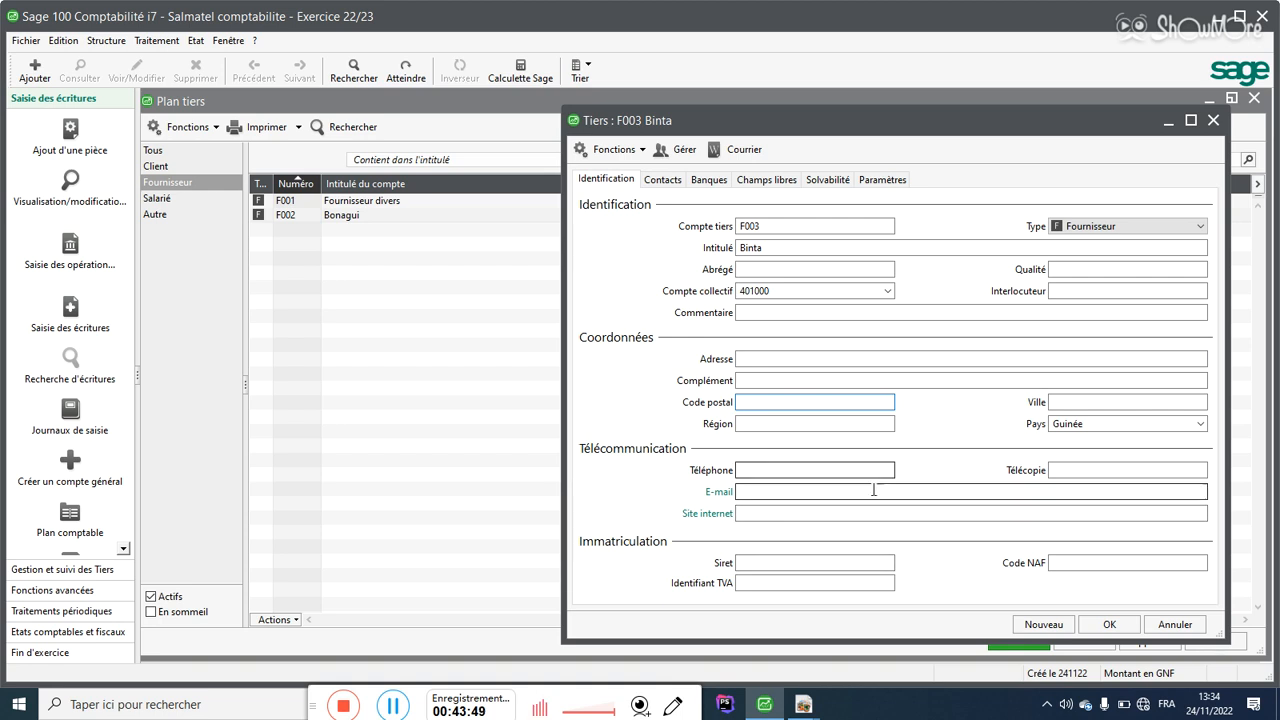
click(1108, 624)
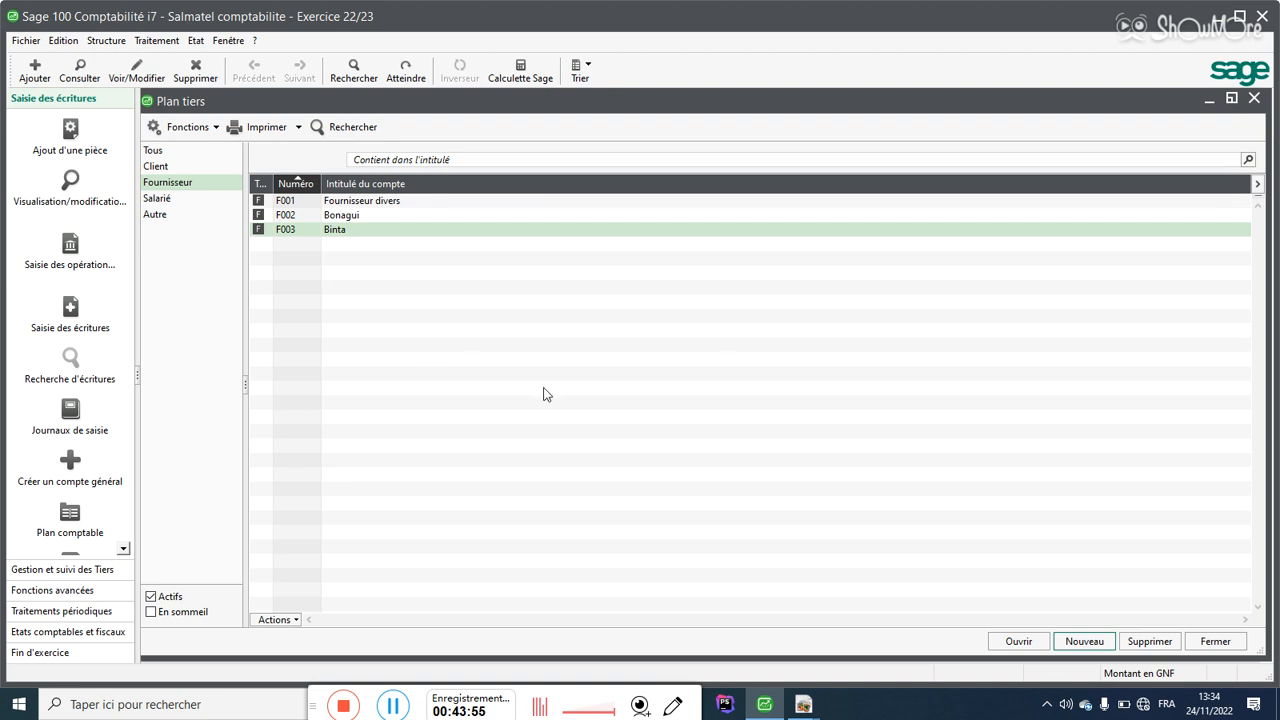
Step: In the Salarié category, start employee account S001 and enter the employee's name
click(173, 201)
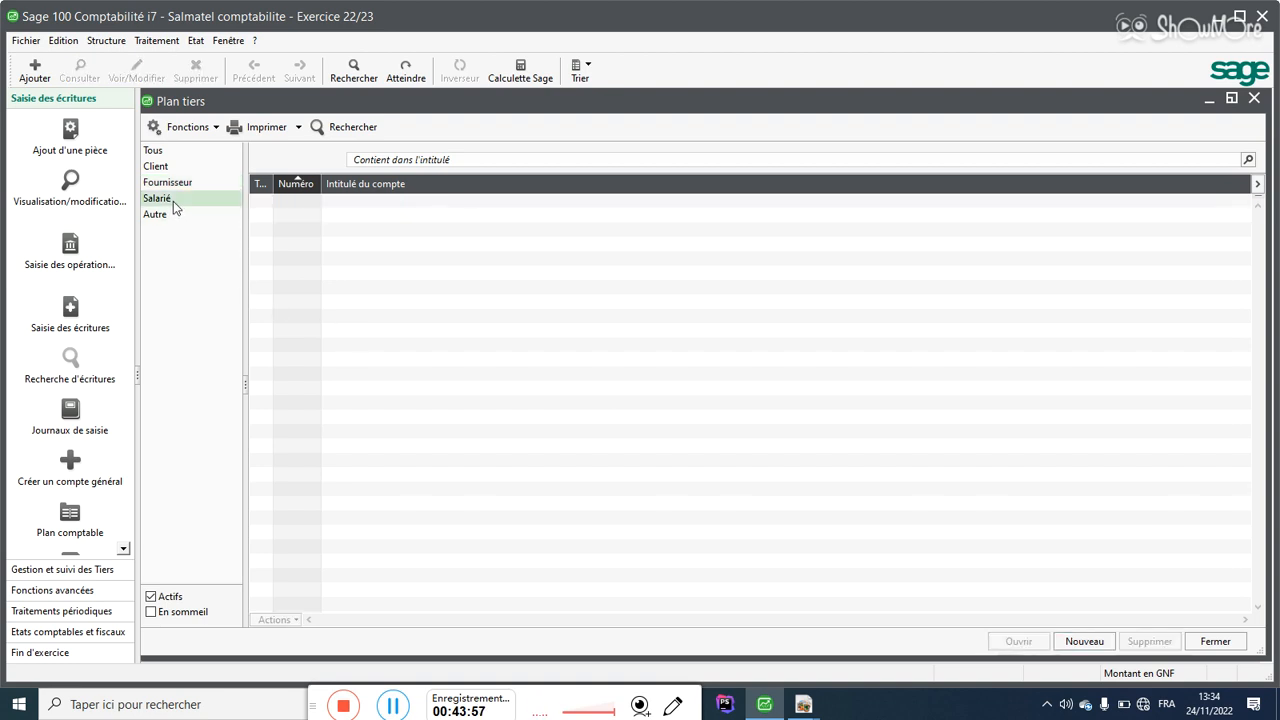
click(1093, 647)
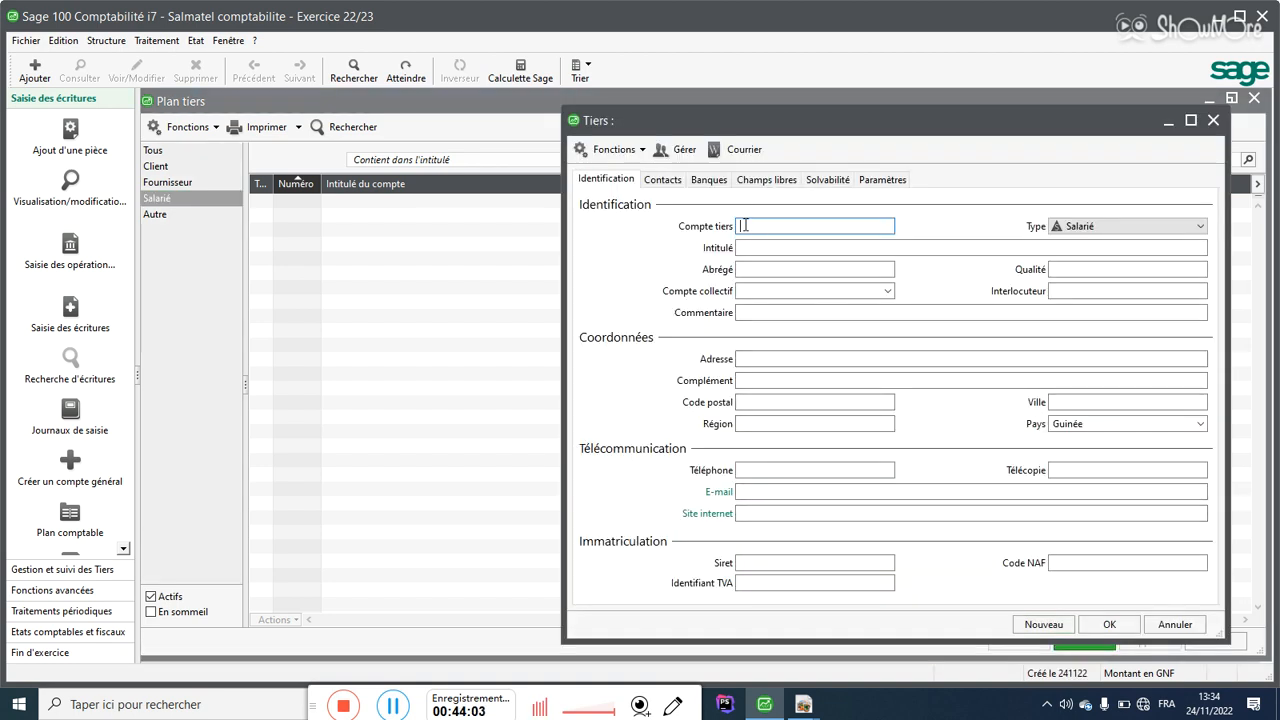
text(S001)
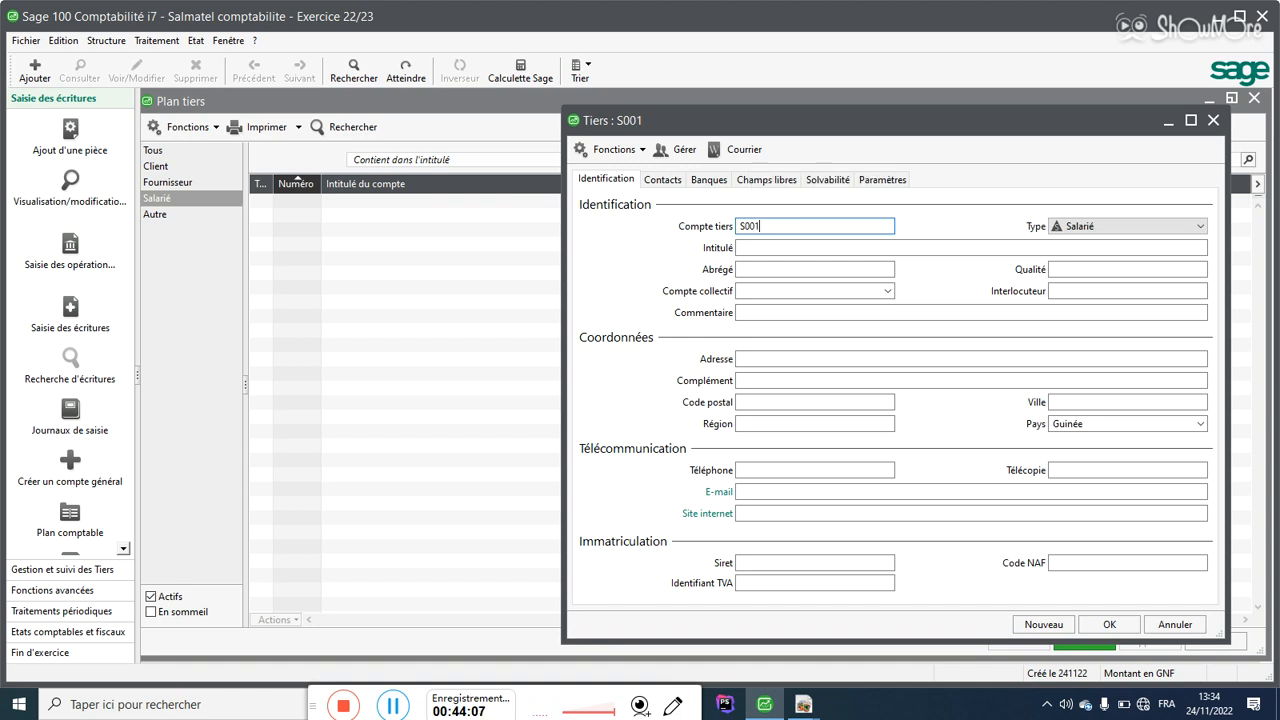
key(Tab)
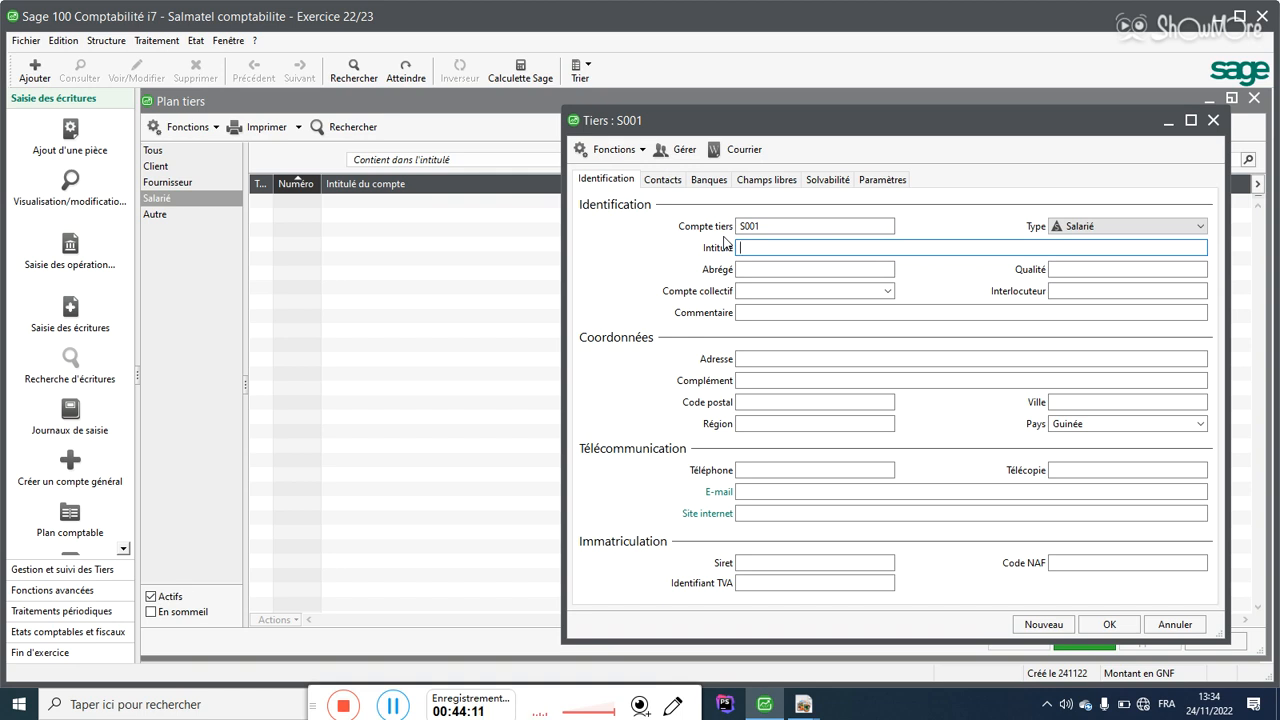
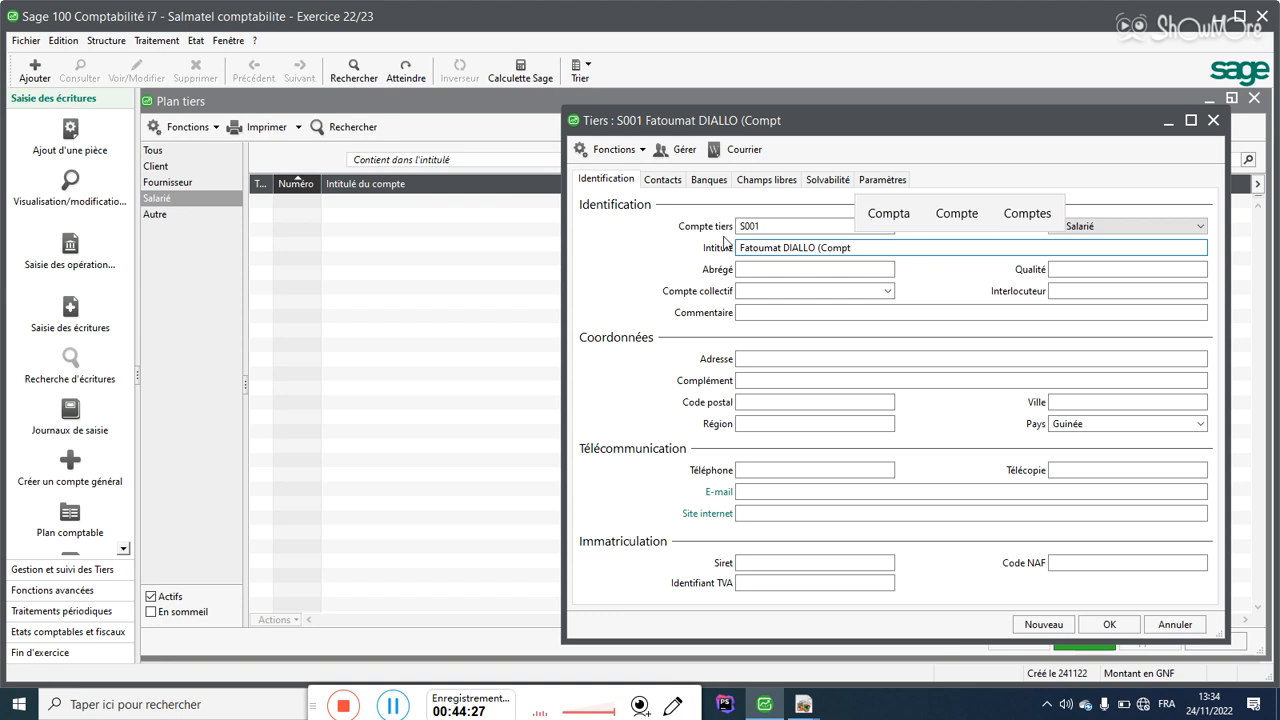
text())
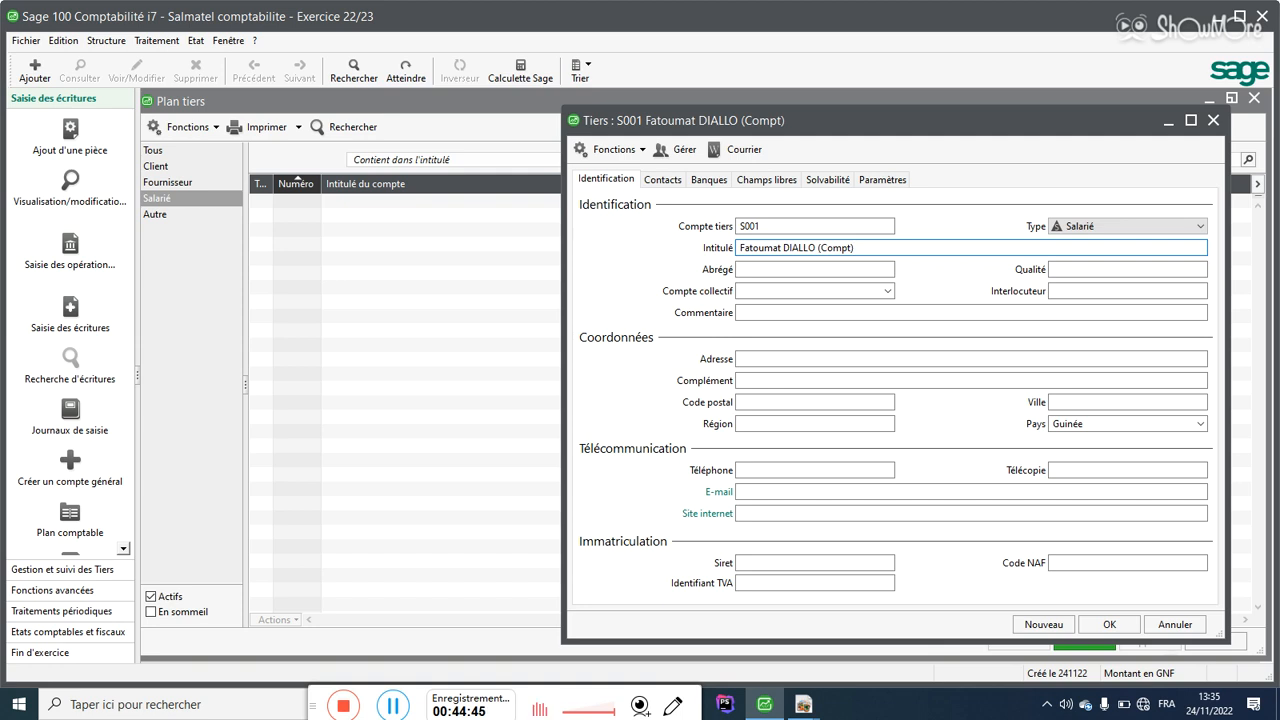
Step: Set collective account 422000, complete the name, and save S001, confirming the 422000 link
click(749, 291)
text(422)
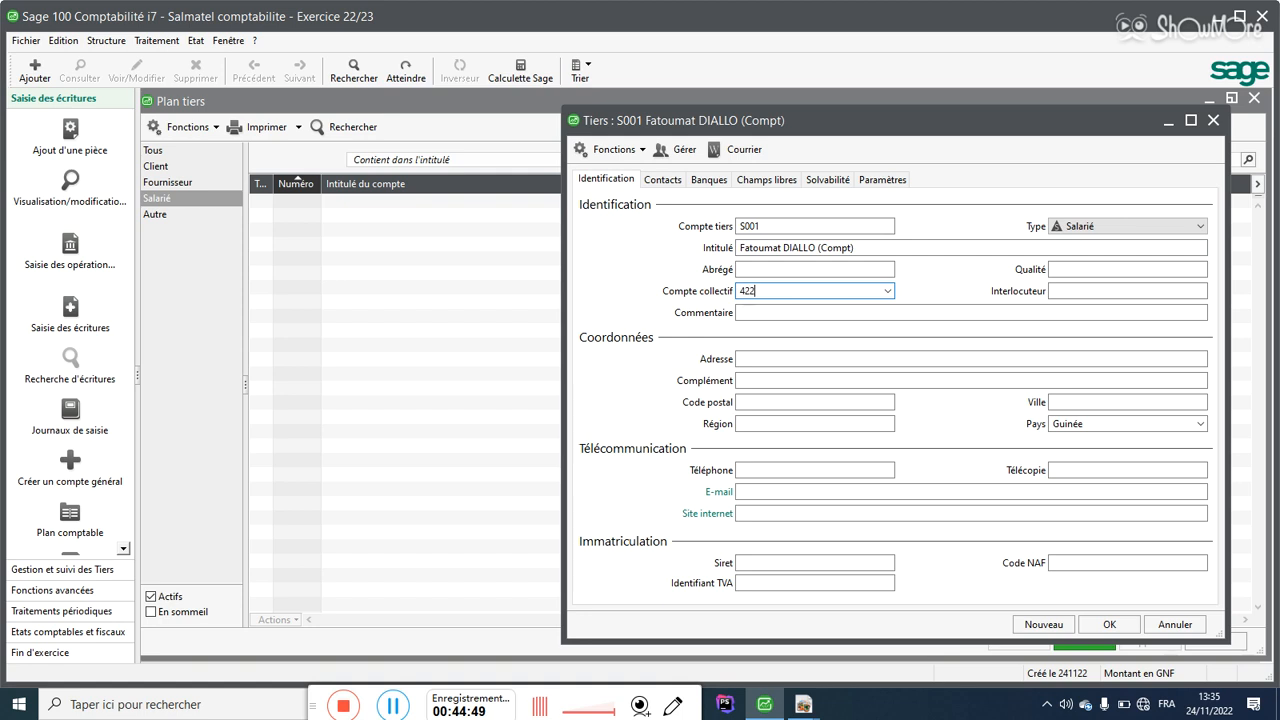
key(Return)
click(852, 248)
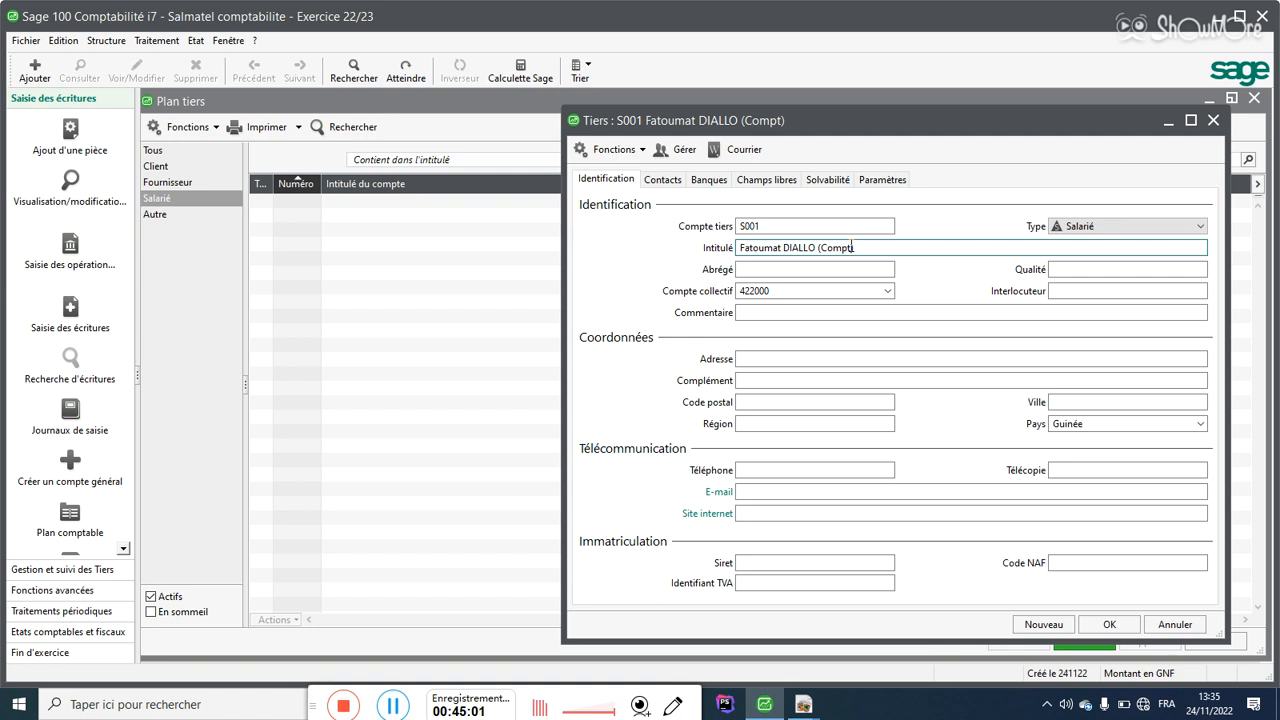
text(able))
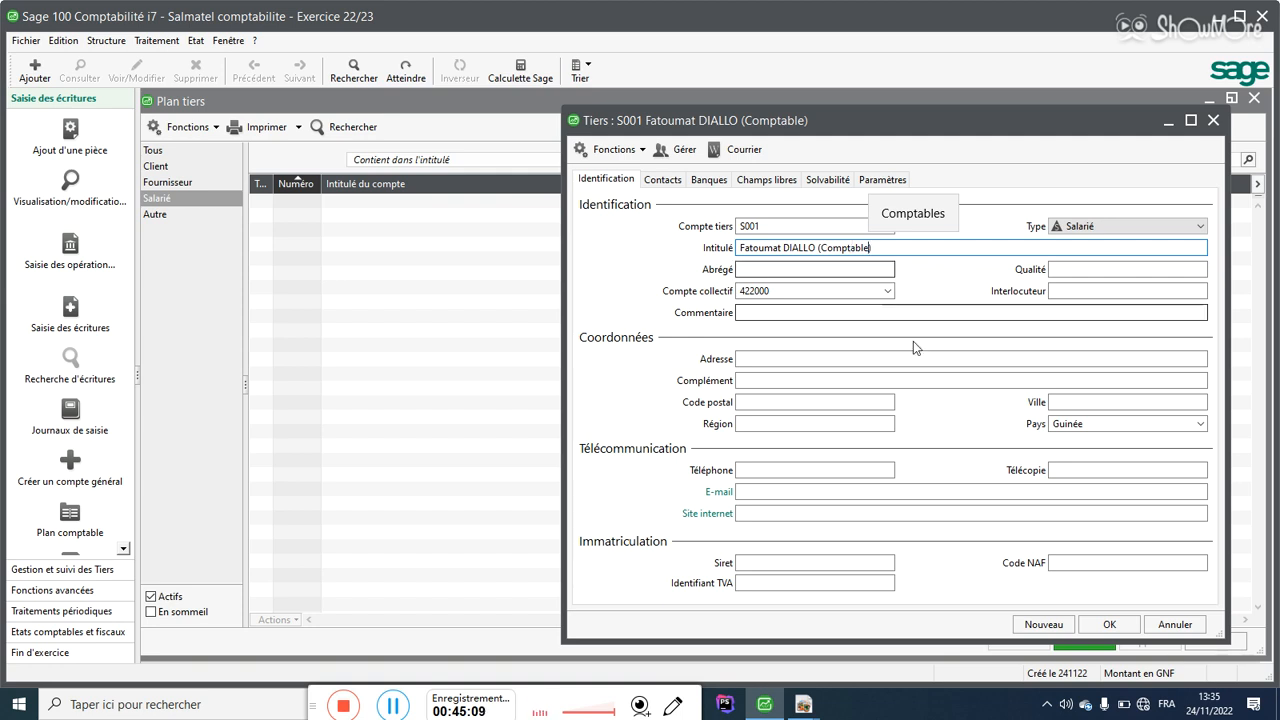
click(1058, 626)
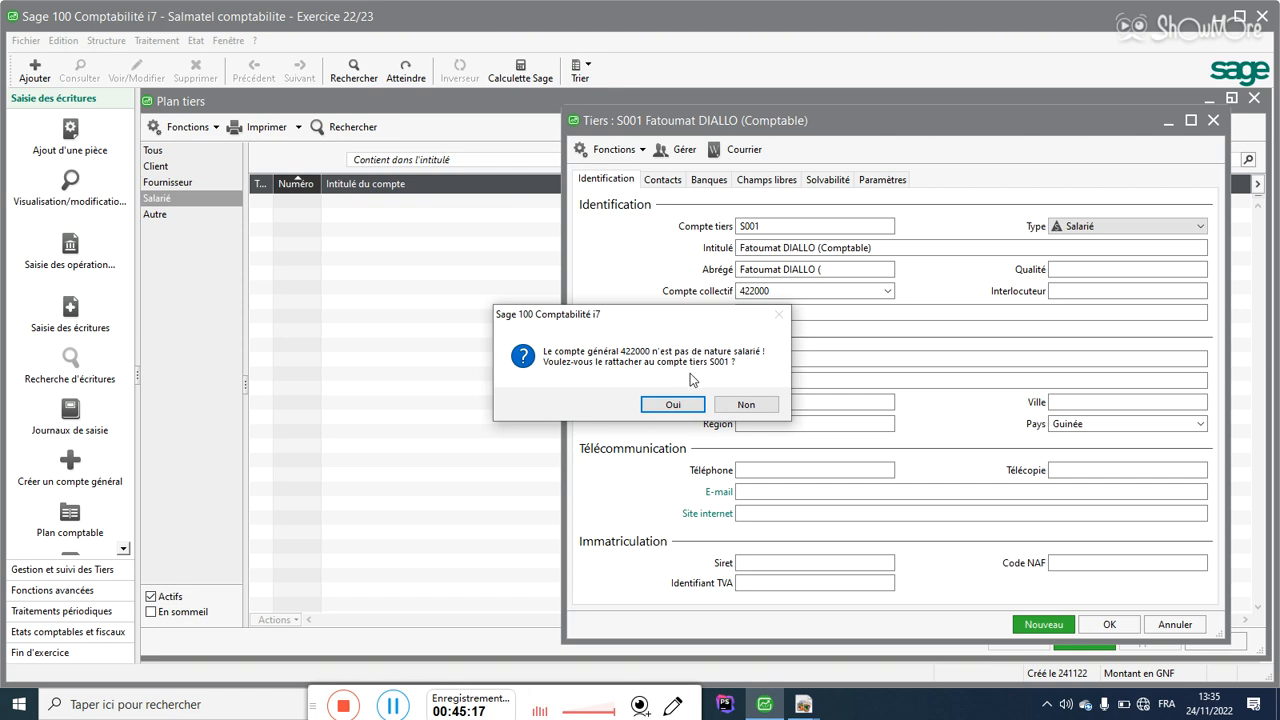
click(674, 405)
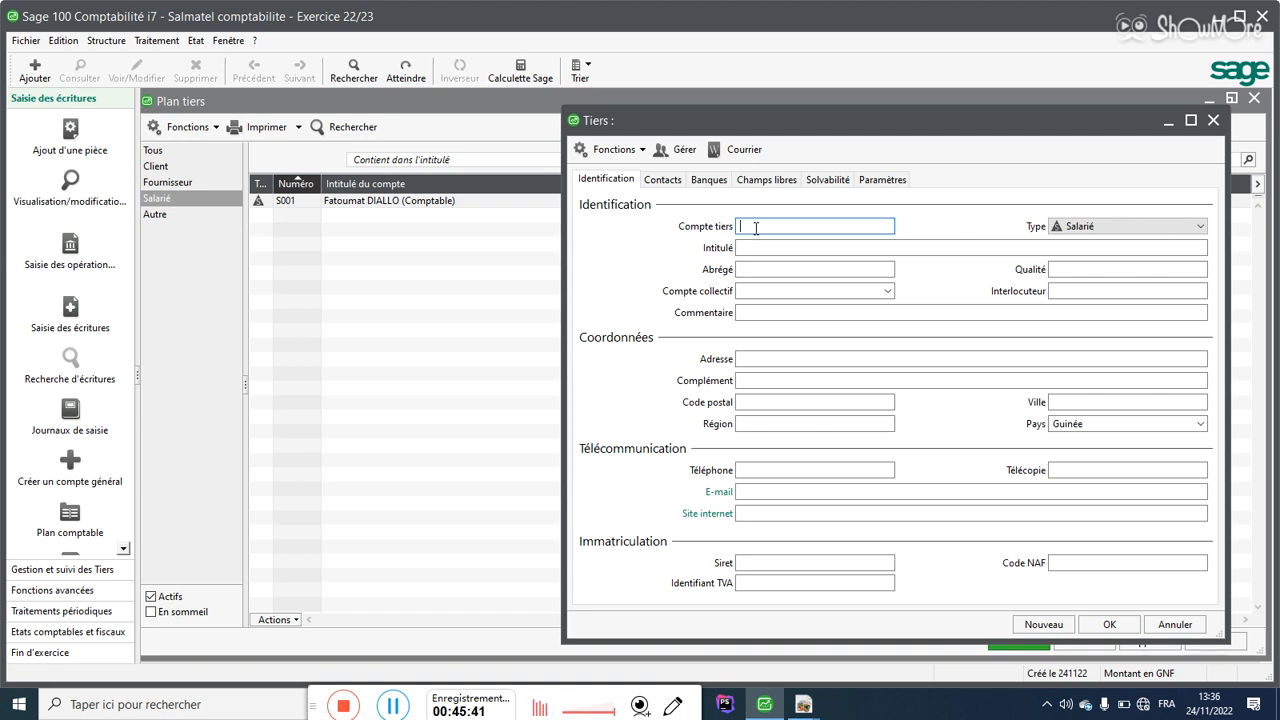
Step: Enter employee S002 with the director's name (DG) and collective account 422000
text(S002)
click(771, 245)
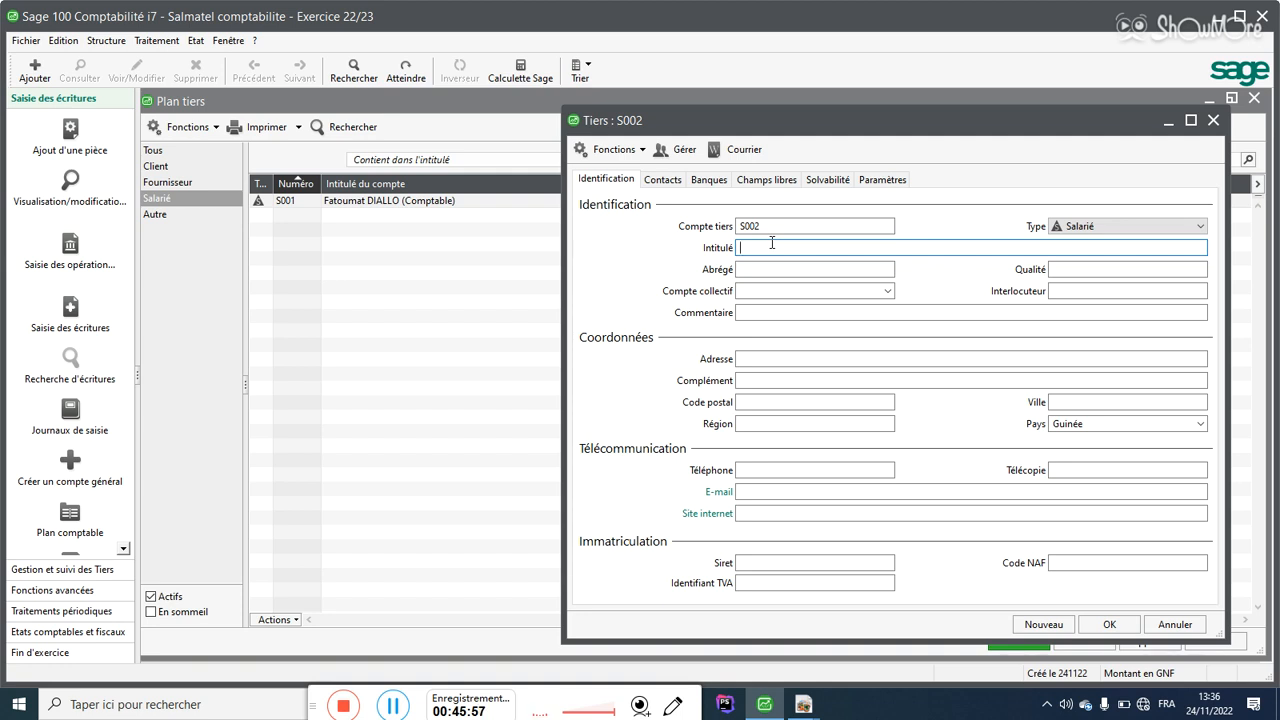
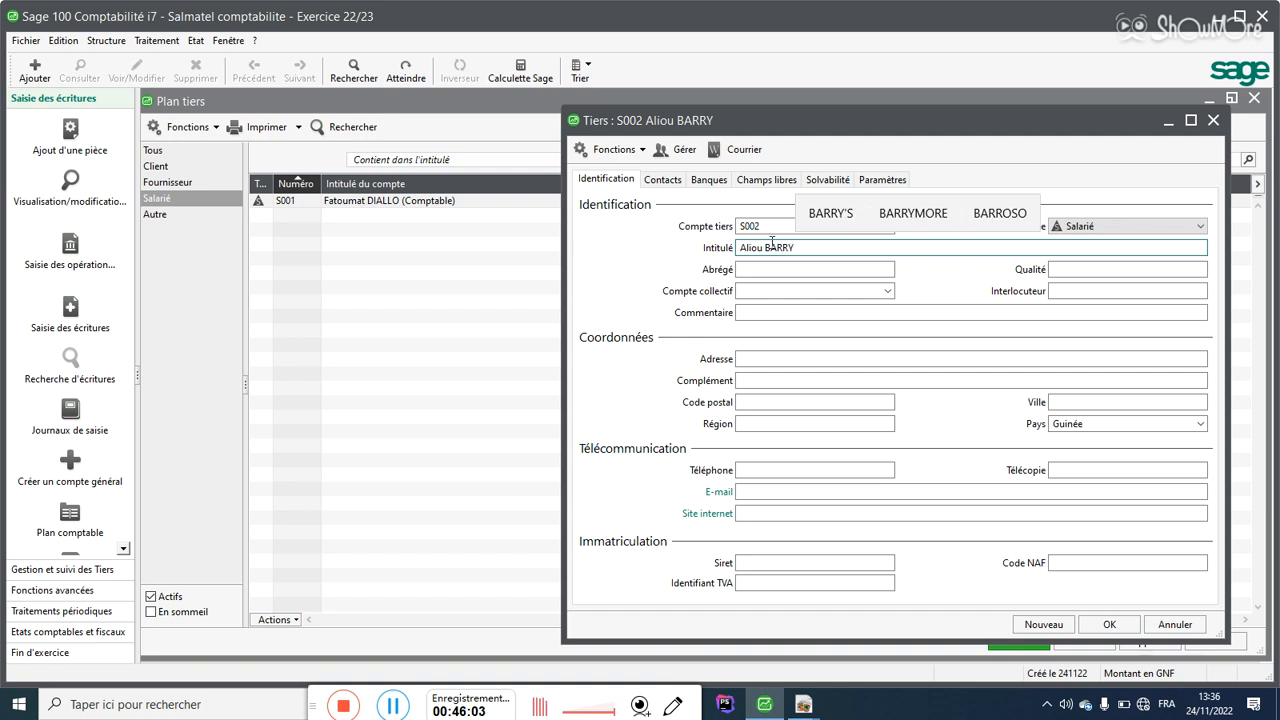
text((DG))
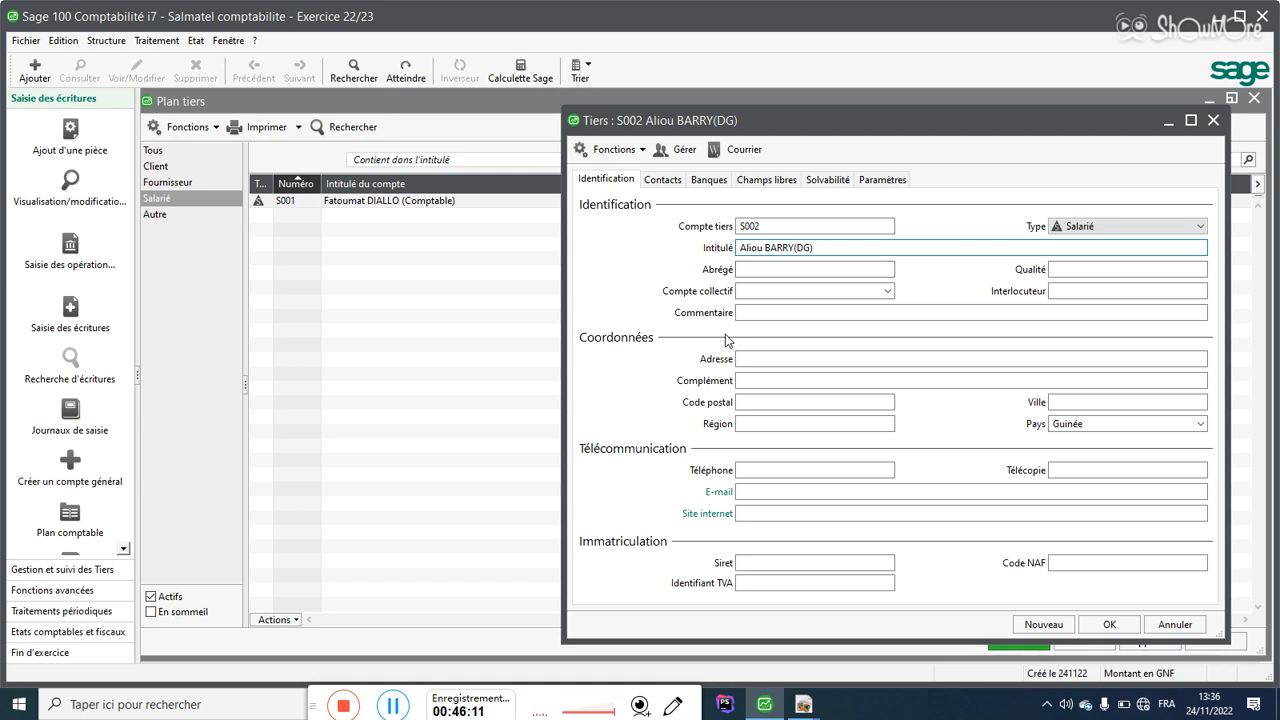
click(763, 292)
text(422)
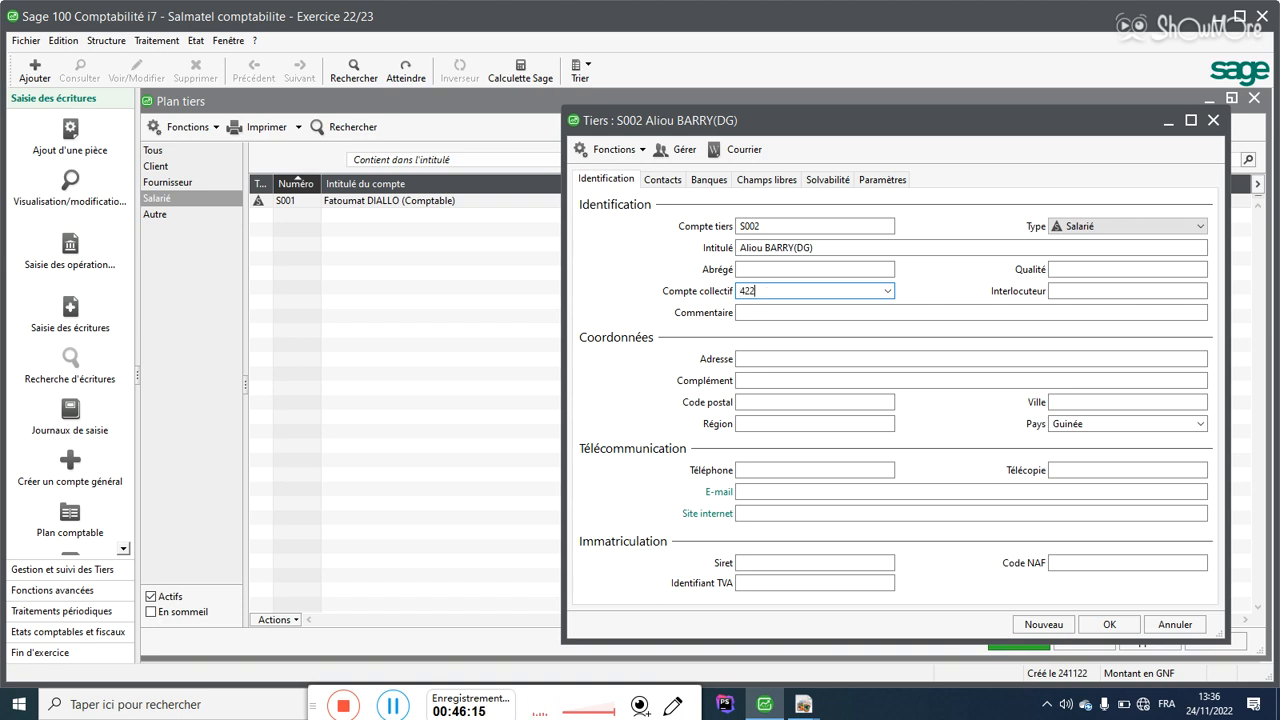
click(887, 292)
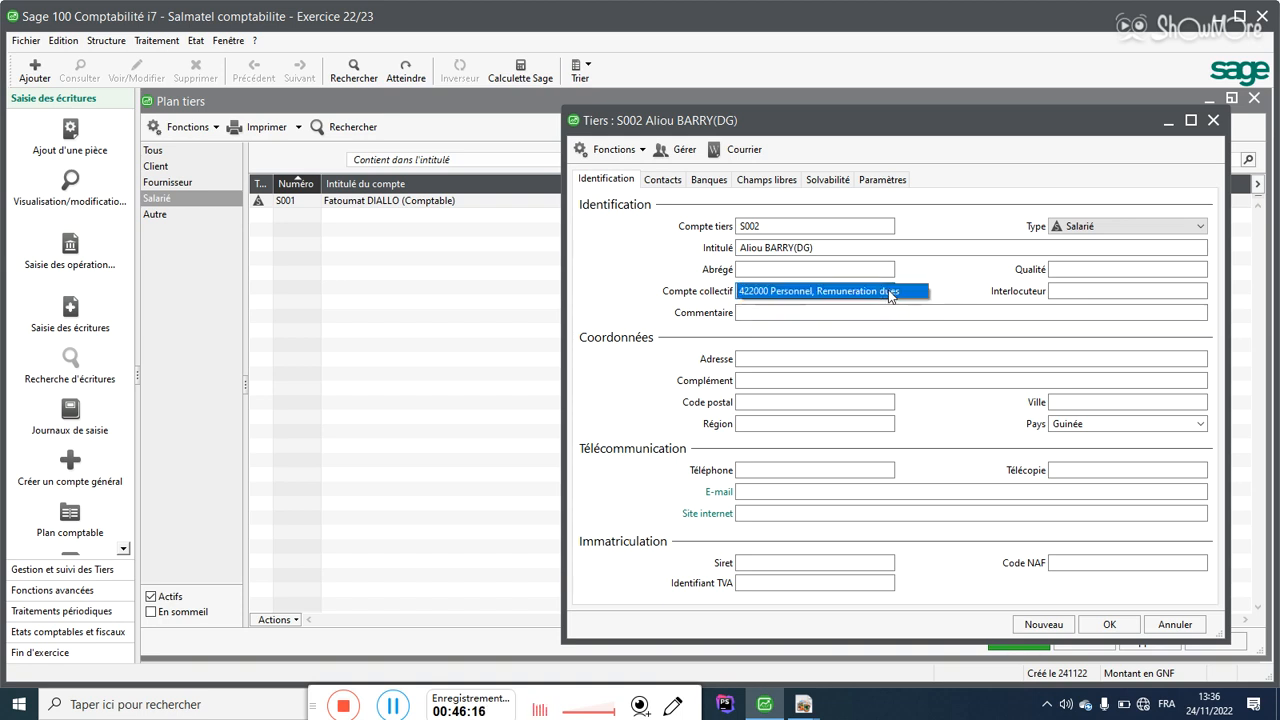
click(828, 296)
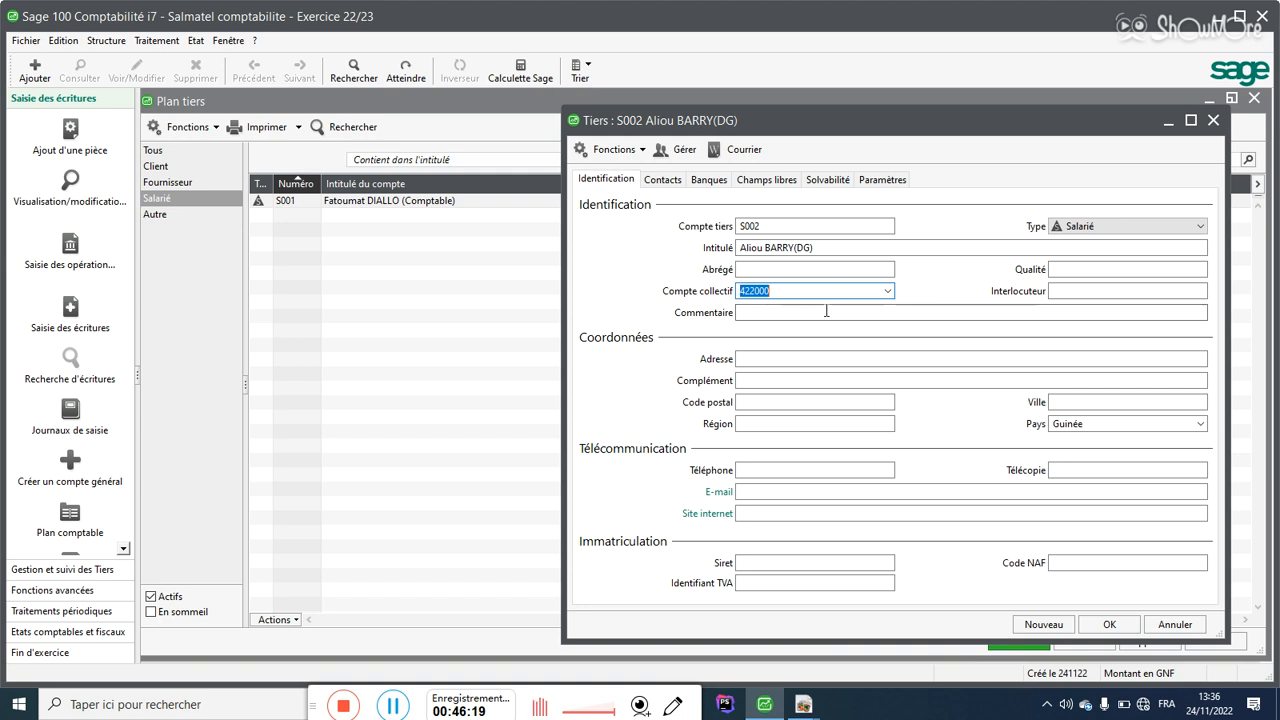
Step: Save S002 confirming the 422000 link, close the form, and display the client accounts
click(1045, 624)
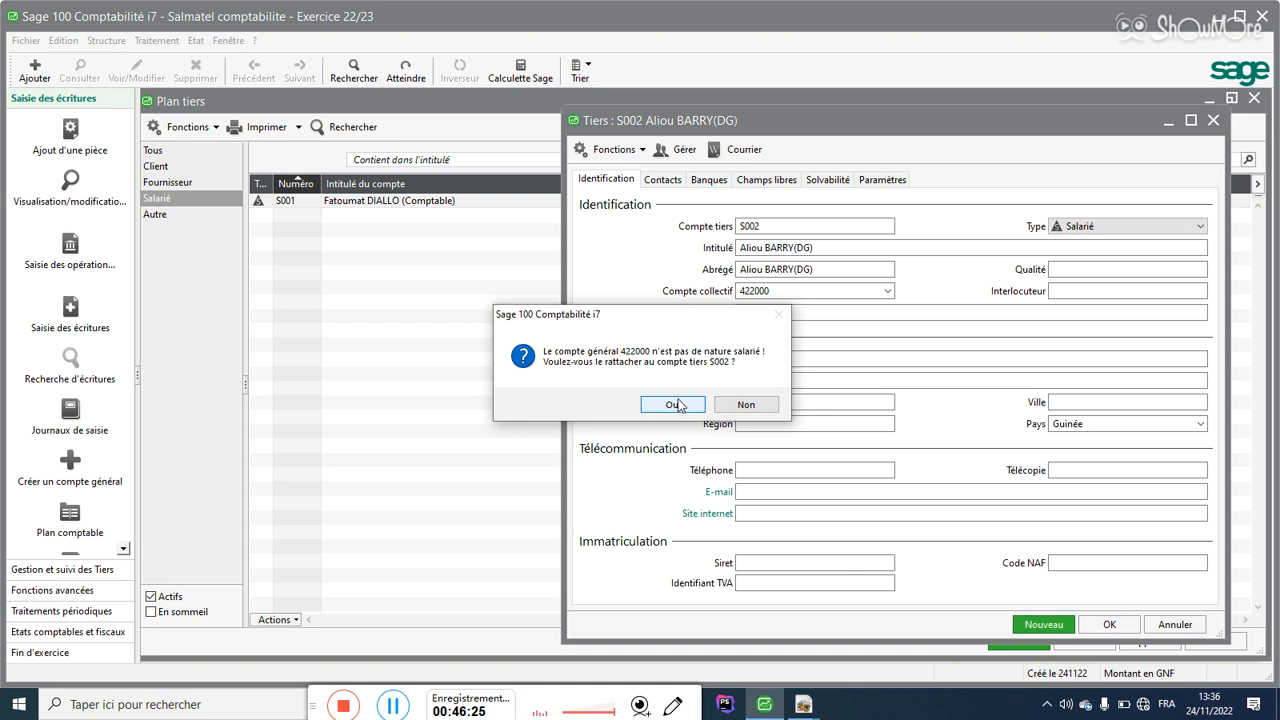
click(678, 406)
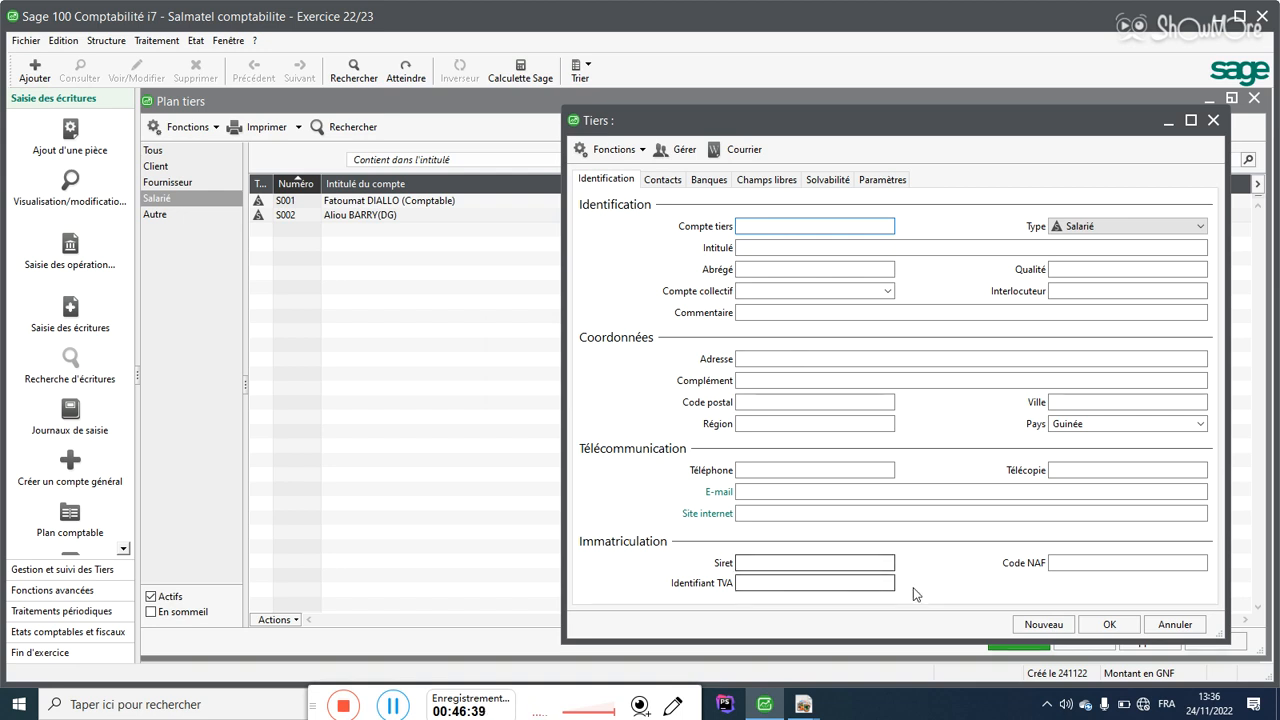
click(1103, 625)
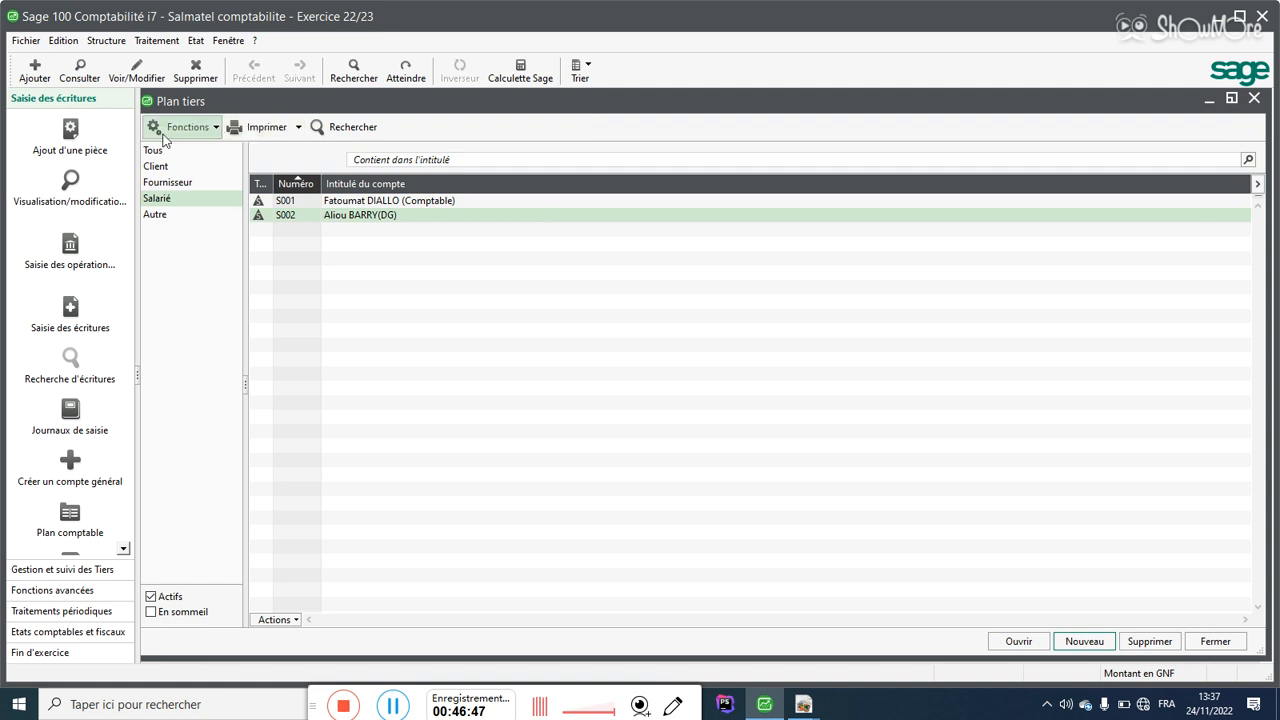
click(162, 168)
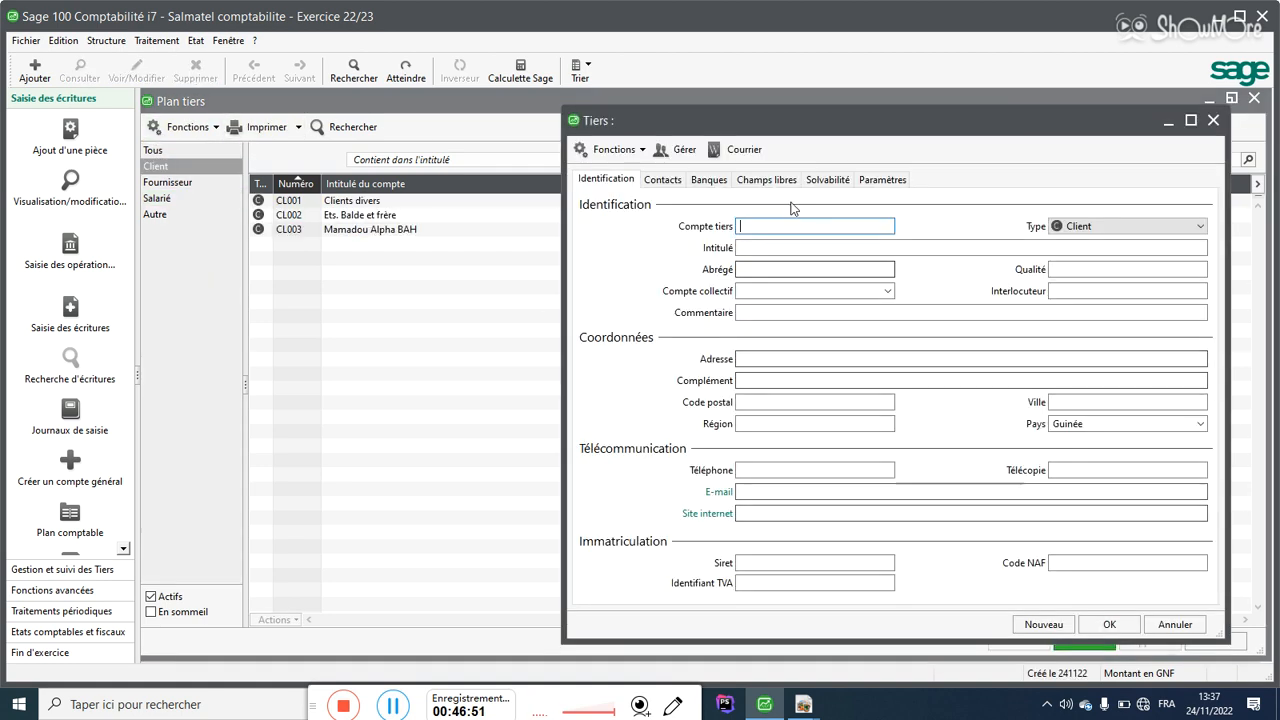
Step: Create client CL004 with the customer's name and collective account 411000
text(C)
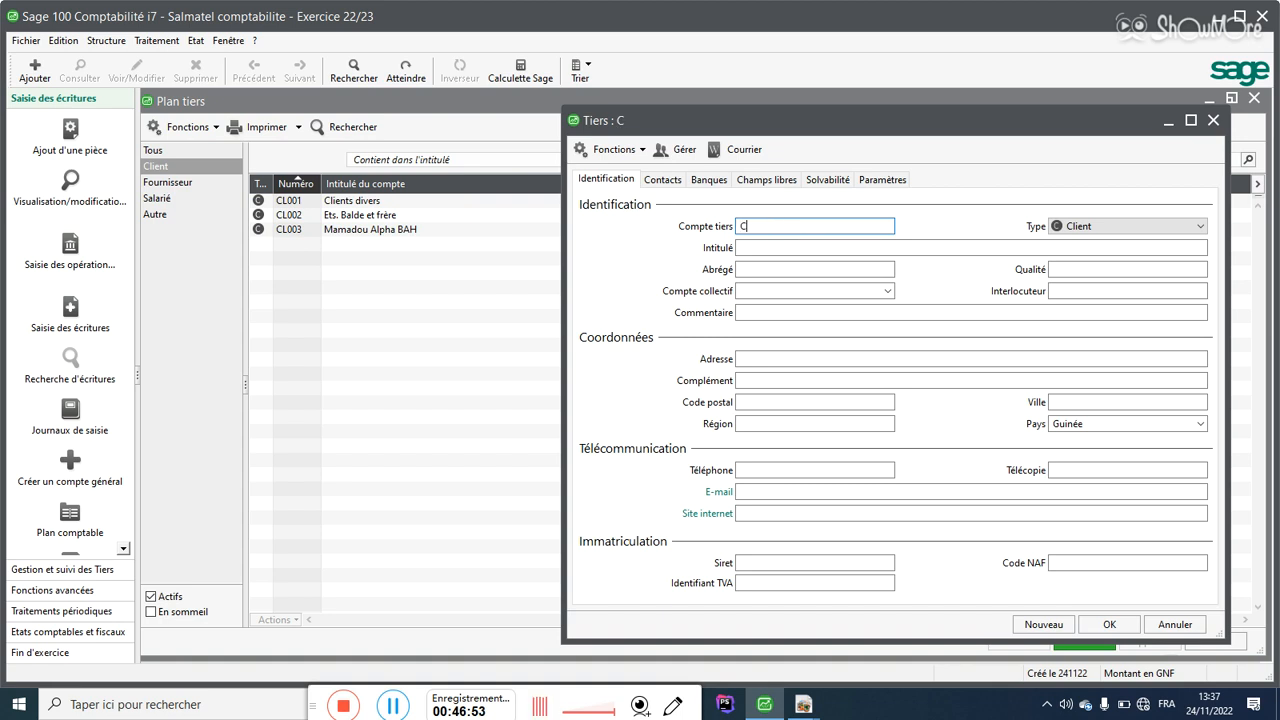
text(L004)
click(794, 248)
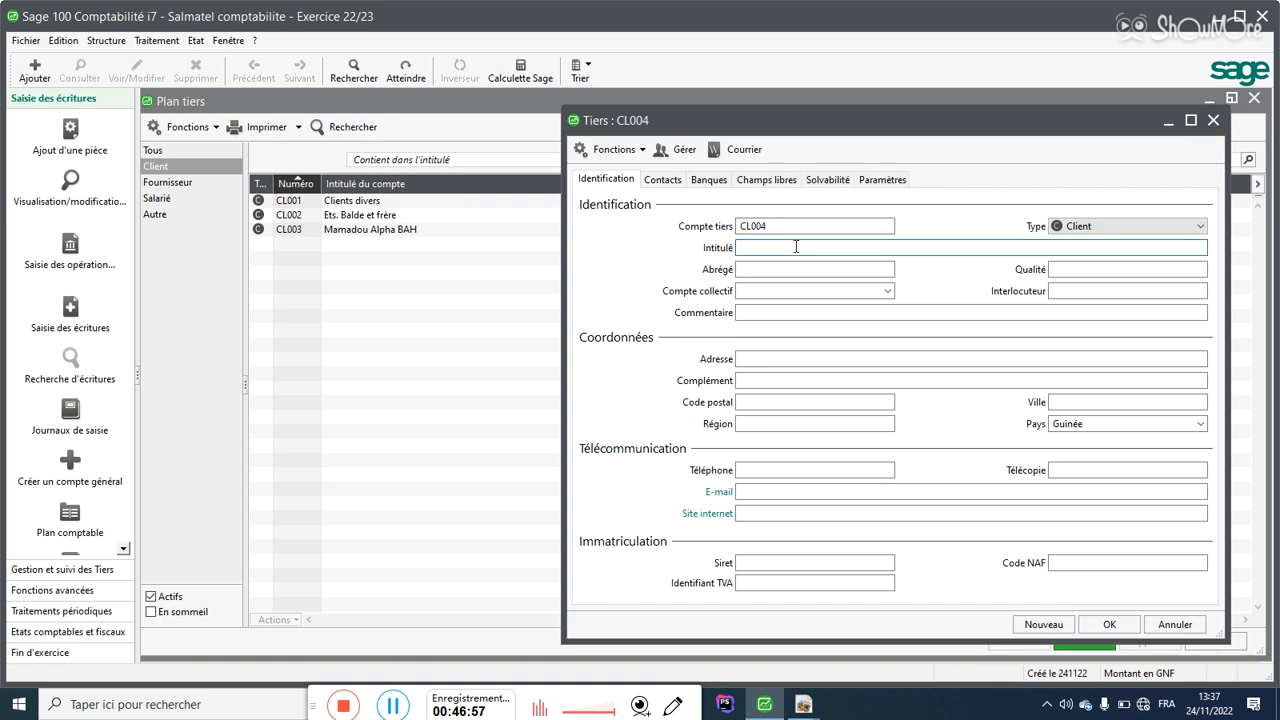
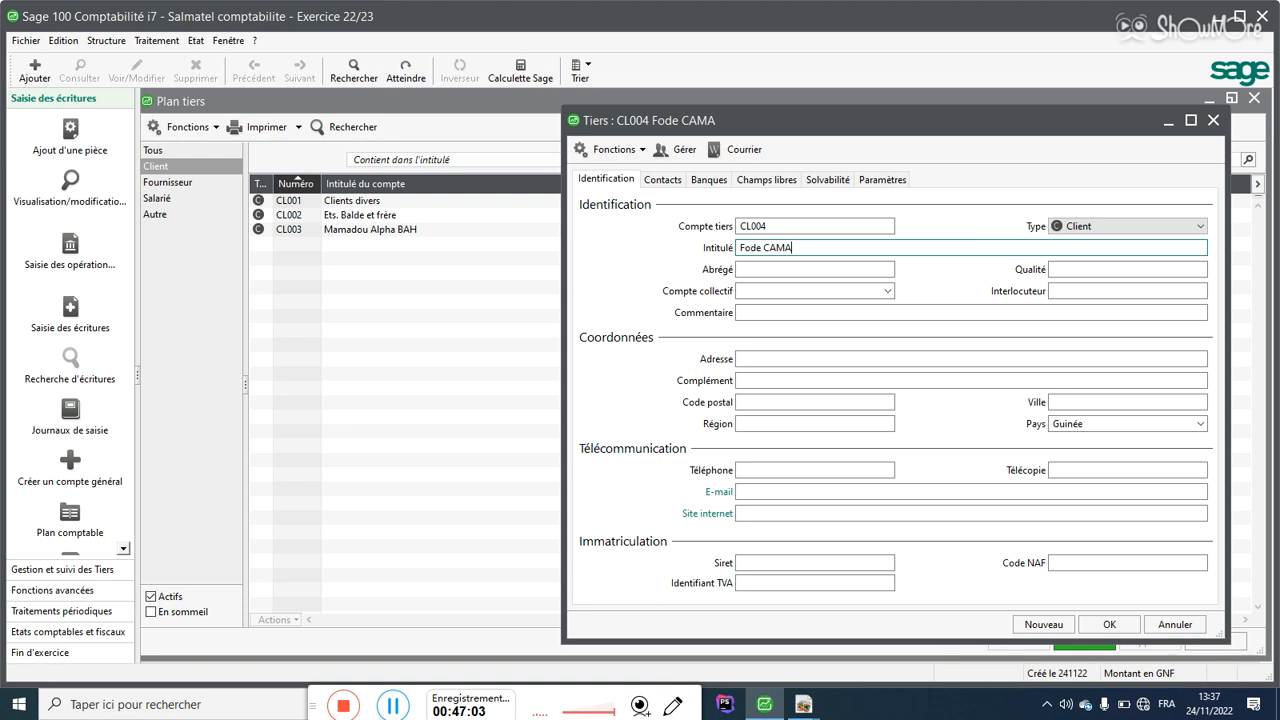
click(798, 291)
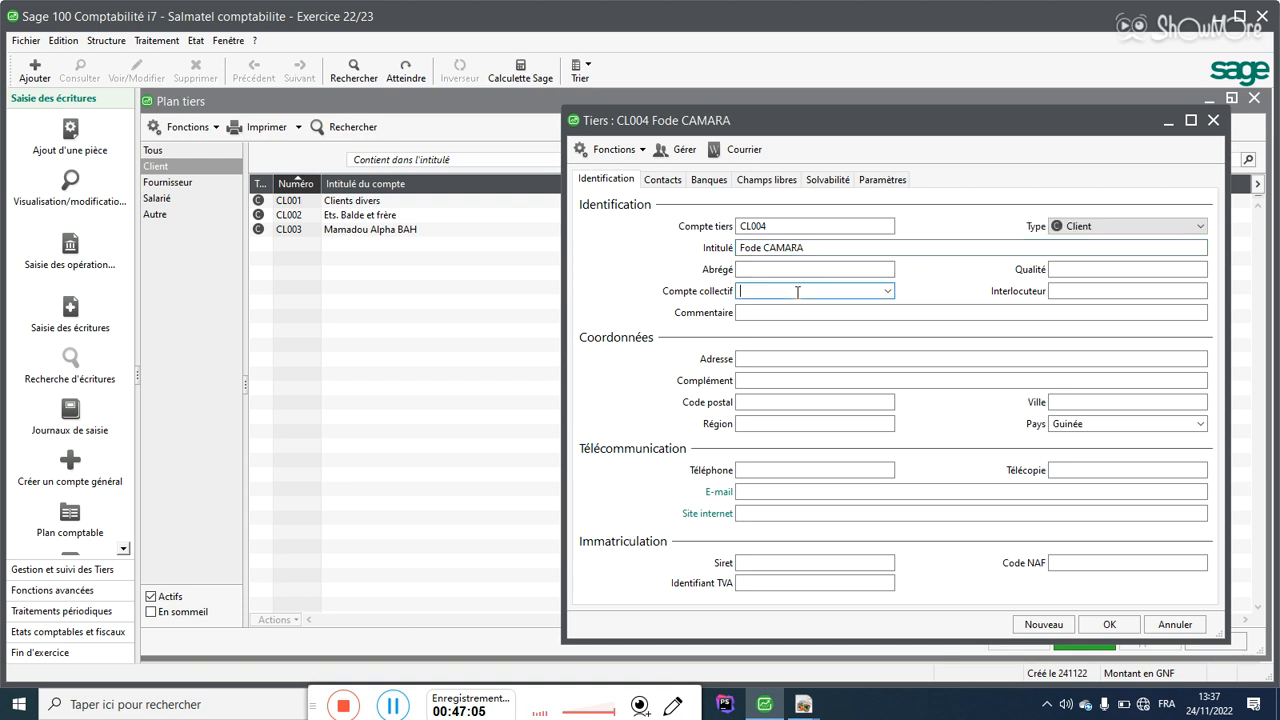
text(411)
click(888, 292)
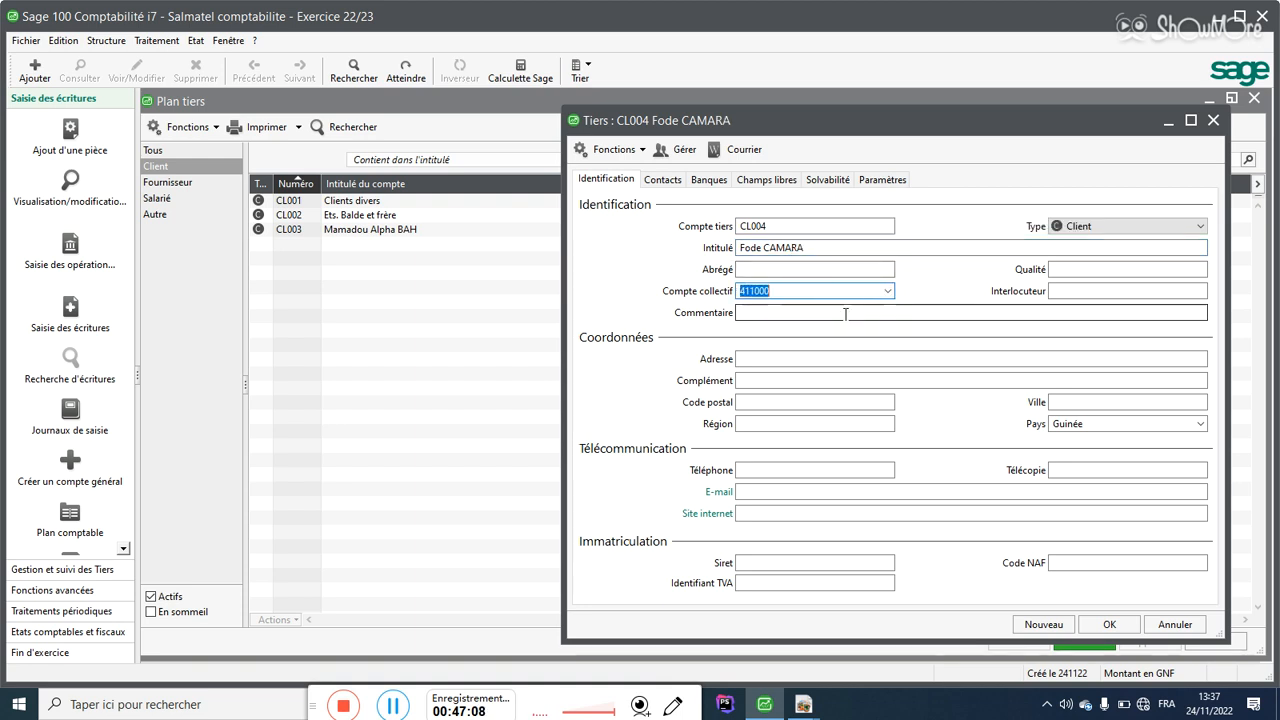
click(1109, 624)
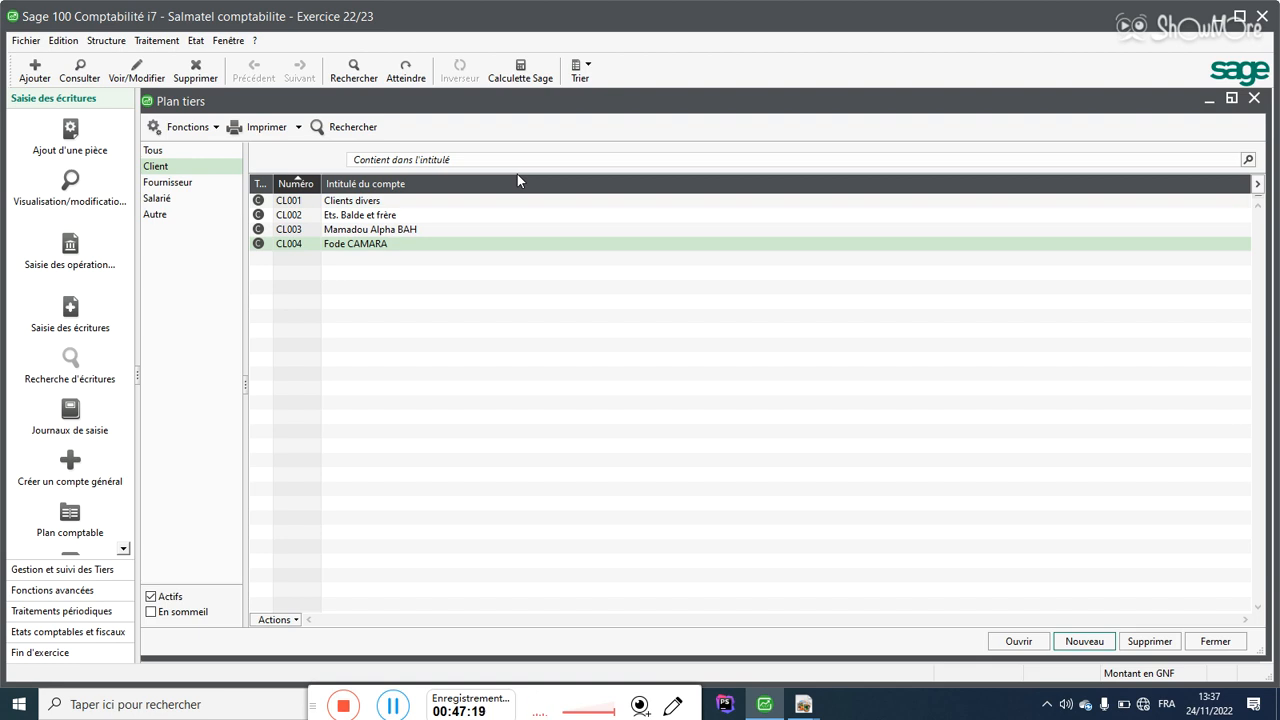
Step: Close the Plan tiers list and open Structure > Codes journaux
click(1197, 646)
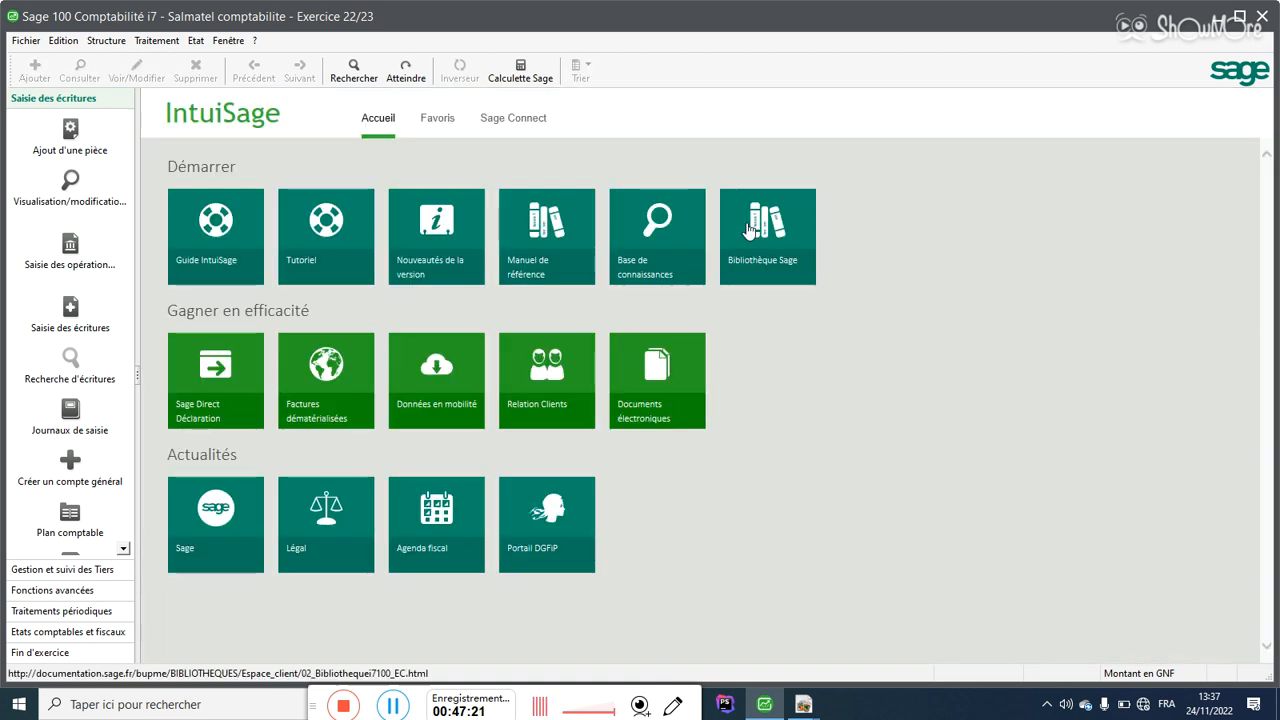
click(106, 41)
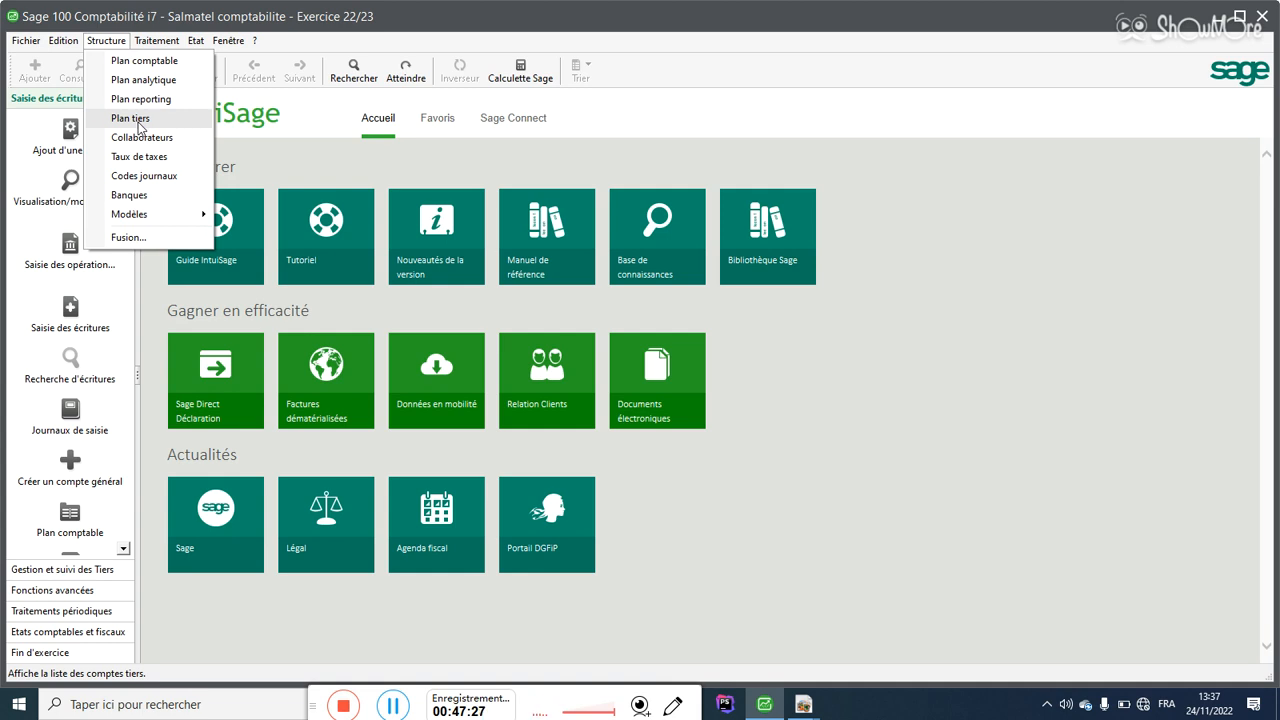
click(126, 177)
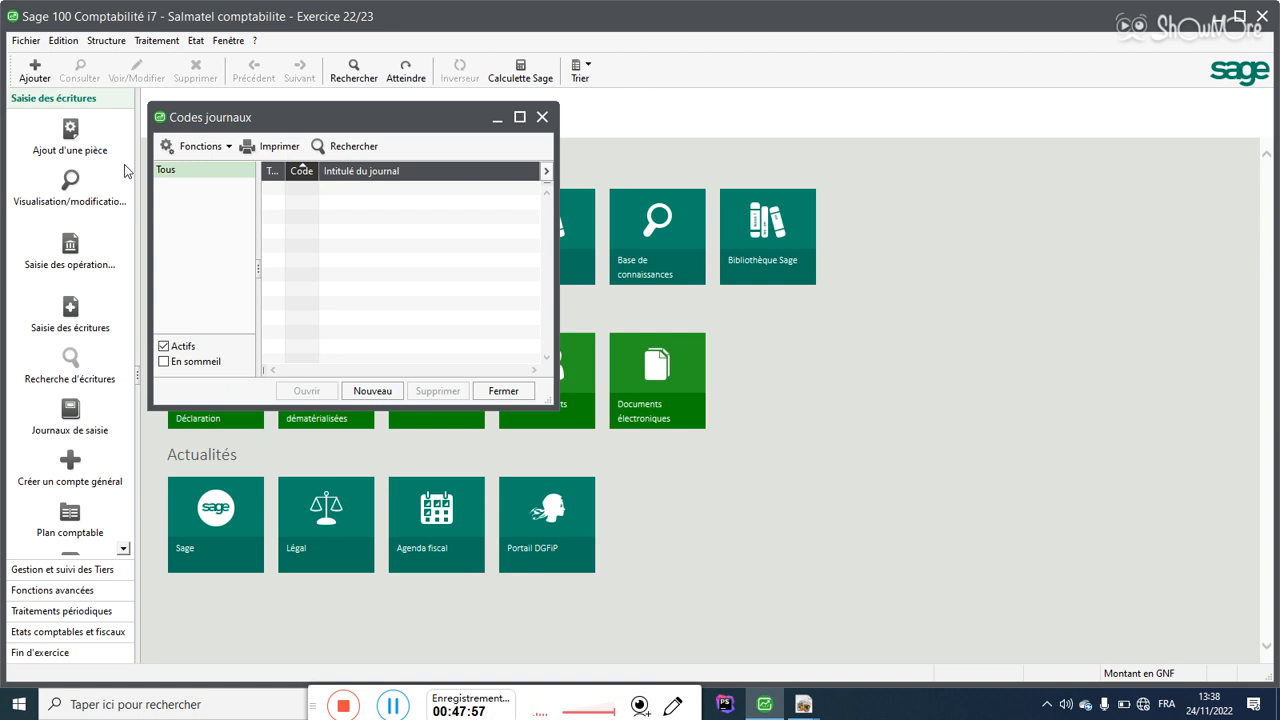
Step: Maximize the Codes journaux window
click(519, 117)
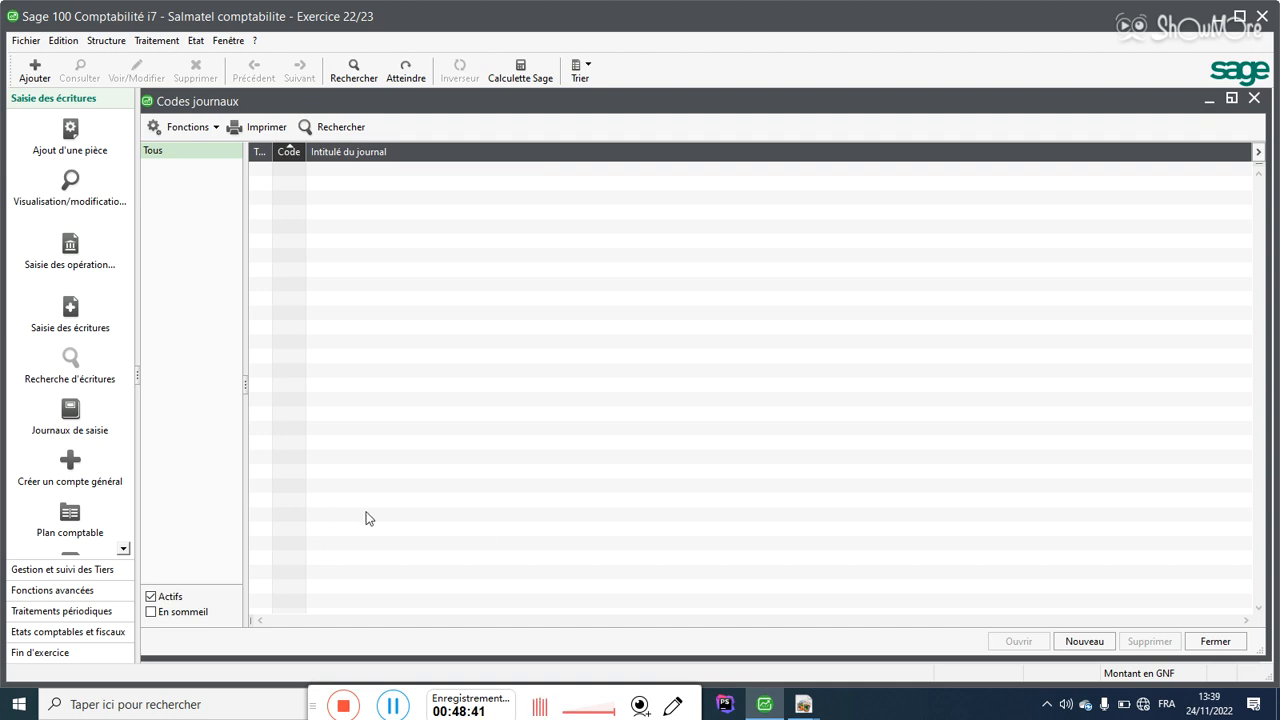
Step: Begin a new journal of type Achats with code ACH
click(1108, 642)
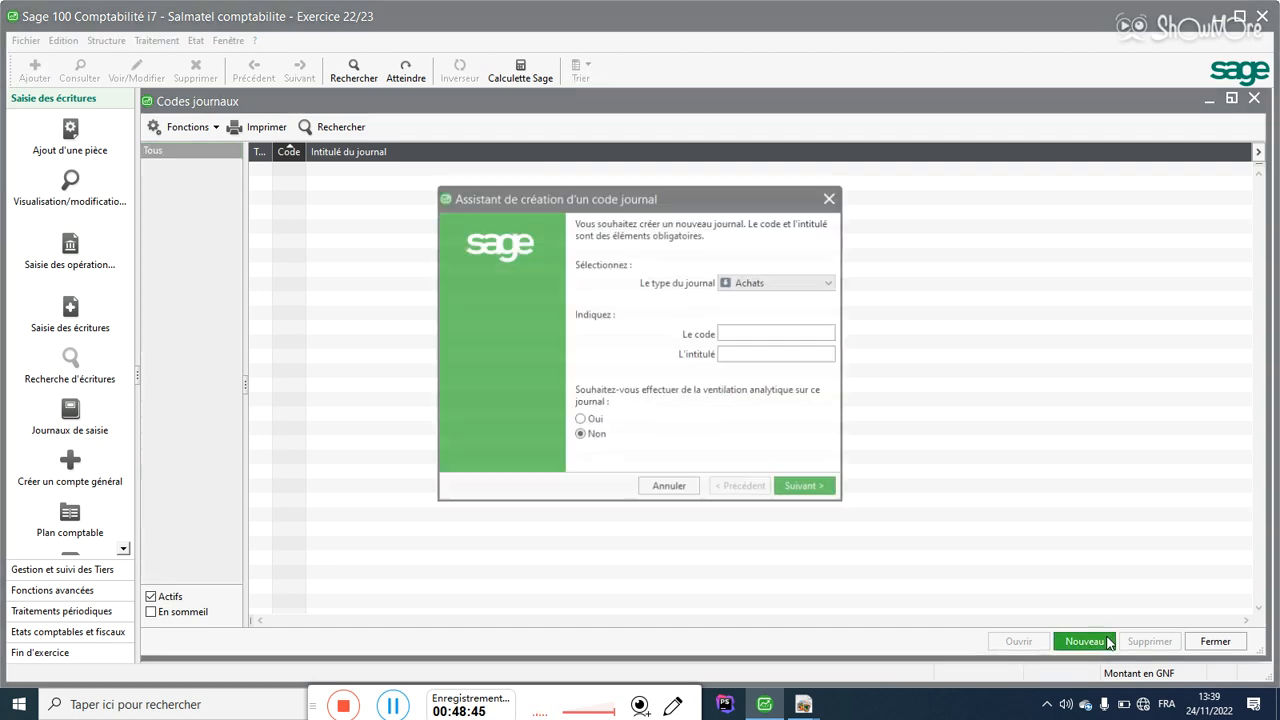
click(769, 289)
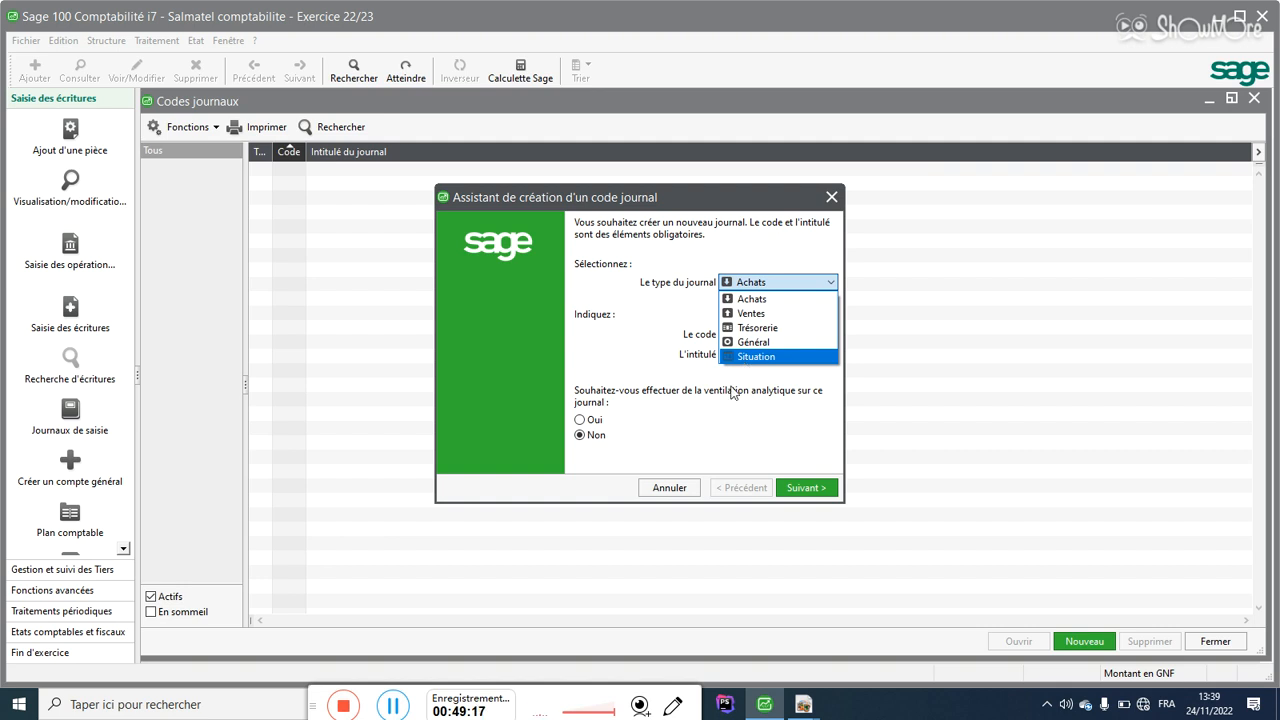
click(658, 345)
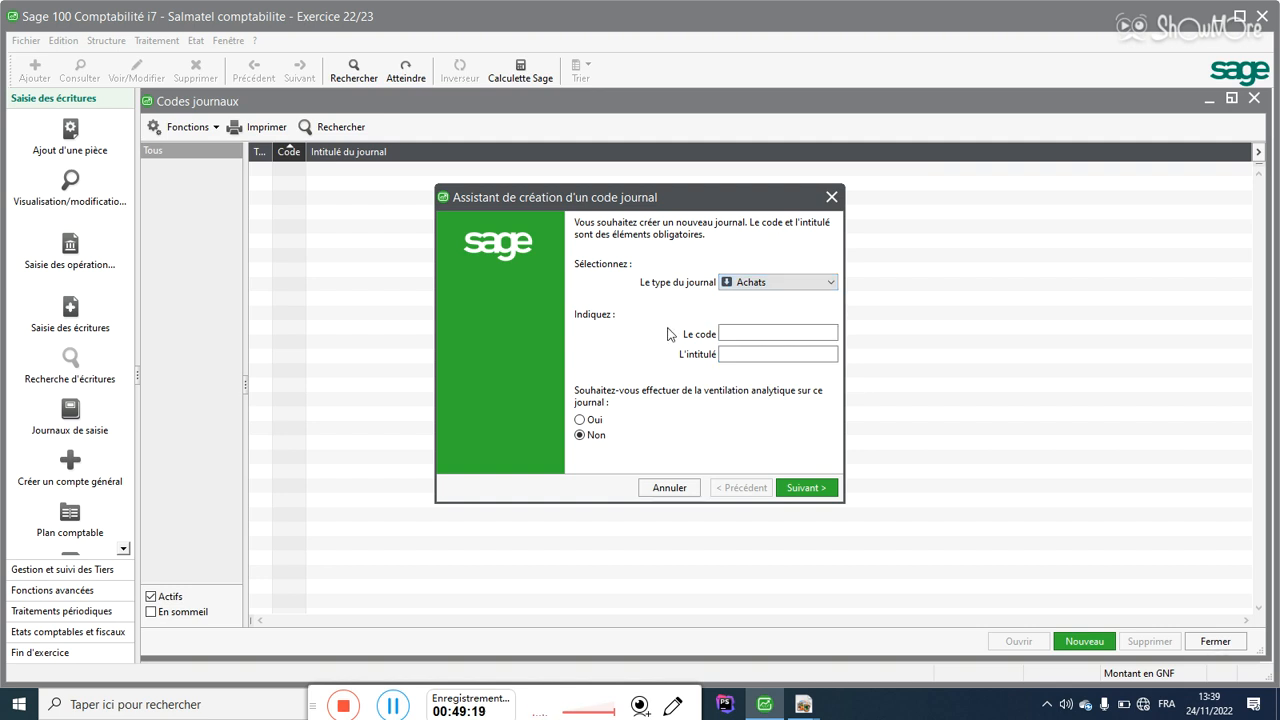
click(741, 285)
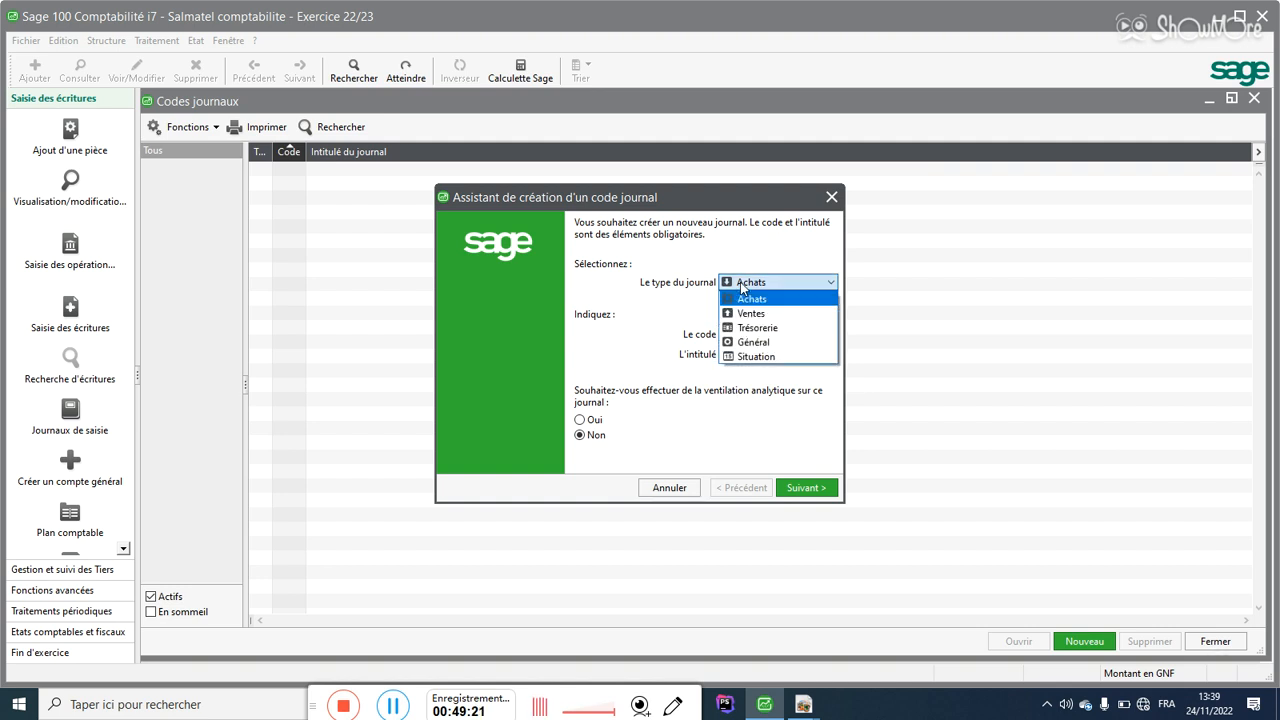
click(745, 300)
click(742, 332)
text(ACH)
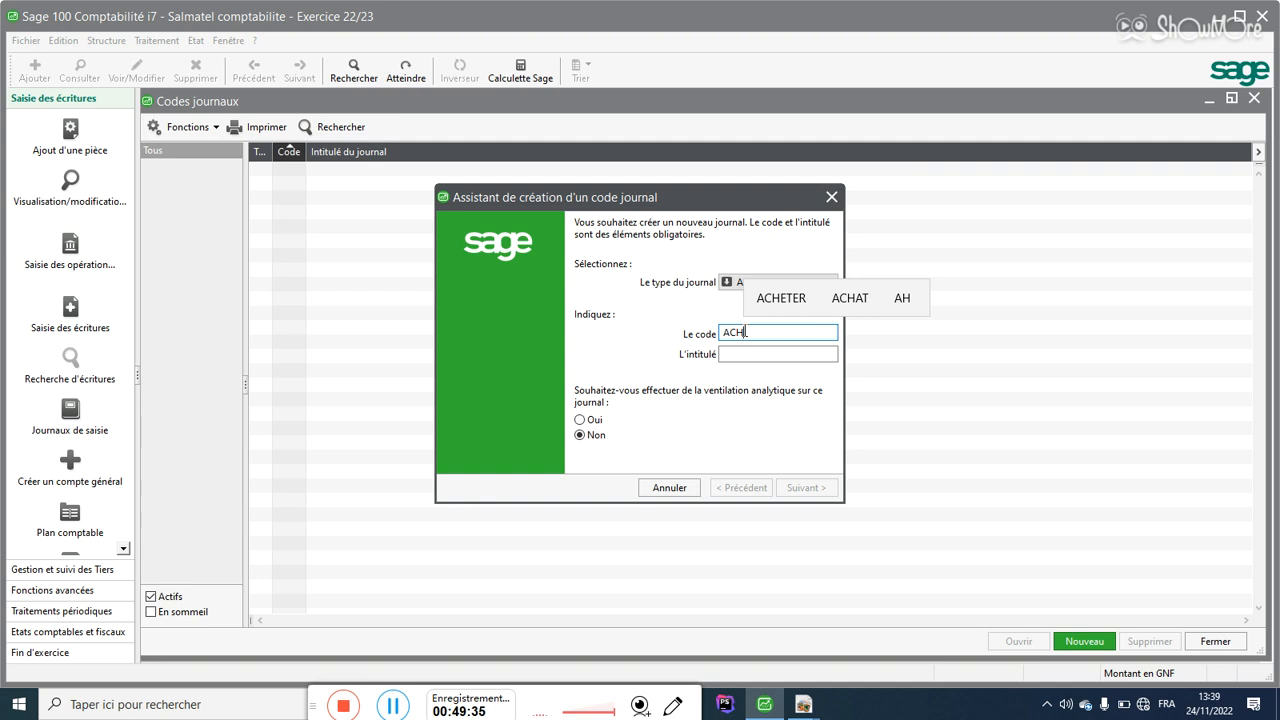
click(727, 283)
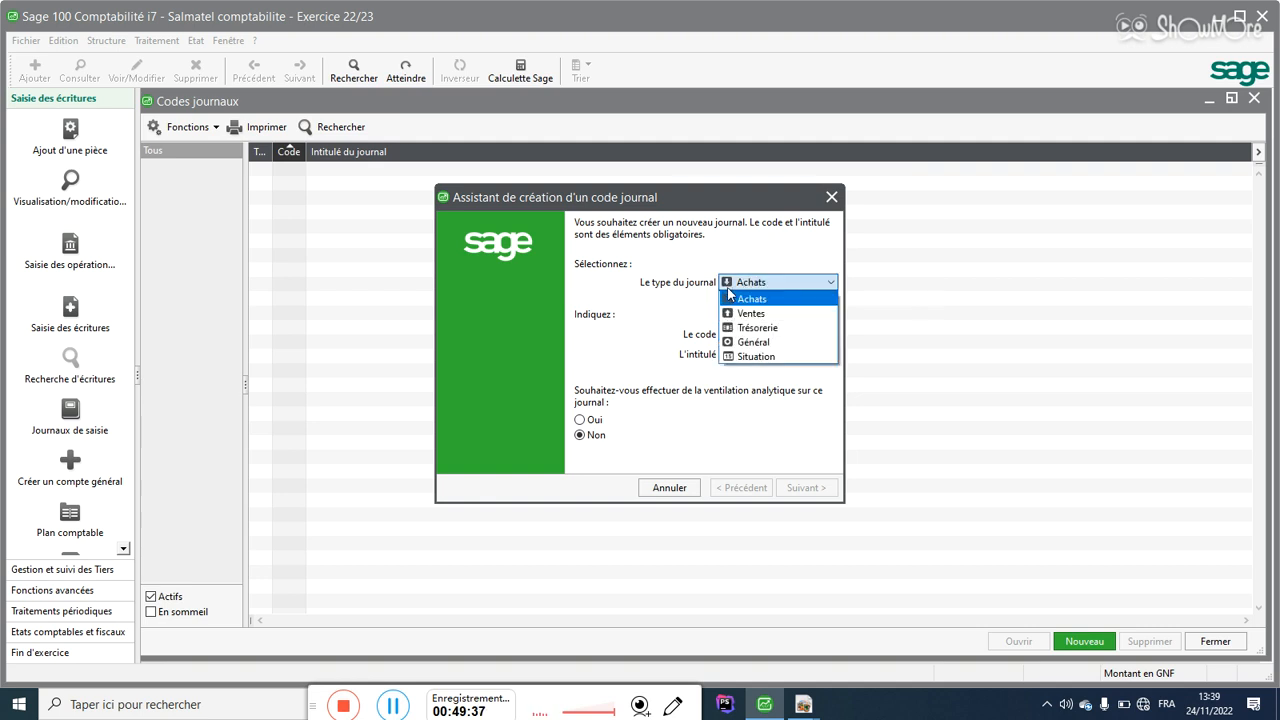
Step: Title the ACH journal 'journal Achats' and validate it through both assistant pages
click(750, 298)
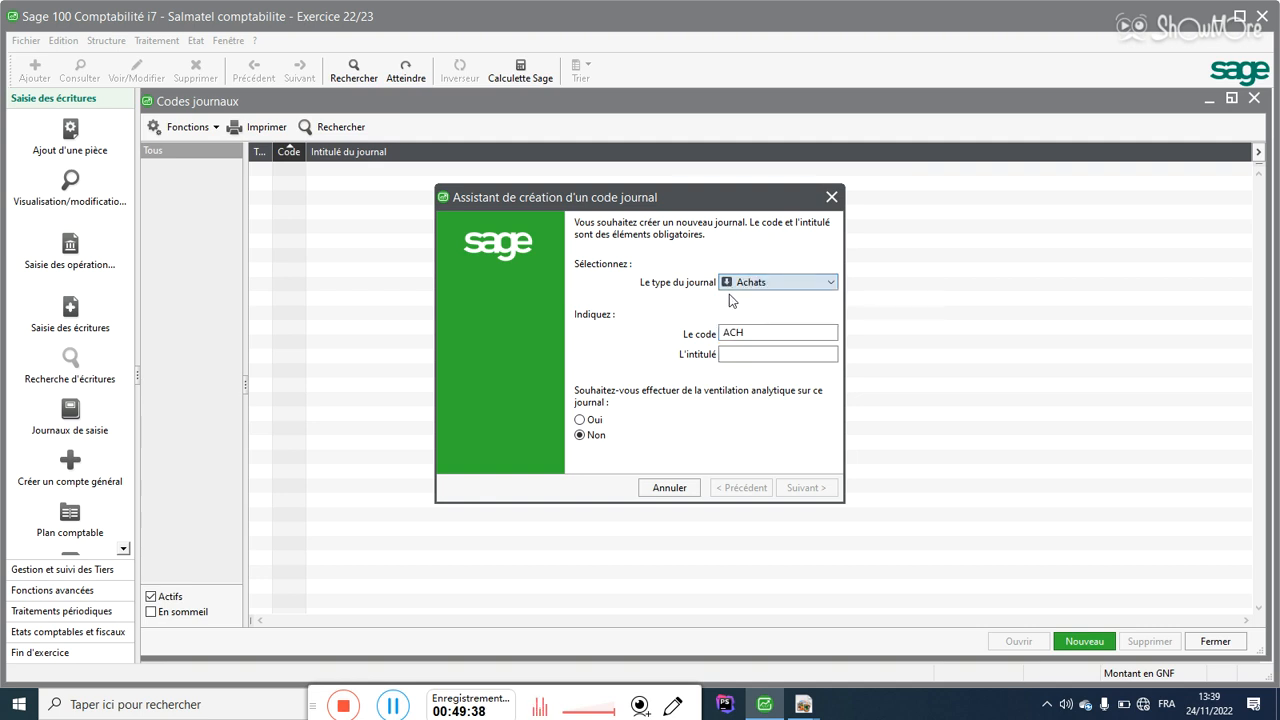
click(735, 353)
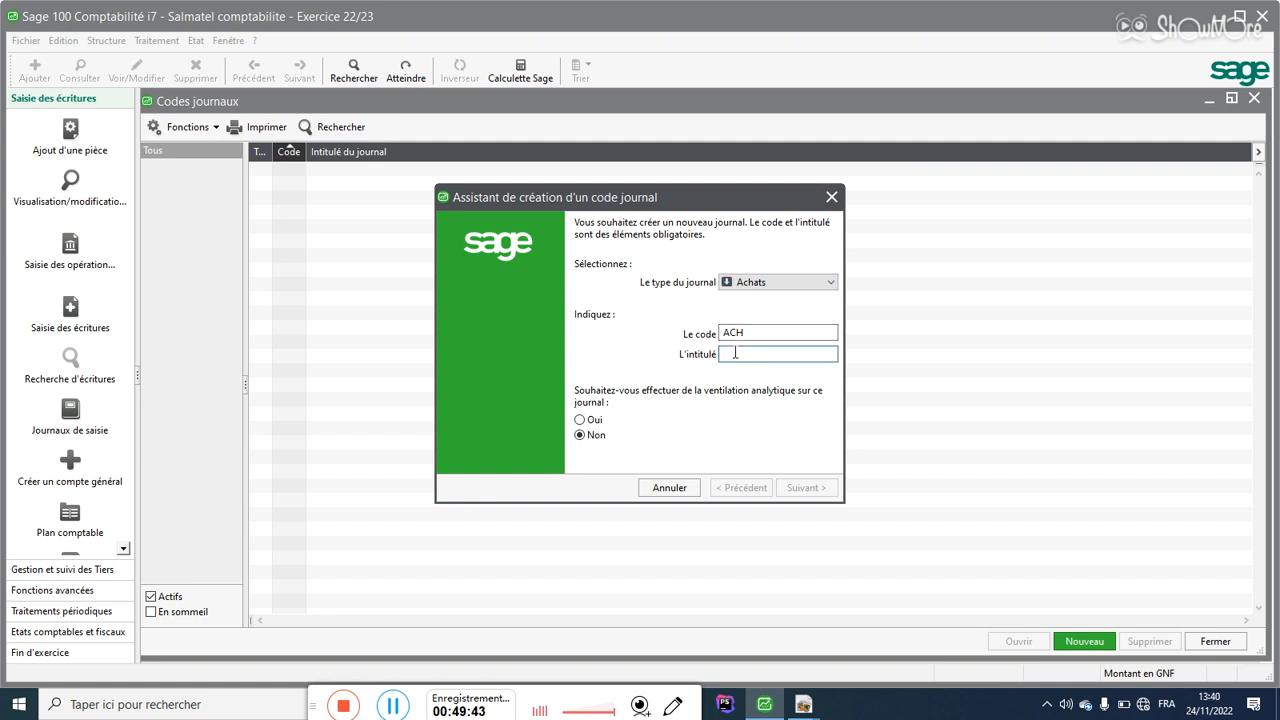
text(jour)
key(BackSpace)
key(BackSpace)
key(BackSpace)
key(BackSpace)
text(Achat)
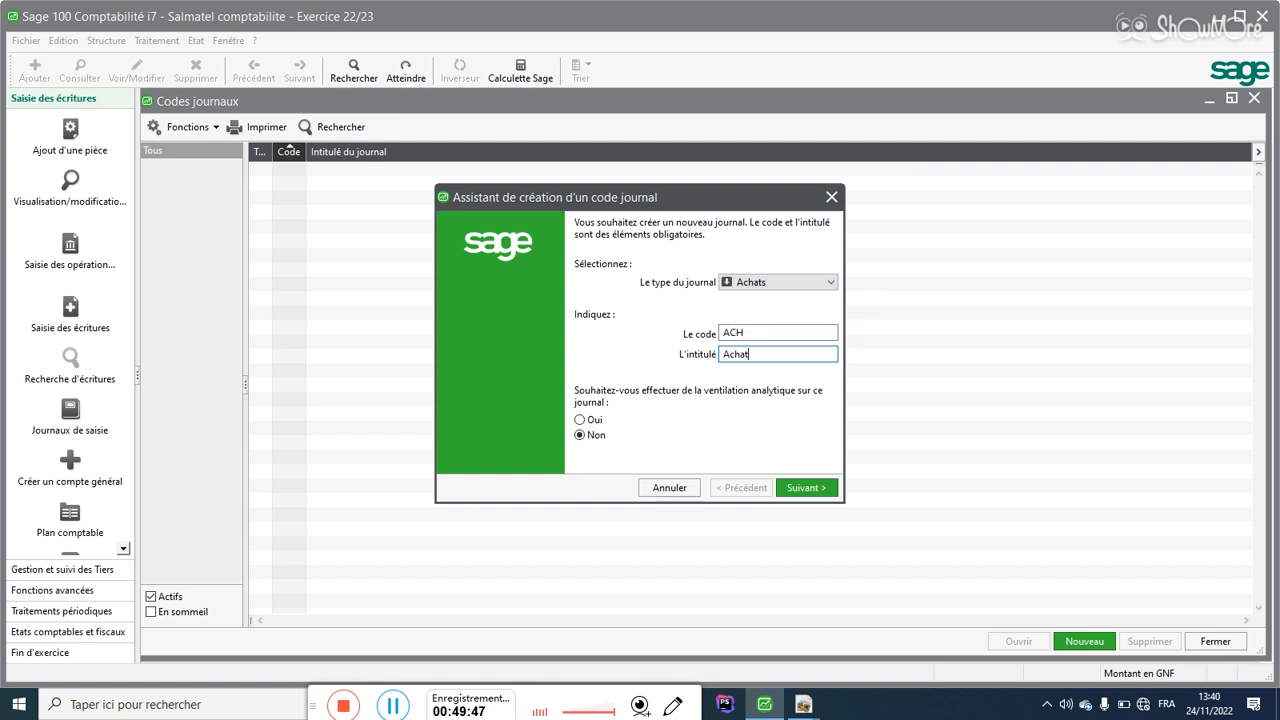
text(s)
text(jour)
text(nale)
key(BackSpace)
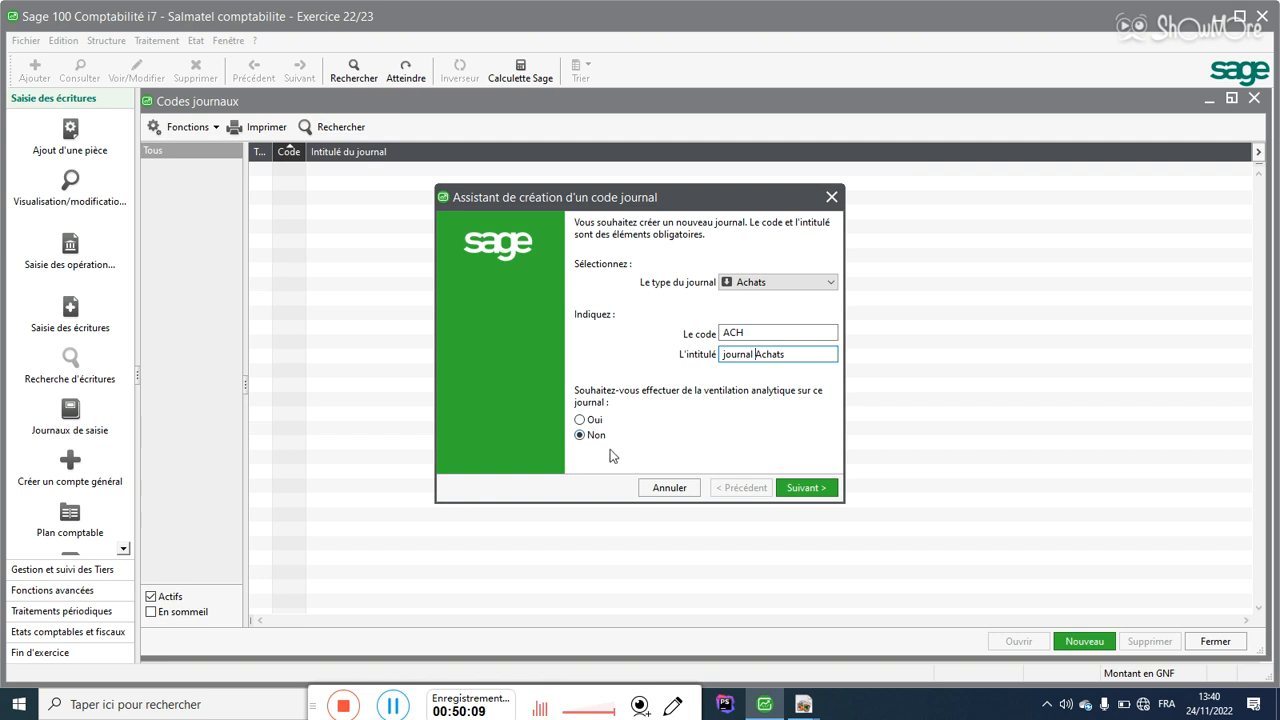
click(805, 488)
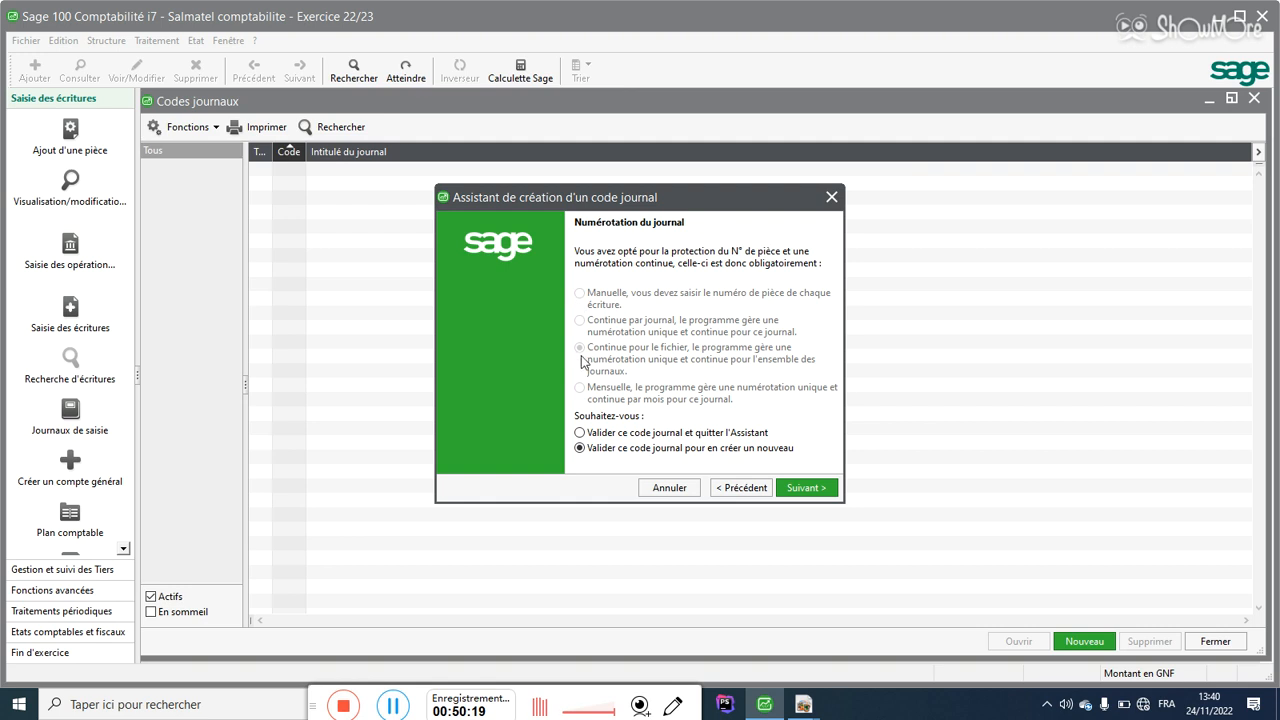
click(806, 489)
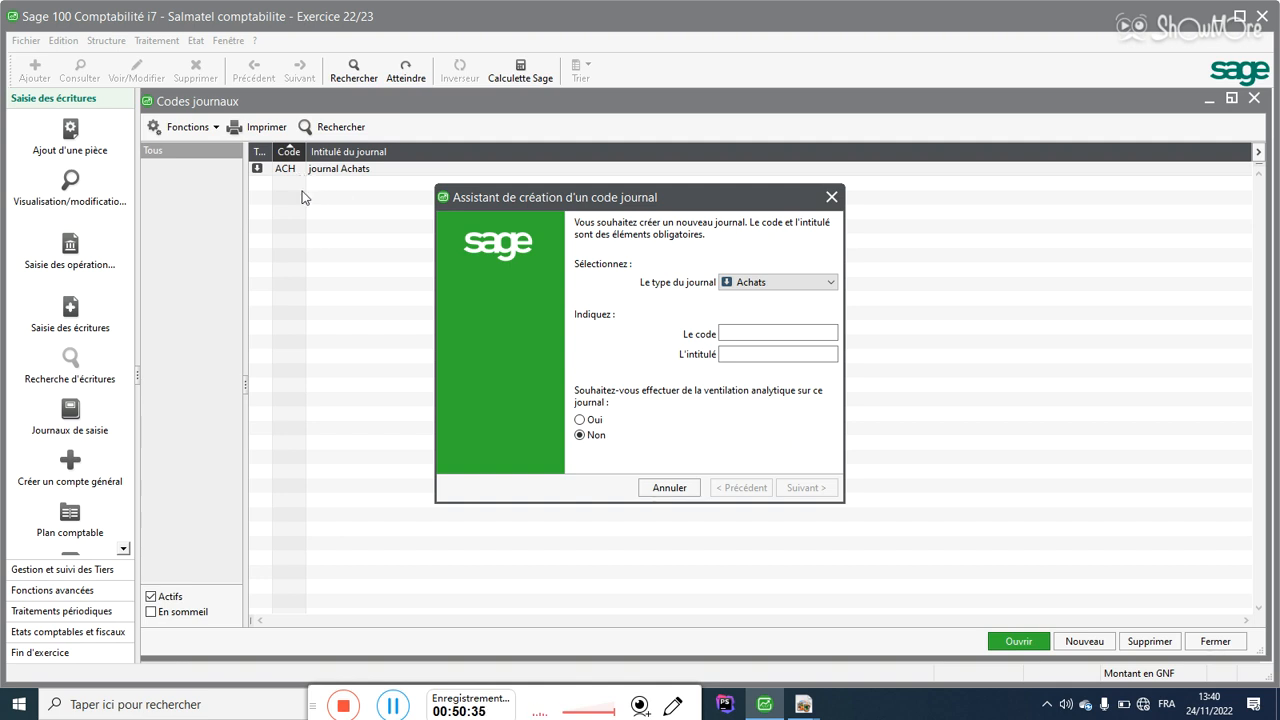
Step: Create a Ventes journal with code VTE and title 'Journal ventes', then validate it
click(760, 286)
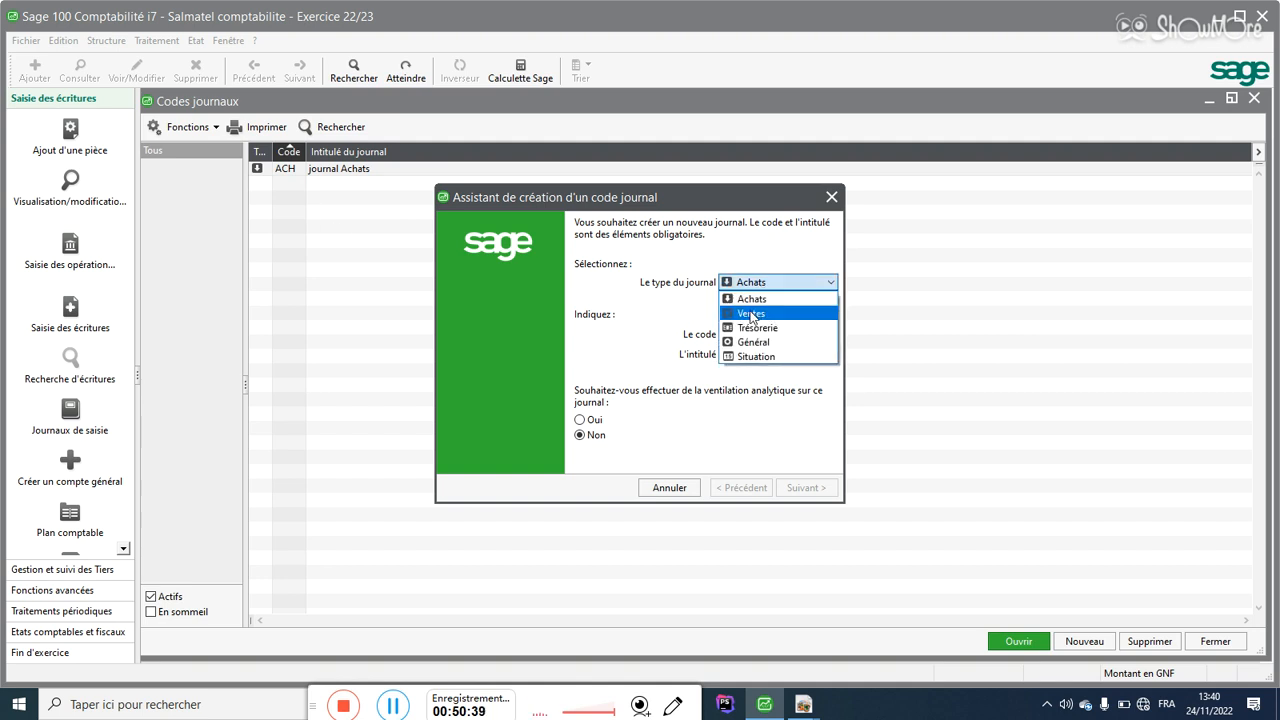
click(751, 315)
click(734, 333)
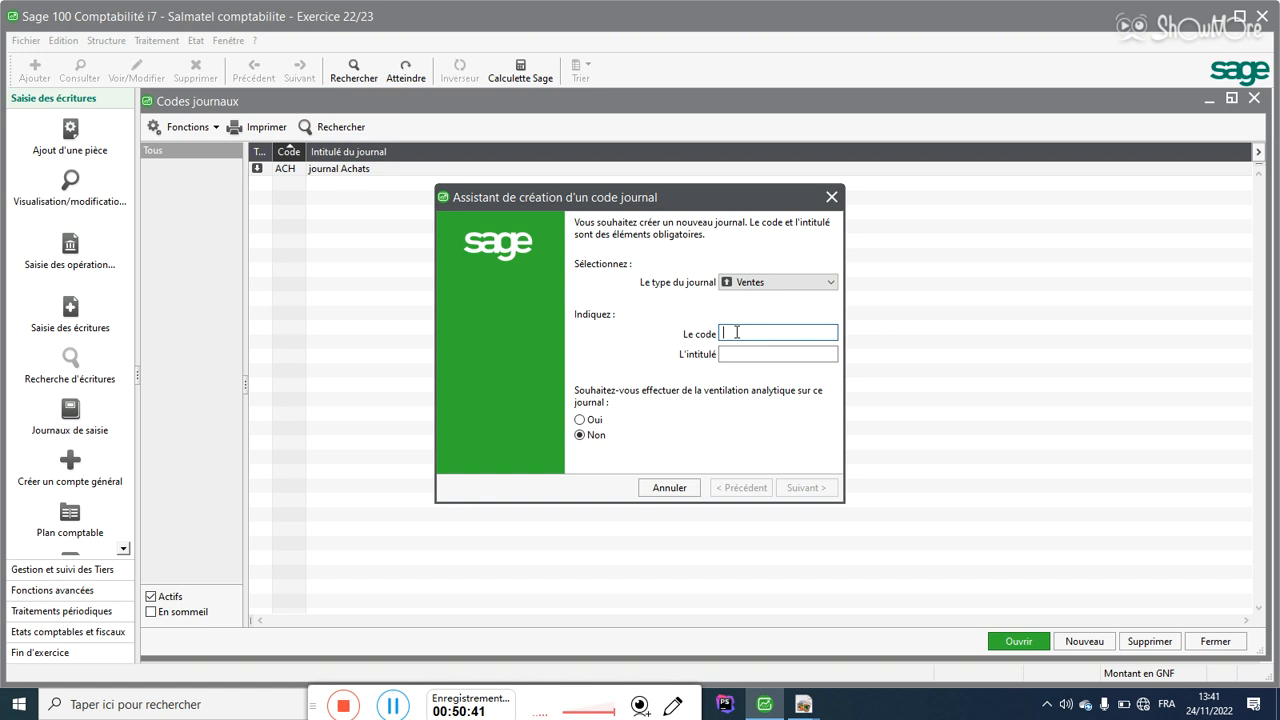
text(vte)
key(BackSpace)
key(BackSpace)
key(BackSpace)
text(VTE)
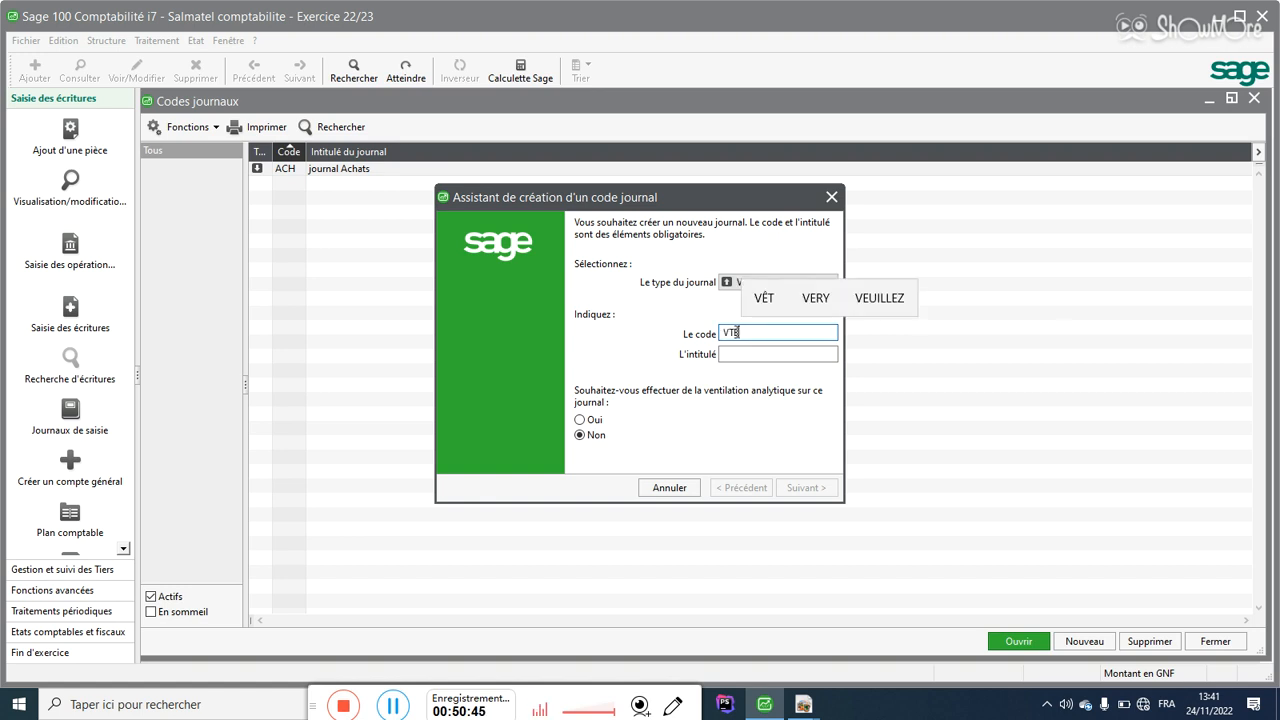
click(725, 354)
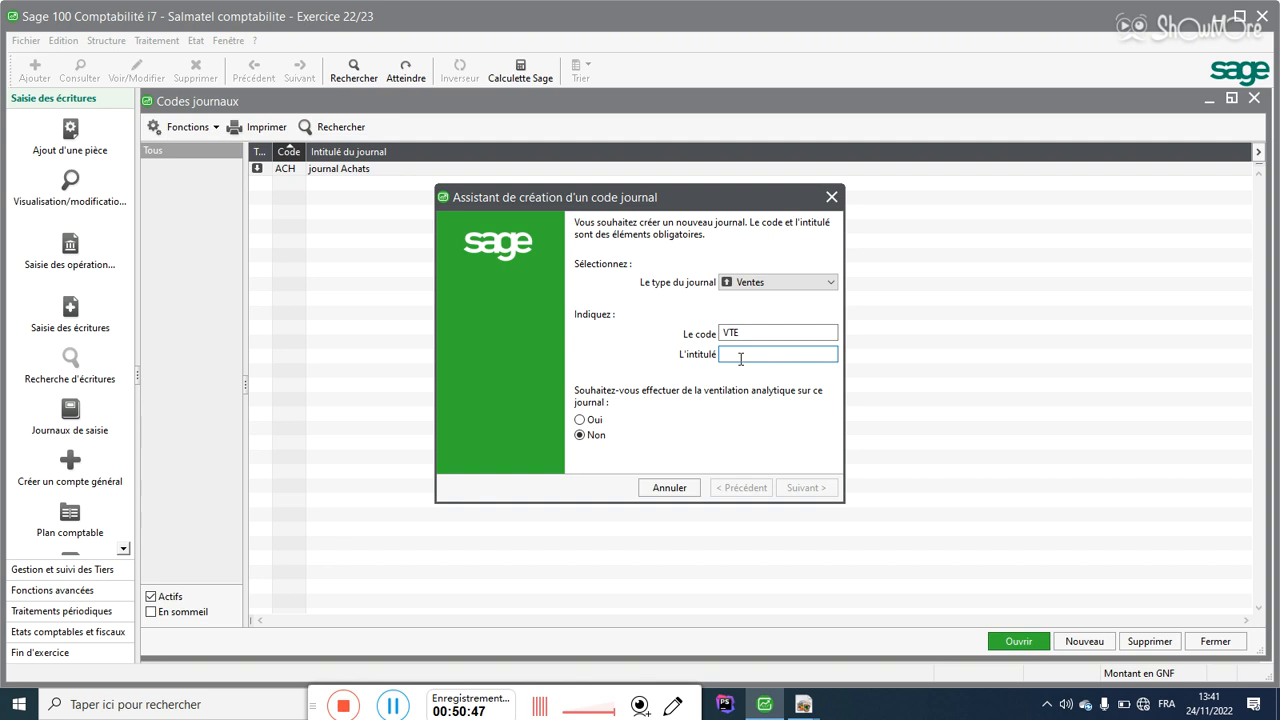
text(Journal)
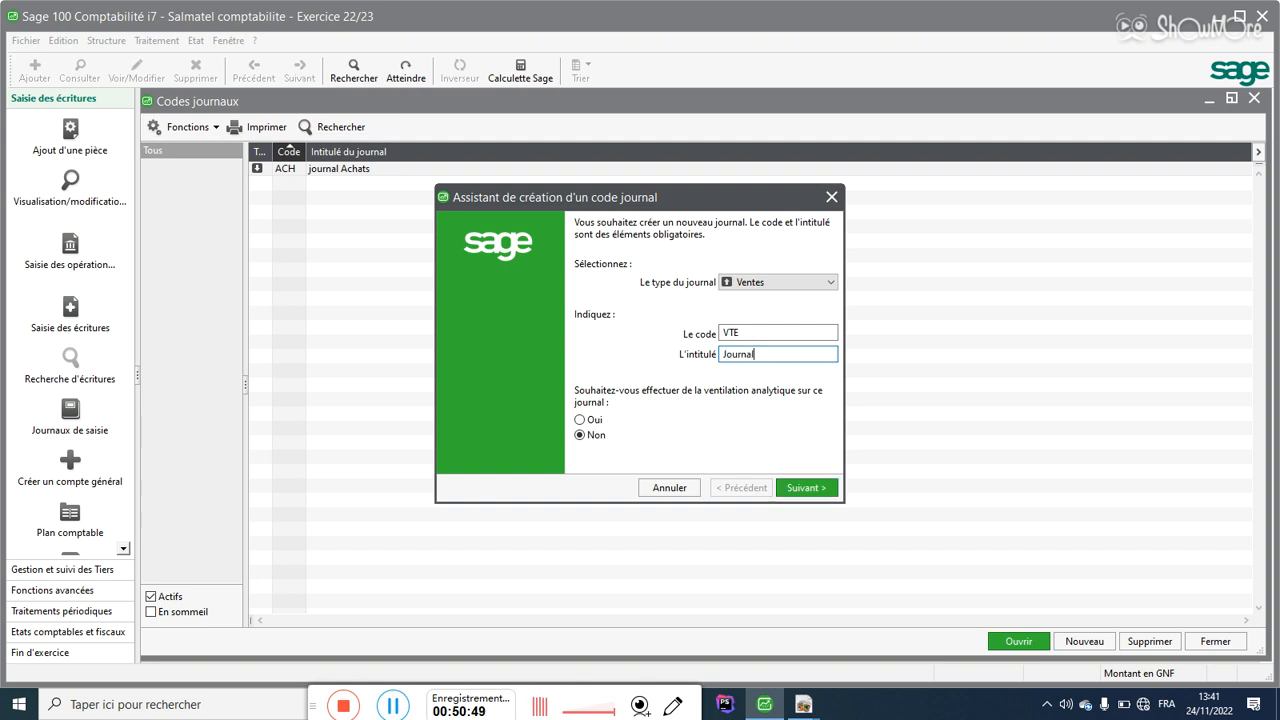
text( ventes)
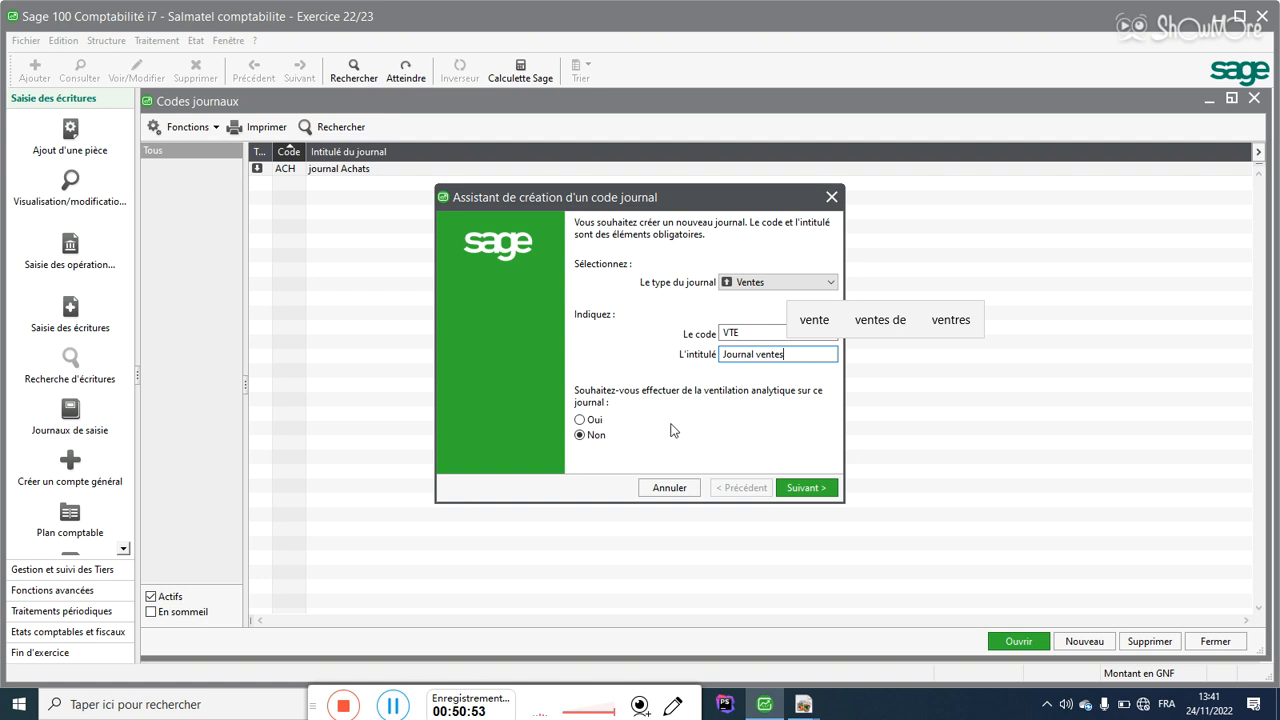
click(800, 494)
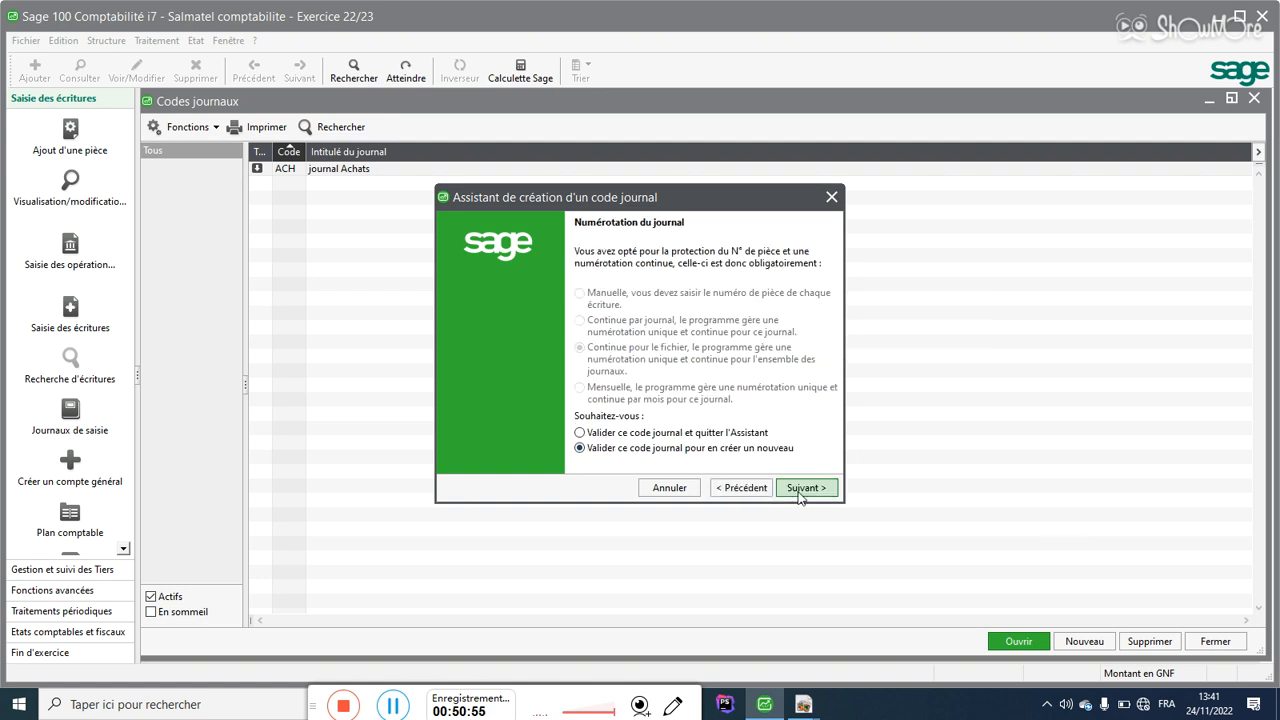
click(800, 492)
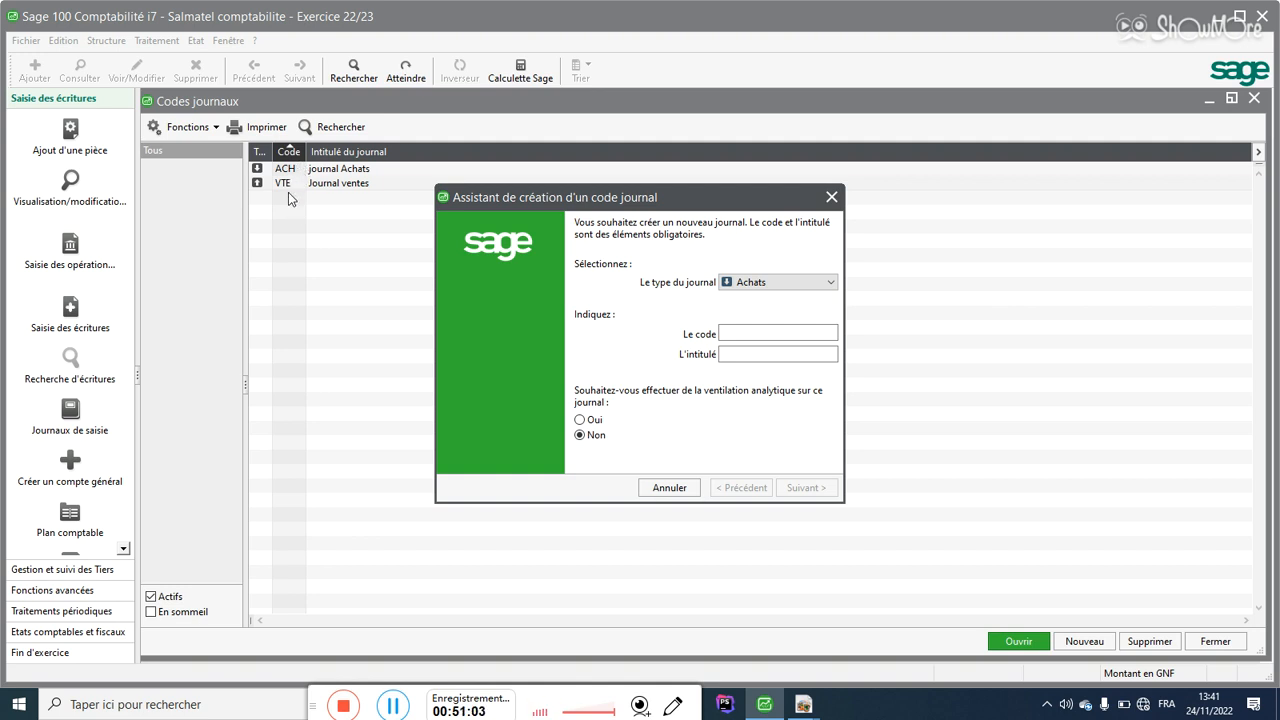
Step: Define a Trésorerie-type journal with code BQ1 and title 'journal UBA', then continue to the next page
click(760, 283)
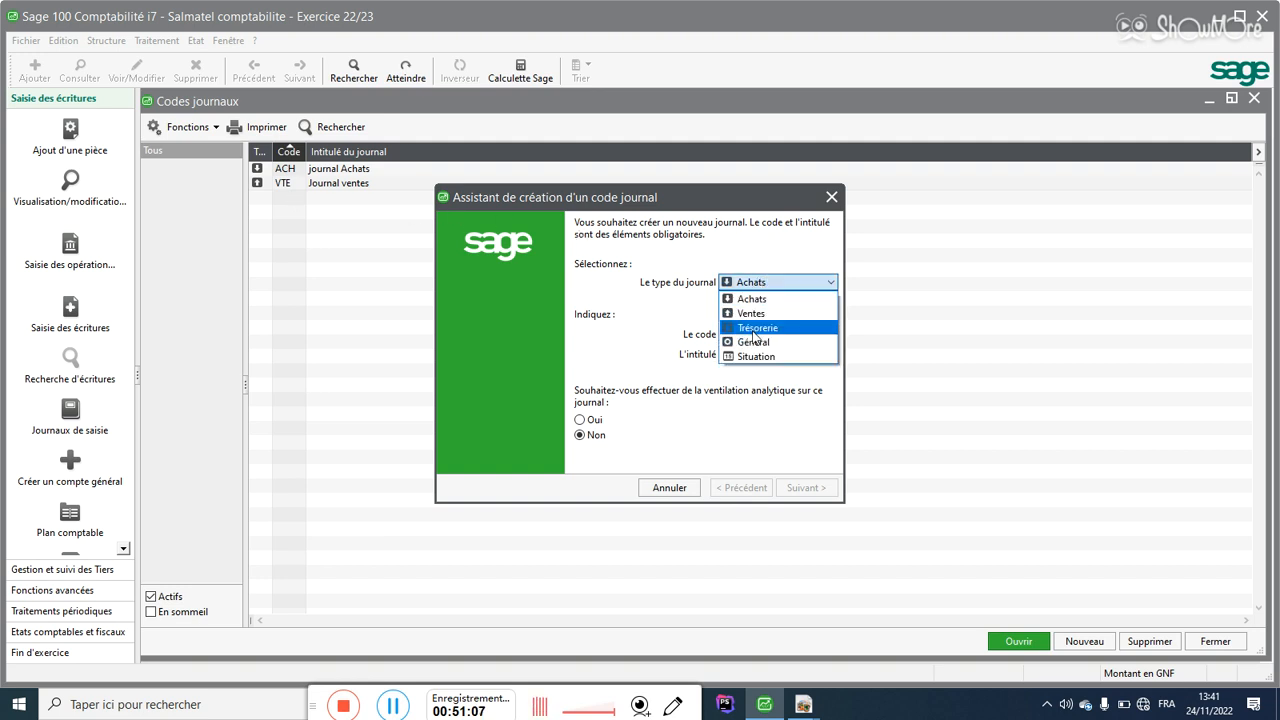
click(754, 328)
click(746, 333)
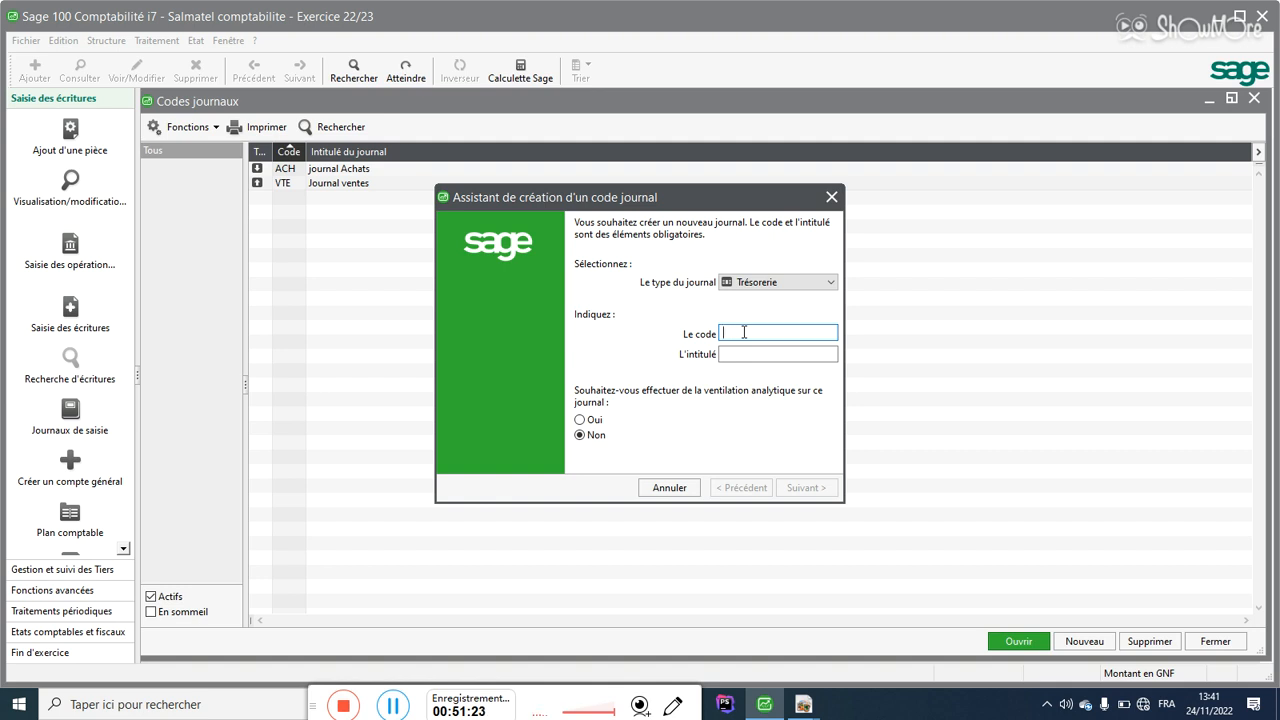
text(BQ1)
key(Tab)
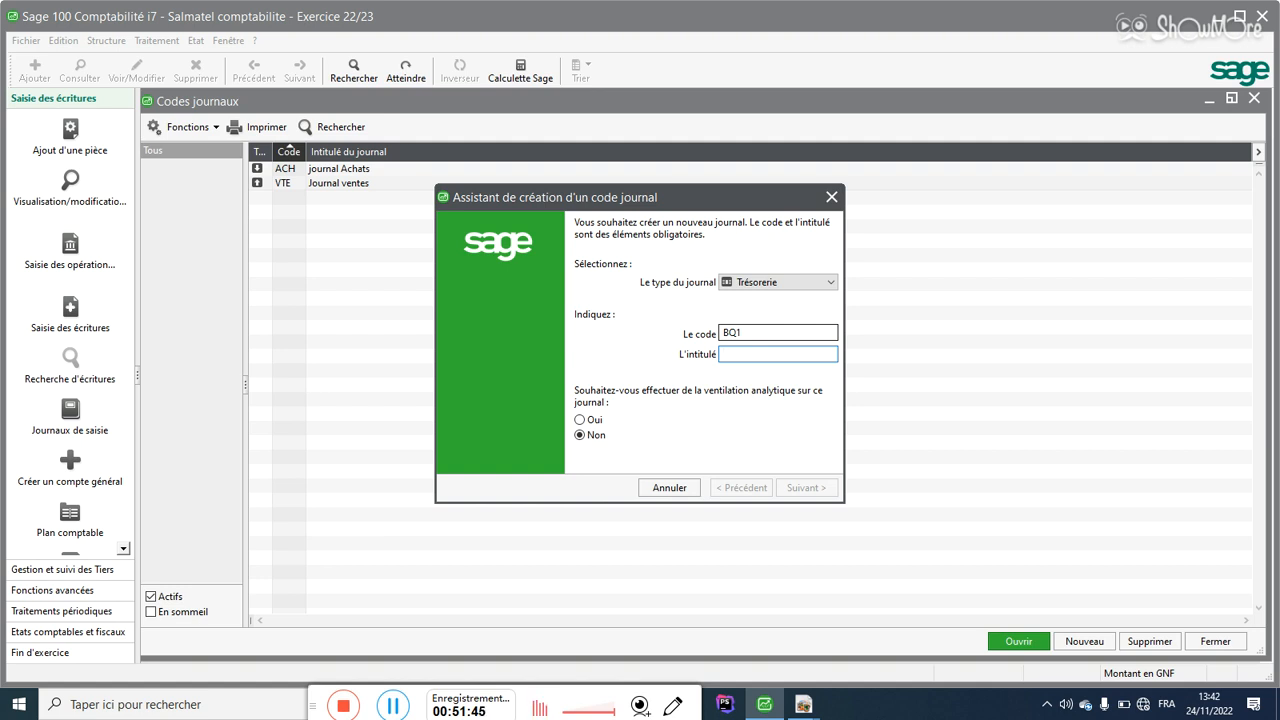
text(UBA)
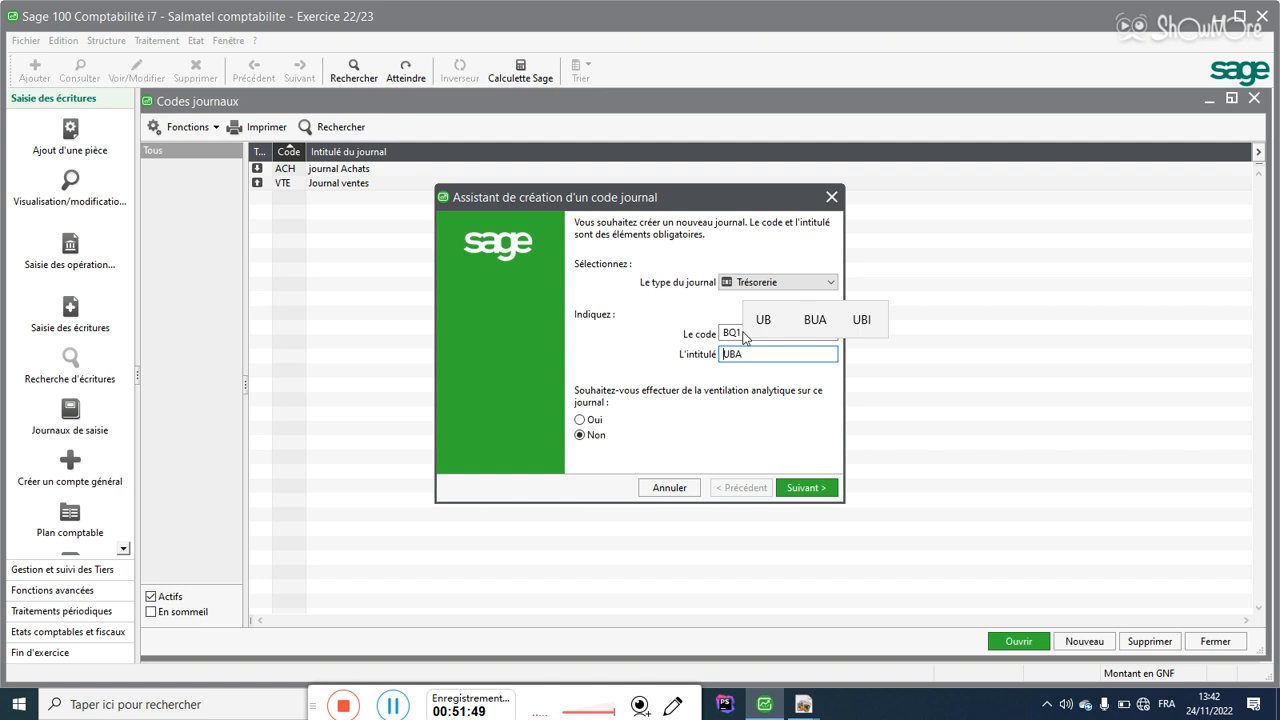
key(Home)
text(jou)
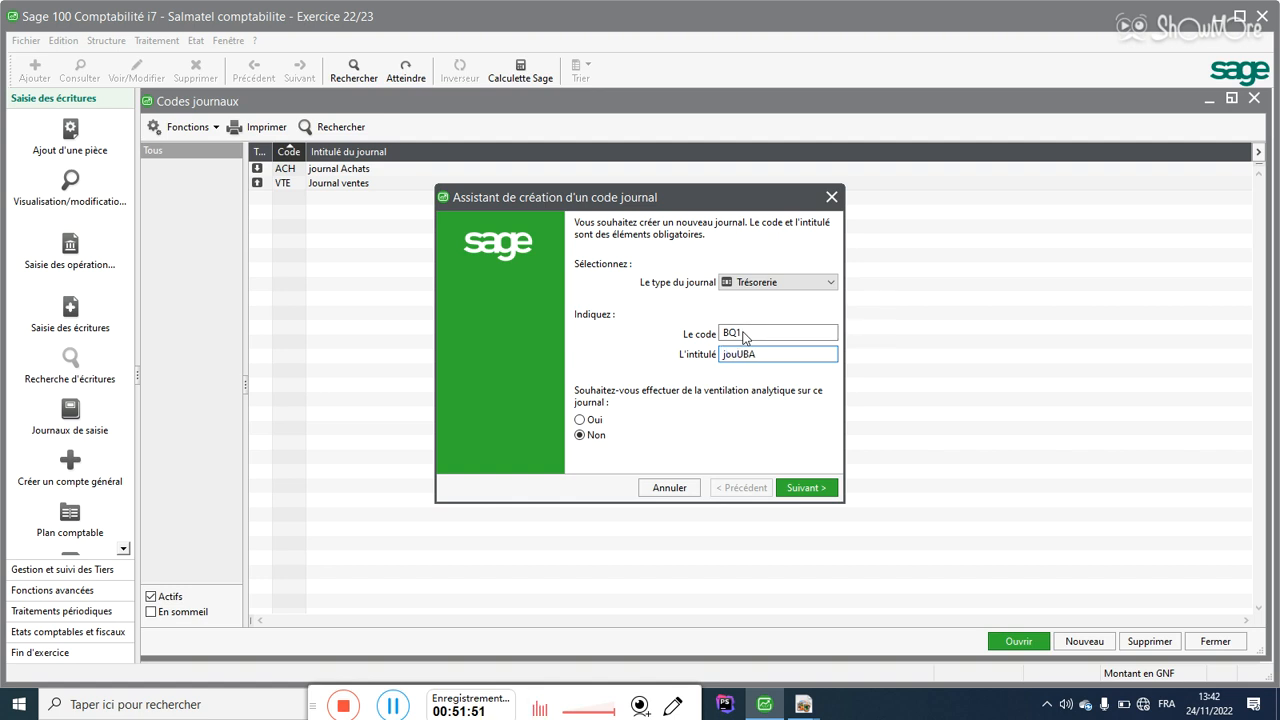
text(rnal)
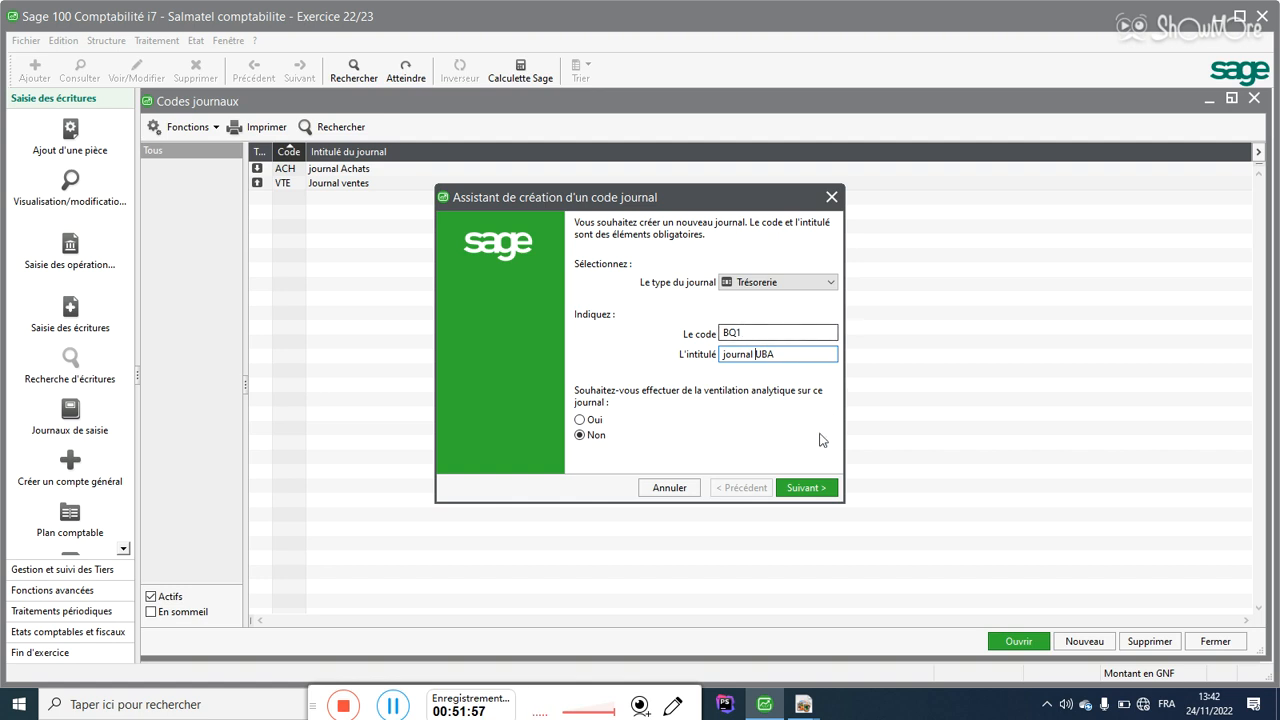
click(808, 488)
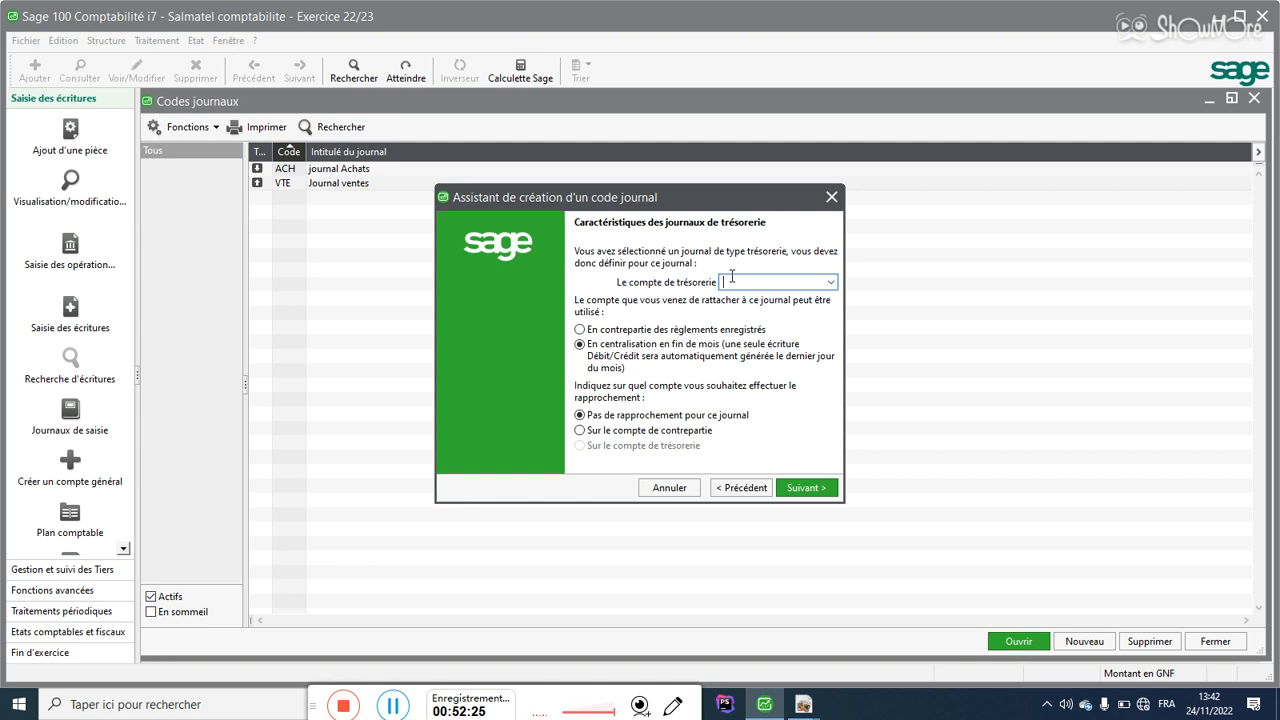
Step: Replace the wrongly picked account with 521010 UBA, found by filtering accounts on 52
click(829, 284)
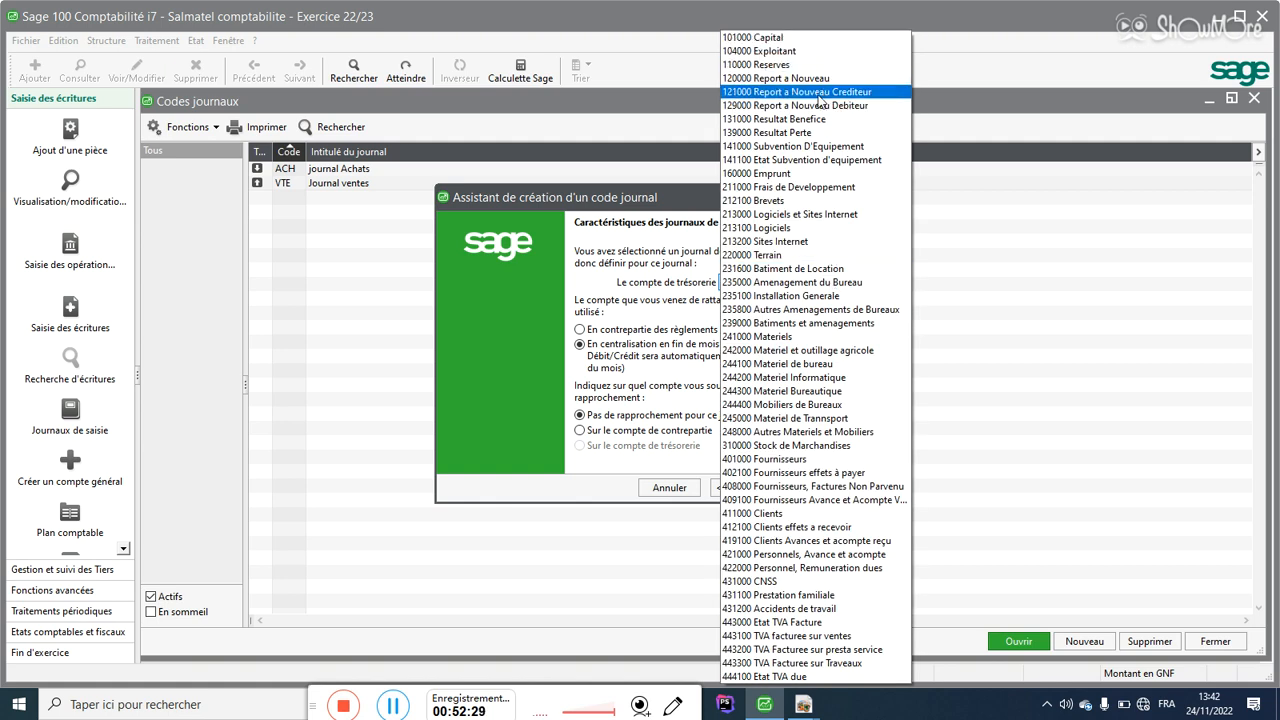
click(805, 187)
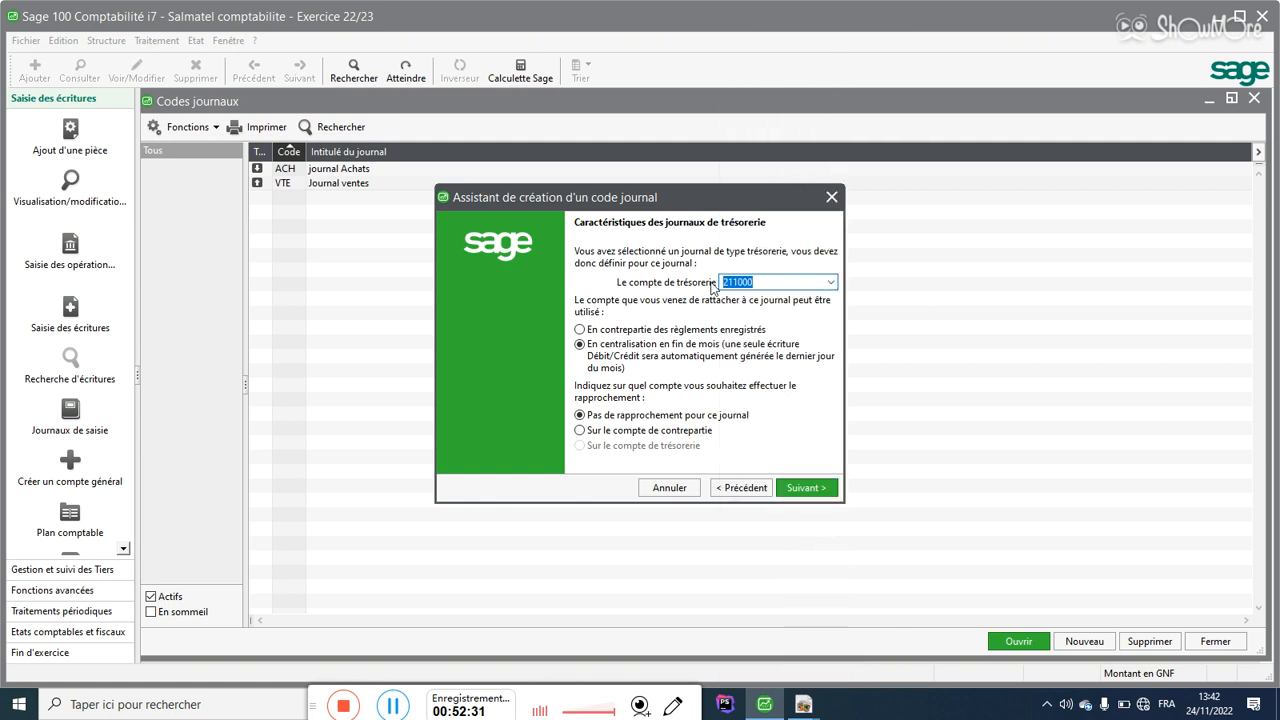
key(BackSpace)
text(52)
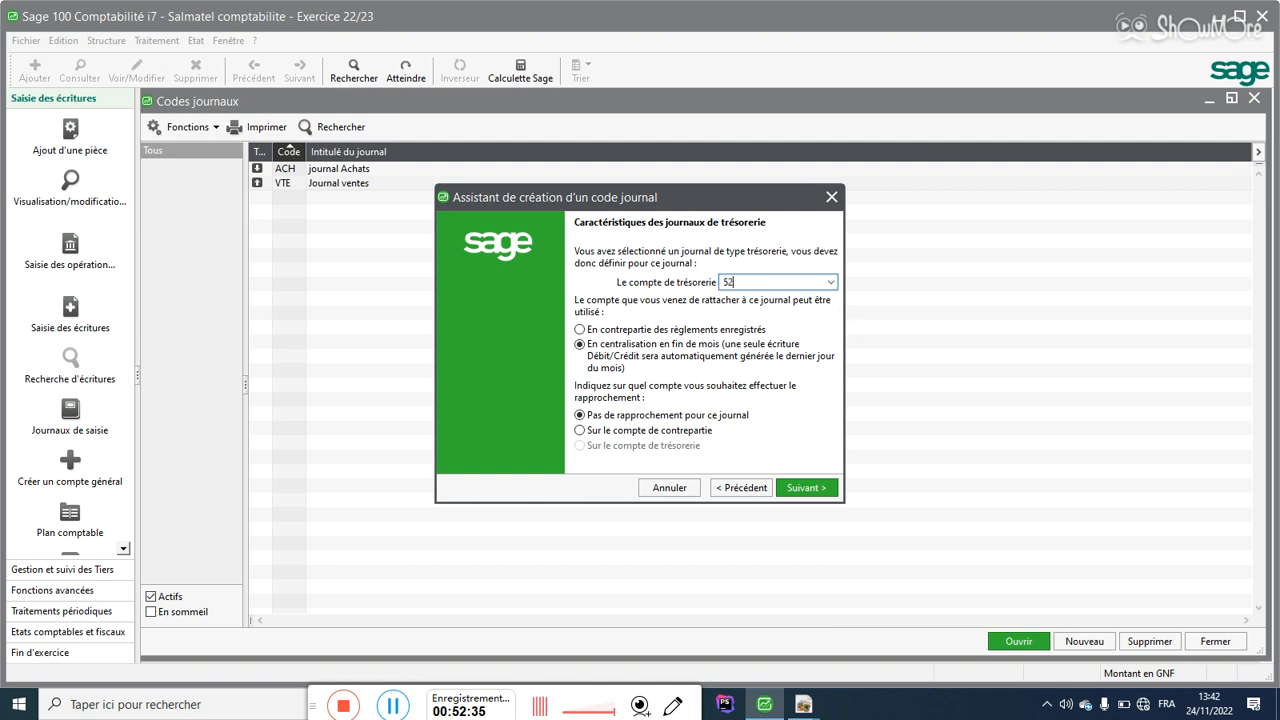
click(830, 283)
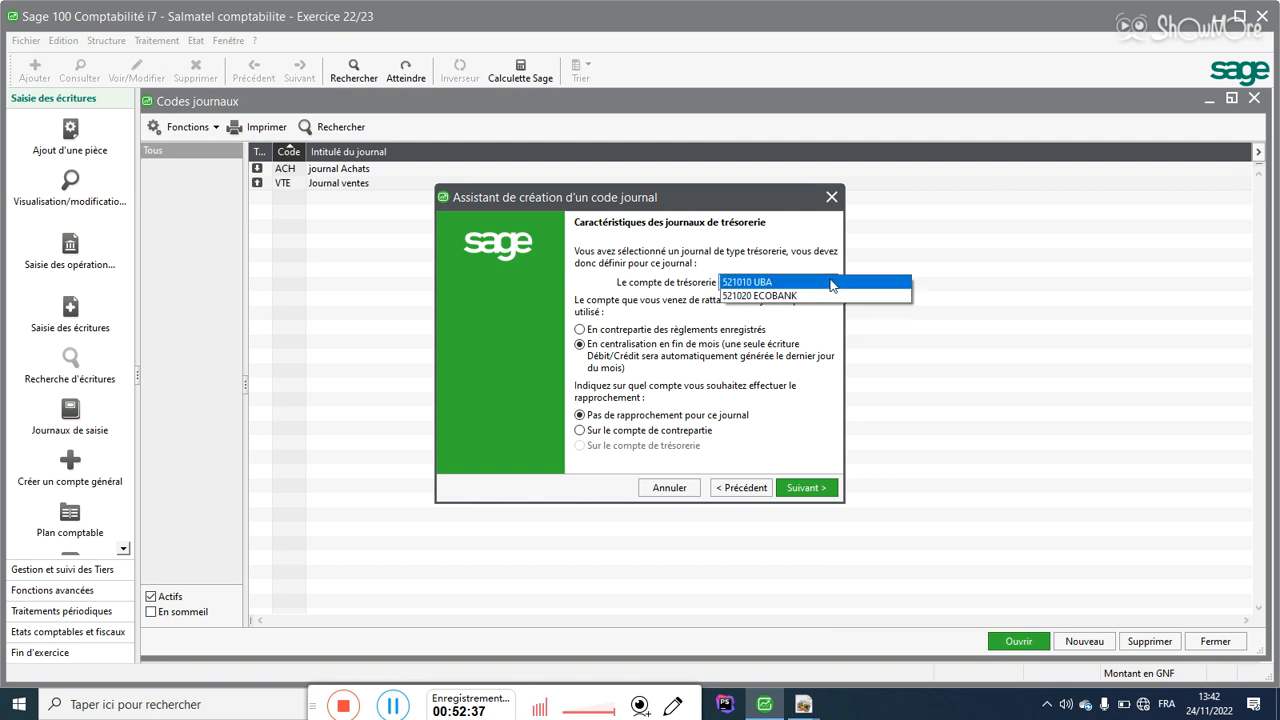
click(756, 284)
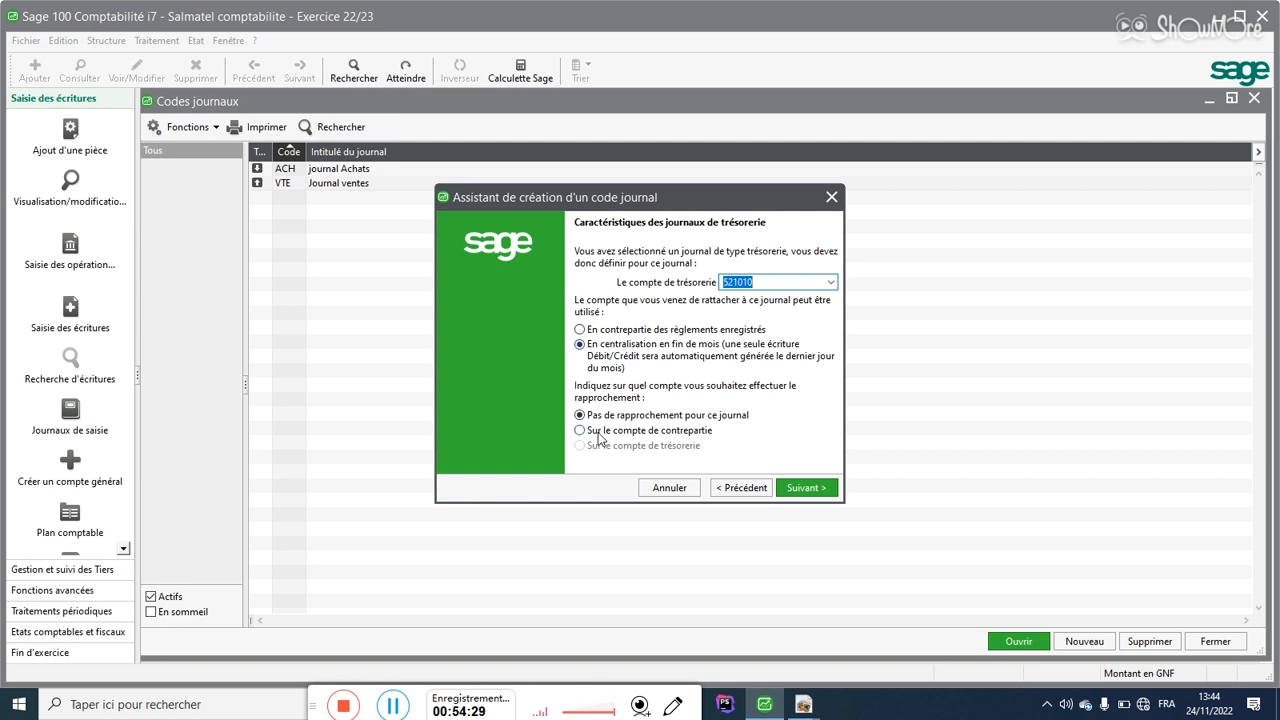
Step: Make BQ1 reconcile on the contra account and confirm treasury account 521010 despite the warning
click(601, 433)
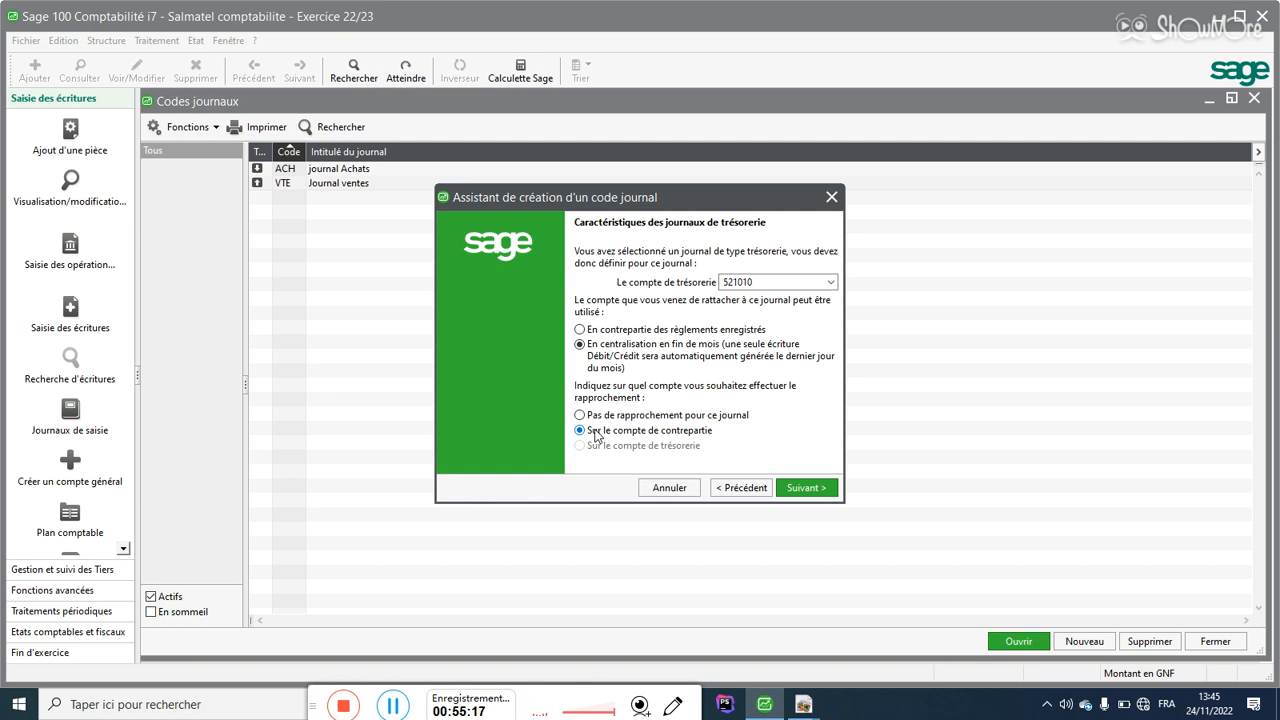
click(798, 492)
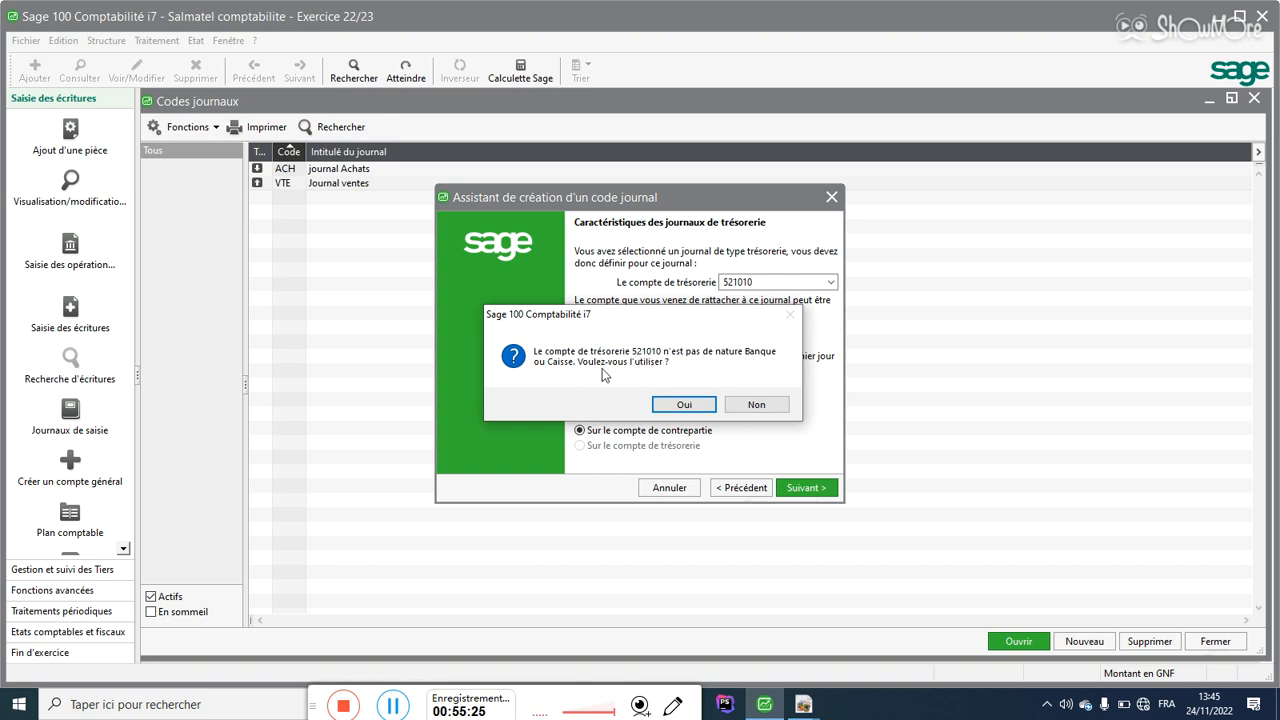
click(683, 405)
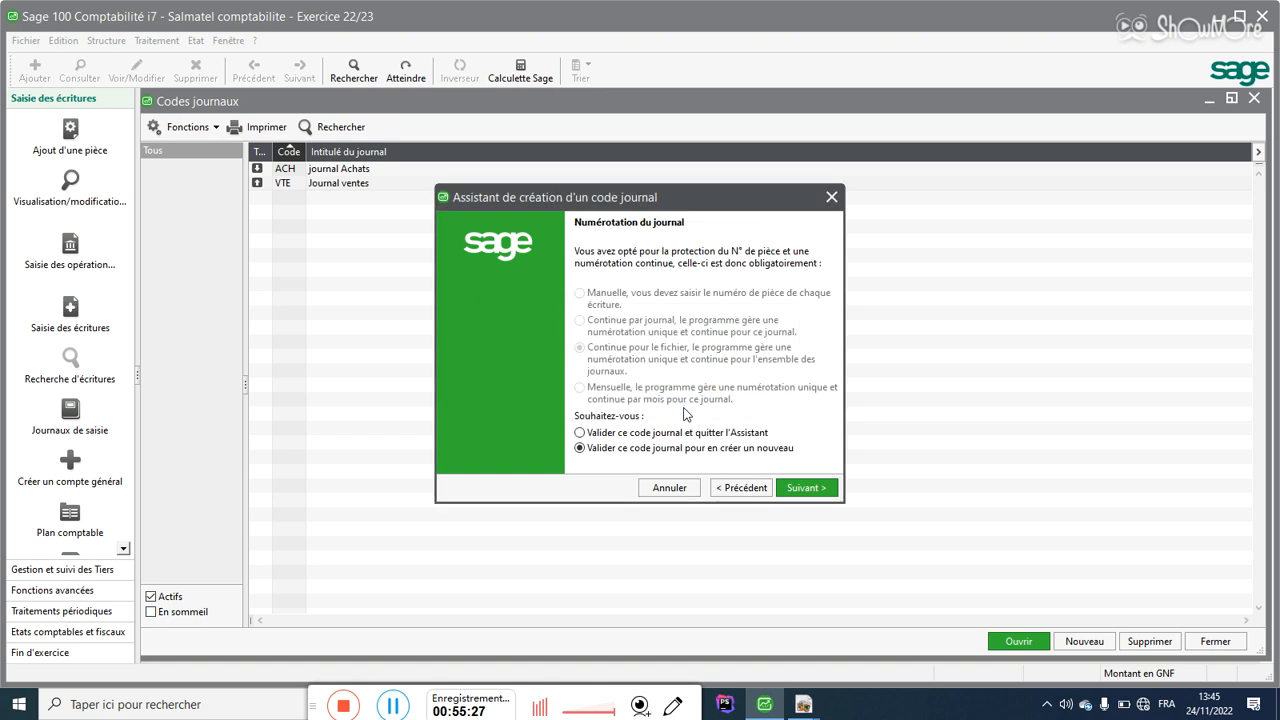
Step: Save BQ1, then start a Trésorerie journal with code BQ2 and title 'Ecobank'
click(791, 491)
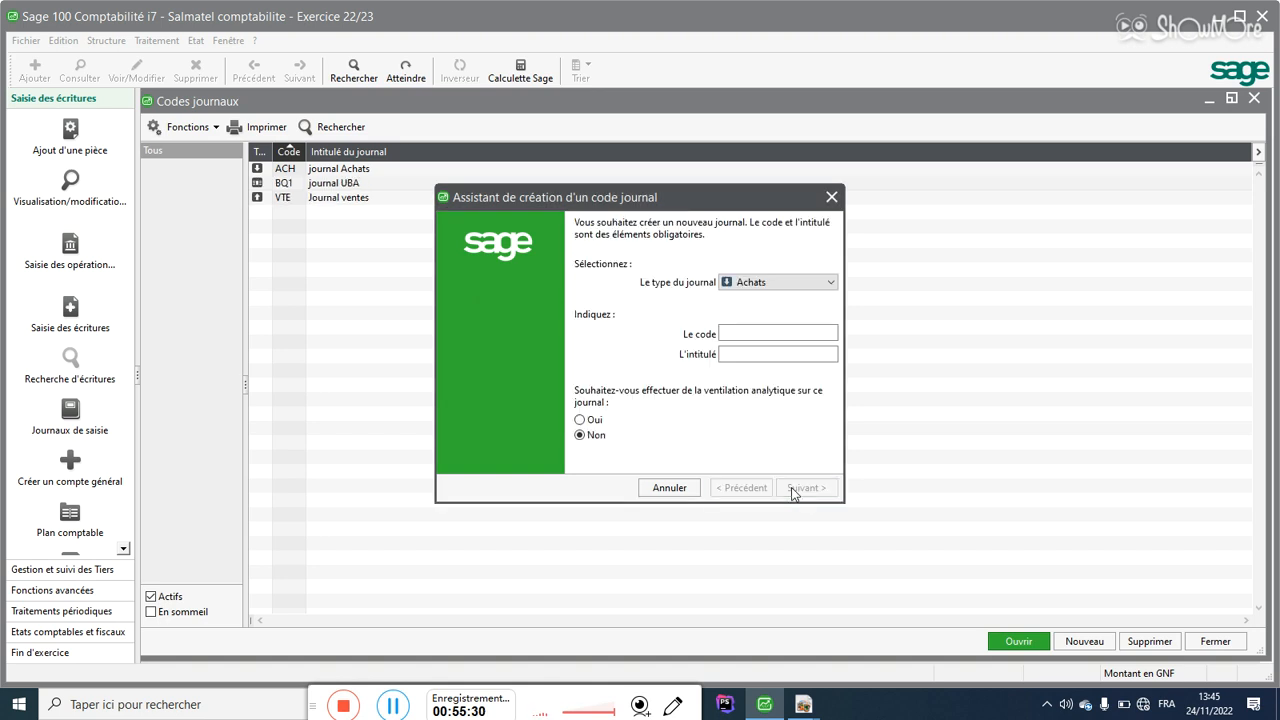
click(768, 282)
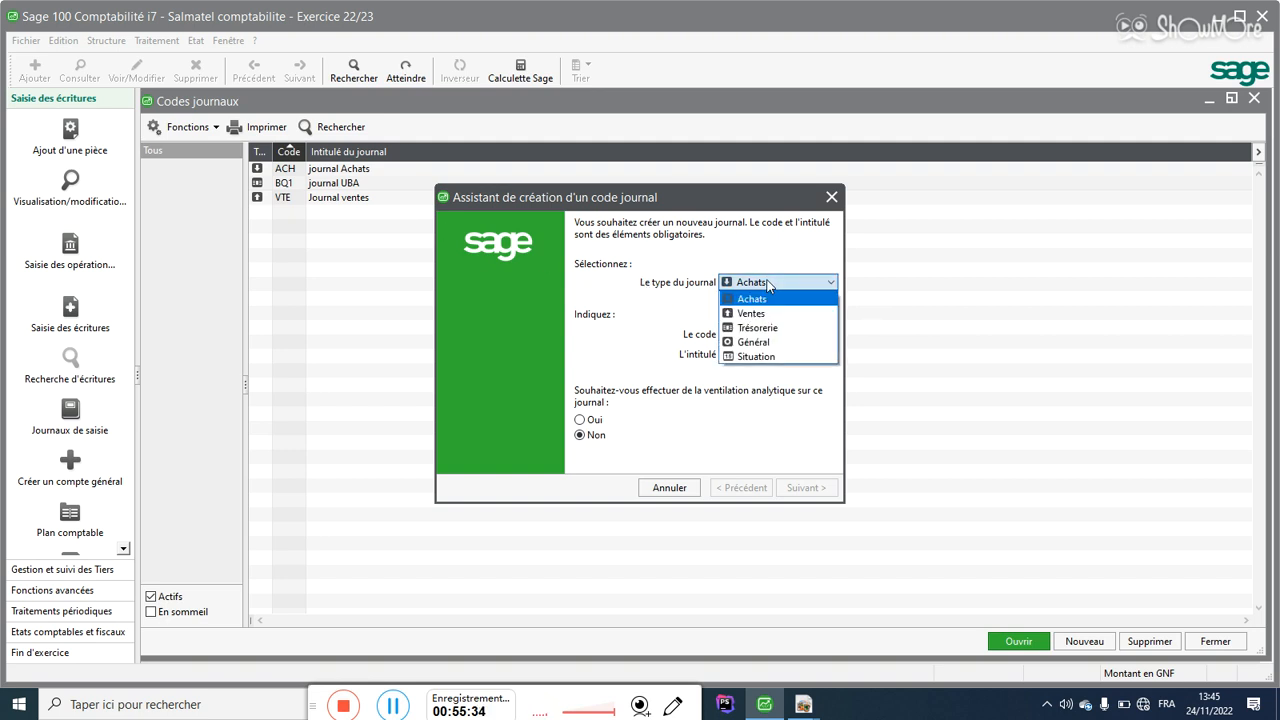
click(744, 328)
click(743, 334)
text(BQ2)
key(Tab)
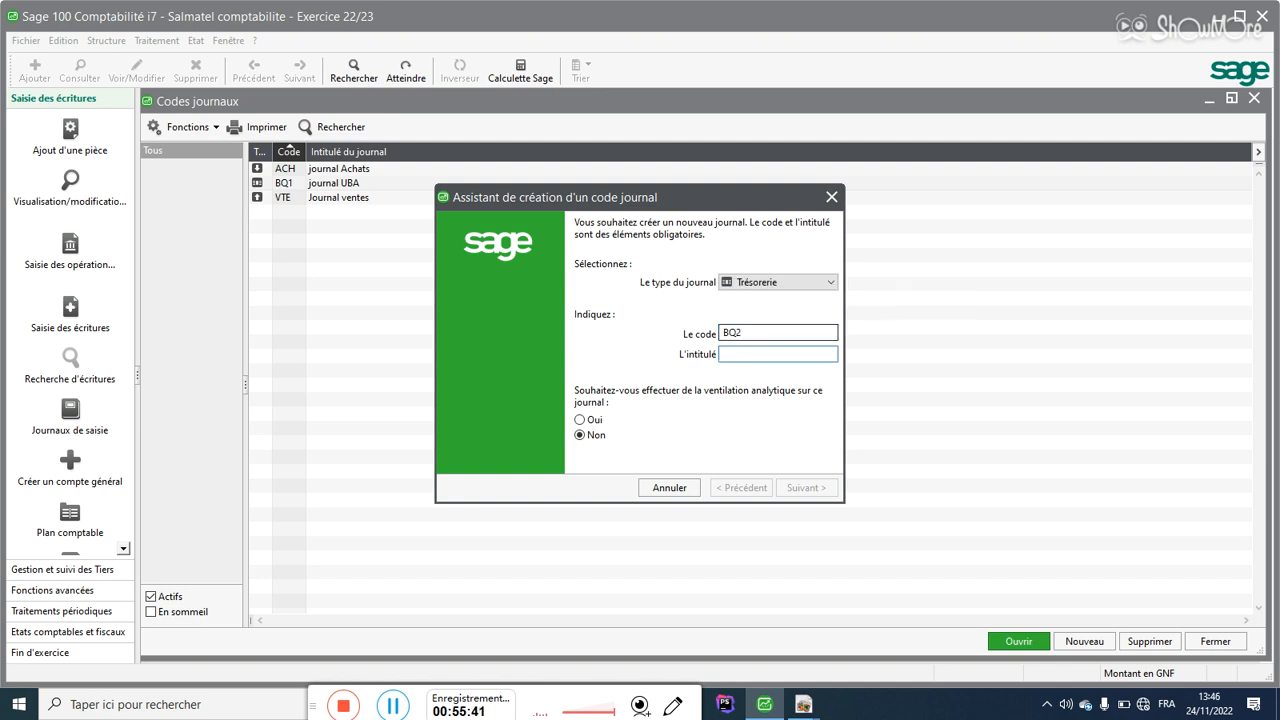
text(Econ)
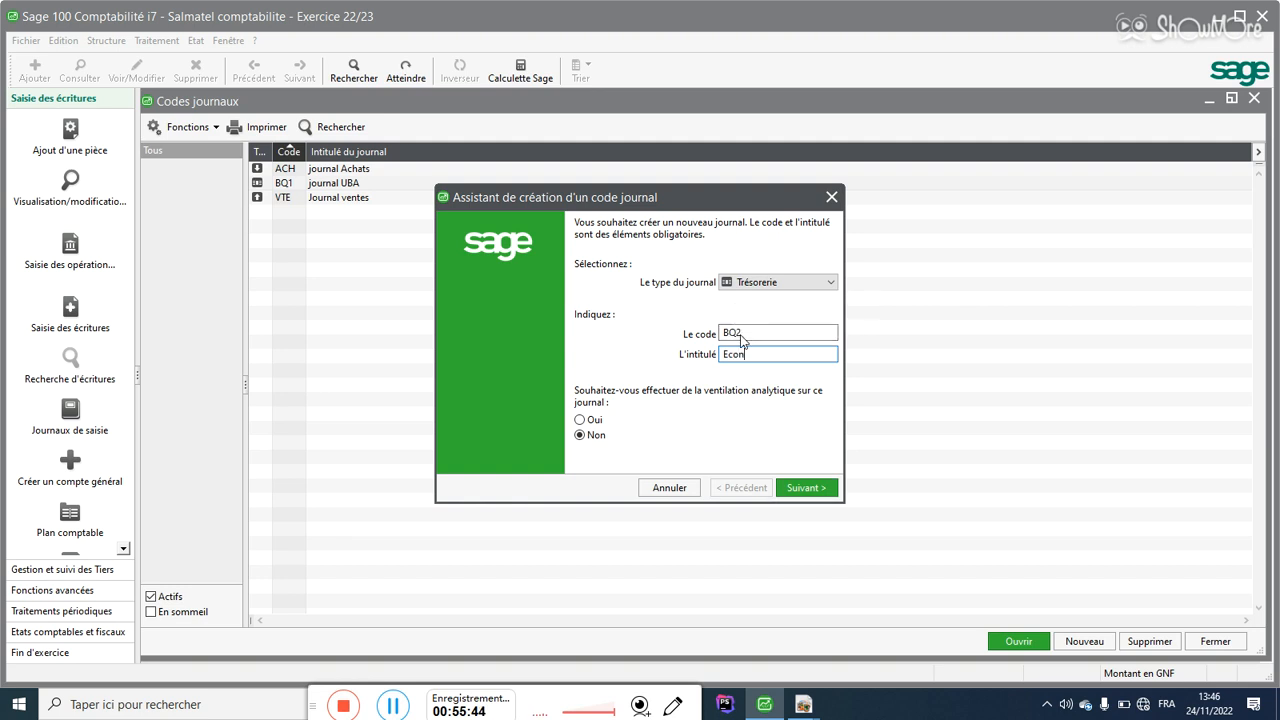
key(BackSpace)
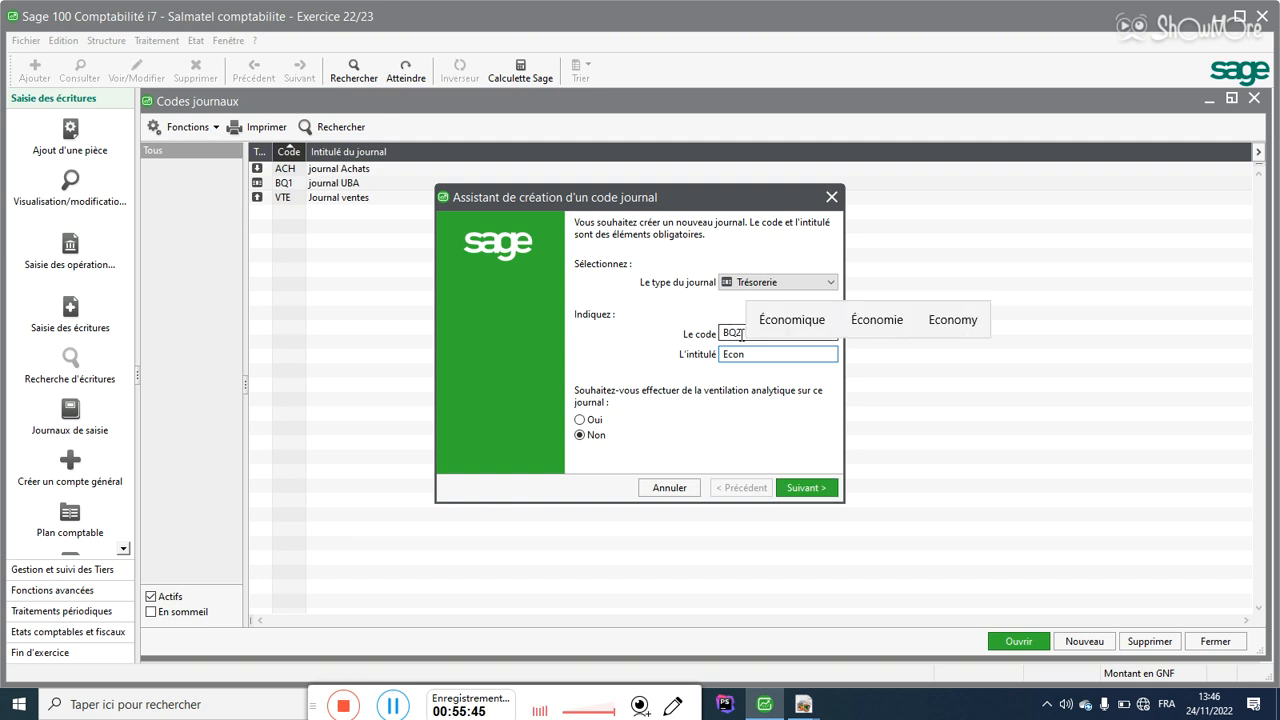
text(ban)
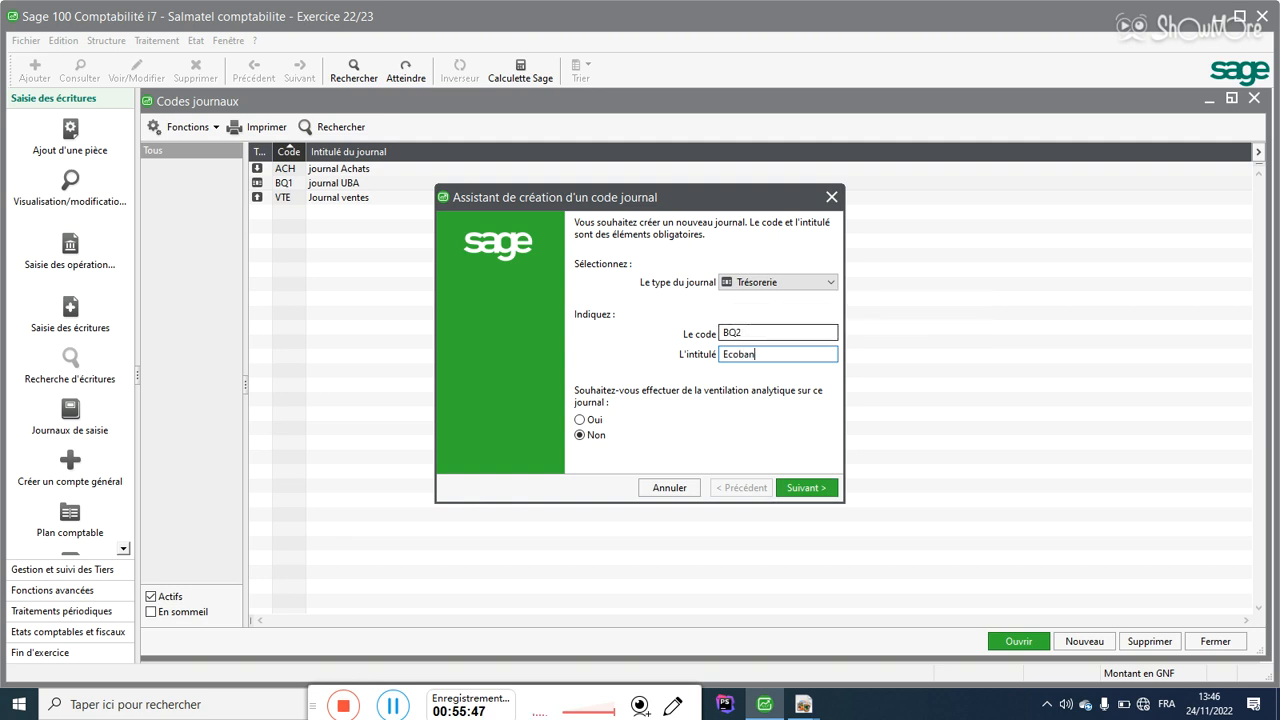
text(k)
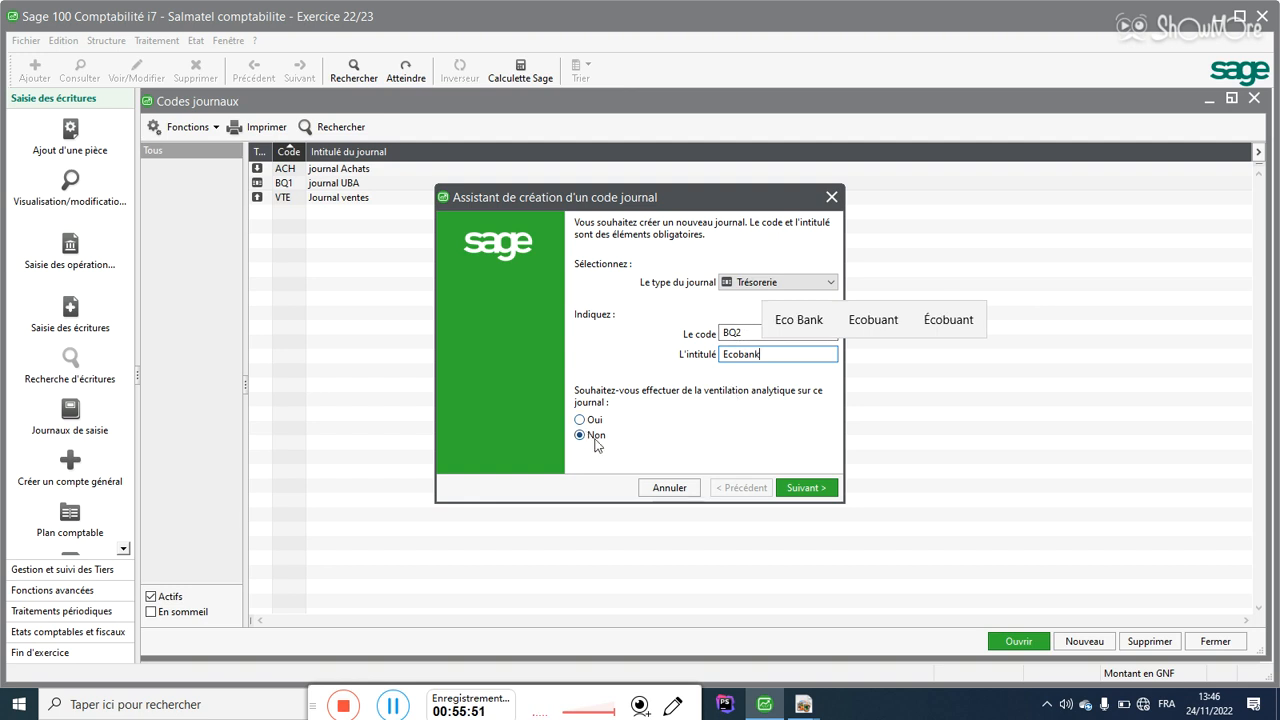
click(790, 490)
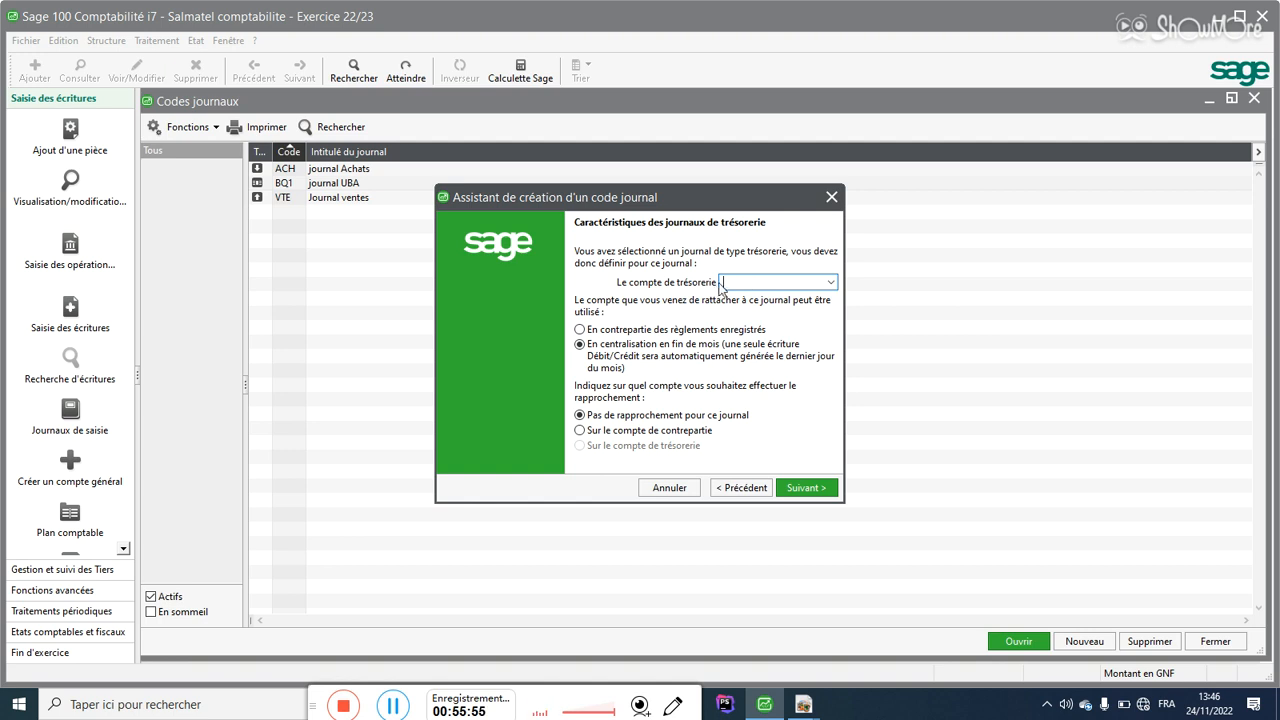
Step: Tie BQ2 to 521020 ECOBANK, posted per recorded settlements, reconciled on the contra account, and save it
text(52)
click(830, 282)
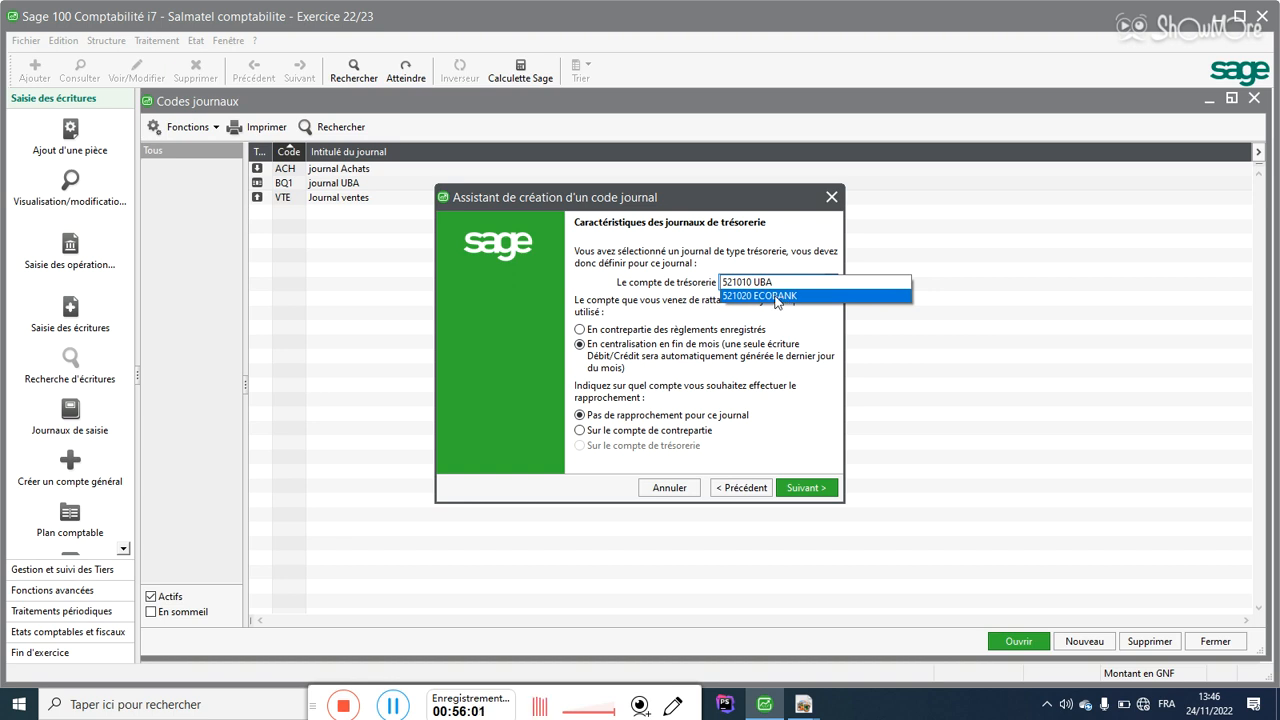
click(776, 297)
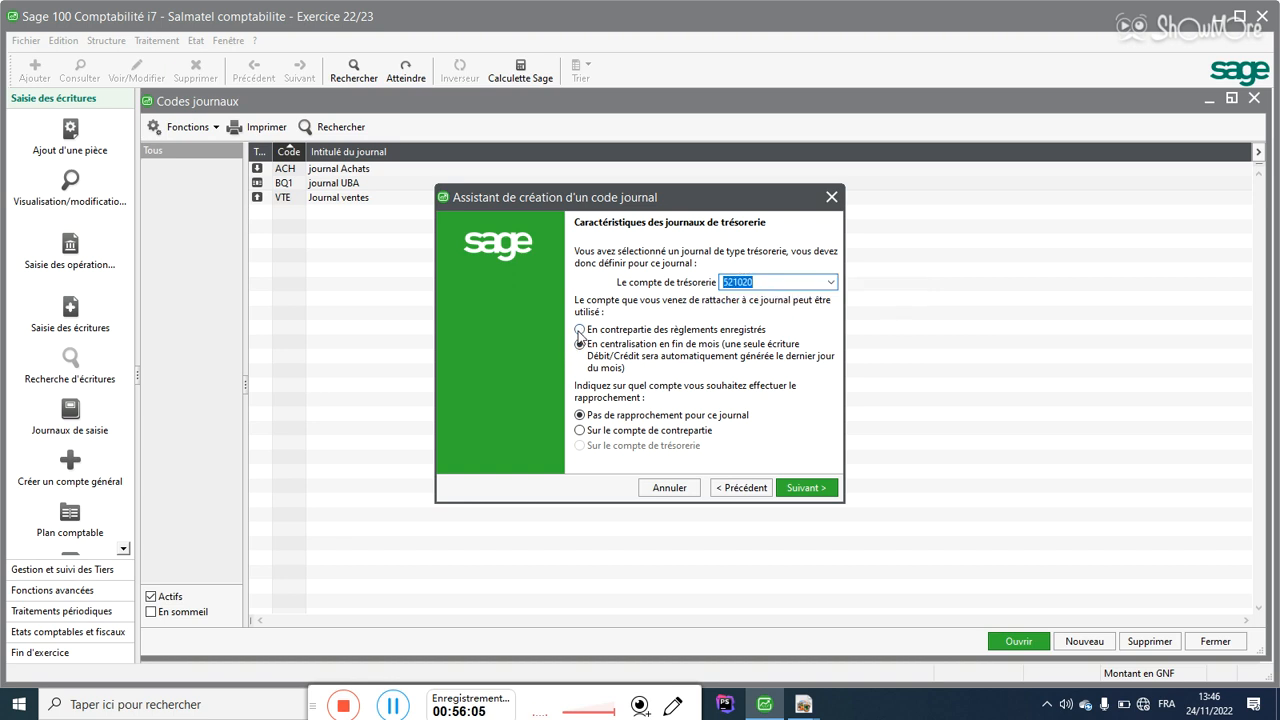
click(579, 332)
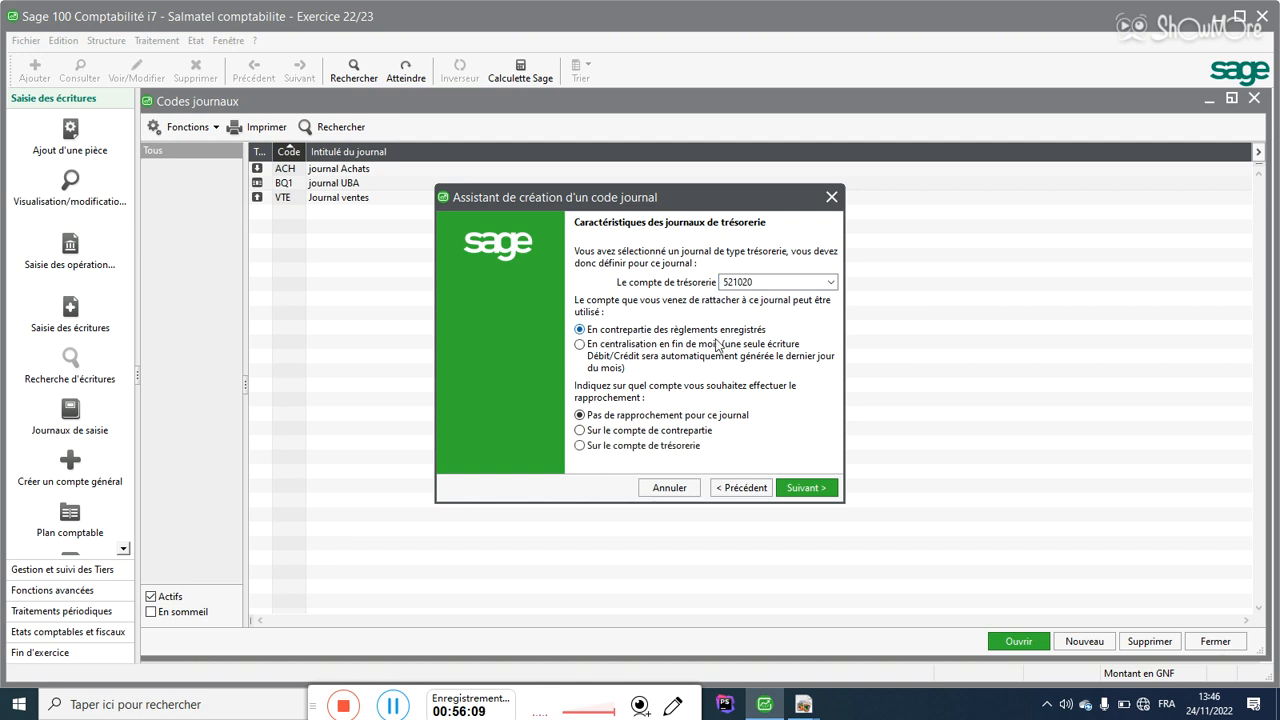
click(629, 436)
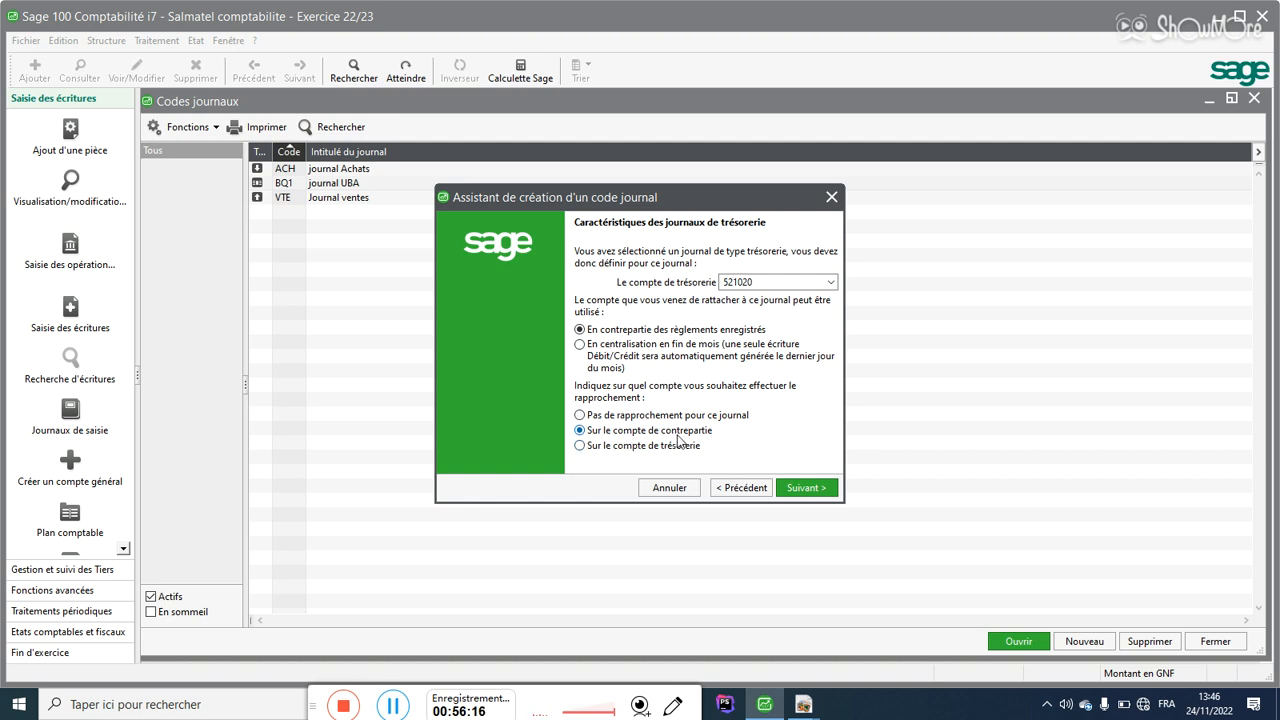
click(806, 489)
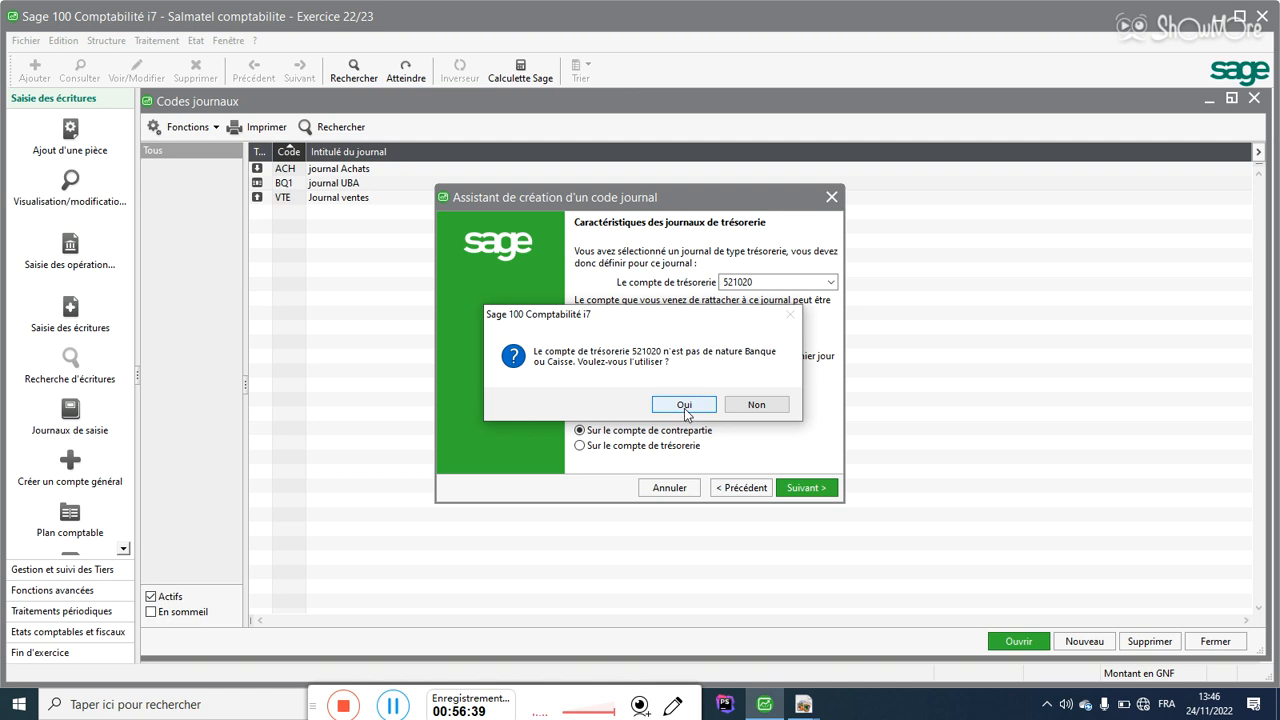
click(684, 406)
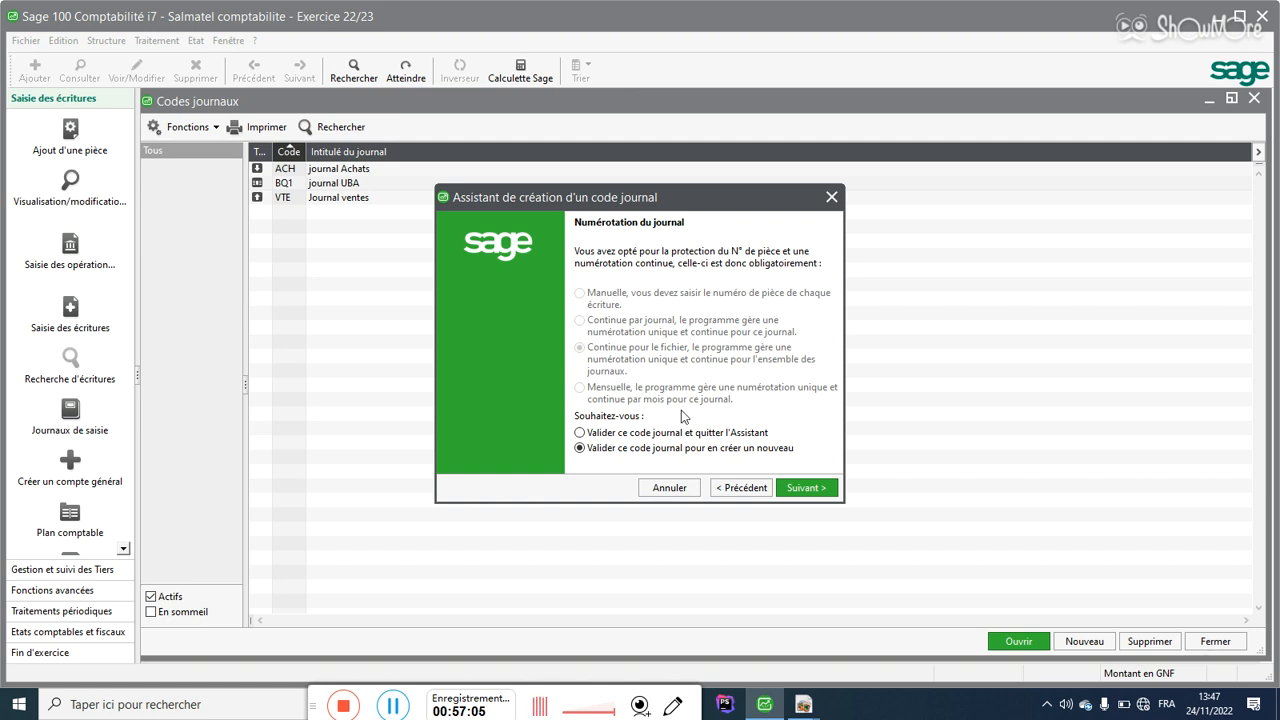
click(798, 487)
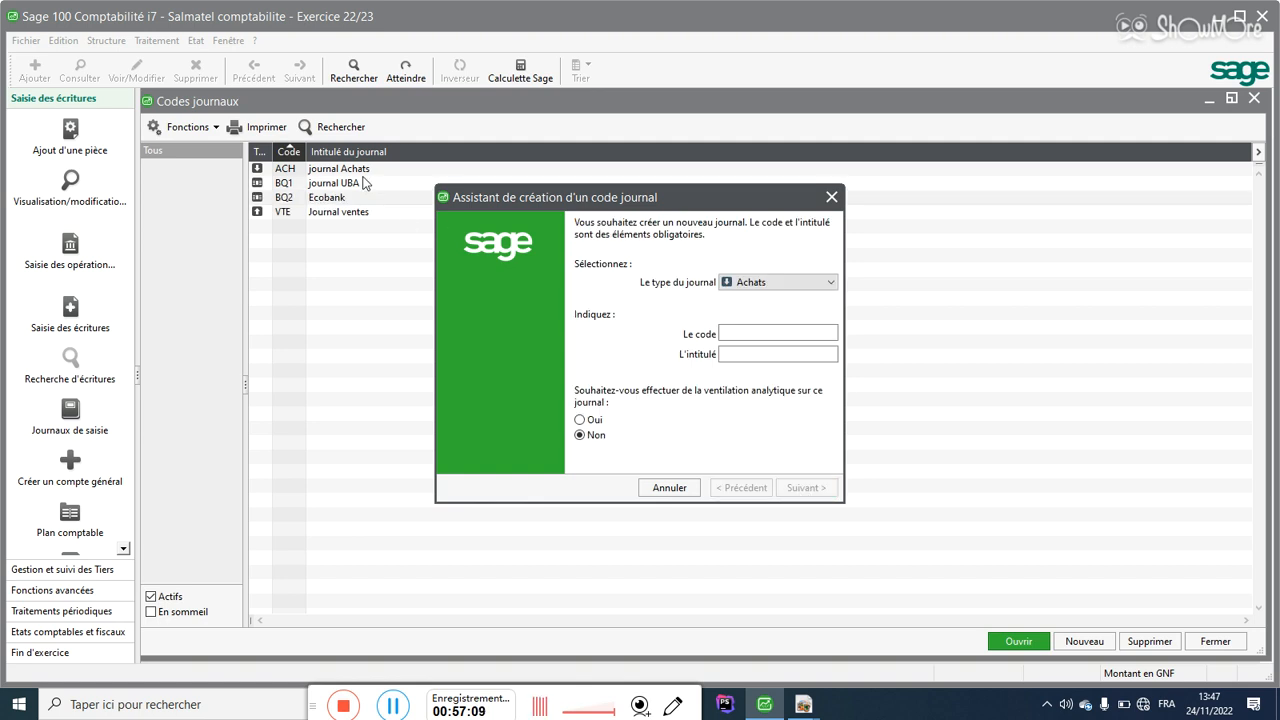
Step: Choose the Trésorerie journal type and enter code CAS1
click(754, 282)
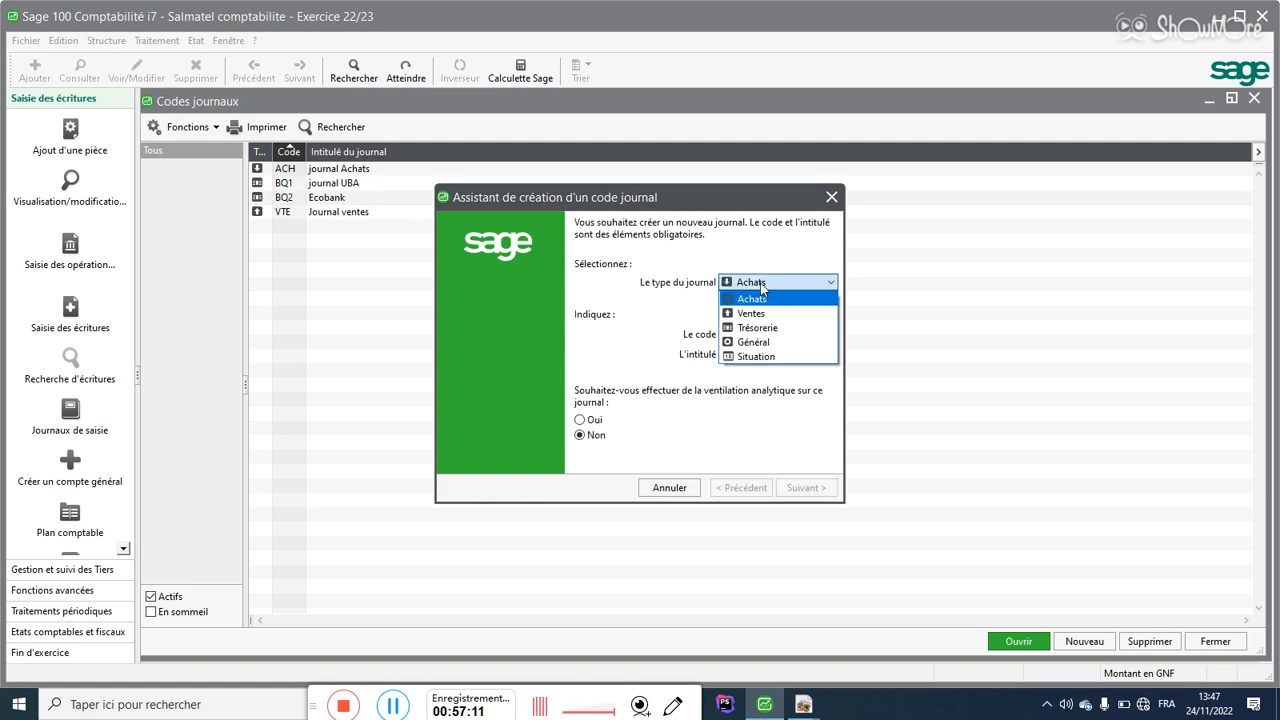
click(747, 329)
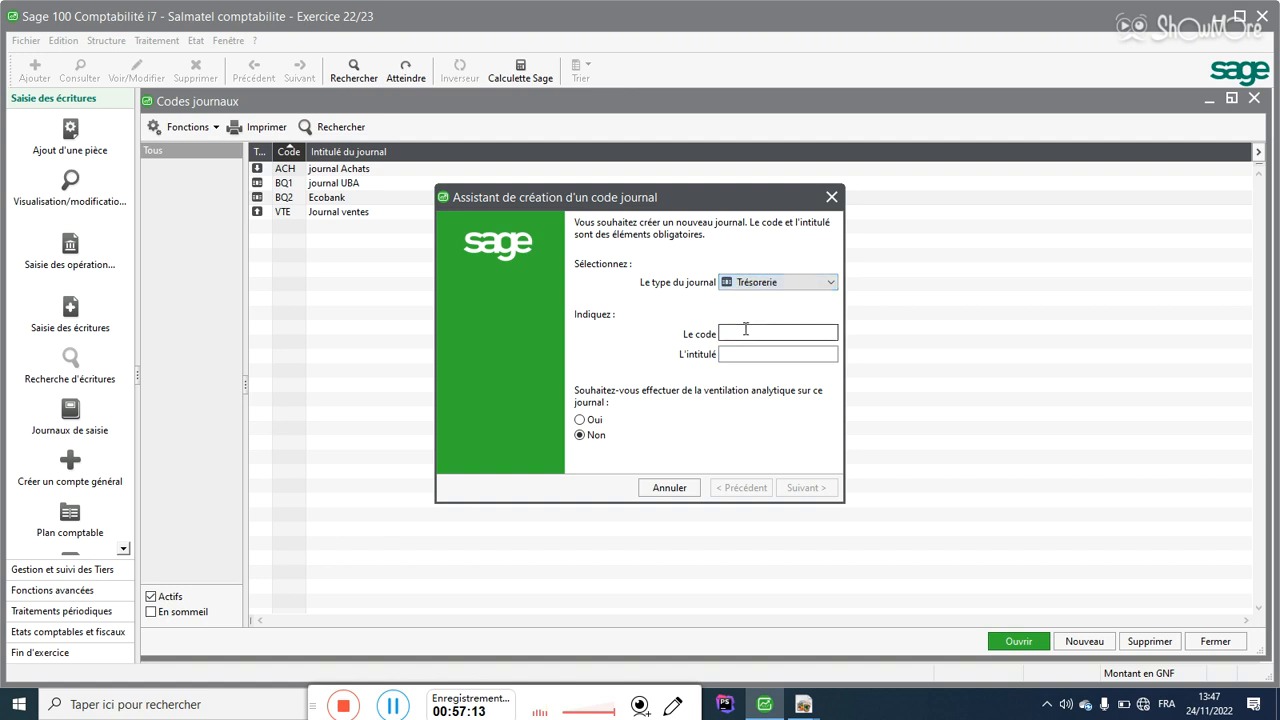
text(C)
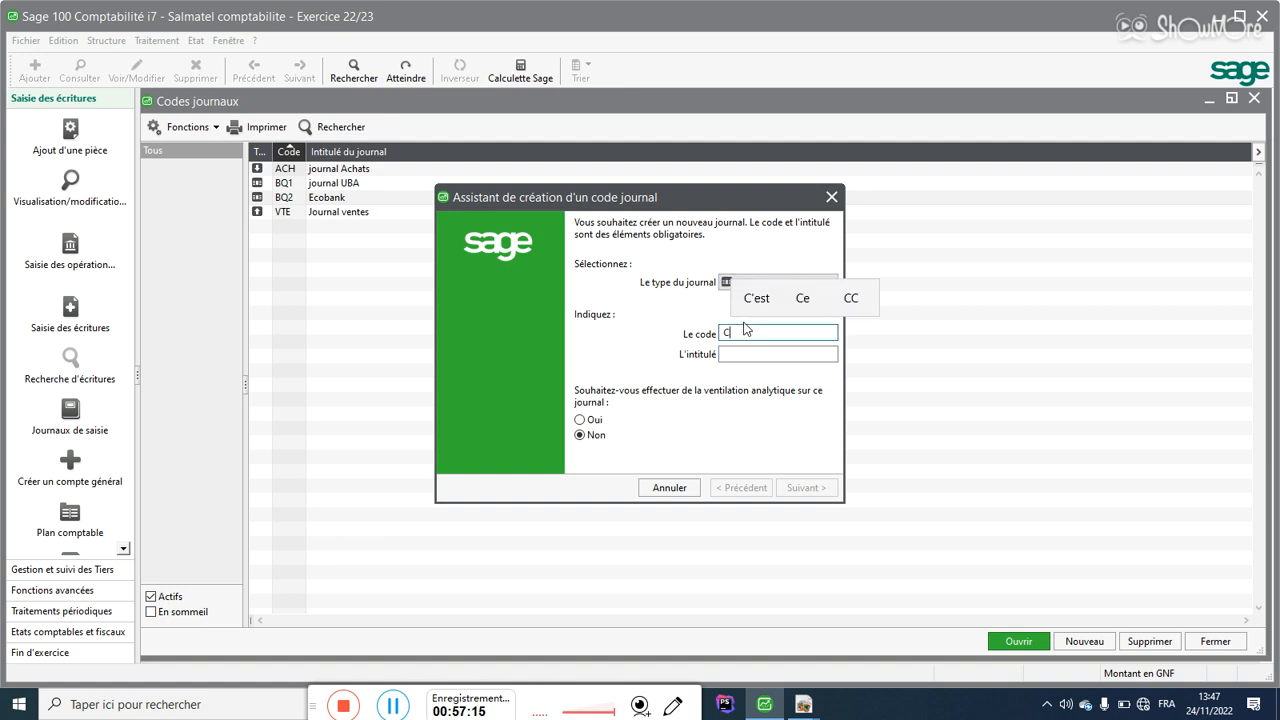
text(AS1)
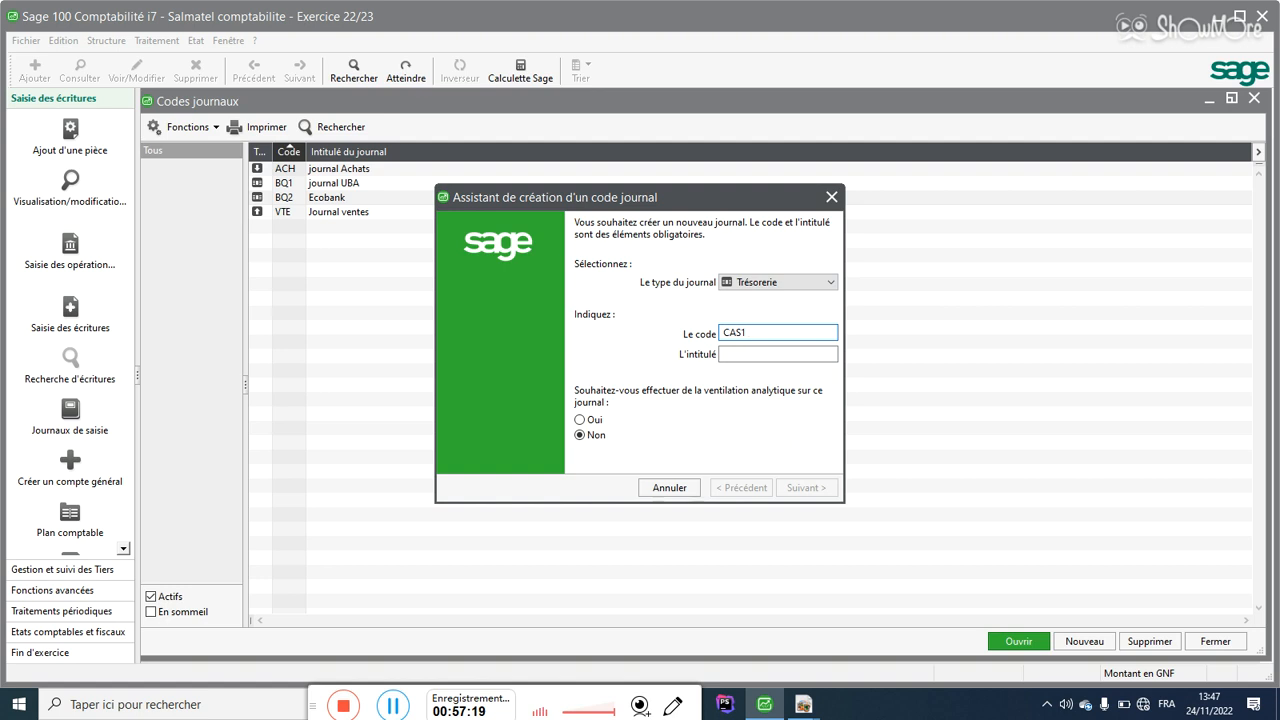
click(737, 354)
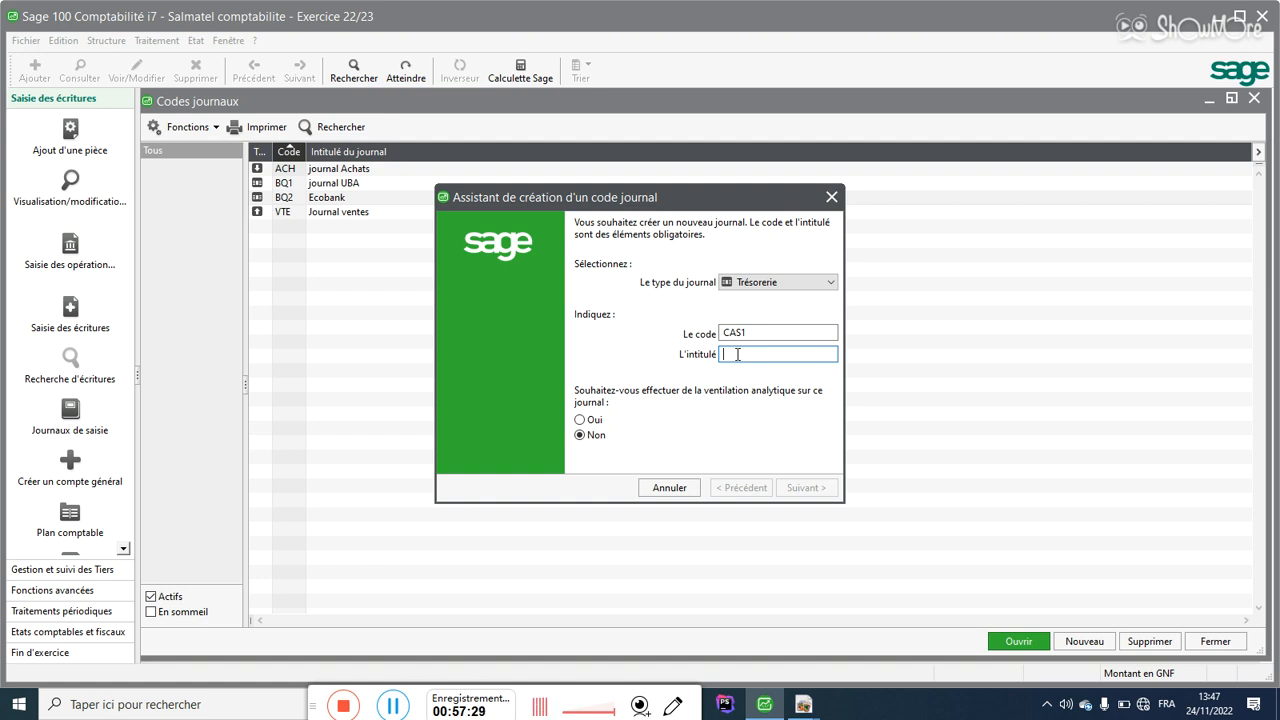
Step: Title the journal 'Grande caisse', replacing the first attempt 'Caisse principale'
text(Ca)
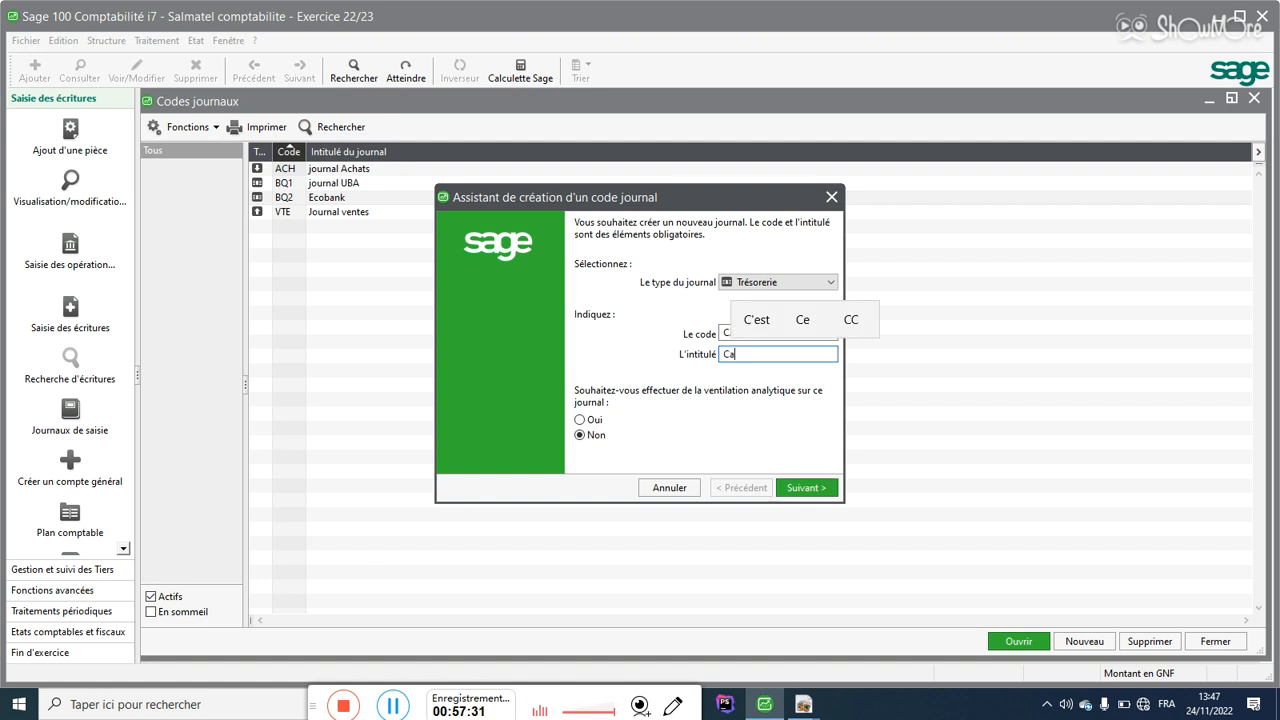
text(isse princi)
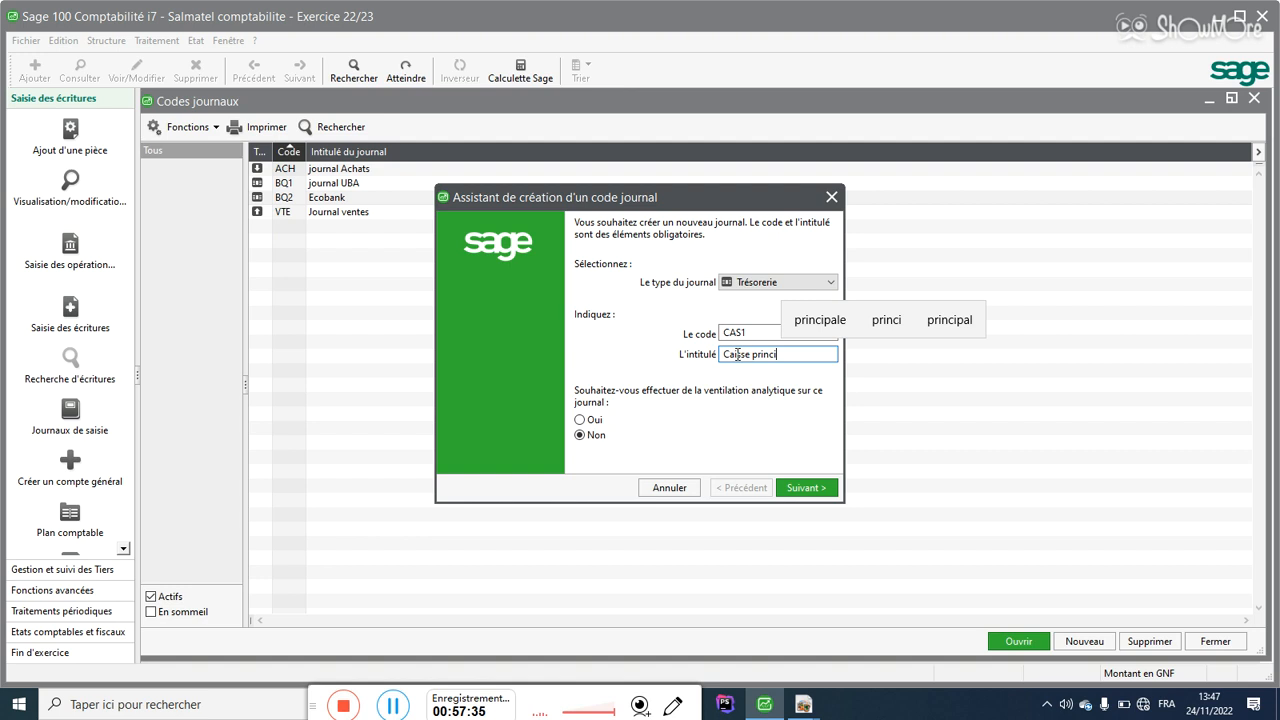
click(820, 319)
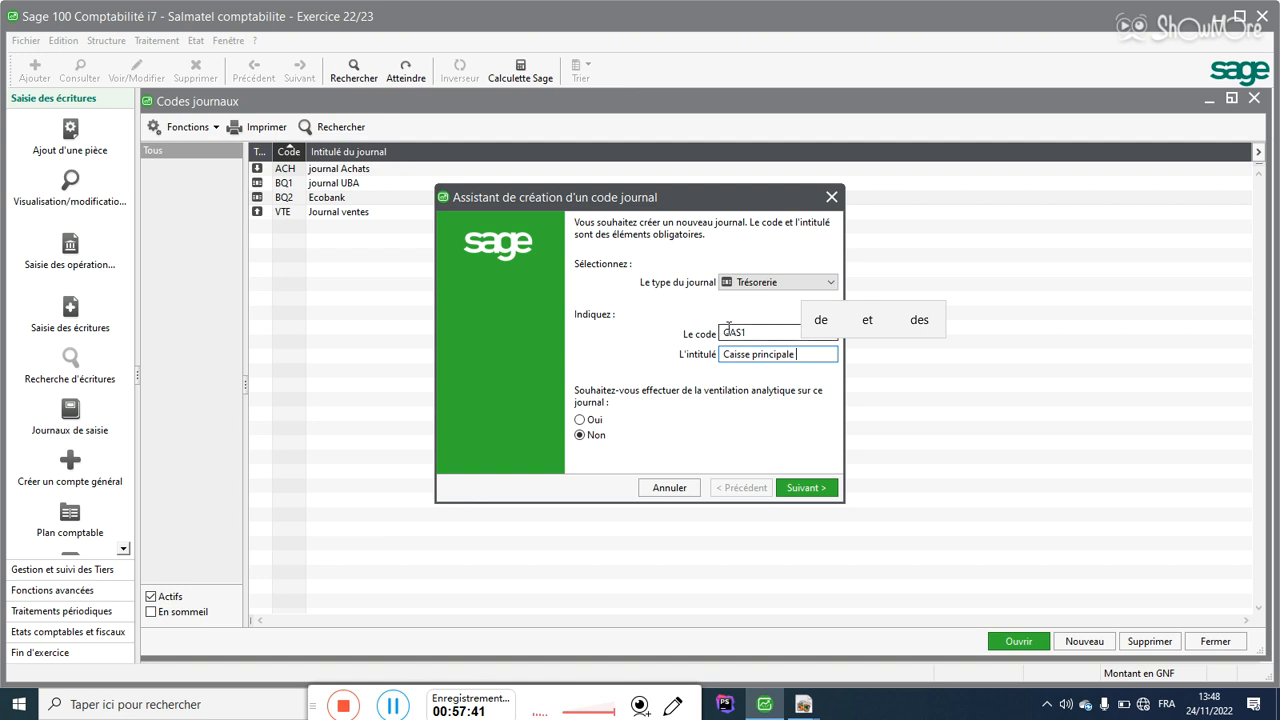
drag(751, 354, 805, 354)
click(754, 355)
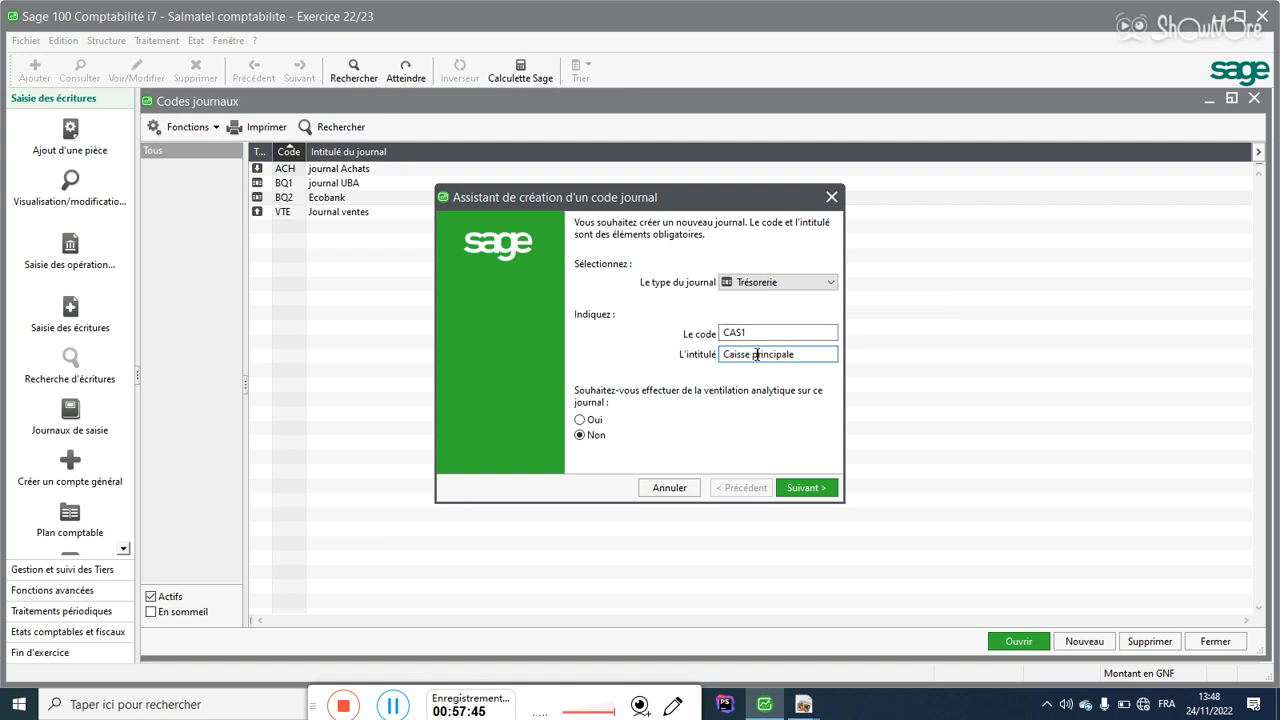
drag(750, 353, 703, 352)
drag(800, 356, 681, 331)
text(c)
key(BackSpace)
text(C)
key(BackSpace)
text(Caisse pr)
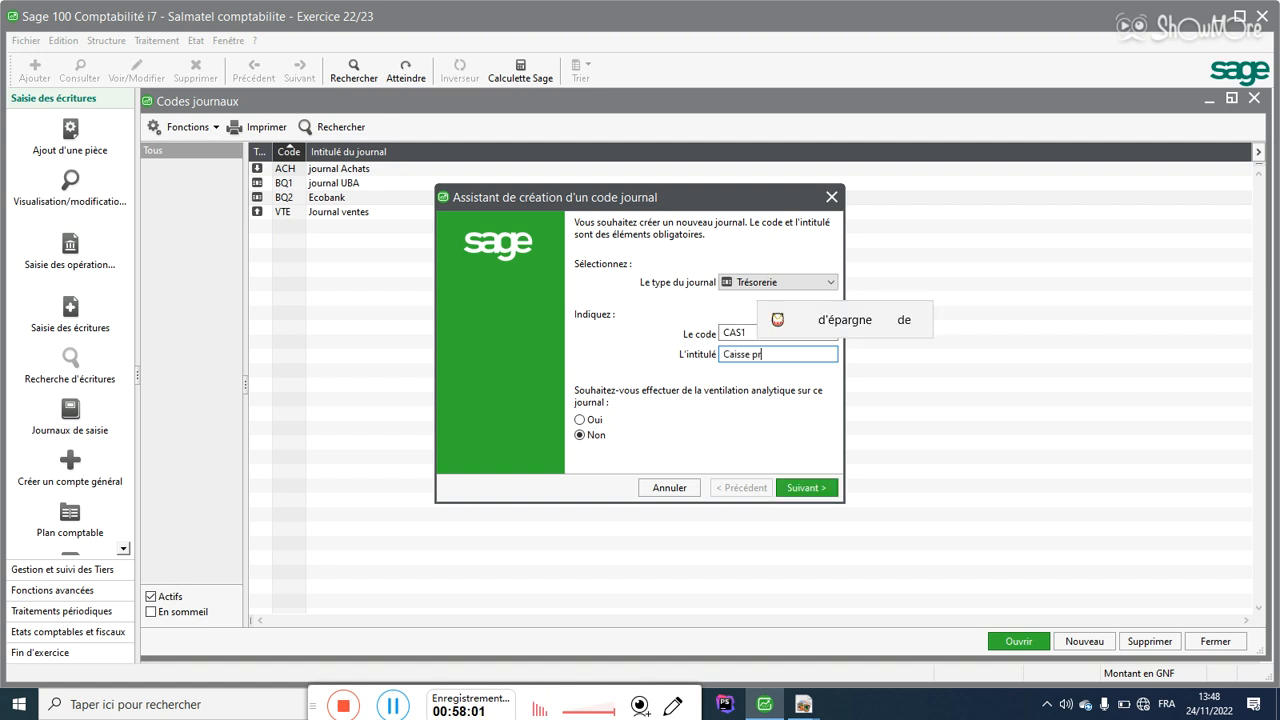
key(BackSpace)
key(BackSpace)
key(BackSpace)
key(BackSpace)
key(BackSpace)
key(BackSpace)
key(BackSpace)
key(BackSpace)
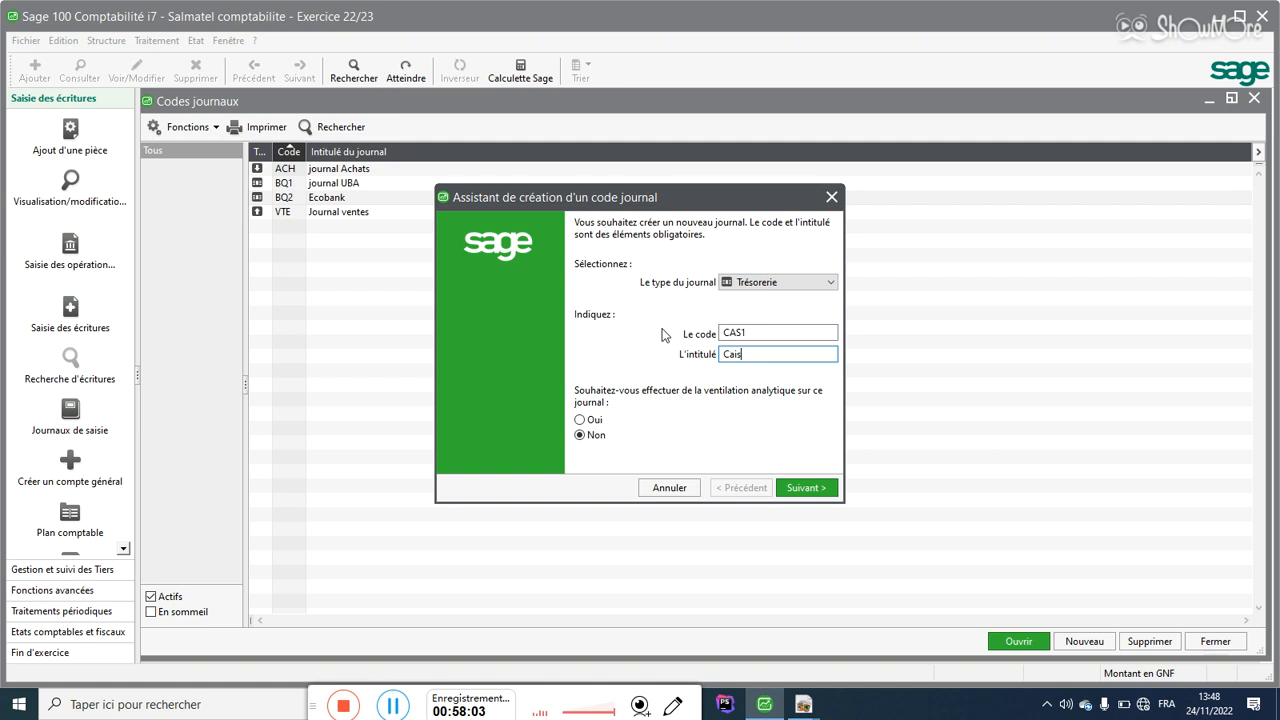
text(Grande)
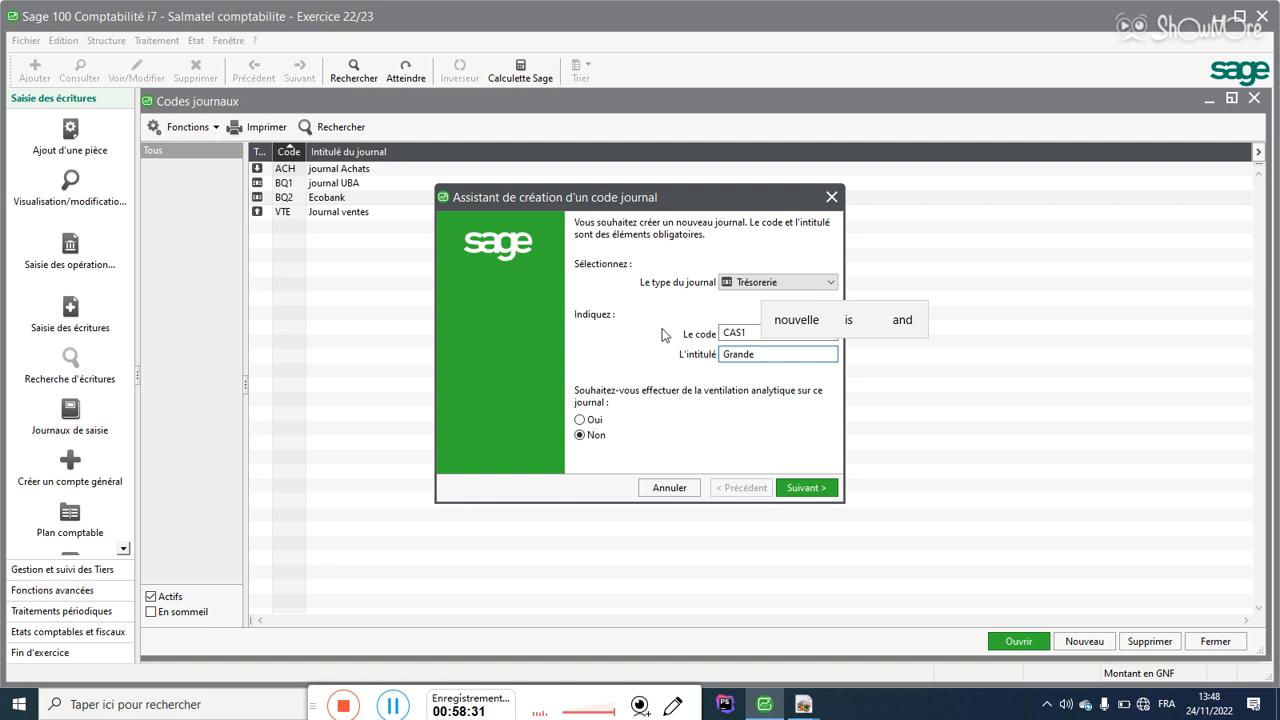
text(caisse)
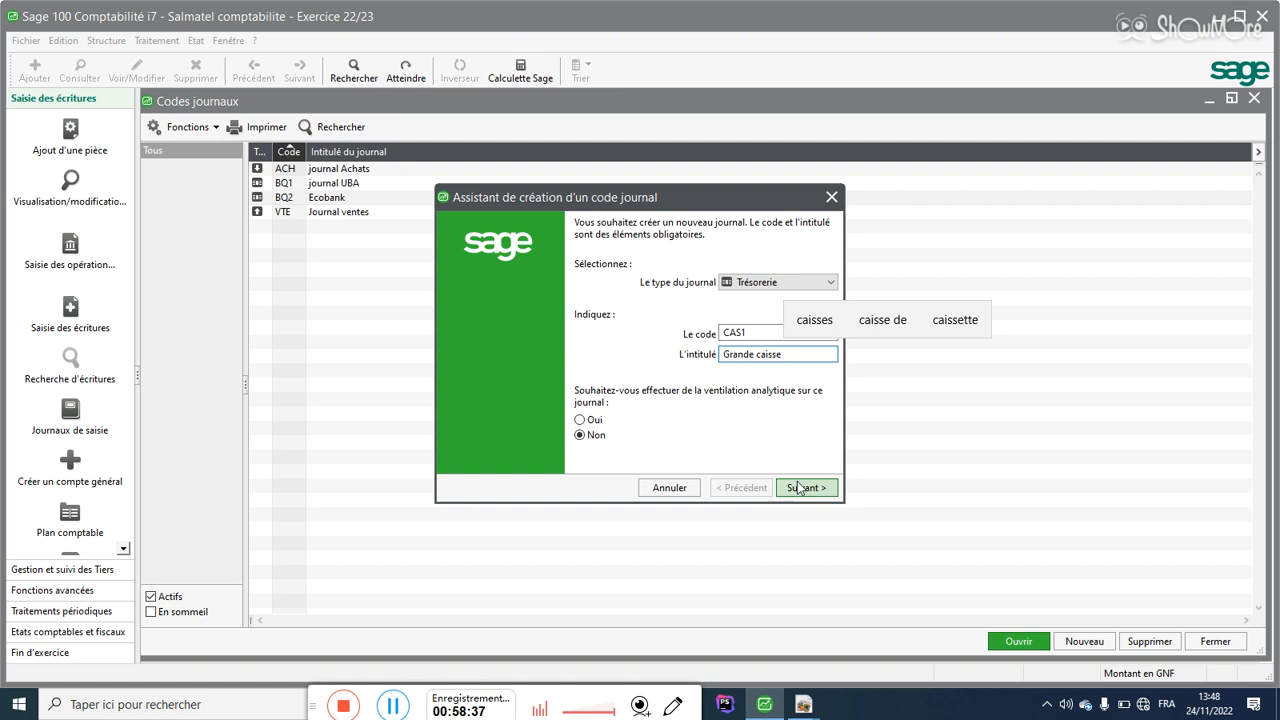
Step: Assign treasury account 571101 Grande Caisses to CAS1, accept the warning, and save the journal
click(799, 487)
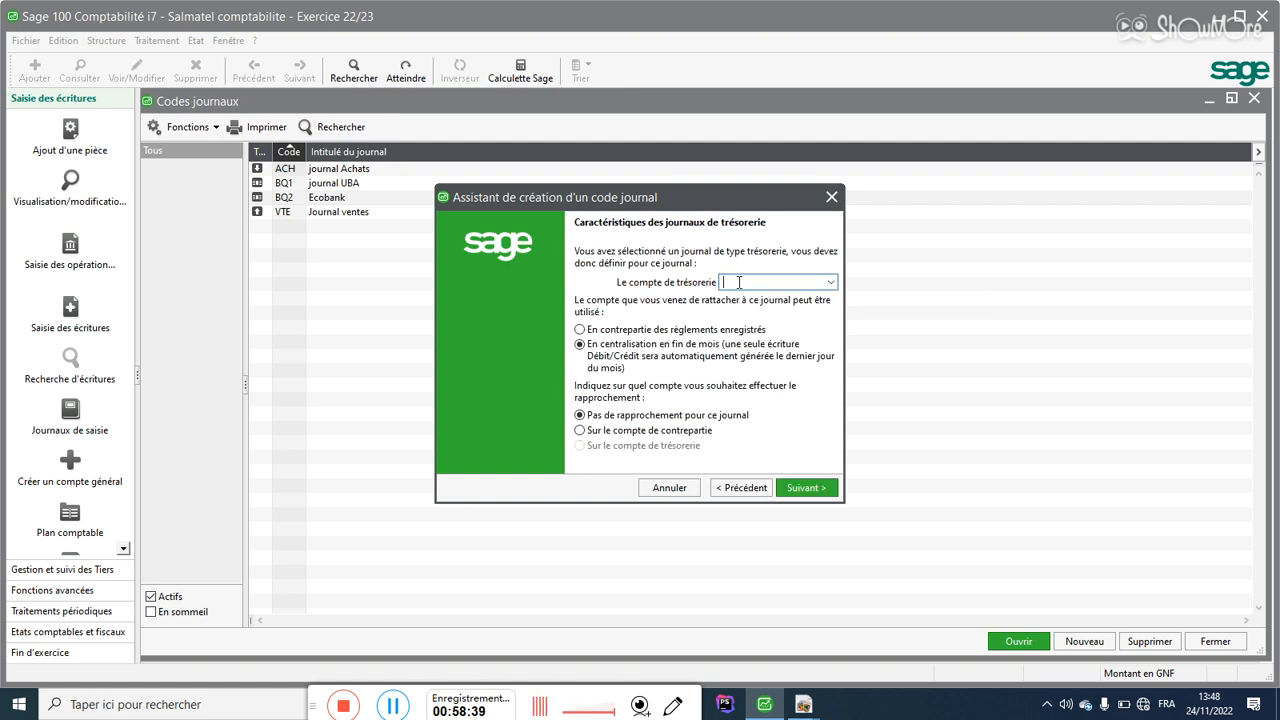
text(57)
click(830, 285)
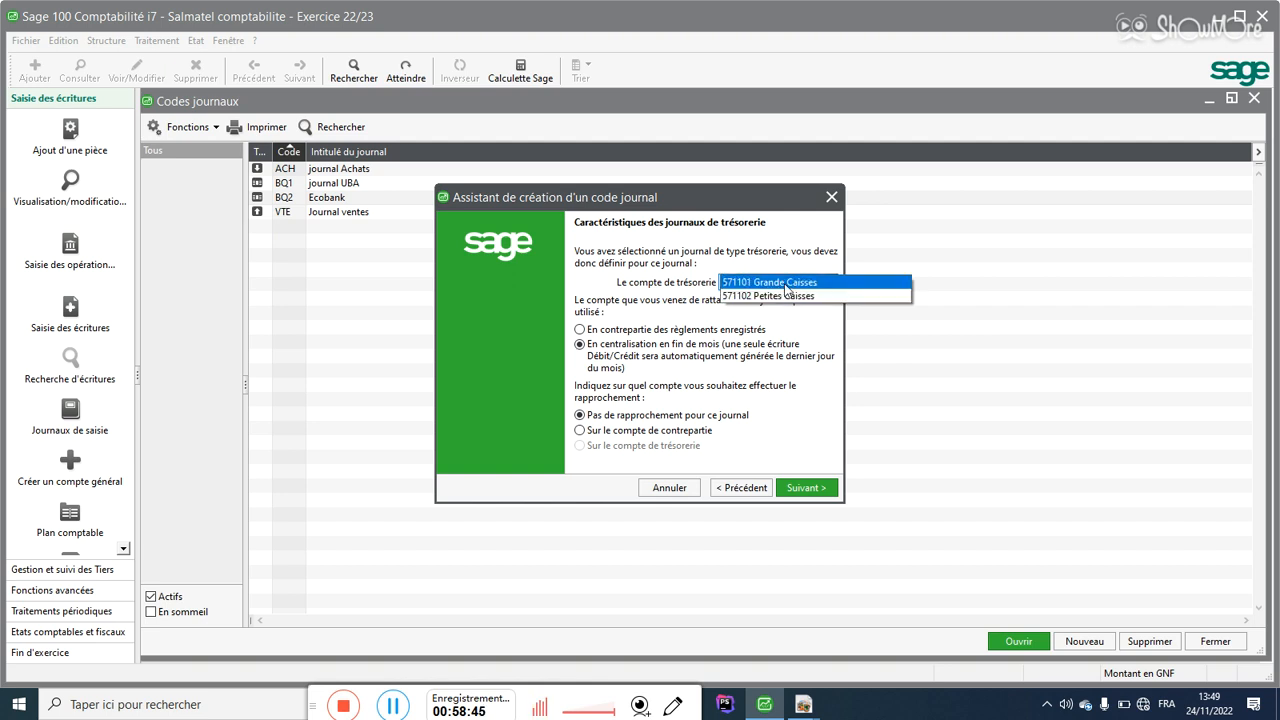
click(768, 283)
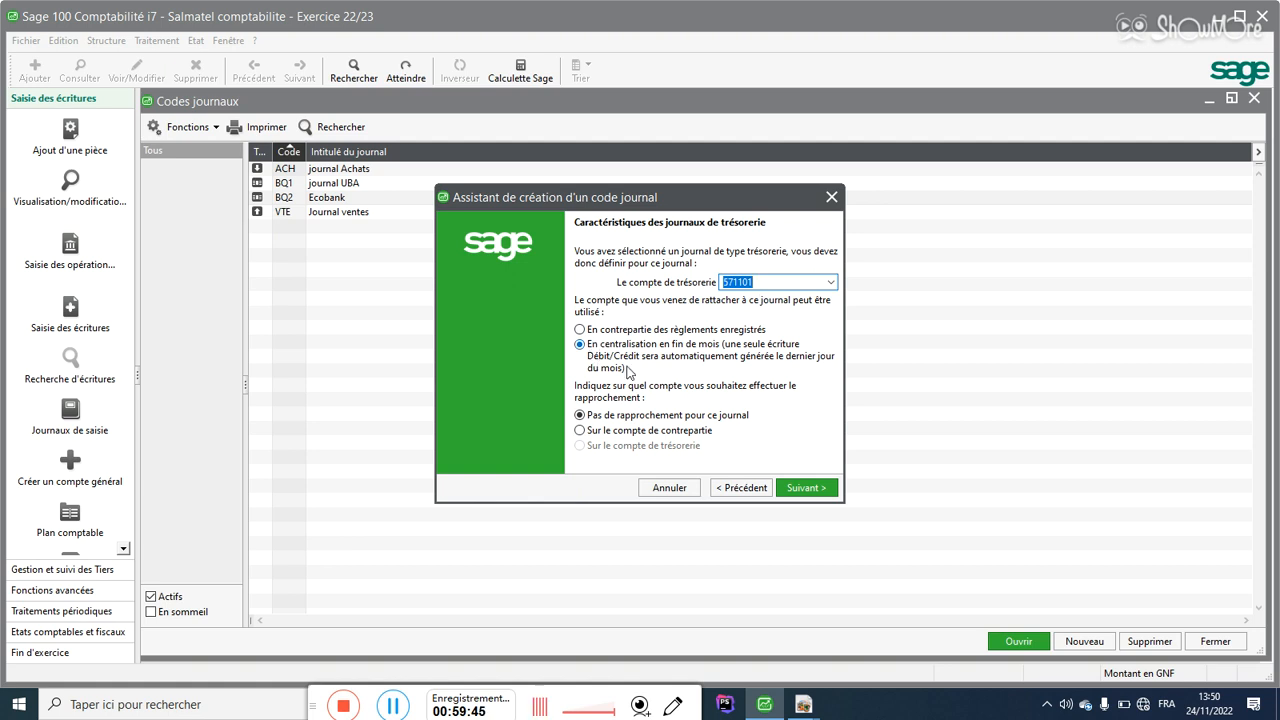
click(813, 486)
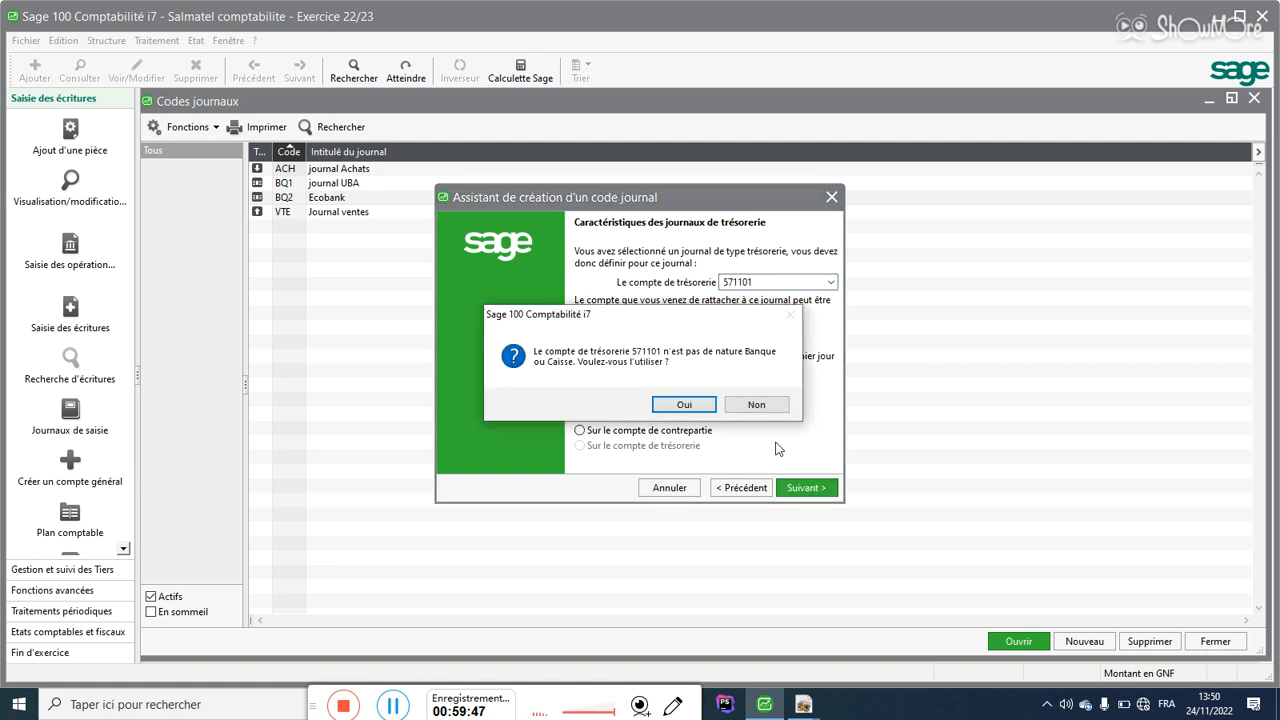
click(685, 405)
click(804, 487)
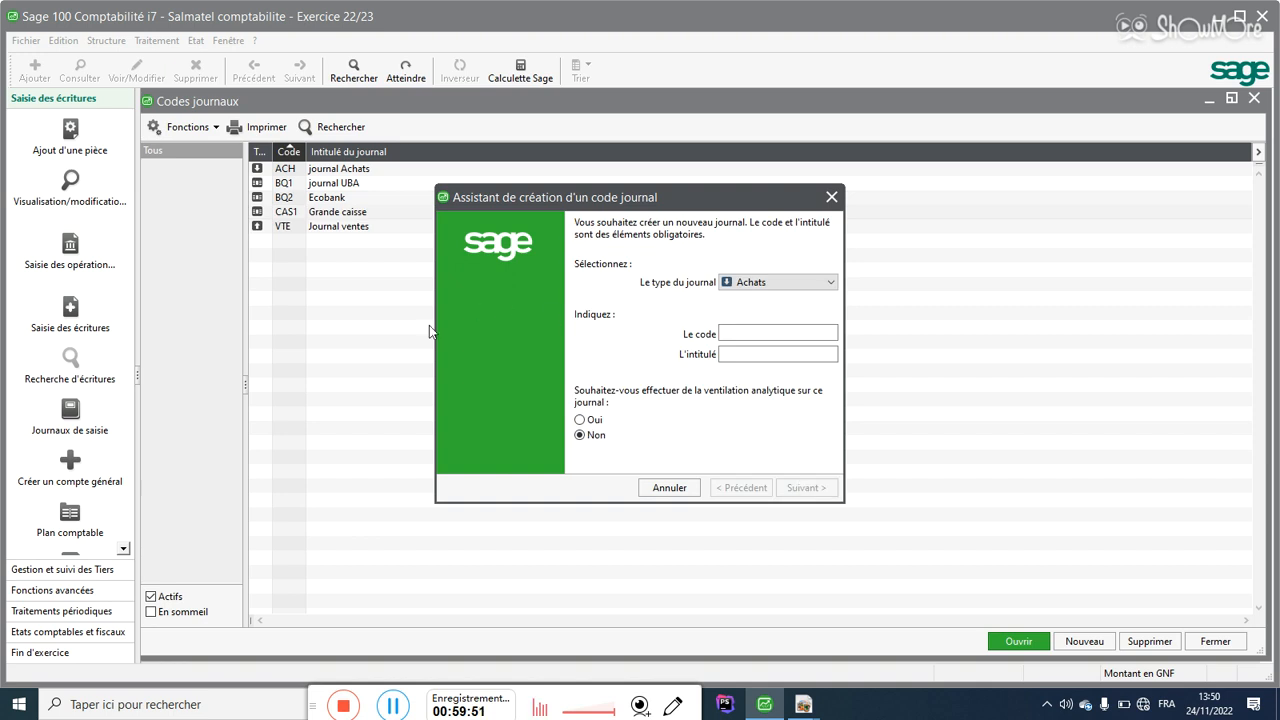
Step: Start a Trésorerie journal with code CAS2 and title 'Petite caisse'
click(758, 284)
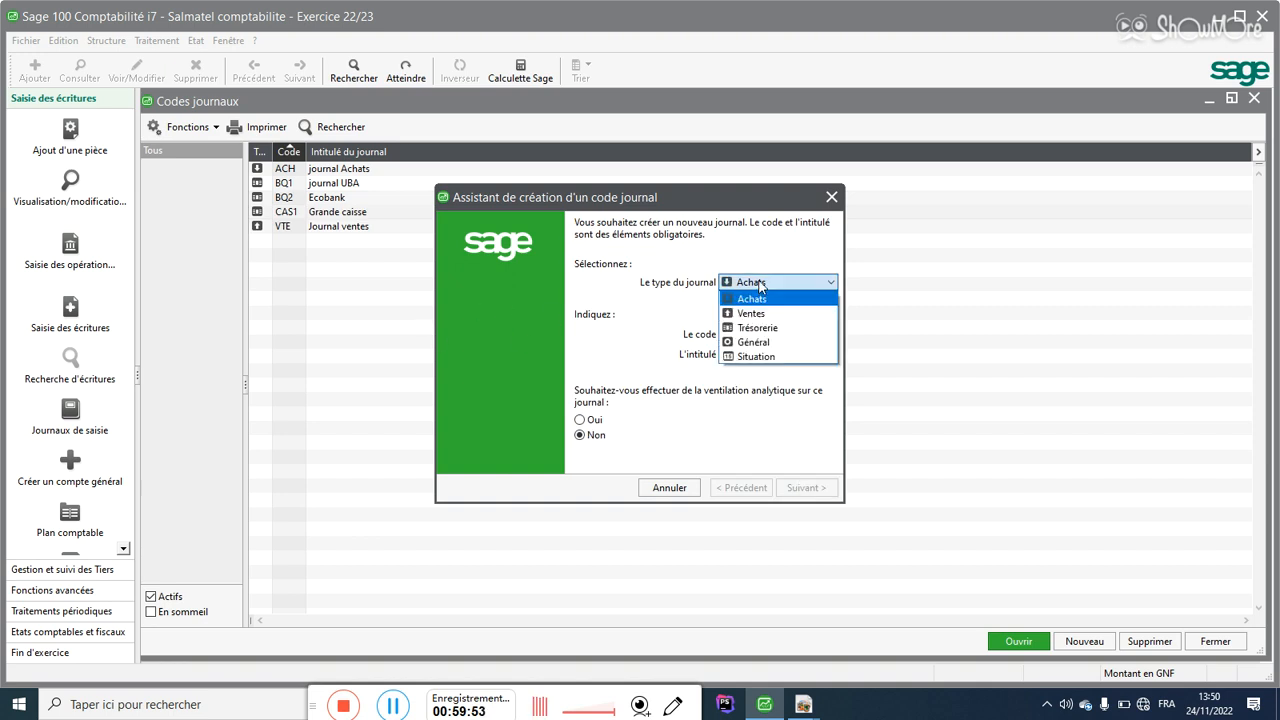
click(749, 330)
click(741, 333)
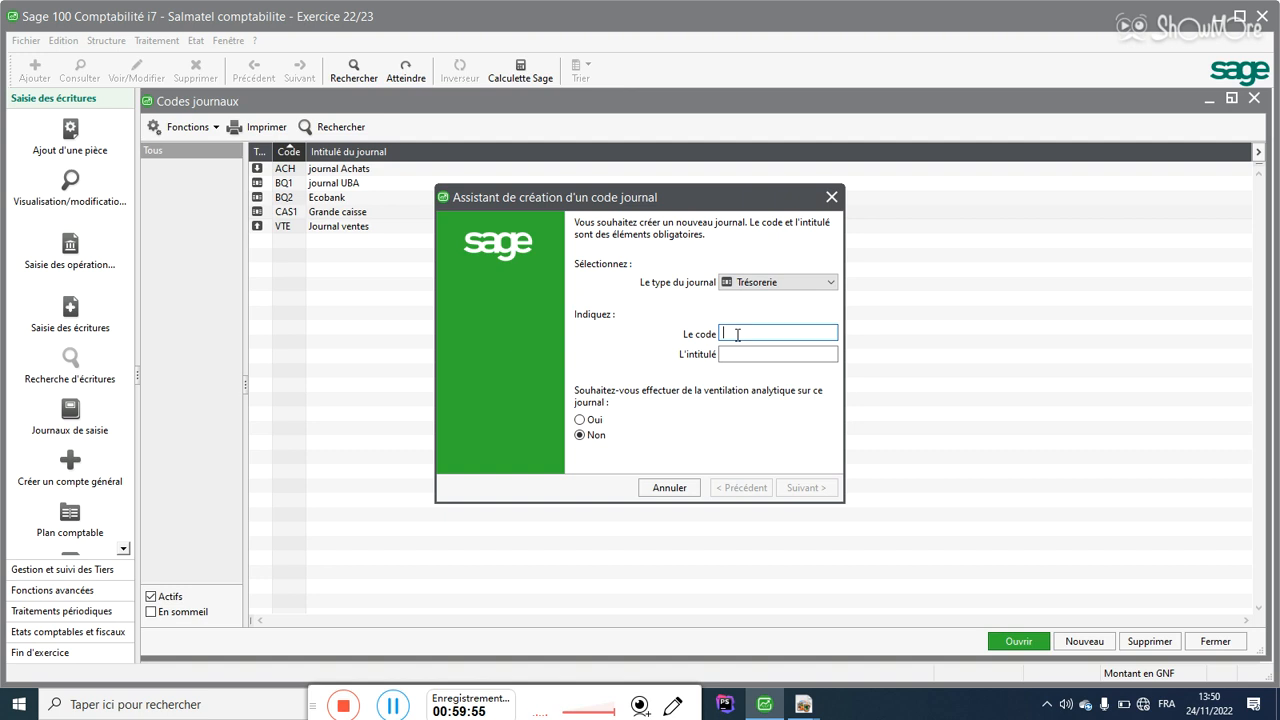
text(CAS)
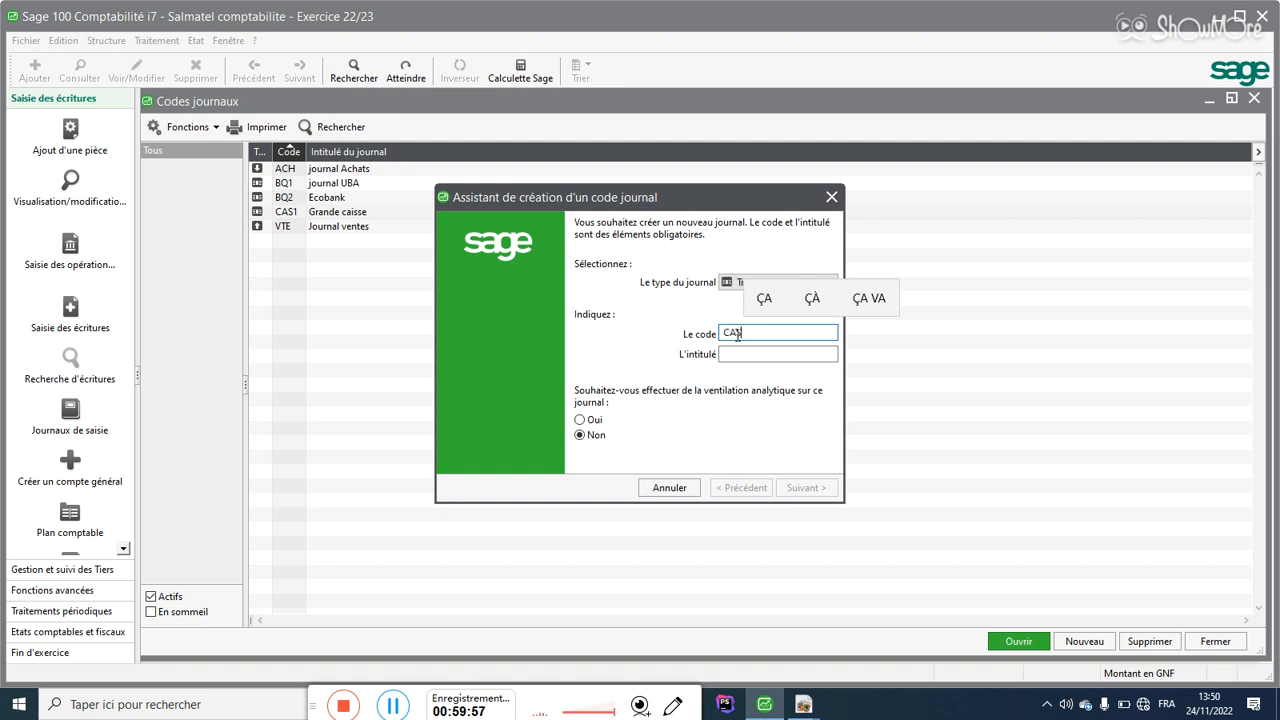
text(2)
click(738, 354)
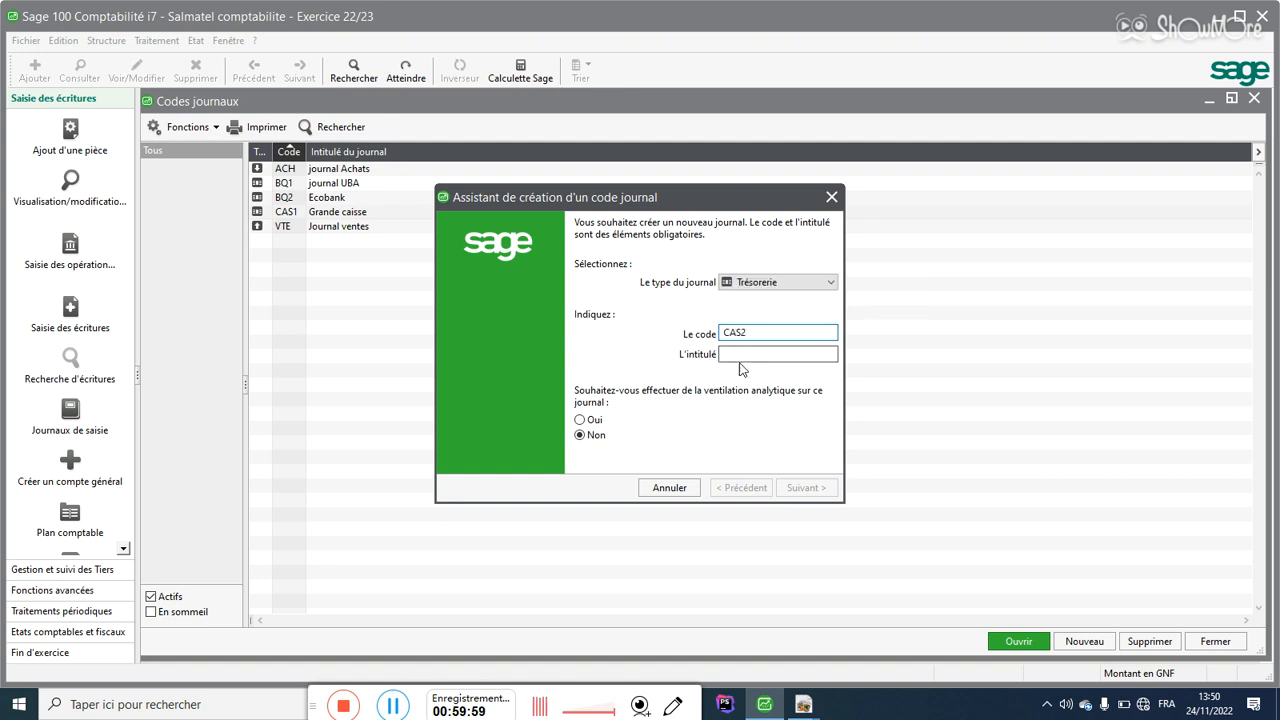
text(P)
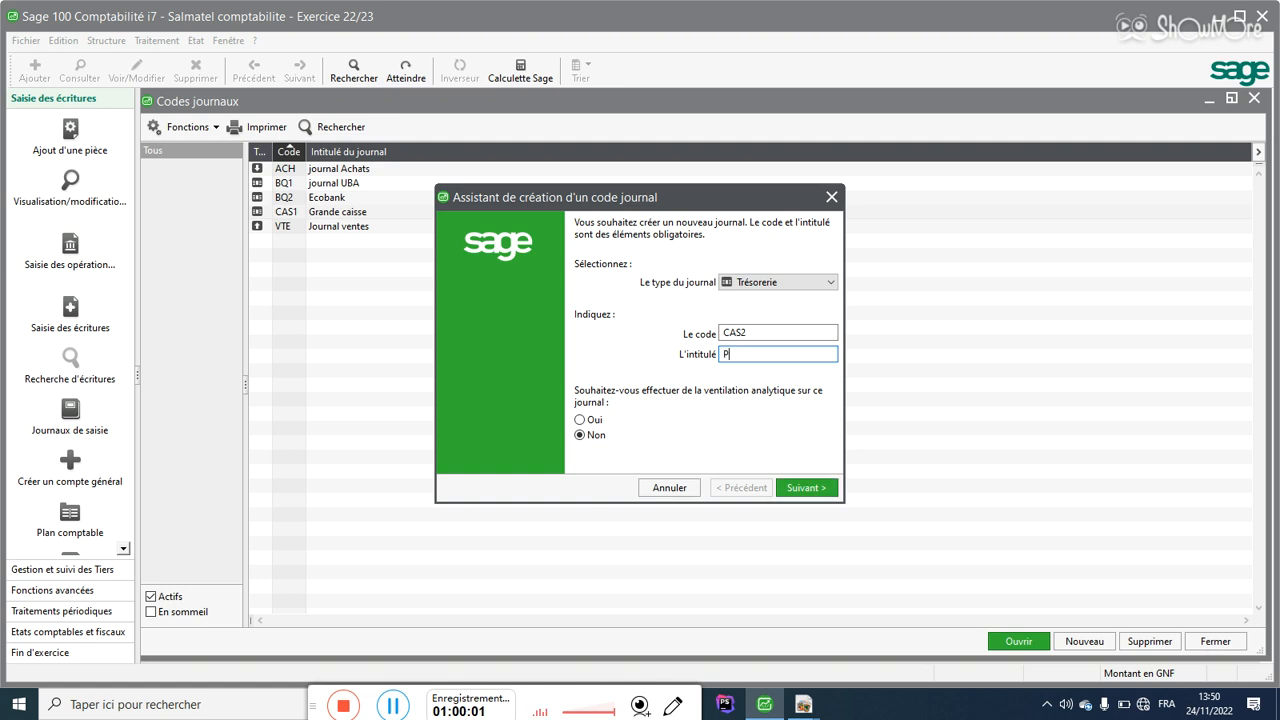
text(etite)
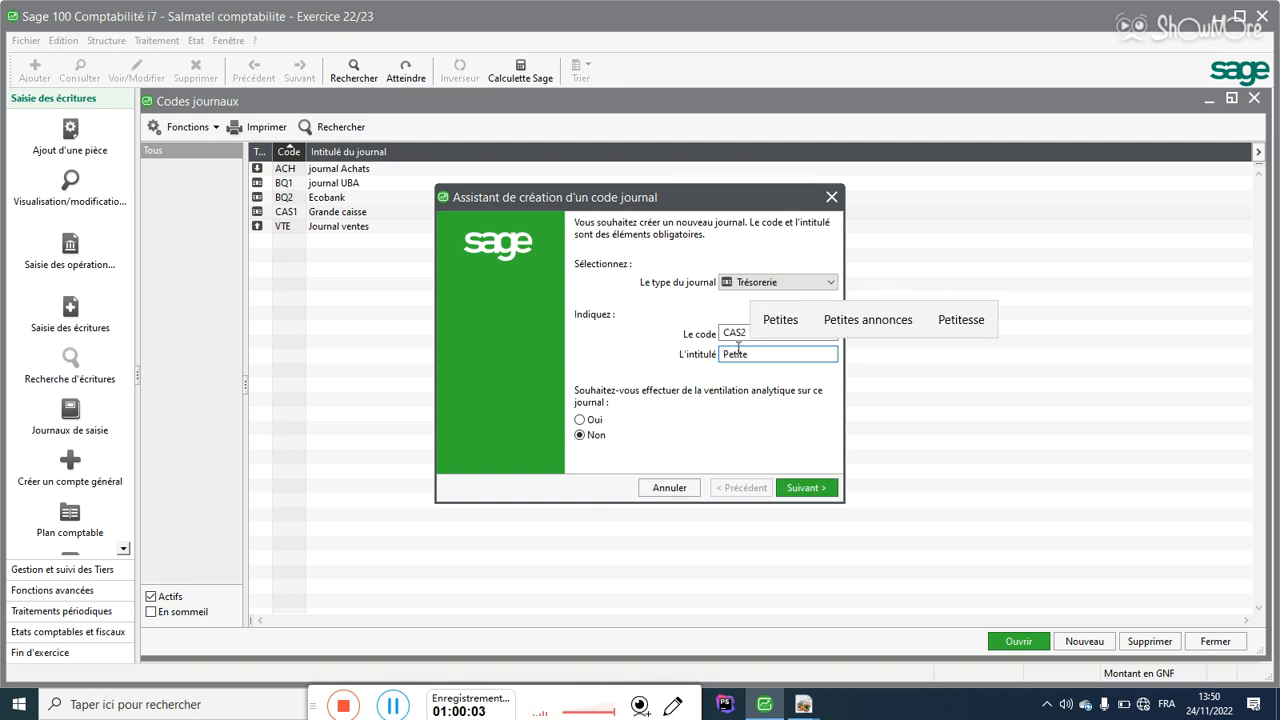
text( c)
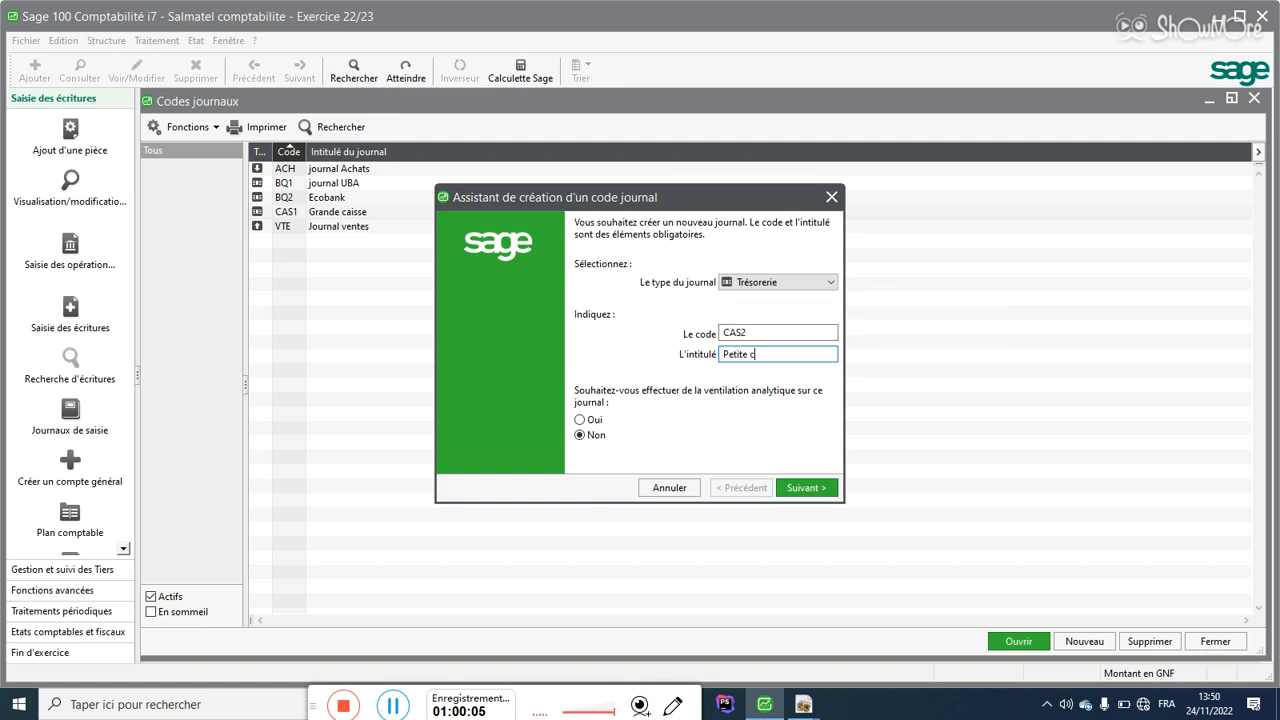
text(aisse)
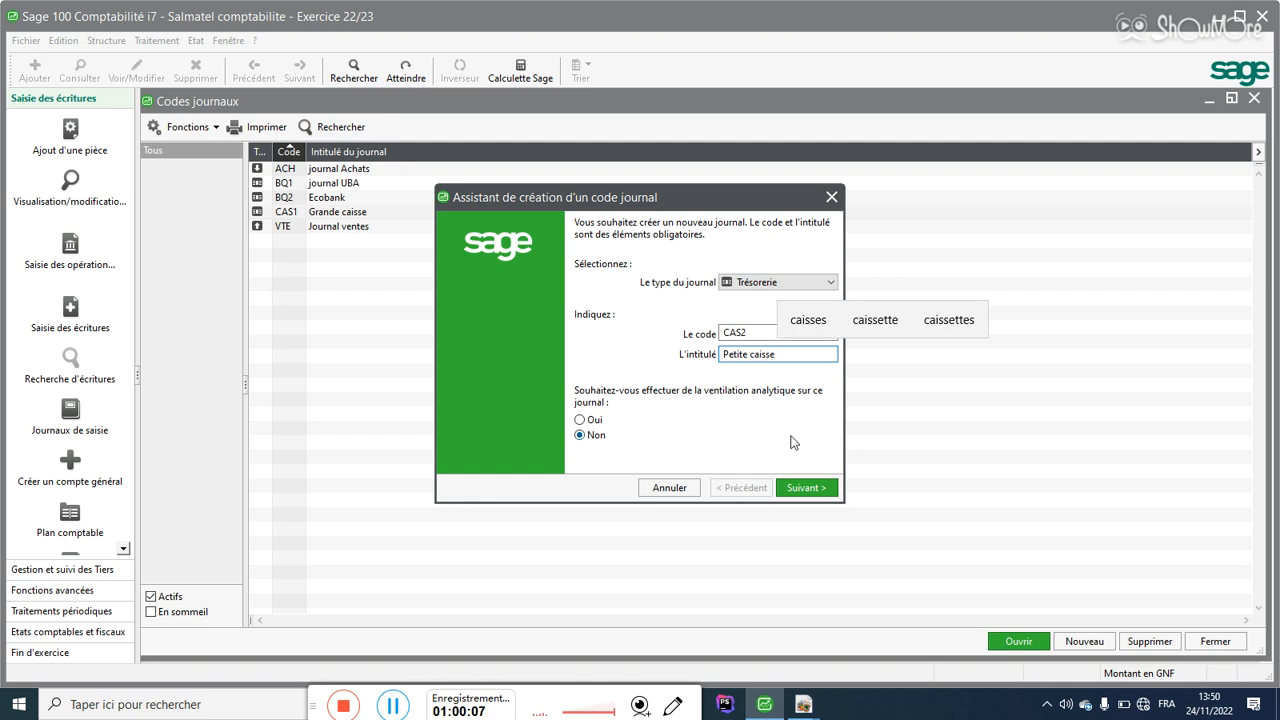
Step: Link CAS2 to account 571102 Petites Caisses, posted against recorded payments, and save it
click(803, 488)
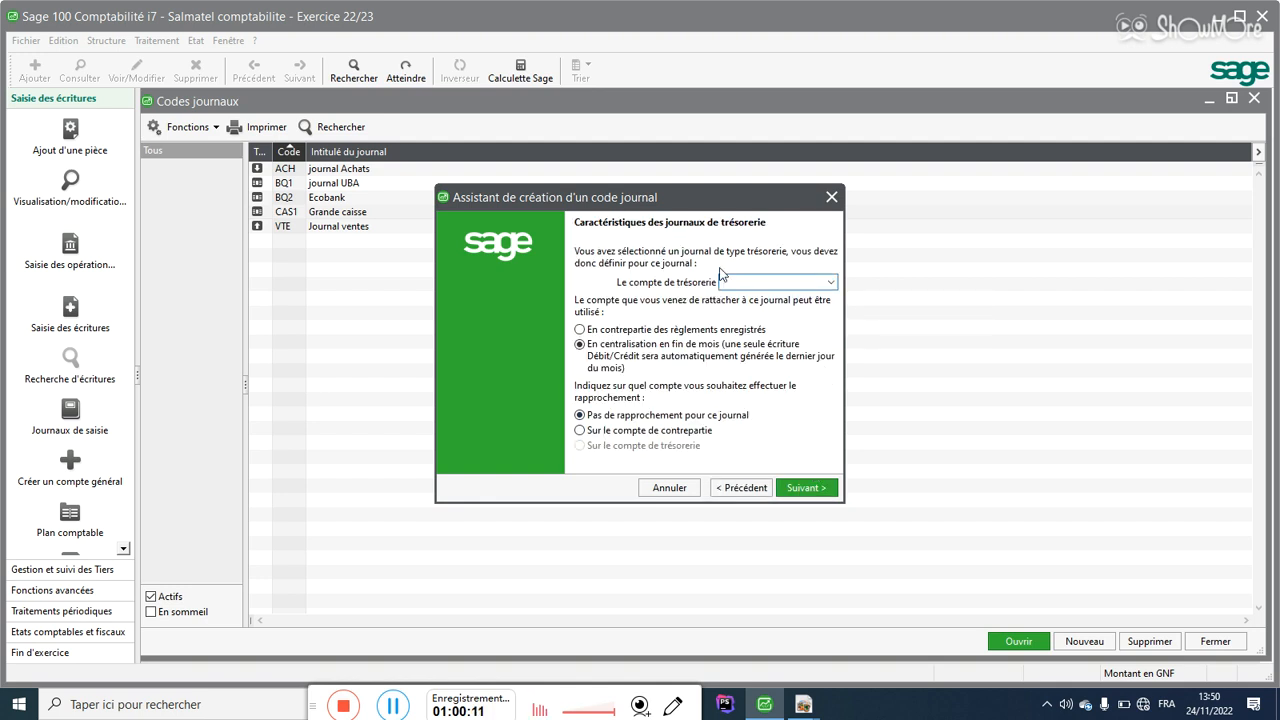
click(830, 283)
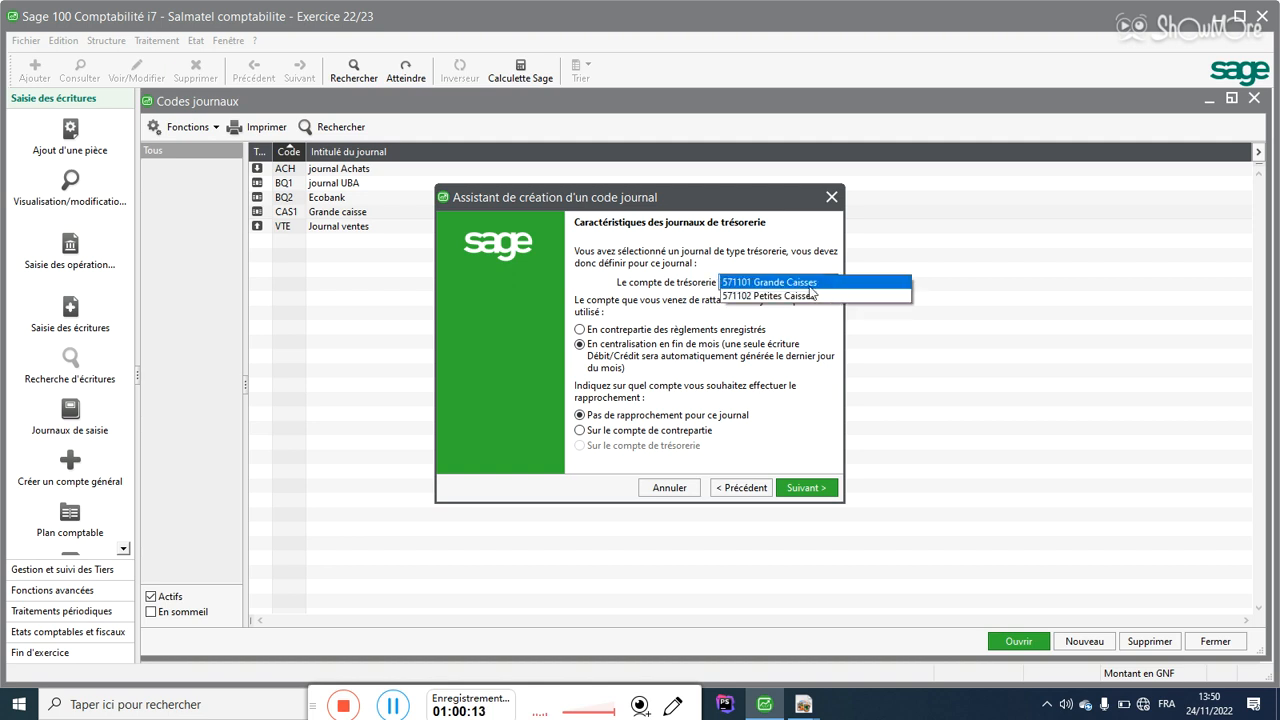
click(805, 297)
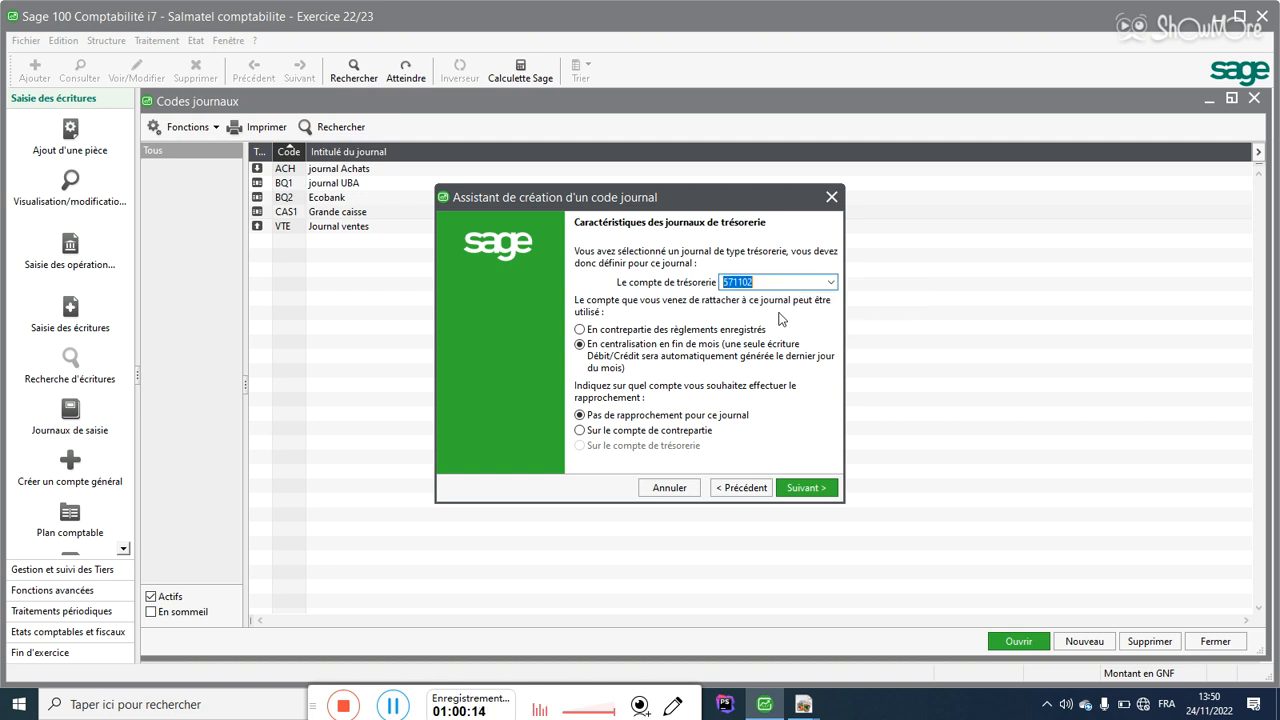
click(658, 330)
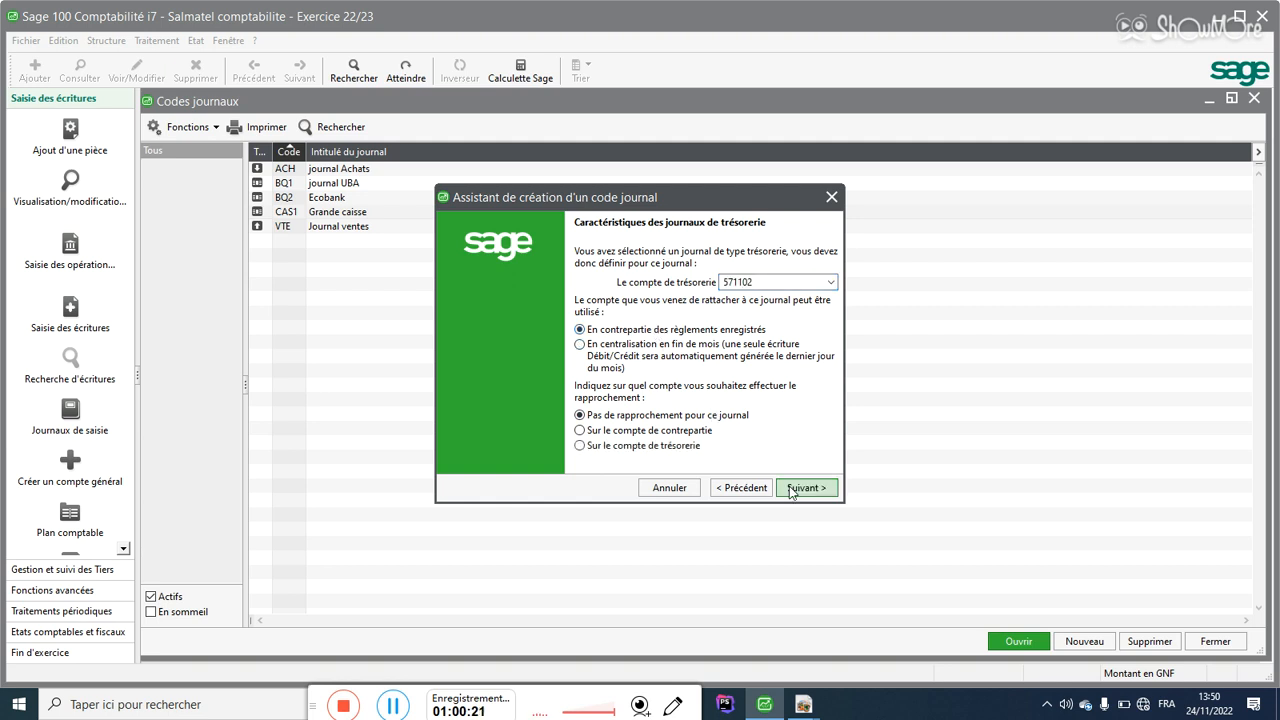
click(790, 490)
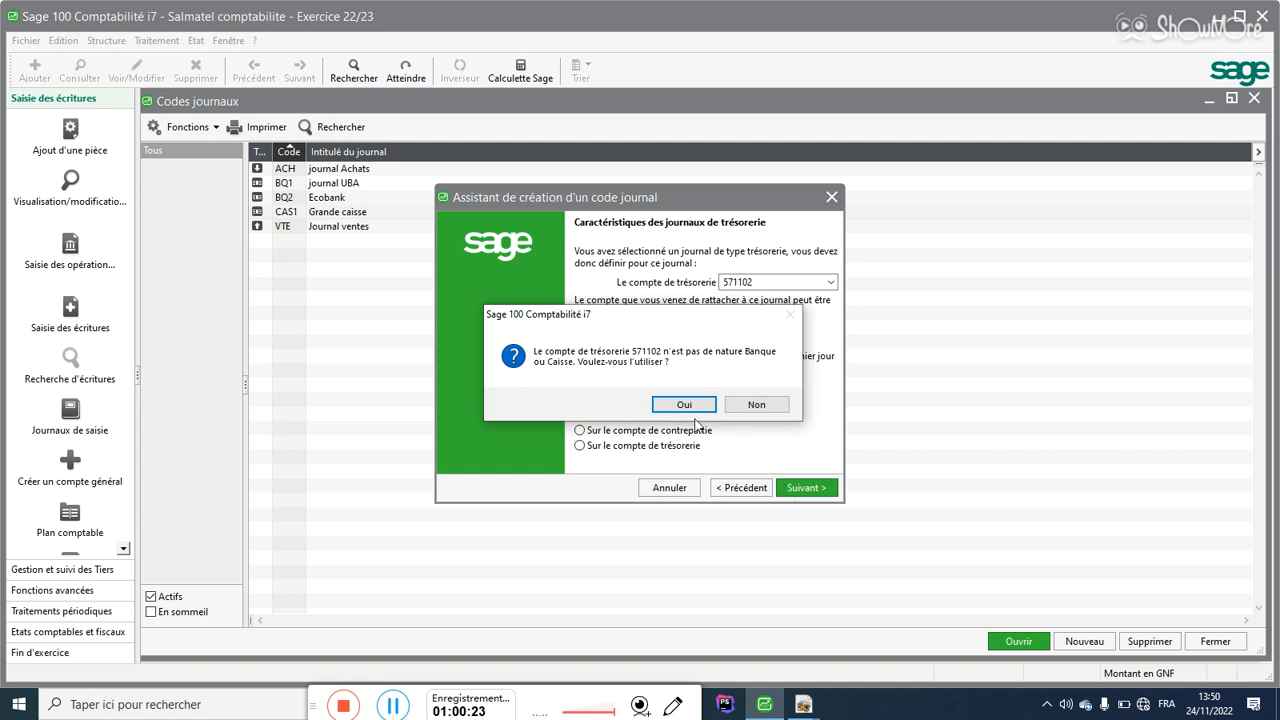
click(680, 400)
click(806, 487)
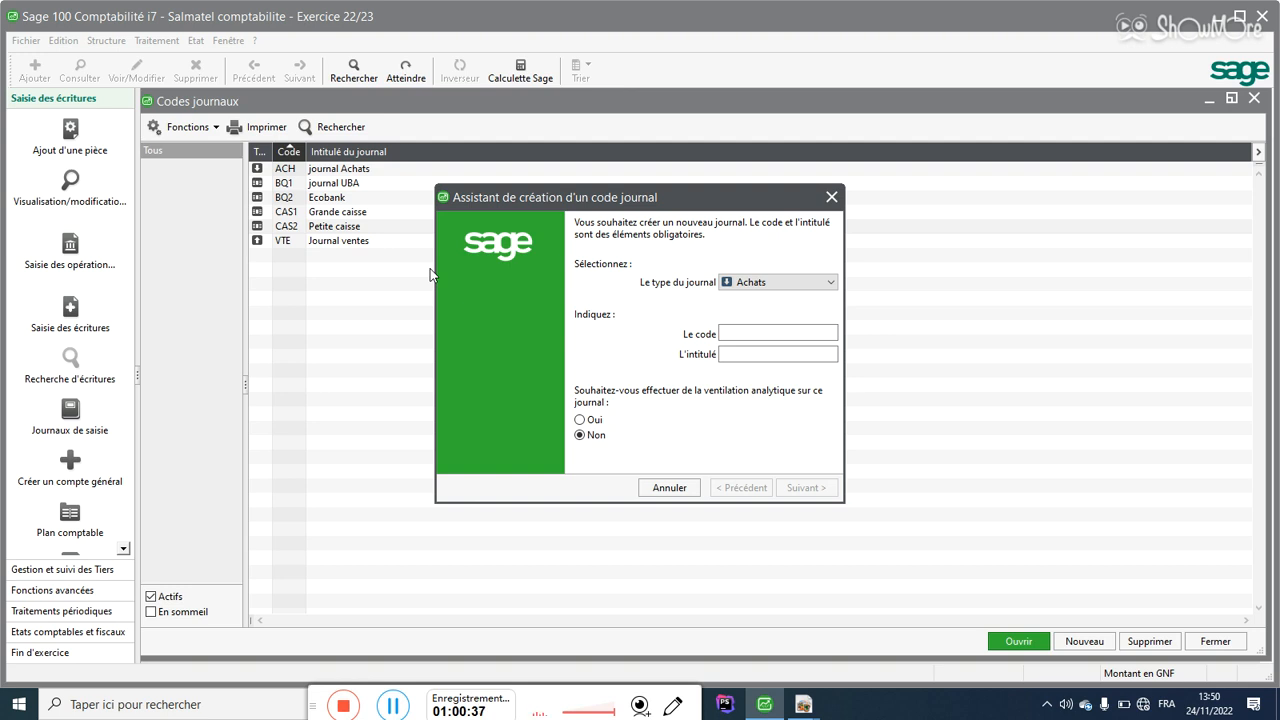
Step: Start a Trésorerie journal with code OM and title 'Orange money'
click(729, 286)
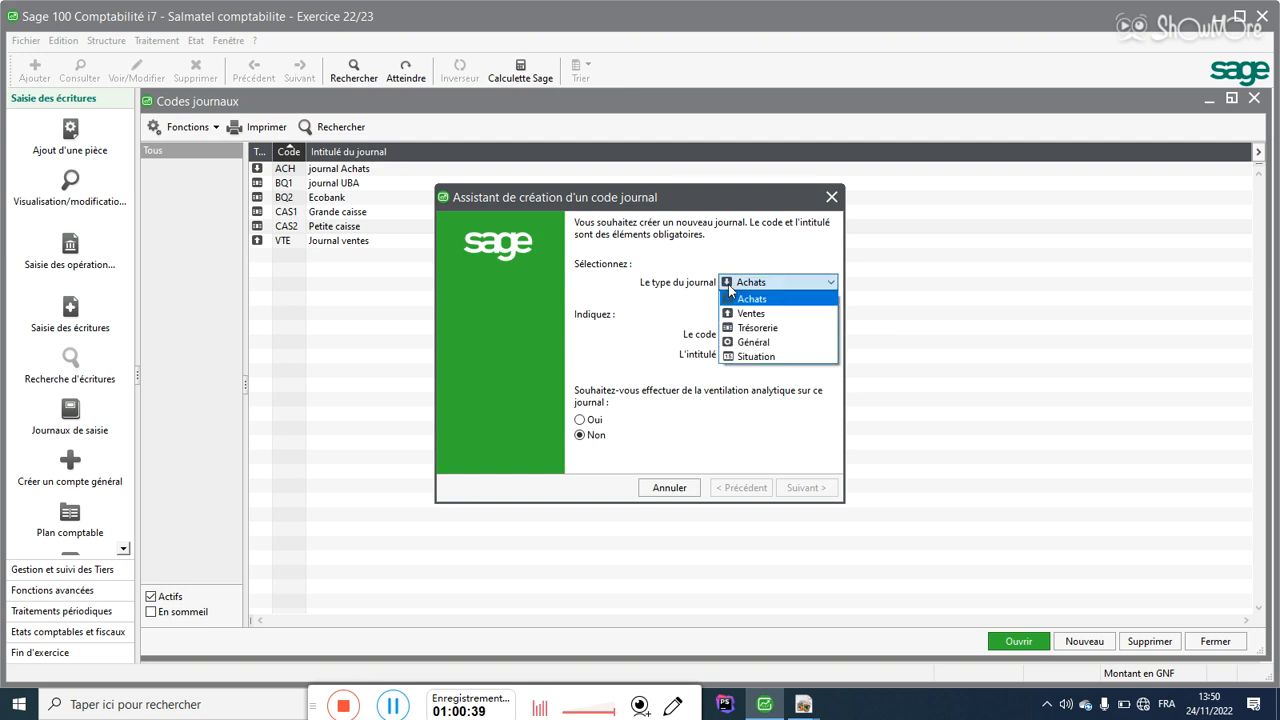
click(732, 327)
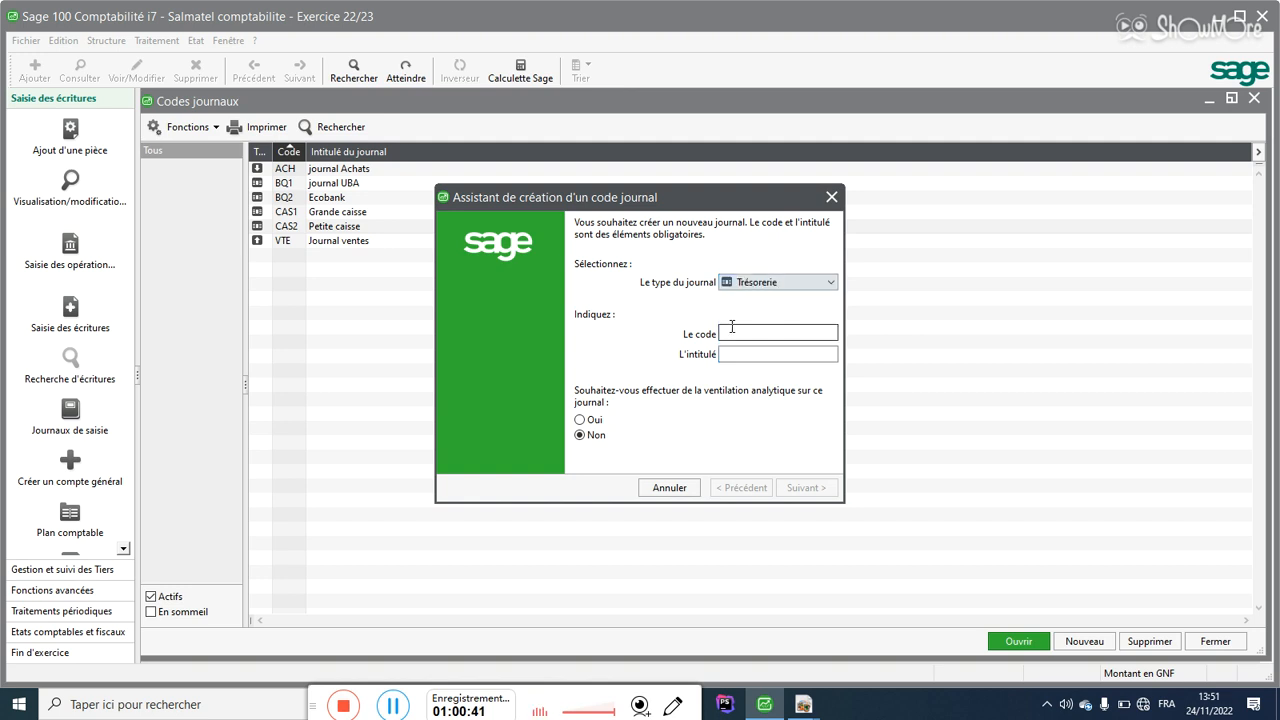
click(727, 334)
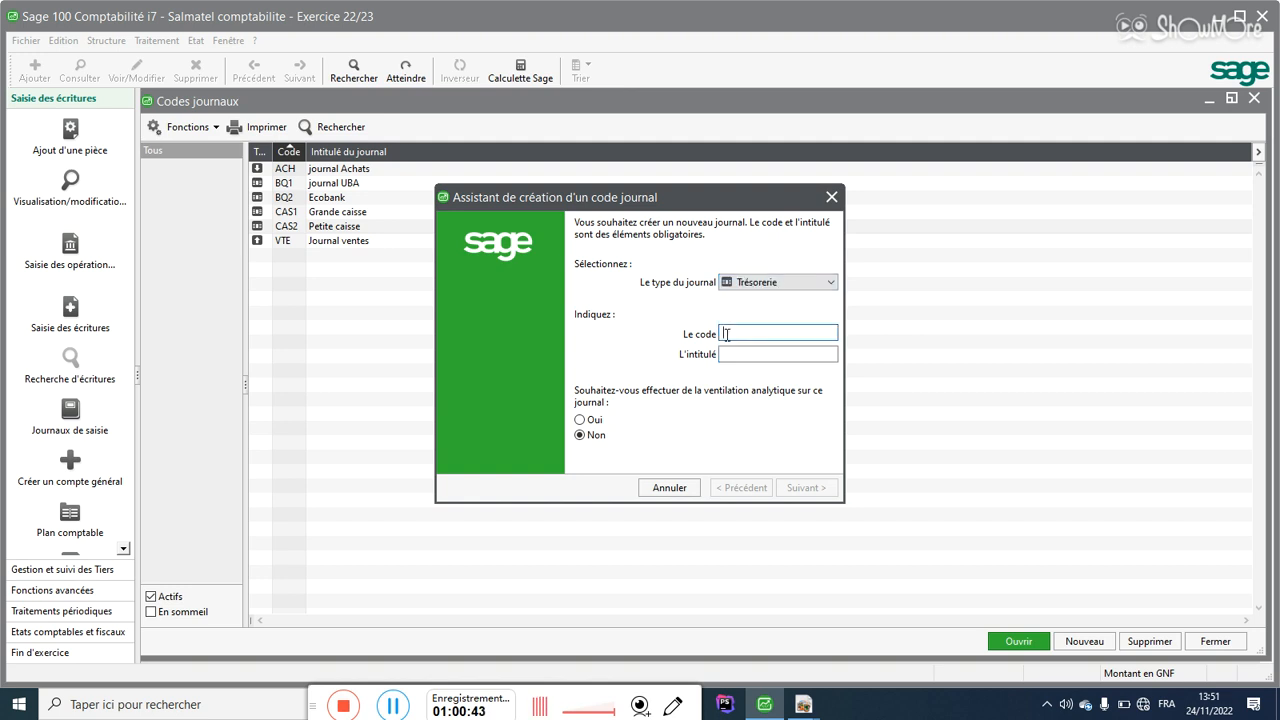
text(OM)
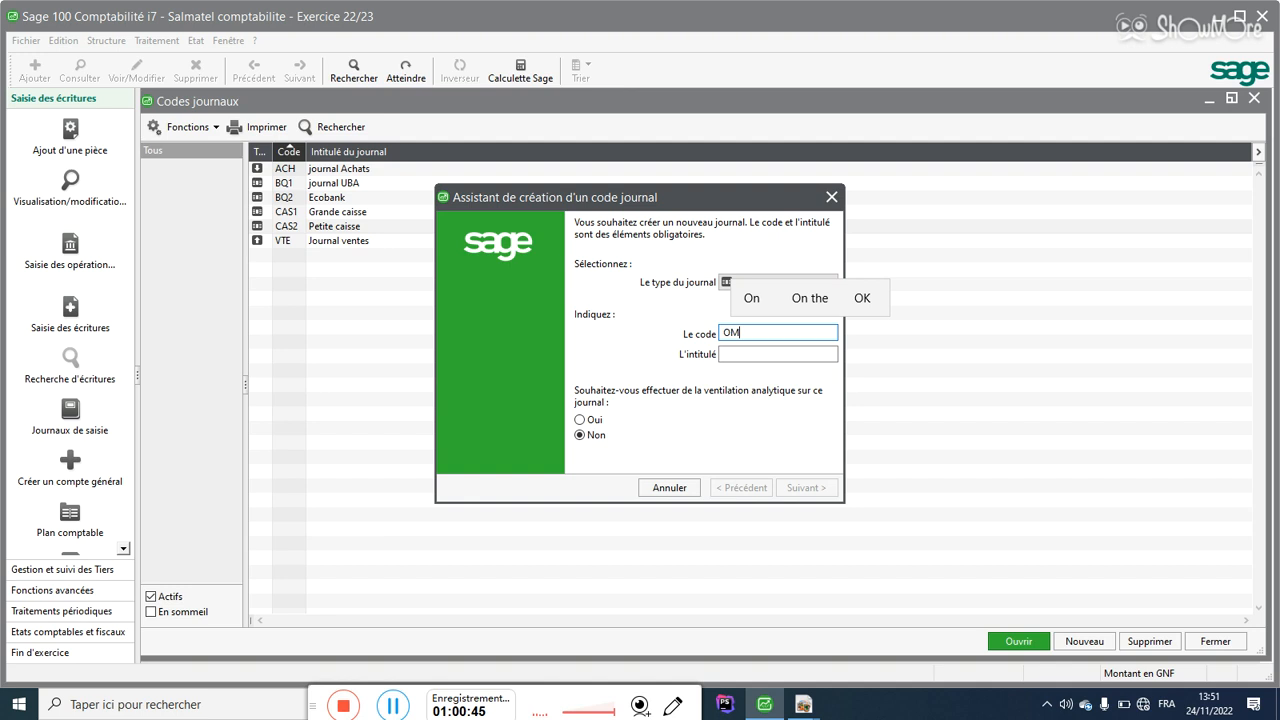
click(727, 354)
text(Orang)
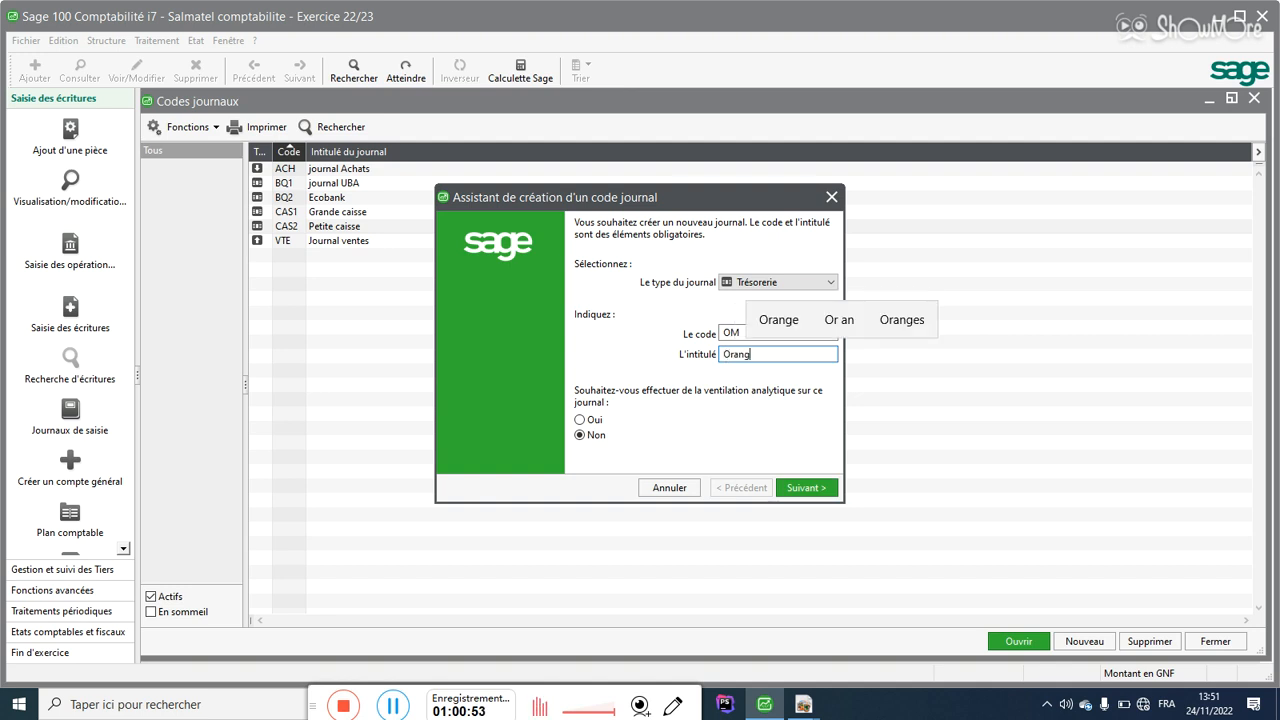
text(e money)
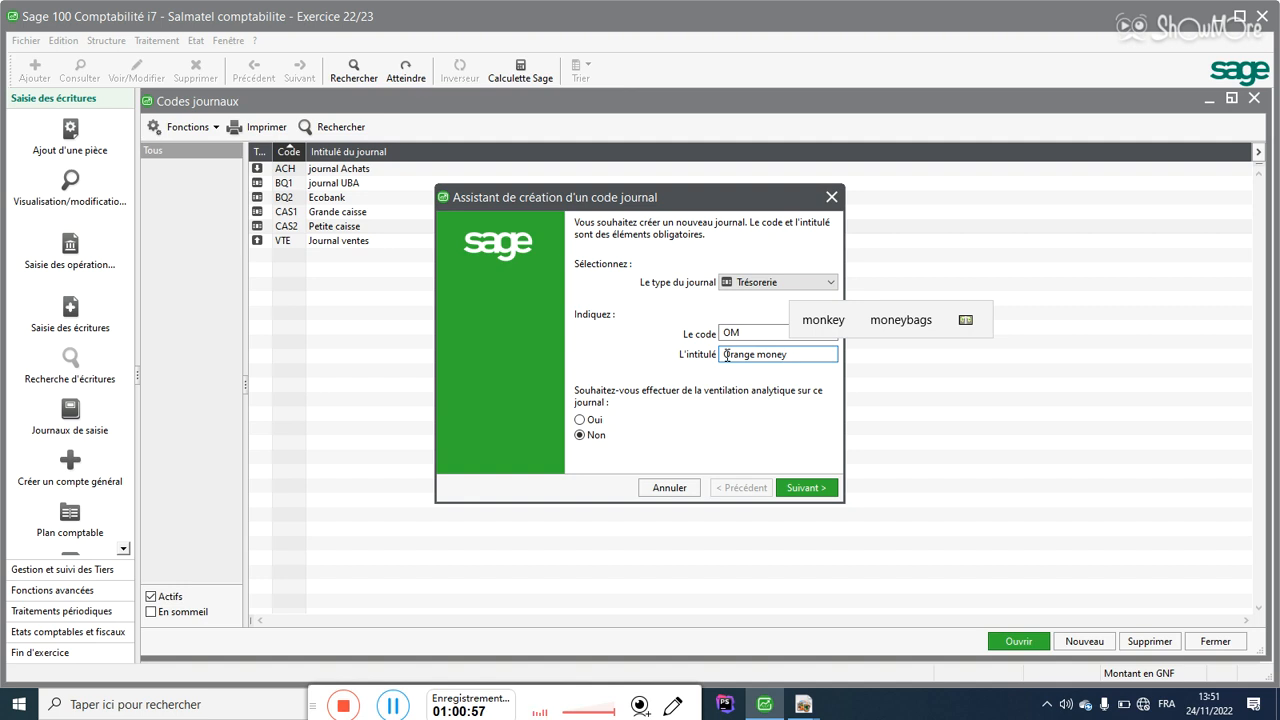
Step: Link OM to treasury account 555401, accept the nature warning, and save the journal
click(806, 488)
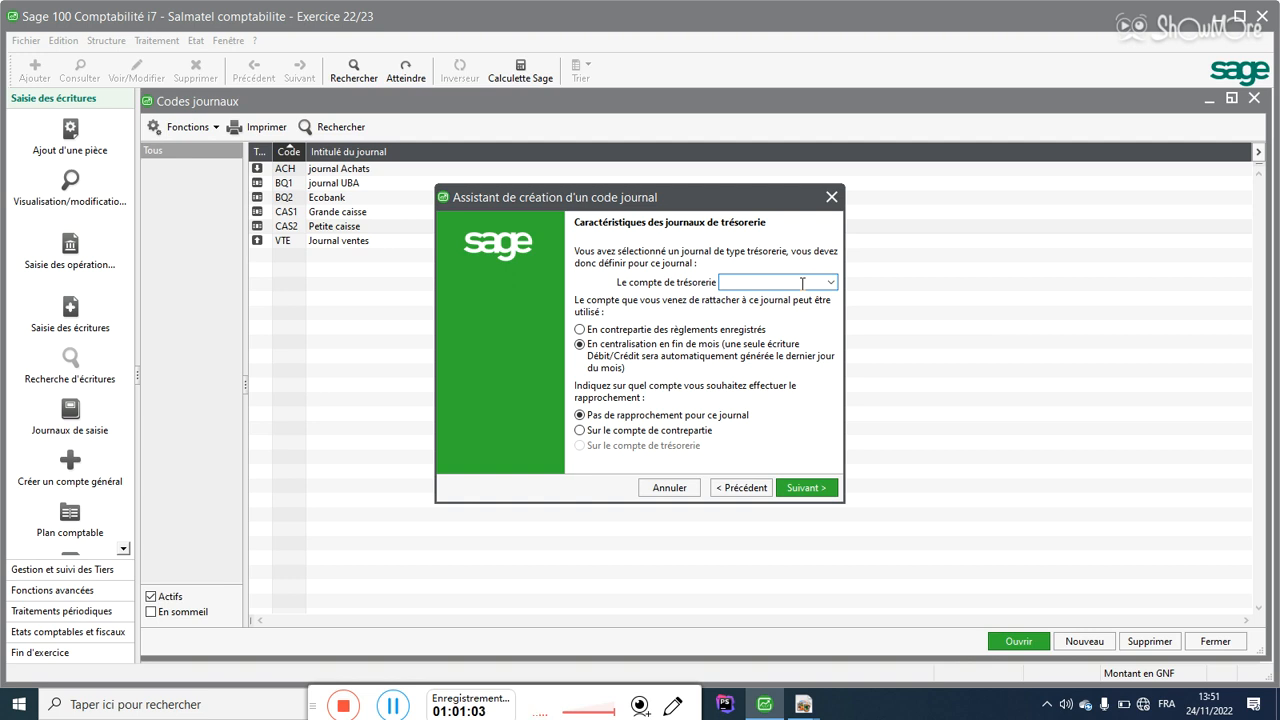
text(5)
click(831, 283)
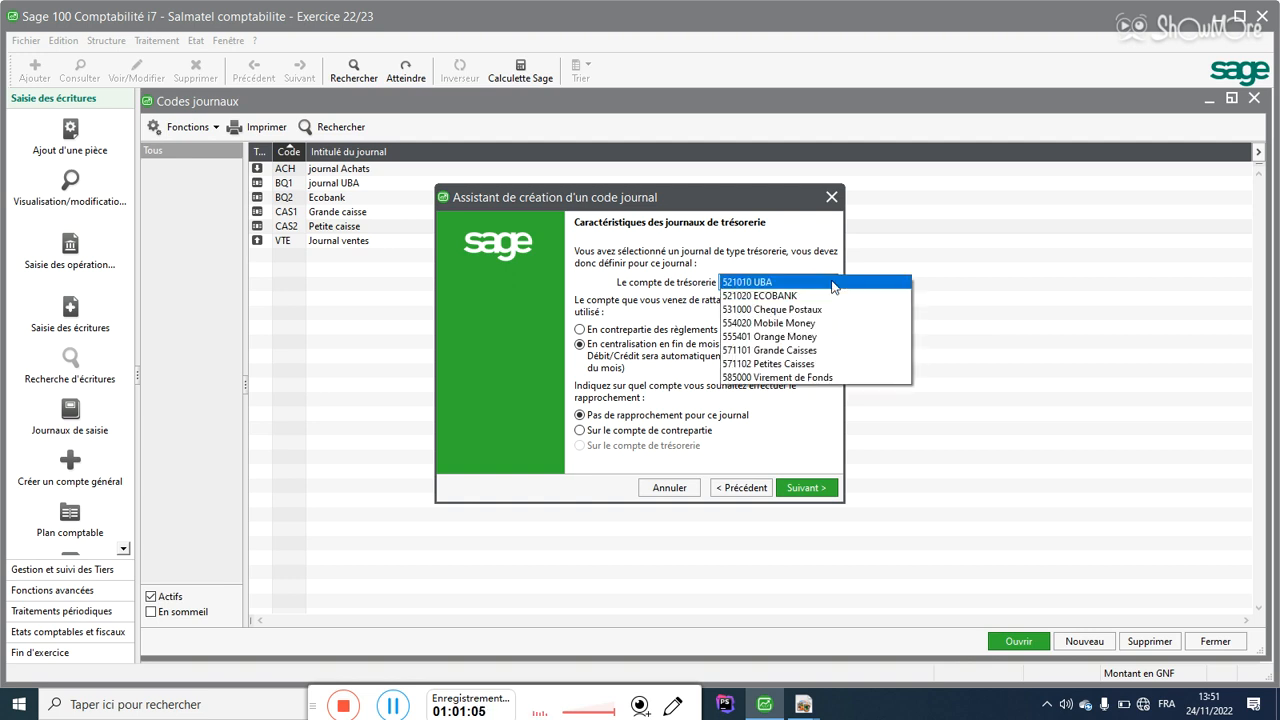
click(808, 340)
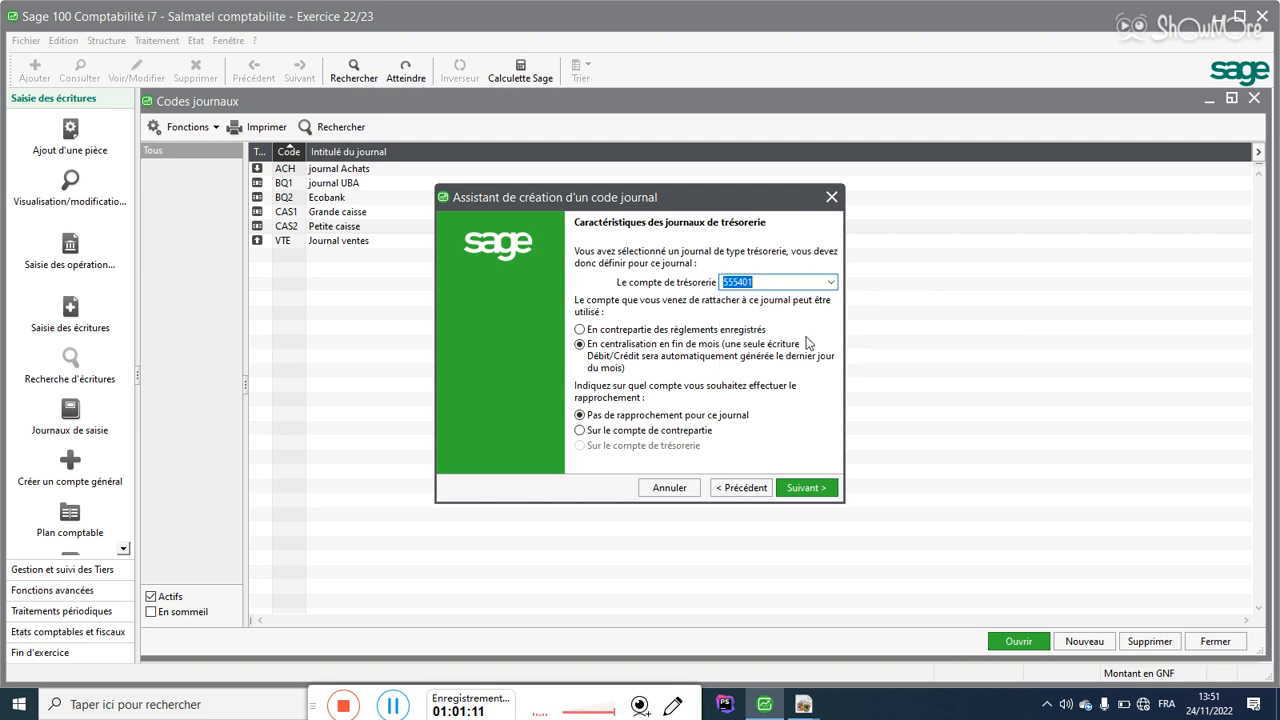
click(811, 488)
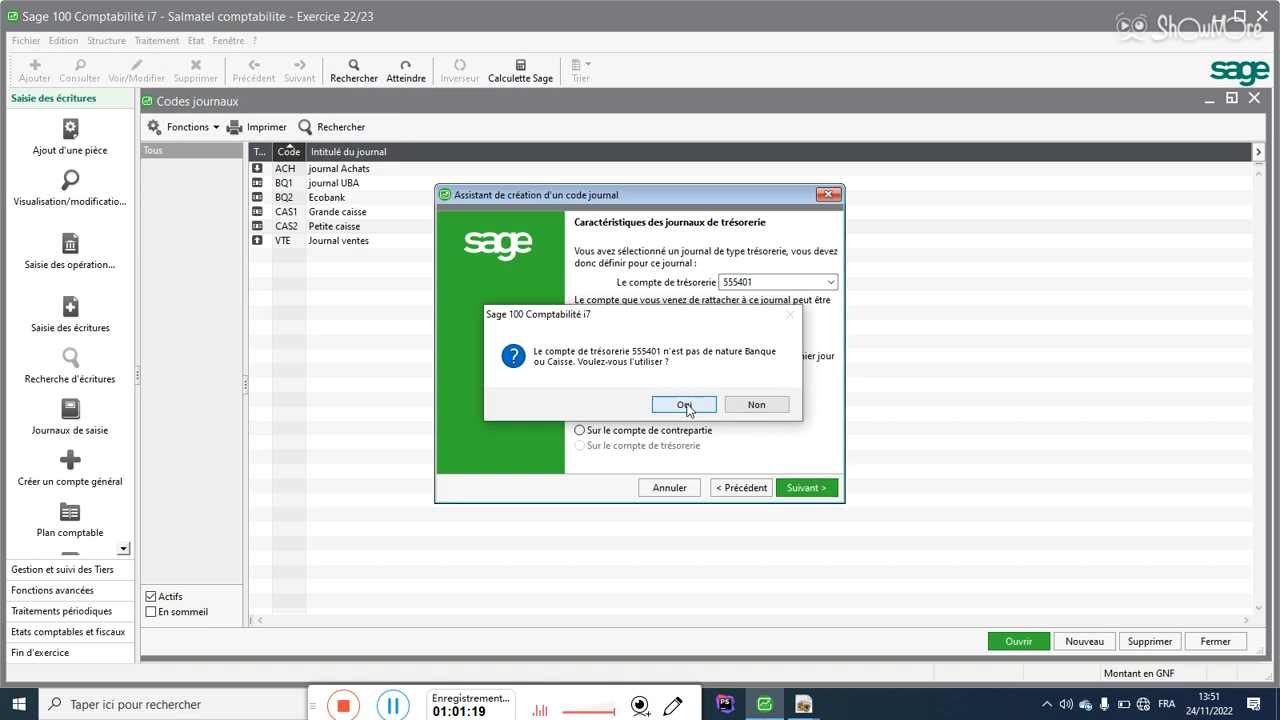
click(684, 404)
click(806, 488)
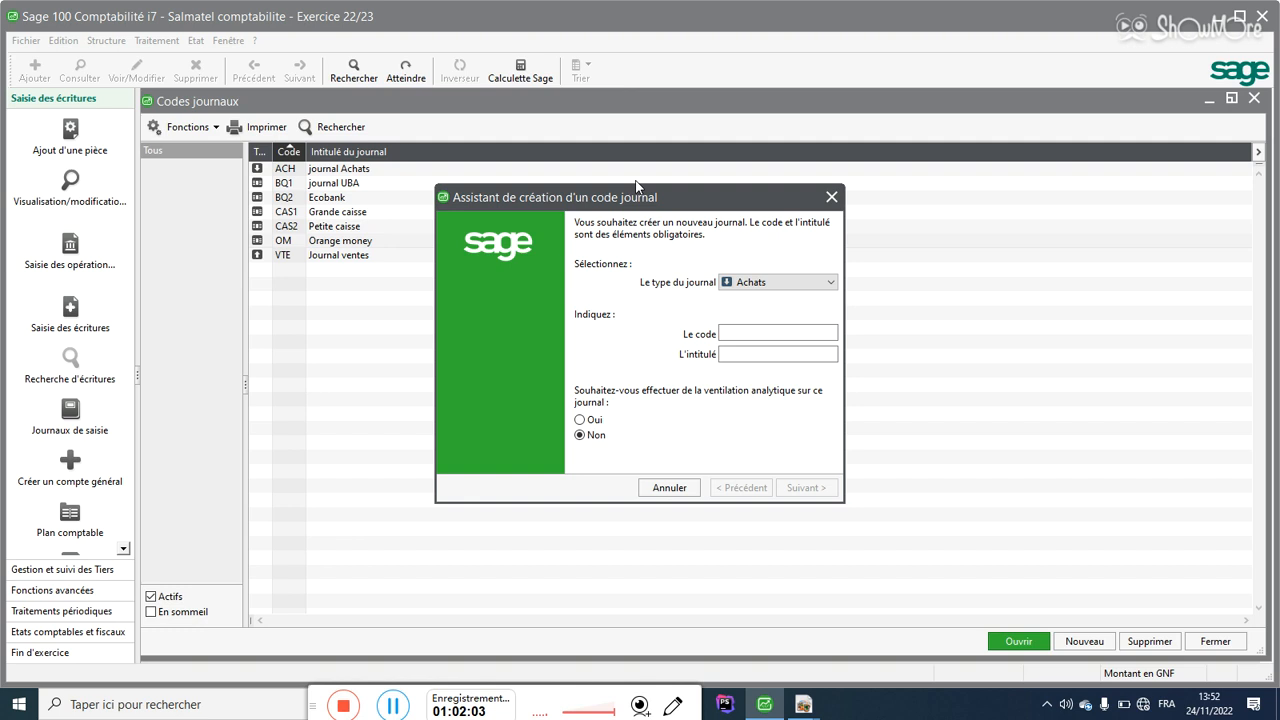
Step: Enter a Général journal coded RN titled 'Report à nouveau' and advance to its numbering page
click(743, 284)
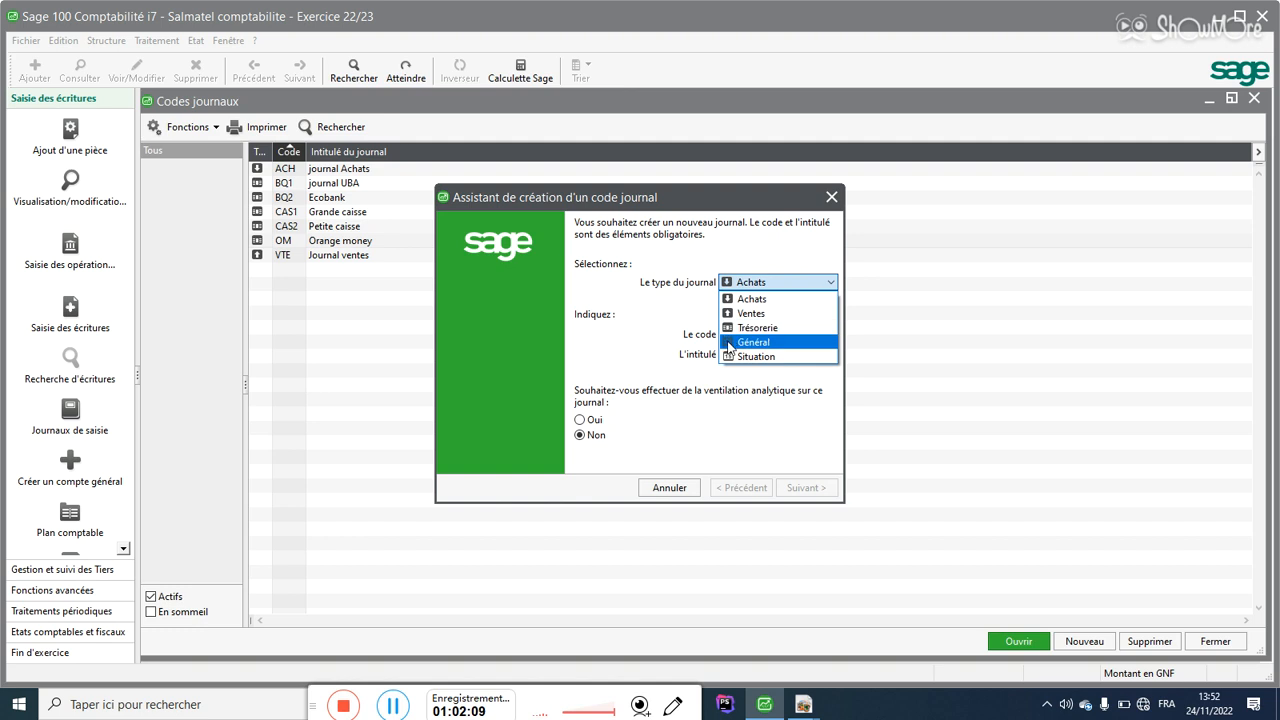
click(767, 346)
click(750, 334)
text(RN)
key(Tab)
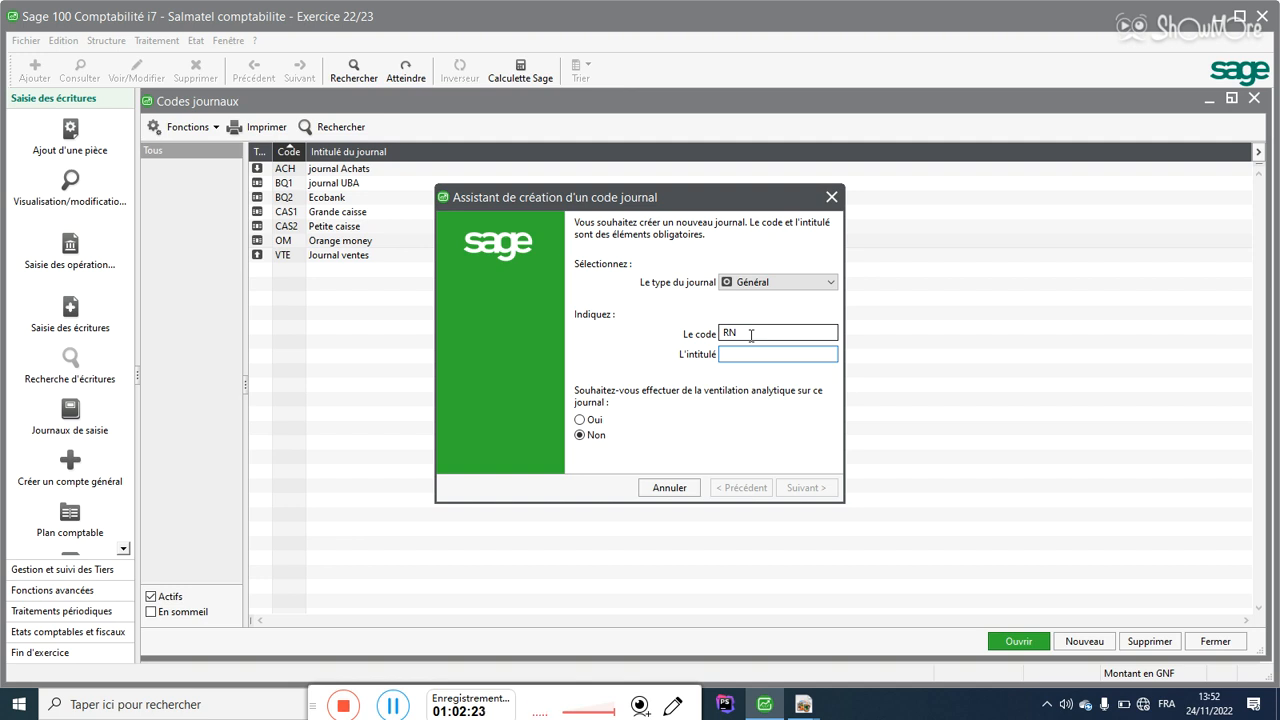
text(Re)
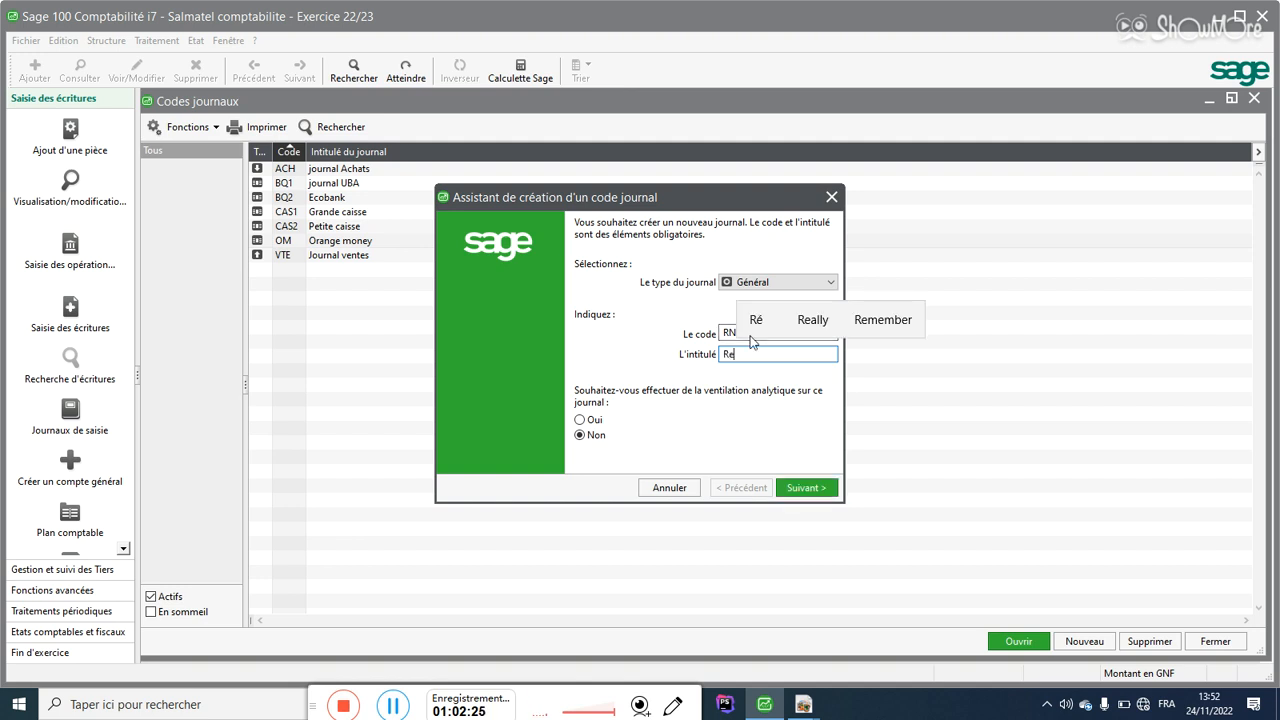
text(p)
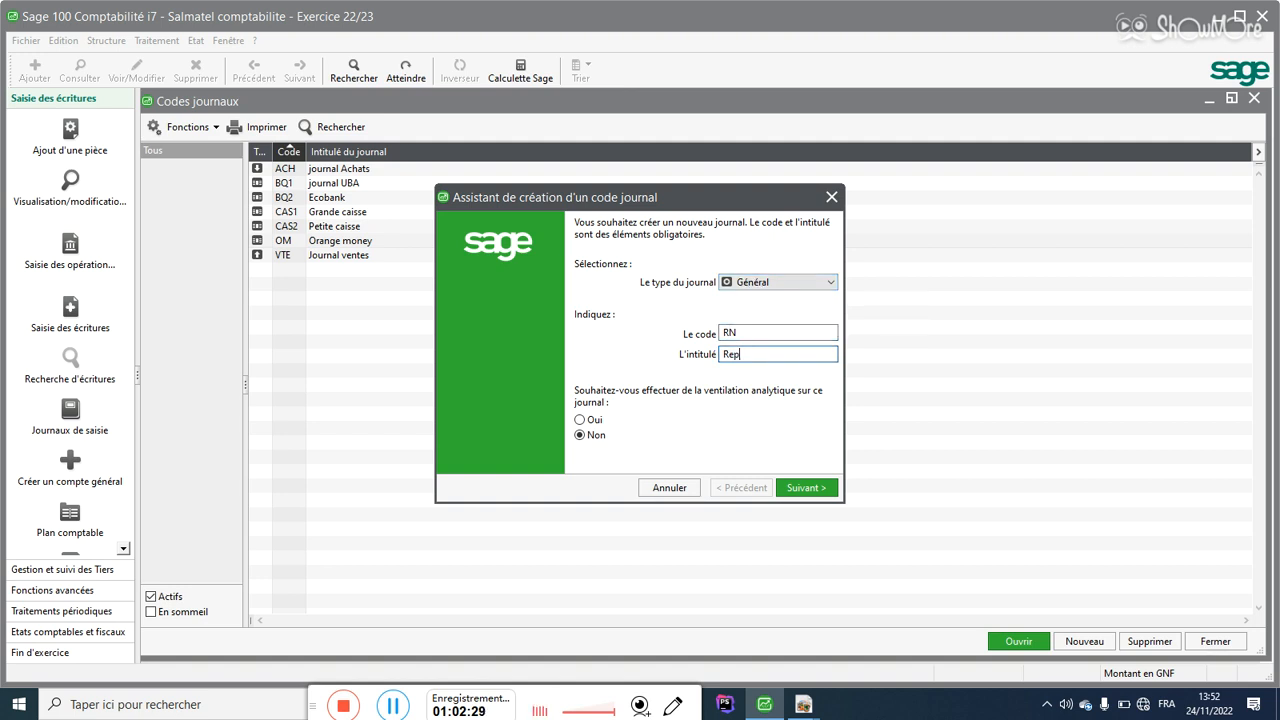
text(o)
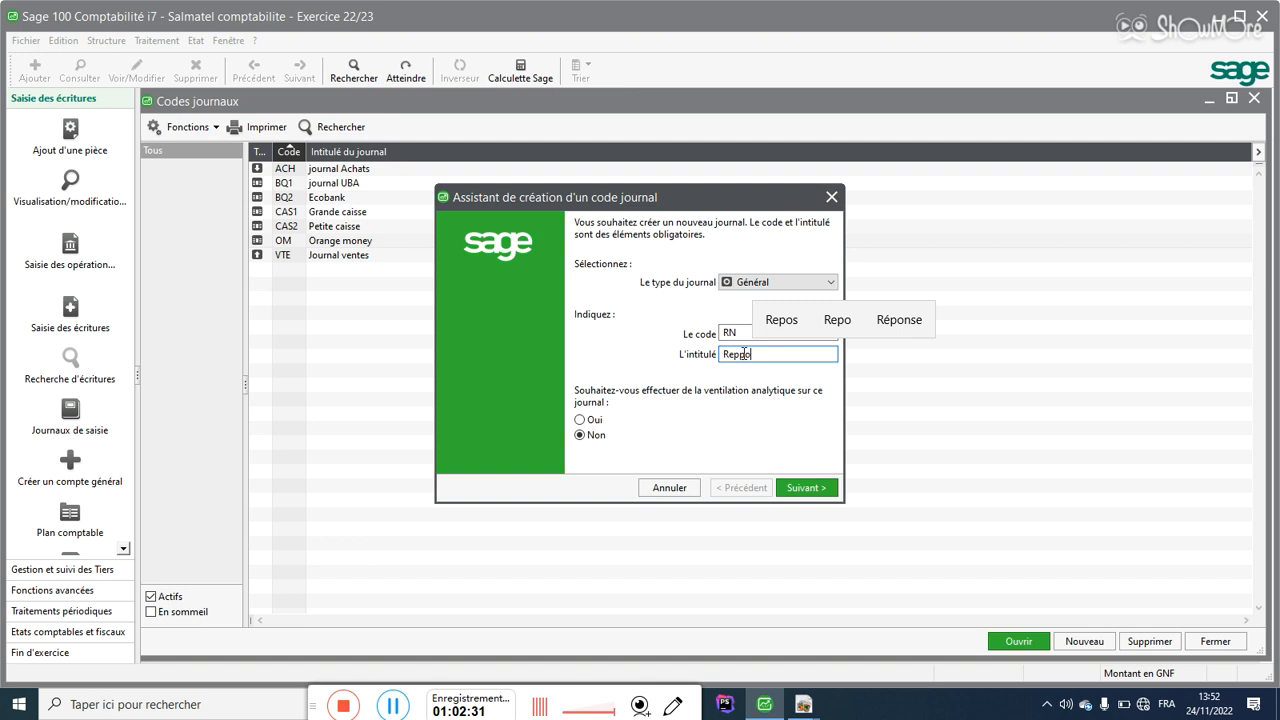
text(rt )
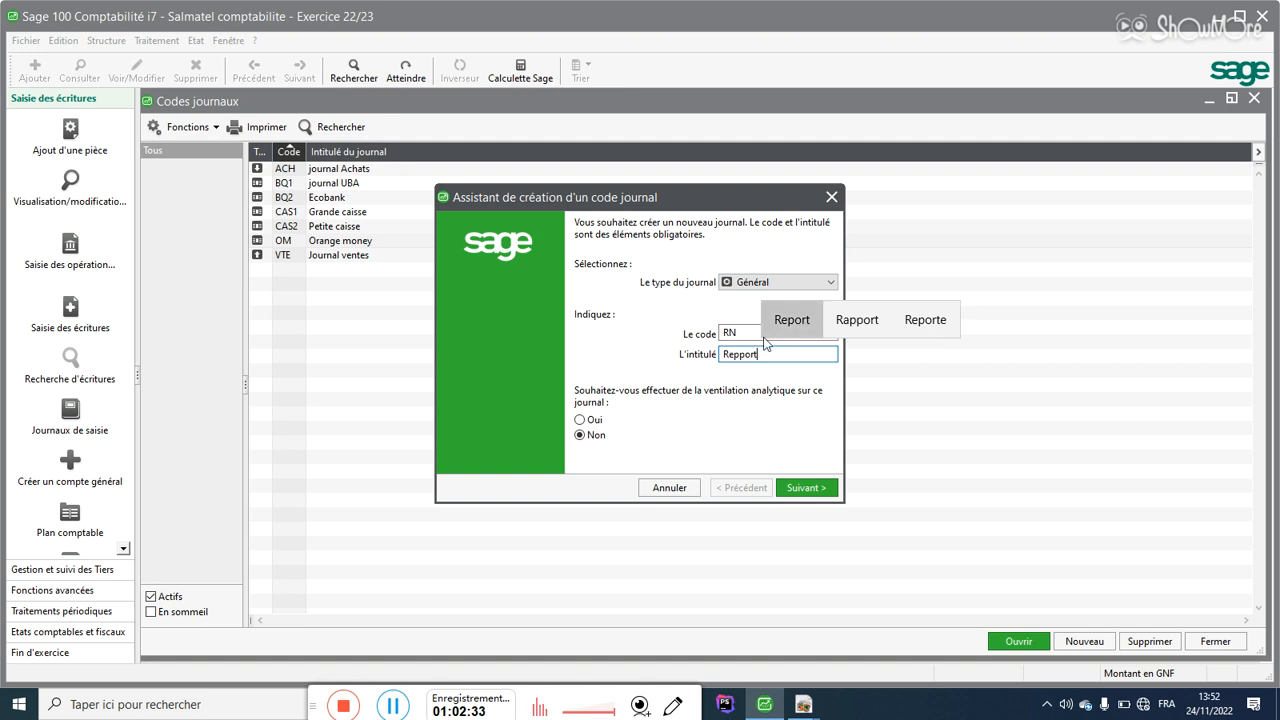
text(ç)
key(BackSpace)
text(a)
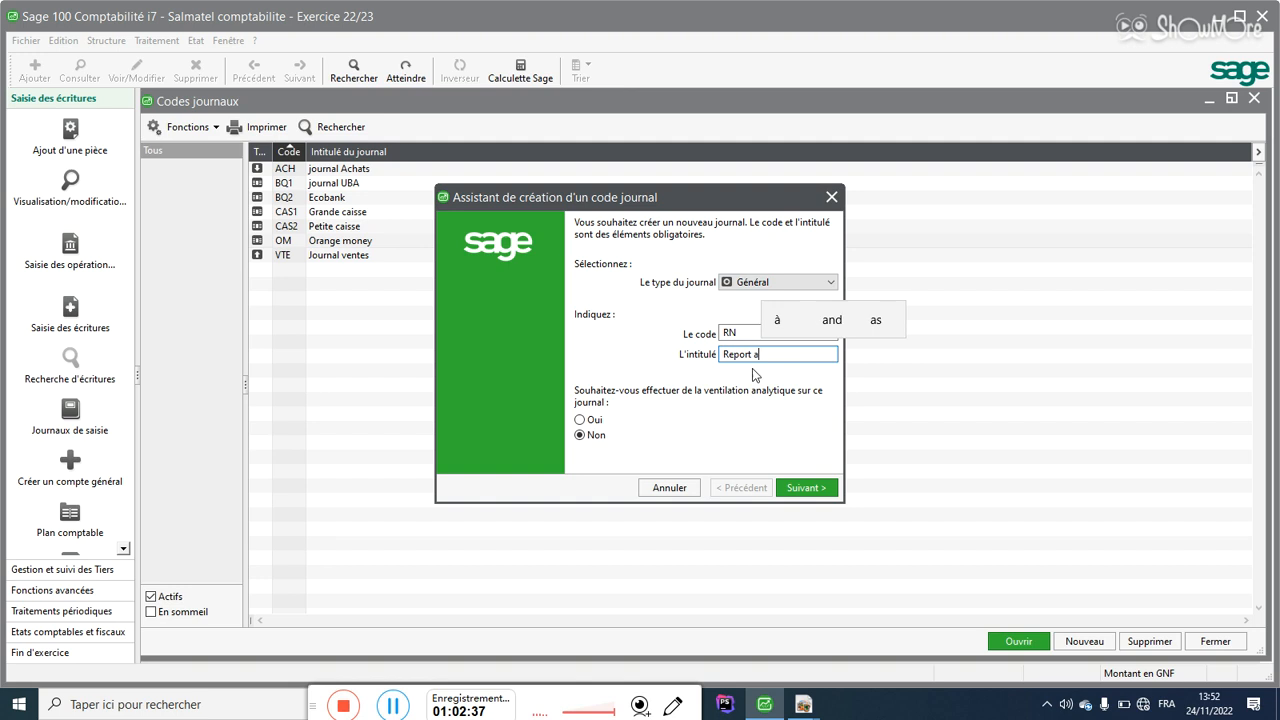
key(BackSpace)
text(à )
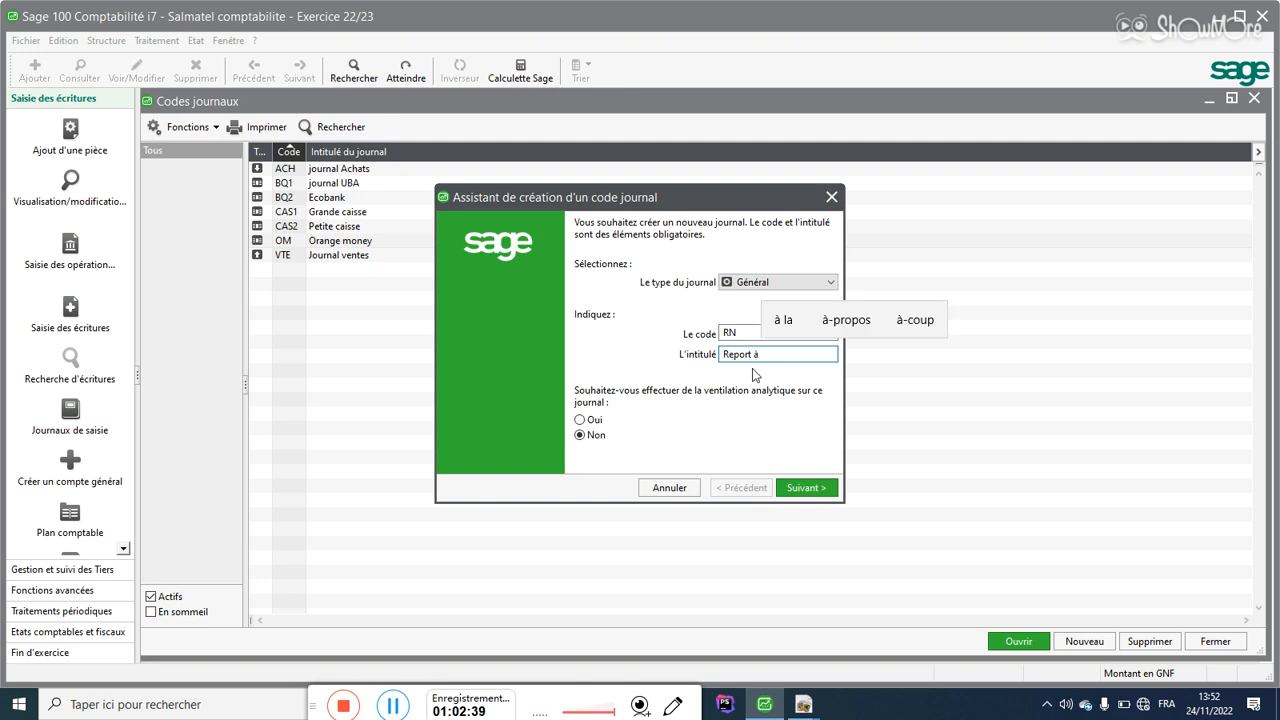
text(nouveau)
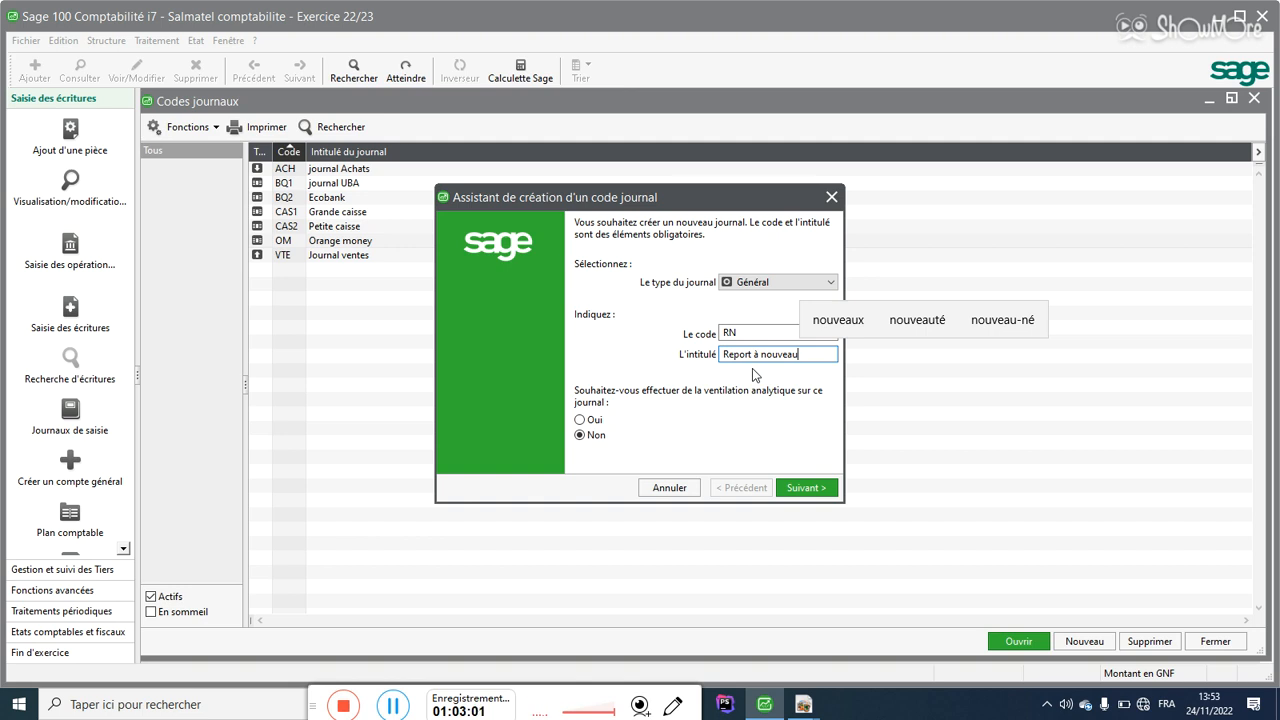
click(806, 490)
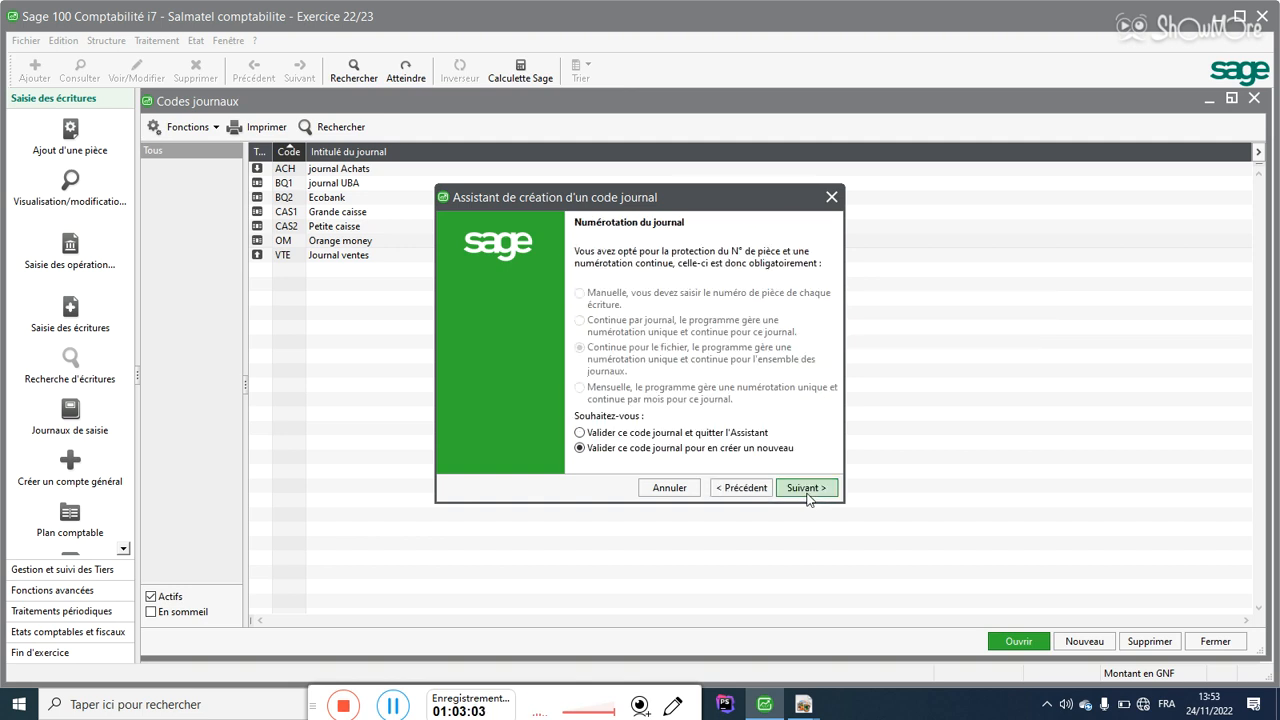
Step: Save RN, then enter a Général journal coded OD titled 'Opération divers' up to numbering
click(806, 488)
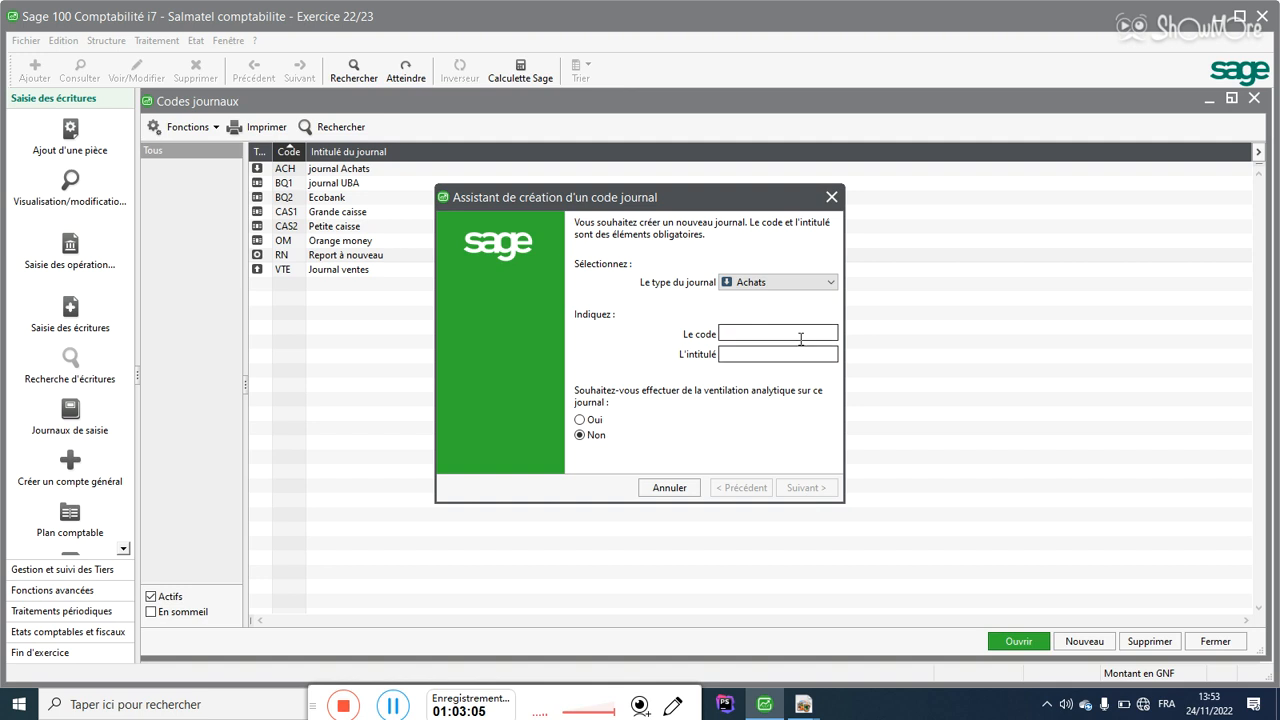
click(786, 284)
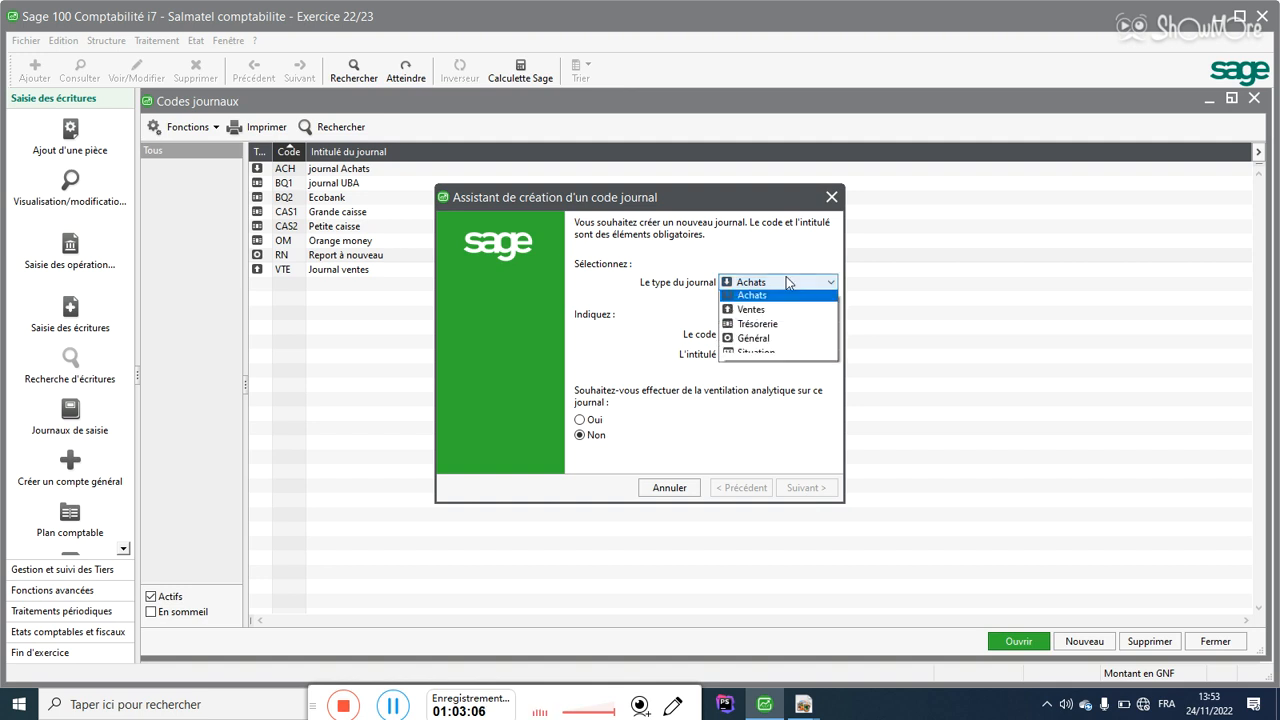
click(745, 344)
click(738, 332)
text(OD)
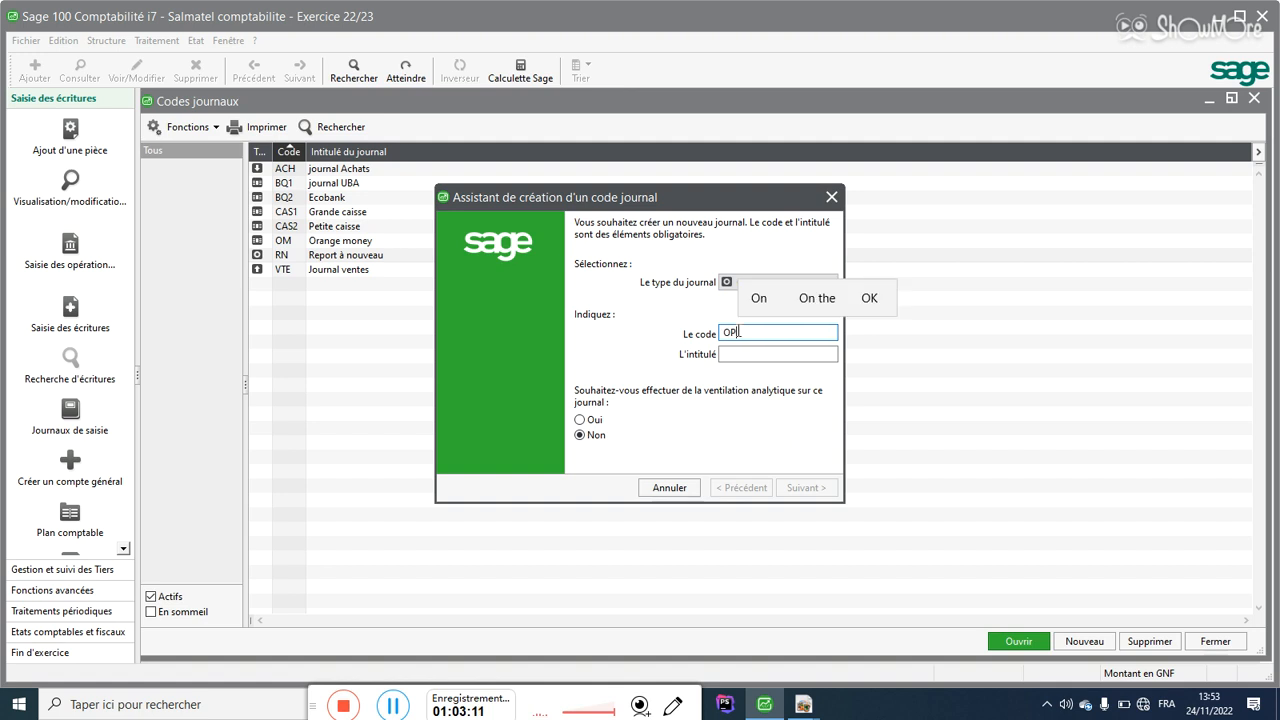
click(737, 354)
text(Op)
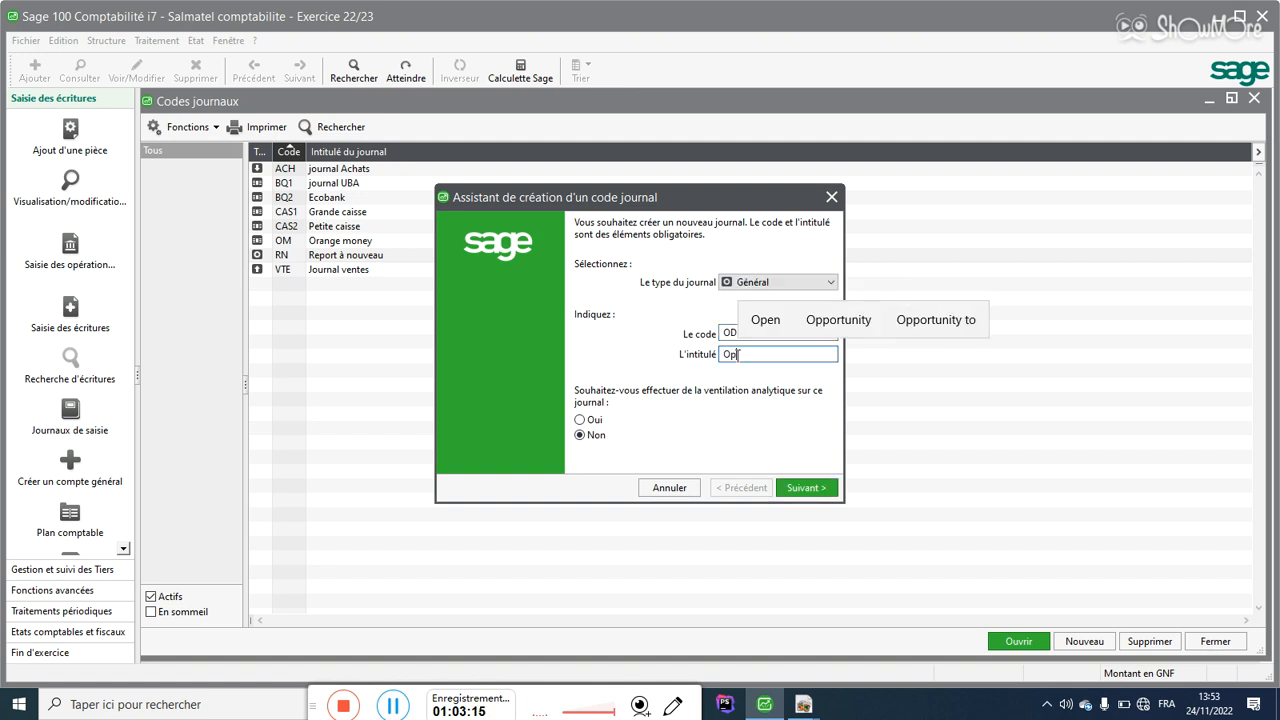
text(erat)
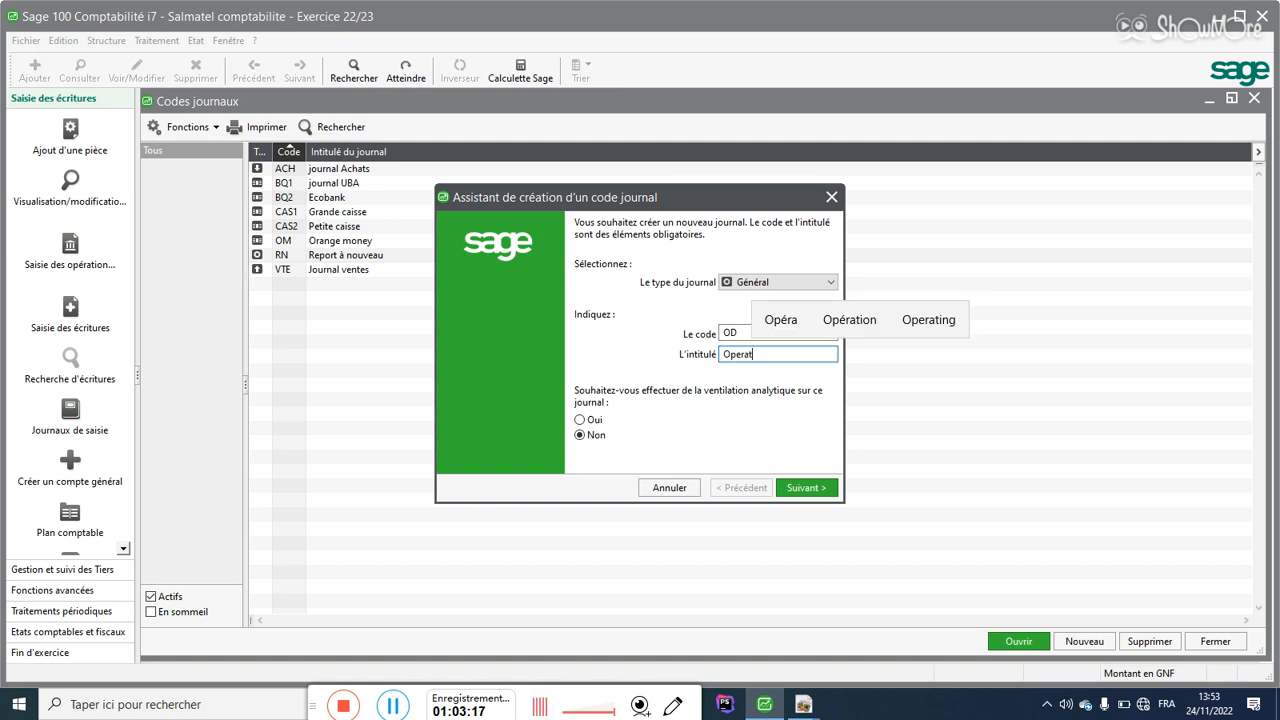
text(ion)
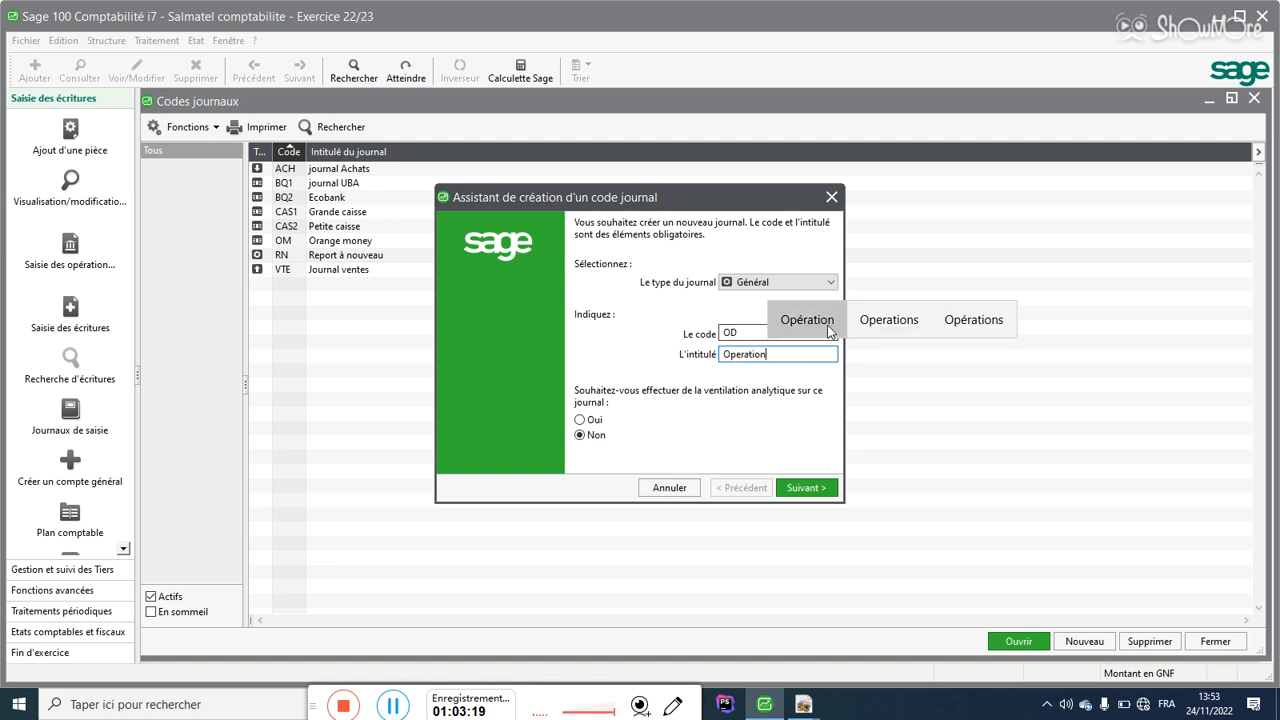
click(830, 330)
text(divers)
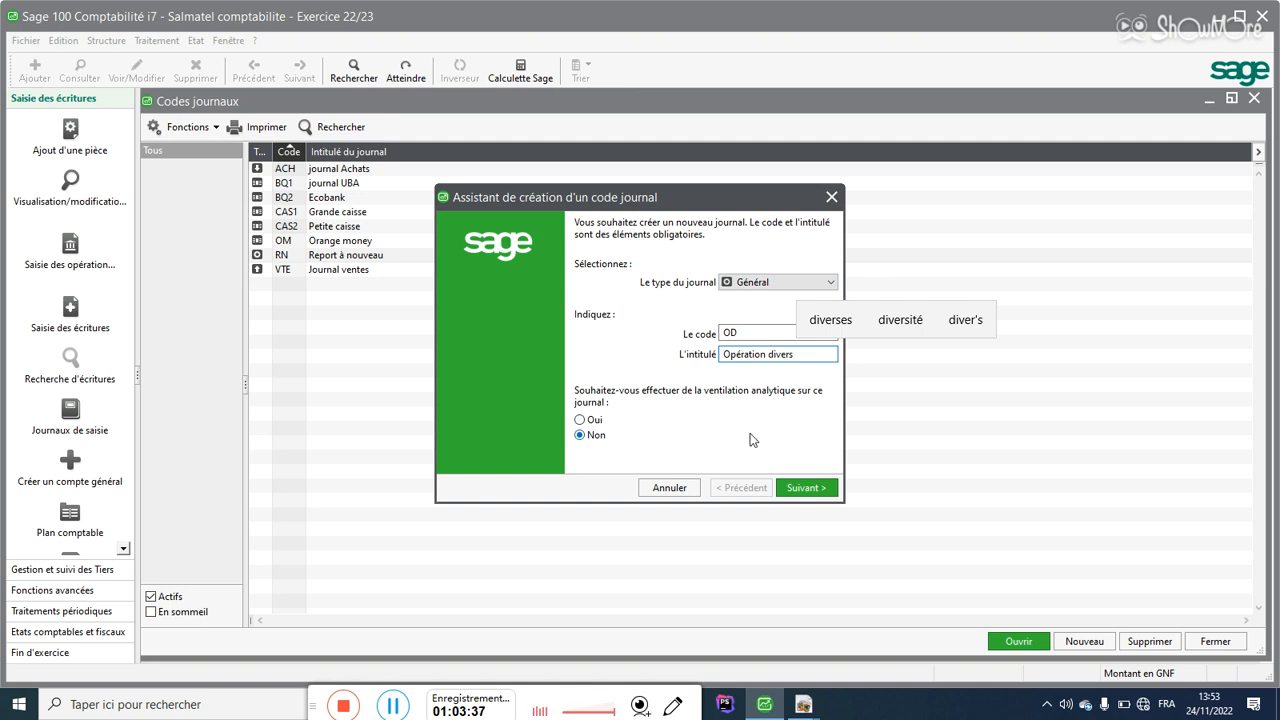
click(810, 489)
Step: Save OD, then start a Situation-type journal with code STU and title 'Situation'
click(809, 488)
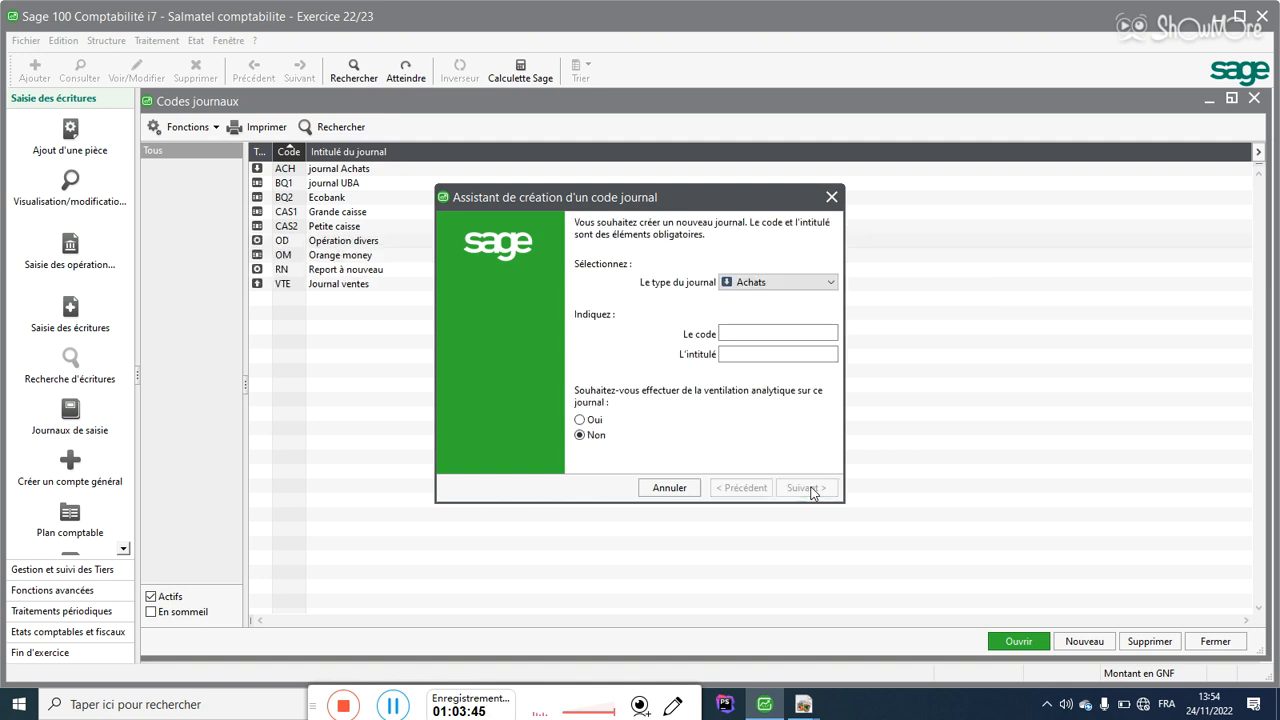
click(757, 283)
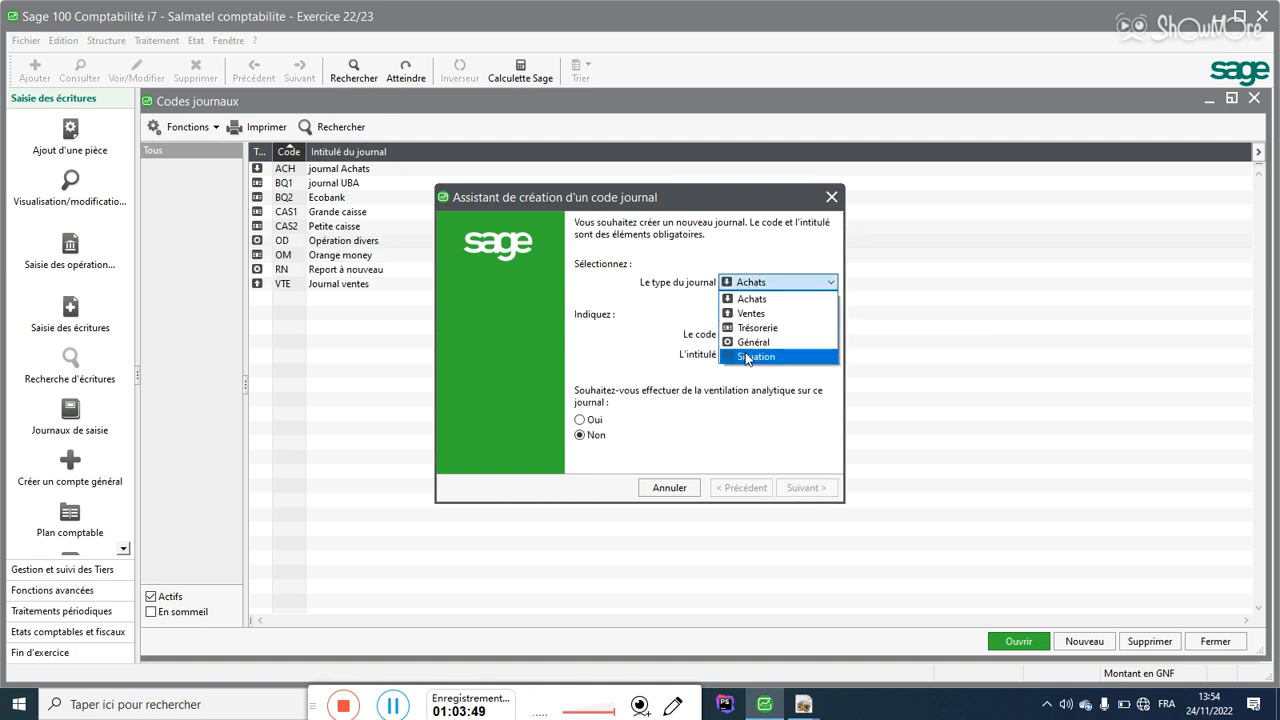
click(750, 356)
click(745, 335)
text(ST)
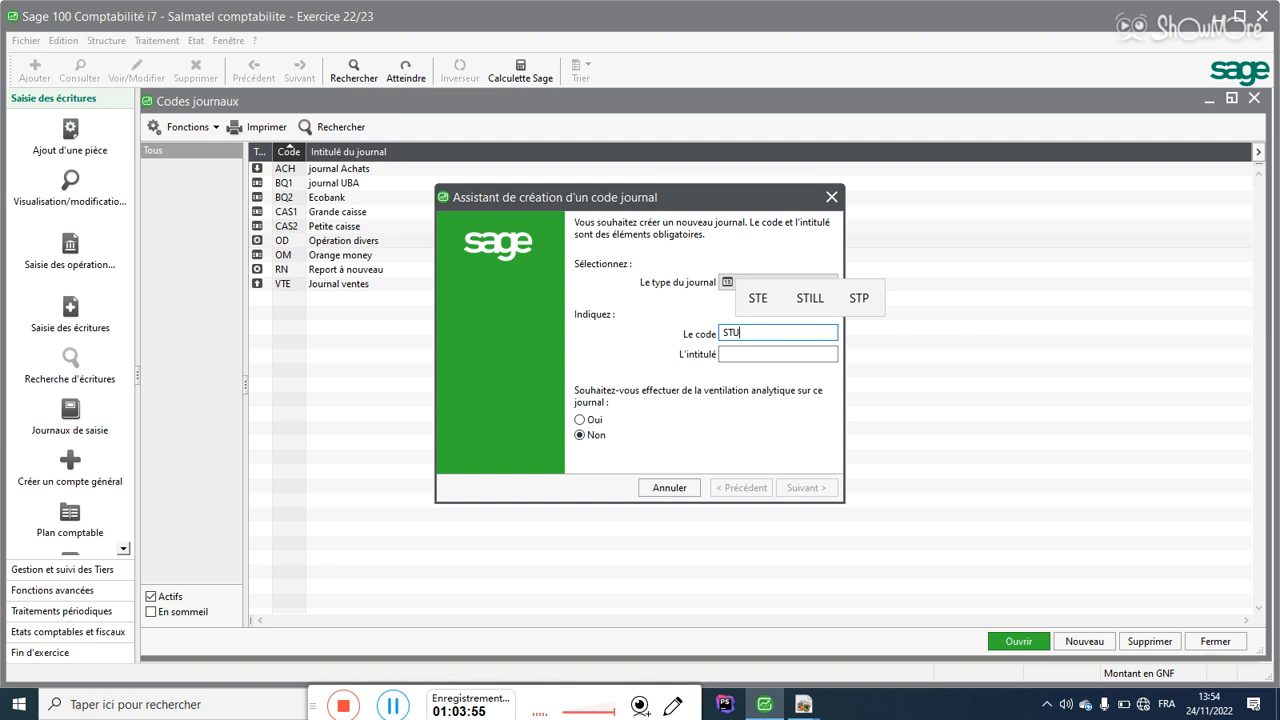
text(U)
click(744, 354)
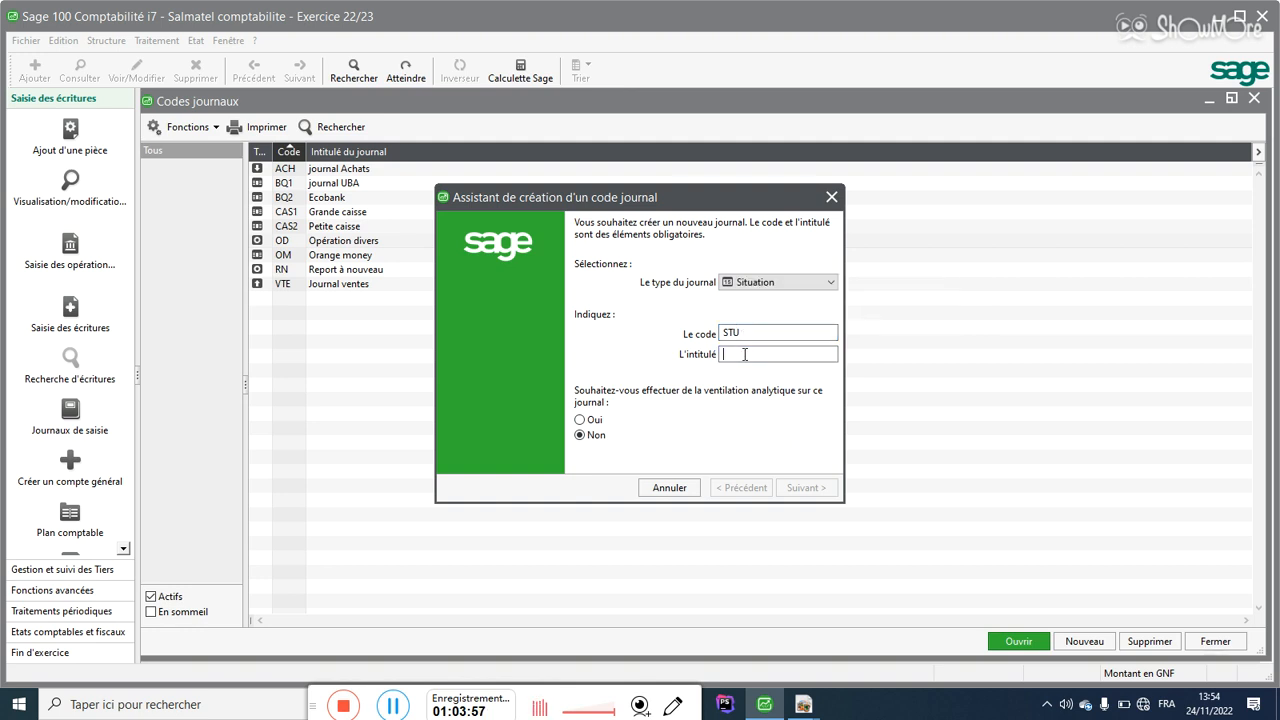
text(Situa)
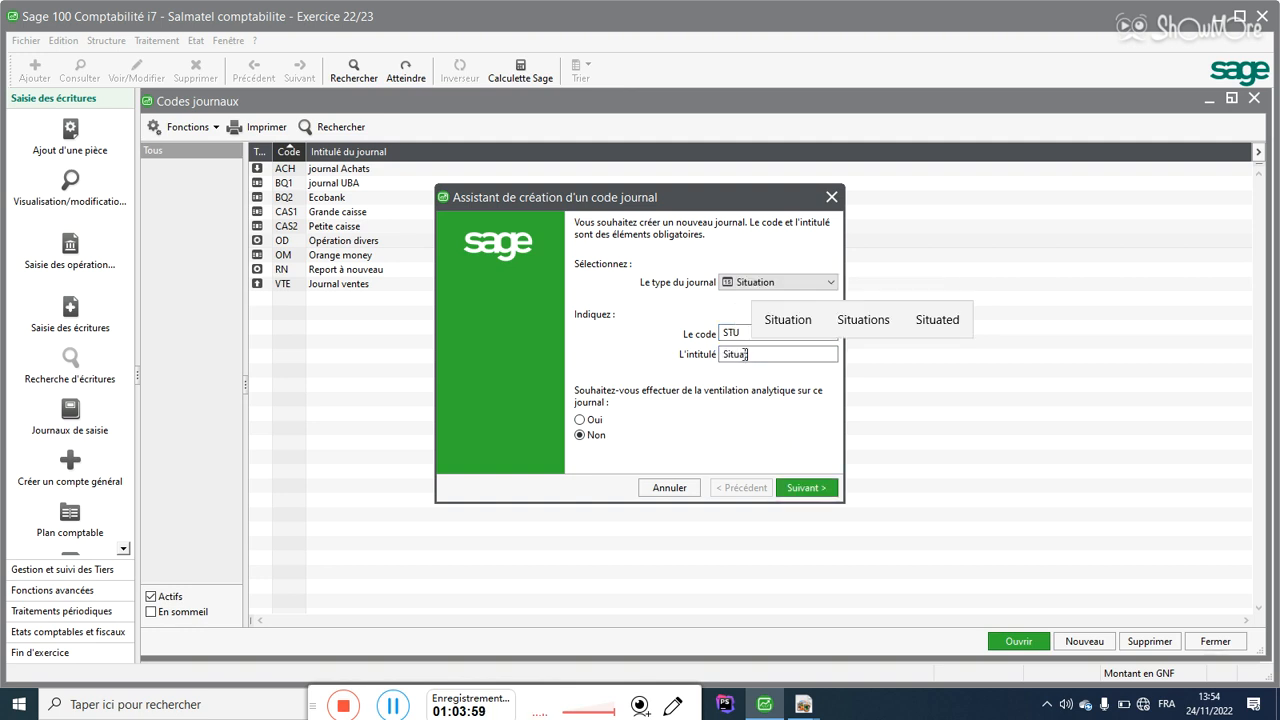
text(tion)
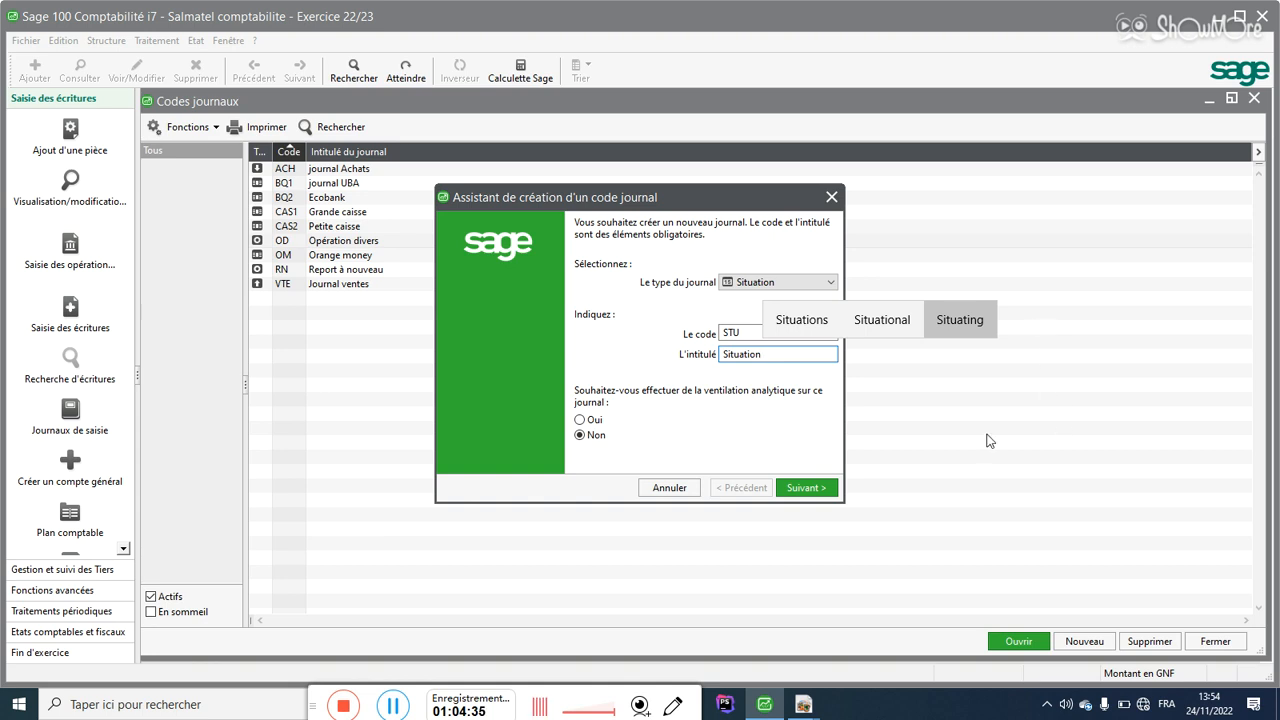
Step: Validate the STU Situation journal and close the journal creation wizard
click(808, 489)
click(811, 493)
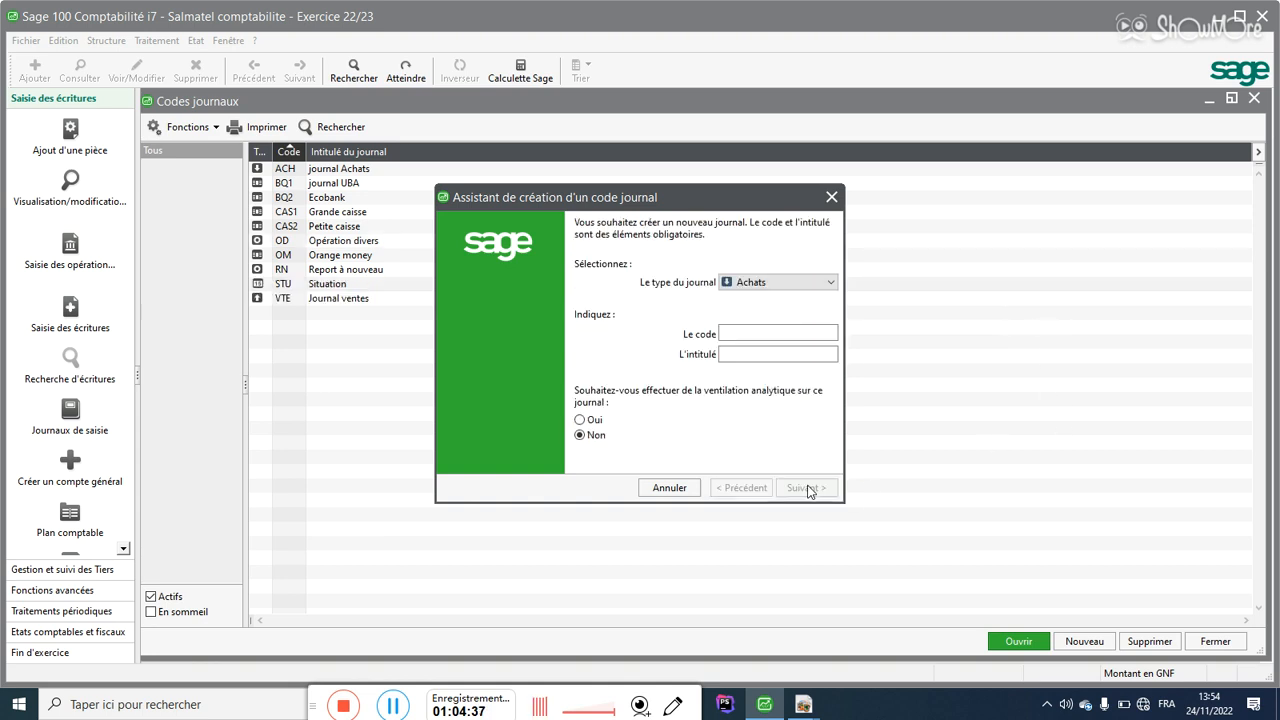
click(831, 197)
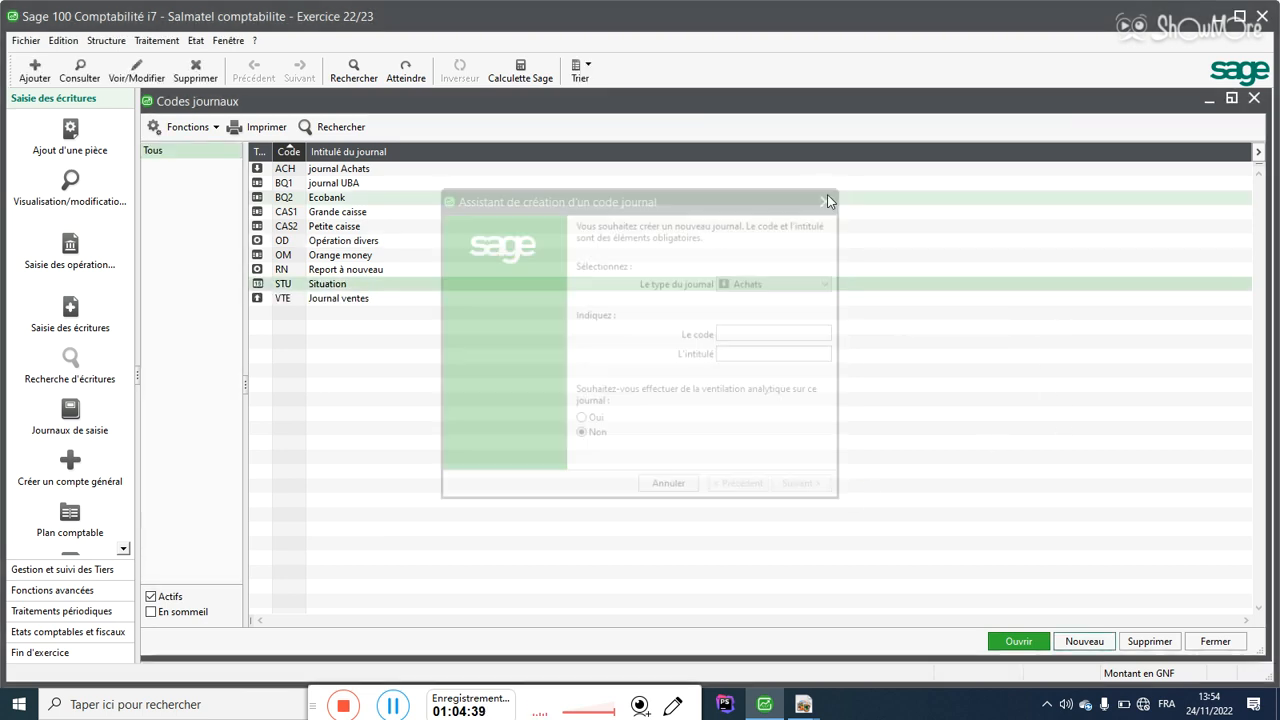
Step: Dismiss the open menus and close the Salmatel comptabilité accounting file with Fichier > Fermer
click(27, 41)
click(32, 42)
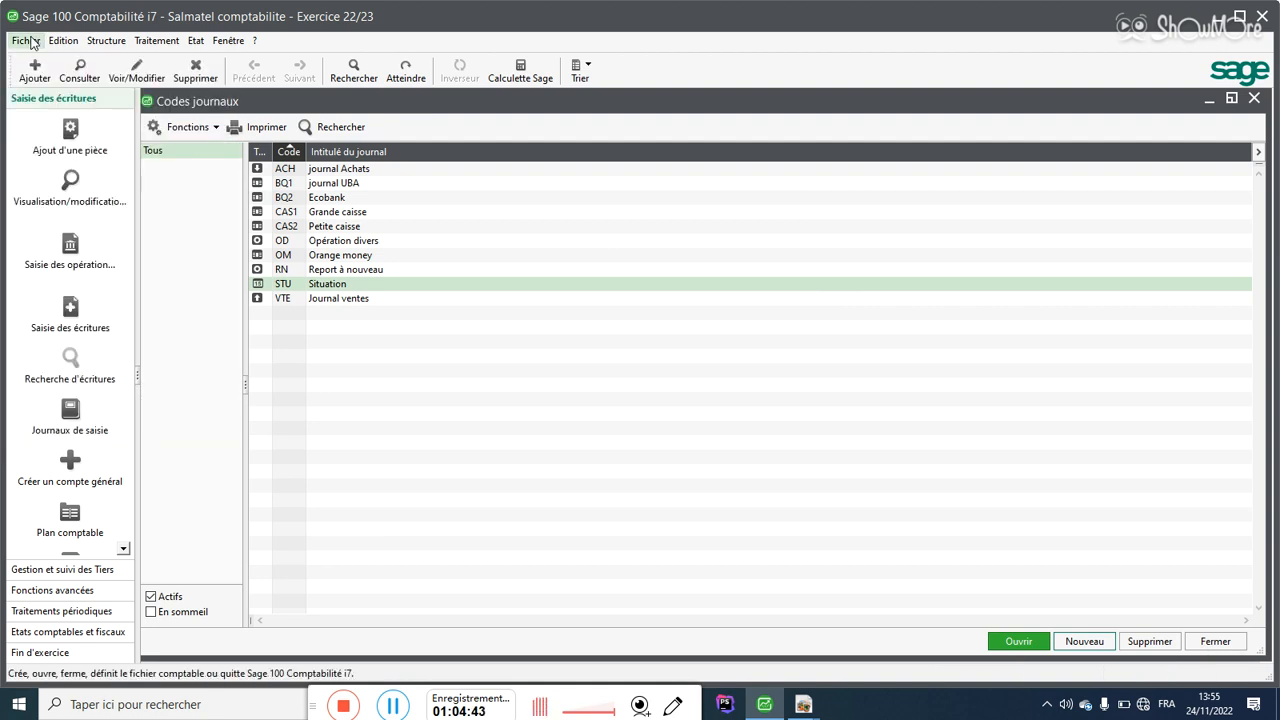
click(110, 48)
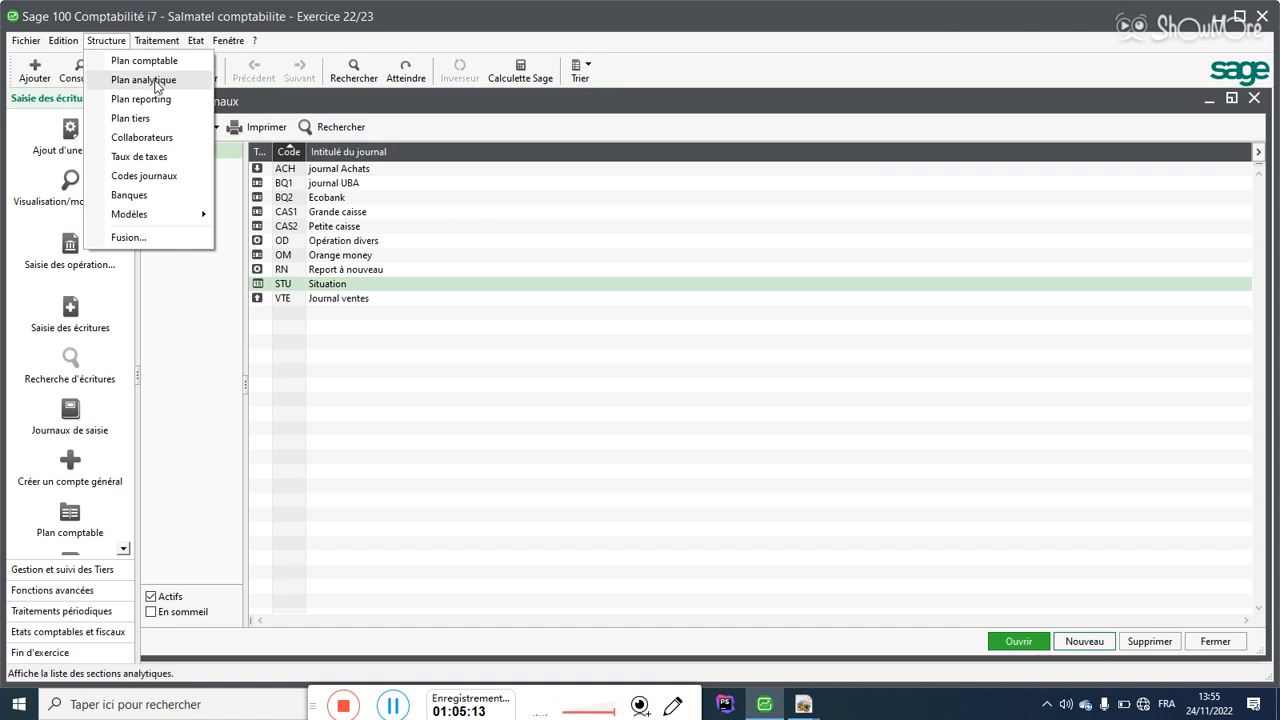
click(400, 258)
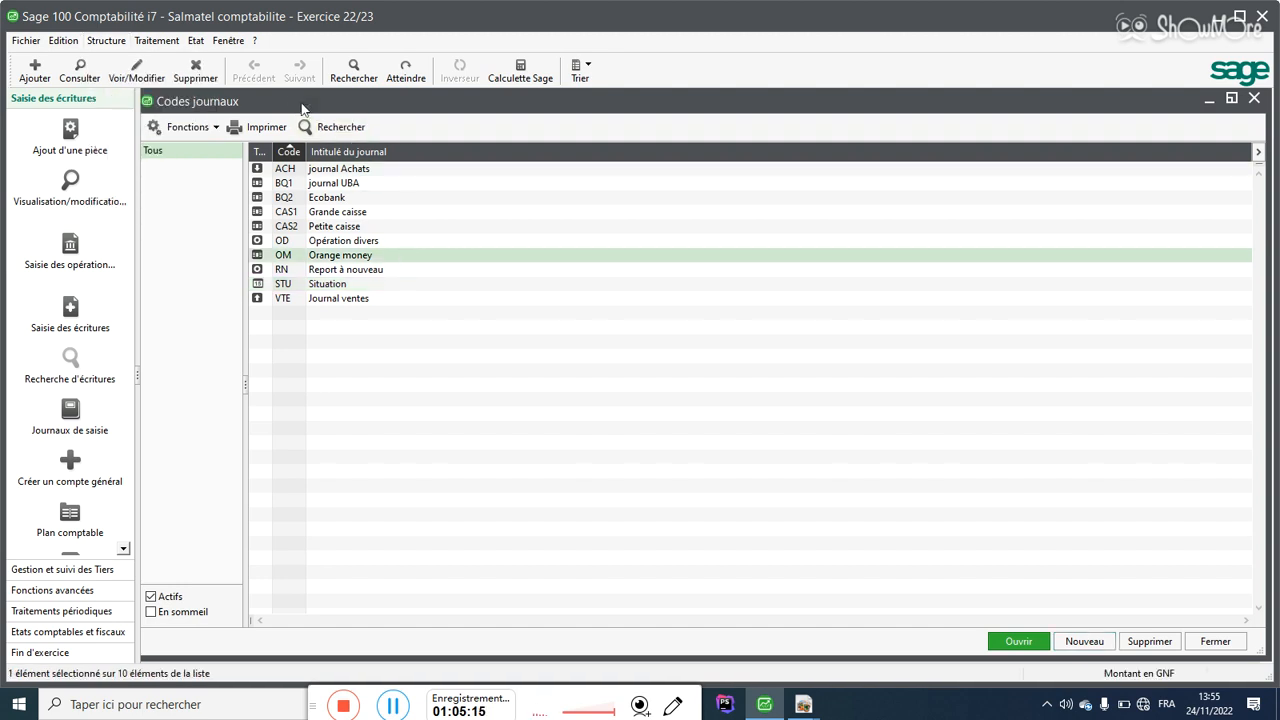
click(117, 44)
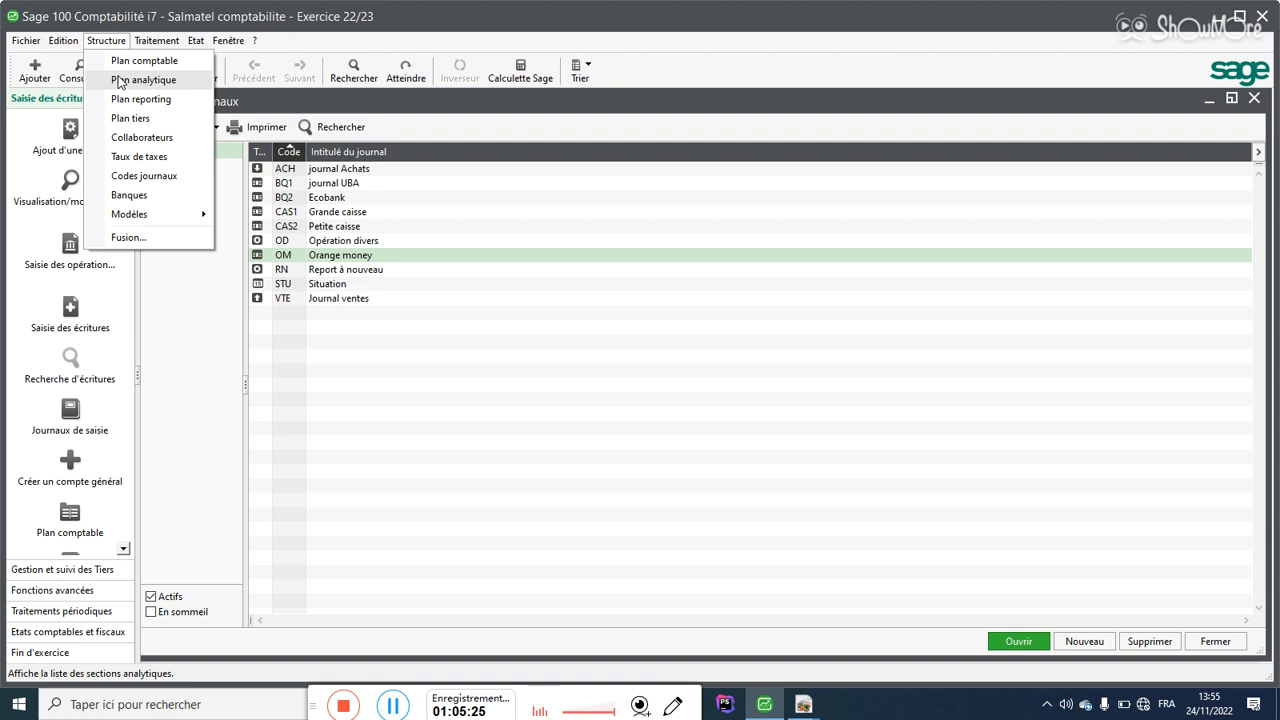
mouse_move(30, 45)
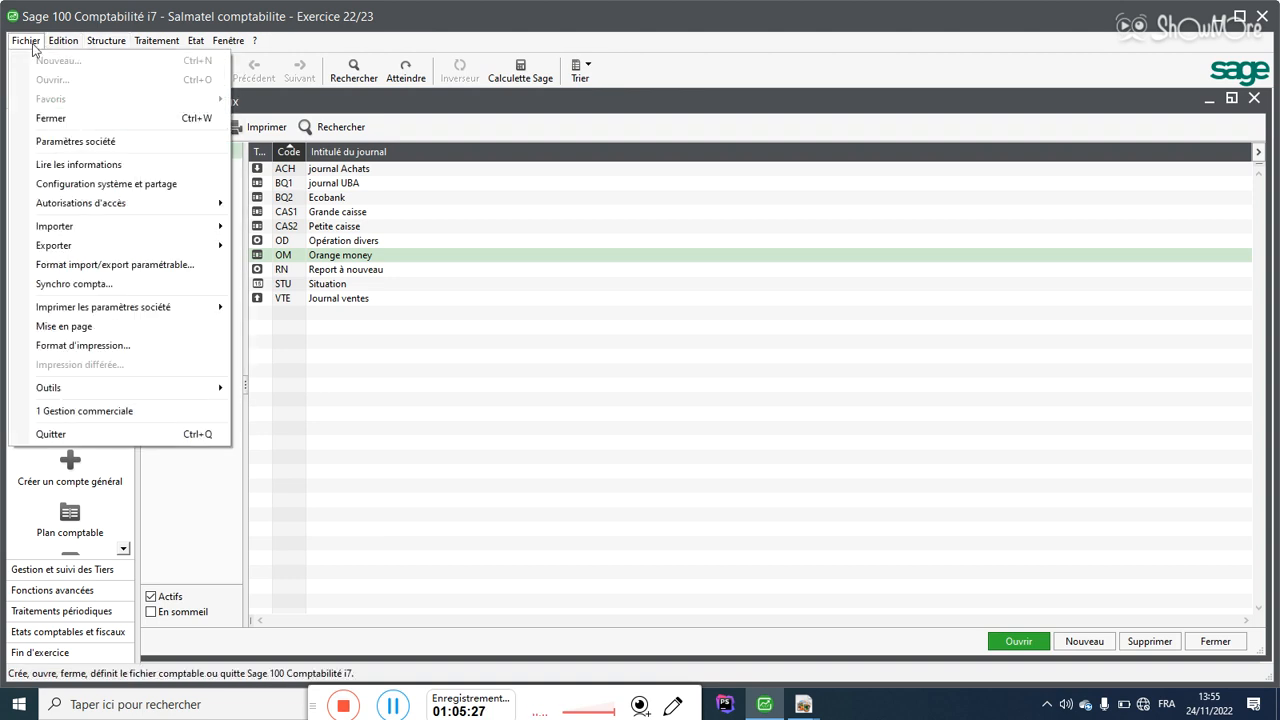
click(50, 118)
click(30, 45)
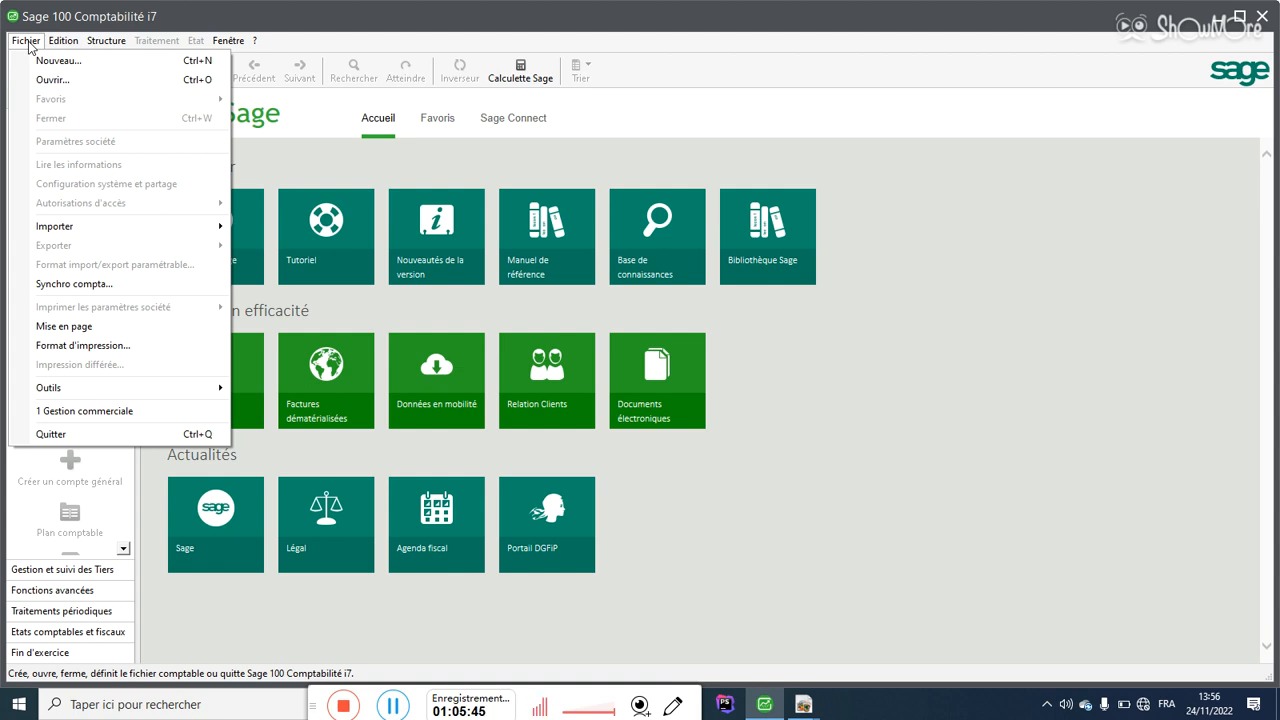
Step: Start a new accounting file named 'dfsgsg' and fill the first address fields with placeholder text
click(45, 62)
text(dfsgsg)
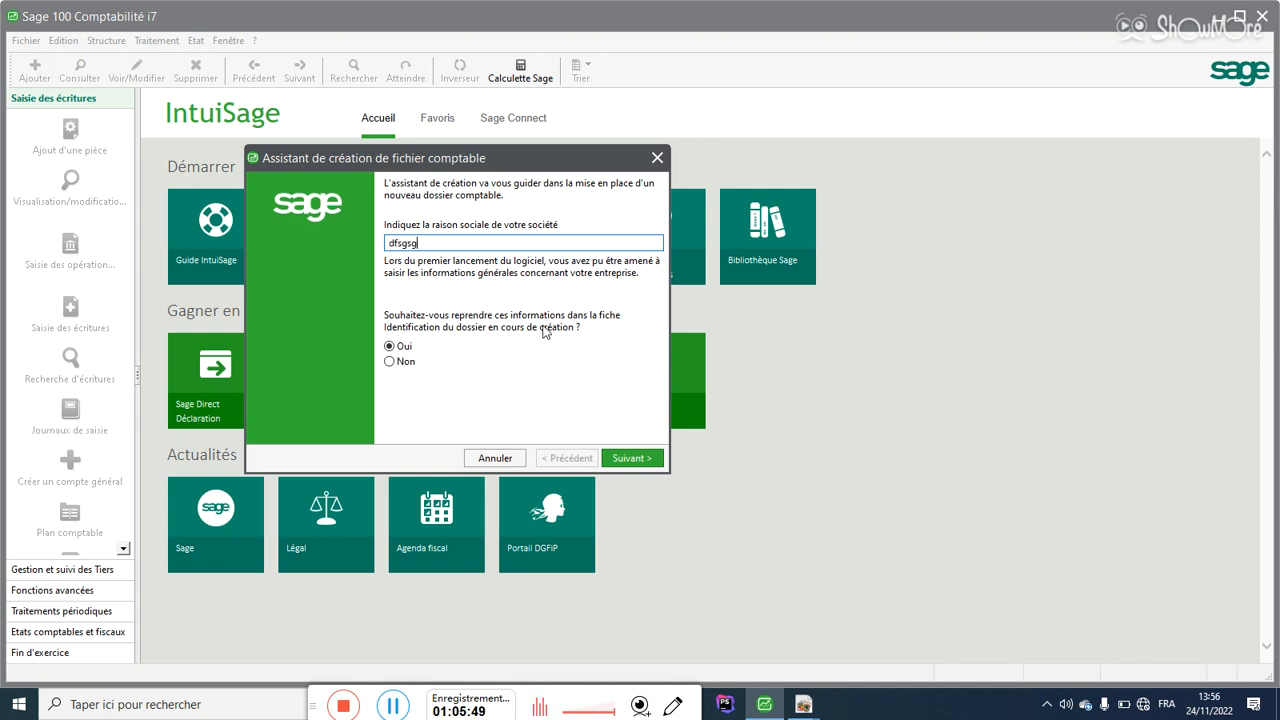
click(648, 460)
text(dfgdfg)
key(Tab)
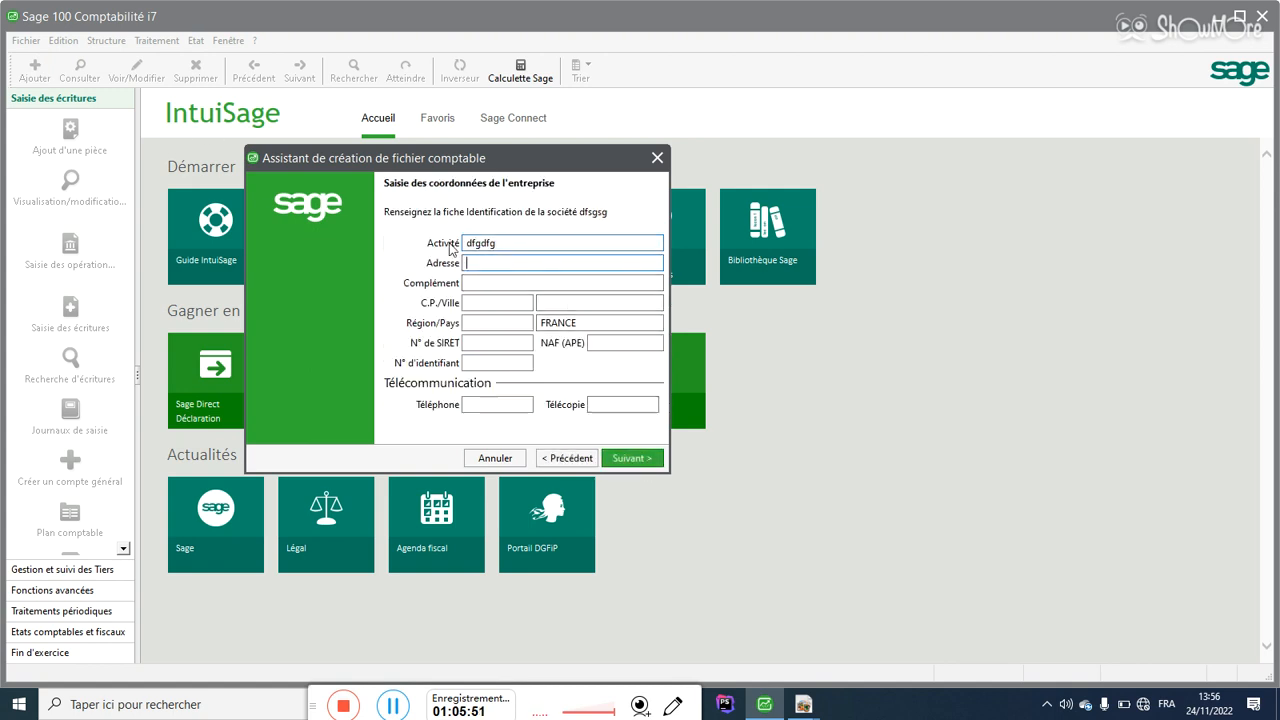
text(kjgk)
key(Tab)
text(kjk)
key(Tab)
text(jkjk)
key(Tab)
text(kj)
Step: Fill region, country, SIRET, identification, telephone and fax fields with placeholder text
key(Tab)
text(kgk)
key(Tab)
text(lhl)
key(Tab)
text(kugkgk)
key(Tab)
text(kjg)
key(Tab)
text(kjgkç_ç)
key(Tab)
text(kk)
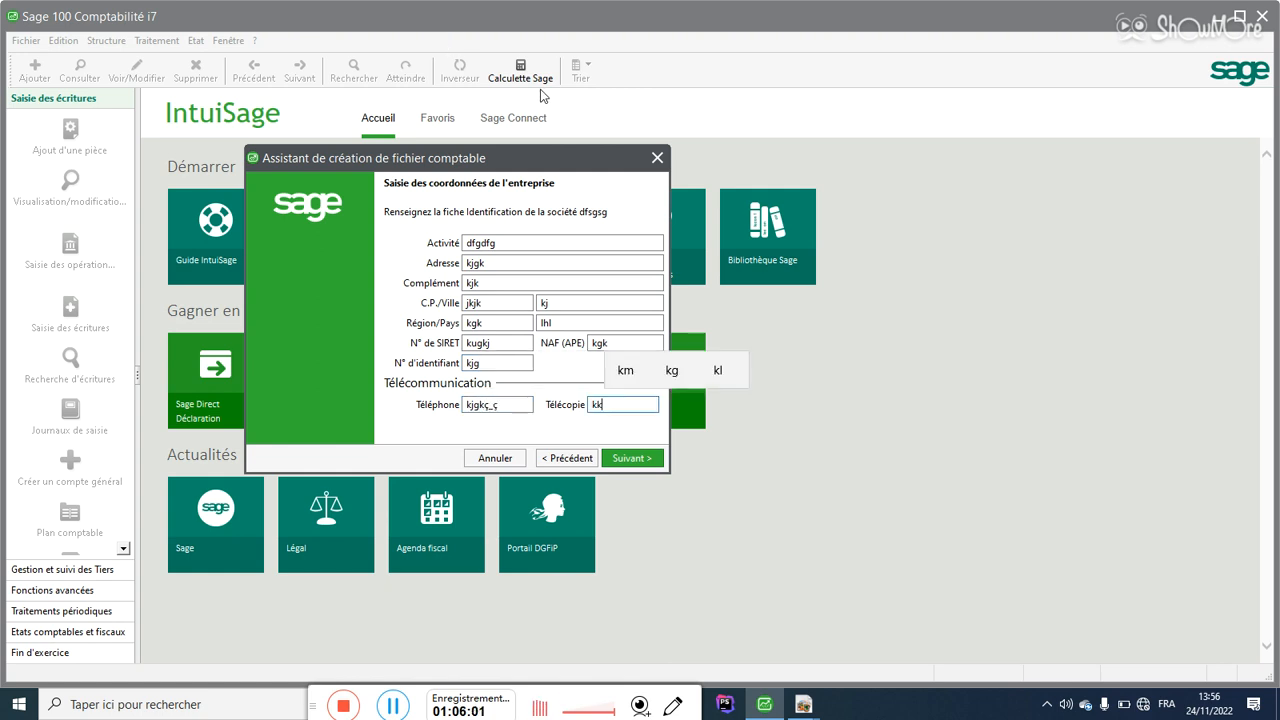
click(650, 457)
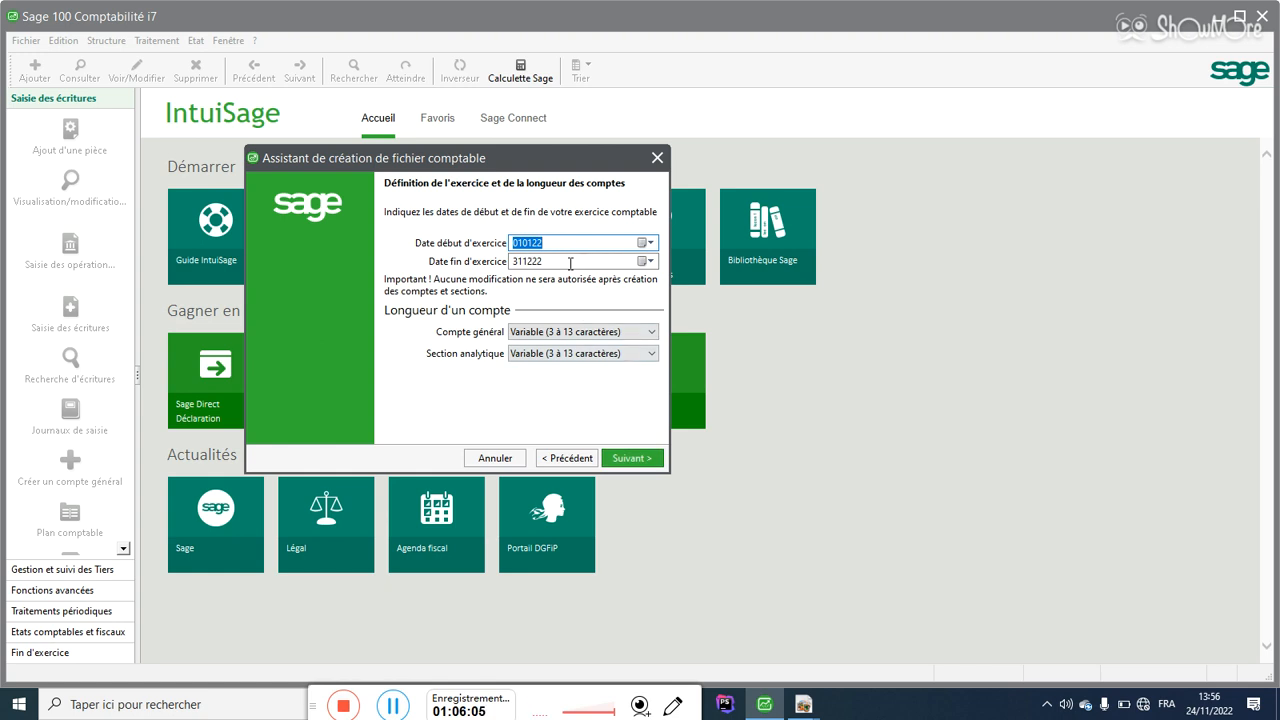
Step: Set both general account and analytical section lengths to 6 caractères
click(590, 333)
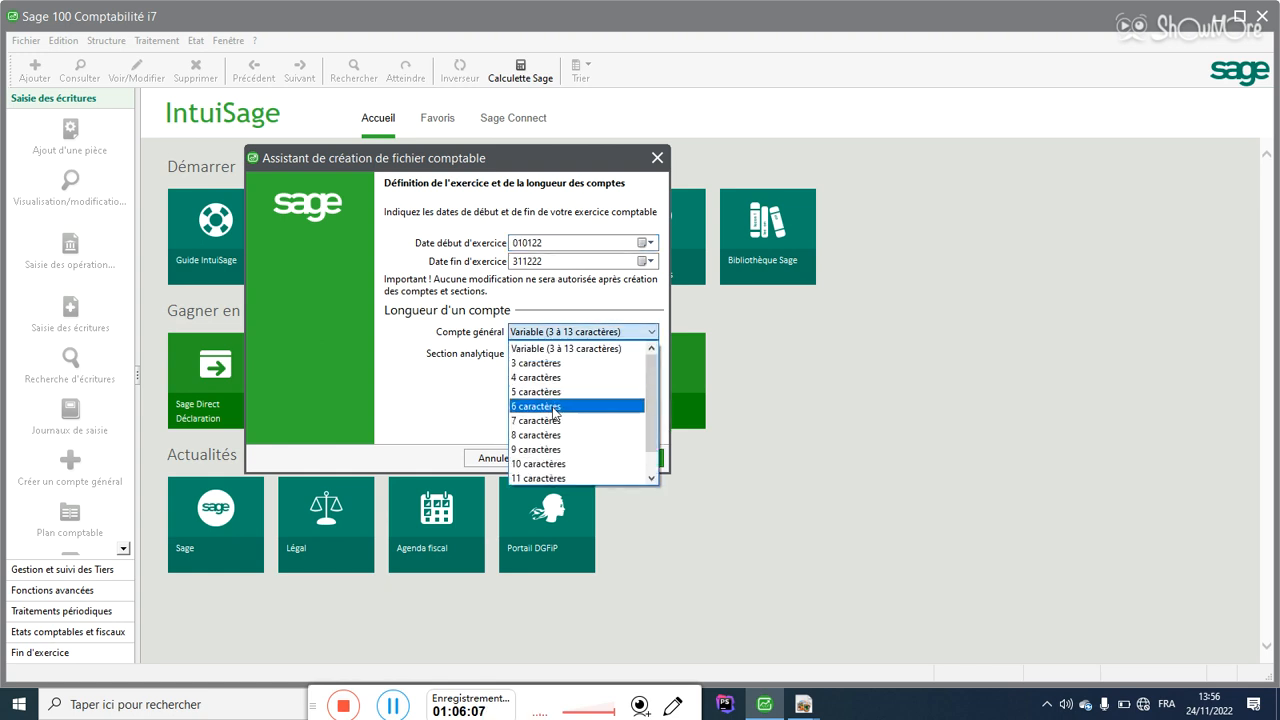
click(555, 407)
click(575, 354)
click(541, 430)
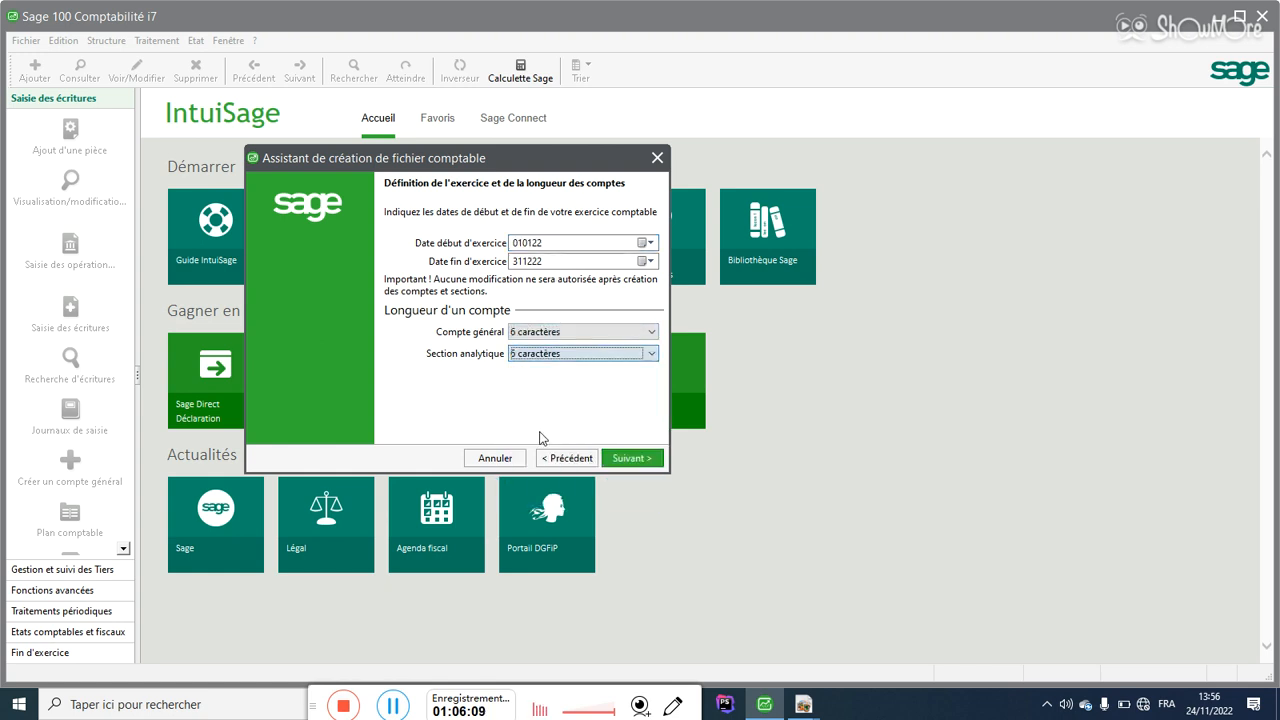
click(632, 458)
Step: Use non-euro currency 'dfgsgs' with 0 decimals and ISO code GNF, keeping the standard model
click(452, 263)
click(502, 261)
text(dfgsgs)
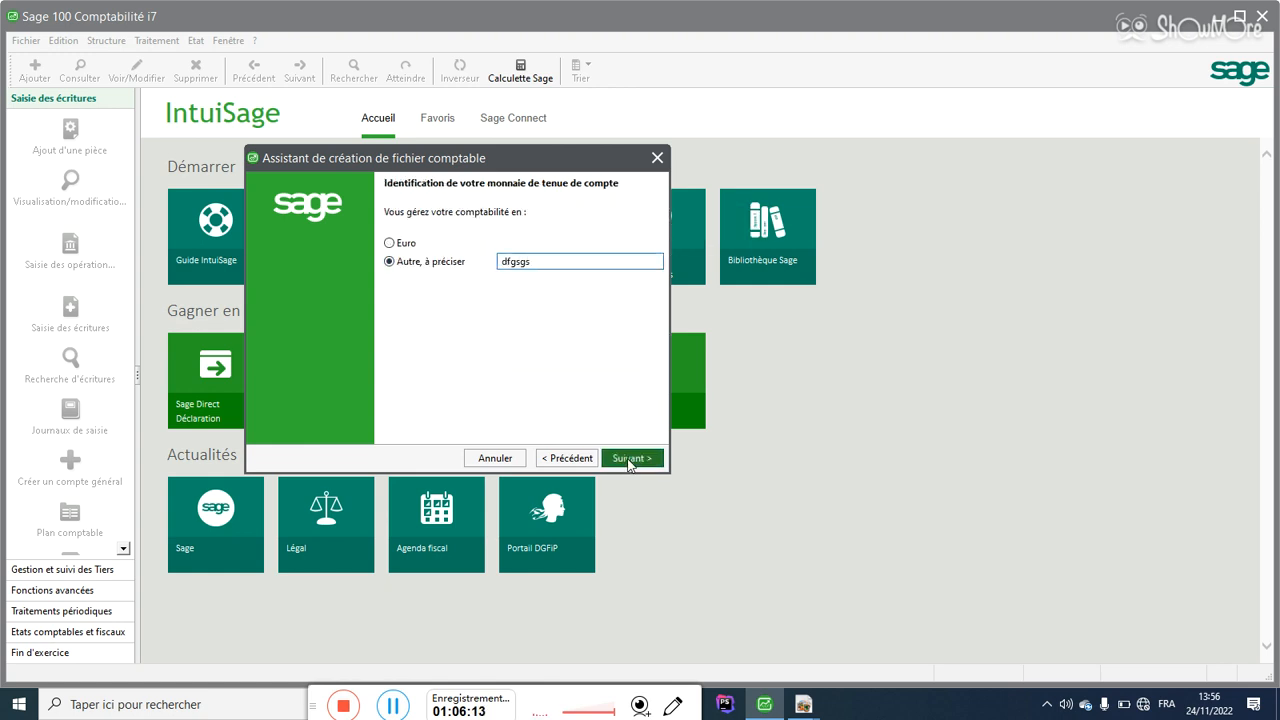
click(630, 460)
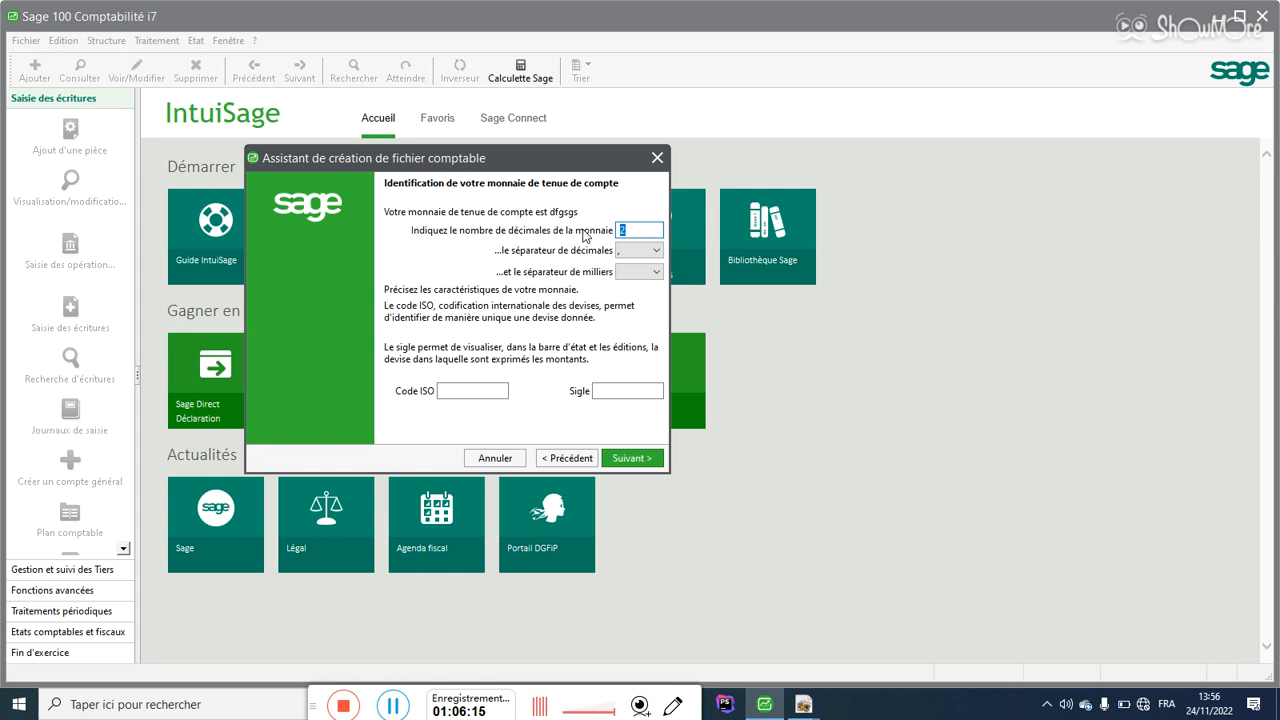
text(0)
click(458, 390)
text(GNF)
key(Tab)
click(652, 457)
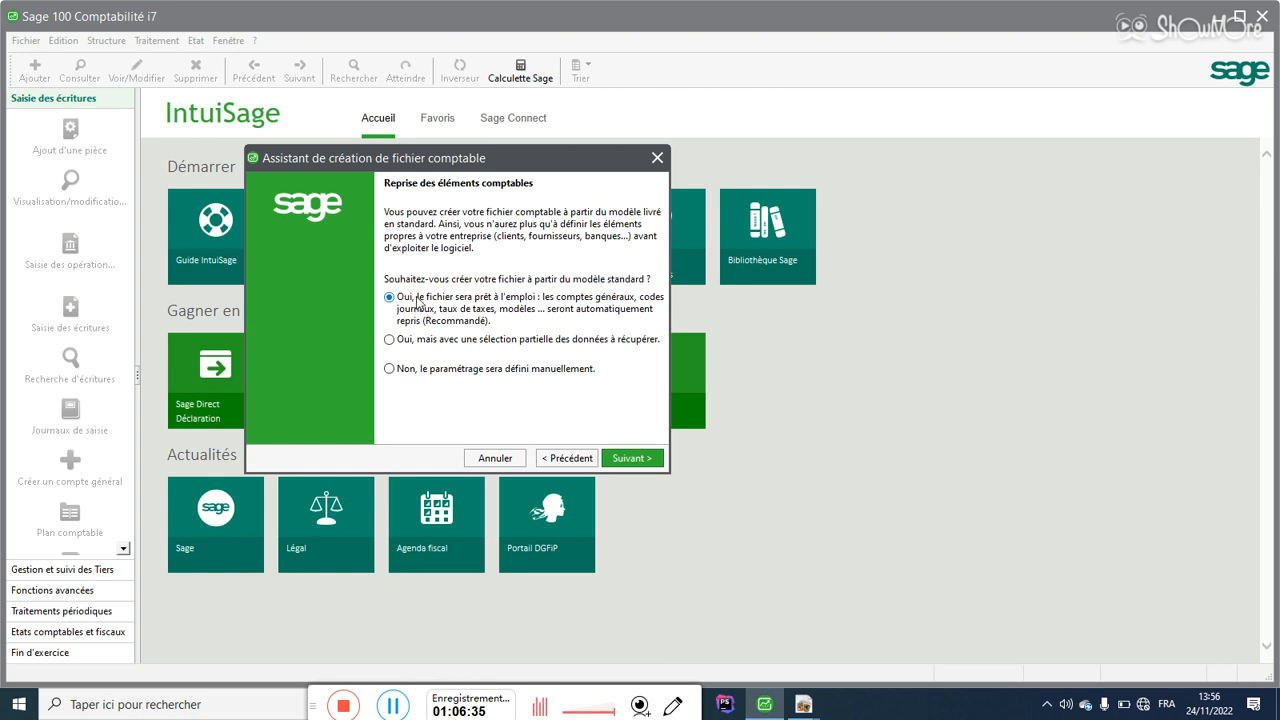
click(622, 462)
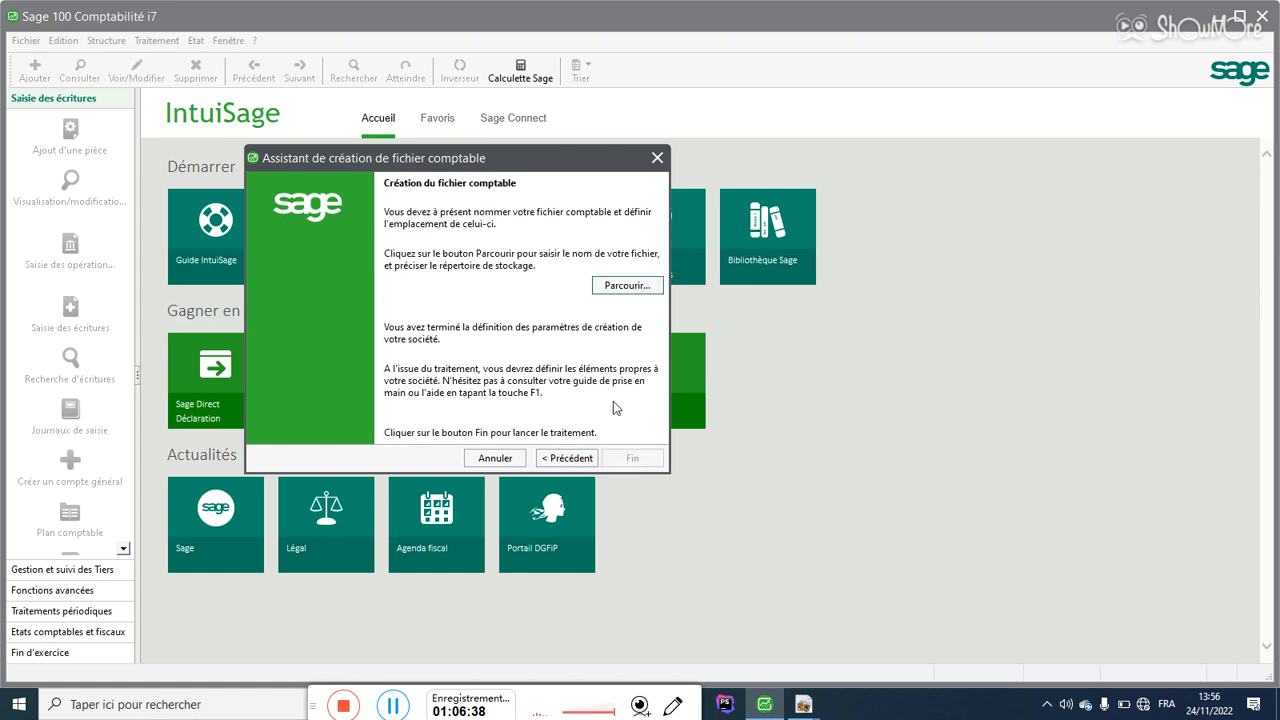
Step: Save the new file as TEST.mae on the Bureau and launch its creation with Fin
click(628, 286)
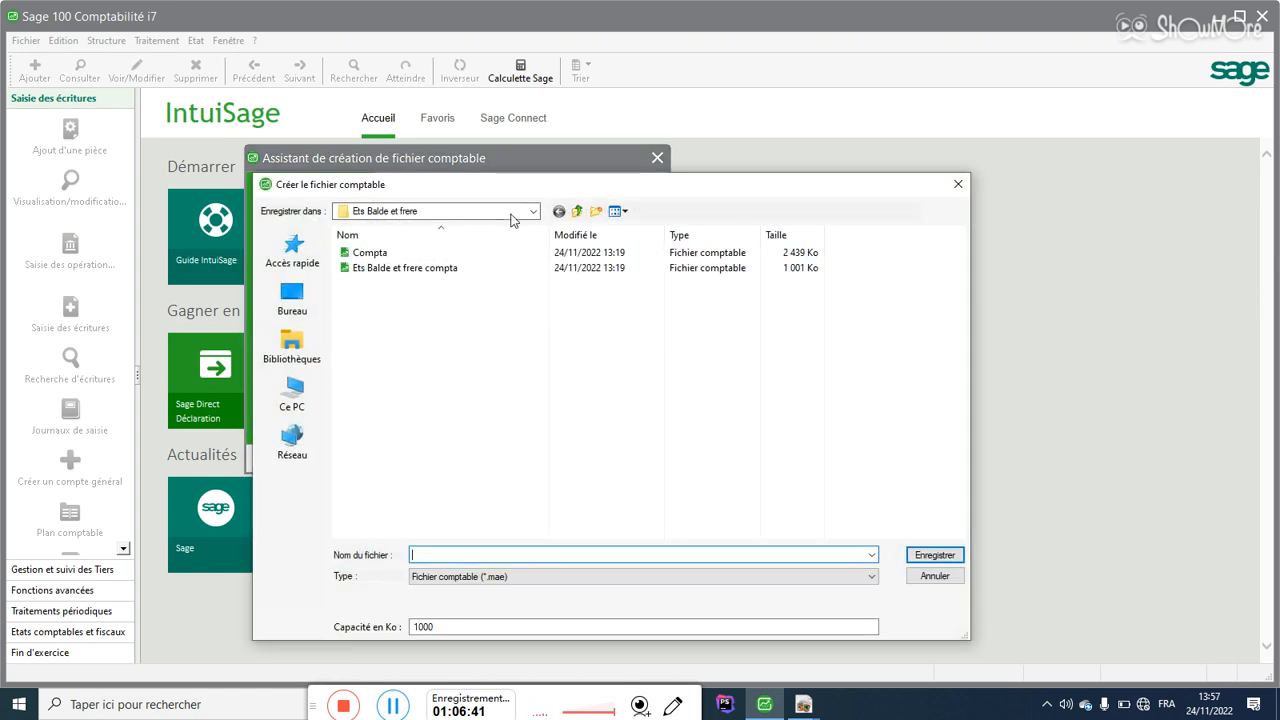
click(291, 300)
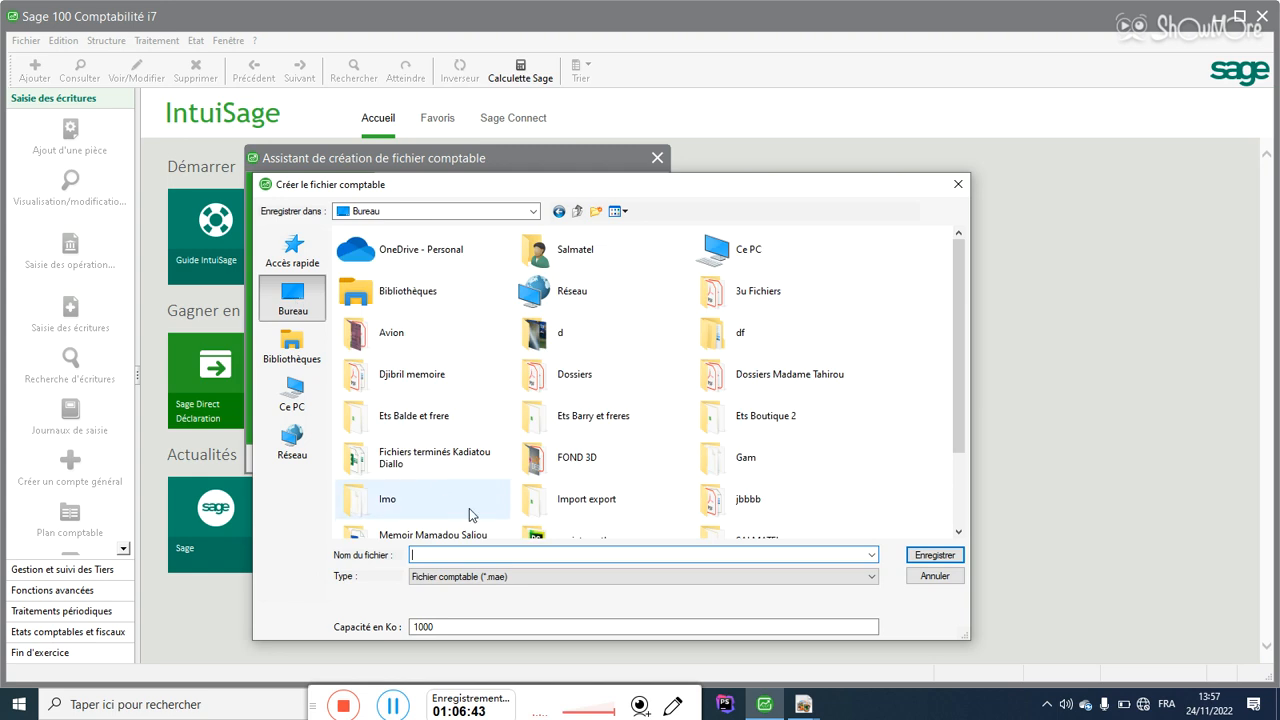
text(TEST)
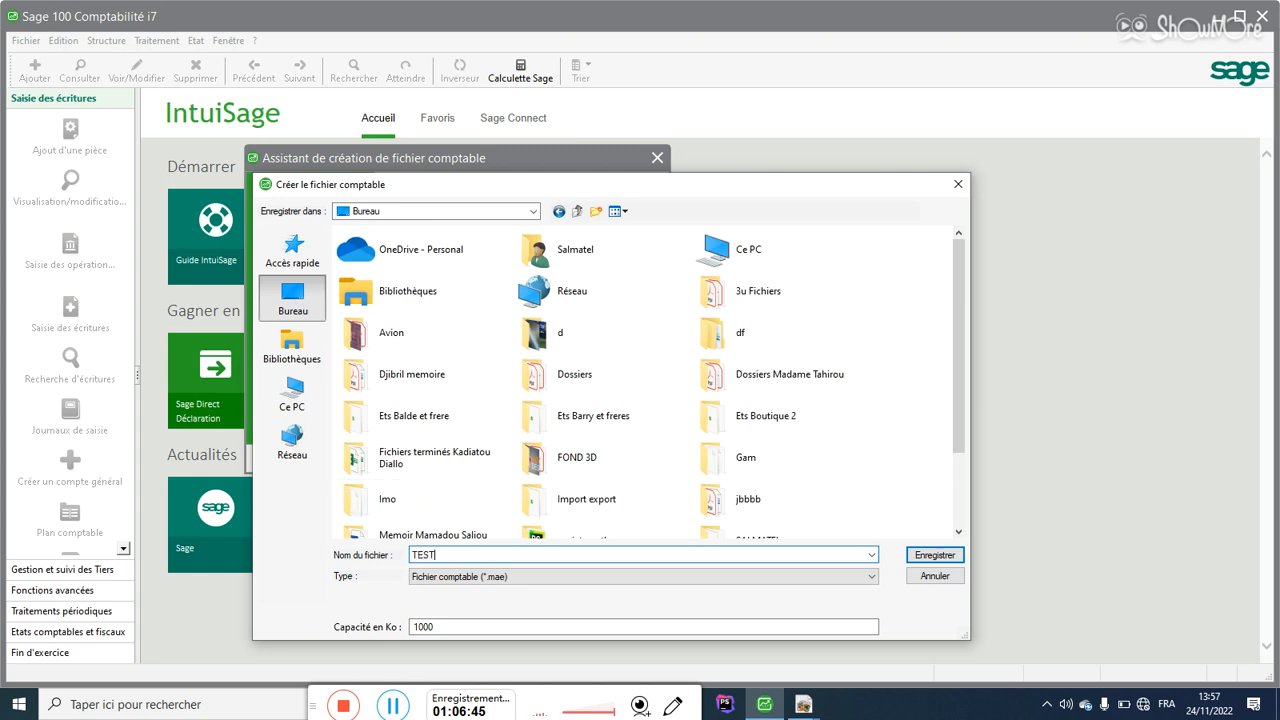
click(934, 556)
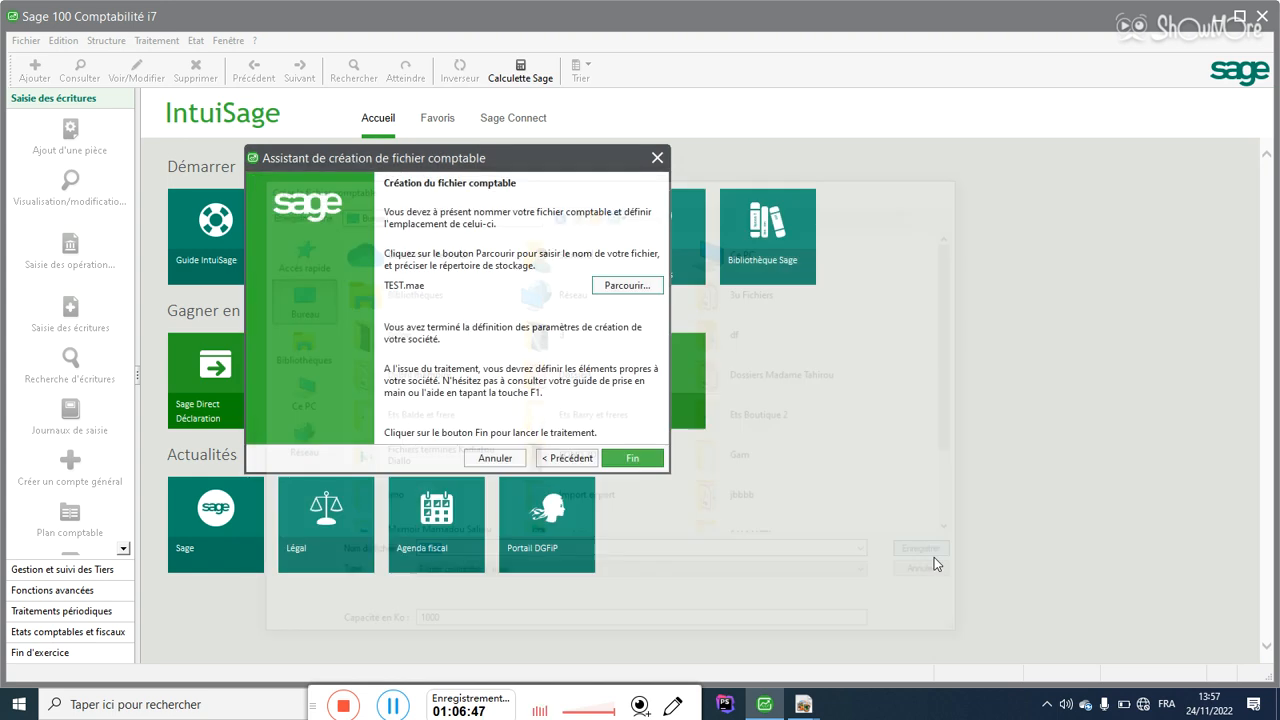
click(634, 458)
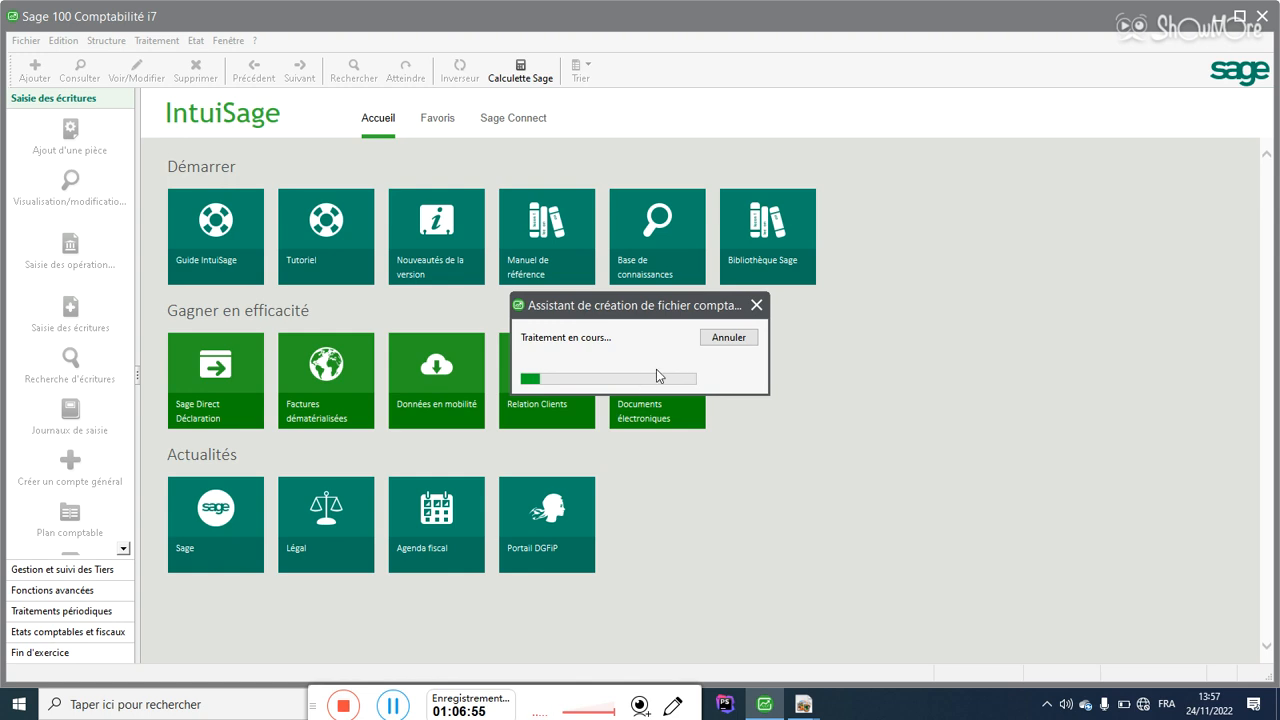
Step: Open Structure > Plan comptable, maximize it and scroll through the standard accounts
click(74, 45)
click(113, 47)
click(117, 47)
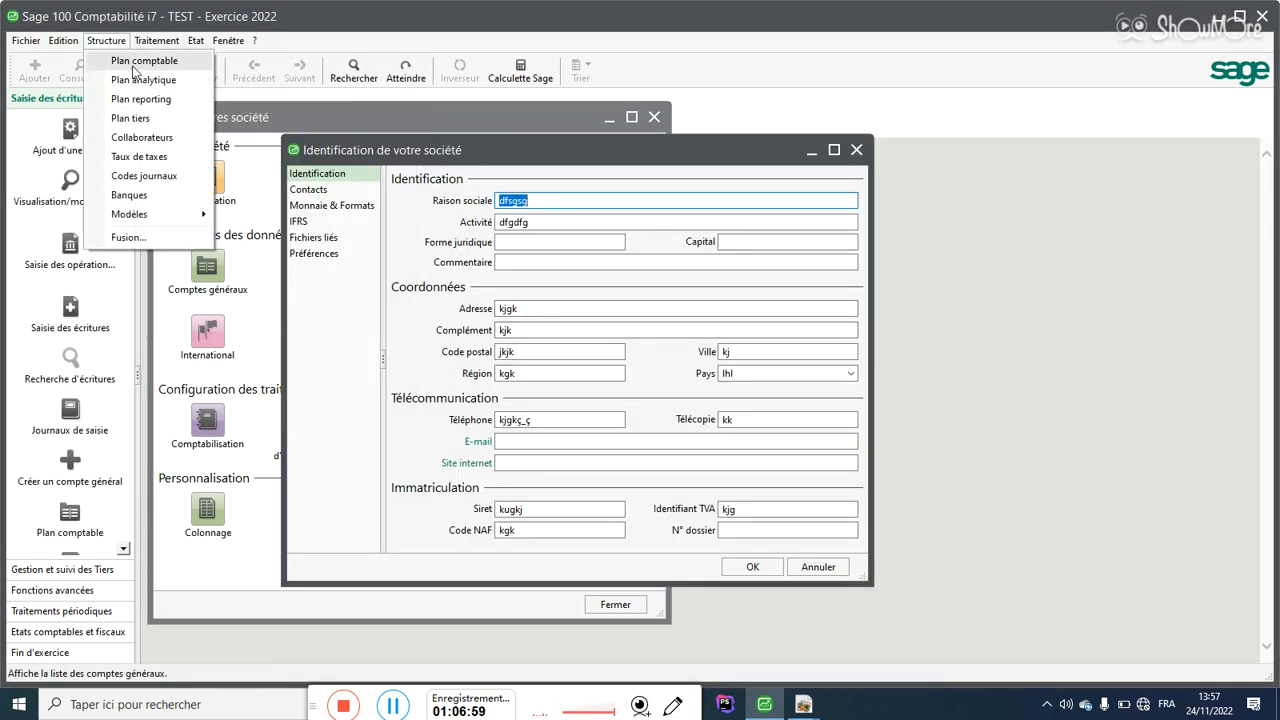
click(134, 62)
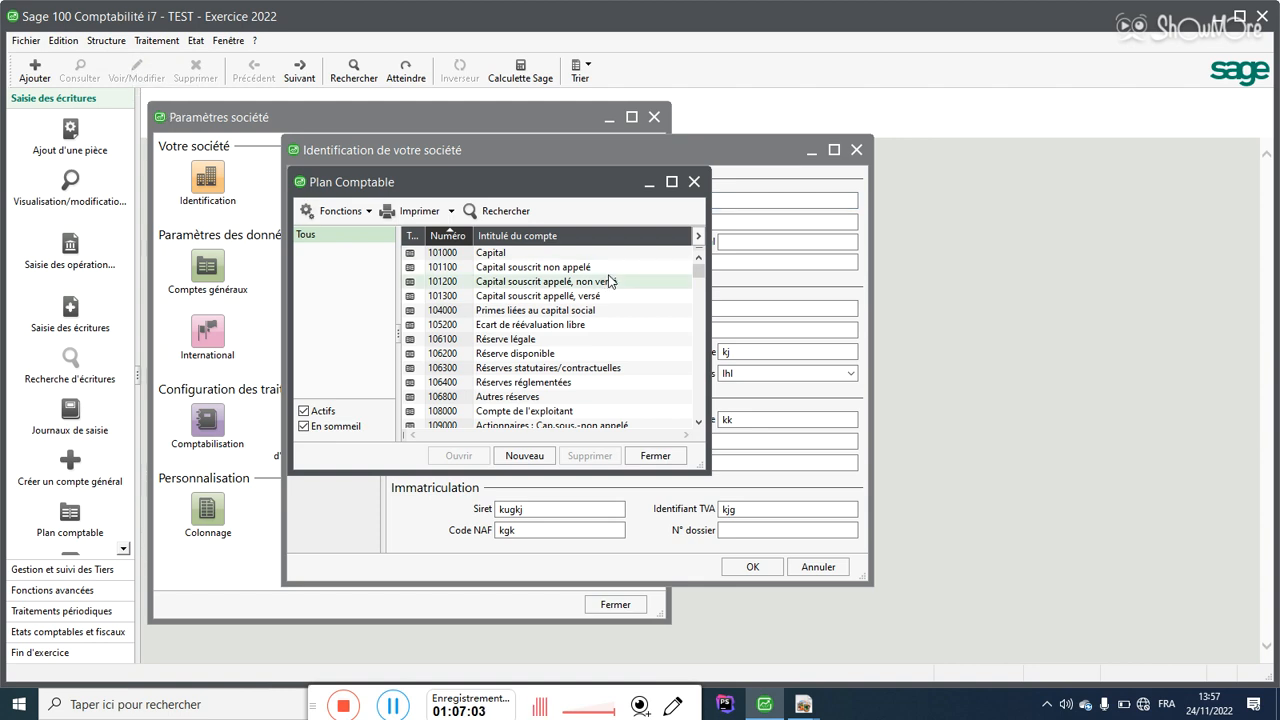
click(671, 181)
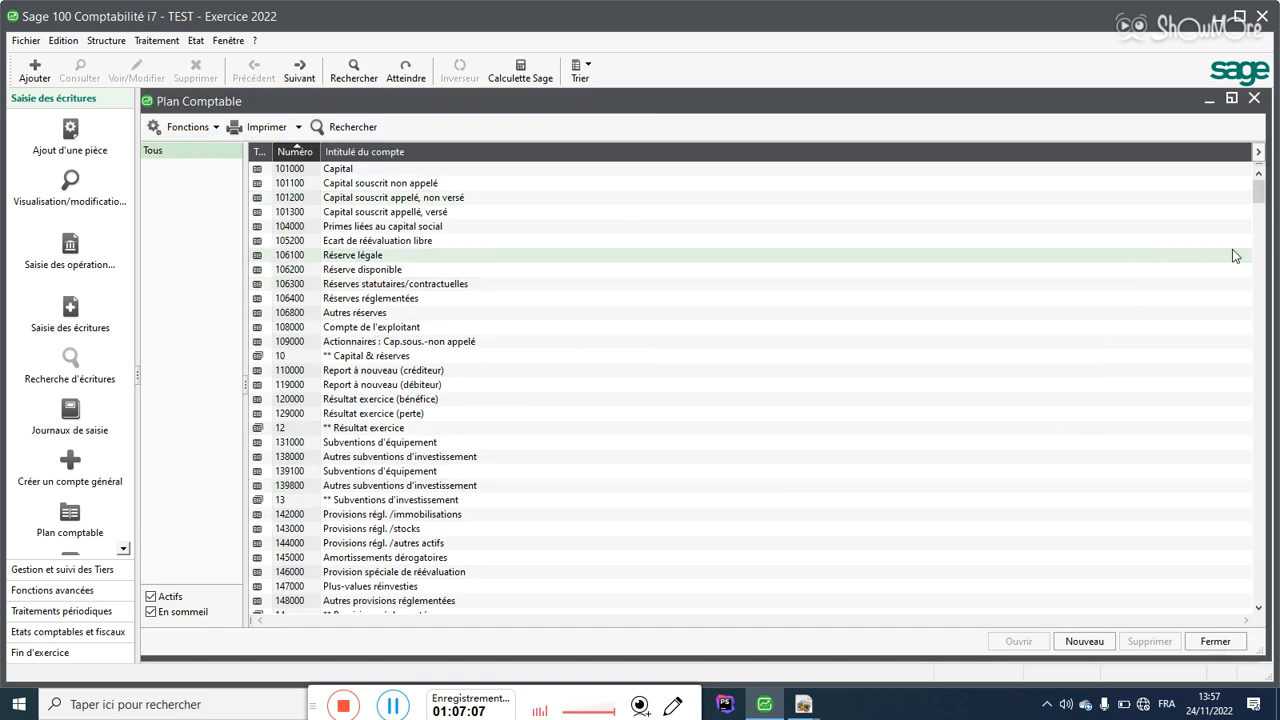
scroll(1257, 237, down, 7)
scroll(1257, 237, down, 20)
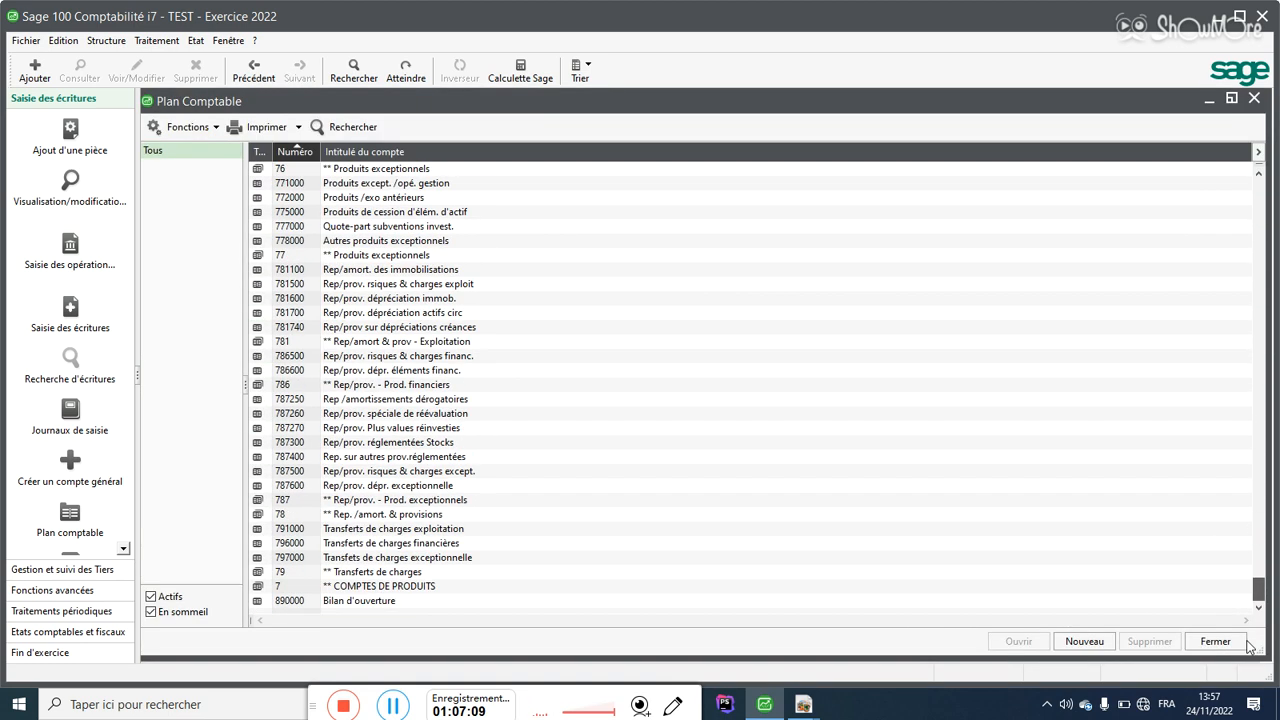
scroll(1218, 433, down, 20)
scroll(1218, 433, up, 20)
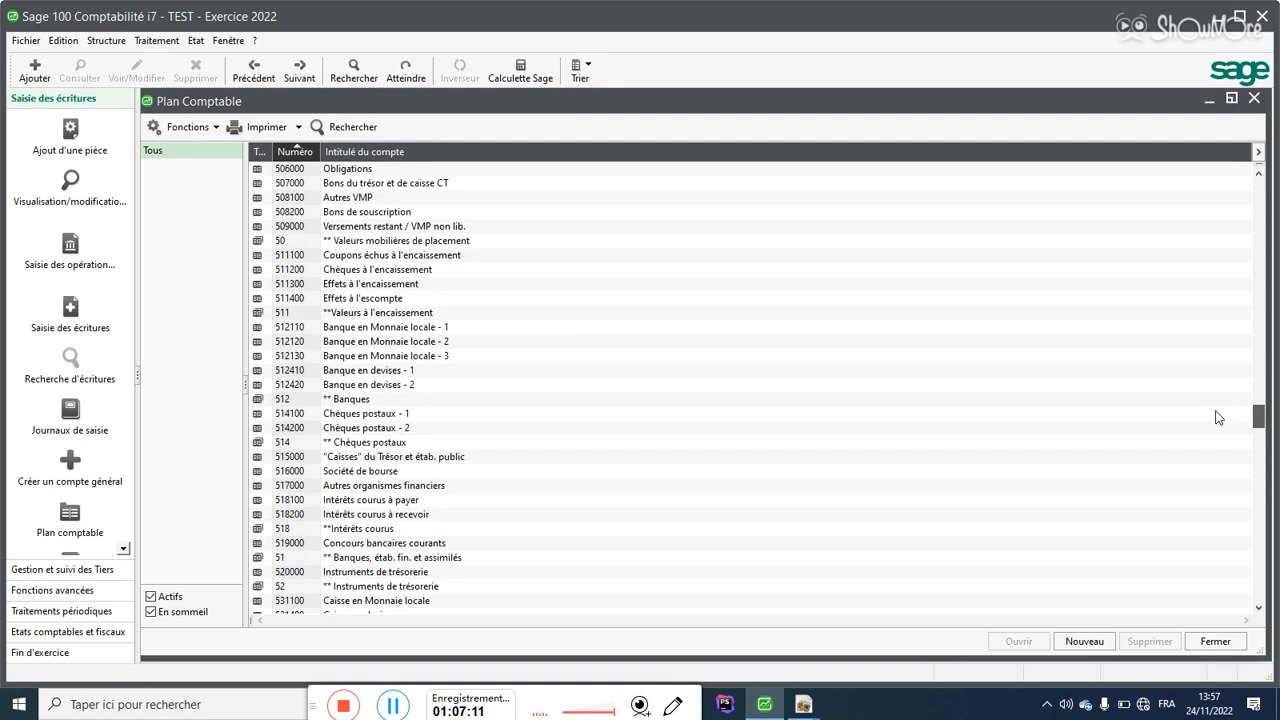
Step: Open Structure > Codes journaux to view the default journals ACH through VTE
click(106, 40)
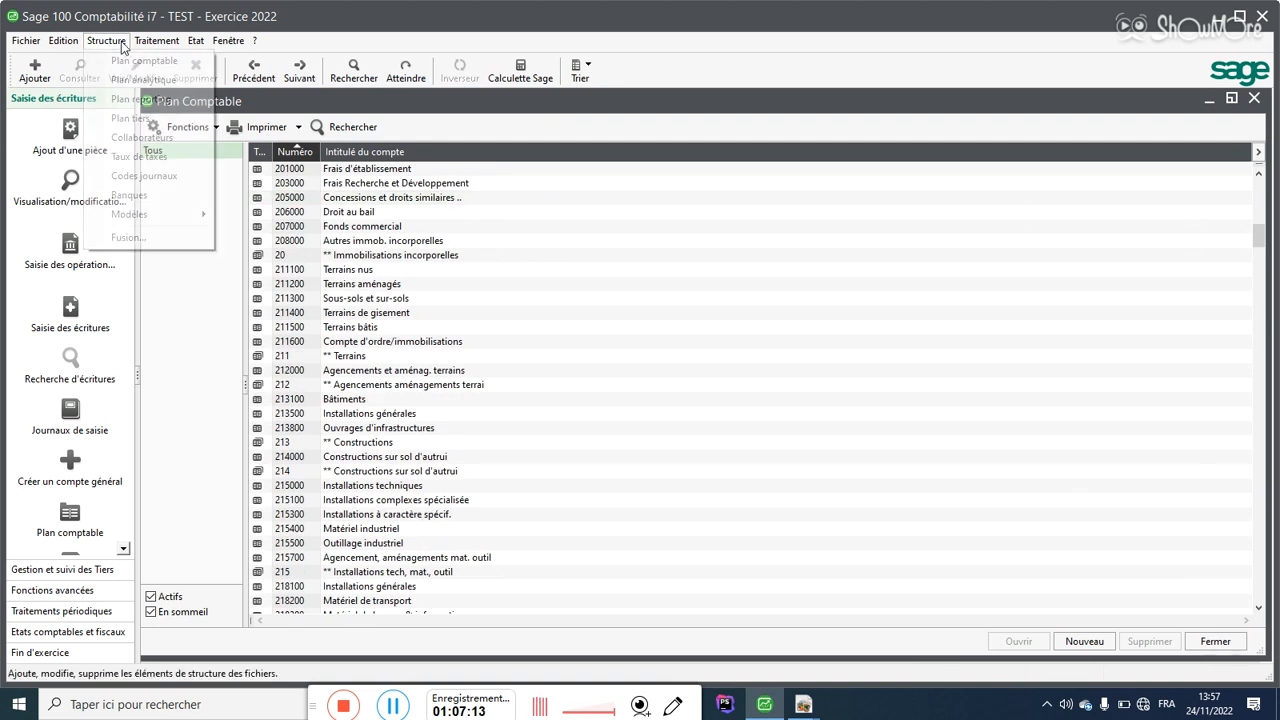
click(142, 176)
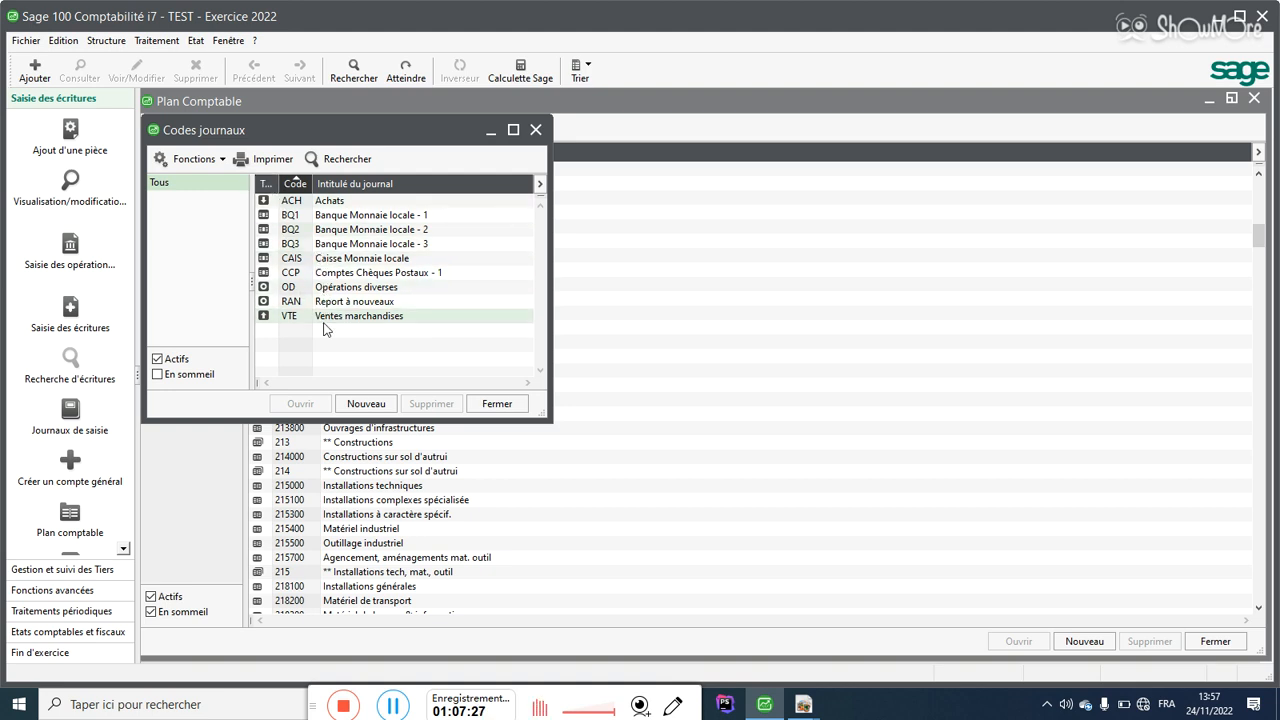
click(26, 40)
Step: Close the TEST file and start another new accounting file named 'EFSDGS'
click(52, 117)
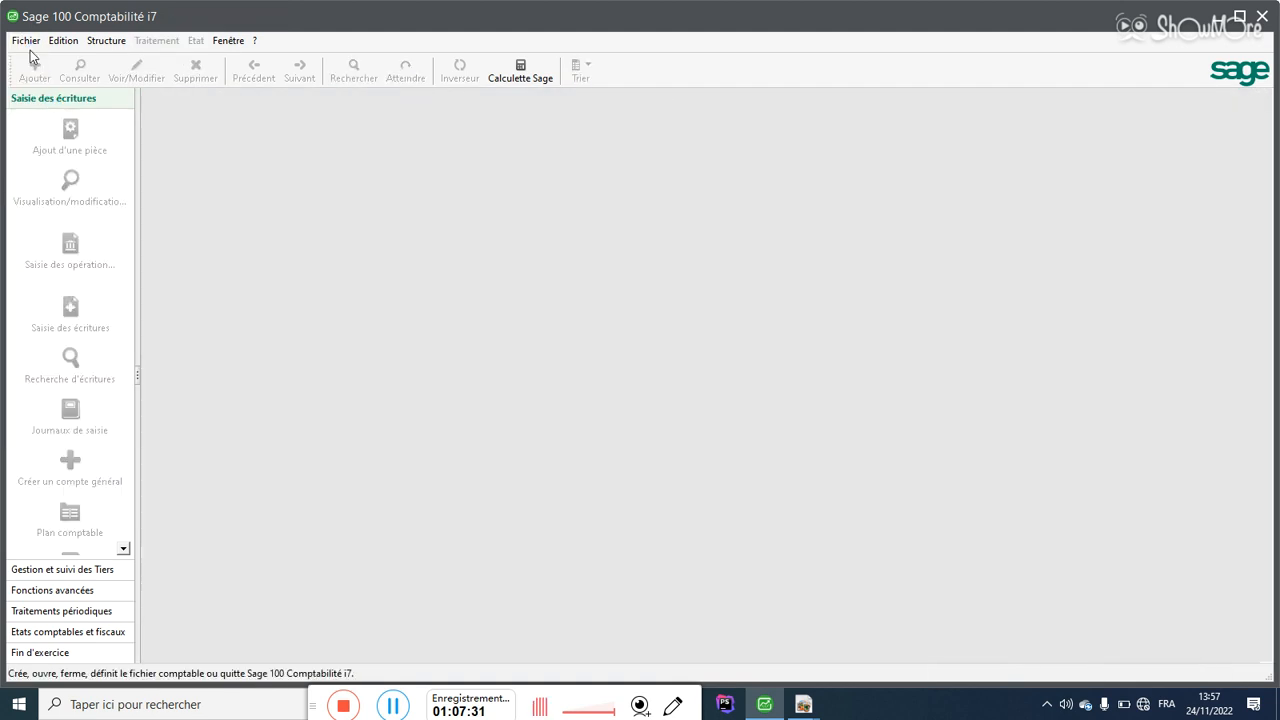
click(28, 42)
click(62, 60)
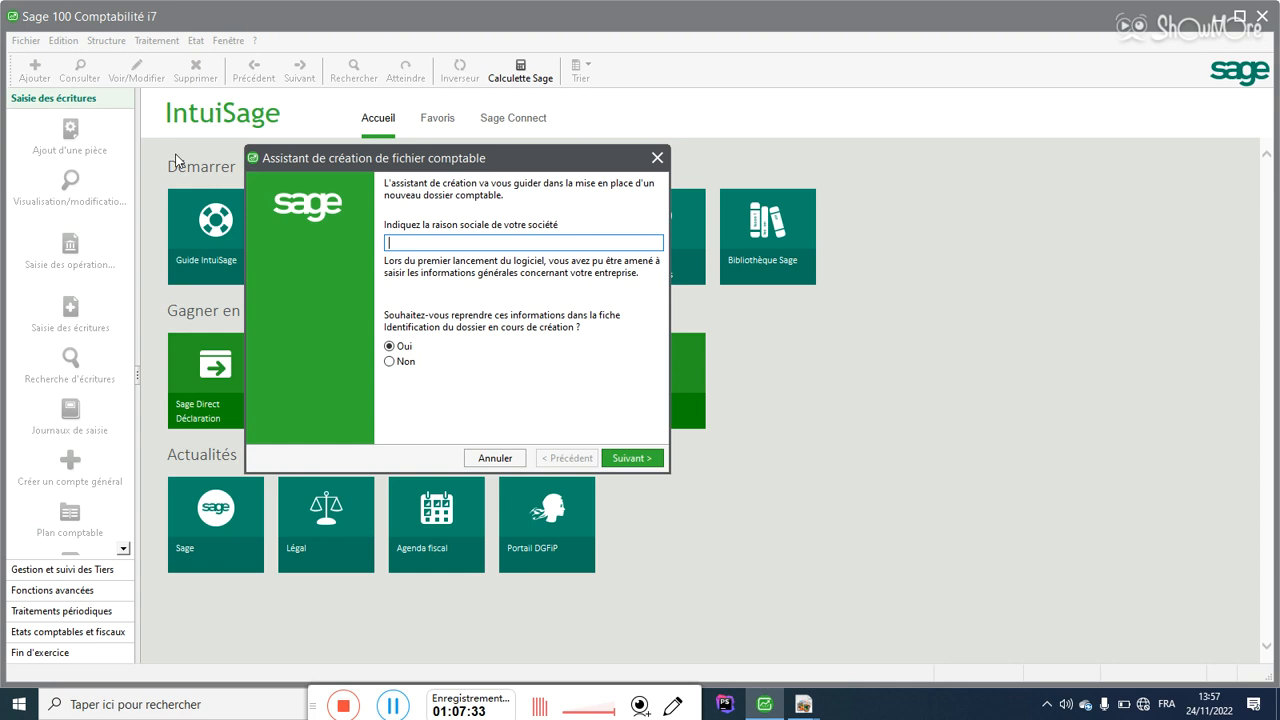
text(EFSDGS)
key(Tab)
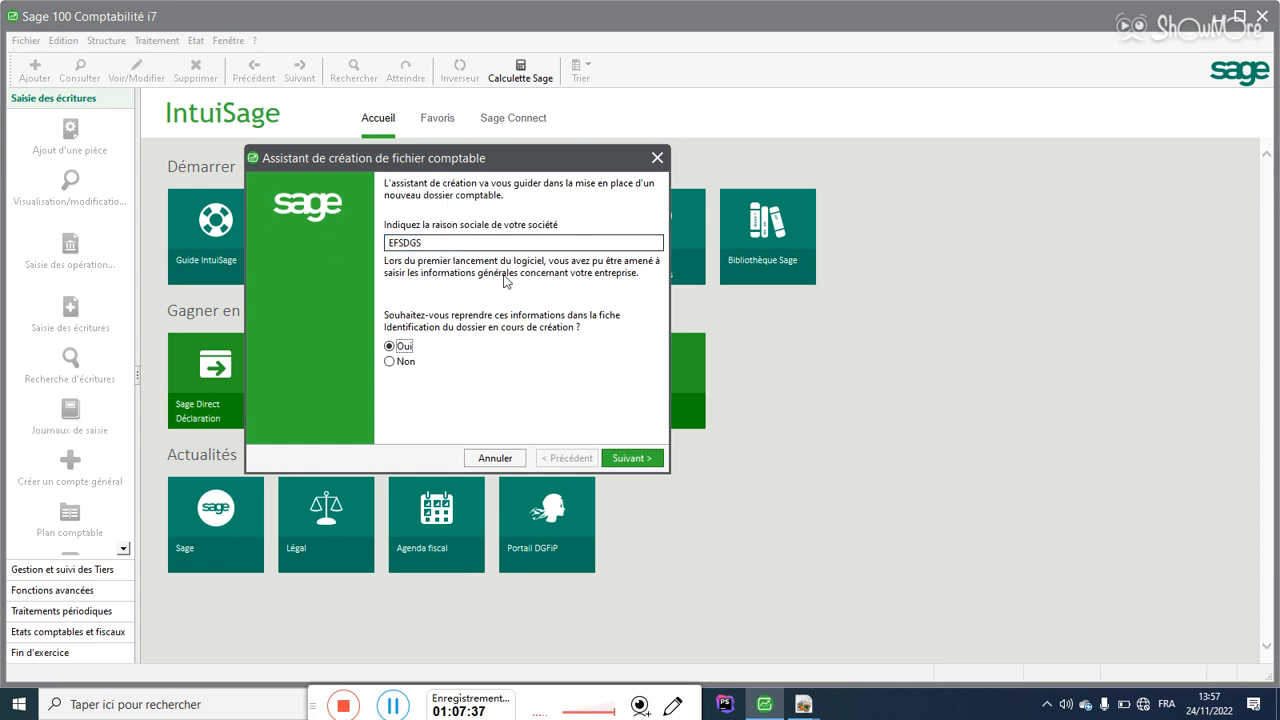
Step: Fill the company address fields with placeholder text
click(630, 458)
text(DGS)
key(Tab)
text(KJK)
key(Tab)
text(KJK)
key(Tab)
text(HKJ)
key(Tab)
text(KJHK)
key(Tab)
text(KJK)
key(Tab)
text(K)
key(Tab)
Step: Fill the NAF code, identification, phone and fax fields, then move to the fiscal year page
text(KJK)
key(Tab)
key(Tab)
text(KJK)
key(Tab)
text(KK)
key(Tab)
text(KGK)
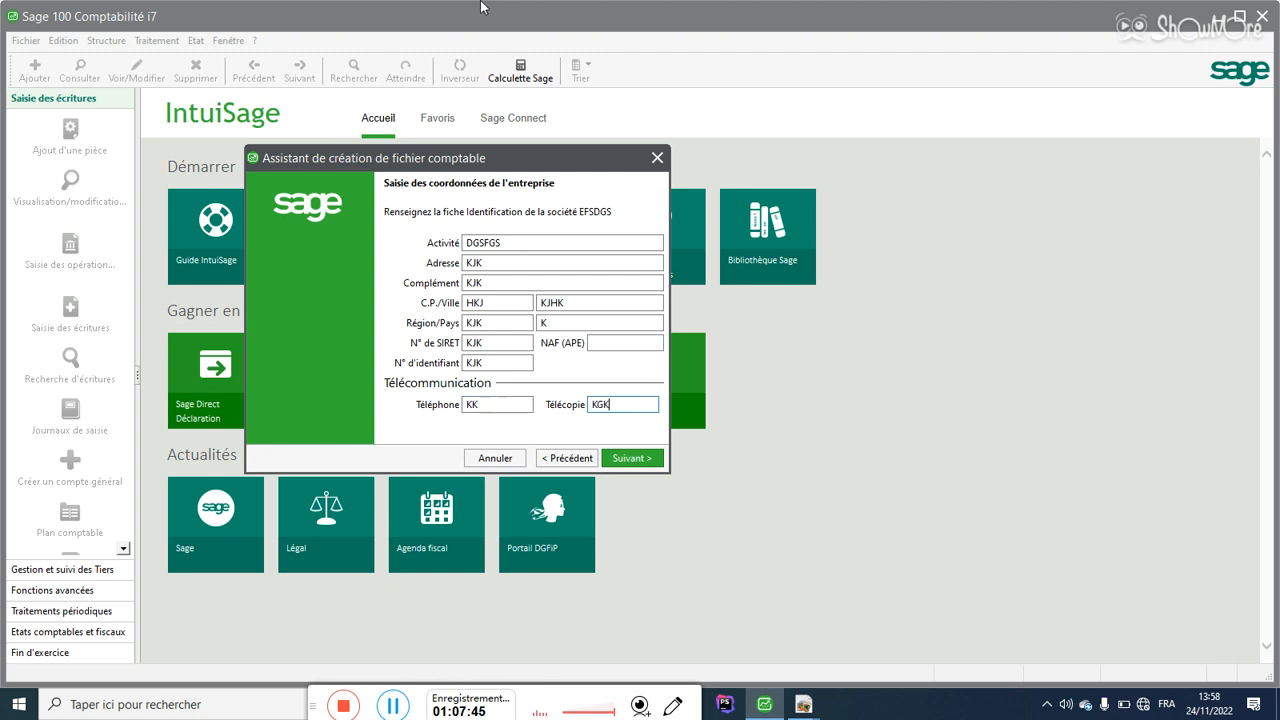
key(Tab)
key(Tab)
key(Tab)
key(Return)
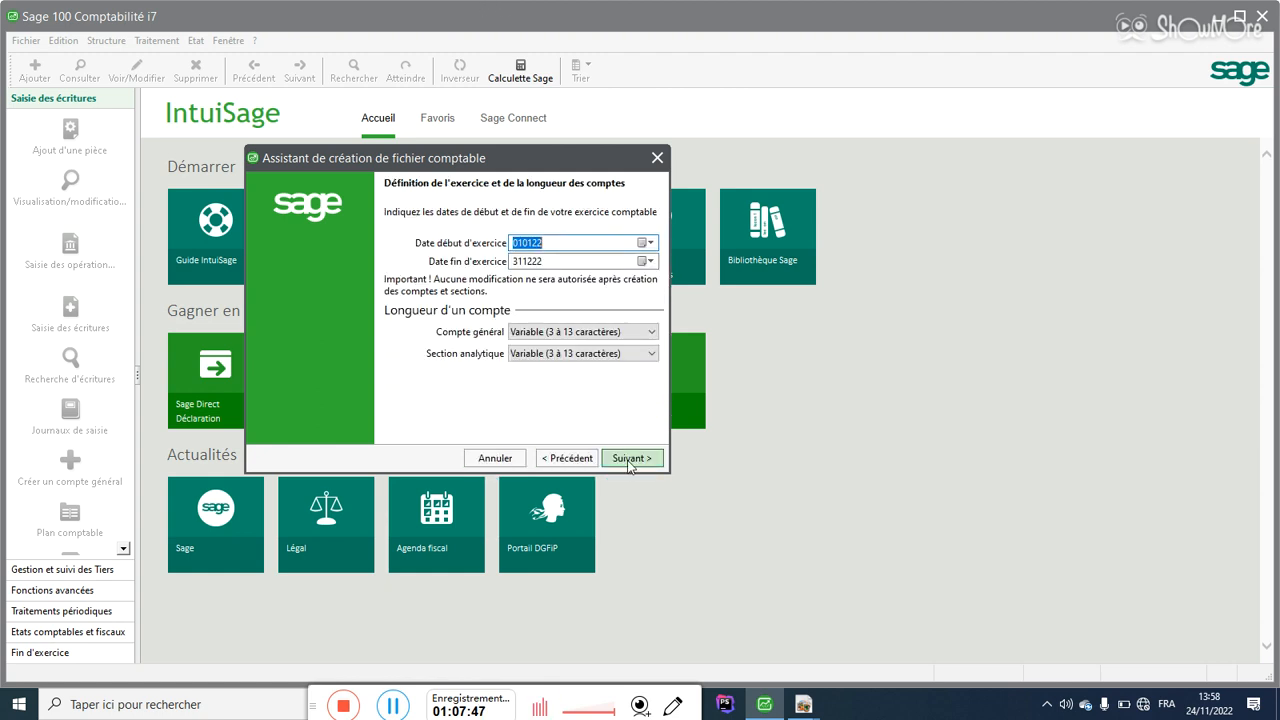
key(Tab)
key(Tab)
Step: Set general accounts to 6 caractères and analytical sections to 4 caractères
click(572, 338)
click(557, 405)
click(560, 355)
click(547, 399)
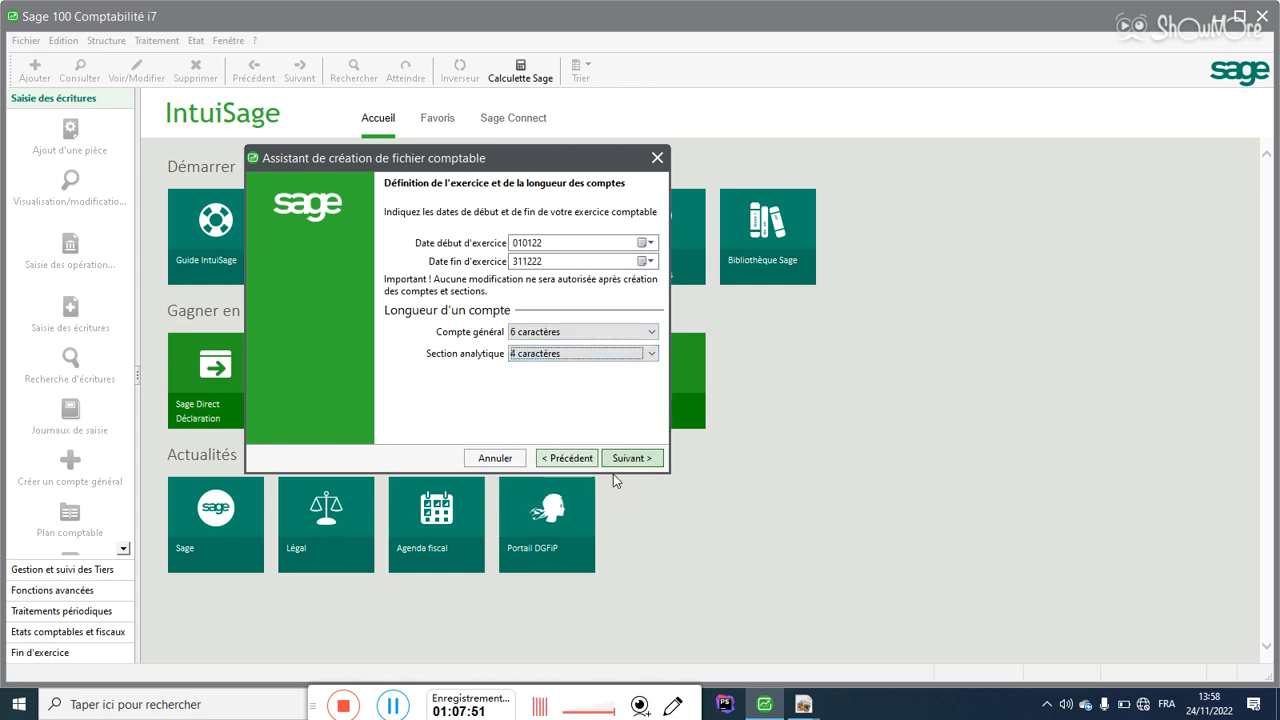
click(630, 460)
Step: Use non-euro currency 'SDFGSG' and proceed without the standard model
click(449, 264)
click(518, 261)
text(SDFGSG)
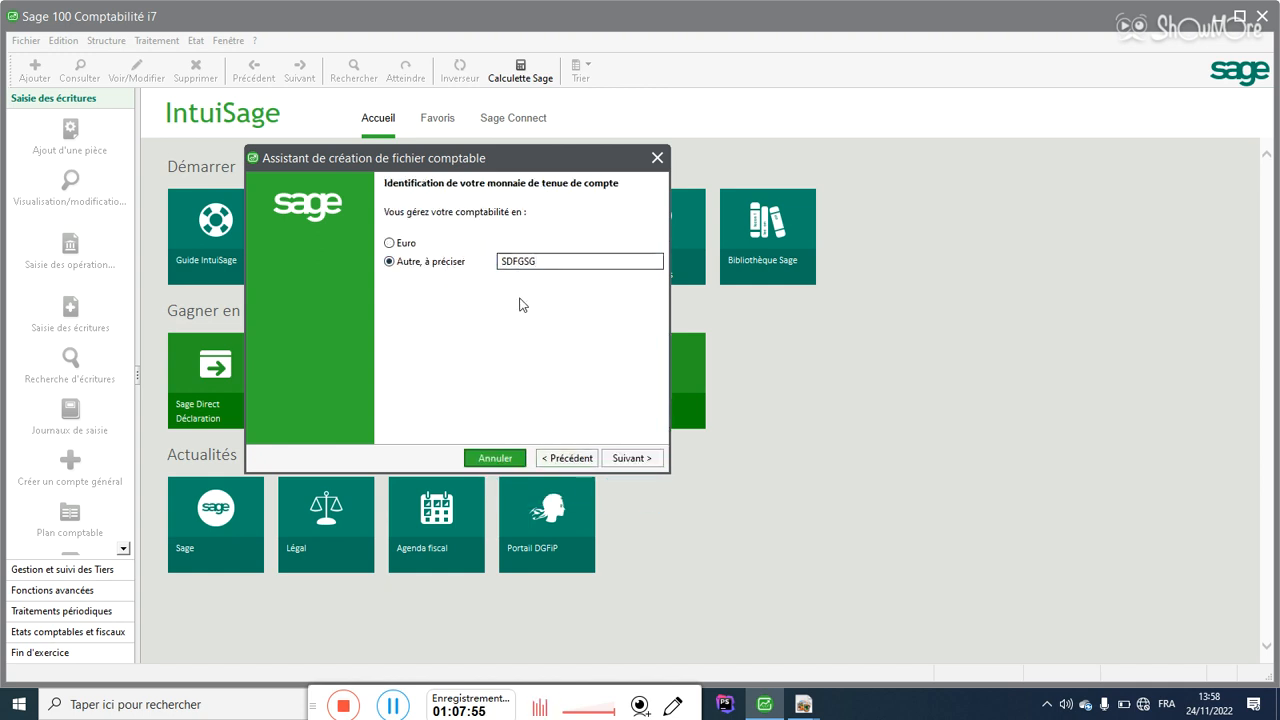
click(633, 457)
click(631, 460)
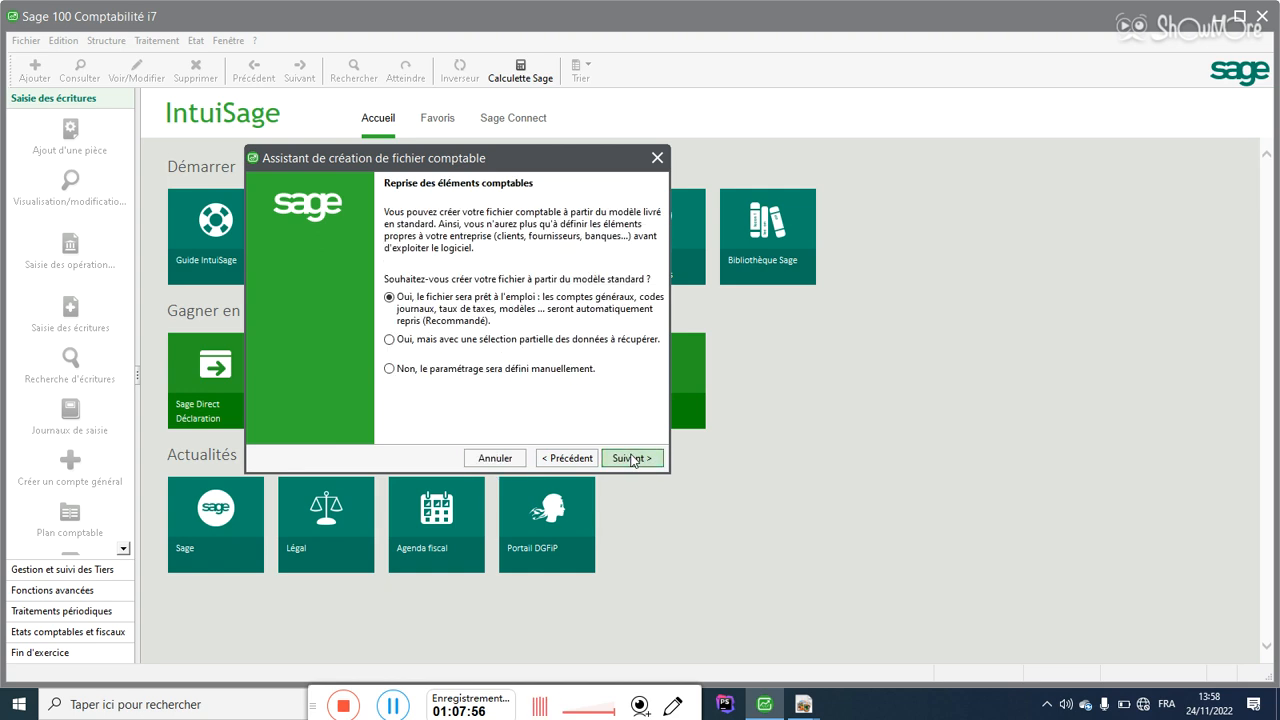
click(556, 460)
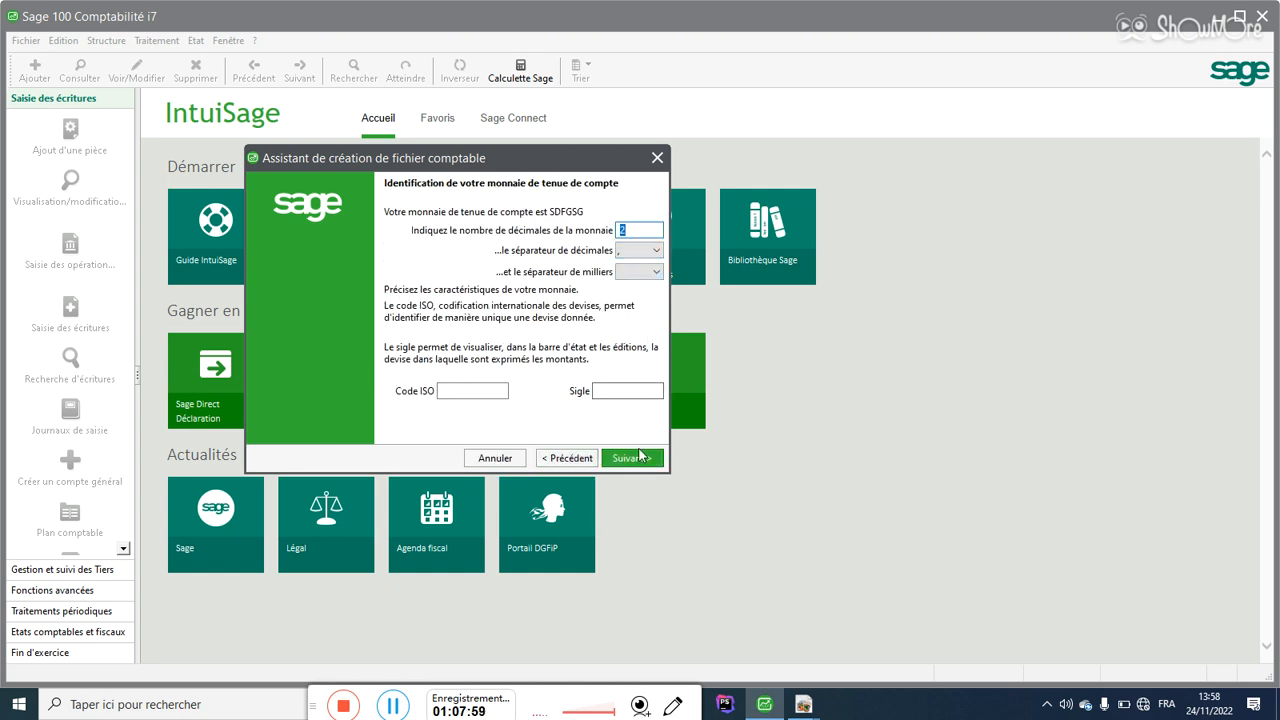
click(632, 460)
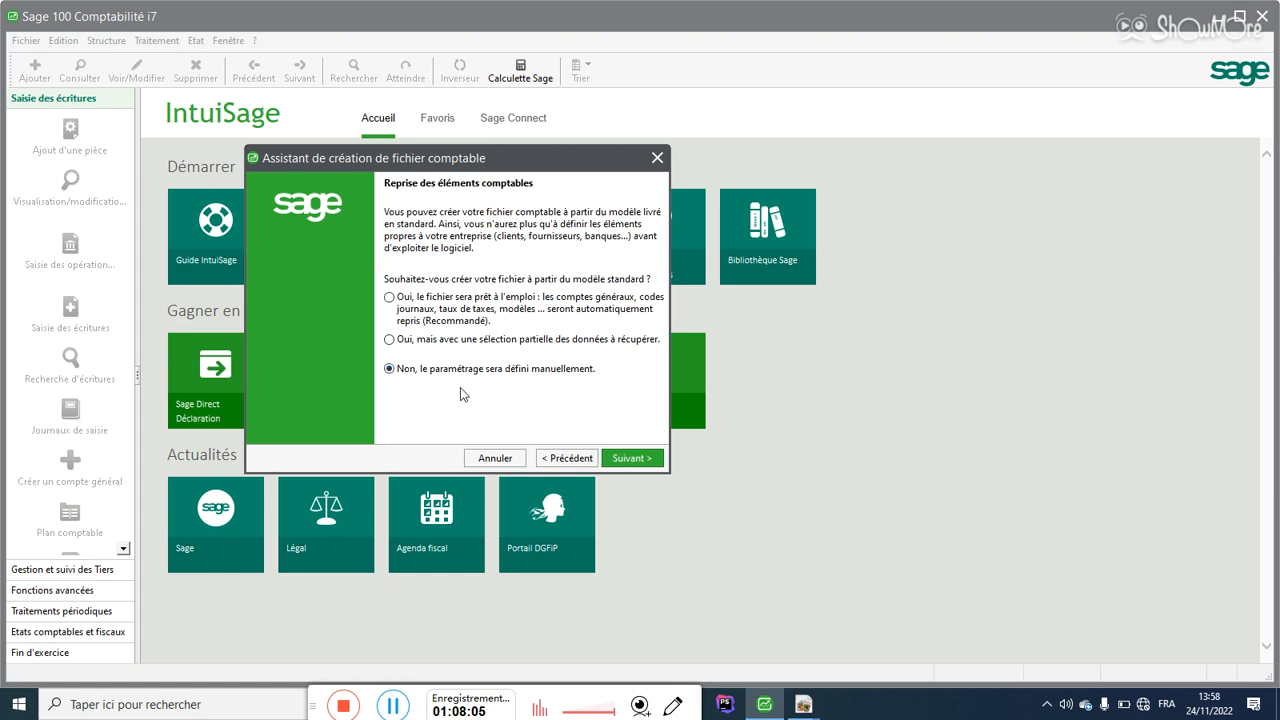
click(630, 459)
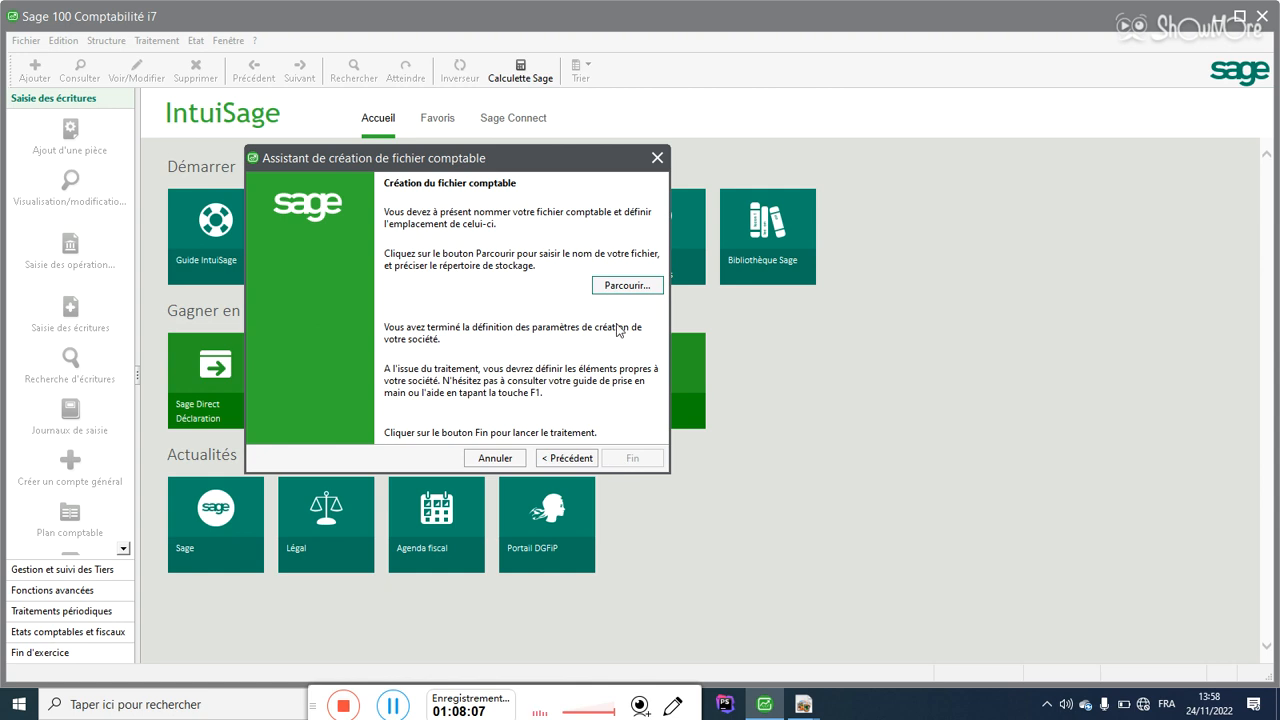
Step: Save the file as TEST 2.mae on the desktop and launch its creation with Fin
click(626, 286)
text(TR)
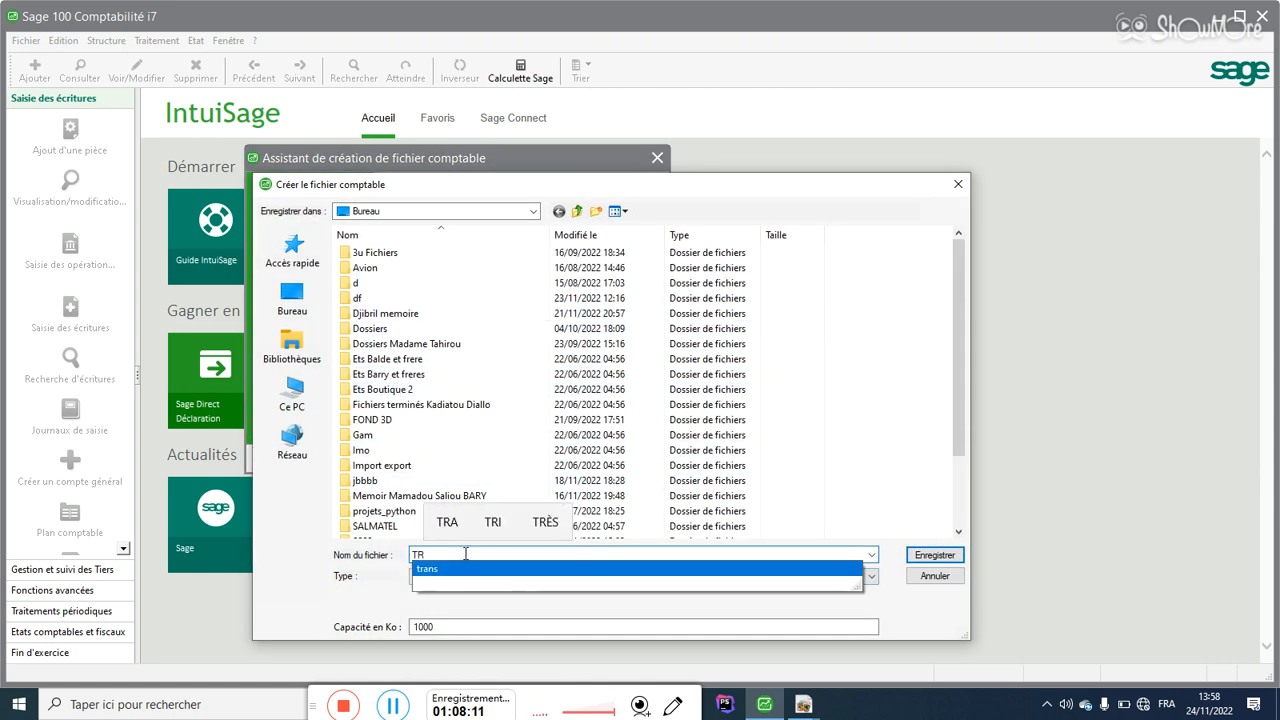
key(BackSpace)
text(ES)
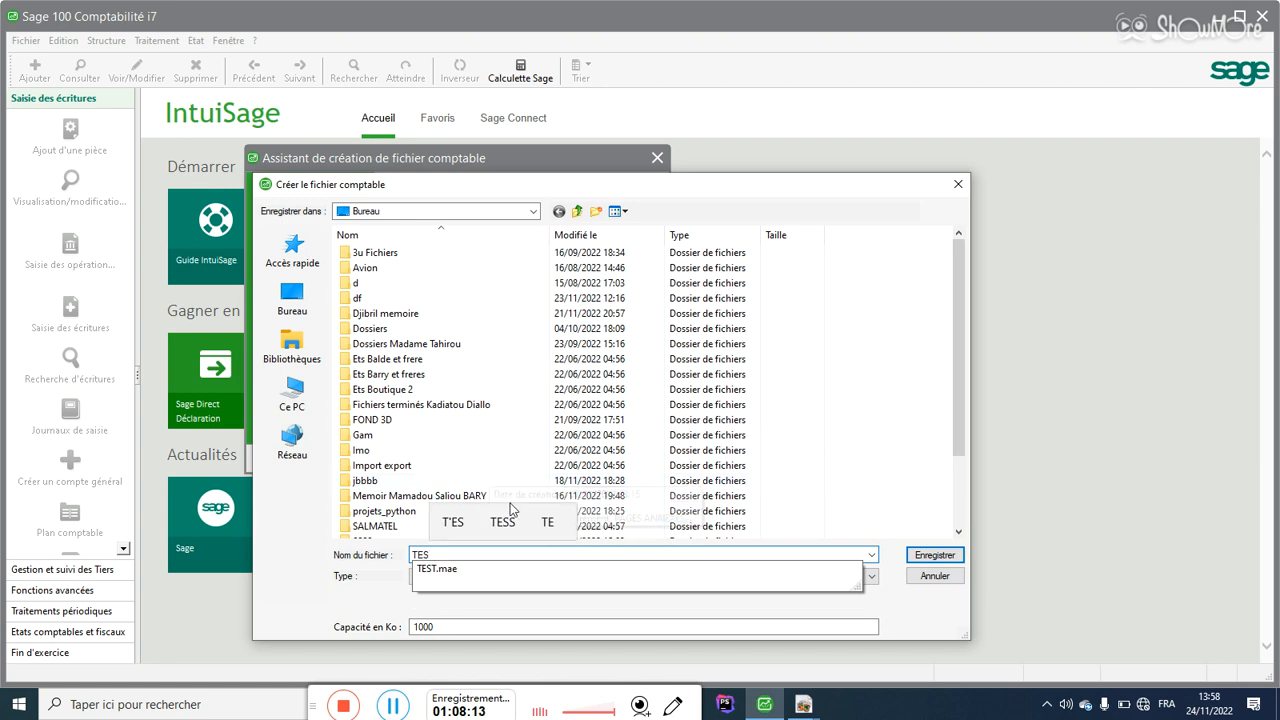
text(T 2)
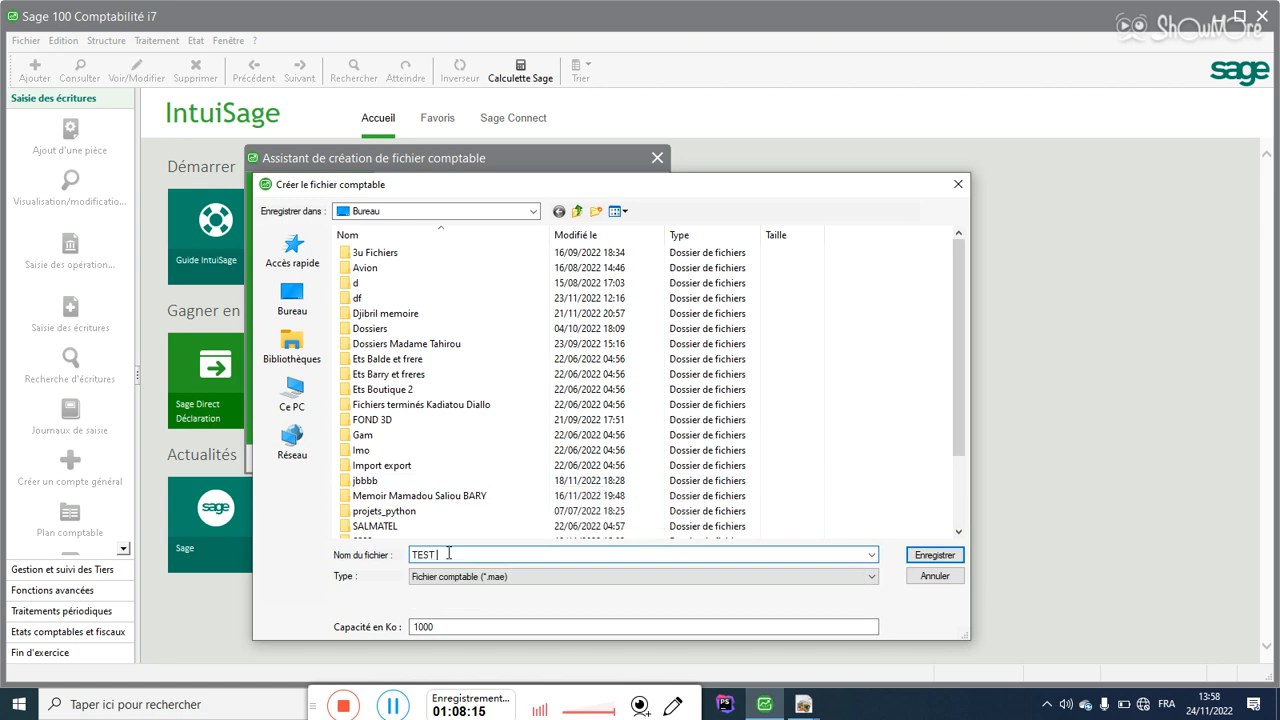
click(934, 555)
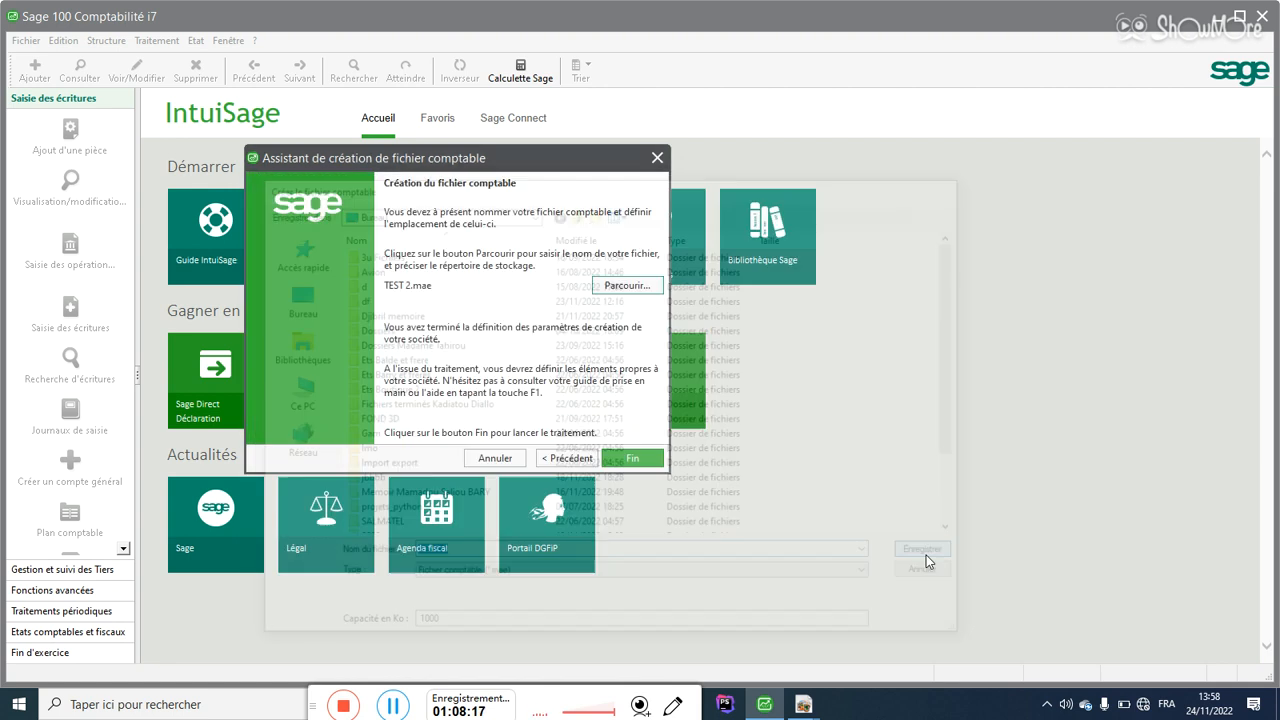
click(628, 456)
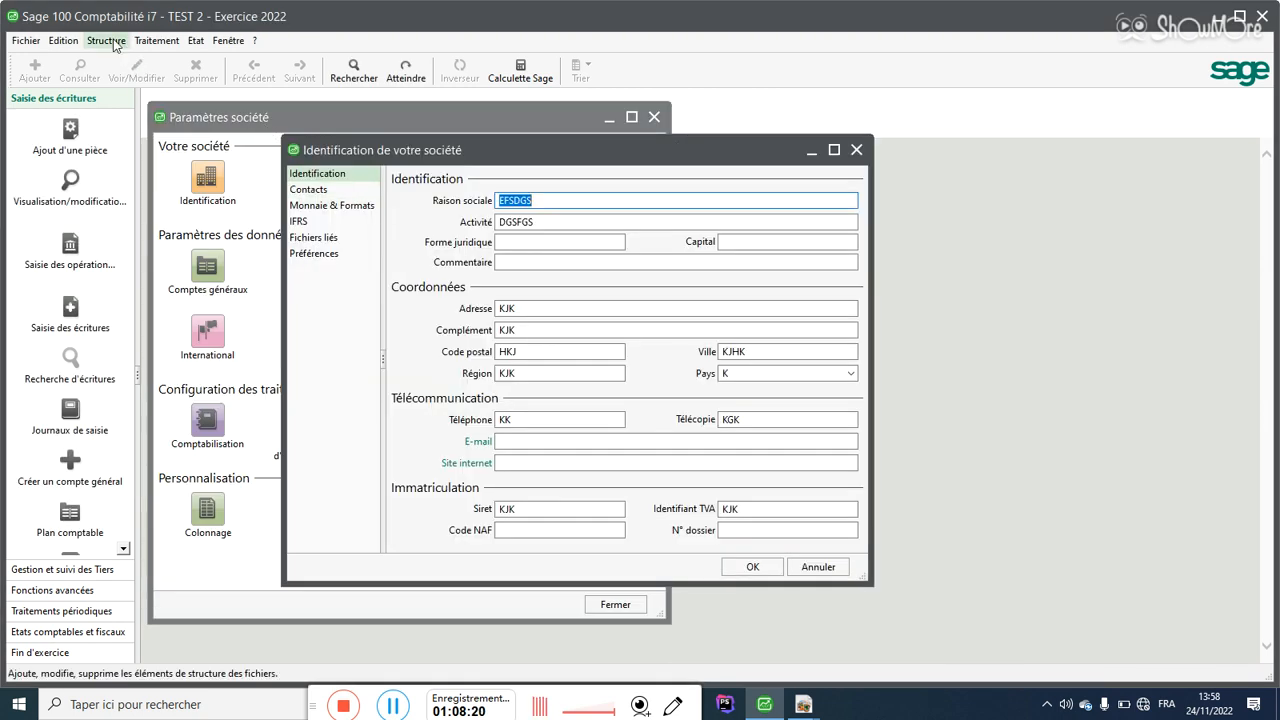
Step: Open Plan comptable, Plan tiers and Codes journaux from Structure to check they are empty
click(106, 40)
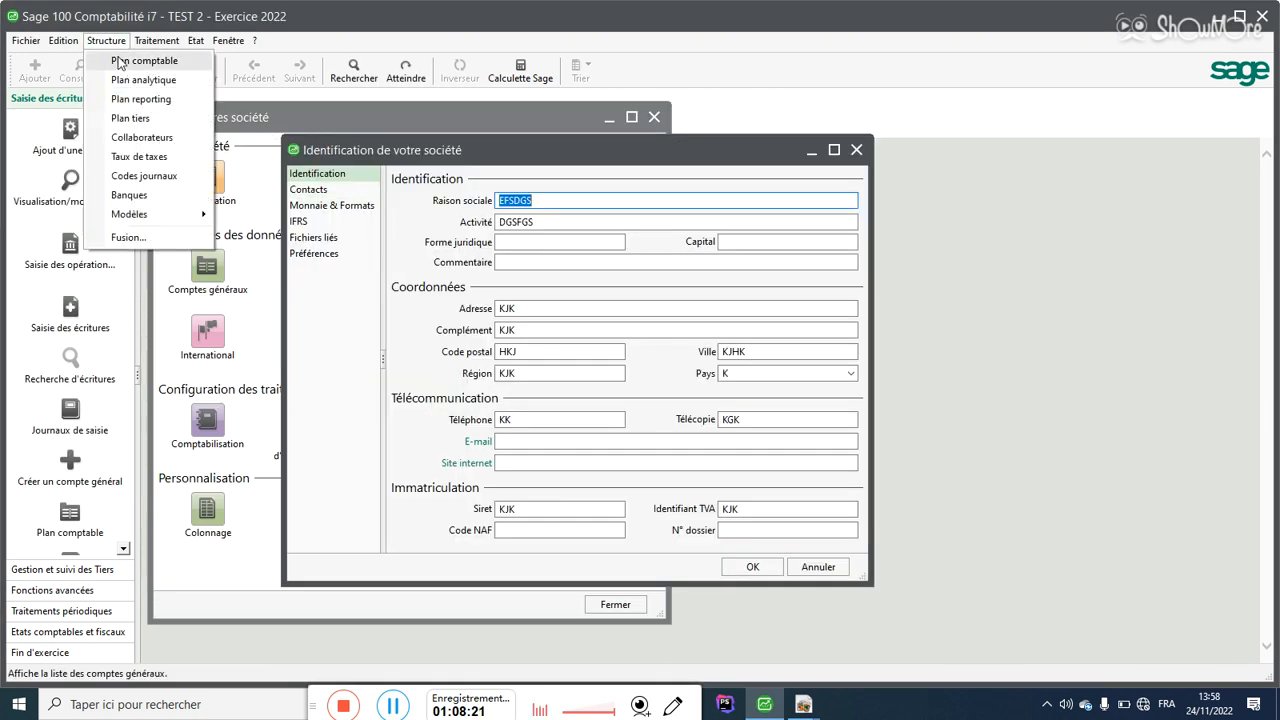
click(120, 60)
click(117, 44)
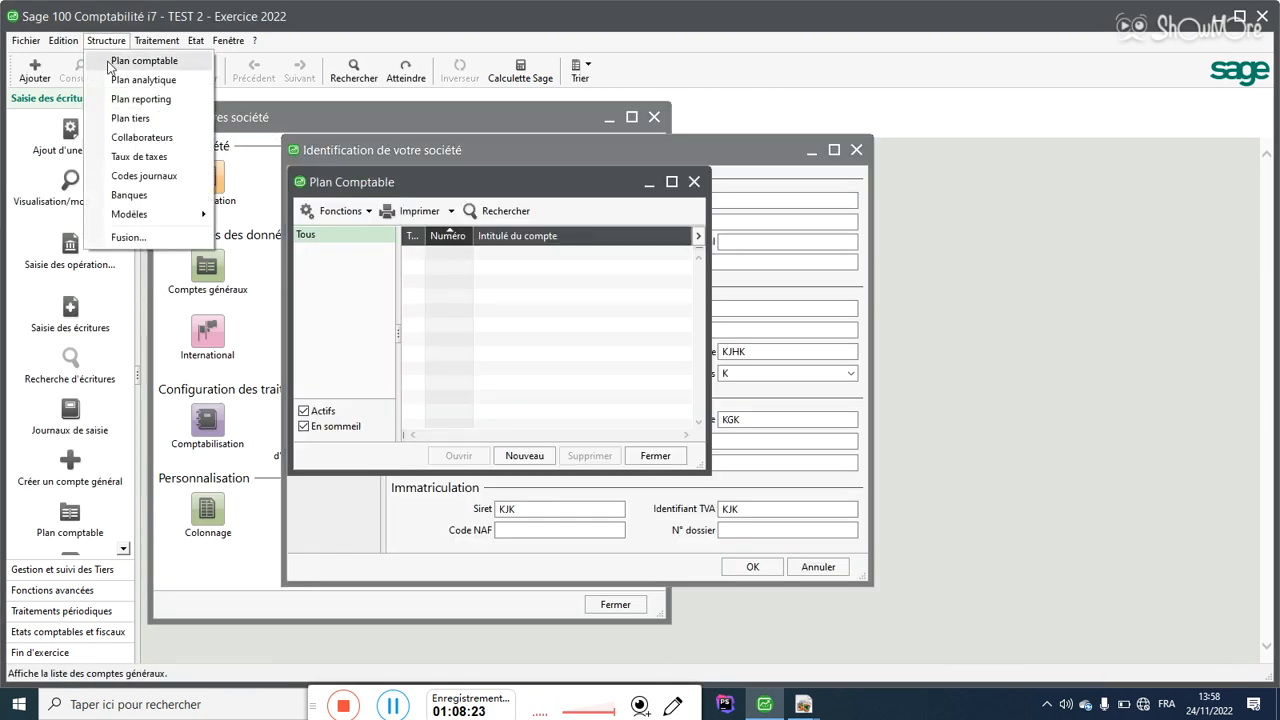
click(128, 118)
click(106, 40)
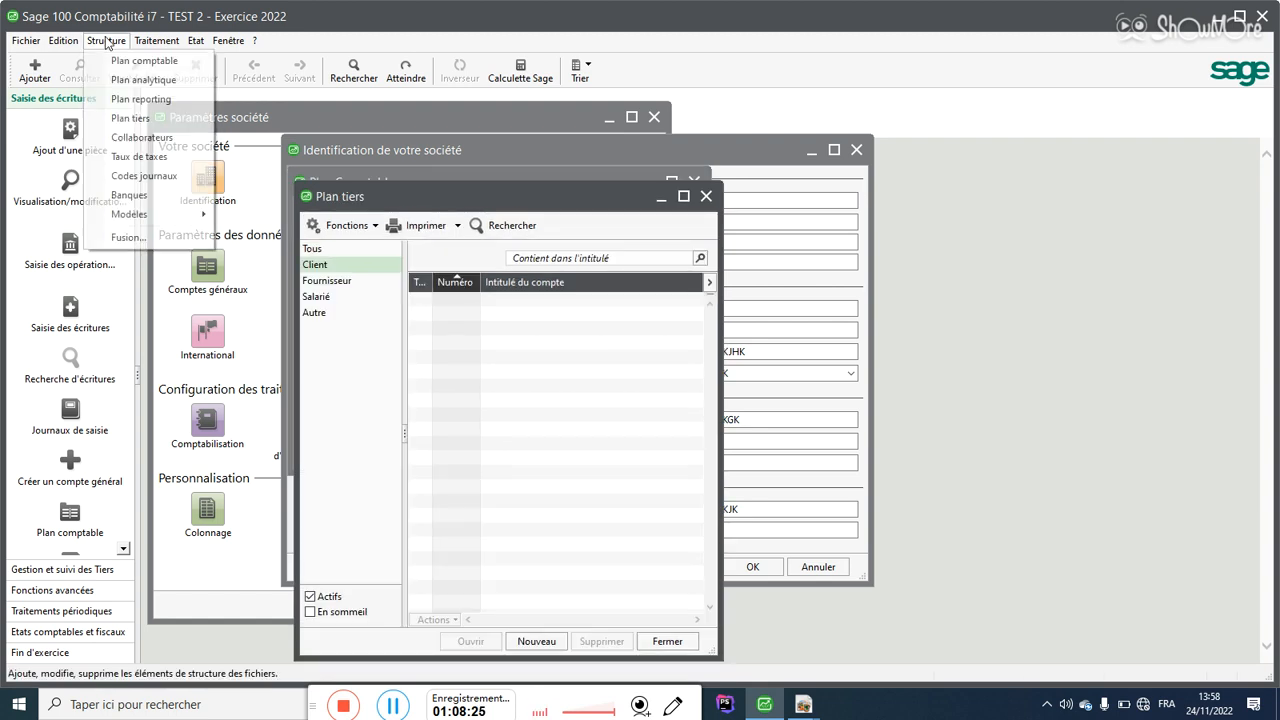
click(140, 176)
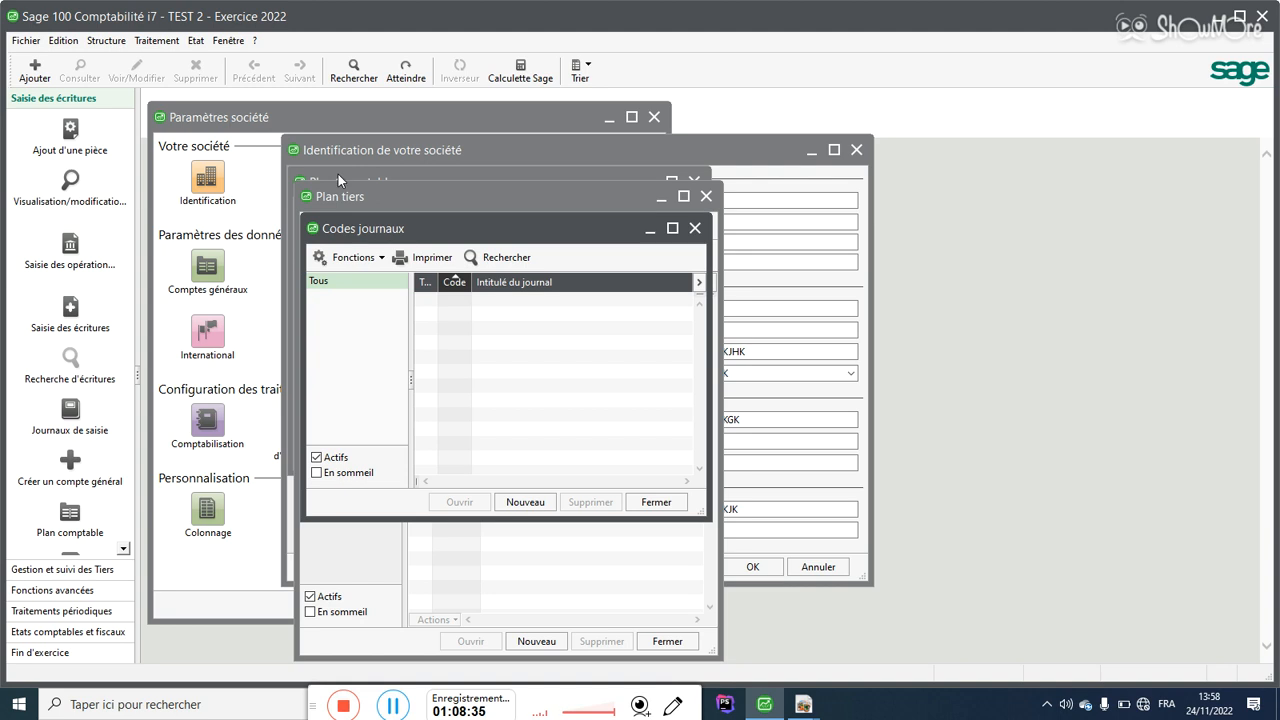
Step: Close the three lists and the Paramètres société windows to return to the home page
click(706, 196)
click(694, 181)
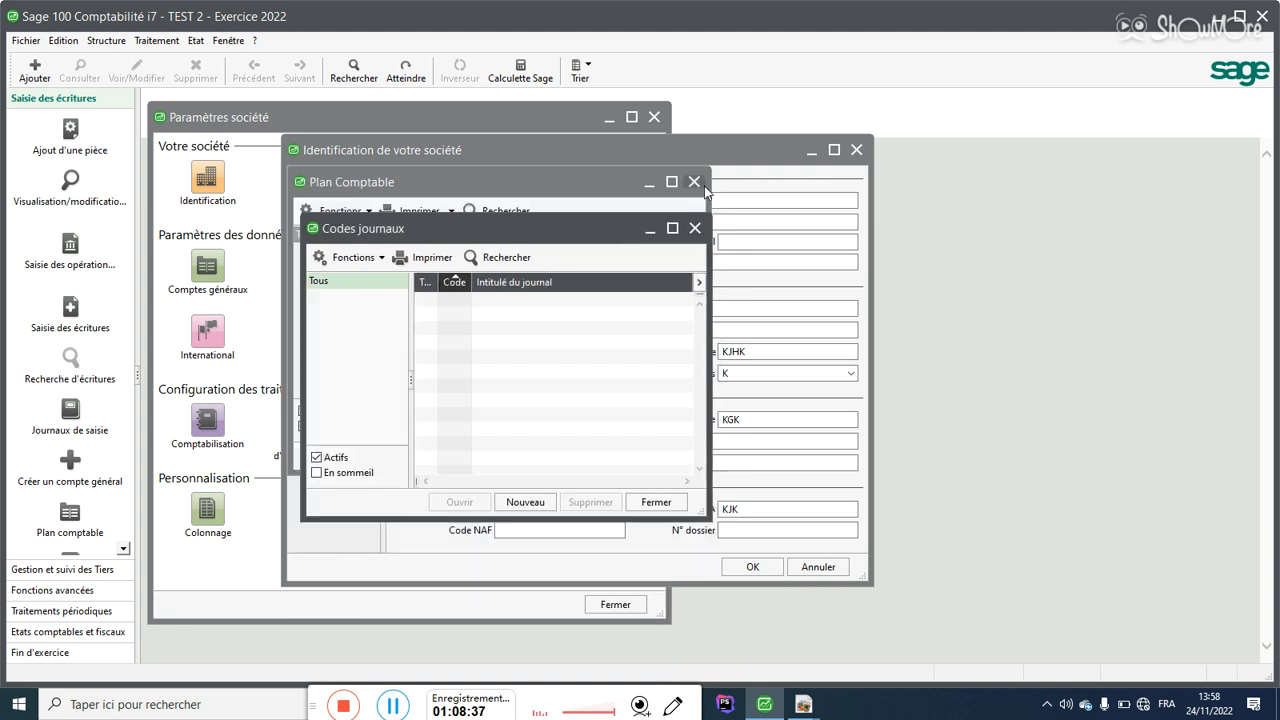
click(694, 228)
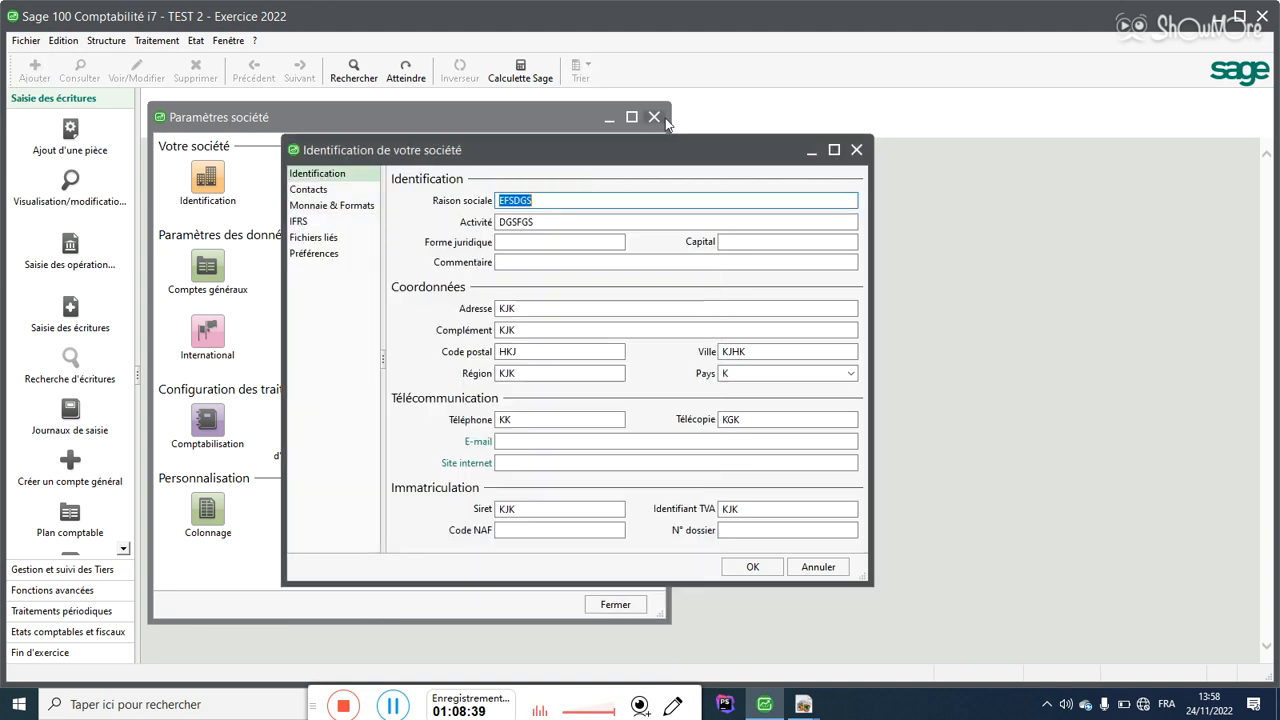
click(655, 117)
click(856, 149)
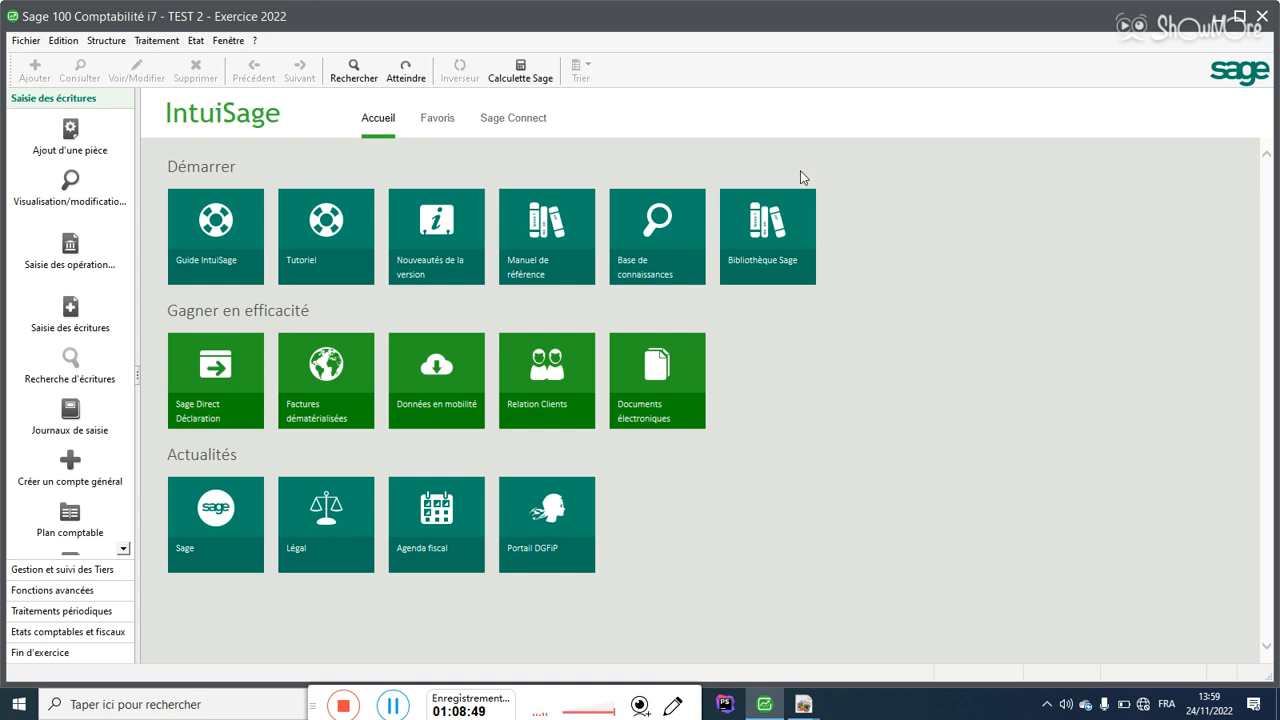
Step: Open the Fusion tool and load Salmatel comptabilité from drive E:\SALMATEL as the source file
click(121, 47)
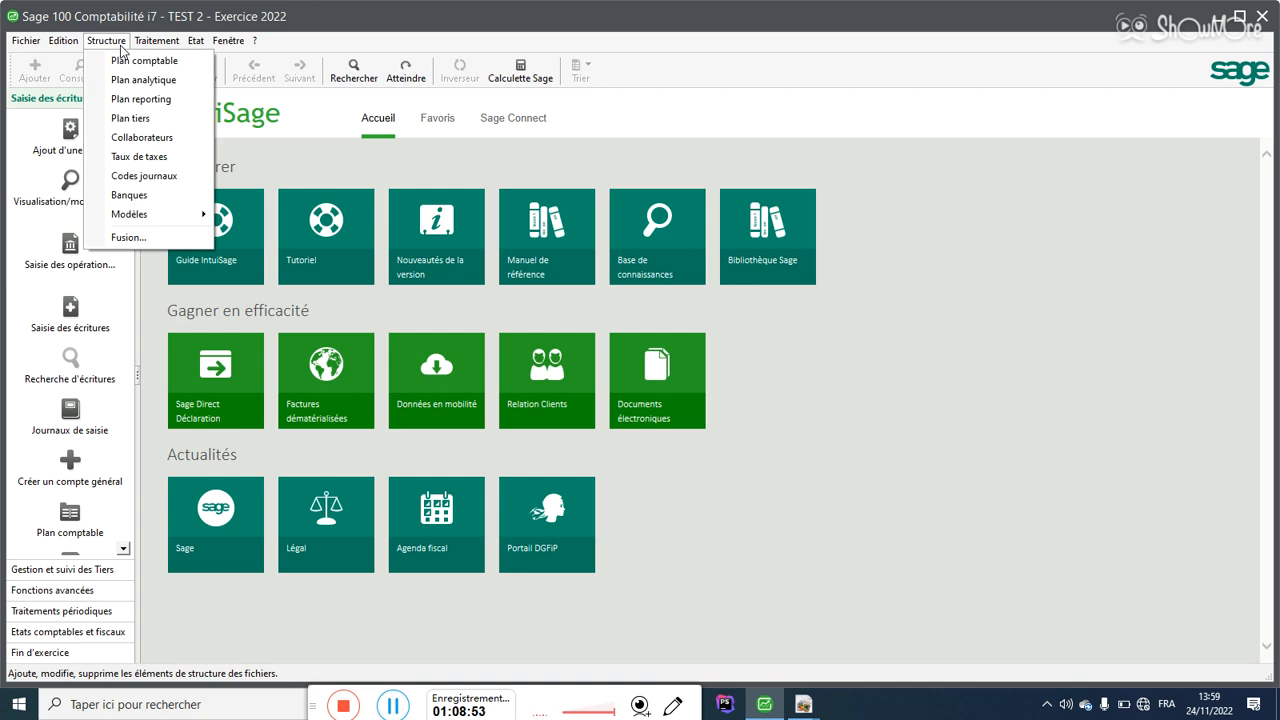
click(132, 239)
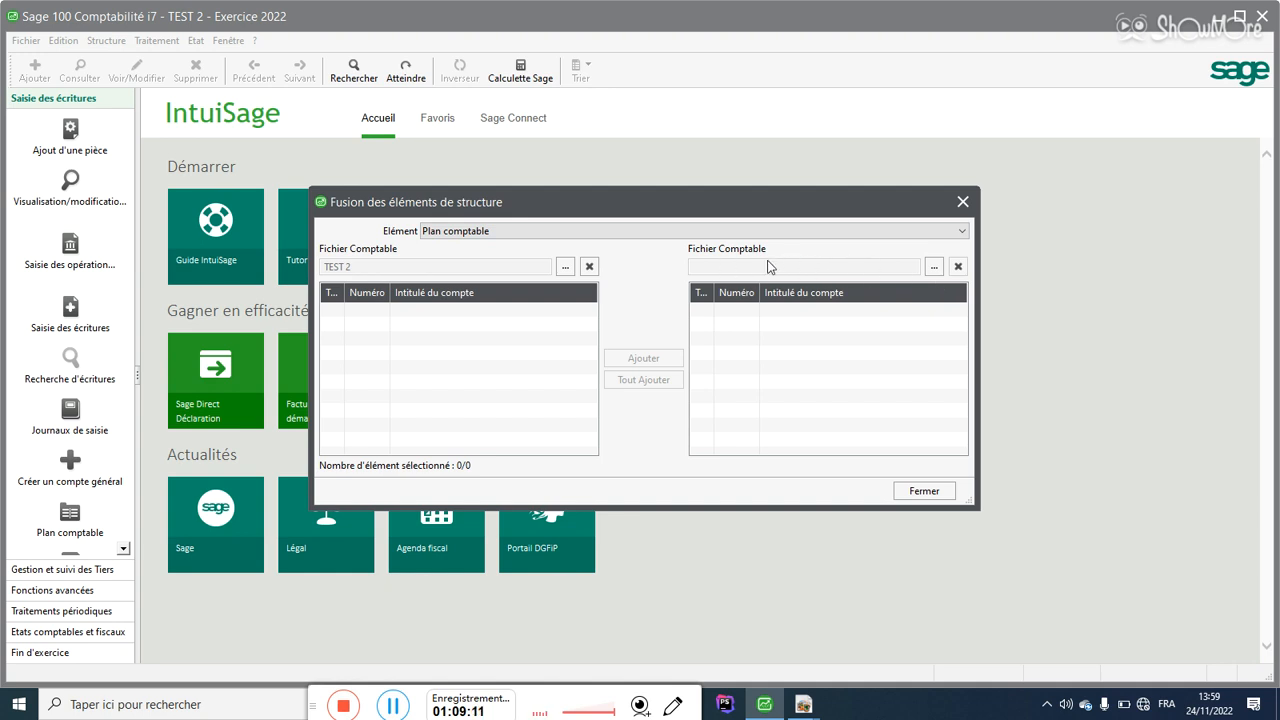
click(933, 266)
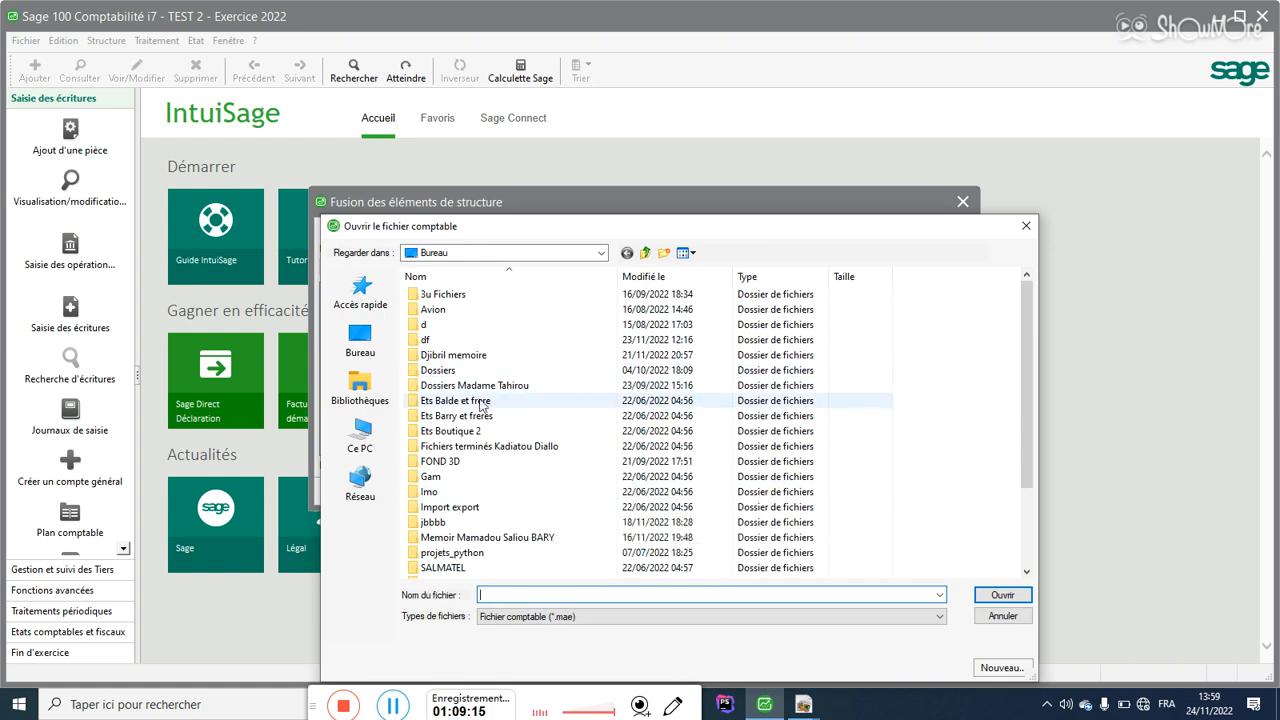
click(356, 441)
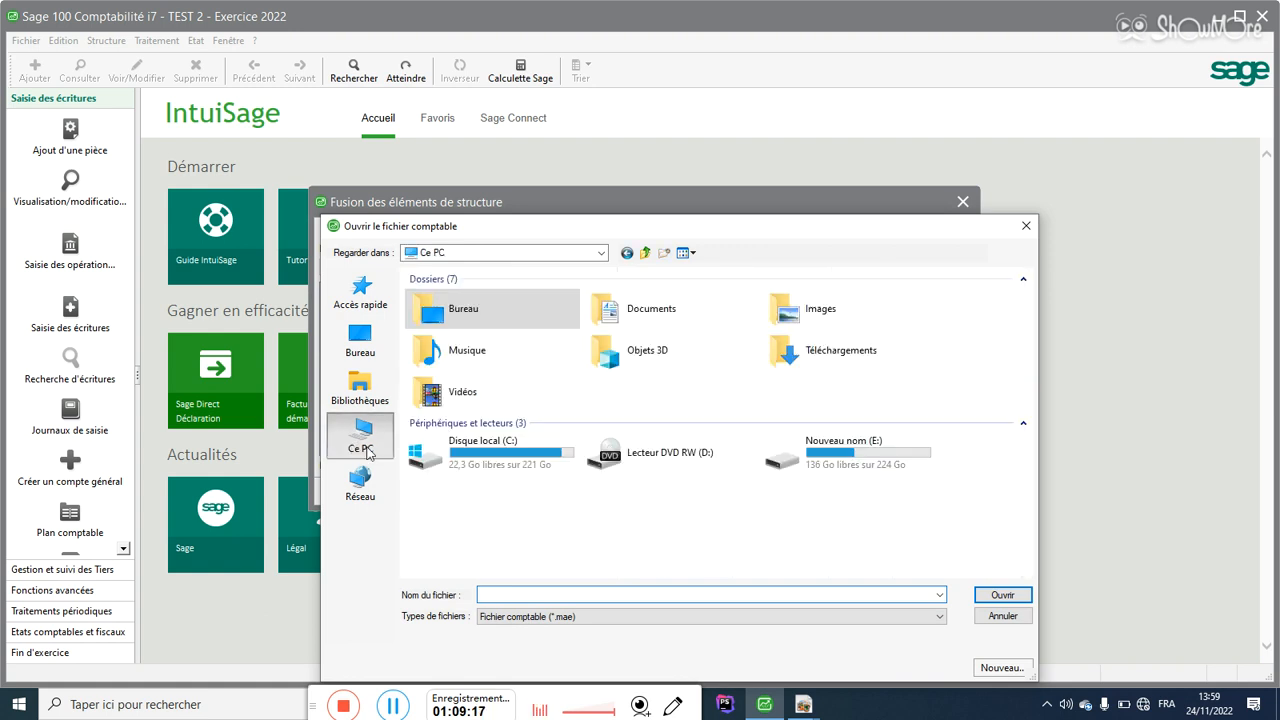
double_click(805, 448)
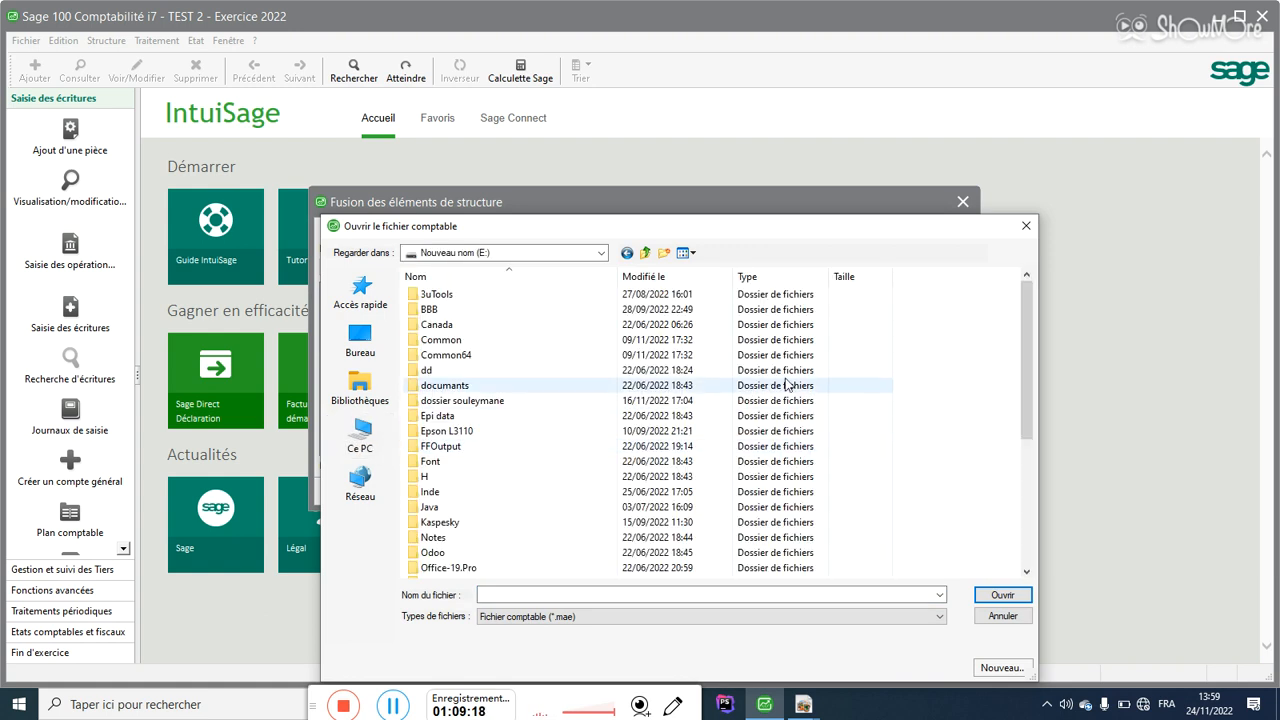
scroll(444, 470, down, 5)
click(444, 477)
double_click(444, 477)
double_click(463, 296)
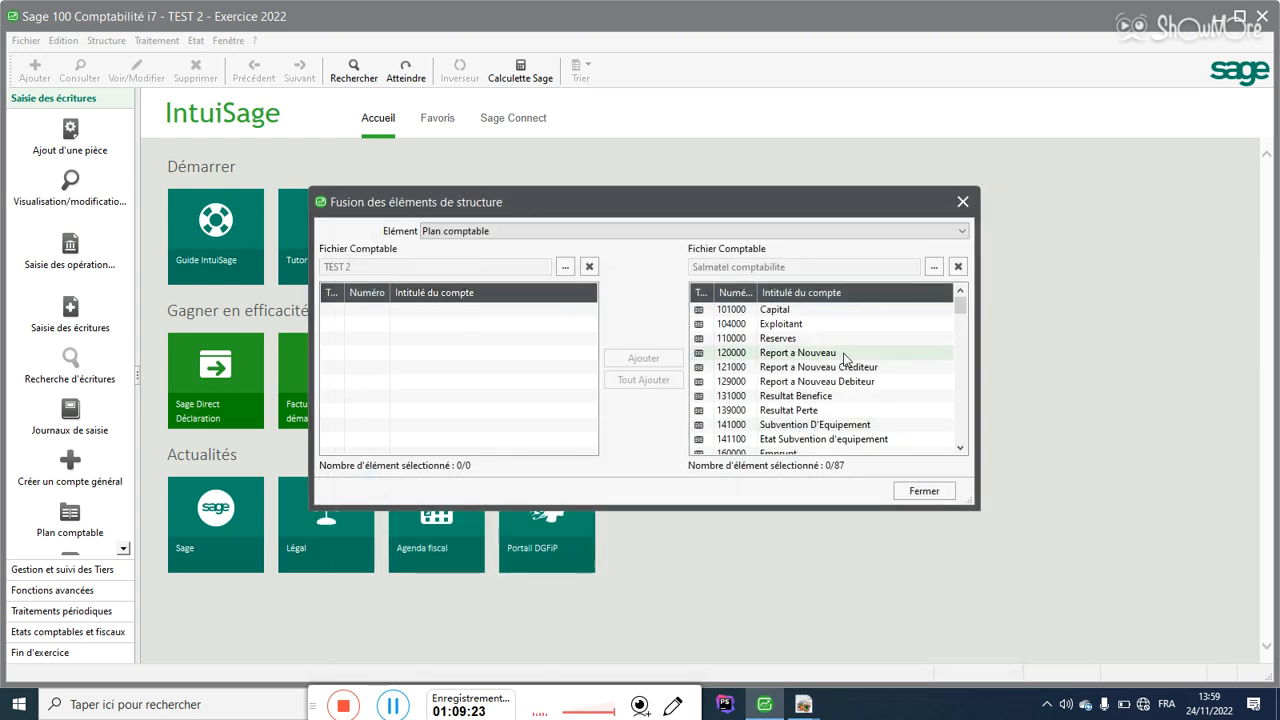
Step: Add all 87 Salmatel accounts to TEST 2, answering Oui for all, then close Fusion
click(778, 383)
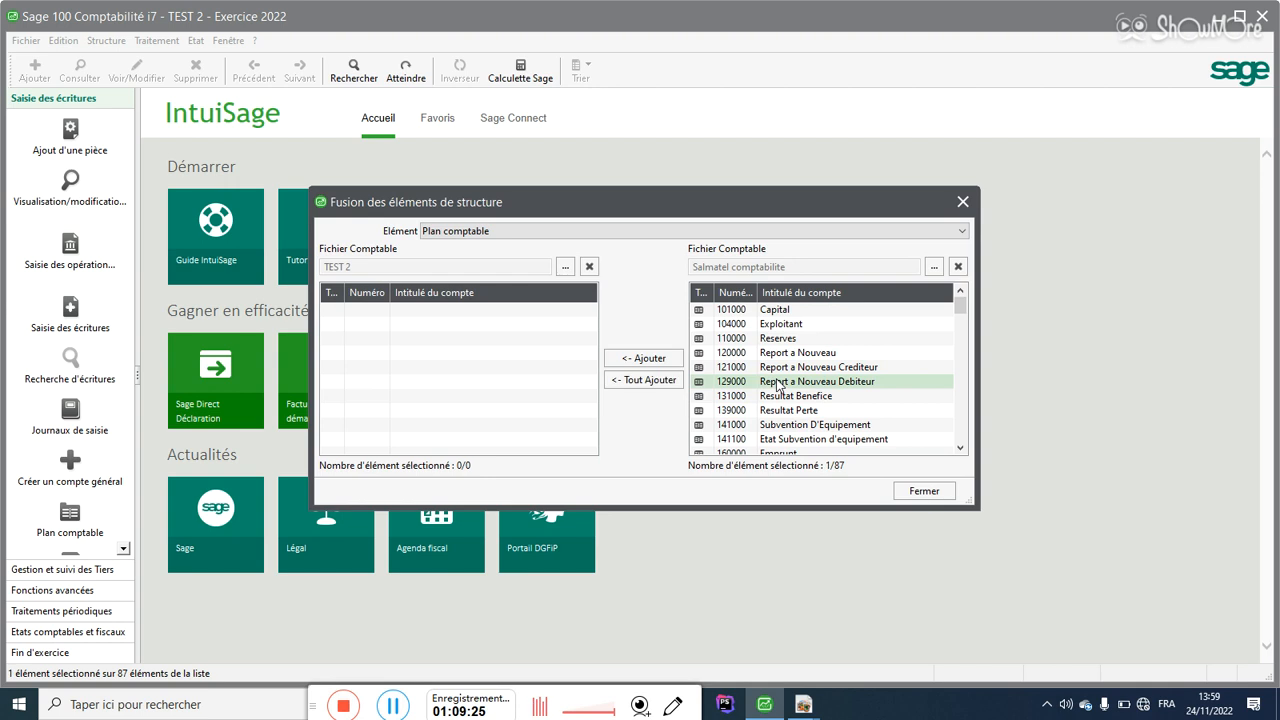
click(787, 343)
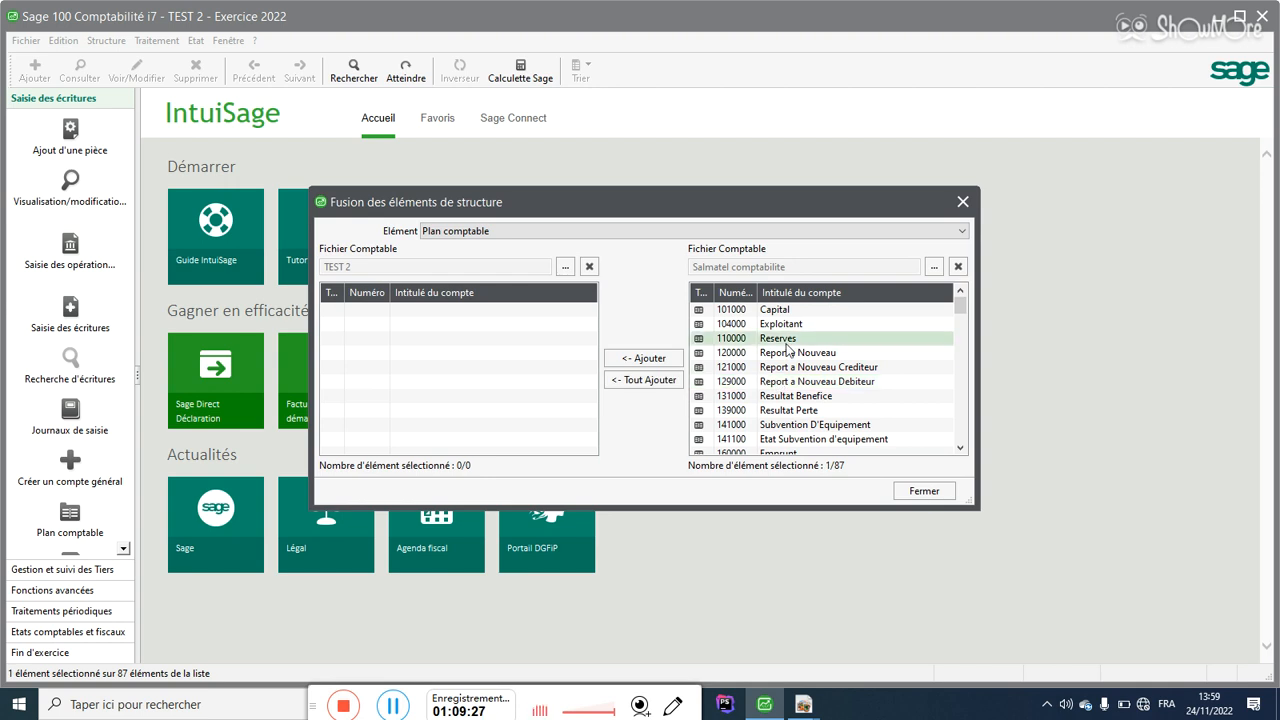
click(653, 386)
click(613, 408)
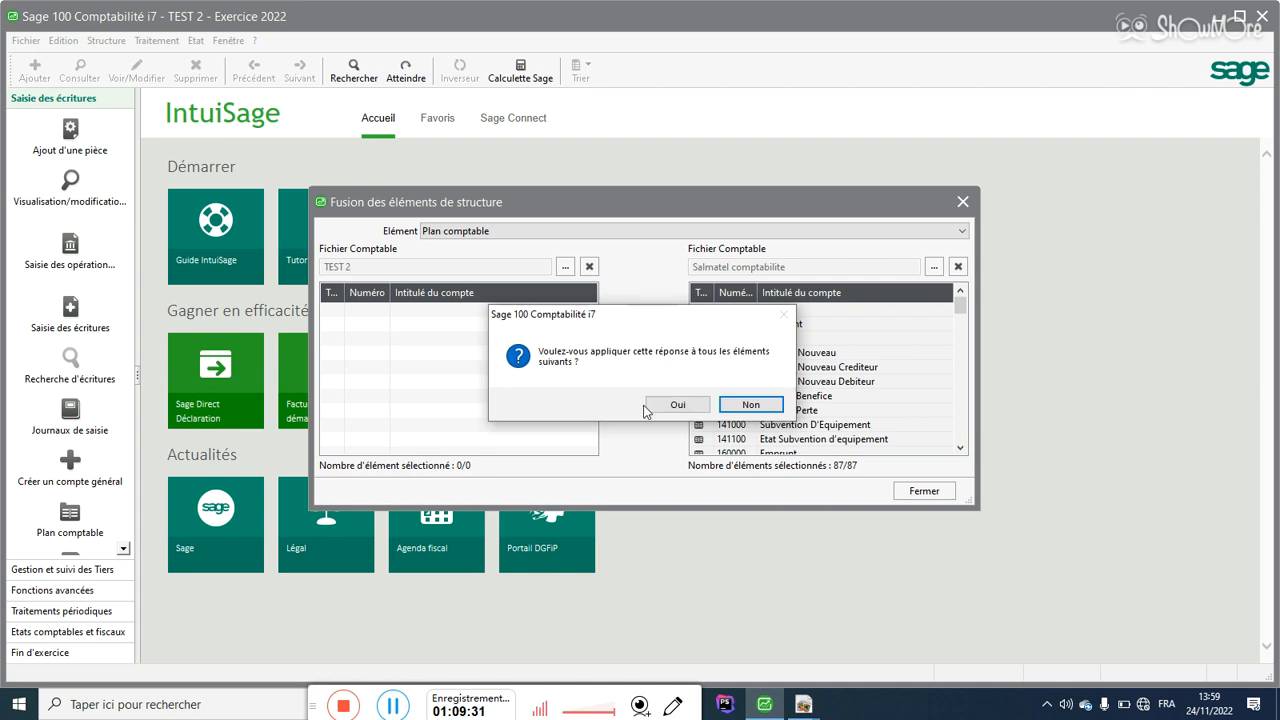
click(658, 405)
click(923, 491)
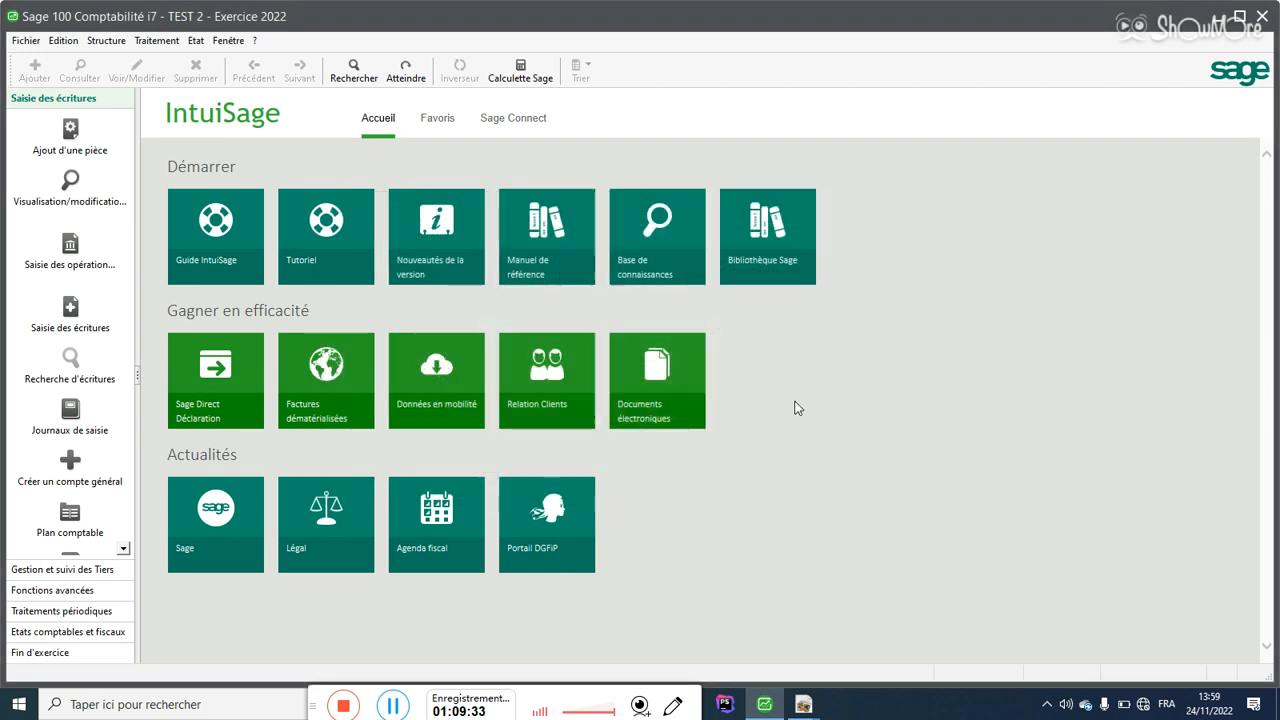
Step: Open TEST 2's Plan comptable maximized to confirm the merged accounts, then close it
click(106, 40)
click(117, 62)
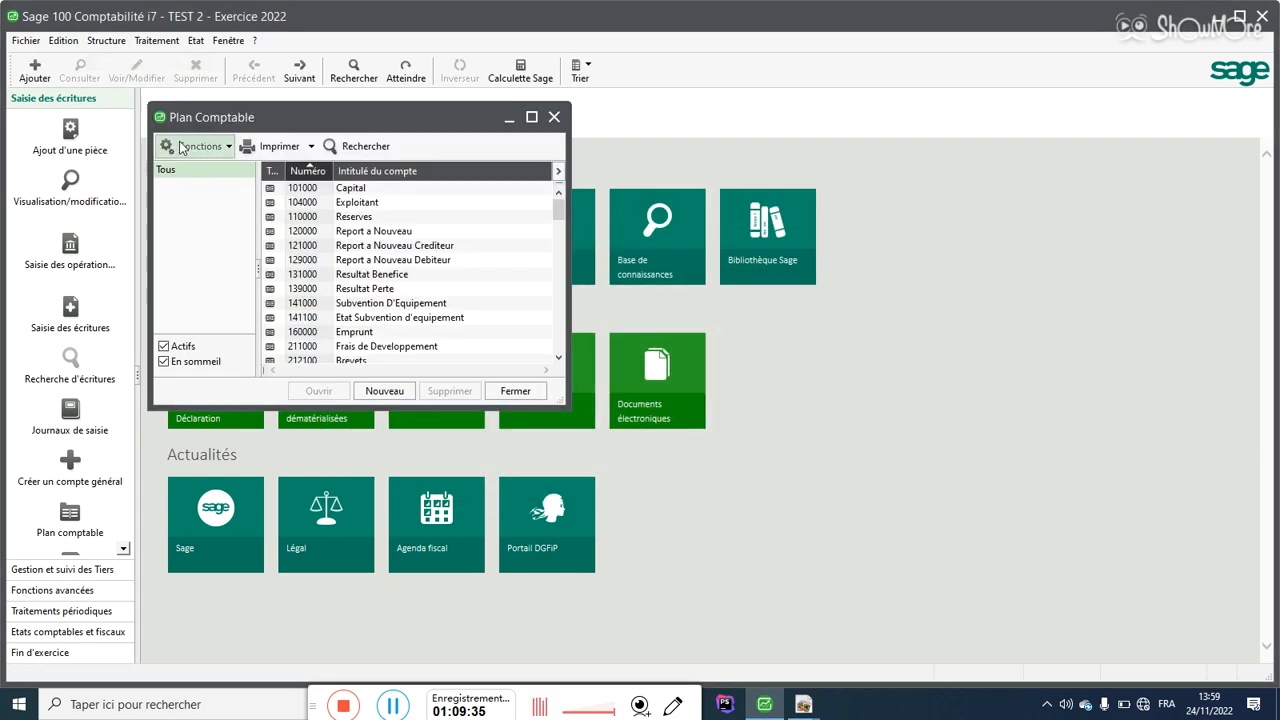
click(531, 117)
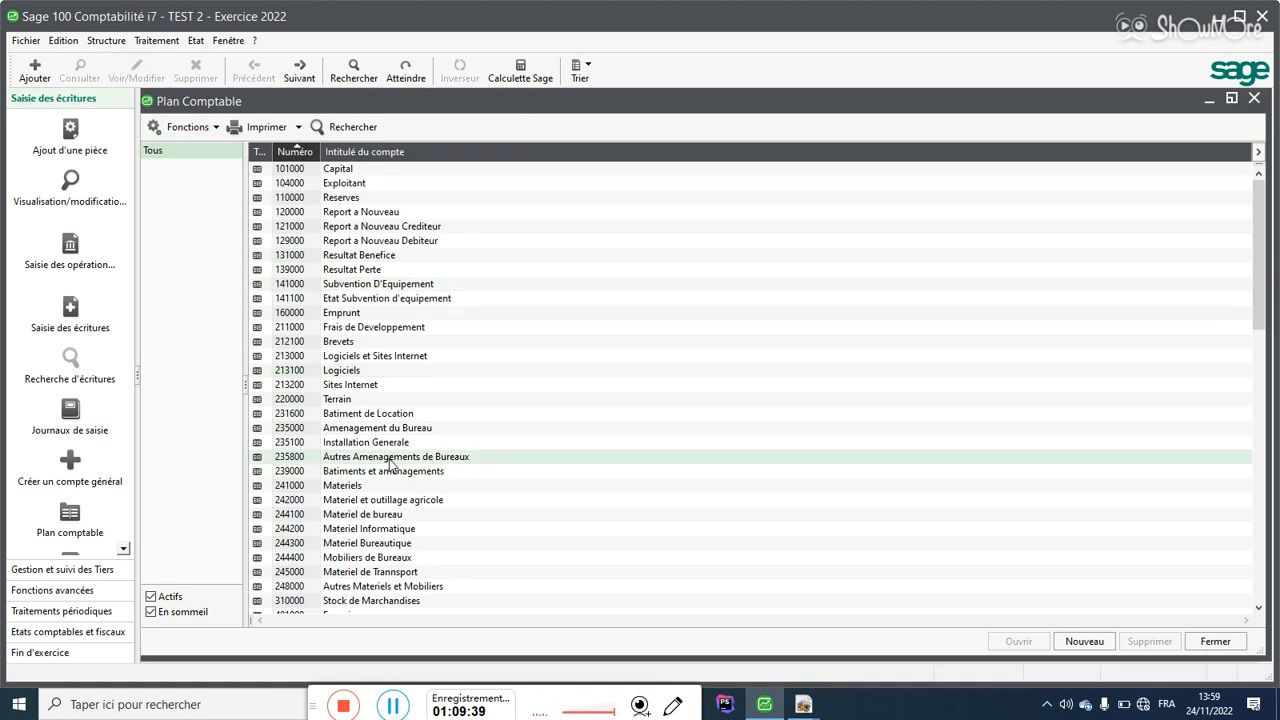
click(1215, 641)
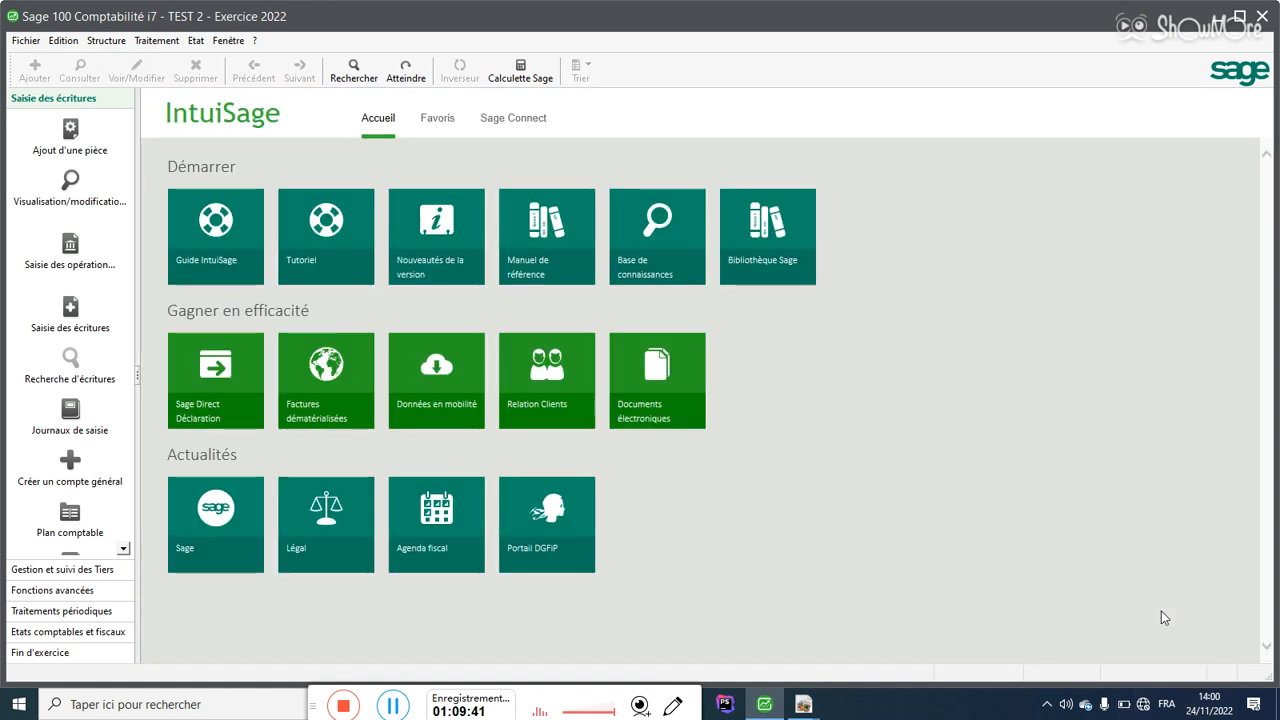
Step: Look at the current Plan tiers list, then open the Structure Fusion dialog
click(117, 41)
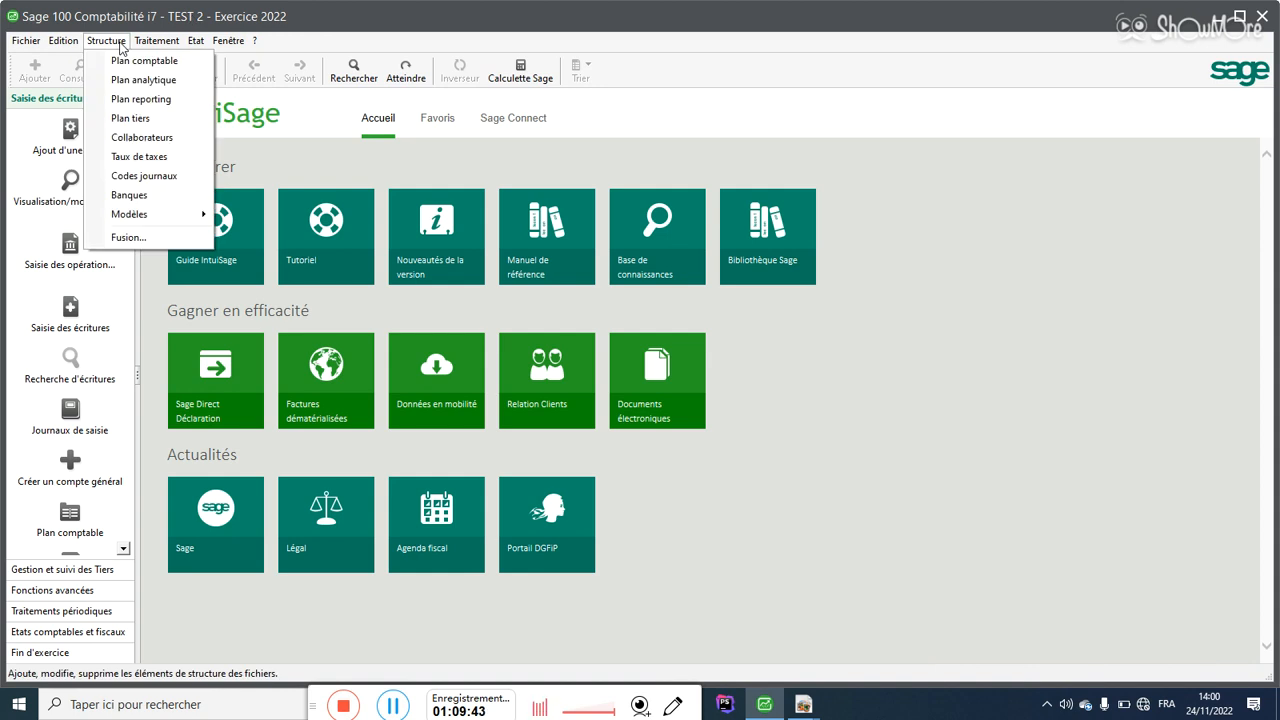
click(127, 120)
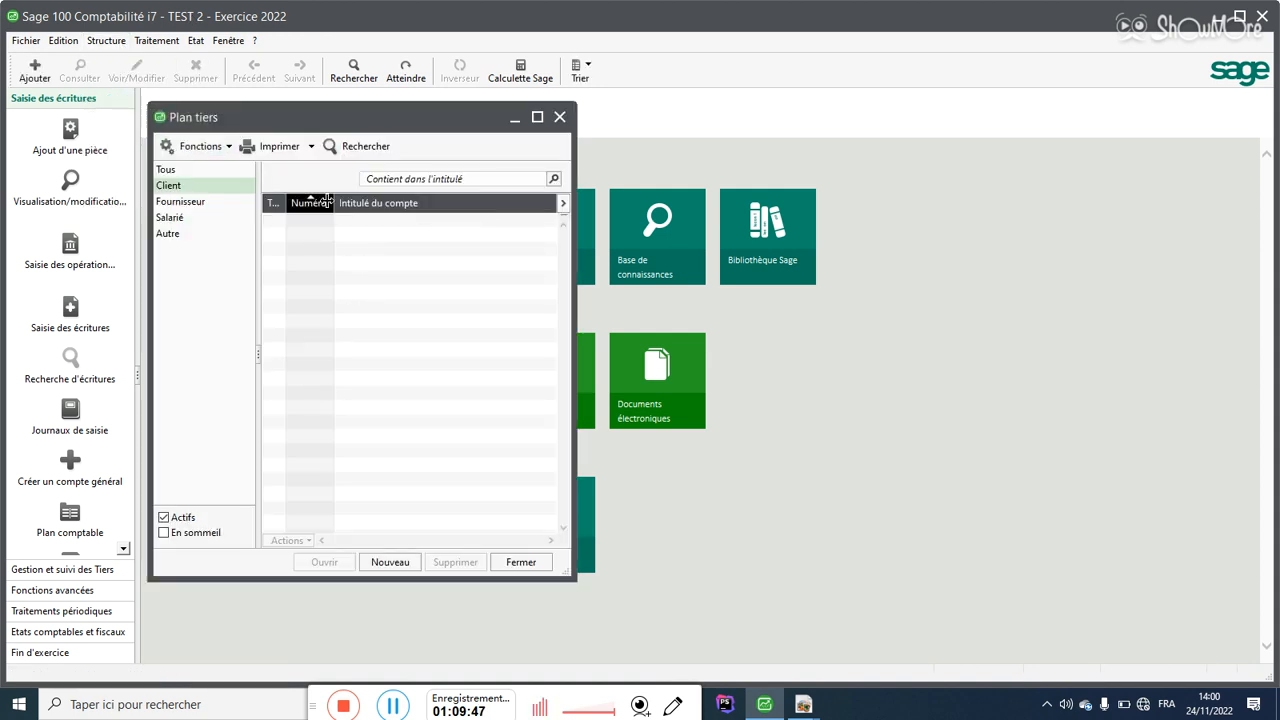
click(98, 41)
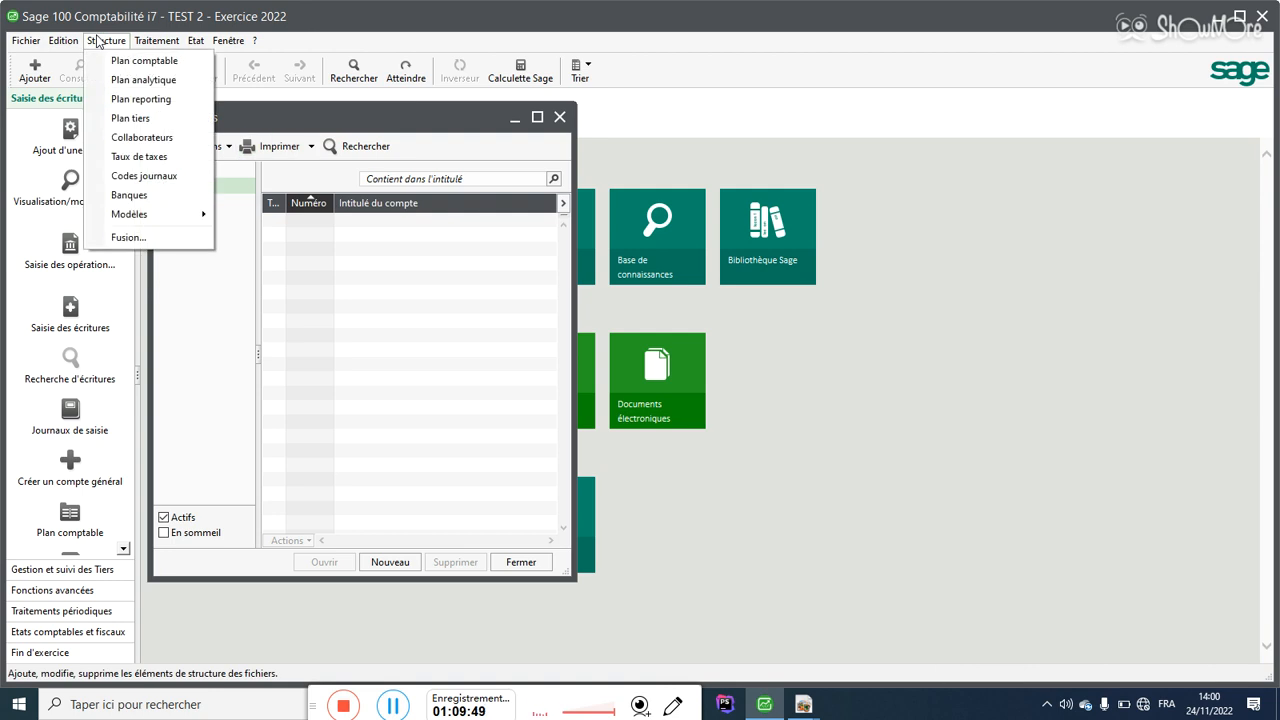
click(97, 41)
click(97, 41)
click(130, 237)
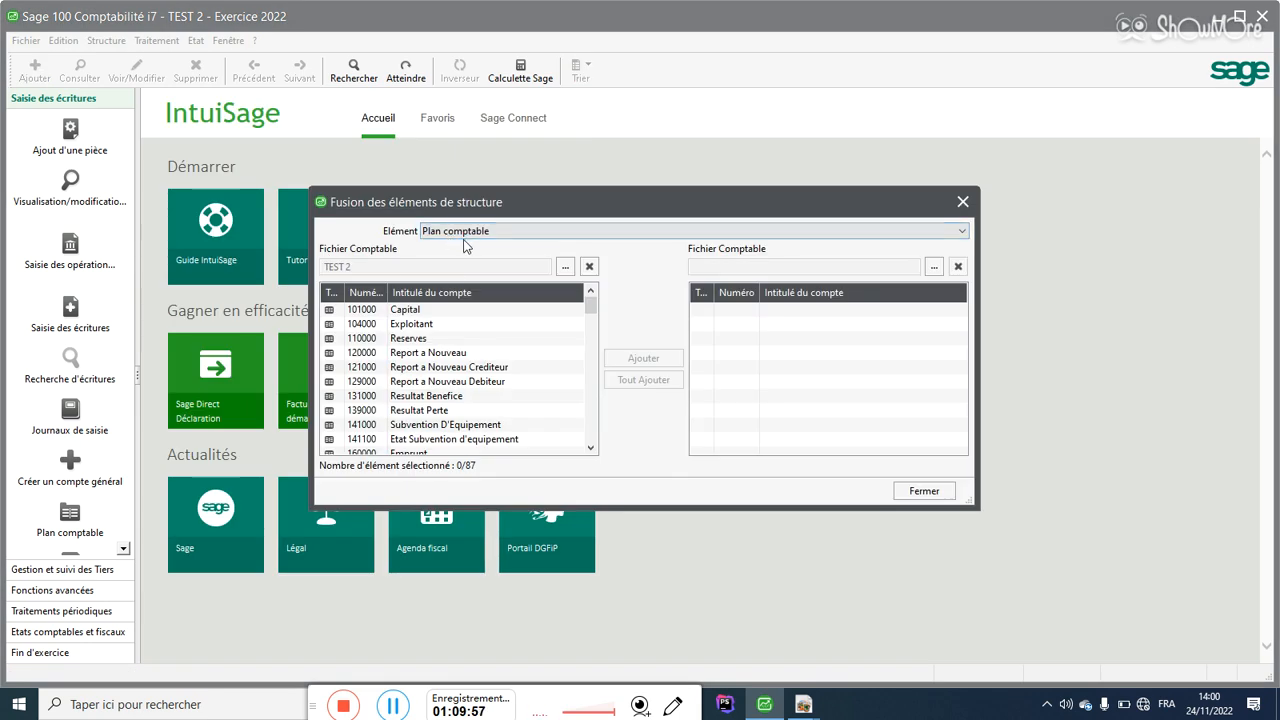
Step: Merge all nine Plan tiers accounts from Salmatel comptabilité into TEST 2 and close Fusion
click(465, 240)
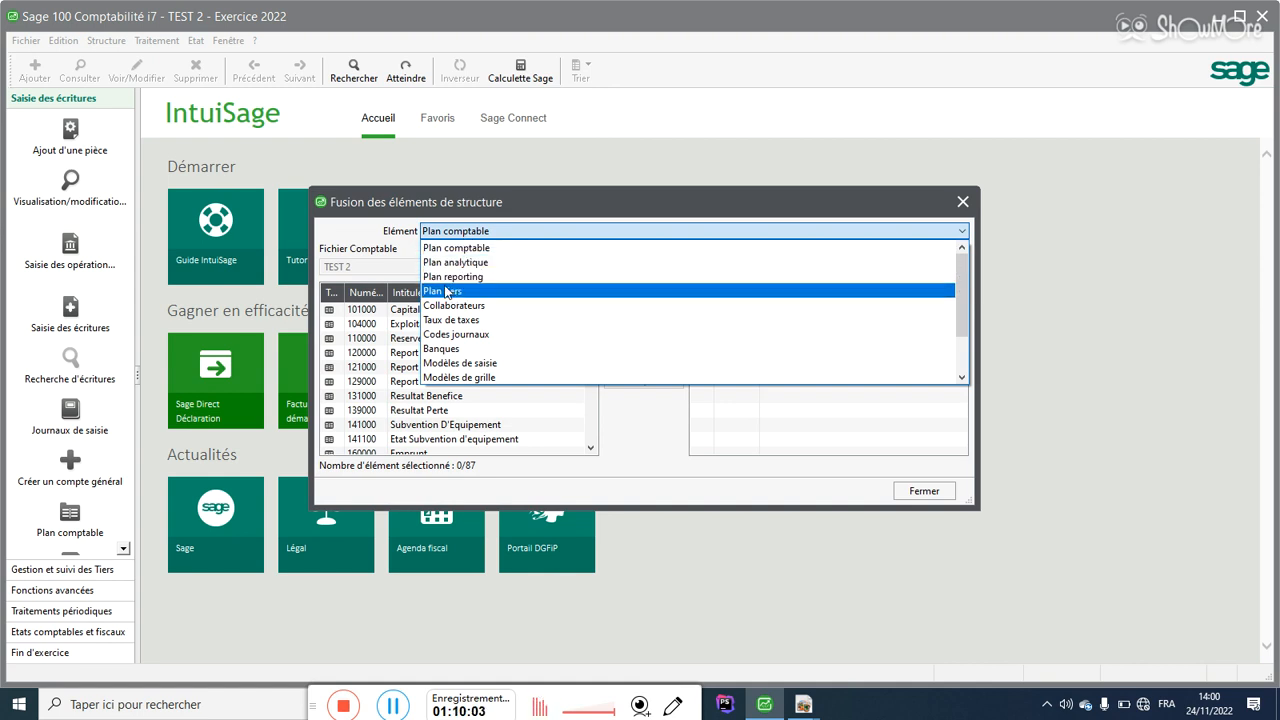
click(446, 291)
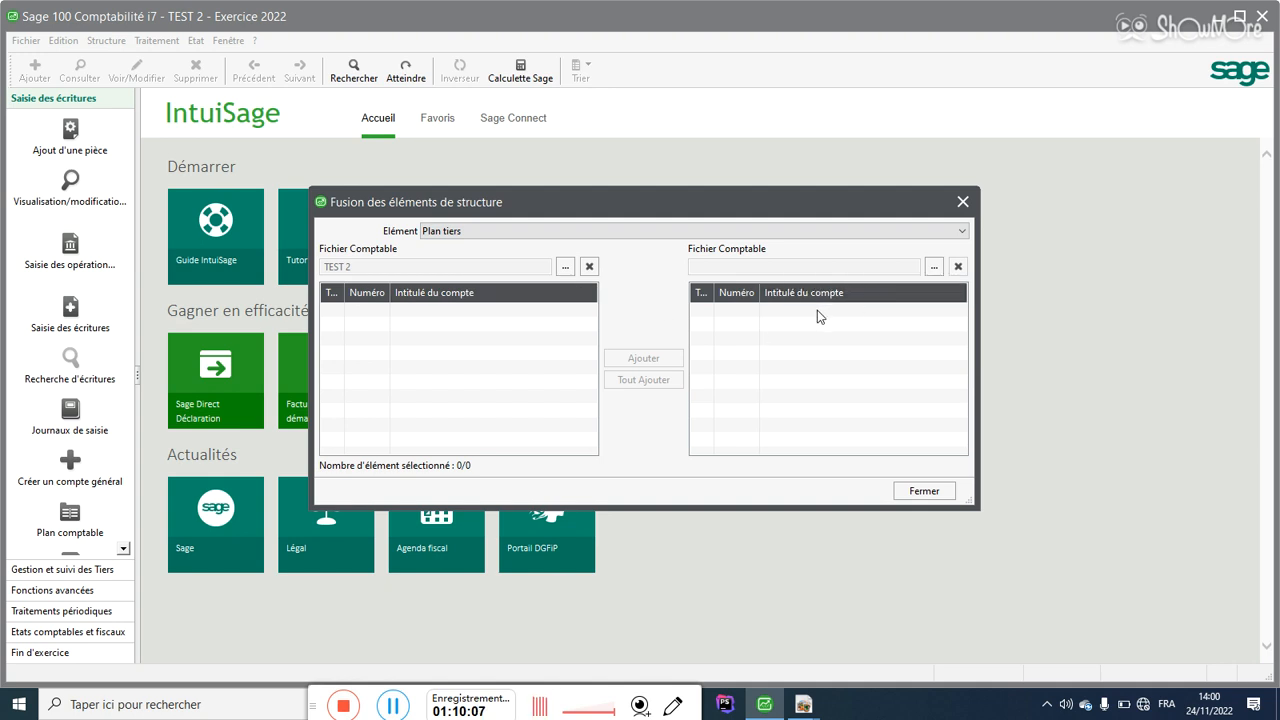
click(933, 268)
double_click(503, 297)
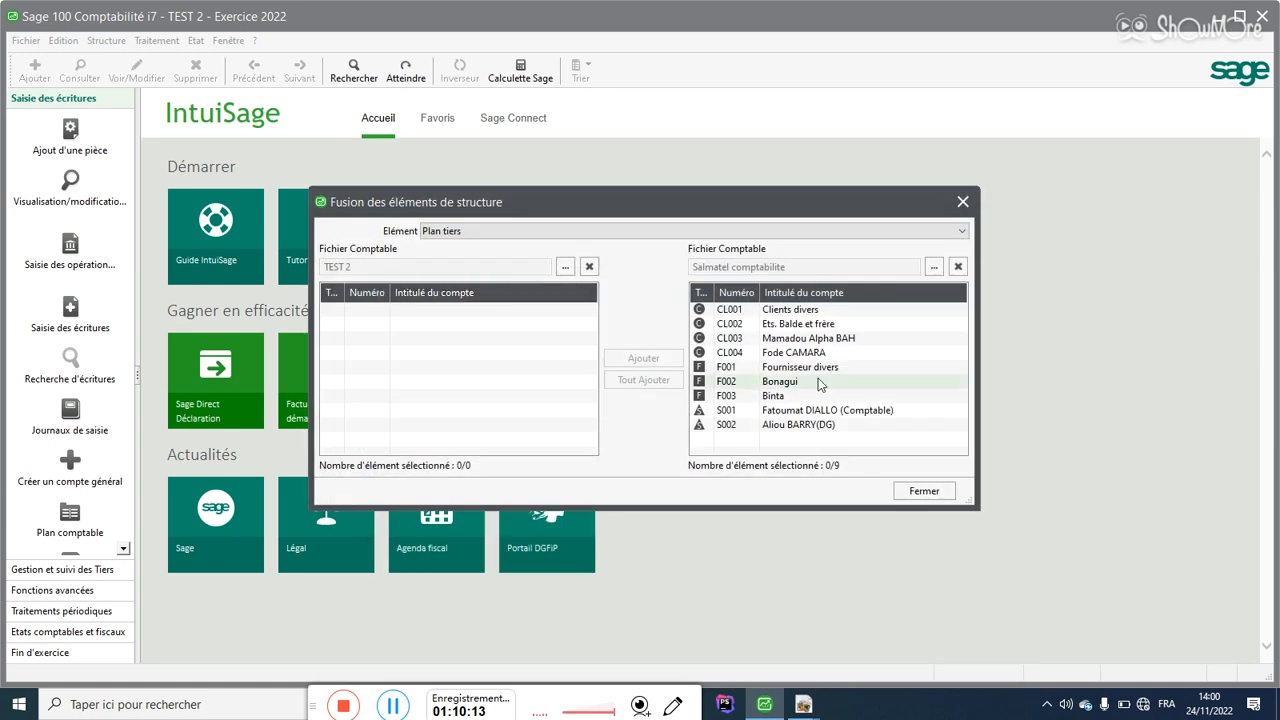
click(800, 339)
click(627, 382)
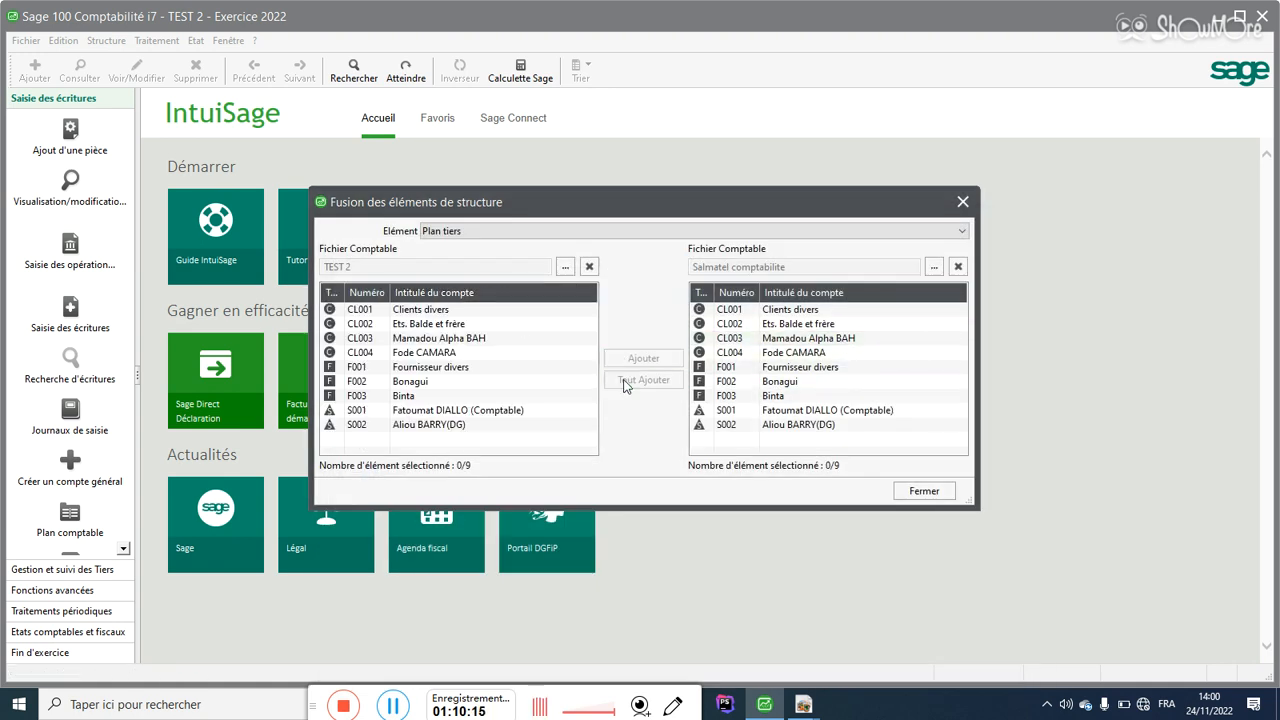
click(952, 489)
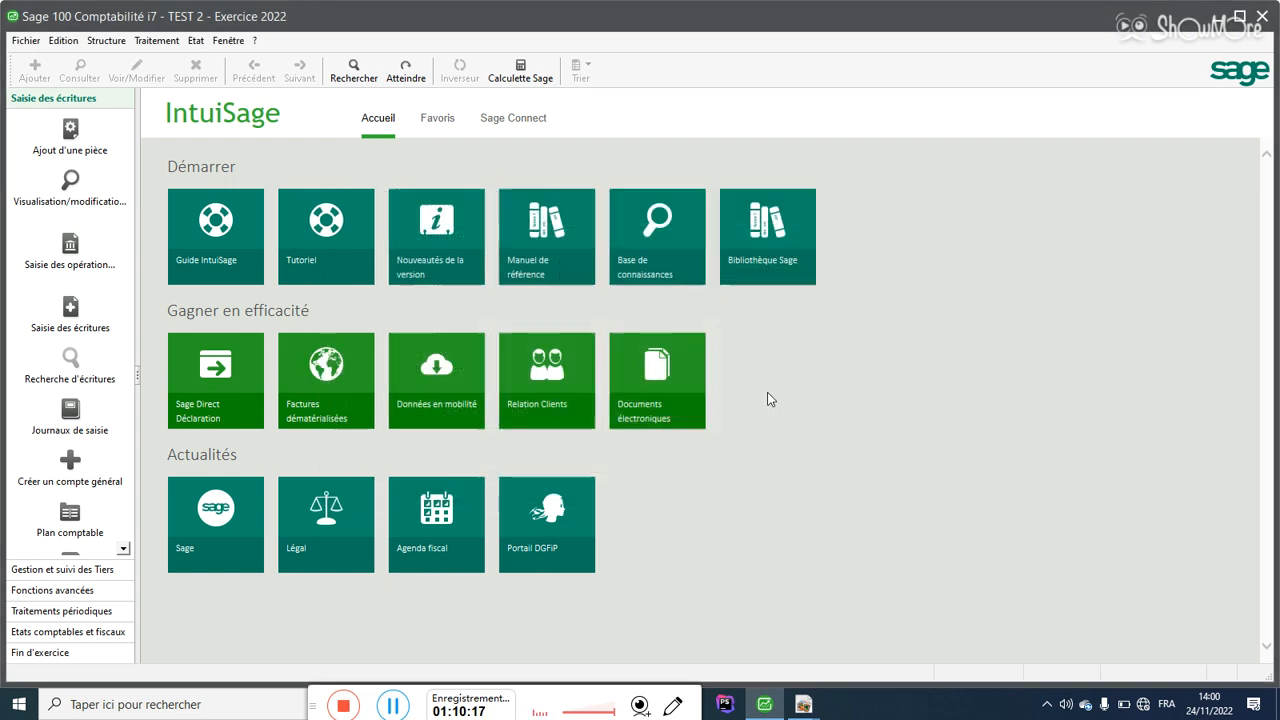
Step: Verify the Plan tiers of TEST 2 for all categories, including accounts F002 and CL003
click(113, 40)
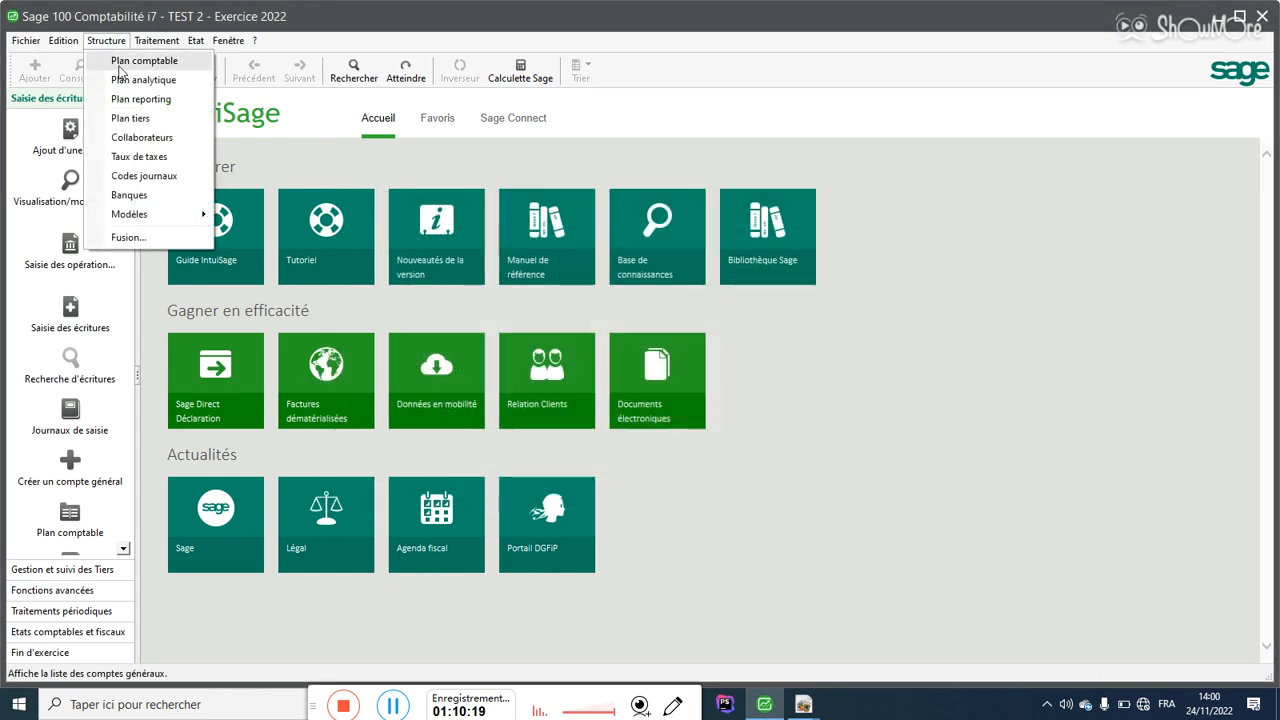
click(138, 118)
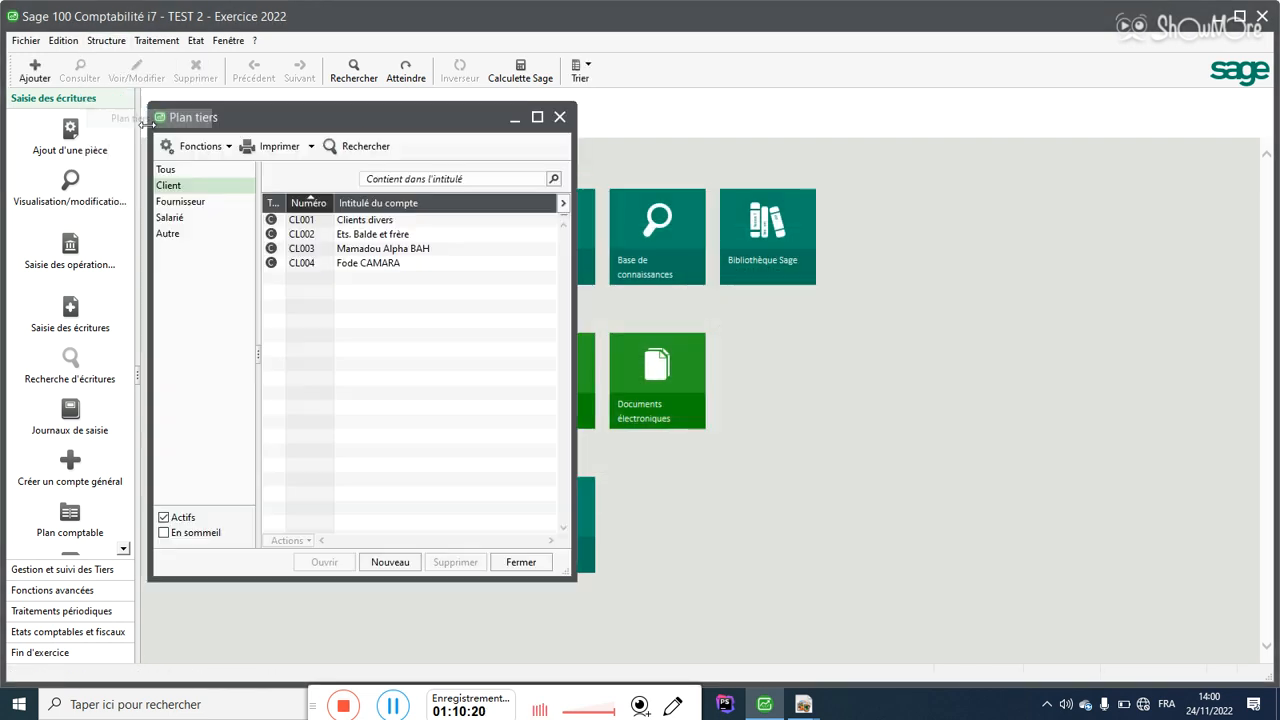
click(172, 170)
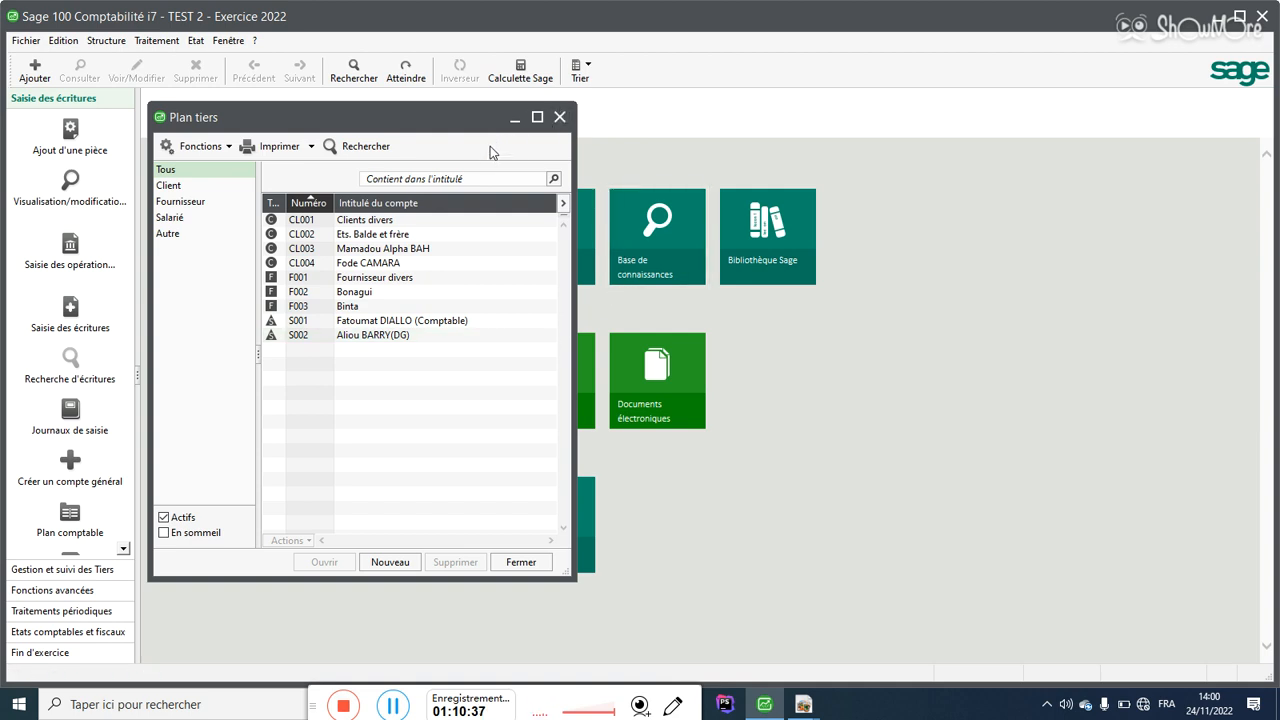
click(384, 294)
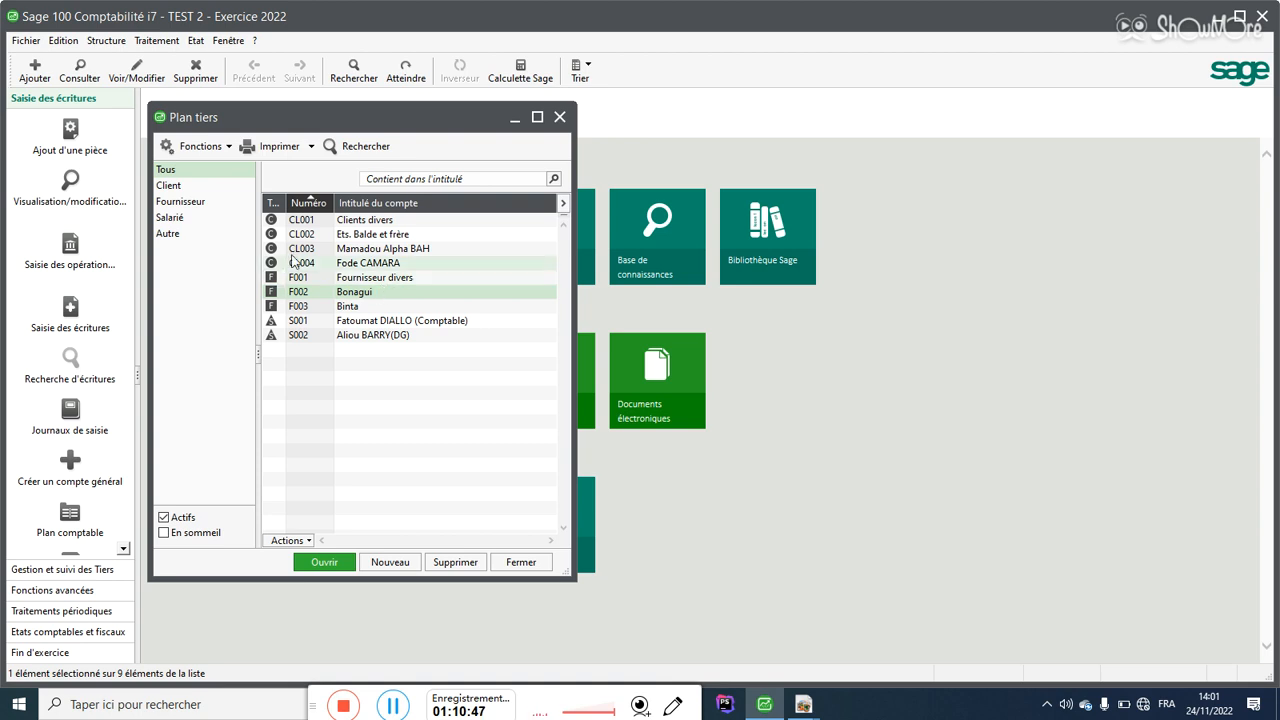
click(537, 117)
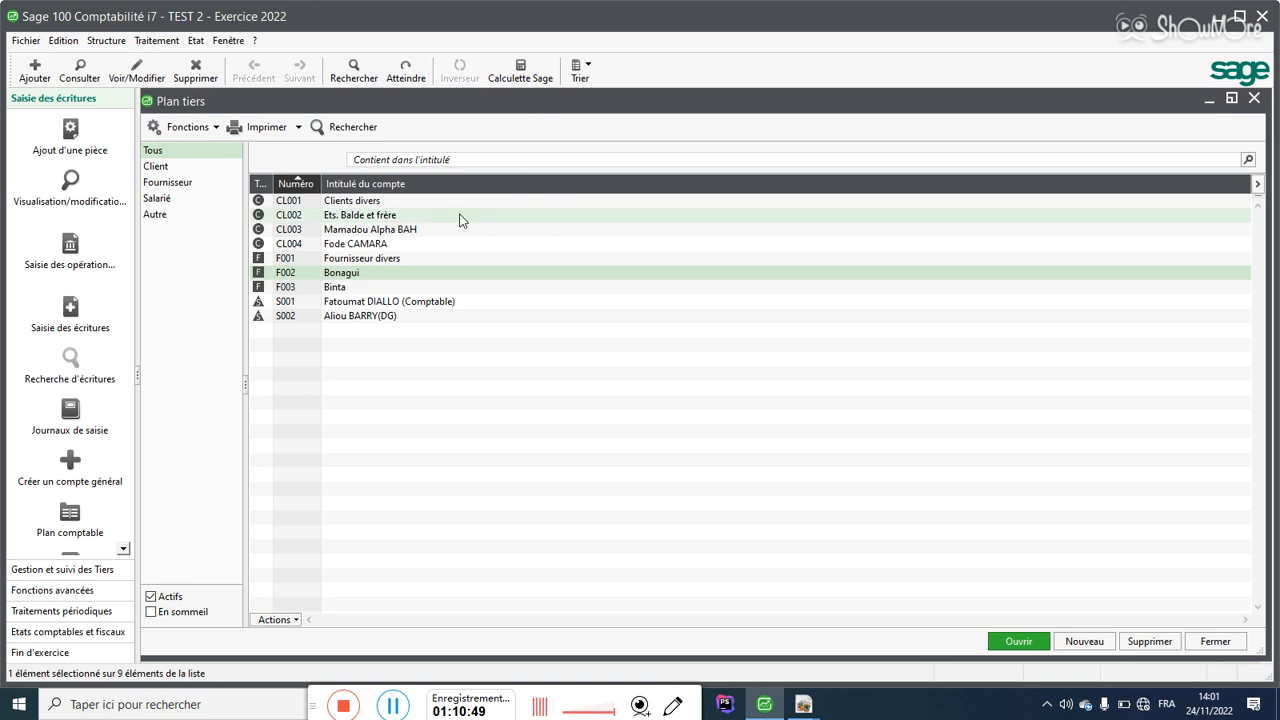
click(380, 234)
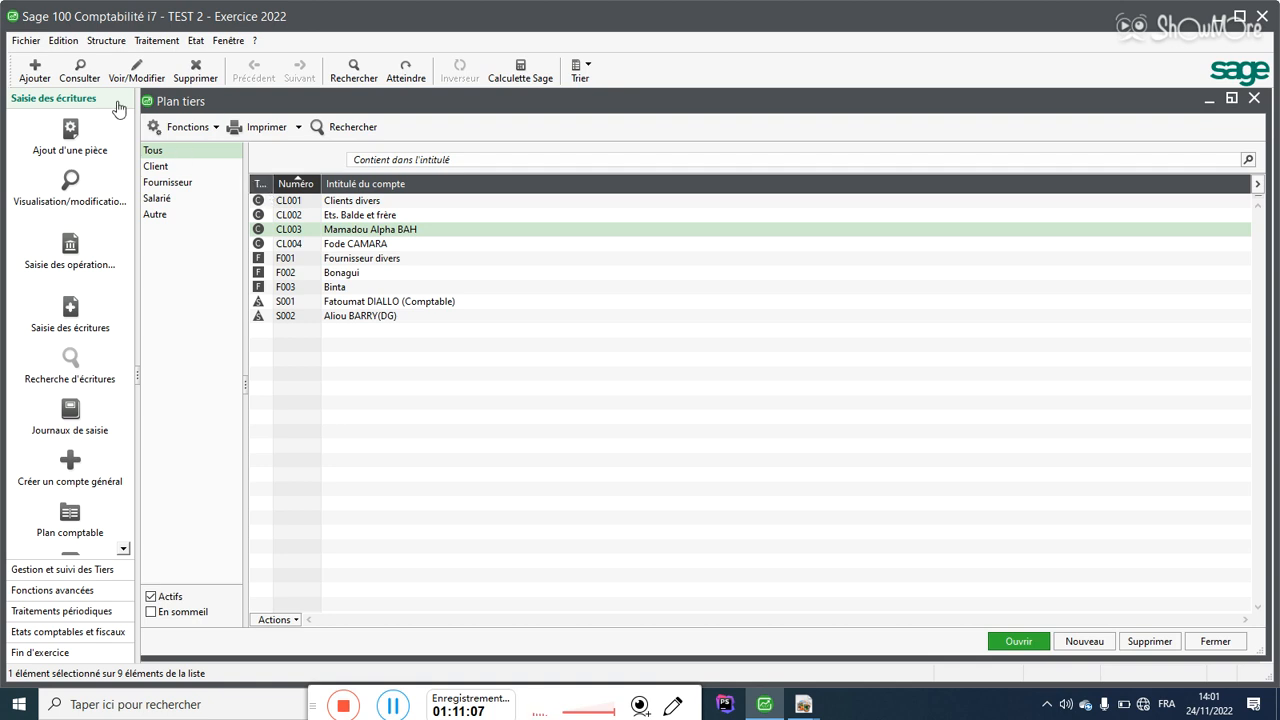
Step: Close the TEST 2 file, quit Sage 100, and close Acrobat with all its tabs
click(27, 44)
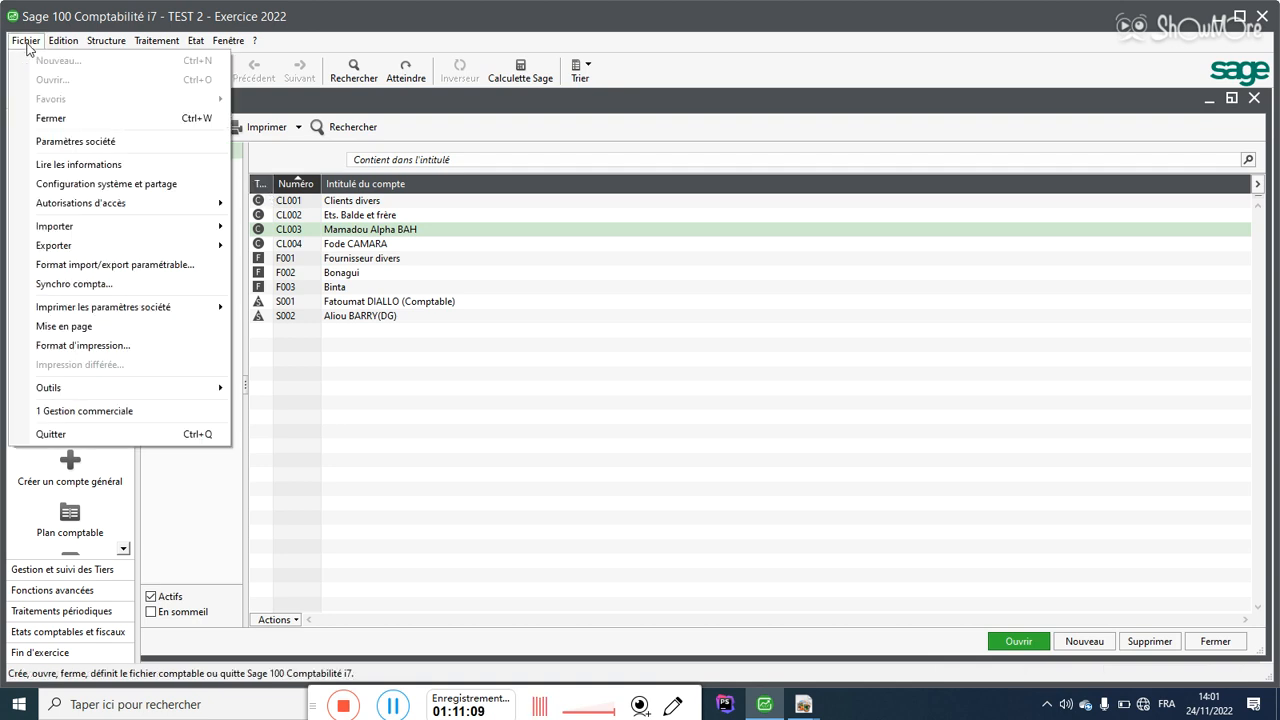
click(45, 119)
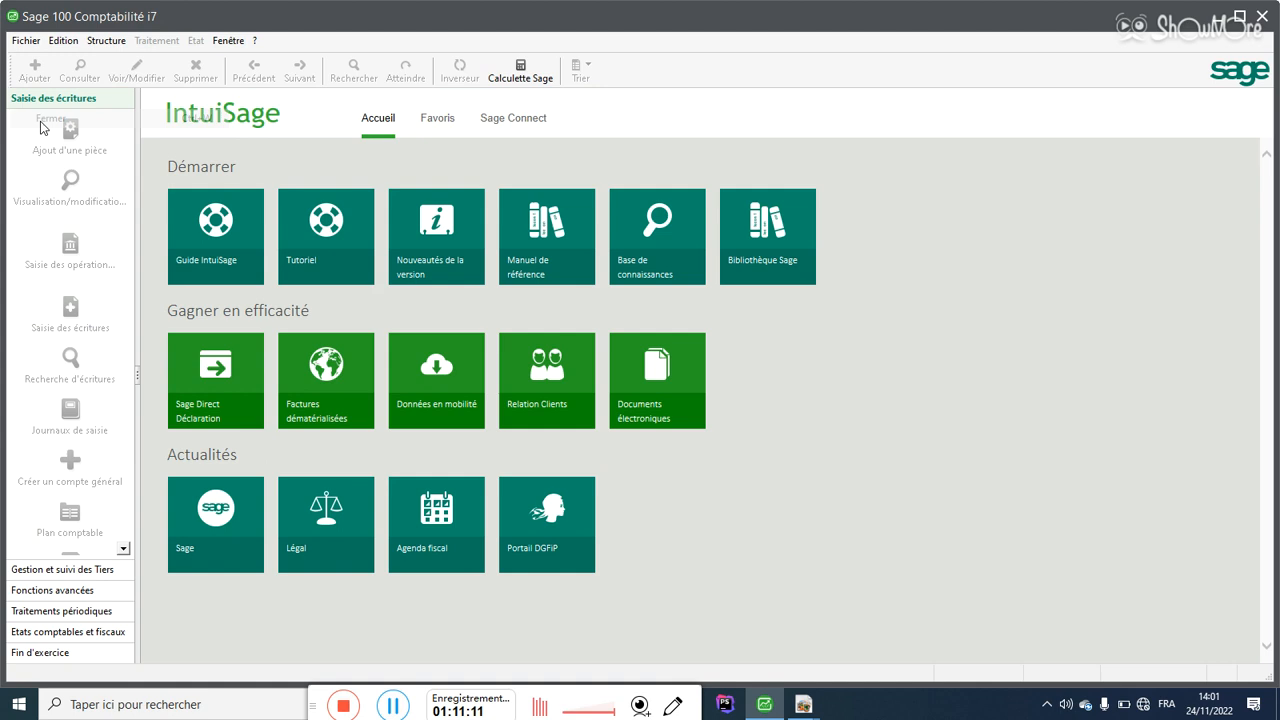
click(1261, 18)
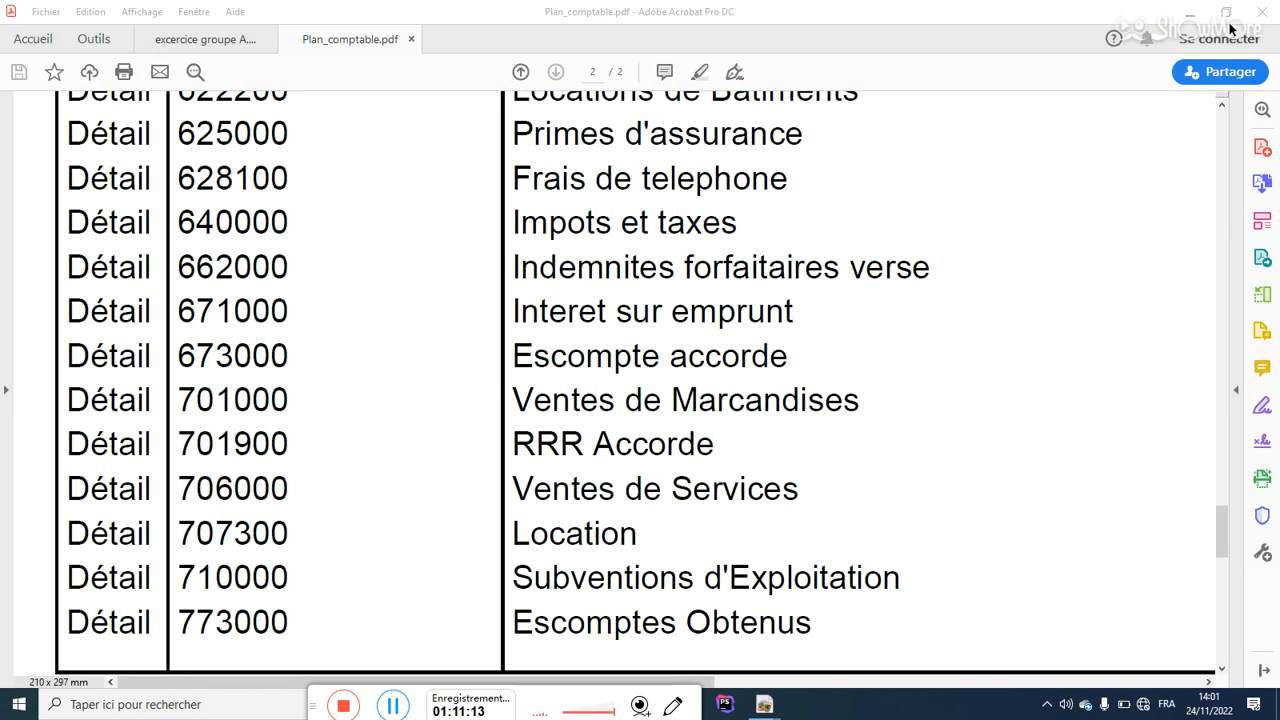
click(1258, 14)
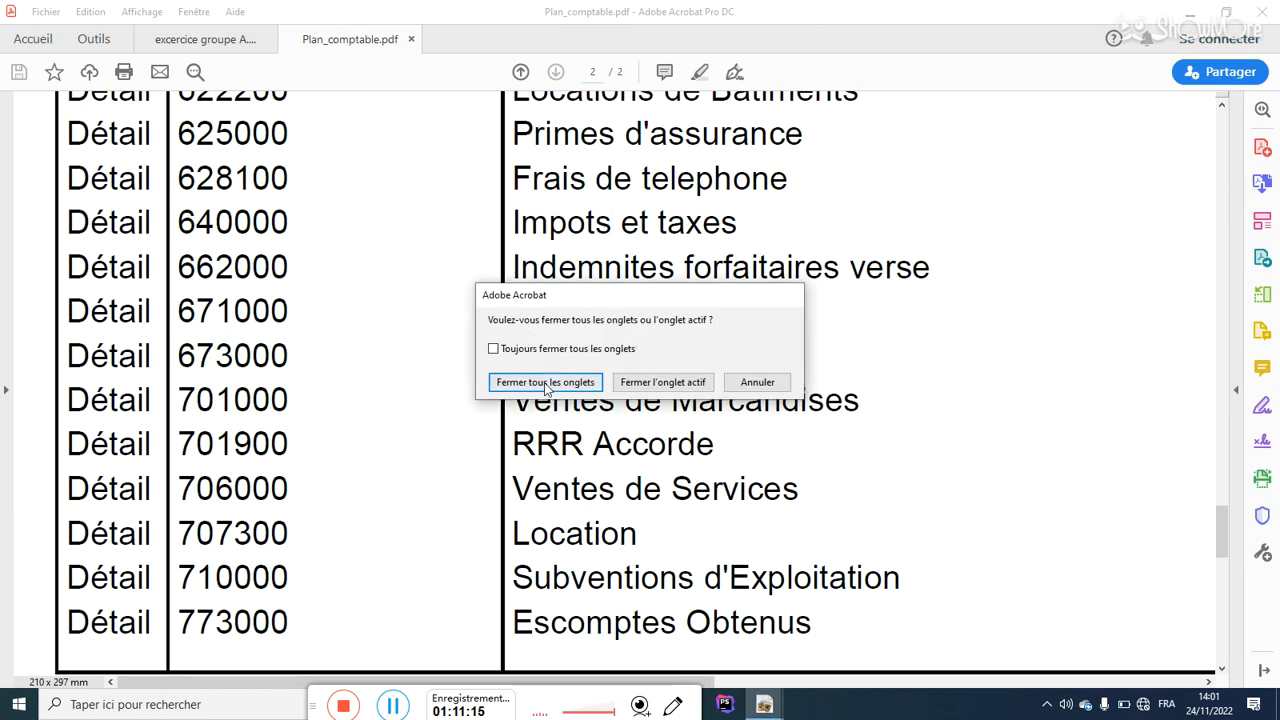
key(Return)
click(786, 568)
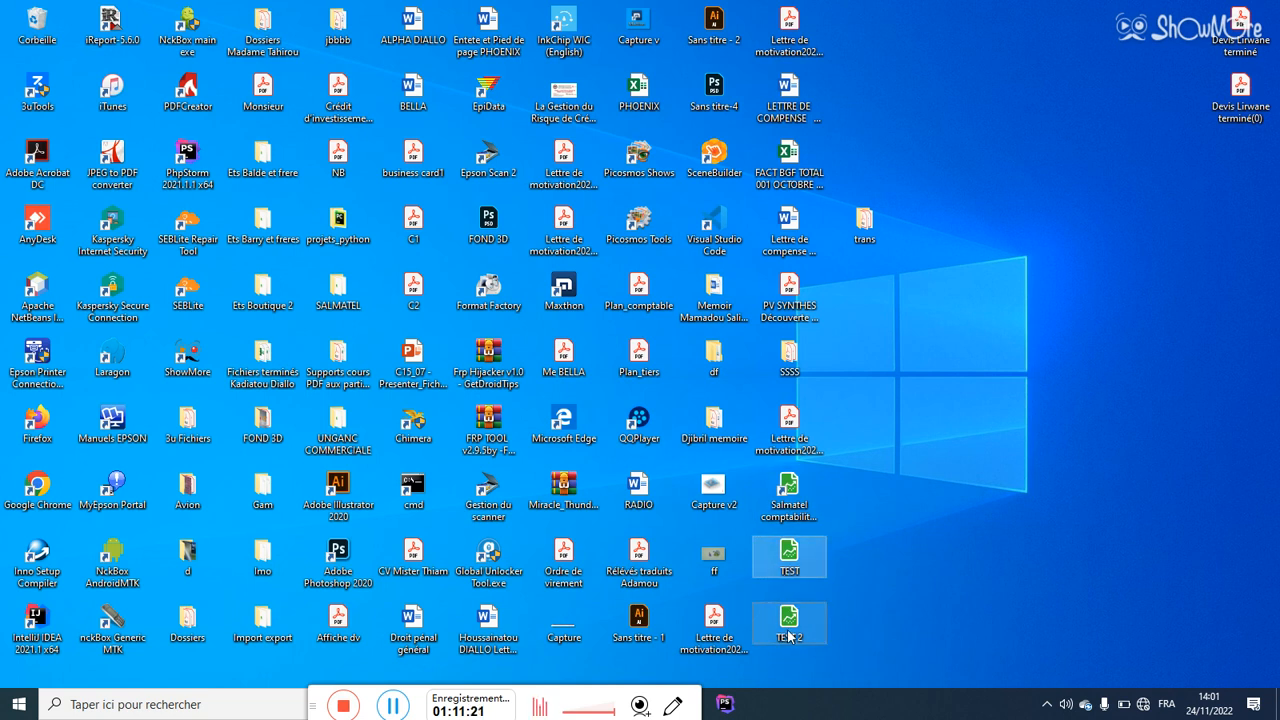
Step: Permanently delete the TEST and TEST 2 files from the desktop with Shift+Delete, confirming Oui
key(shift+Delete)
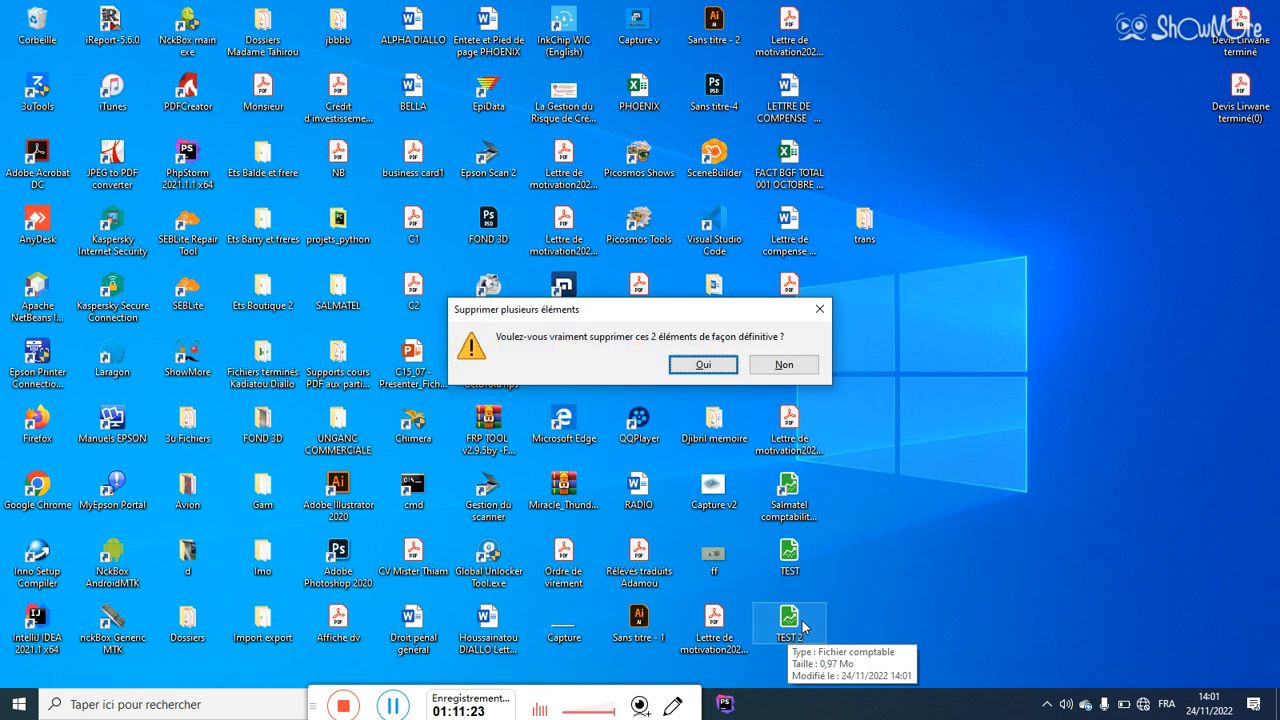
click(704, 365)
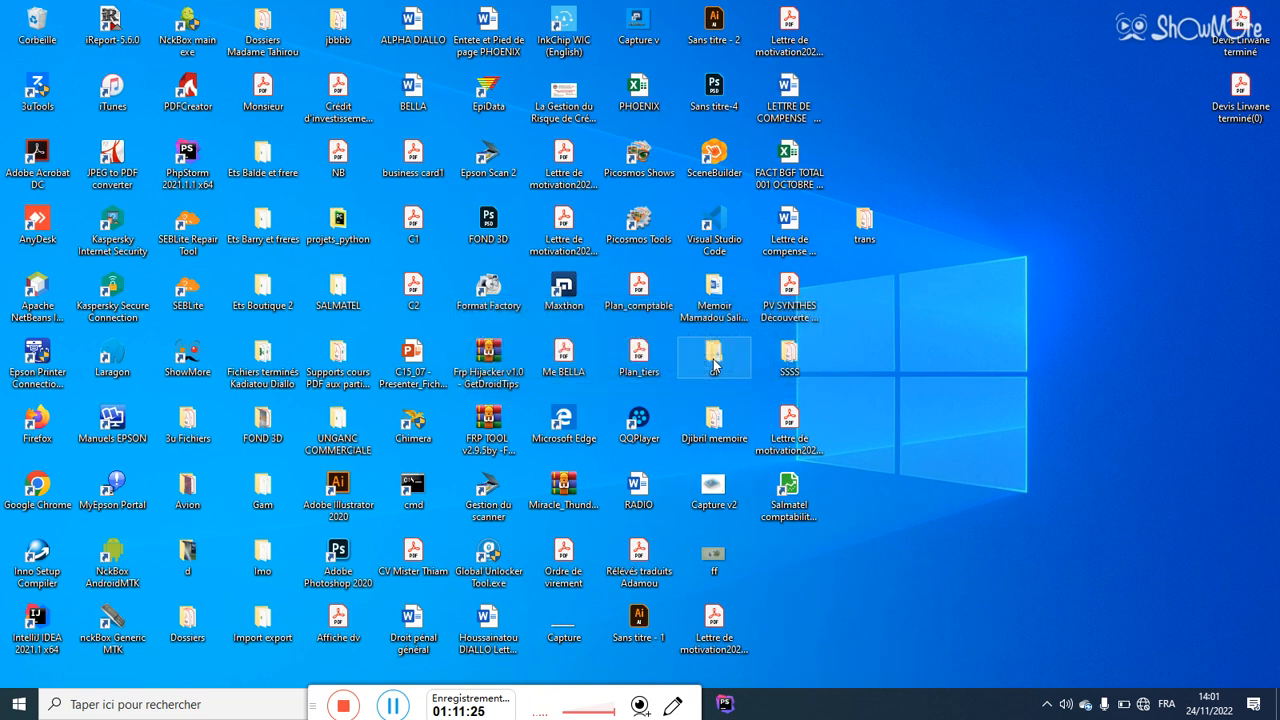